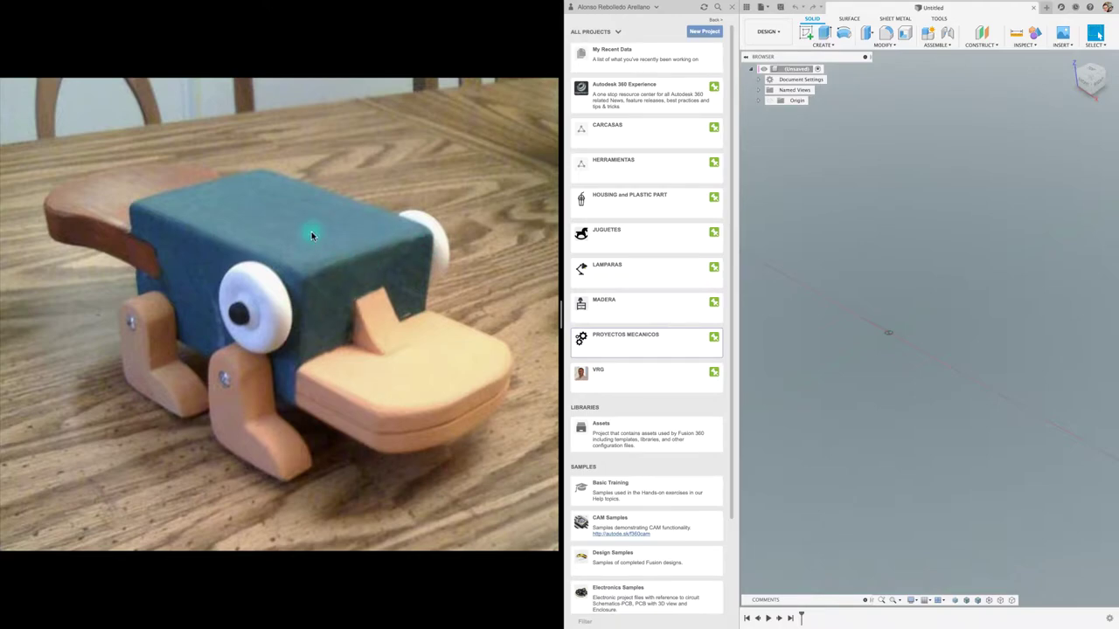
Widen the workspace, then add and open the folder 'ORNI 13092020' in the JUGUETES project
drag(560, 312, 244, 297)
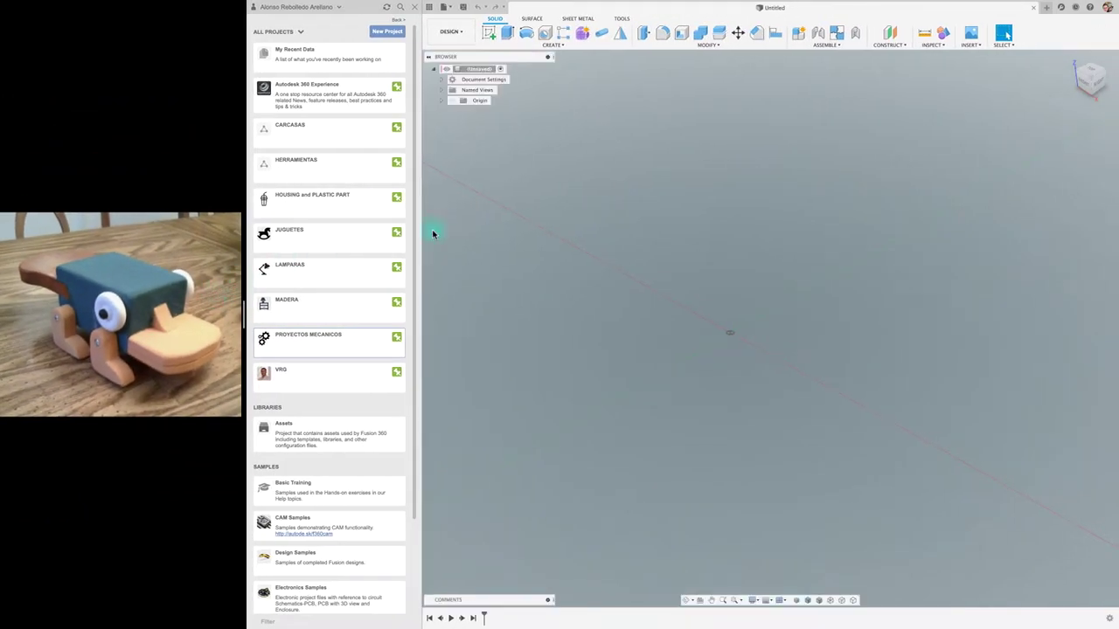
click(341, 241)
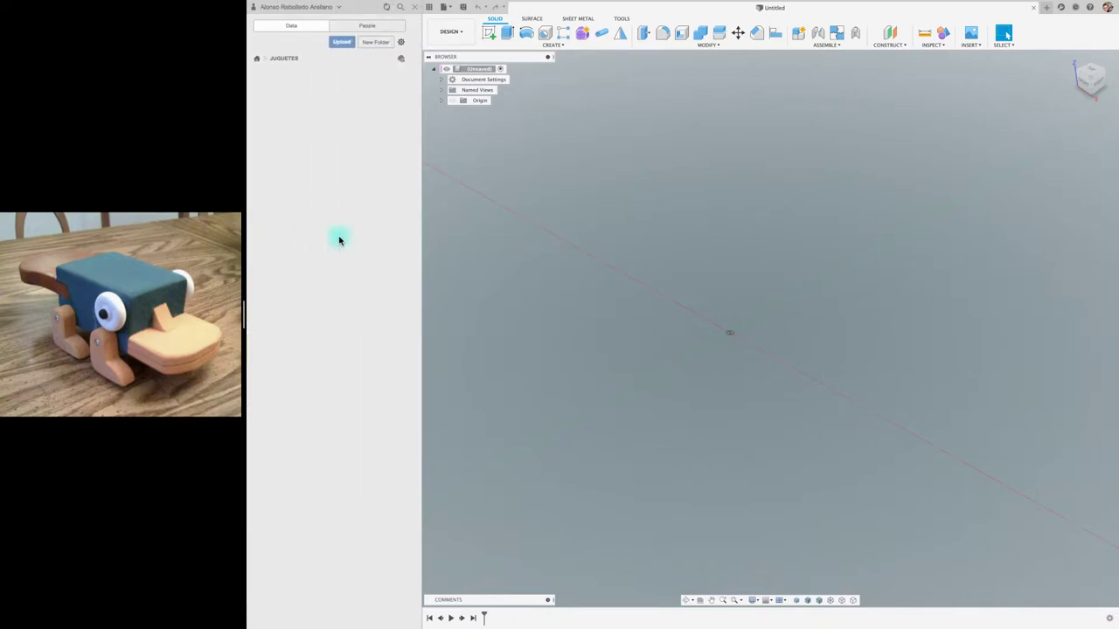
click(376, 42)
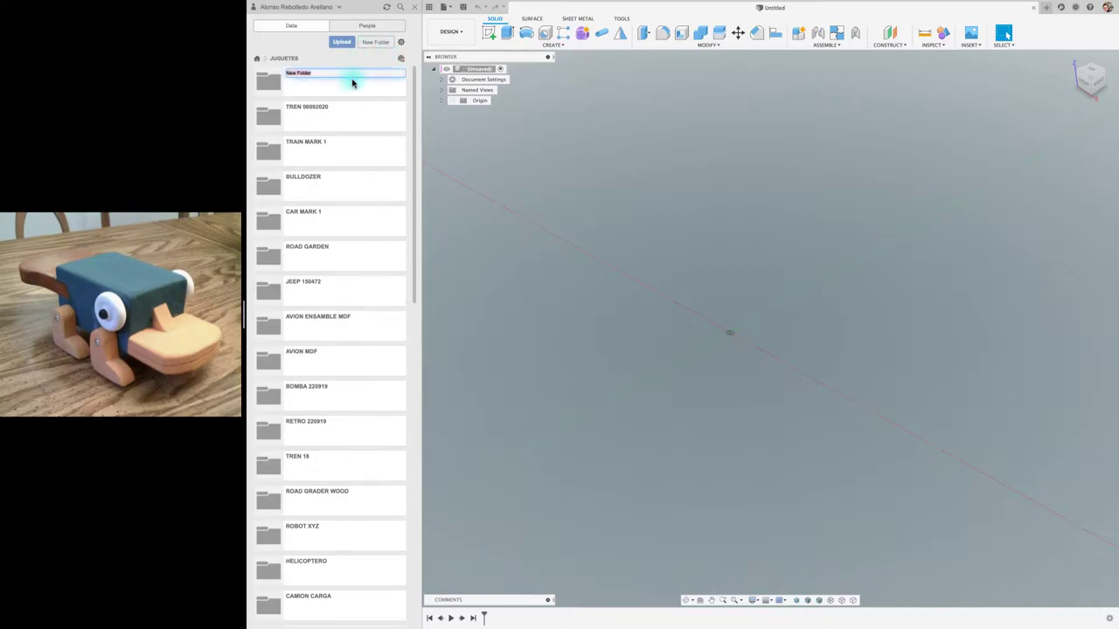
text(ORNI)
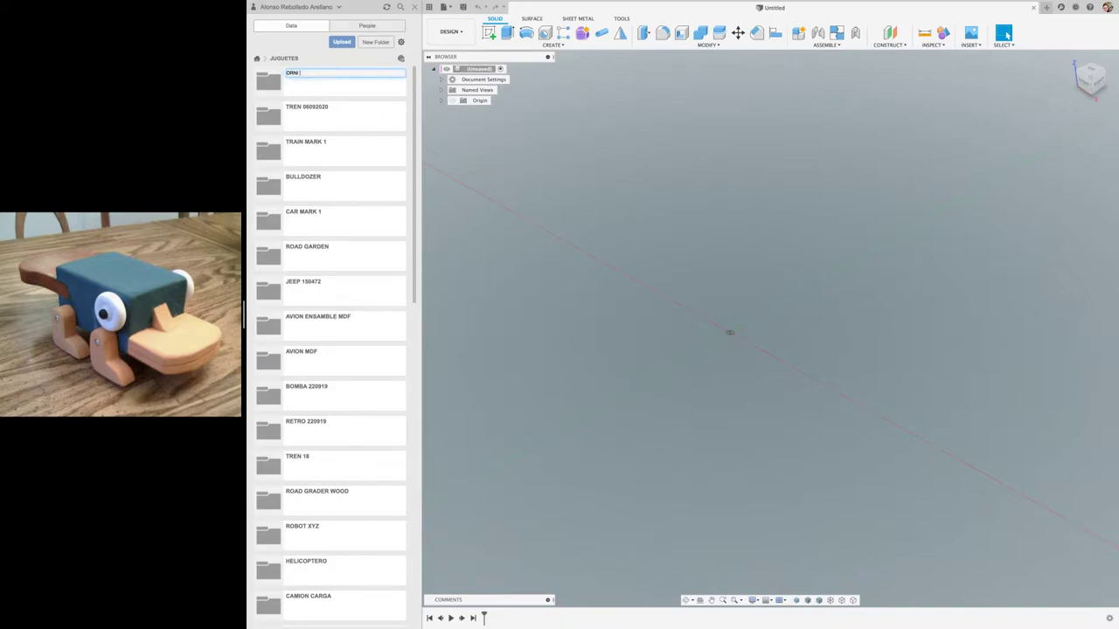
text( 13)
text(092020)
key(Return)
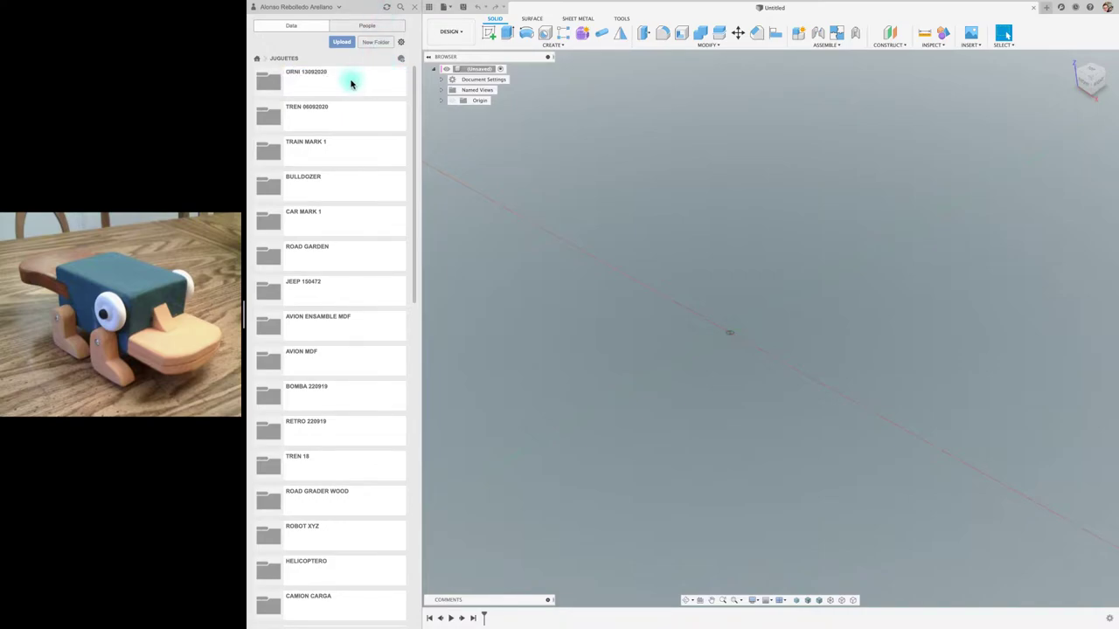
click(352, 81)
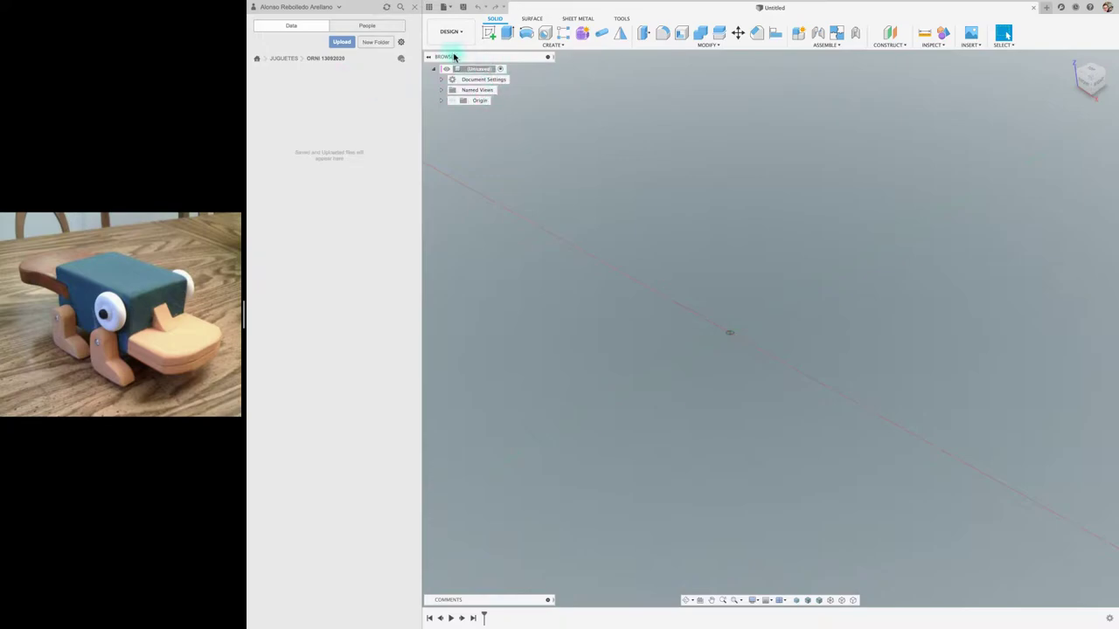
Save the untitled design as 'ORNI' in the new folder and close the Data Panel
click(465, 7)
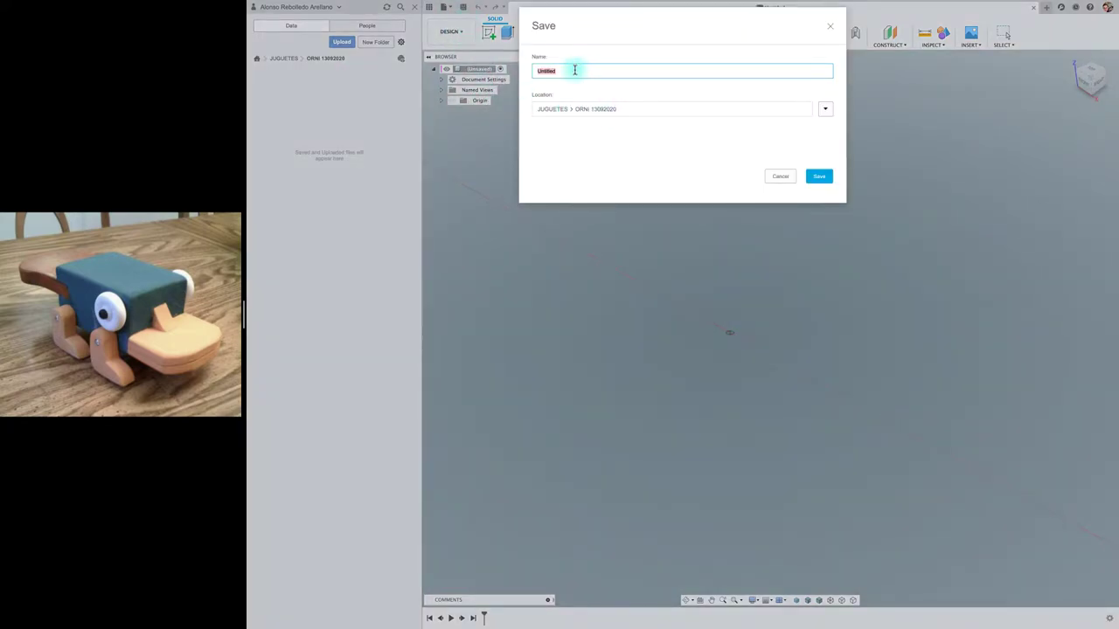
text(O)
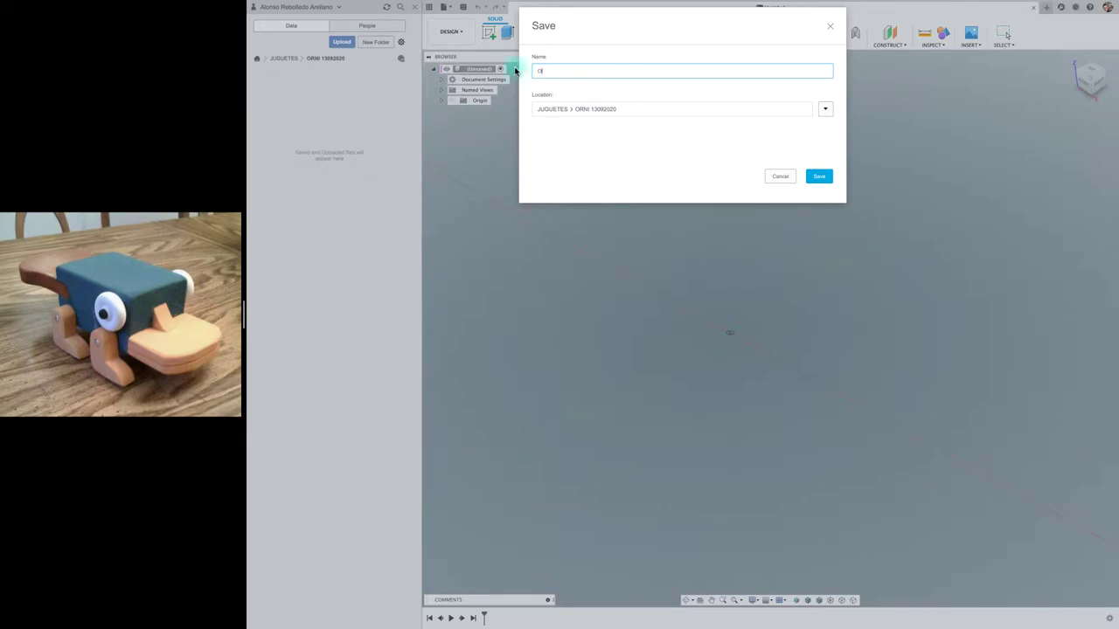
text(RNI)
click(818, 175)
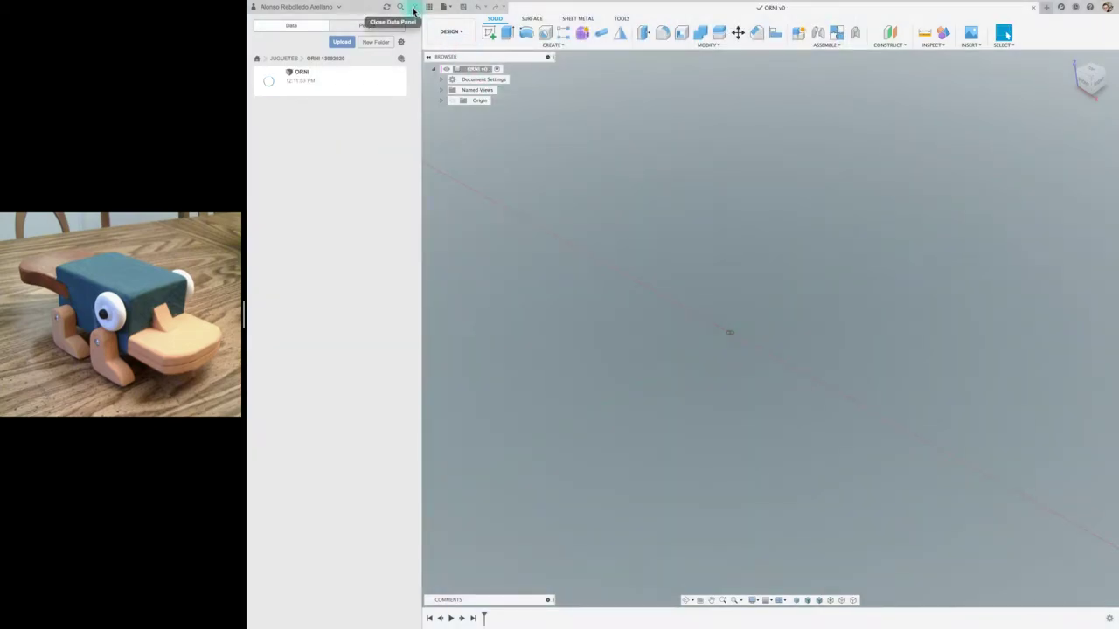
click(416, 9)
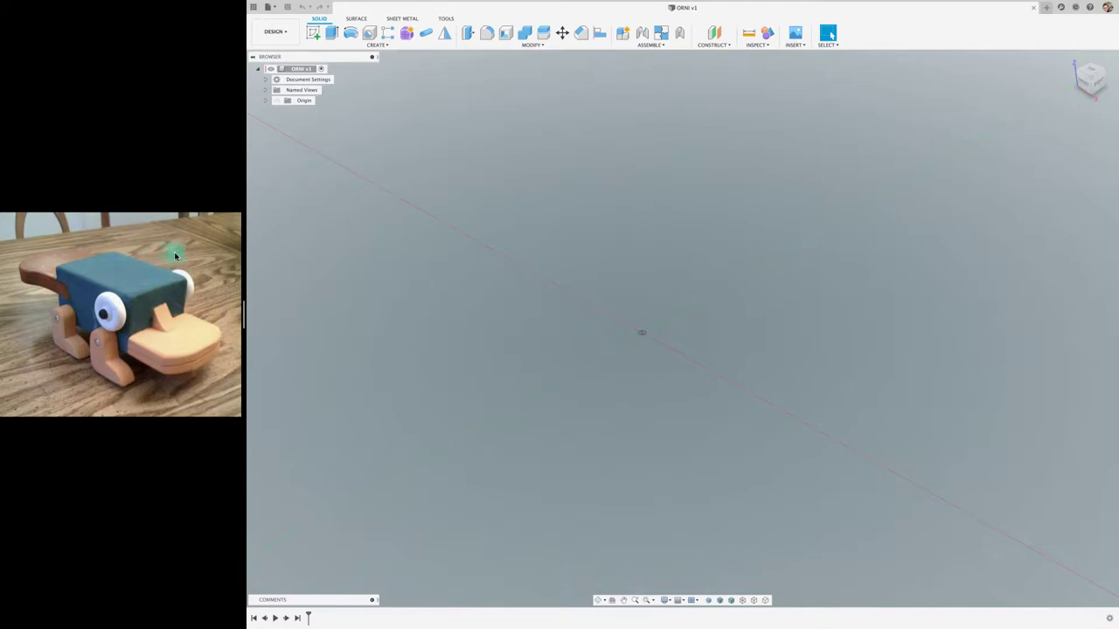
Create a new Standard-type component named CUERPO
click(624, 36)
drag(1031, 110, 648, 102)
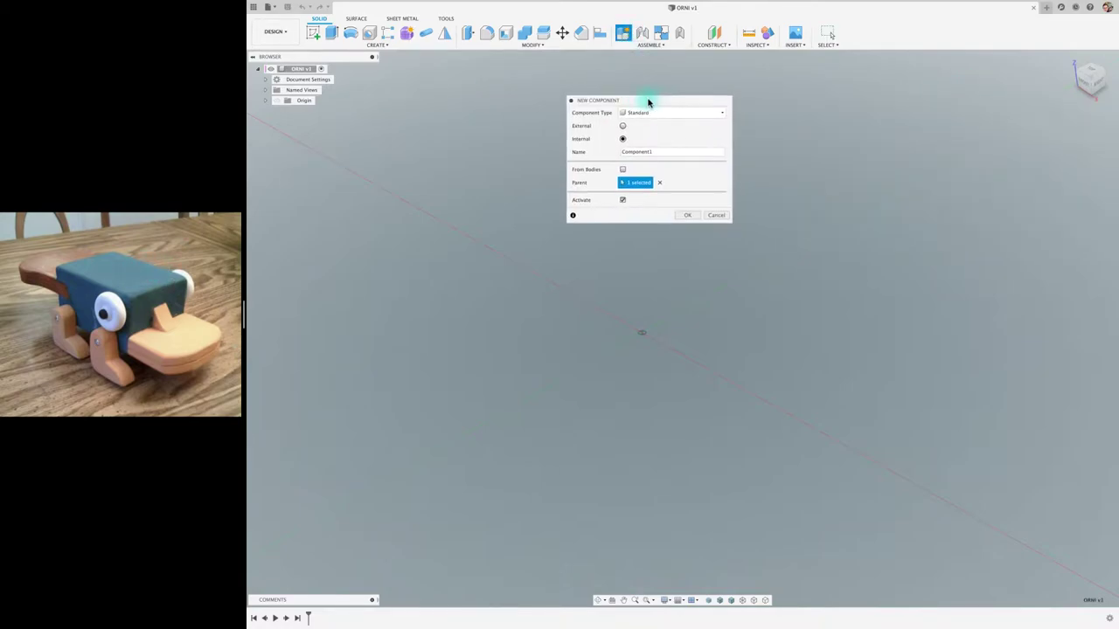
double_click(674, 152)
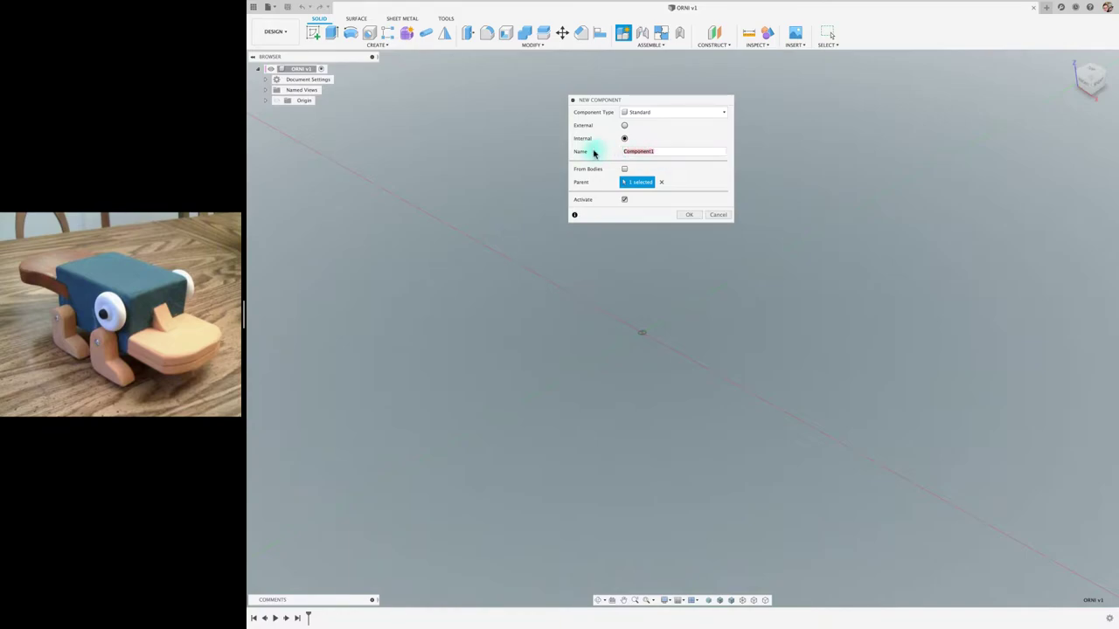
text(CUERPO)
click(654, 114)
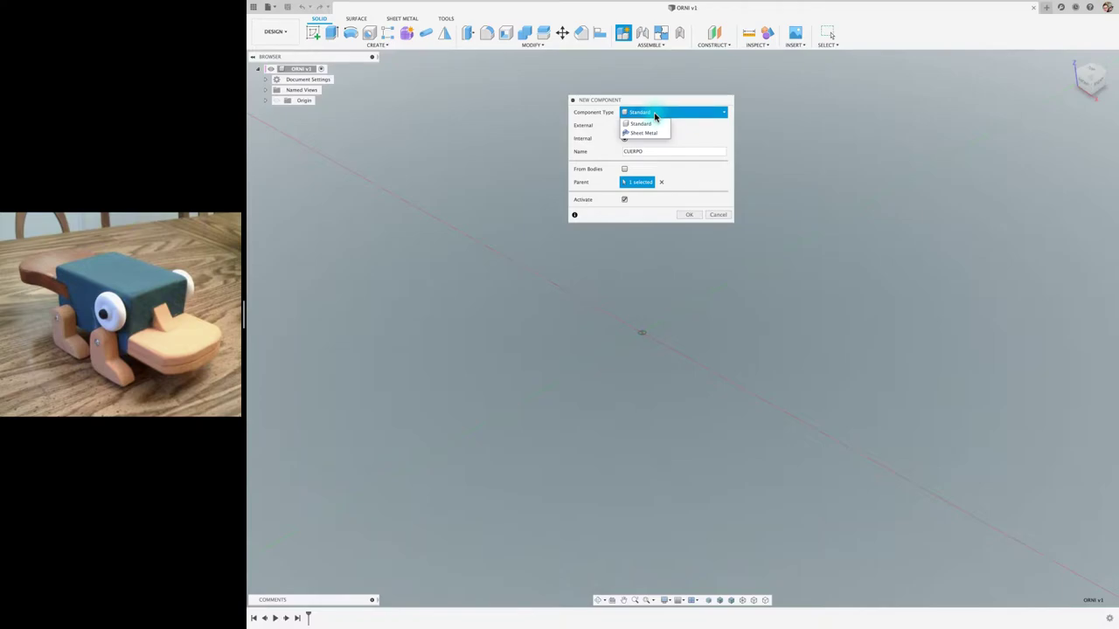
click(704, 129)
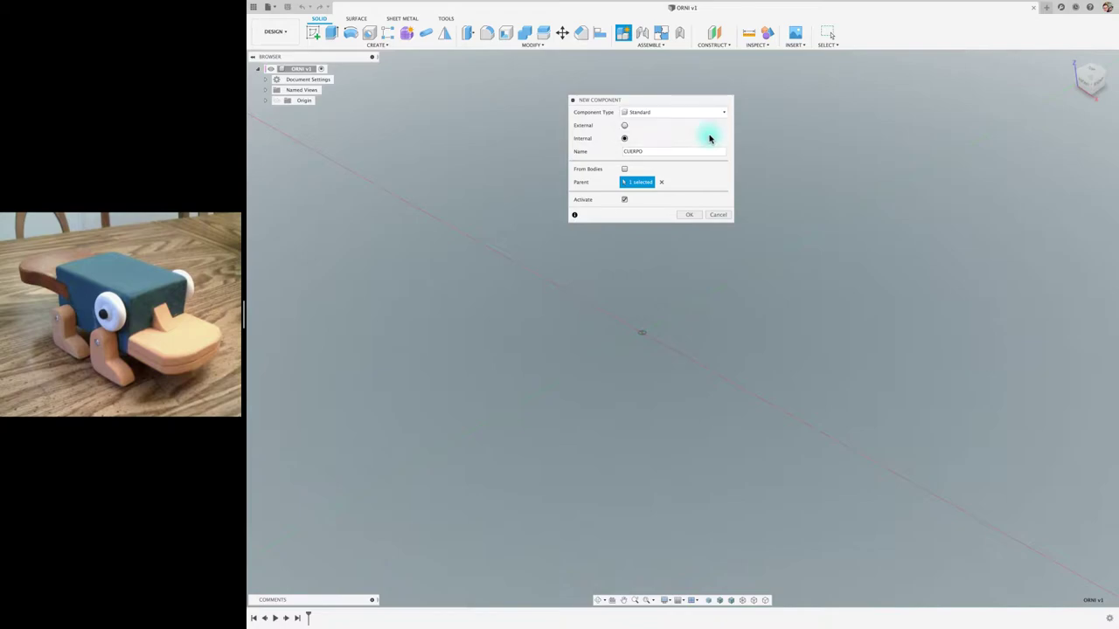
click(691, 215)
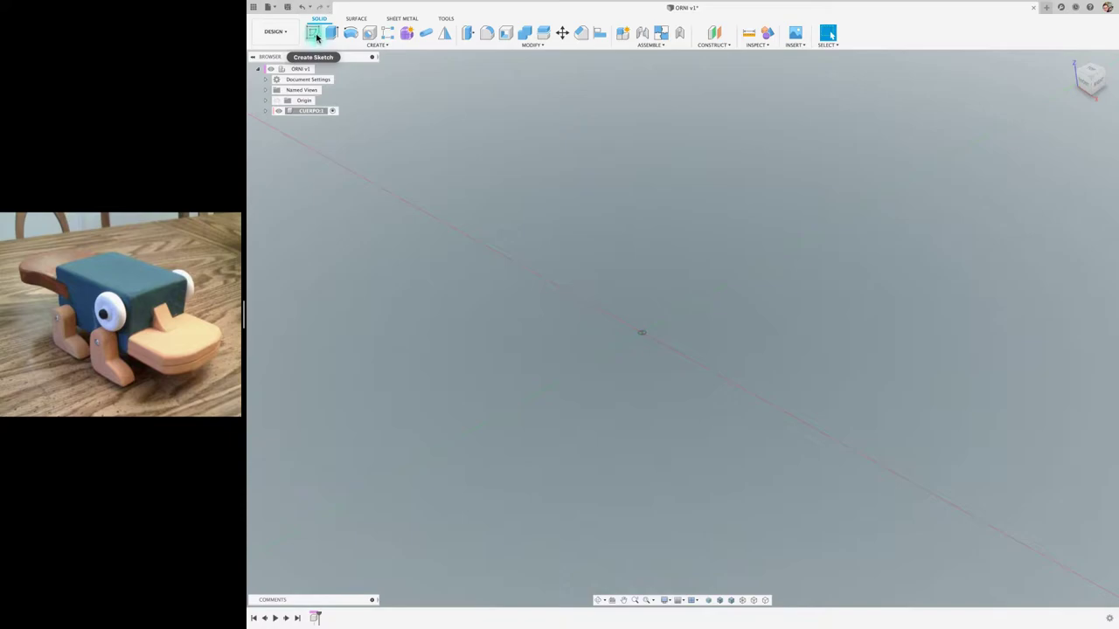
Start a sketch on the front plane and draw a rectangle from the origin
double_click(313, 111)
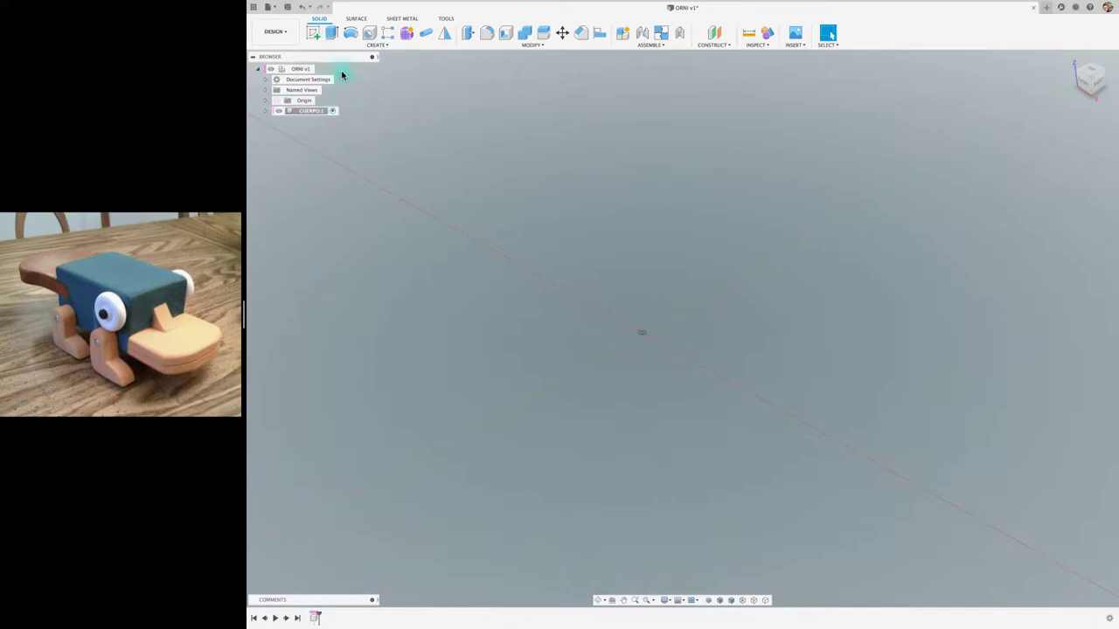
click(313, 34)
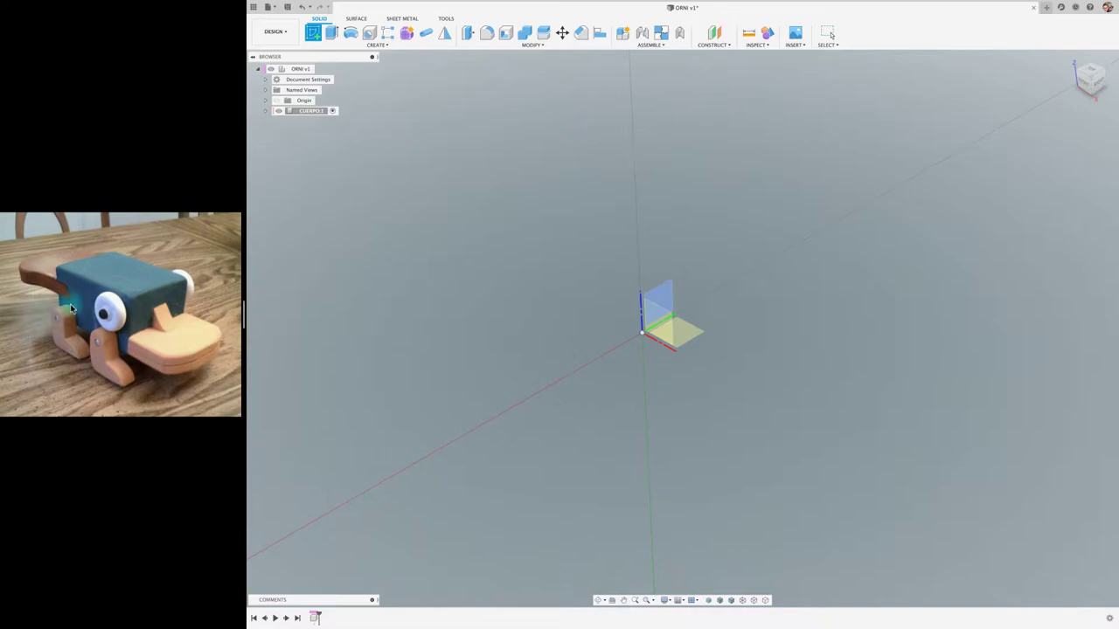
click(656, 320)
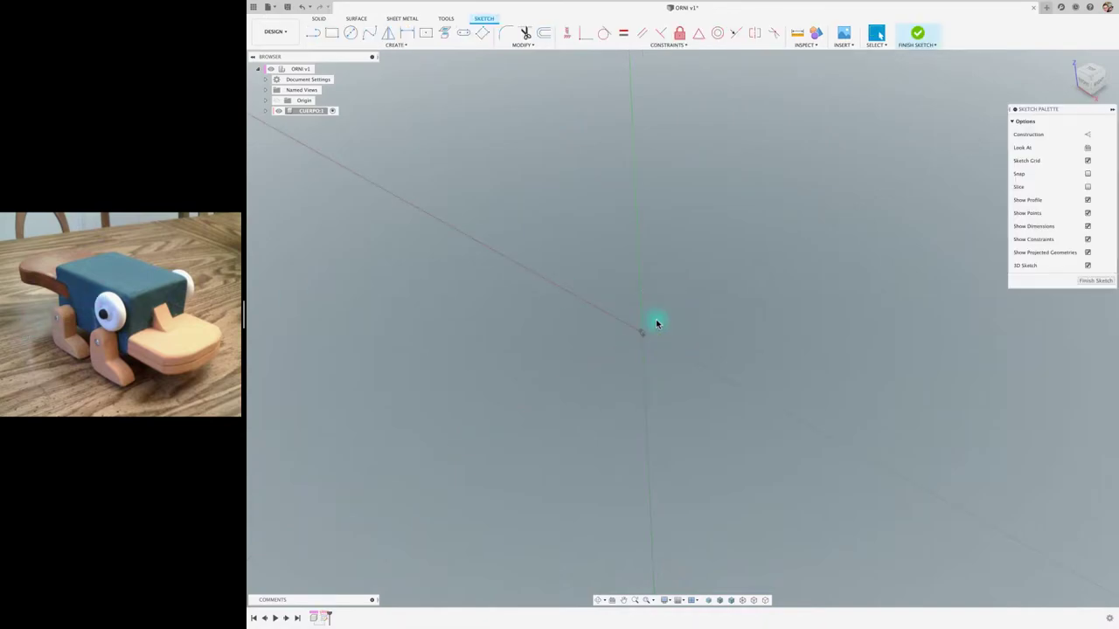
click(1086, 84)
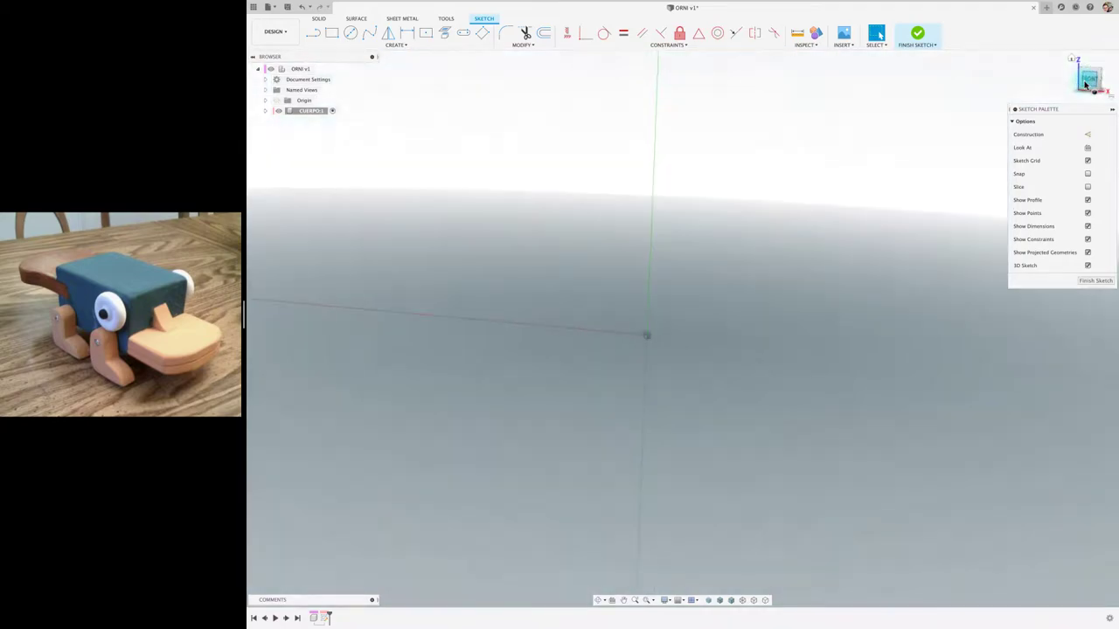
middle_drag(837, 222, 547, 268)
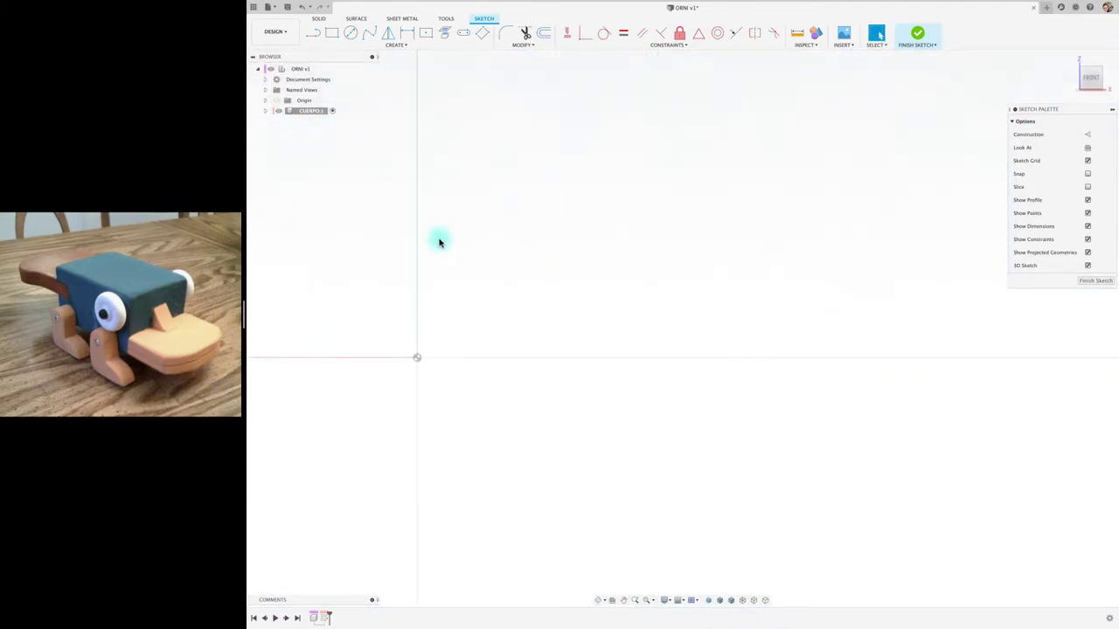
click(331, 32)
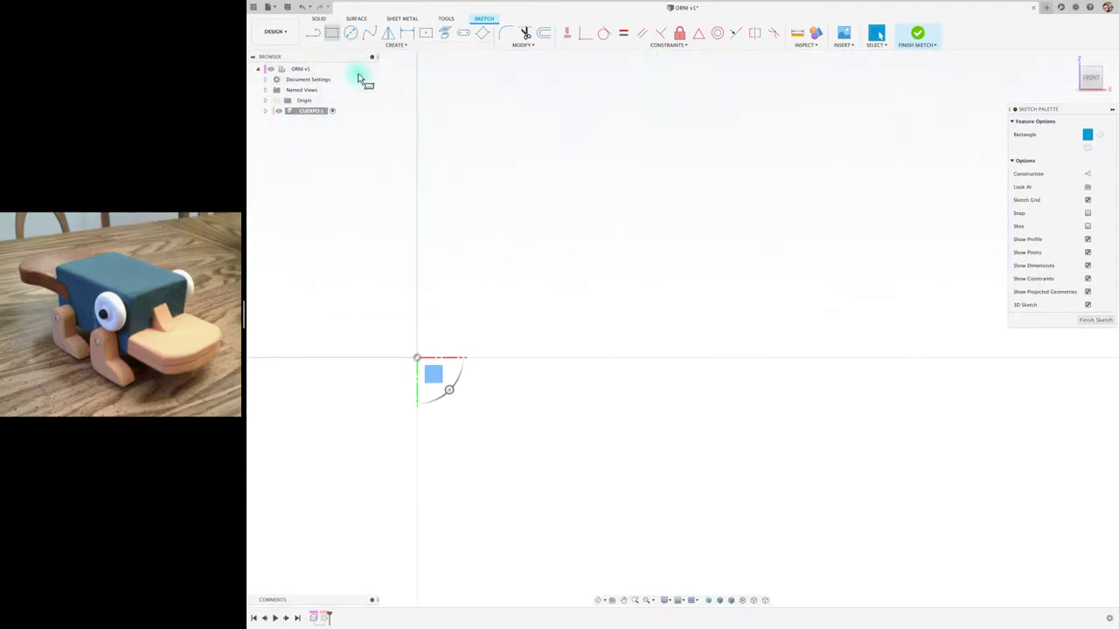
click(417, 357)
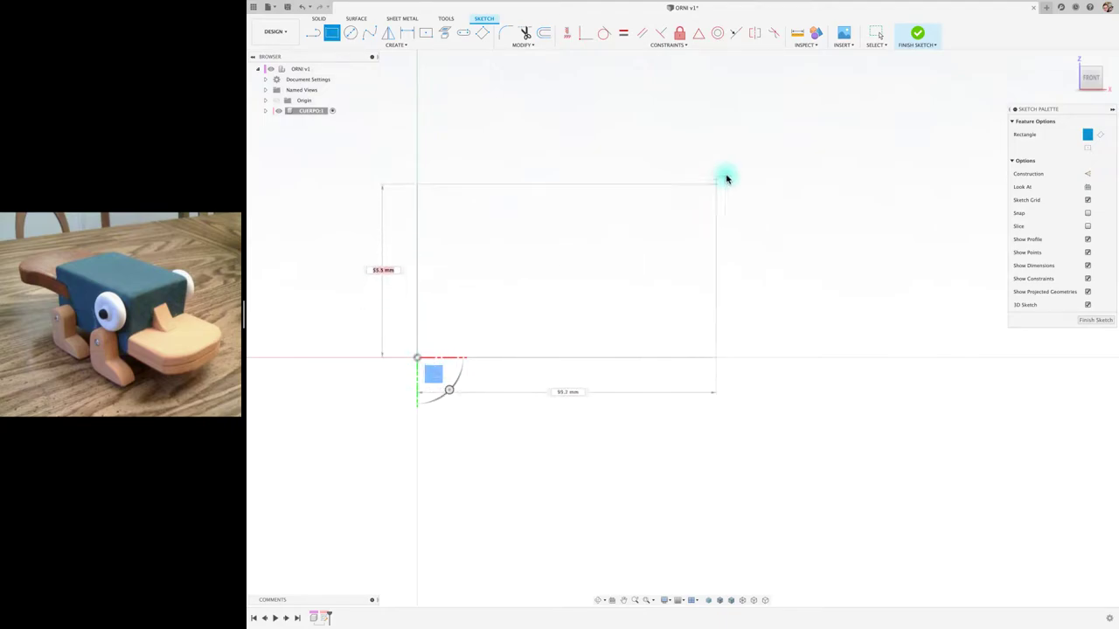
click(730, 172)
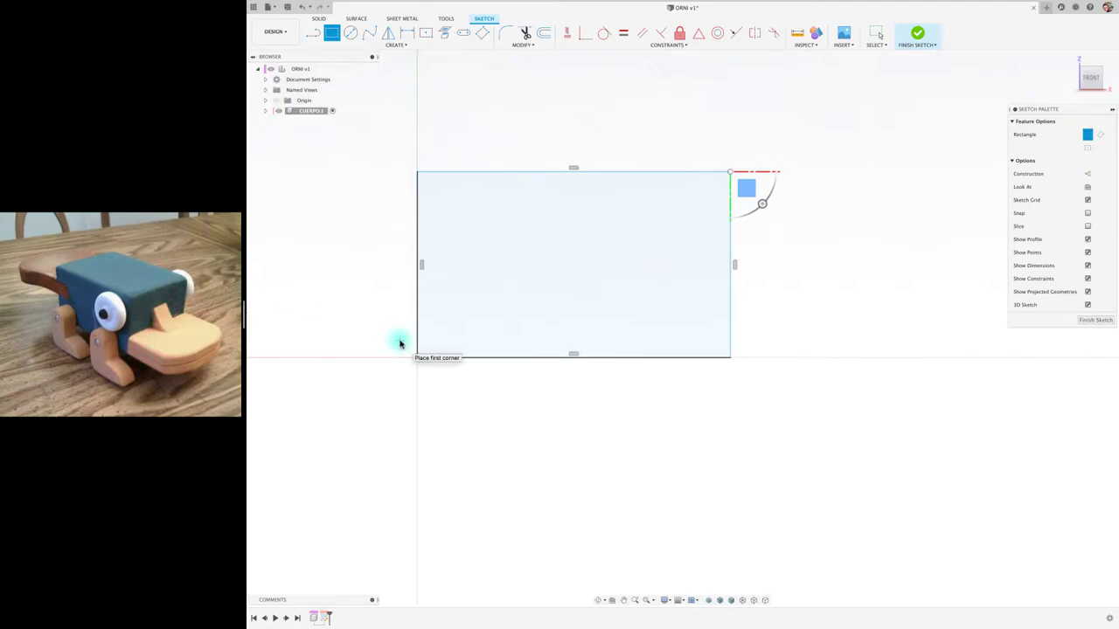
Dimension the rectangle 55 mm high and 90 mm wide
key(d)
click(730, 309)
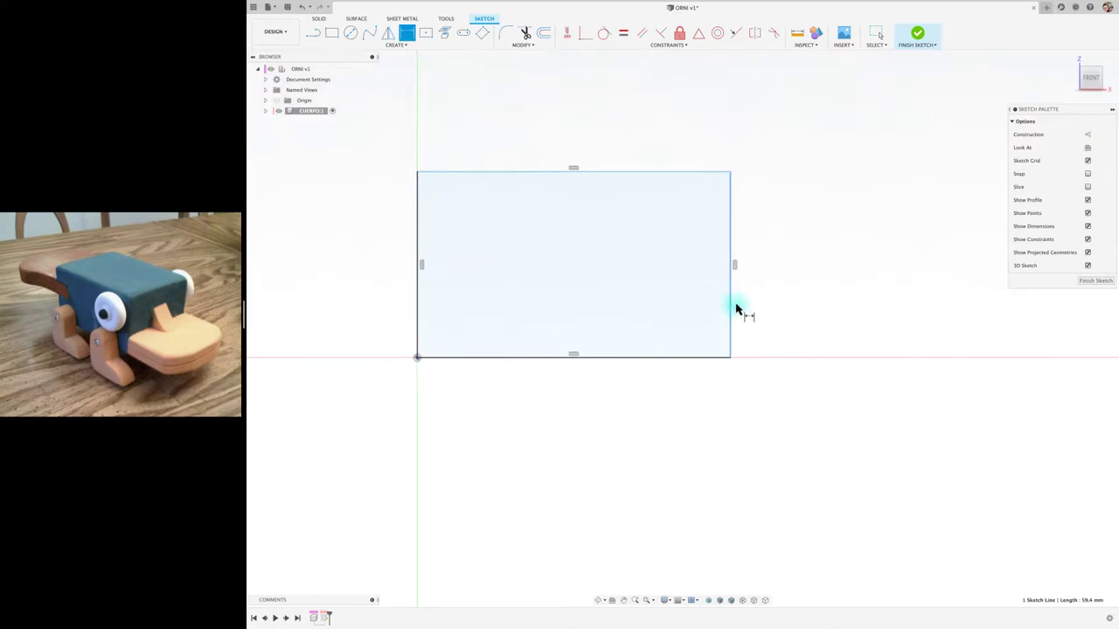
click(792, 293)
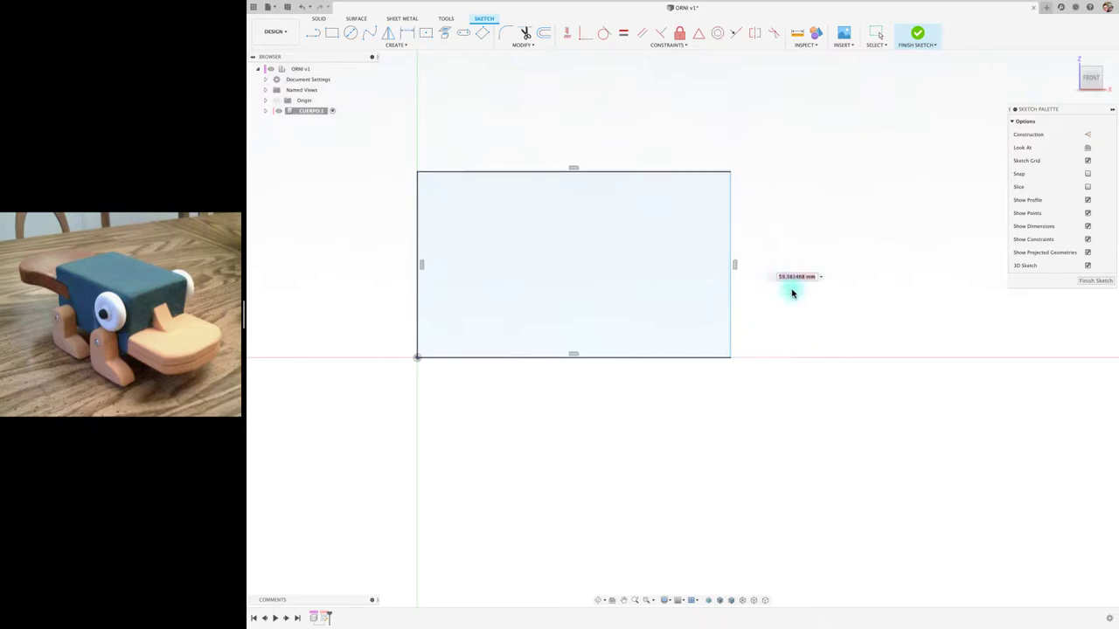
text(55)
key(Return)
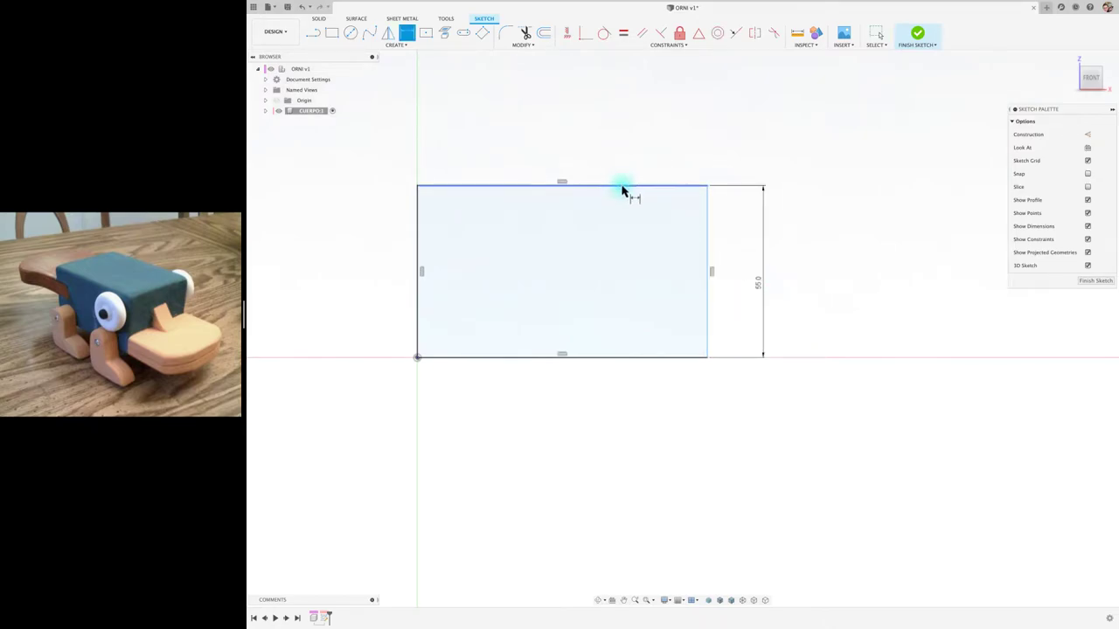
click(623, 186)
click(569, 132)
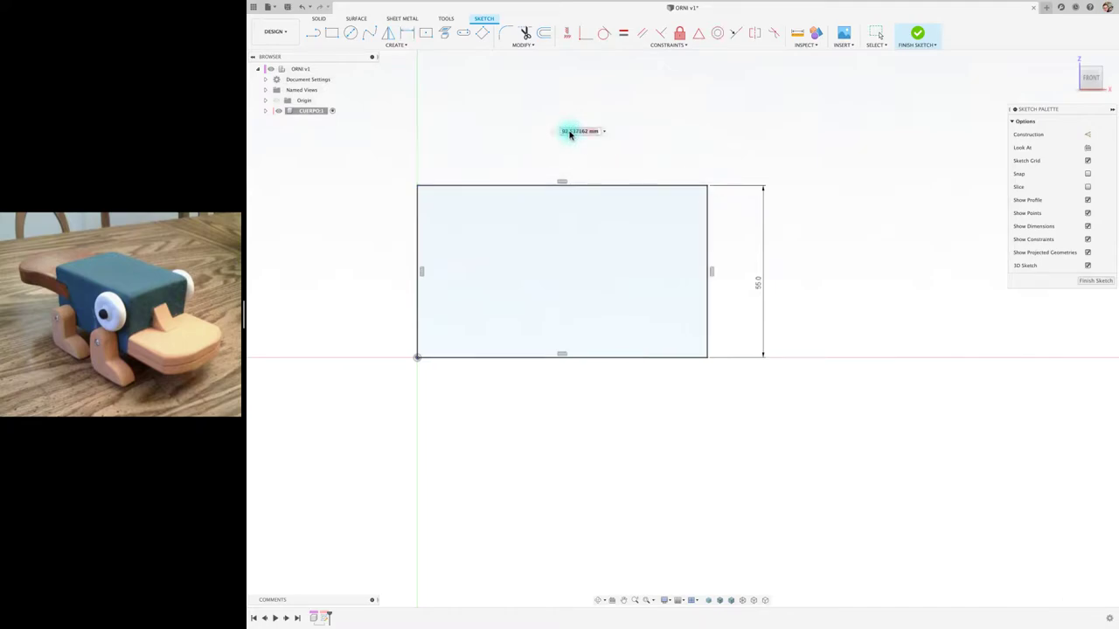
key(Return)
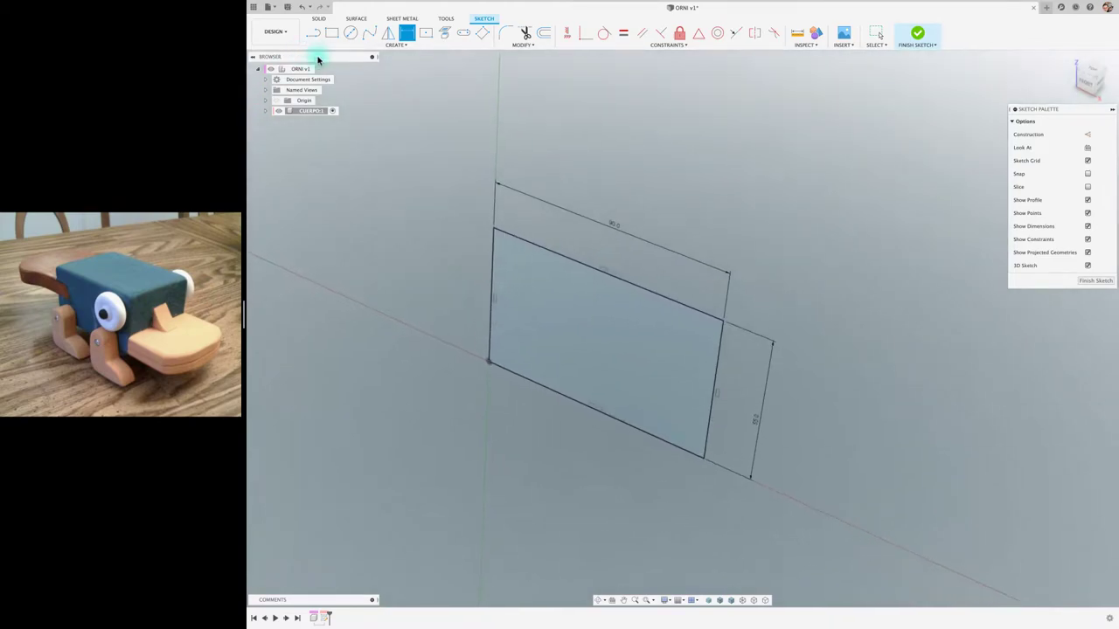
Finish the sketch and extrude the 90 × 55 rectangle 72.2 mm into a solid box
click(918, 34)
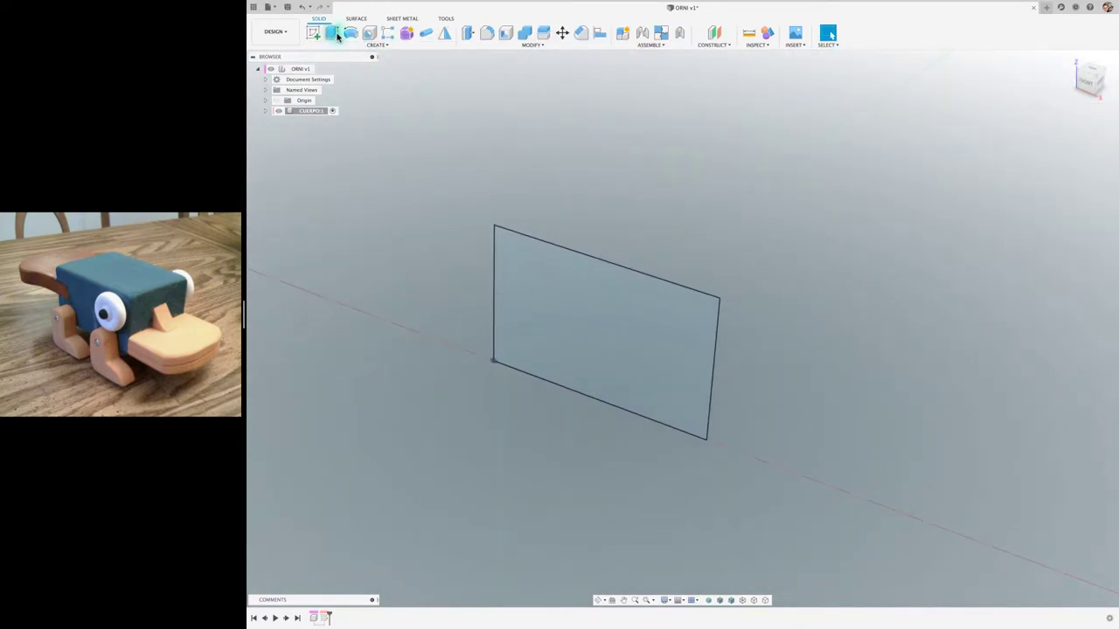
click(332, 33)
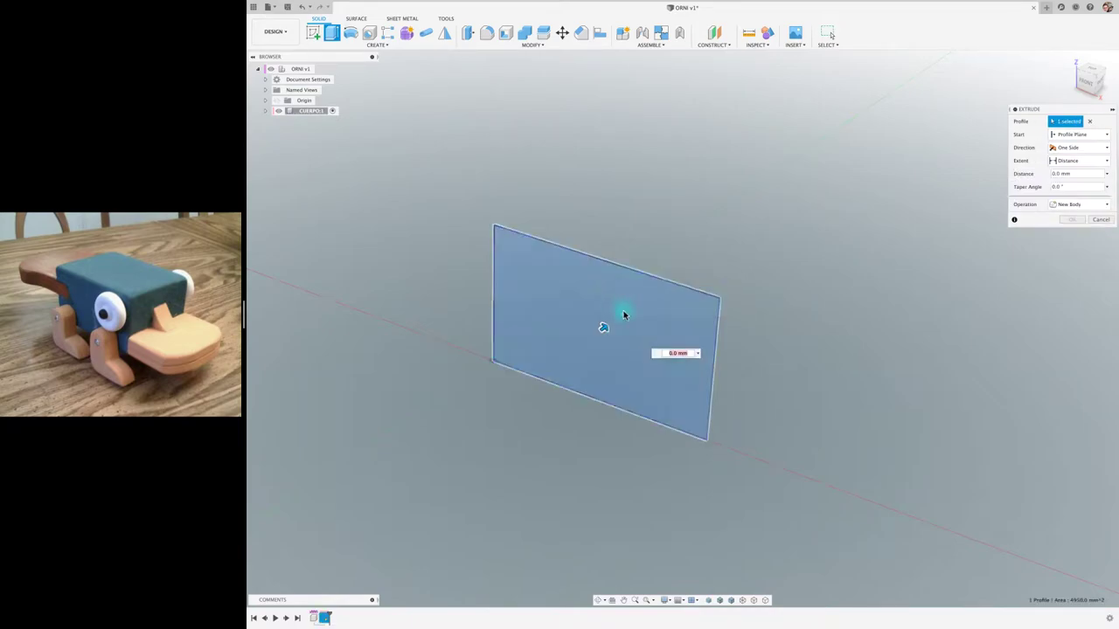
drag(614, 331, 701, 254)
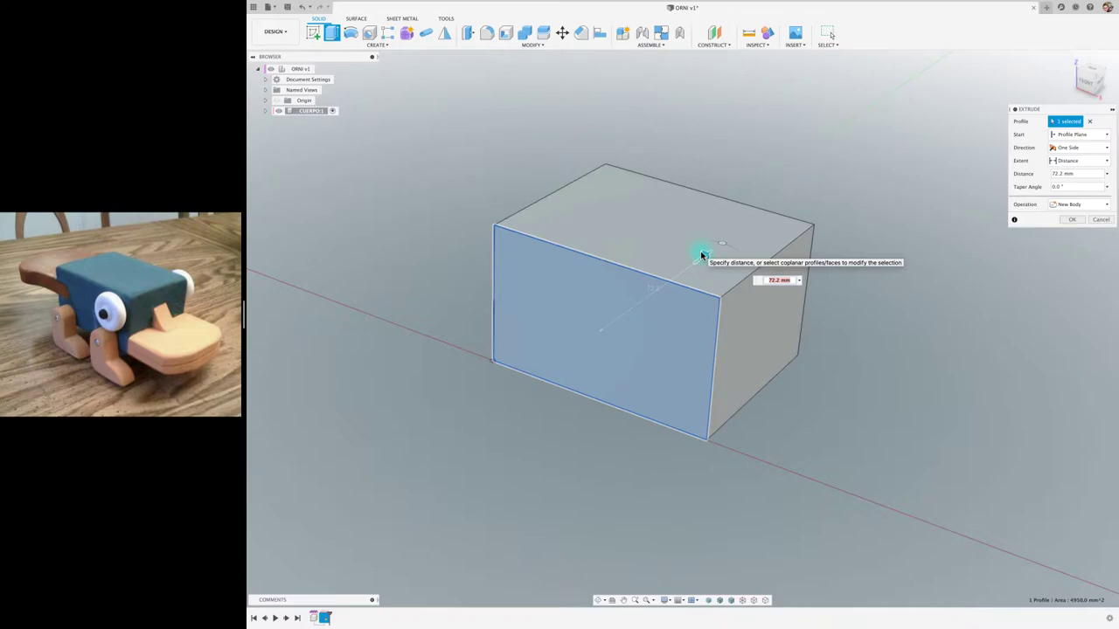
key(Return)
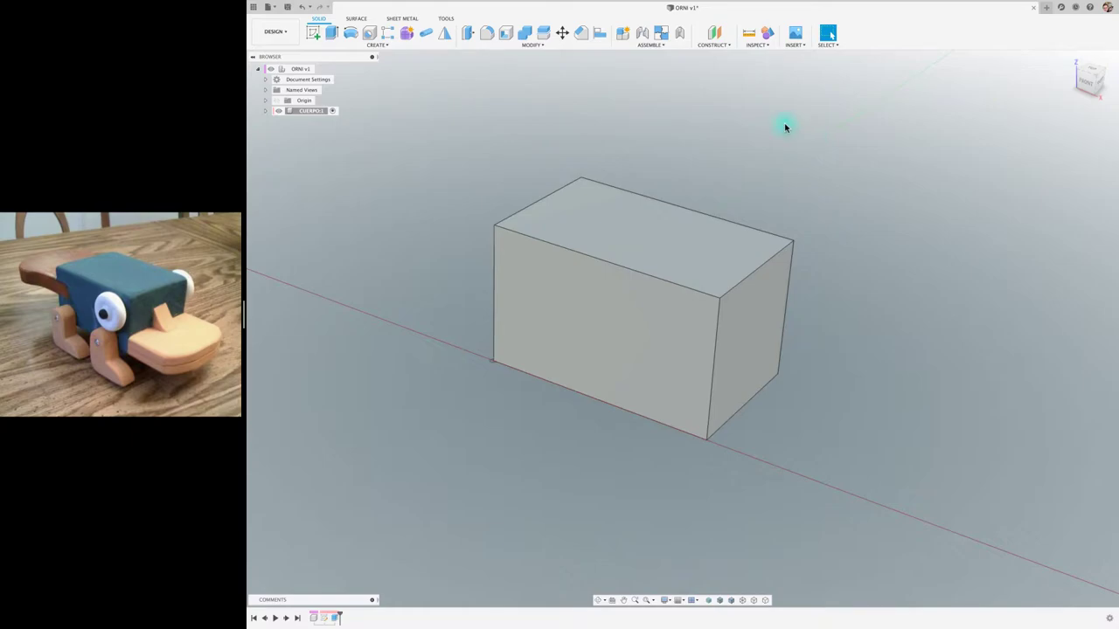
Turn on component colour cycling so the CUERPO box shows its own colour
click(768, 33)
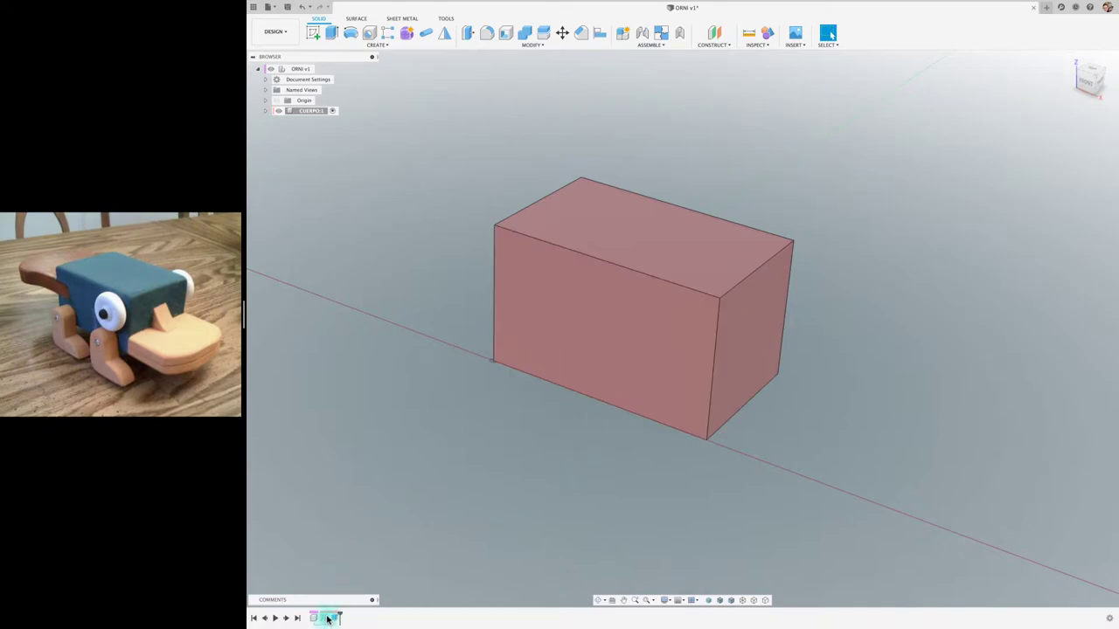
click(273, 113)
click(392, 197)
shift+middle_drag(470, 406, 473, 390)
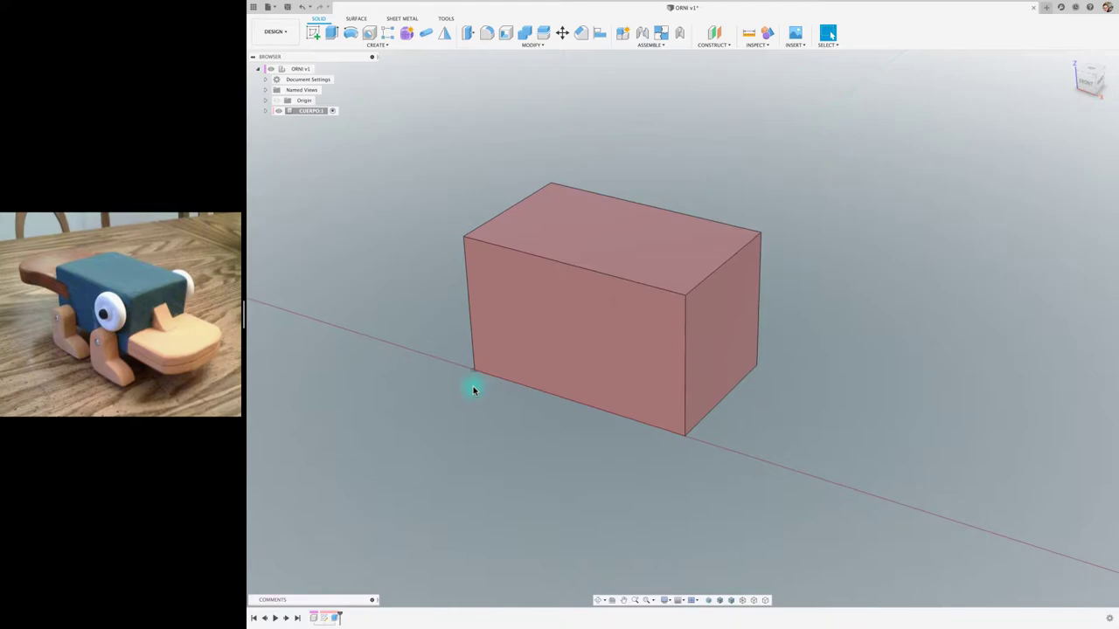
Ground the CUERPO component and make the root ORNI v1 assembly active
right_click(317, 111)
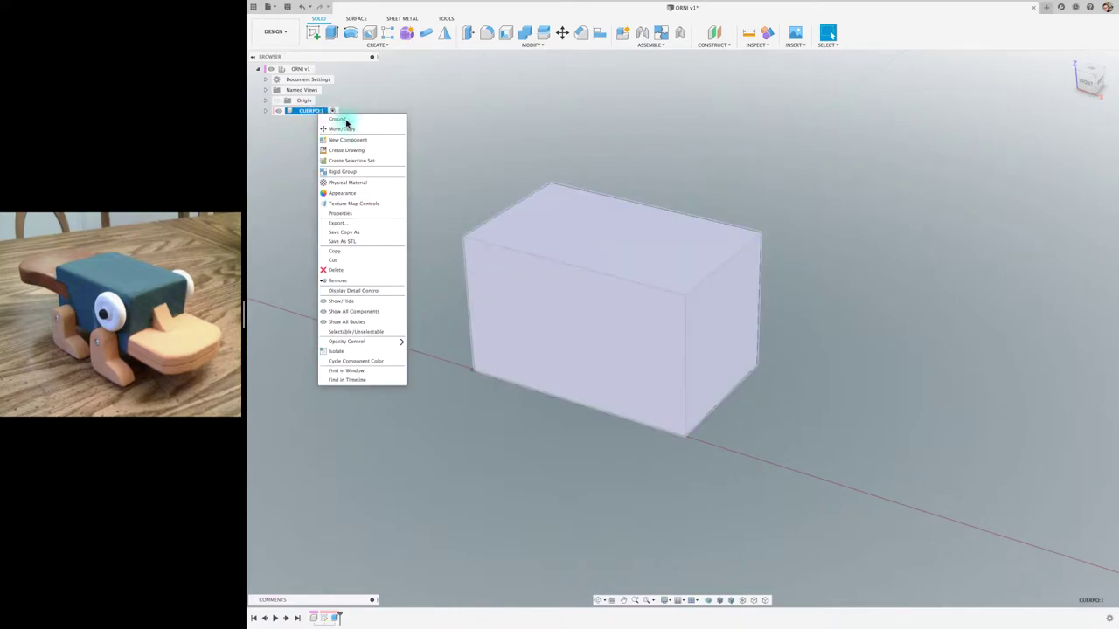
click(346, 122)
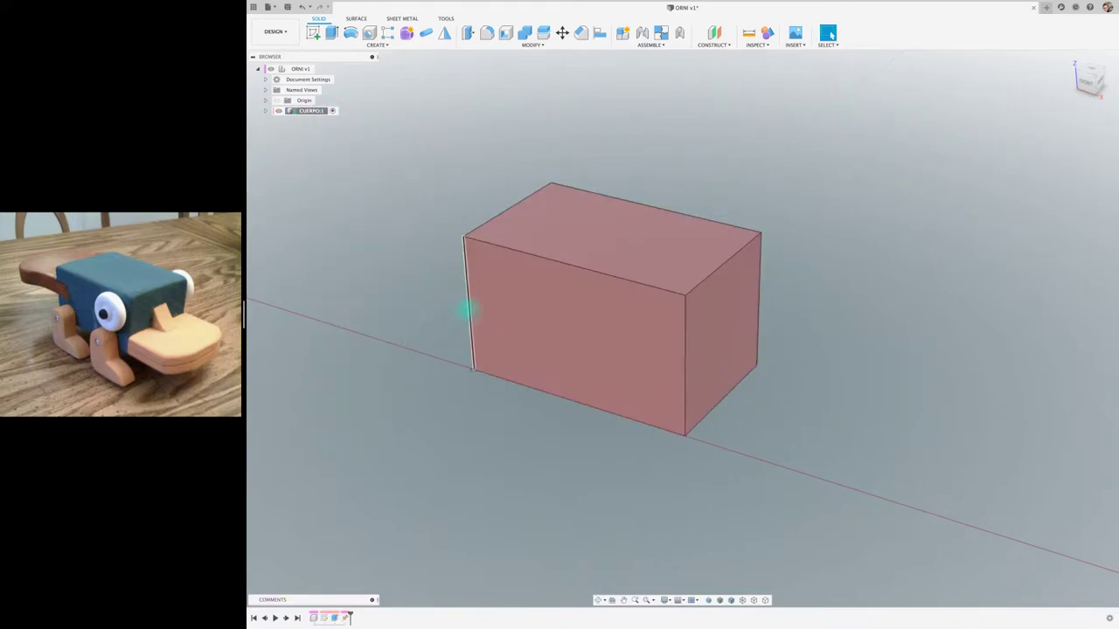
mouse_move(440, 289)
shift+middle_down()
mouse_move(195, 343)
mouse_move(370, 303)
shift+middle_up()
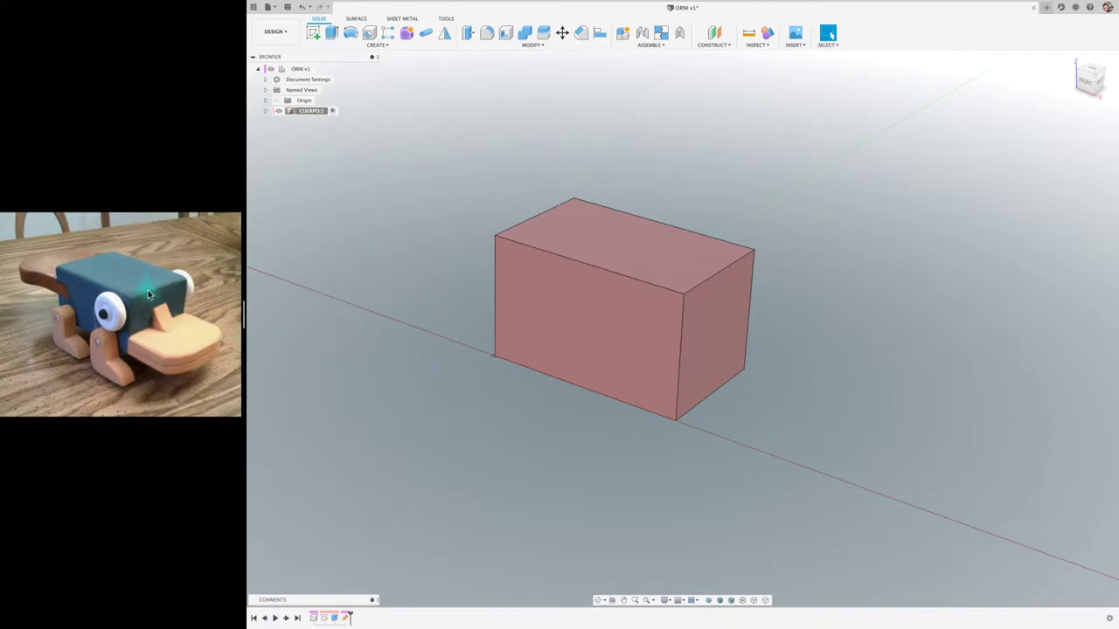
shift+middle_drag(520, 178, 494, 133)
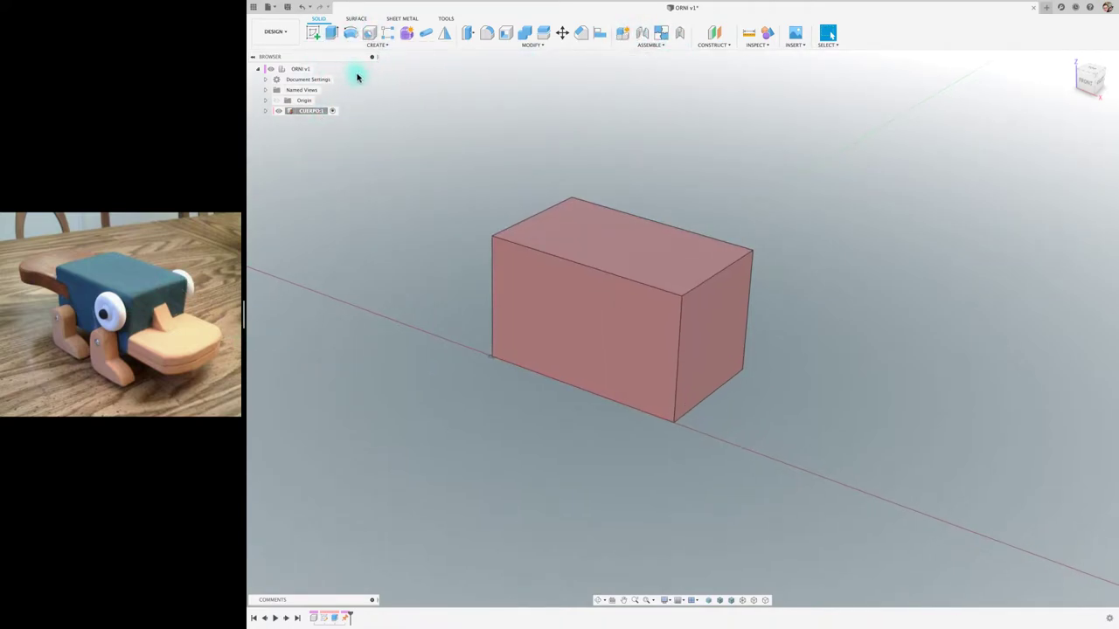
click(301, 69)
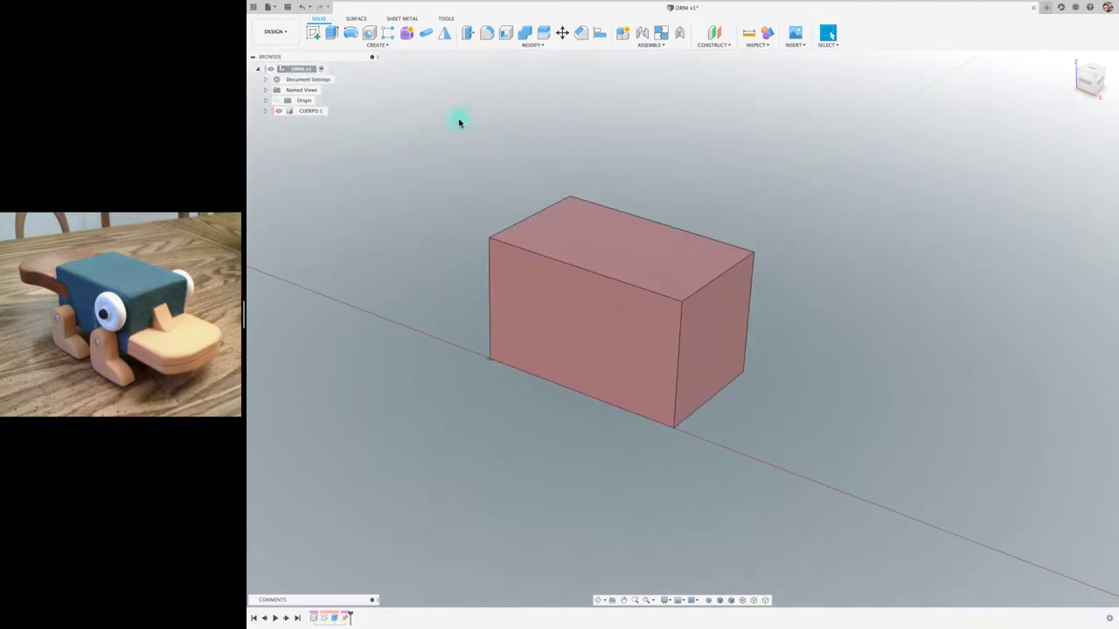
Create a new component named PICO
click(622, 35)
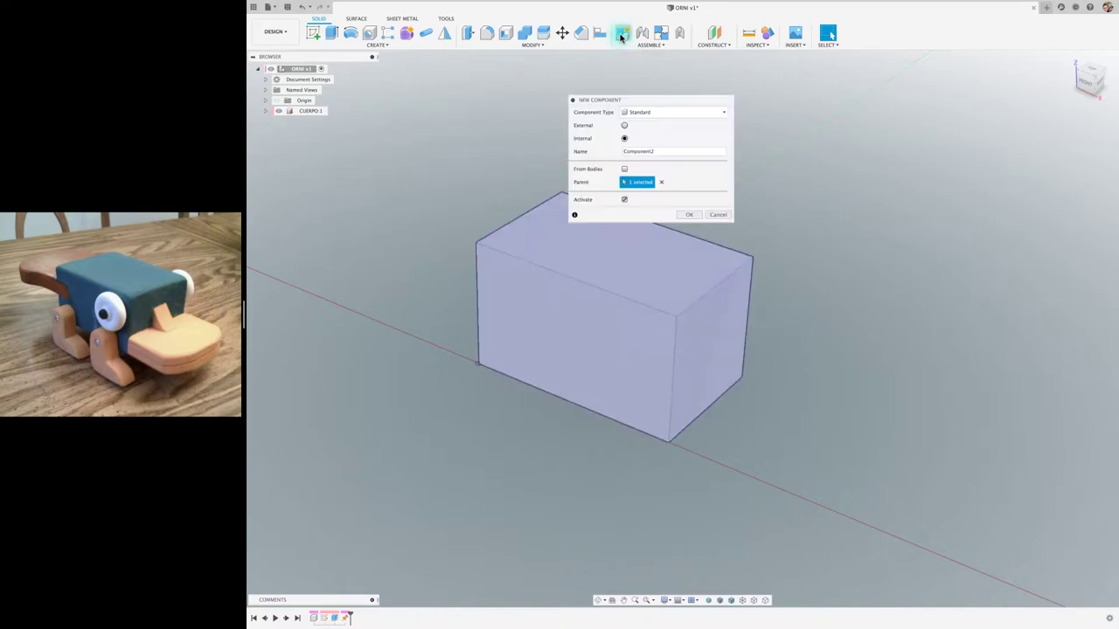
click(664, 152)
drag(663, 152, 620, 151)
text(PICO)
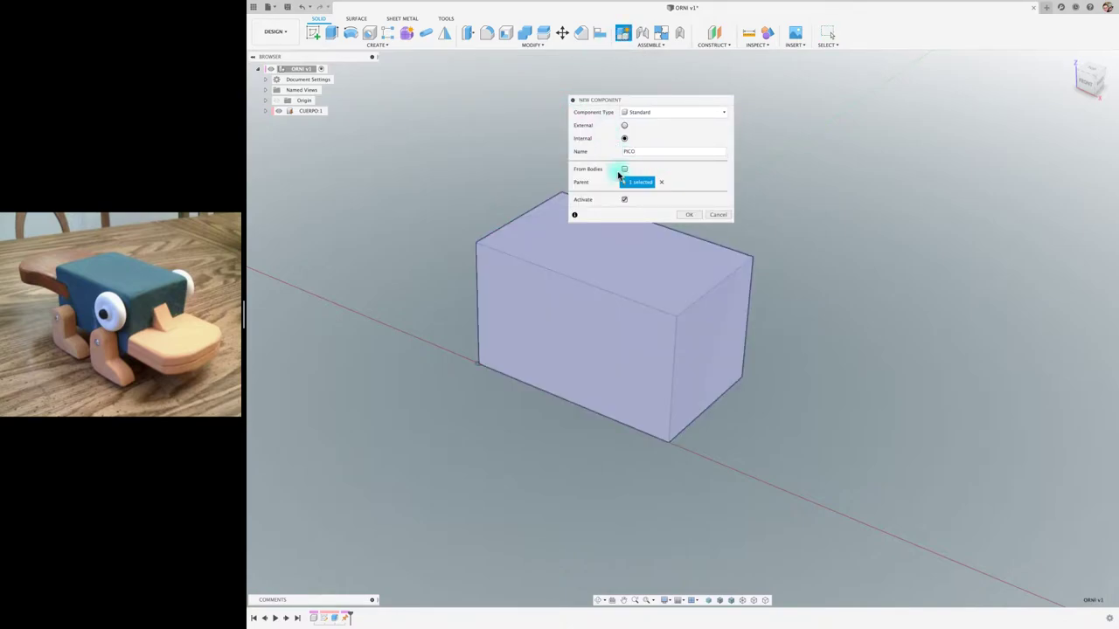
click(688, 215)
Sketch a rectangle on the front plane starting at the box's lower-right corner
click(318, 39)
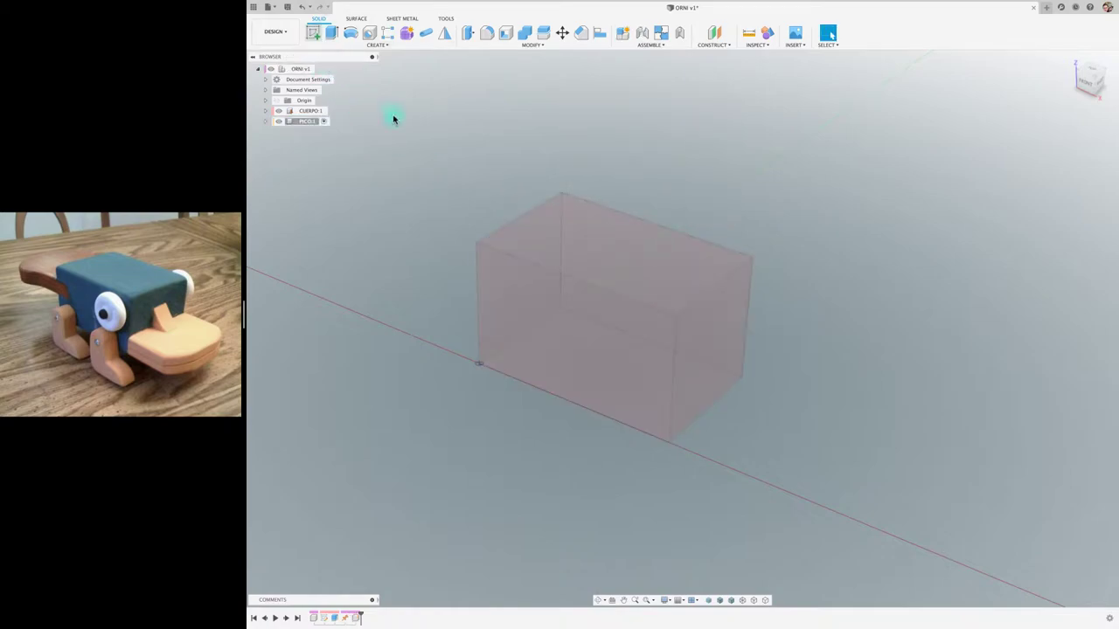
click(653, 399)
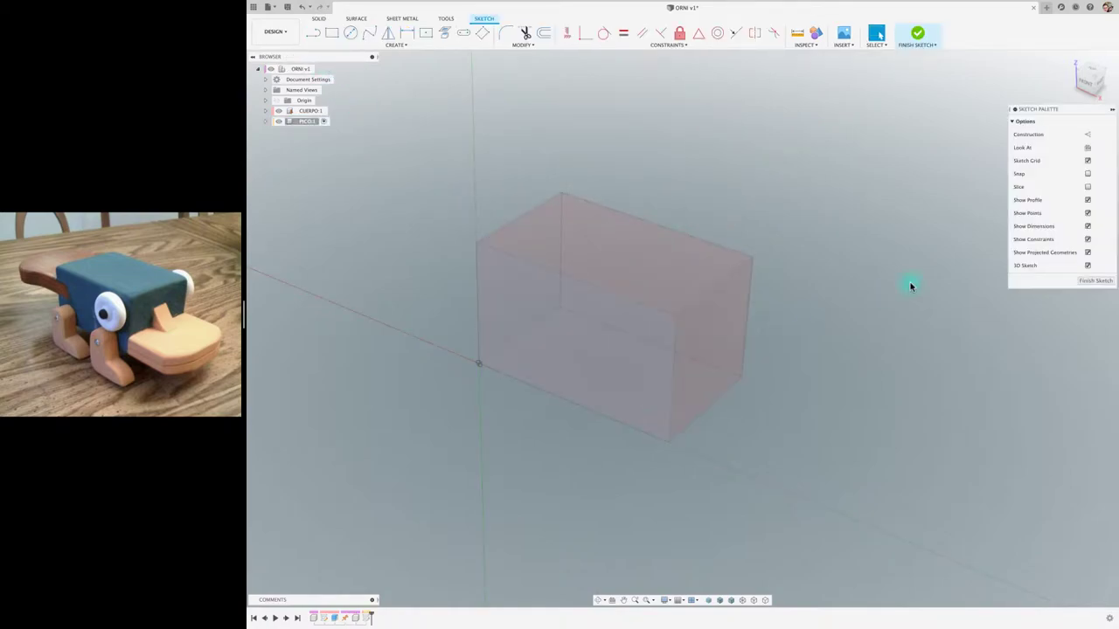
click(1086, 88)
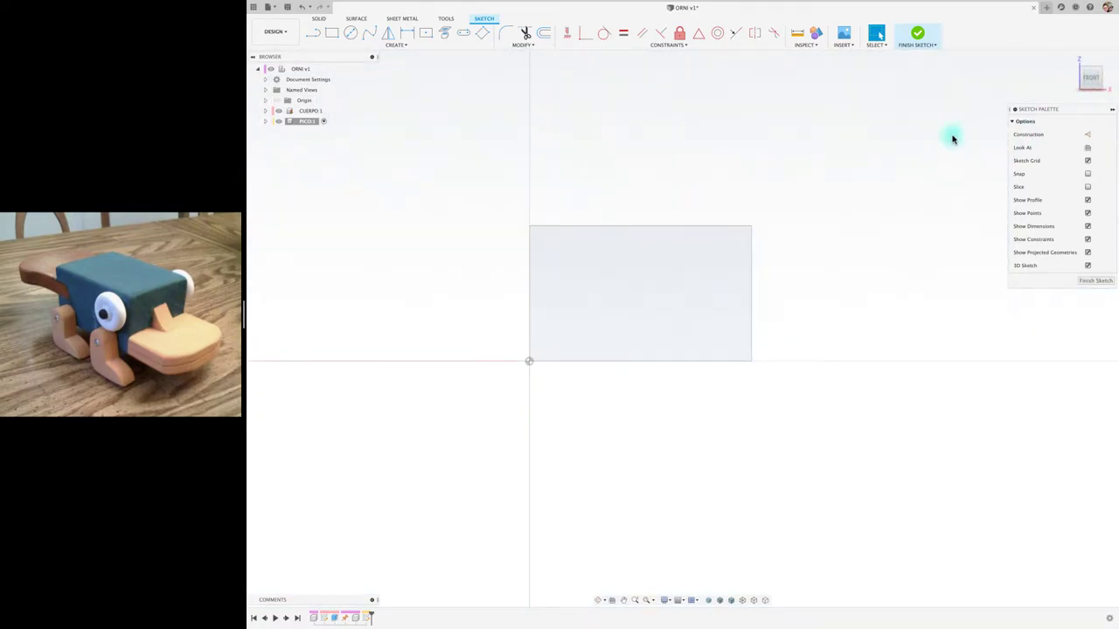
click(331, 33)
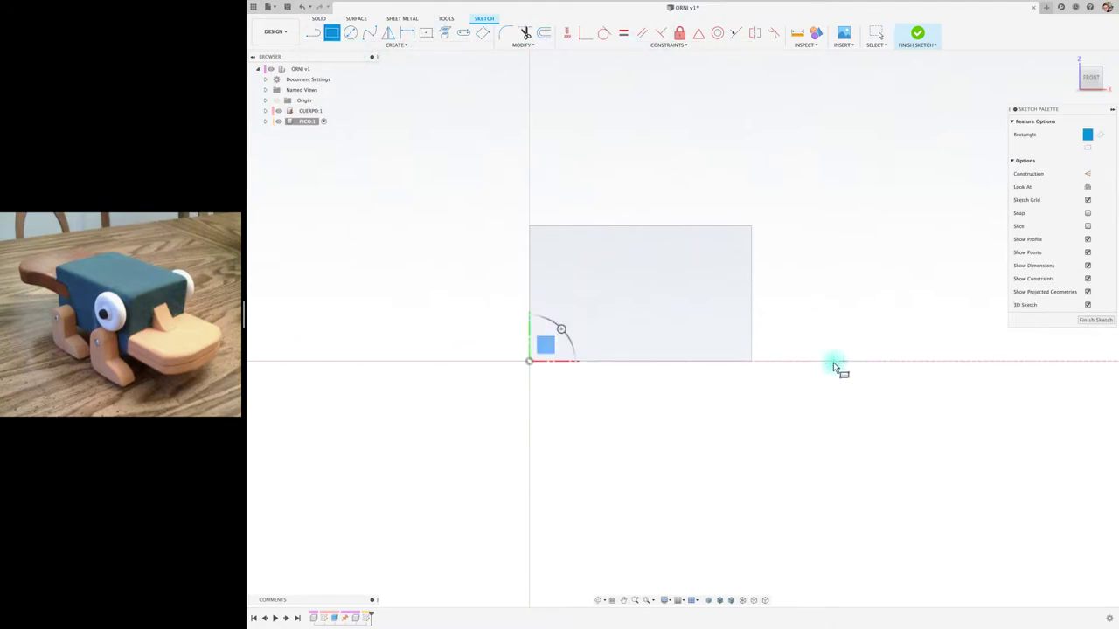
click(753, 362)
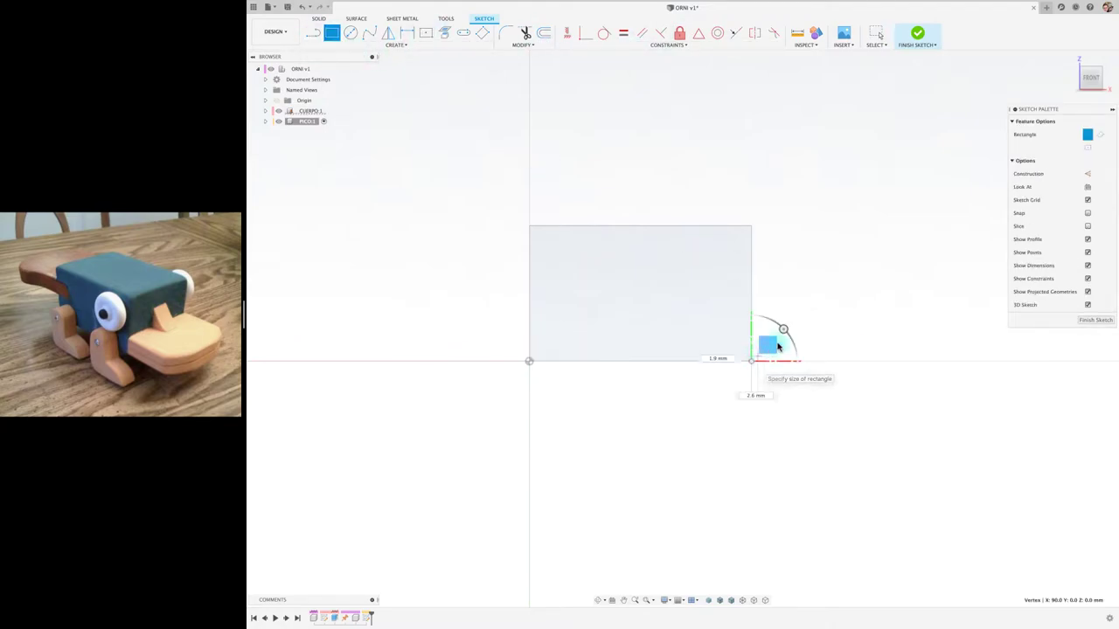
click(960, 310)
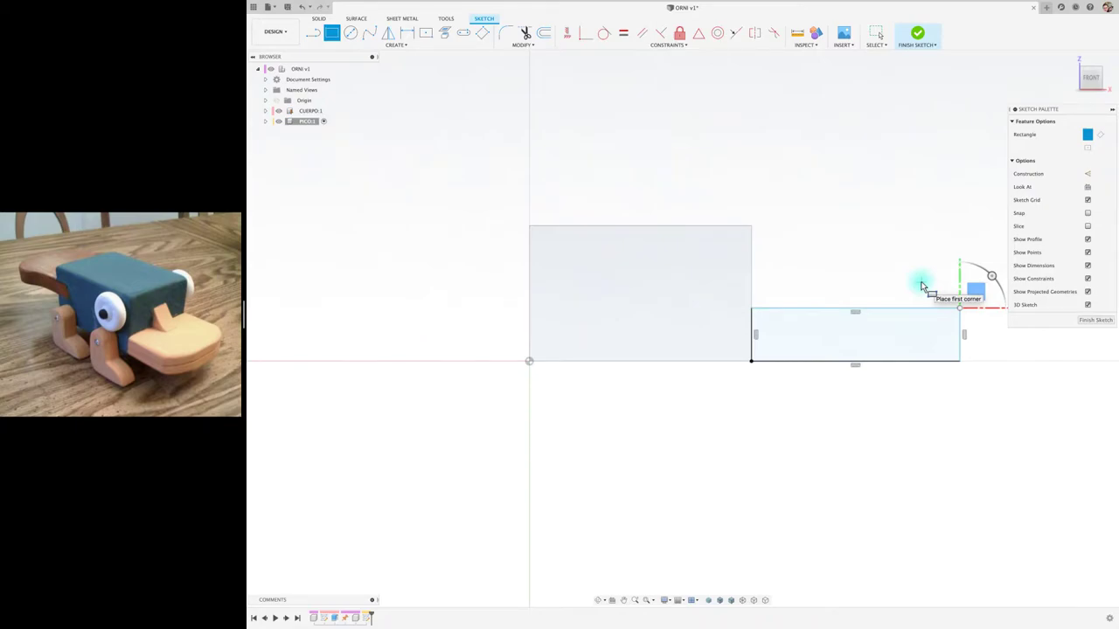
Dimension the PICO rectangle 10 mm high and 55 mm wide
key(d)
click(960, 328)
click(991, 332)
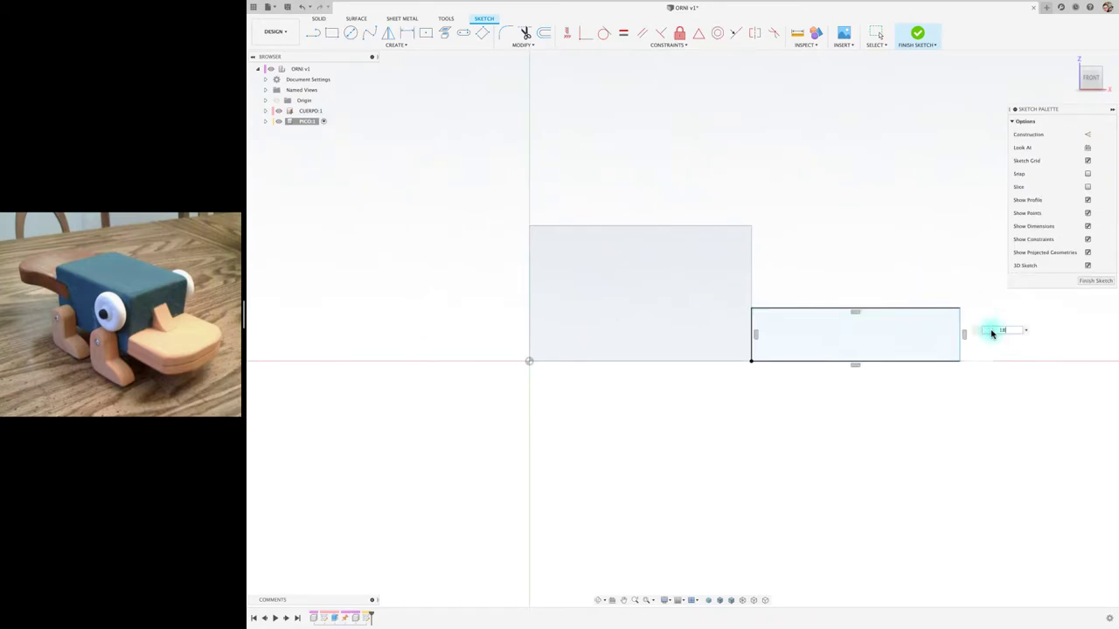
text(10)
key(Return)
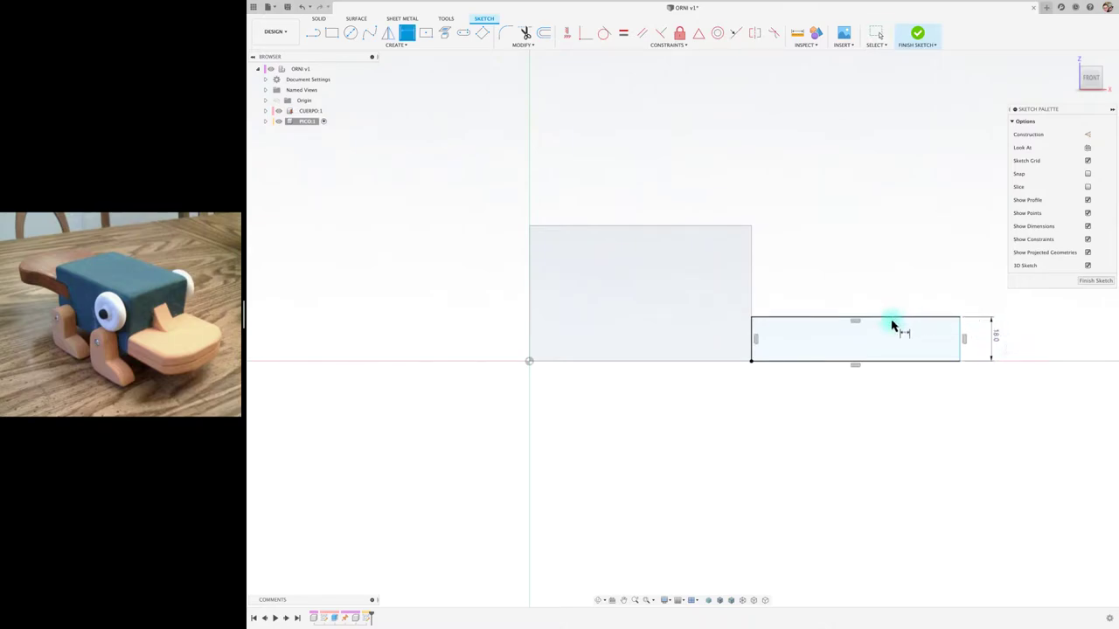
click(891, 322)
click(866, 278)
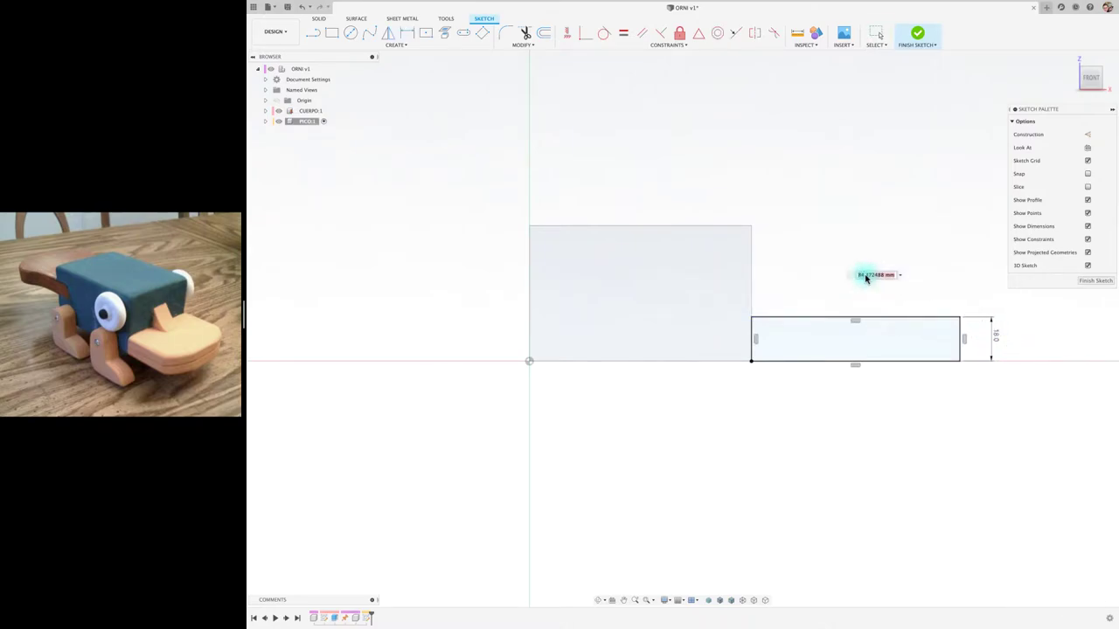
key(Return)
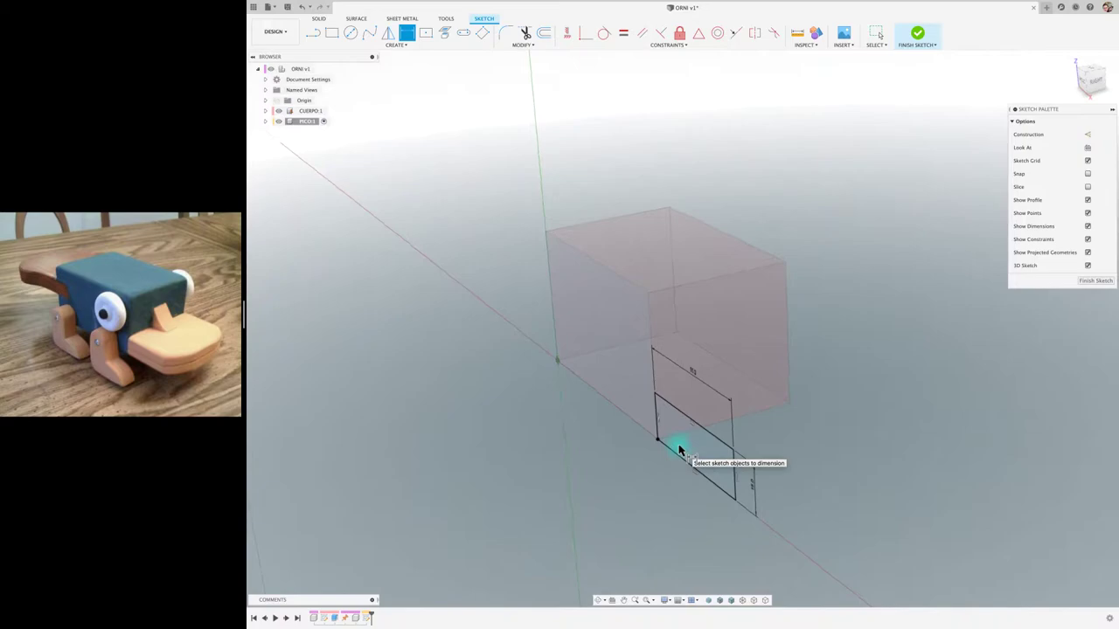
Extrude the PICO rectangle up to the CUERPO box's far face to form the beak
key(e)
click(709, 457)
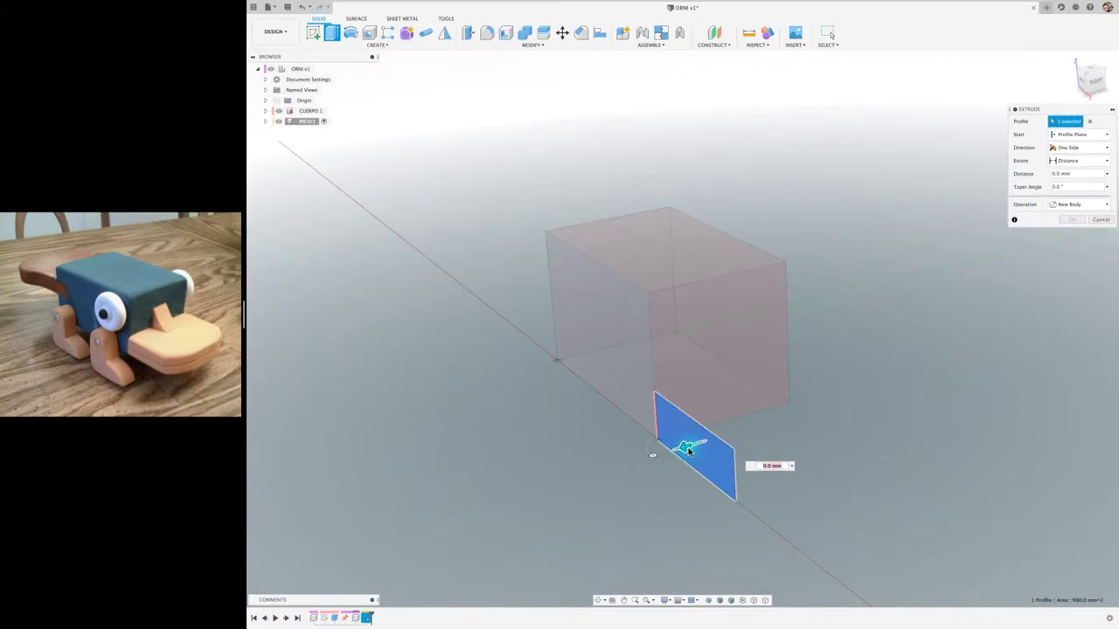
drag(687, 452, 757, 418)
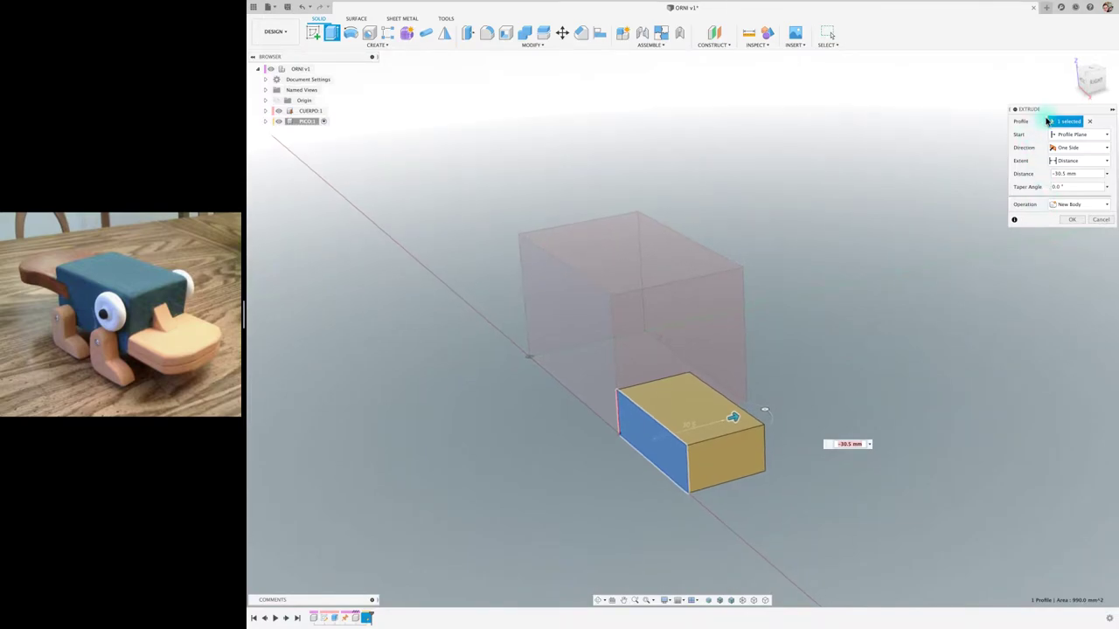
drag(1058, 112, 913, 121)
click(943, 169)
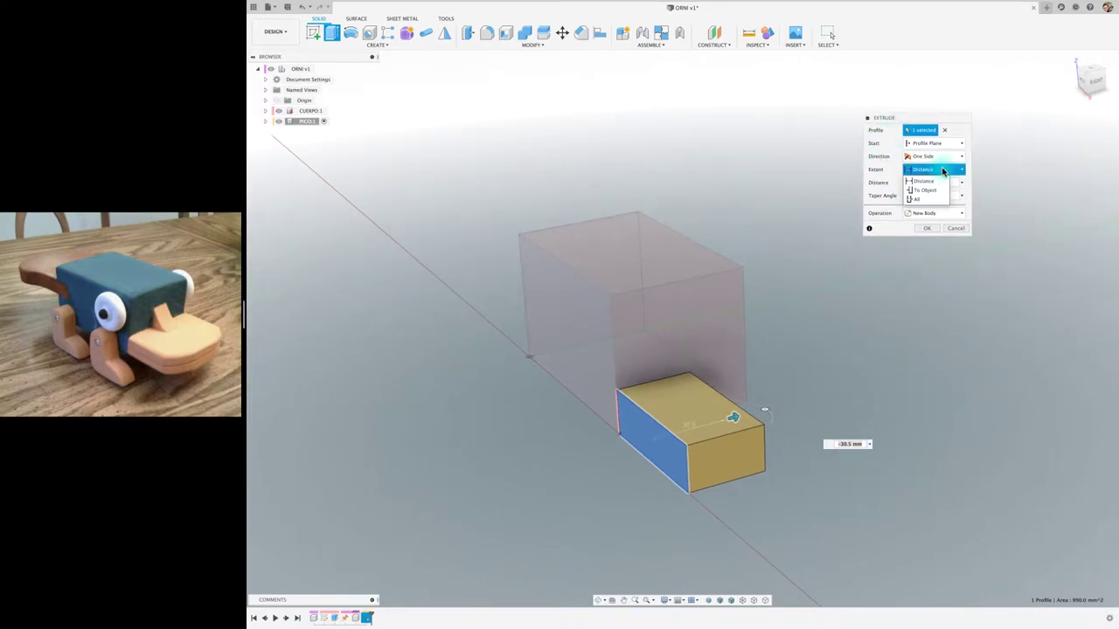
click(925, 190)
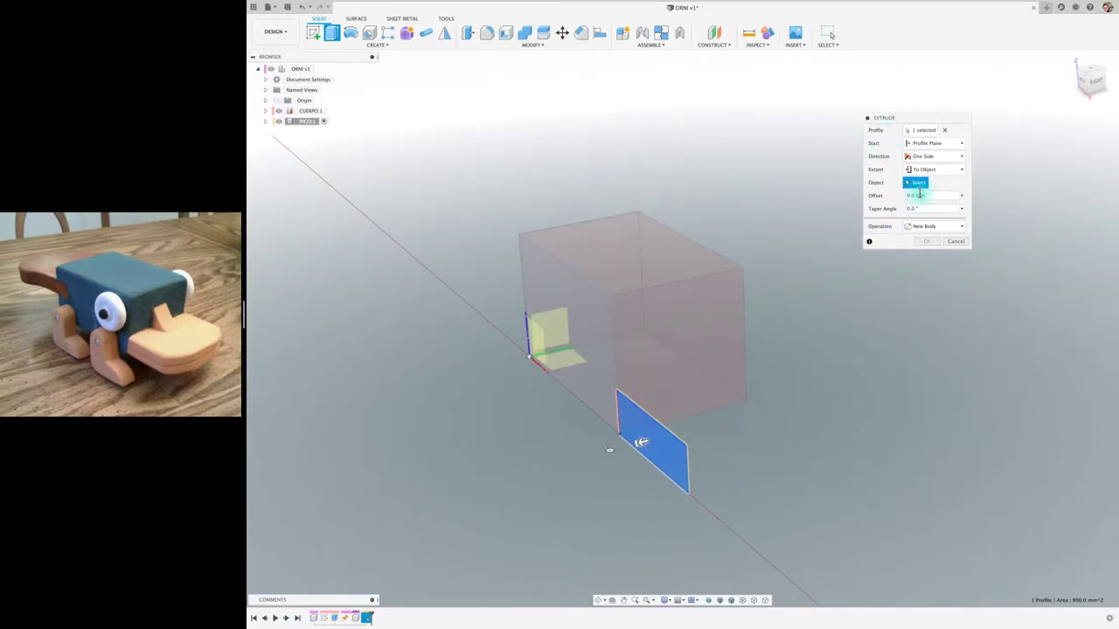
shift+middle_drag(787, 263, 739, 282)
click(738, 282)
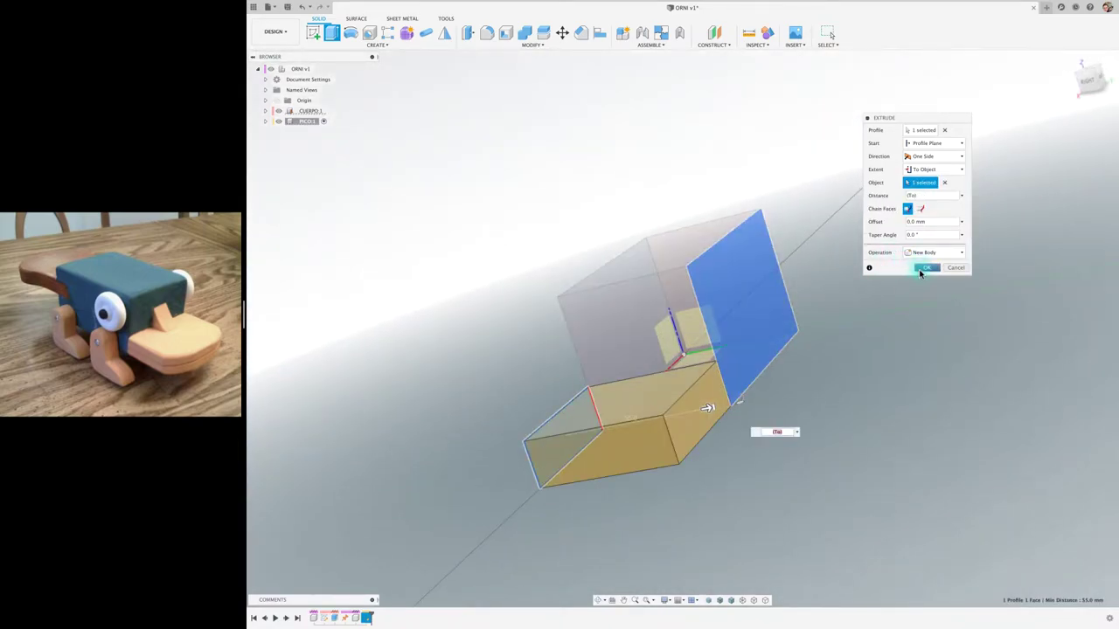
click(925, 268)
Reactivate the root ORNI v1 assembly and orbit to a lower, frontal view
shift+middle_drag(822, 335, 457, 237)
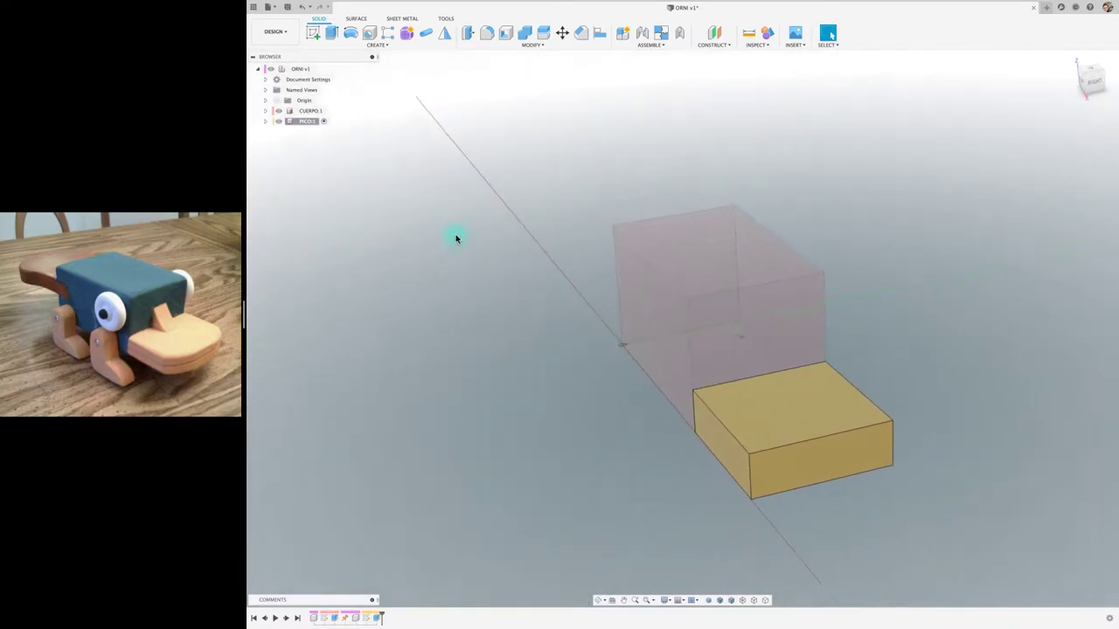
click(301, 68)
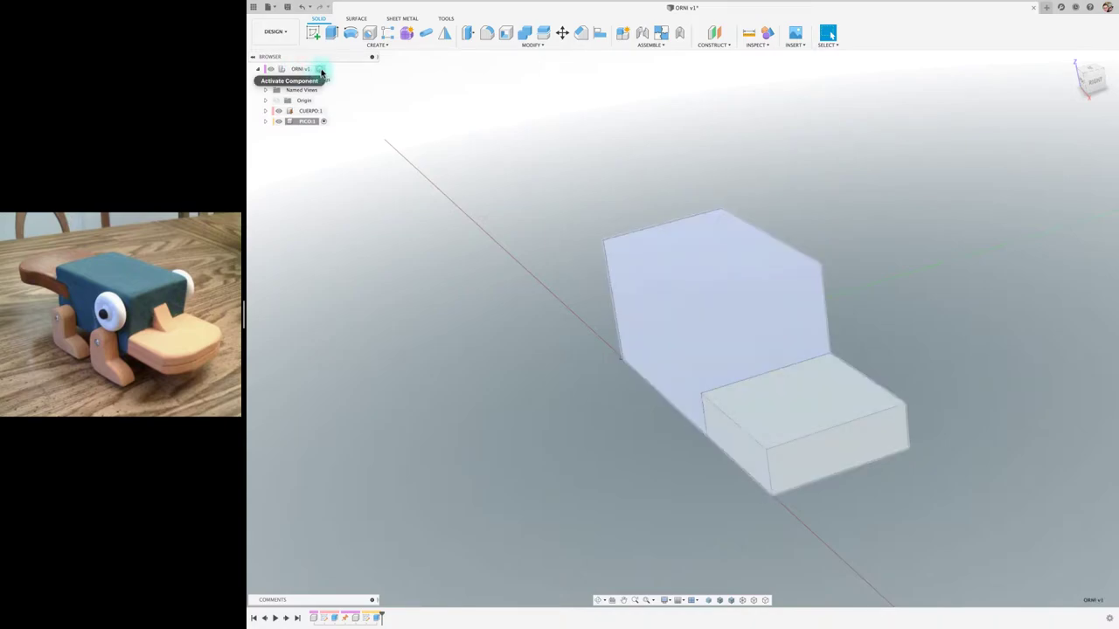
click(408, 229)
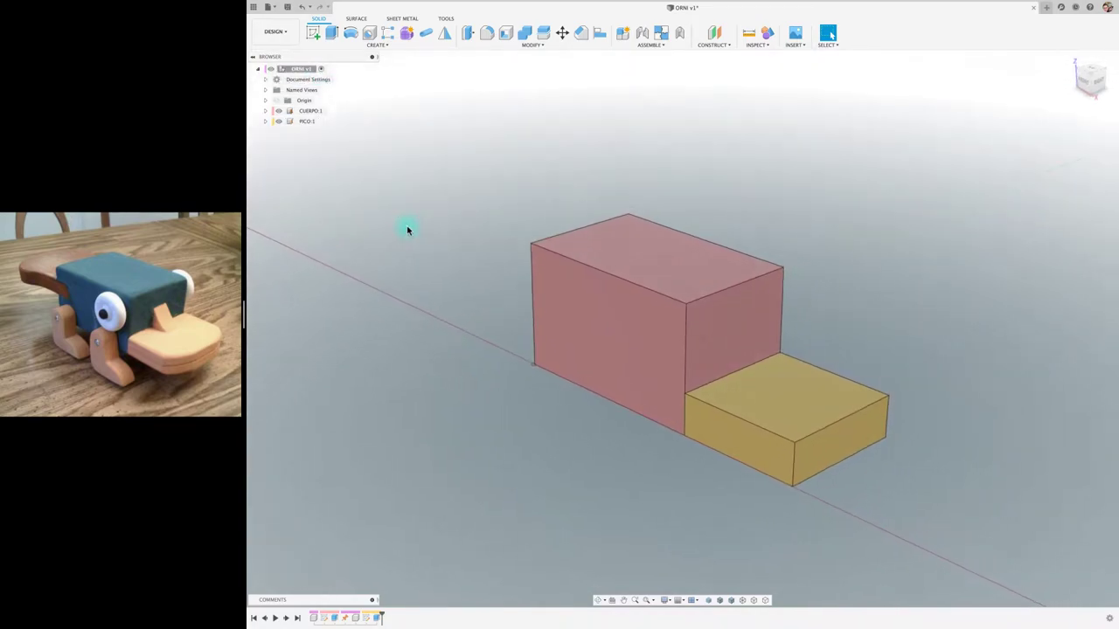
shift+middle_drag(804, 387, 844, 382)
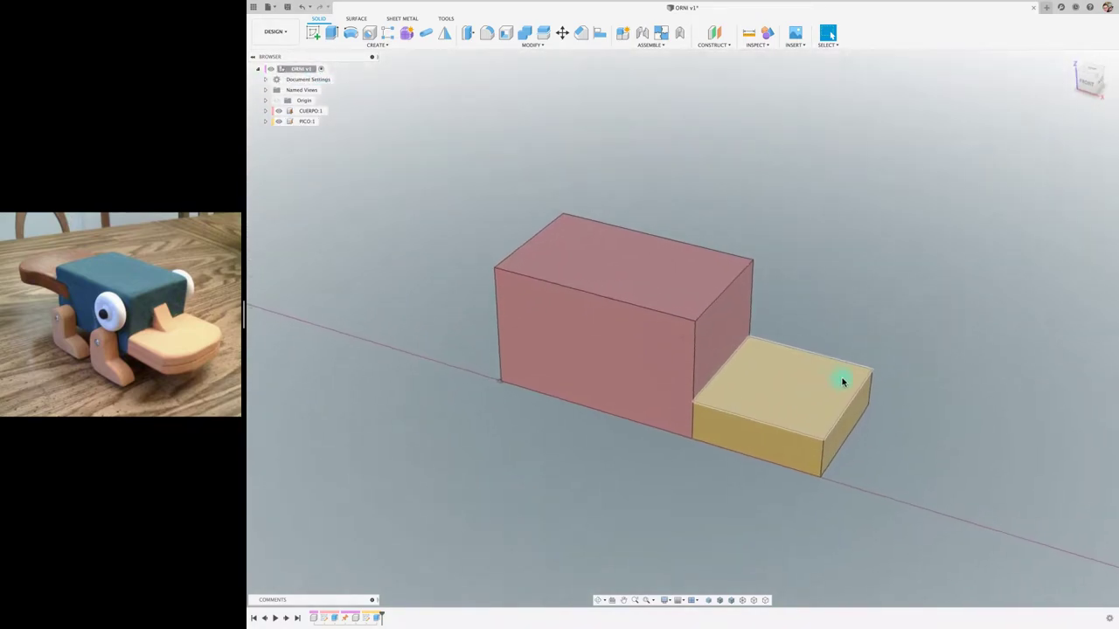
mouse_move(813, 417)
shift+middle_down()
mouse_move(851, 415)
mouse_move(769, 484)
mouse_move(787, 455)
mouse_move(794, 329)
mouse_move(725, 272)
shift+middle_up()
Preview a roughly 15 mm fillet on the beak's two front vertical edges, then cancel it
click(487, 32)
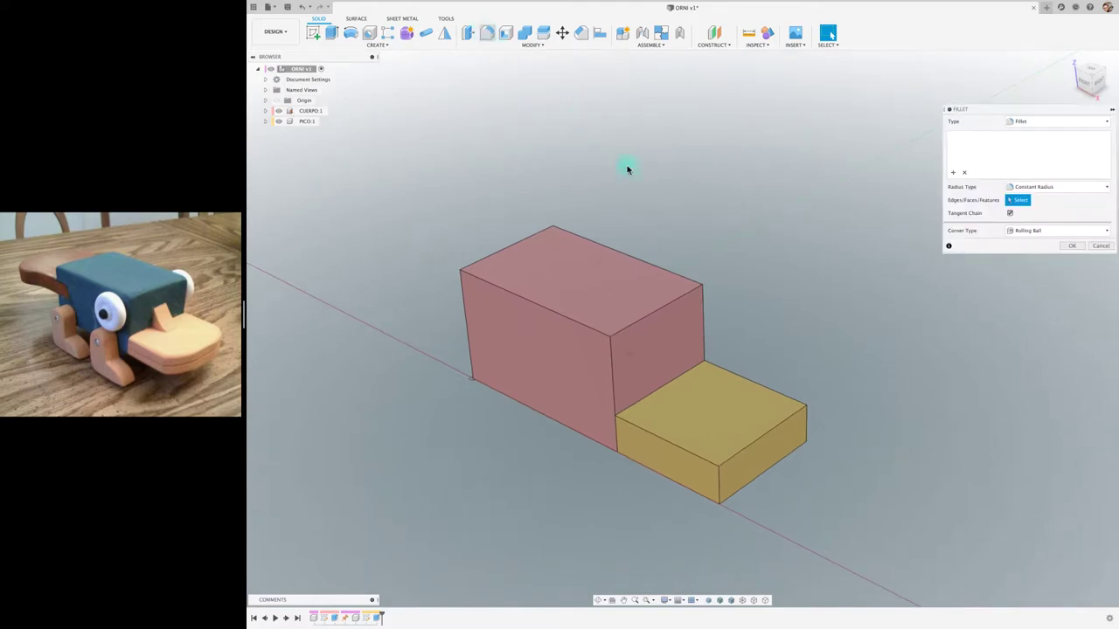
click(716, 479)
click(805, 432)
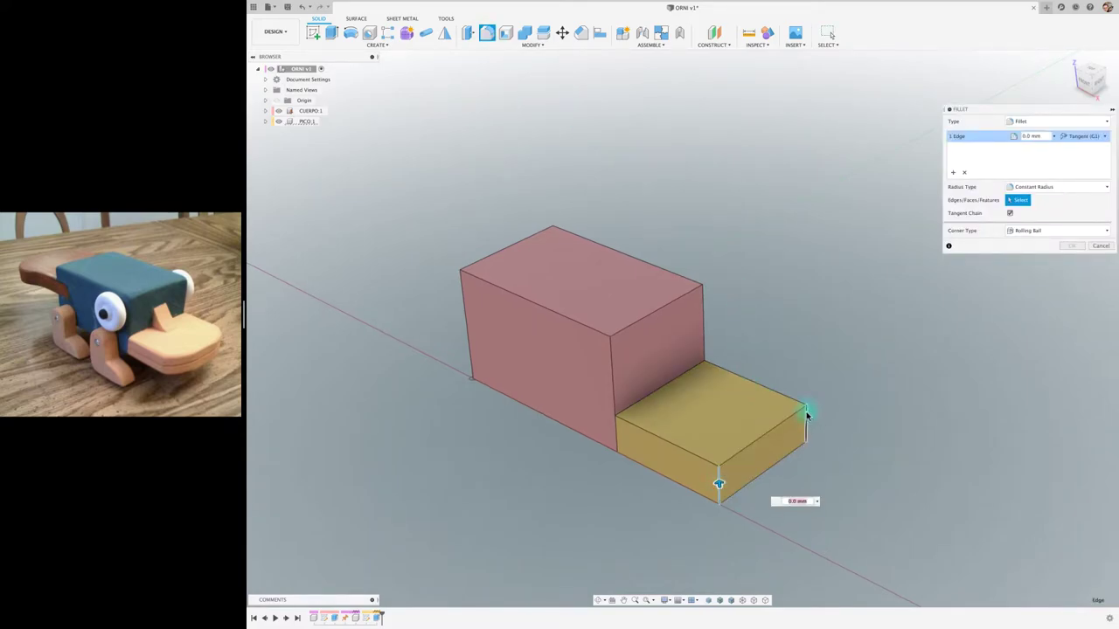
drag(812, 413, 795, 419)
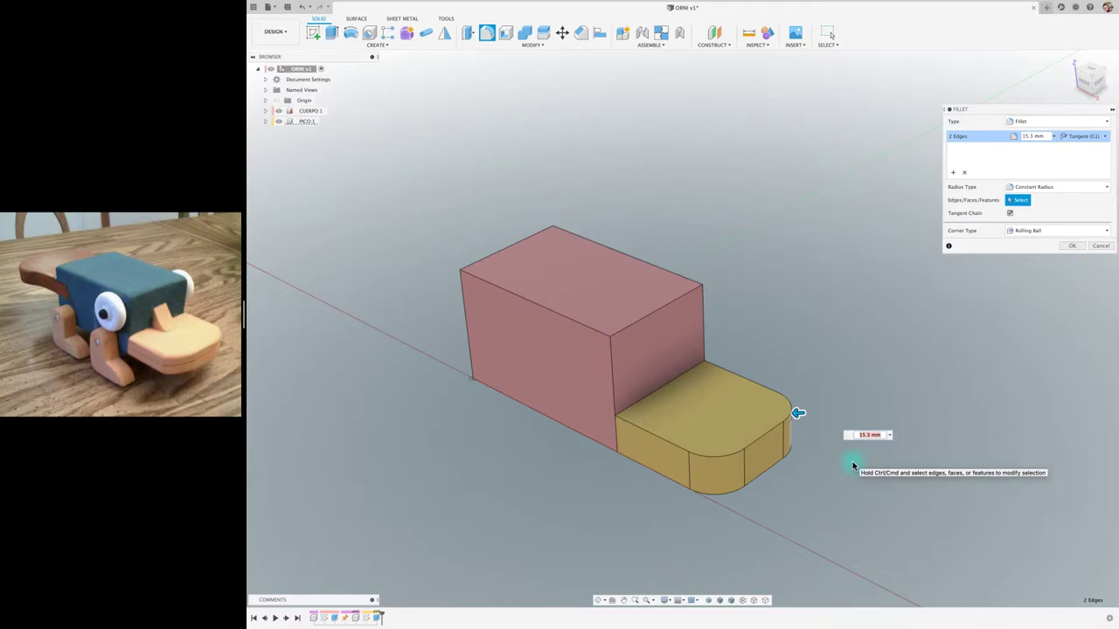
click(1108, 247)
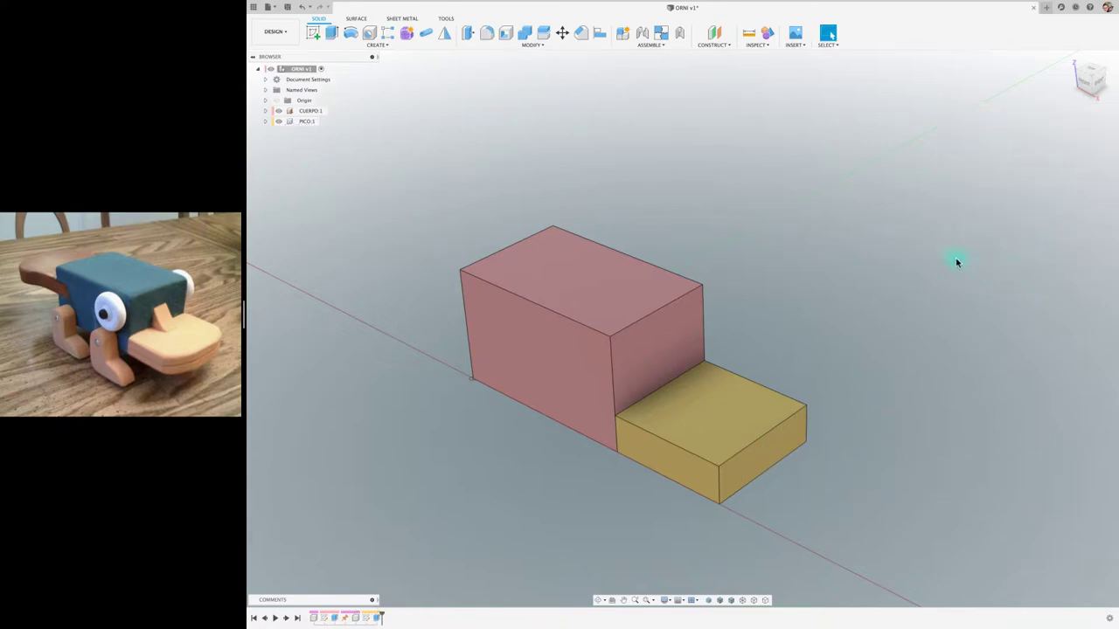
Chamfer both front vertical edges of the beak 13.7 mm, equal distance
click(582, 34)
click(722, 479)
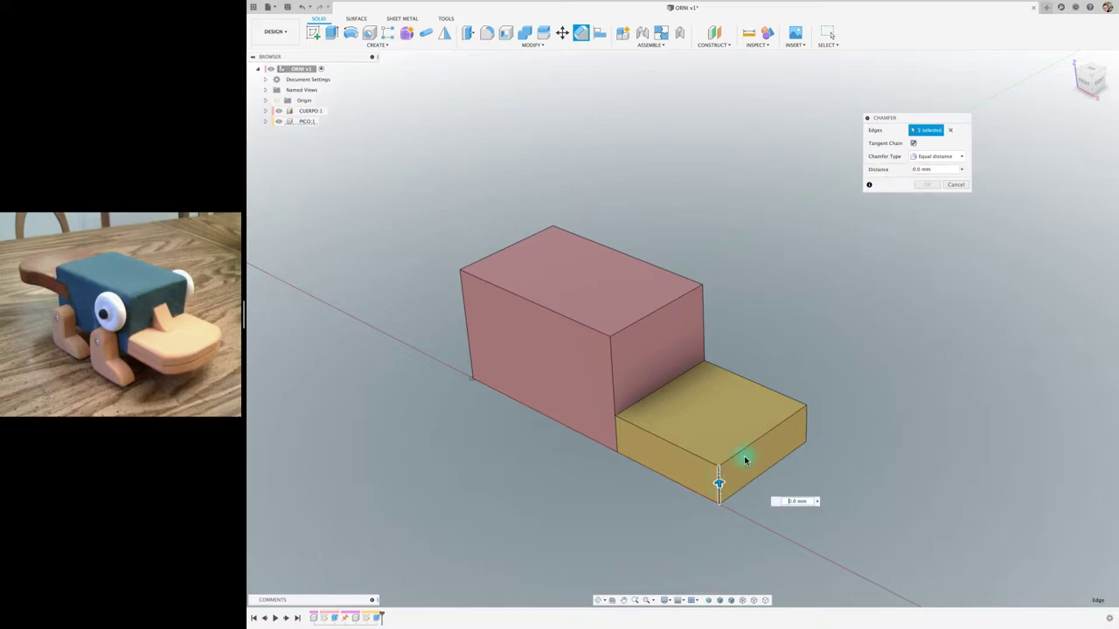
click(805, 423)
drag(810, 420, 788, 422)
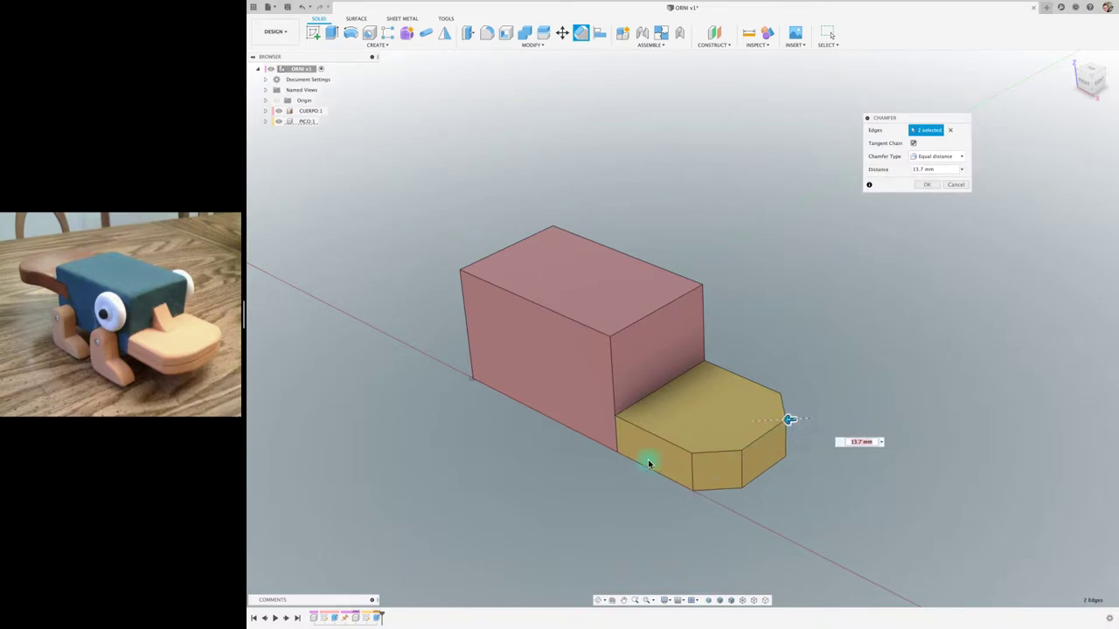
click(959, 157)
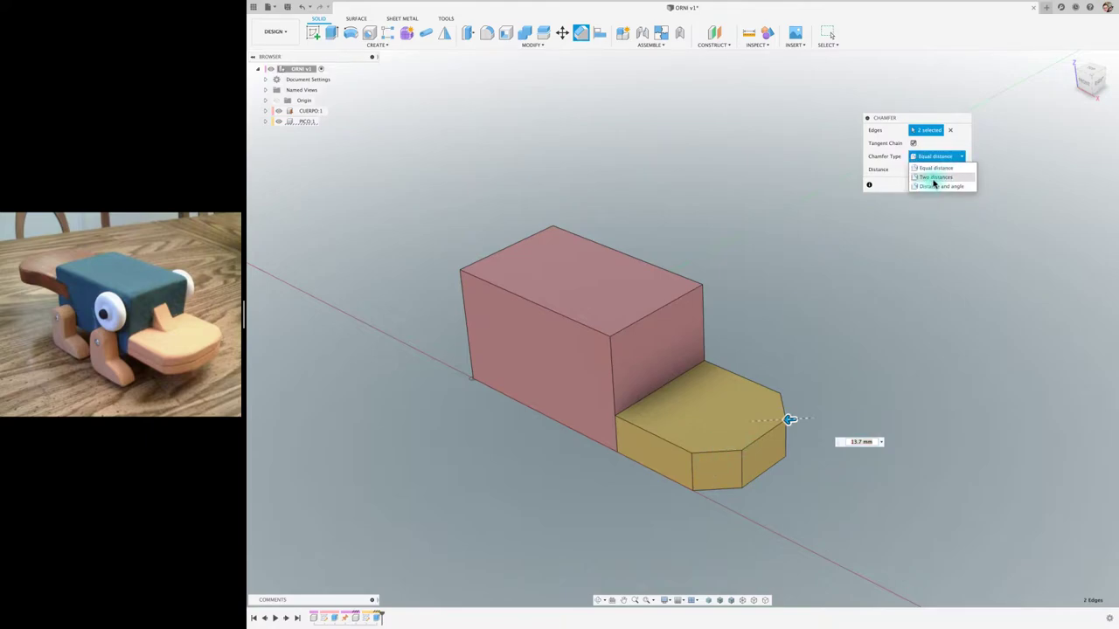
click(773, 256)
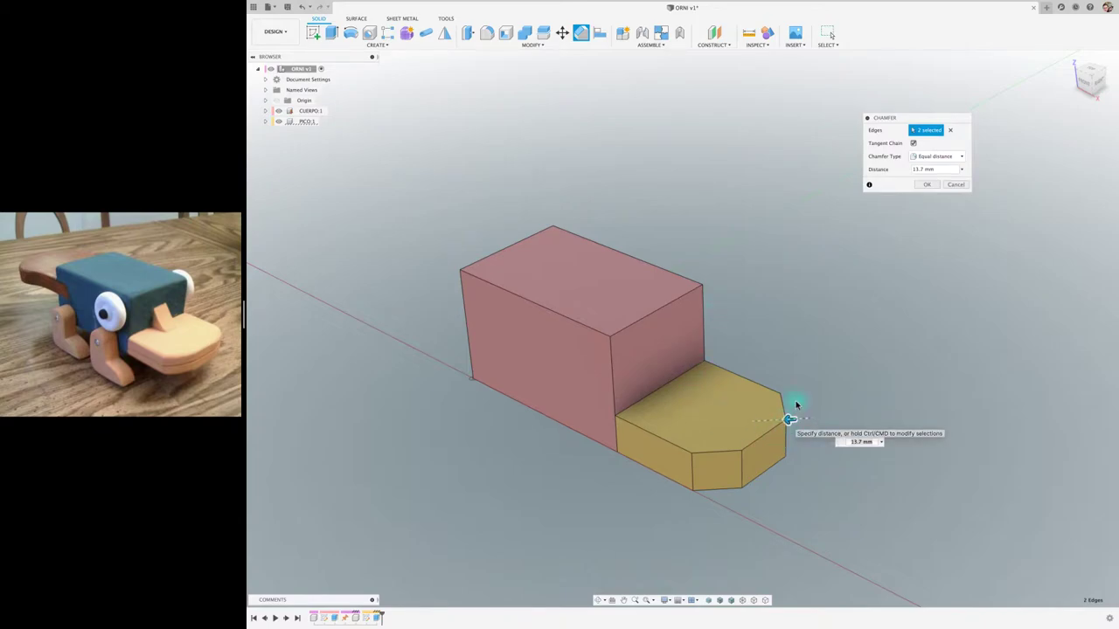
click(928, 184)
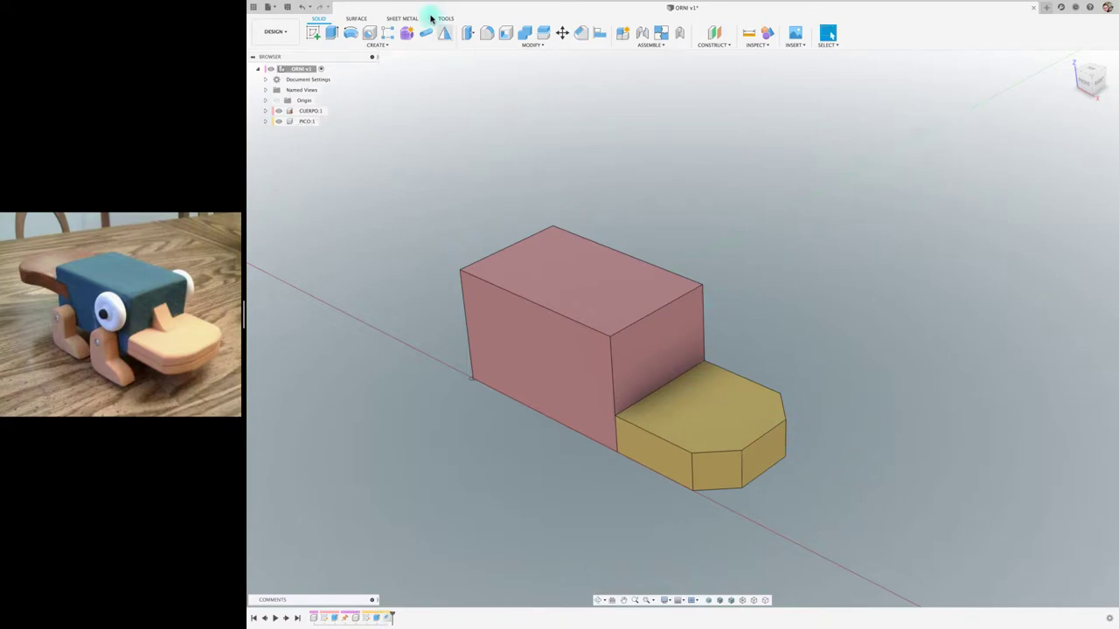
Fillet the beak's four front chamfer edges at 13.2 mm, then pull the beak clear of the body
click(487, 32)
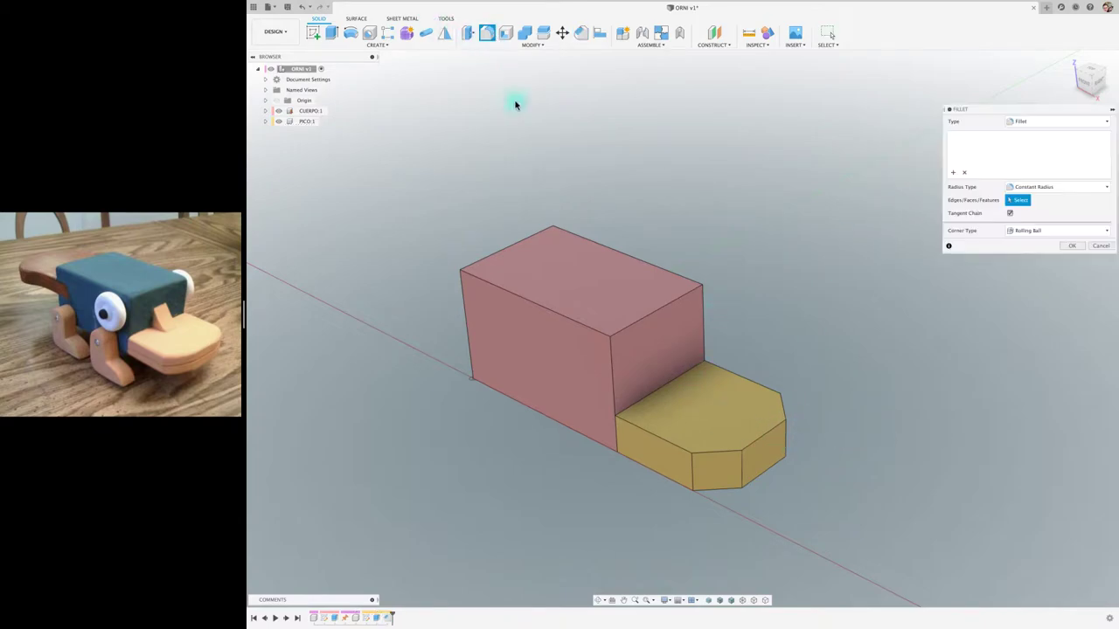
click(743, 471)
click(693, 478)
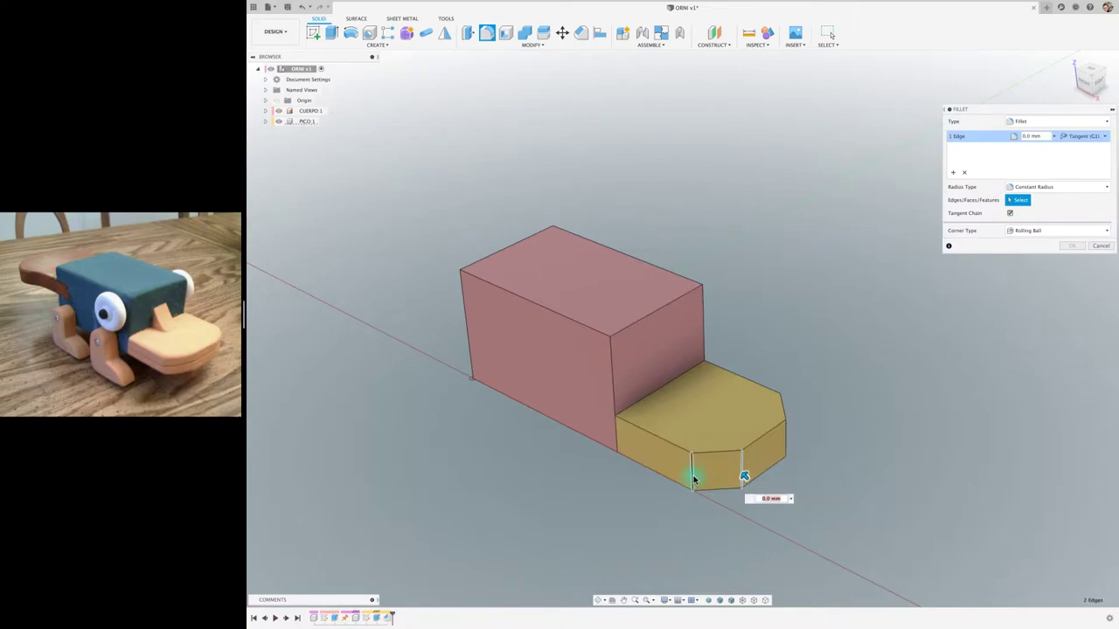
click(787, 438)
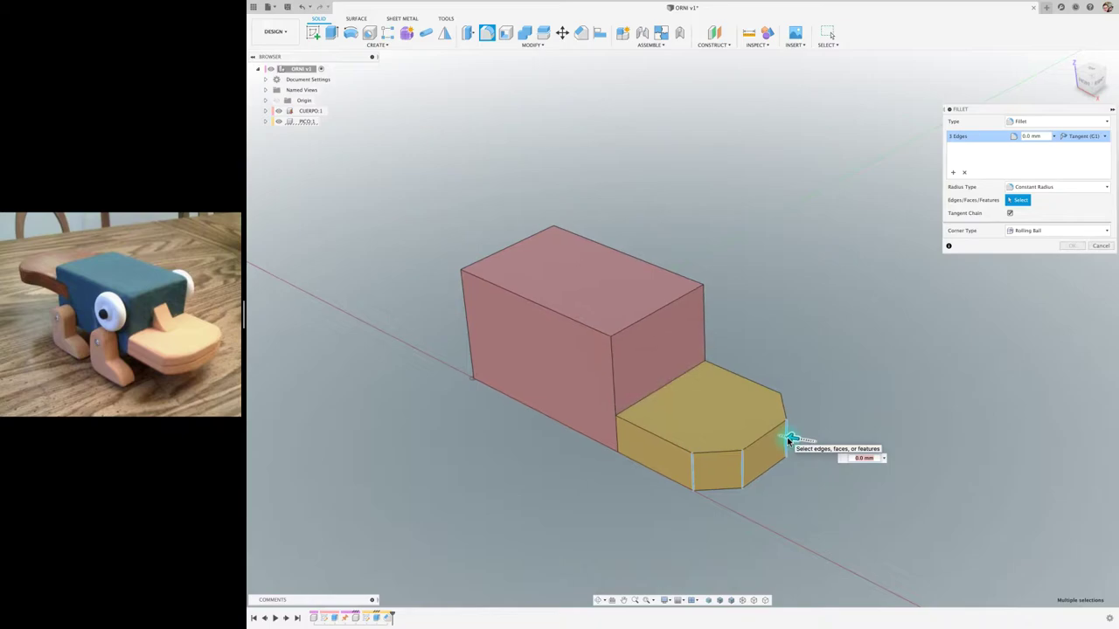
mouse_move(786, 439)
shift+middle_down()
mouse_move(689, 447)
mouse_move(795, 418)
shift+middle_up()
click(699, 442)
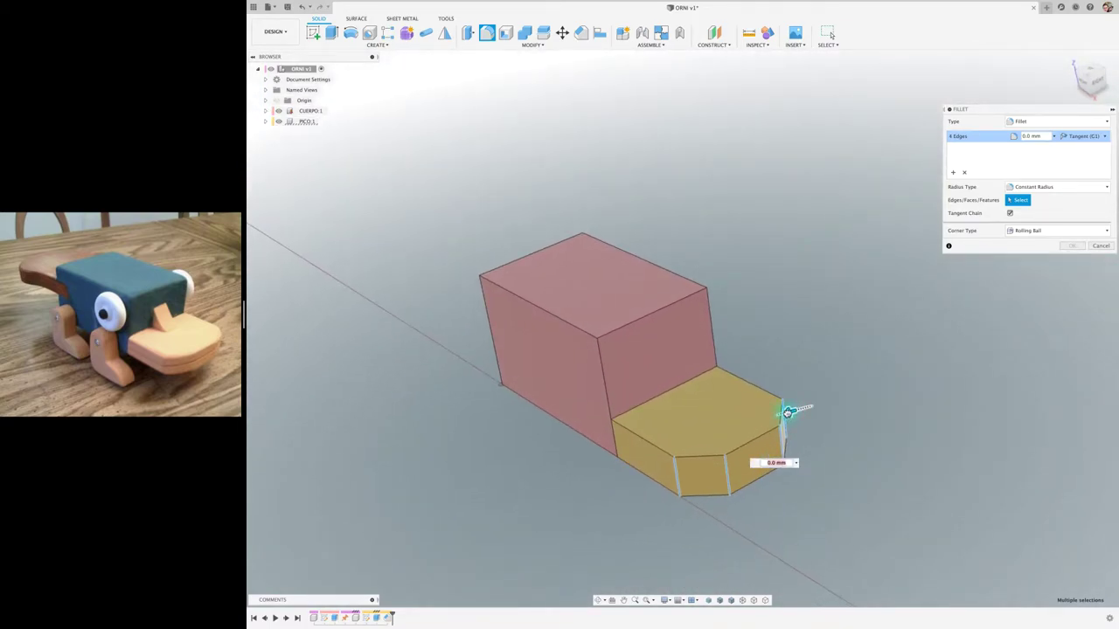
drag(787, 411, 974, 425)
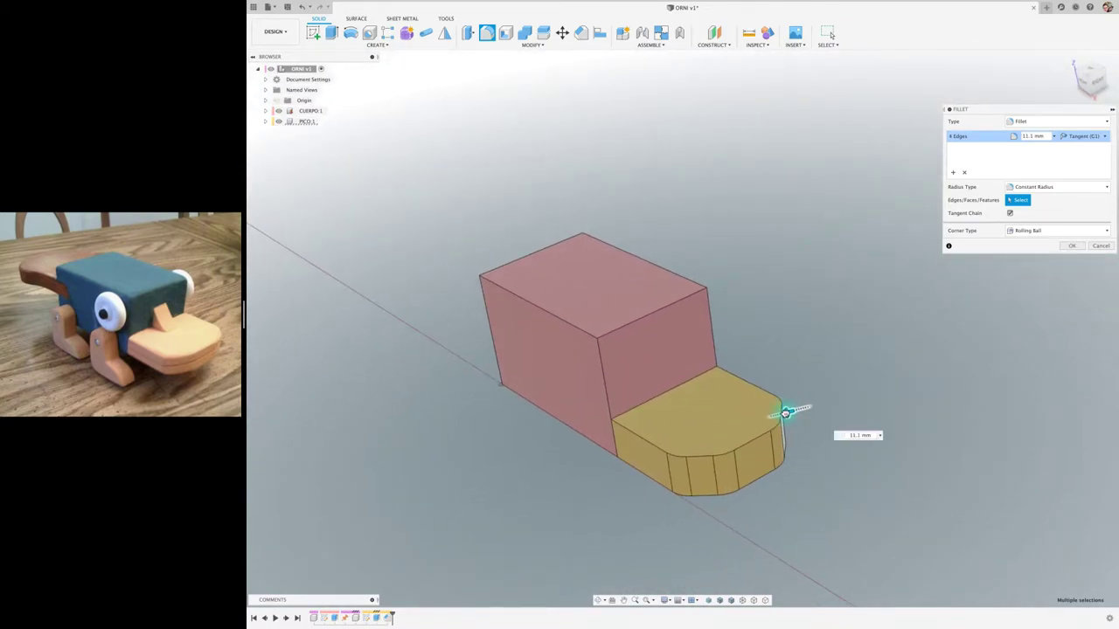
click(1070, 246)
shift+middle_drag(950, 295, 838, 329)
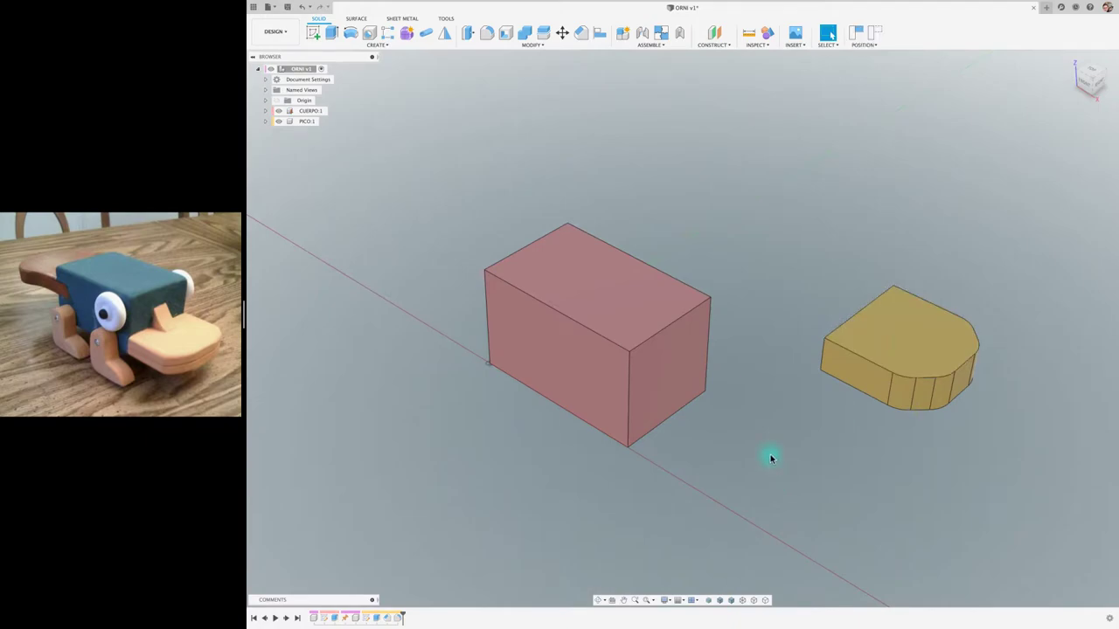
Return the beak to the body and lock PICO to CUERPO with a rigid as-built joint
key(ctrl+z)
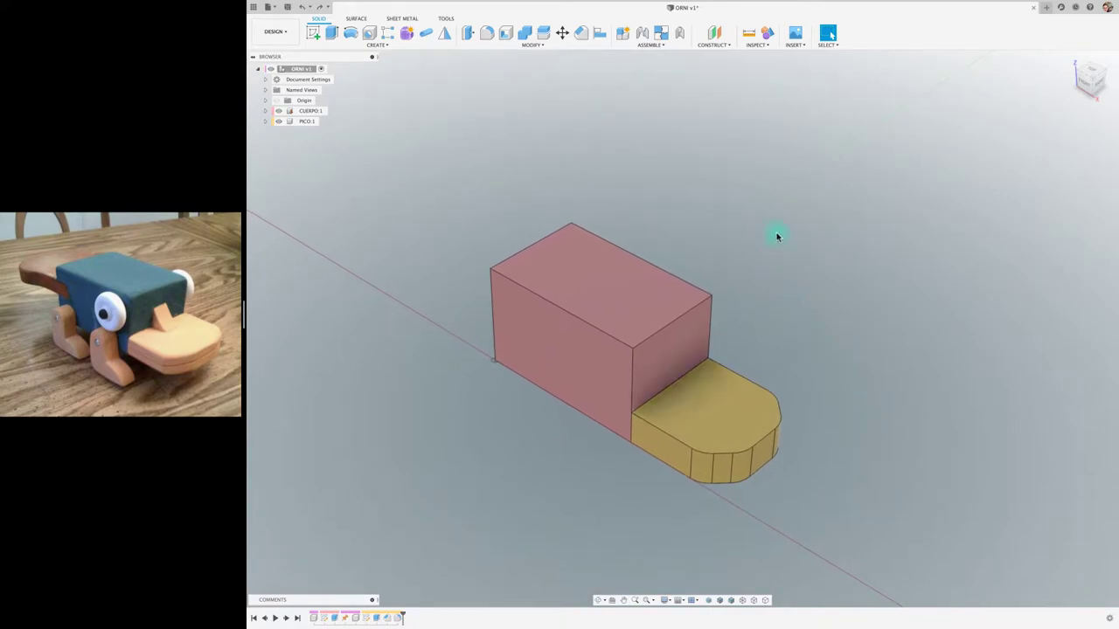
click(652, 45)
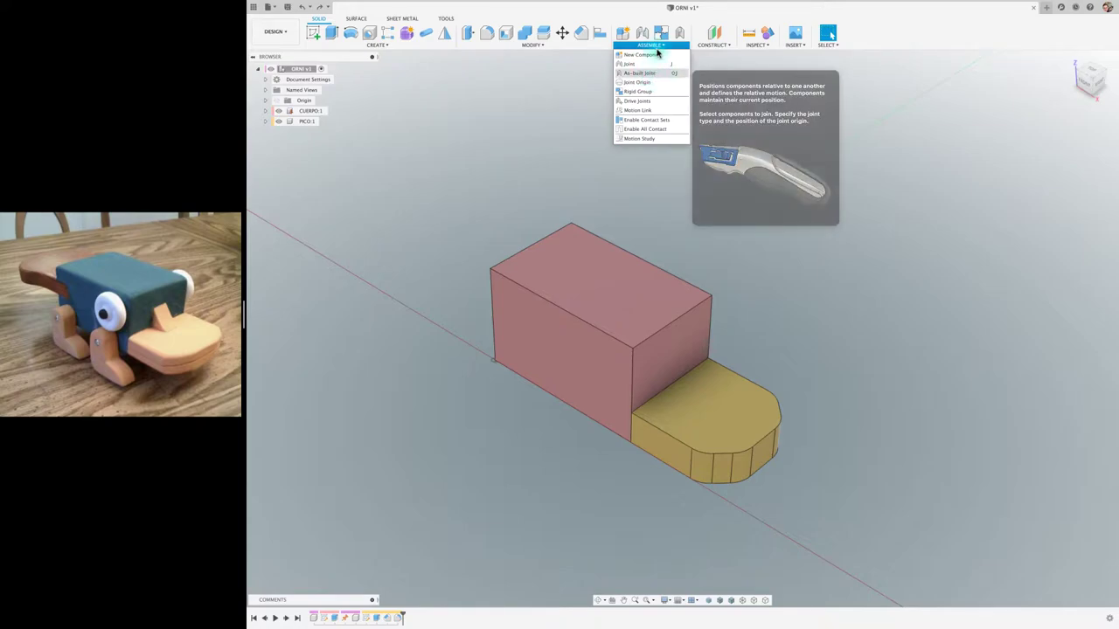
click(658, 73)
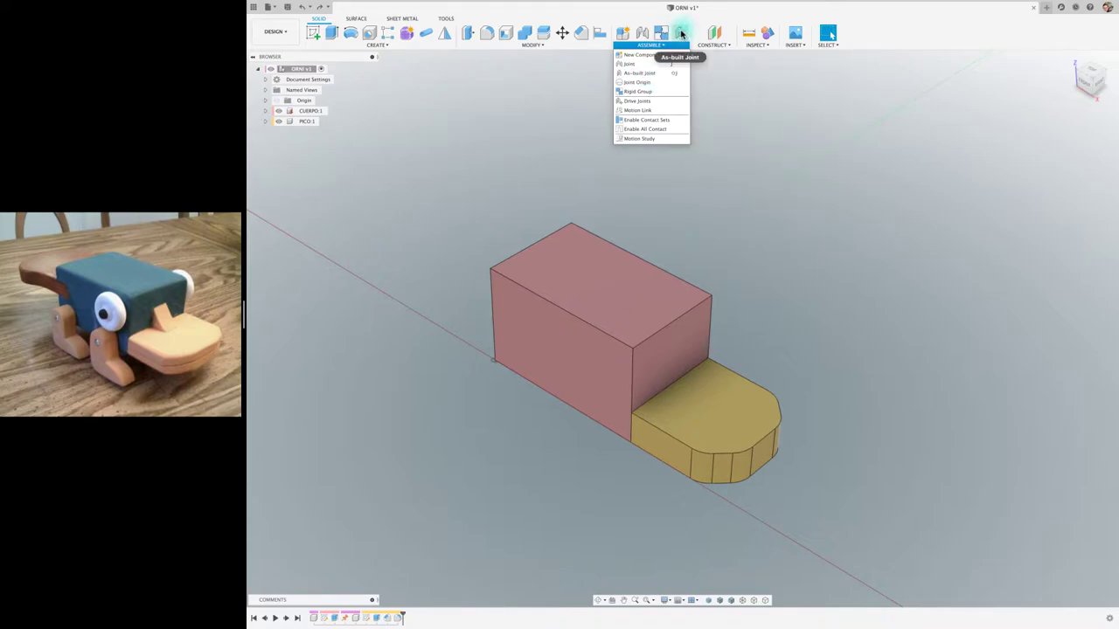
click(722, 434)
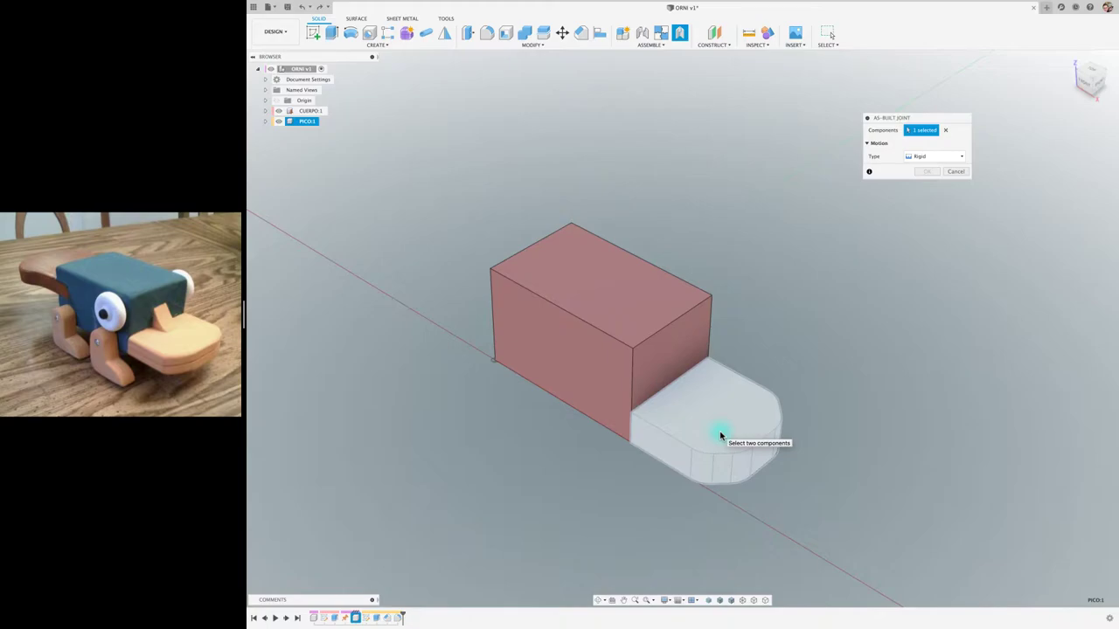
click(654, 354)
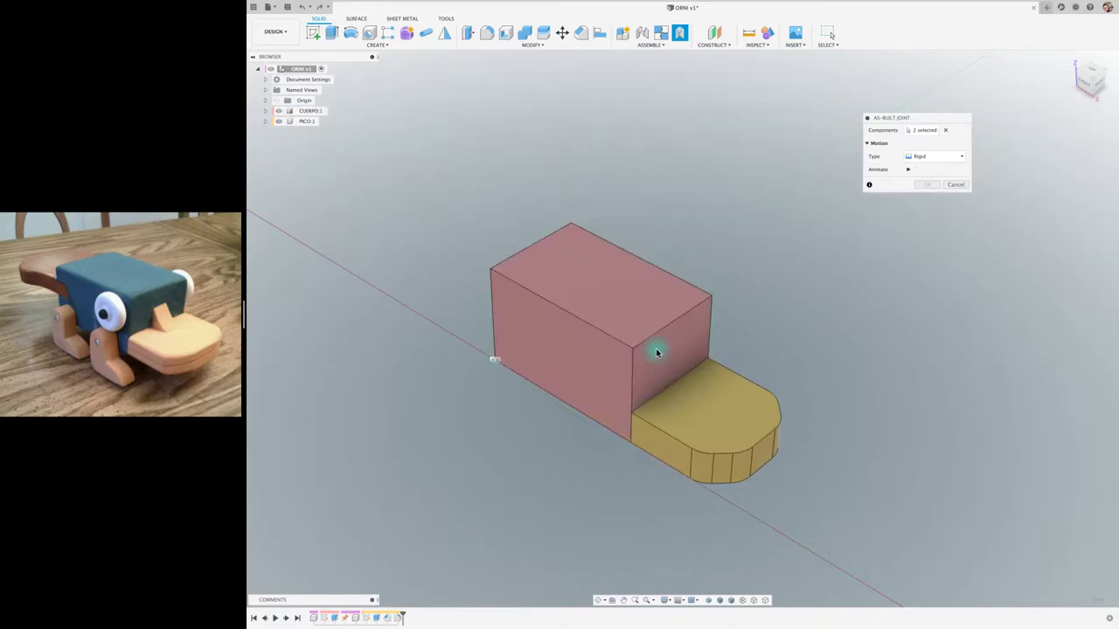
click(959, 156)
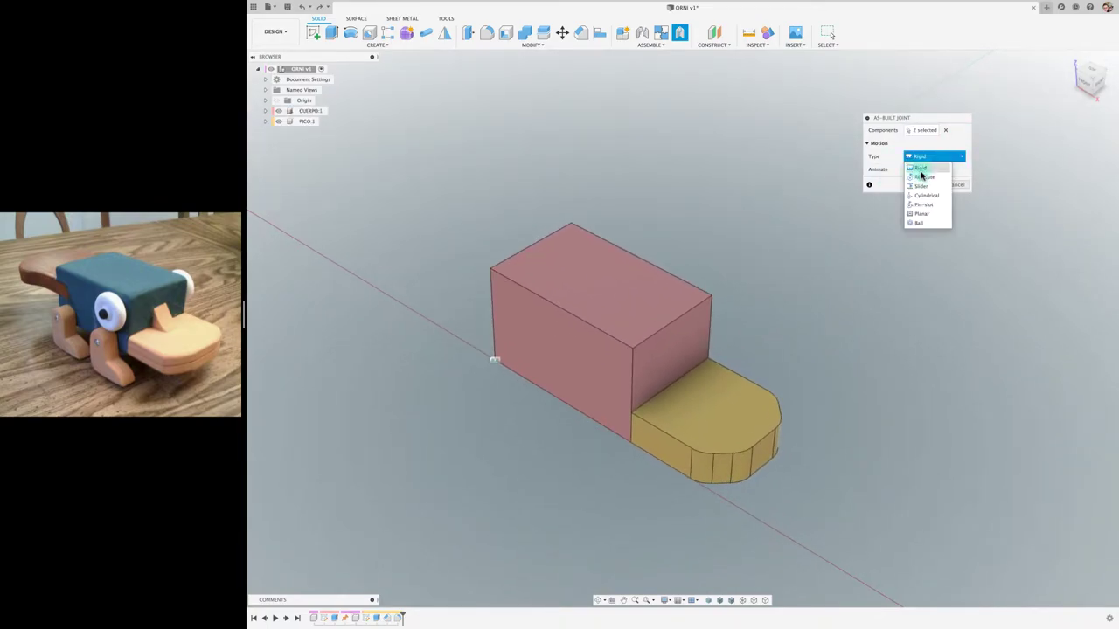
click(941, 154)
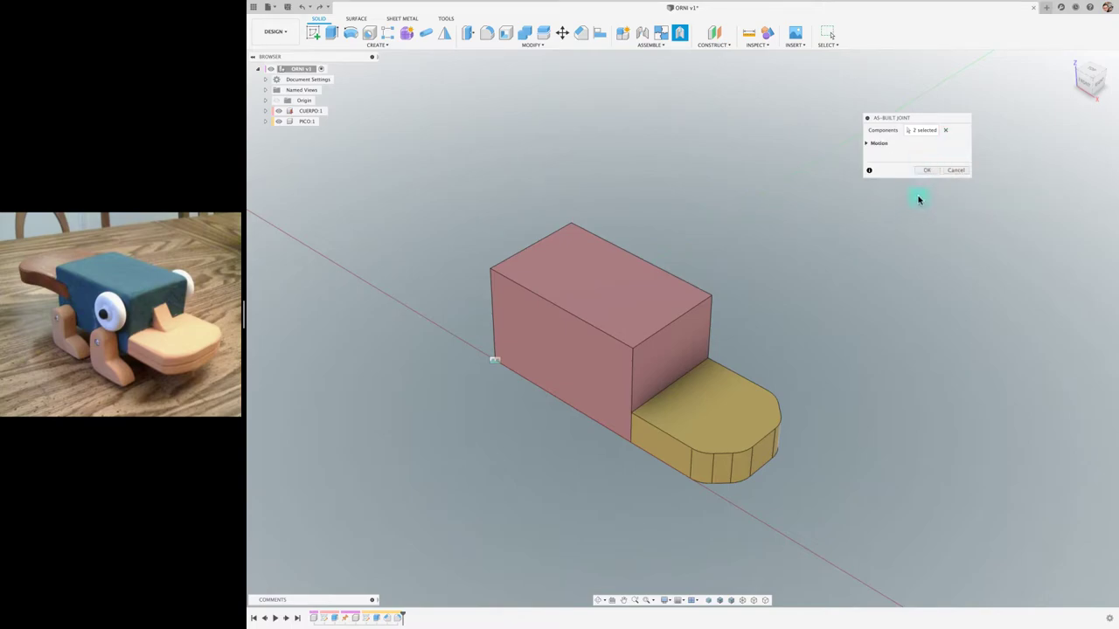
click(925, 170)
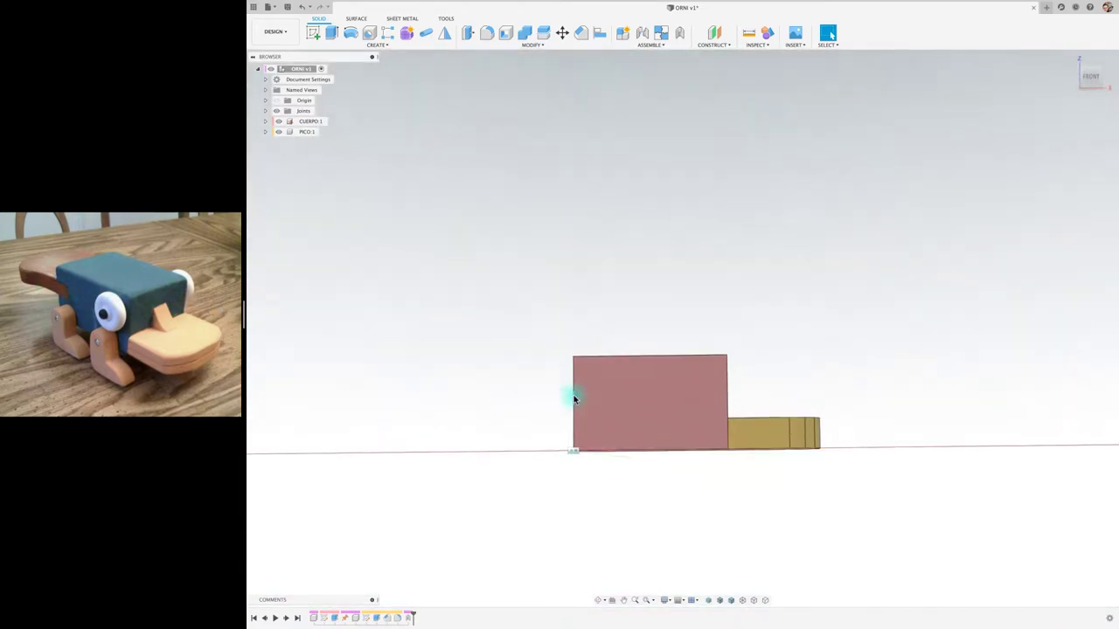
Create a new component under the top-level assembly and name it COLA
shift+middle_drag(571, 394, 564, 393)
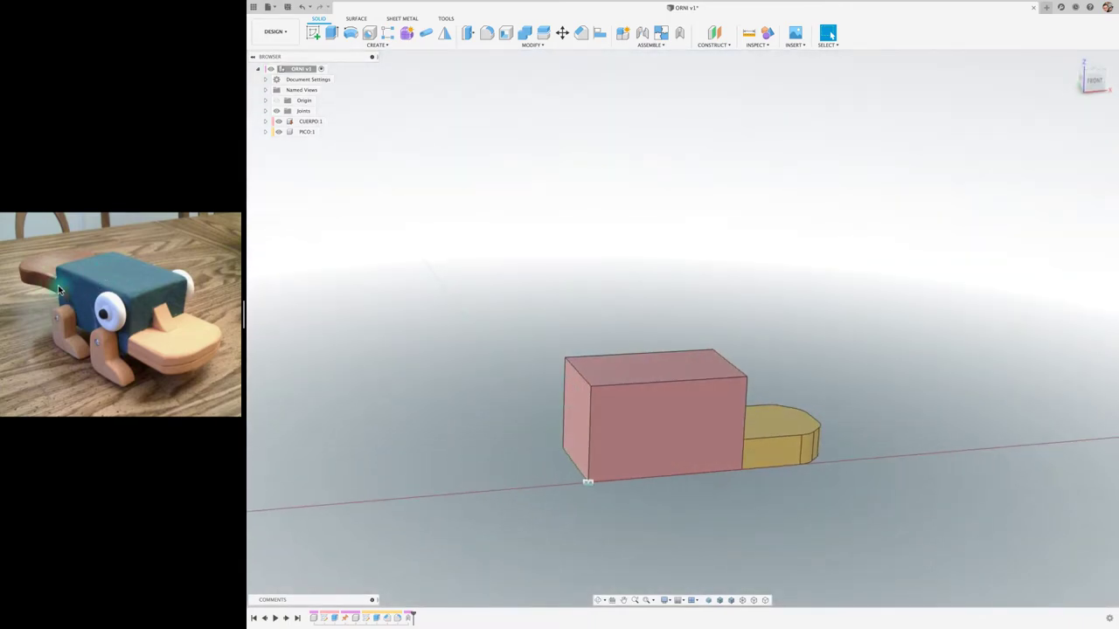
shift+middle_drag(262, 276, 523, 101)
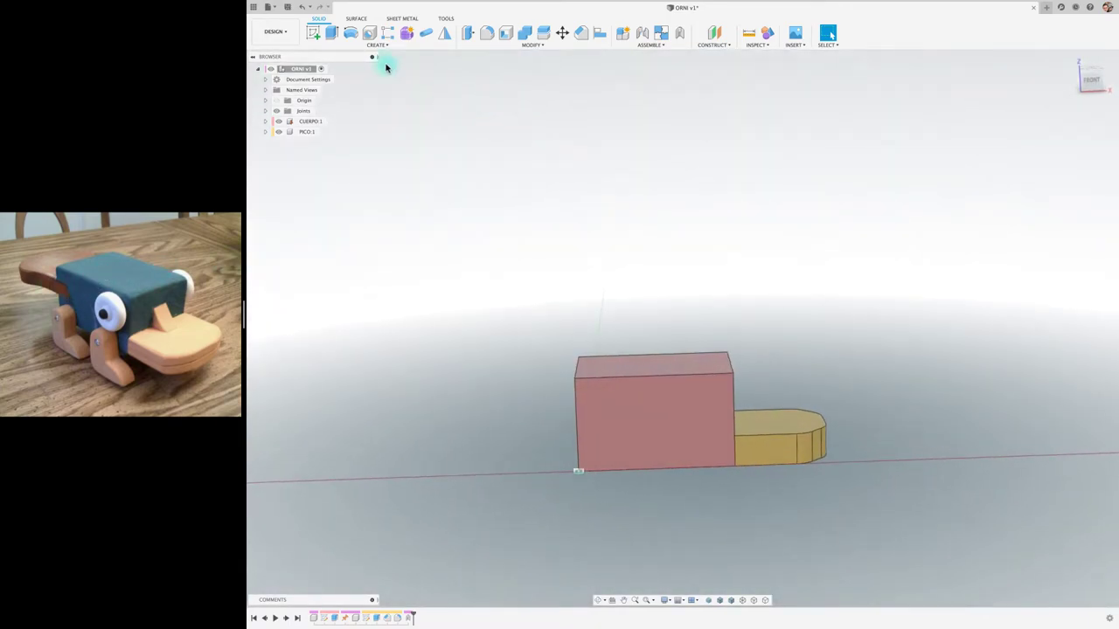
click(298, 69)
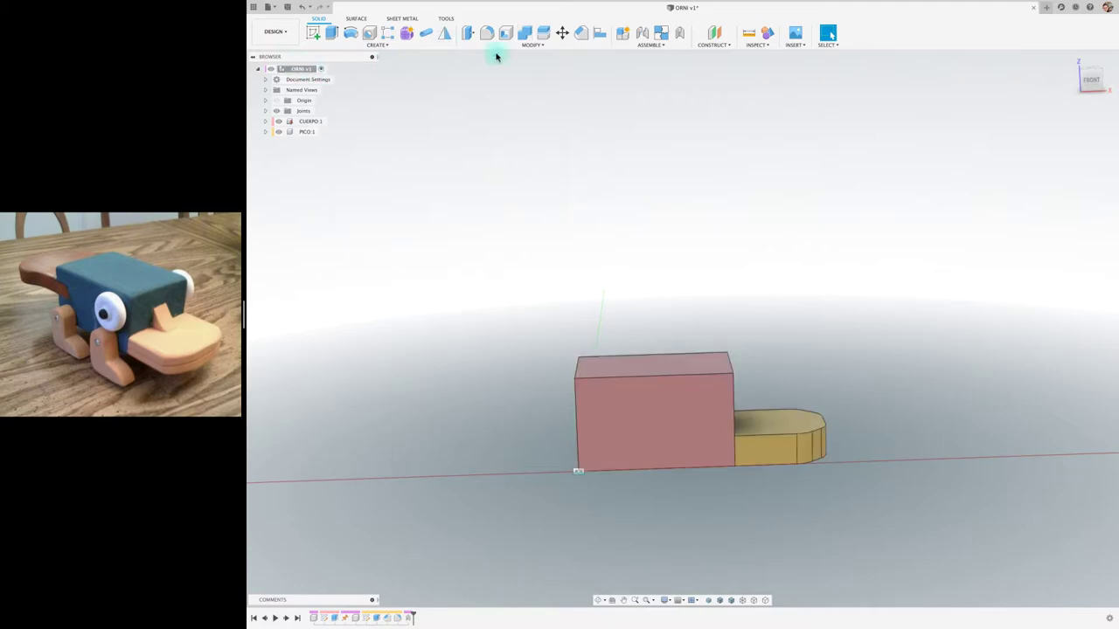
click(623, 35)
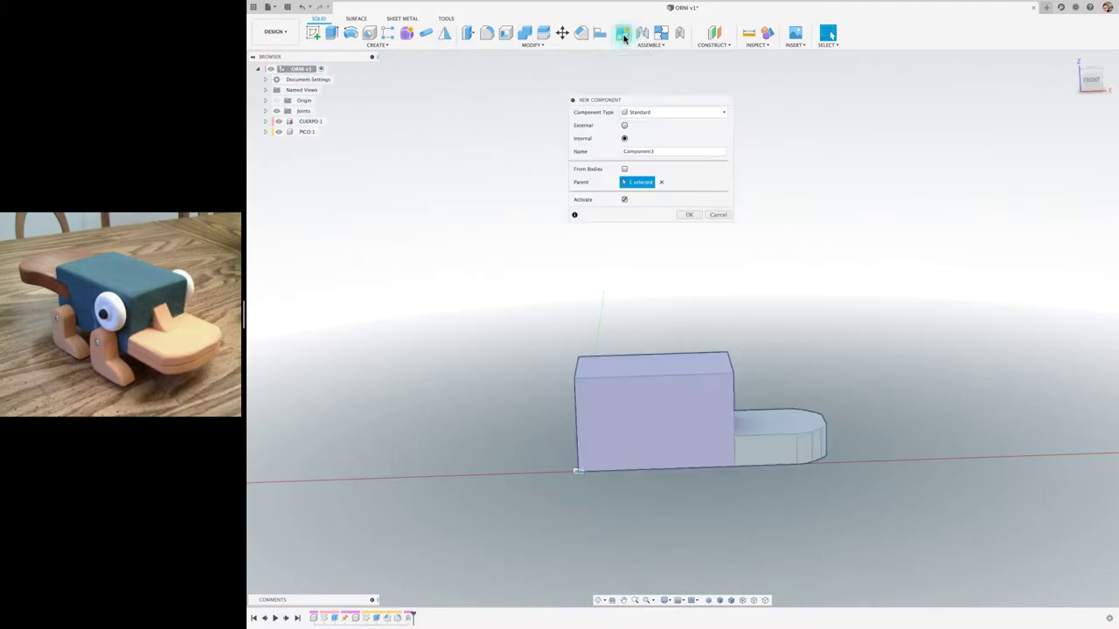
click(664, 153)
text(COLA)
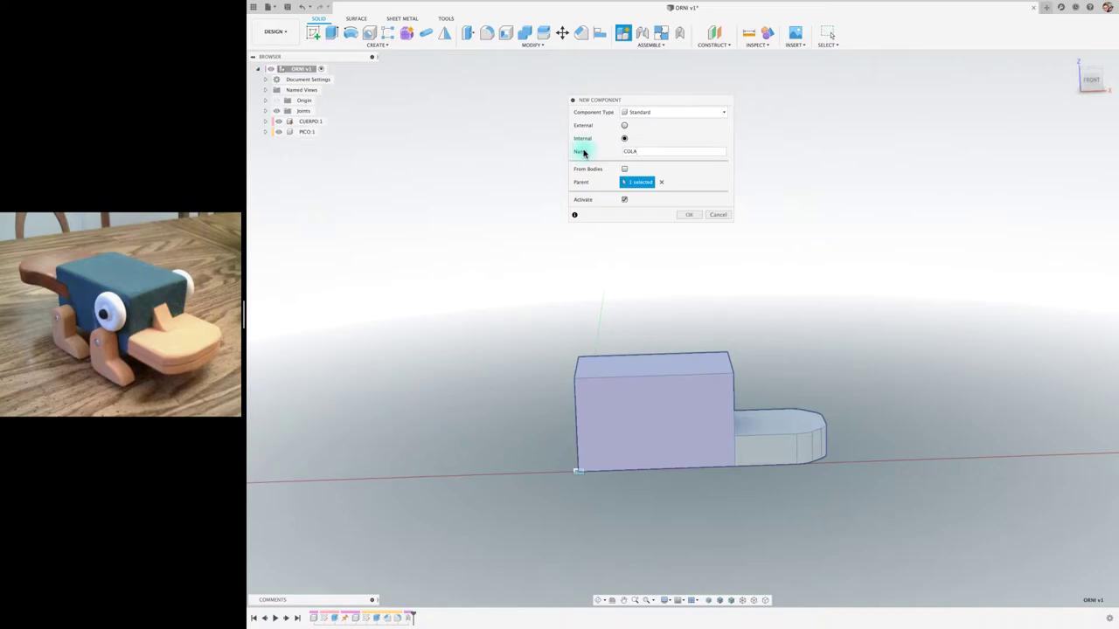
click(688, 215)
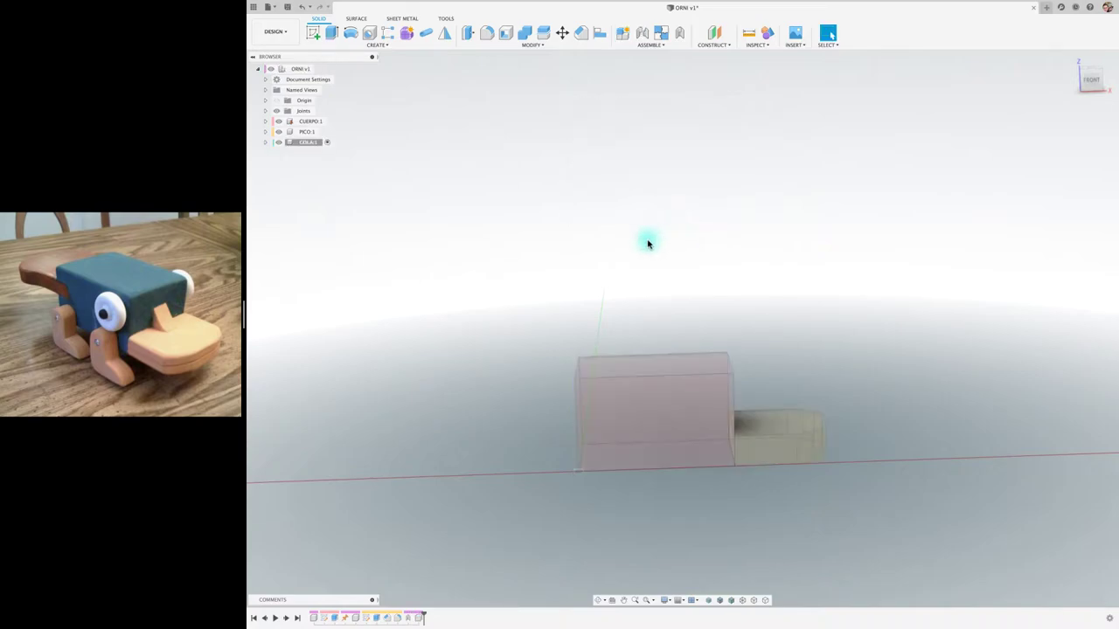
Start a sketch on the body's front face and view it head-on
click(319, 38)
click(597, 406)
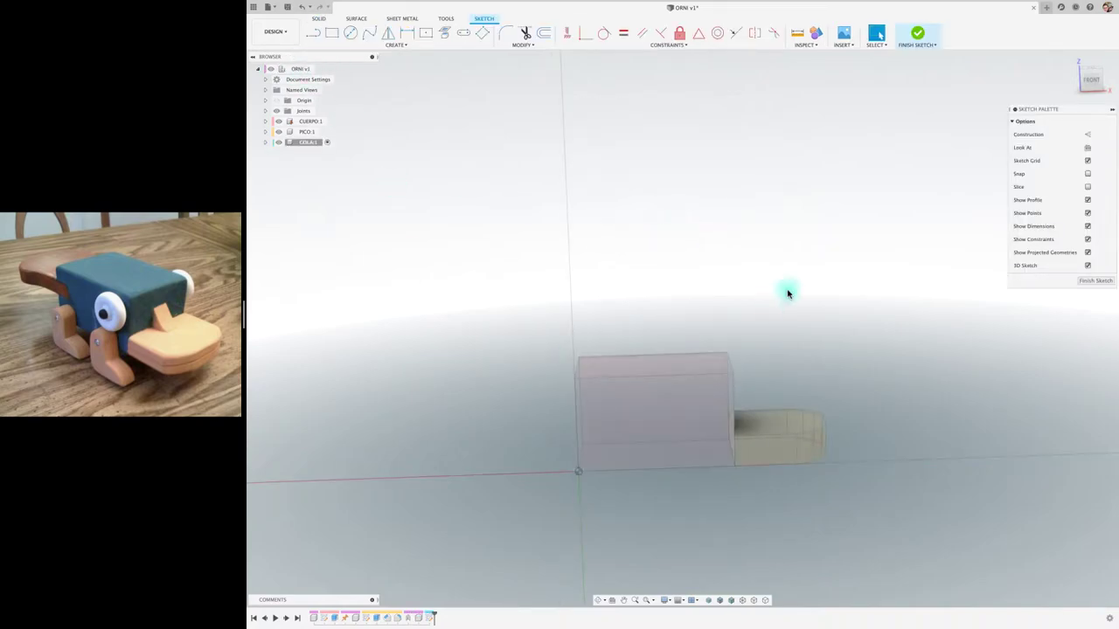
click(612, 600)
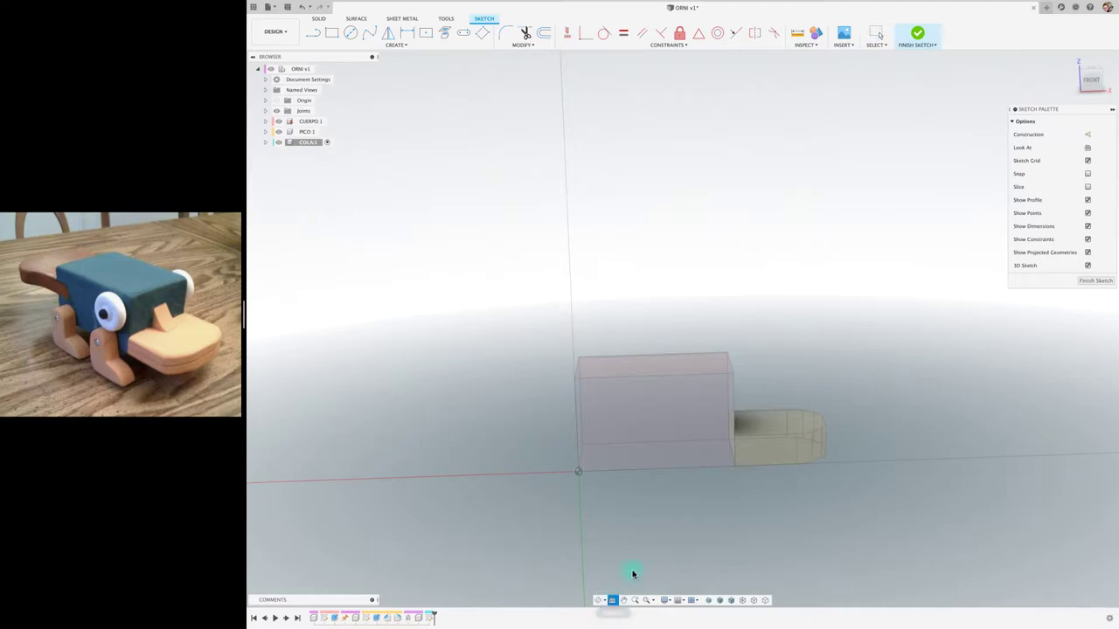
click(654, 418)
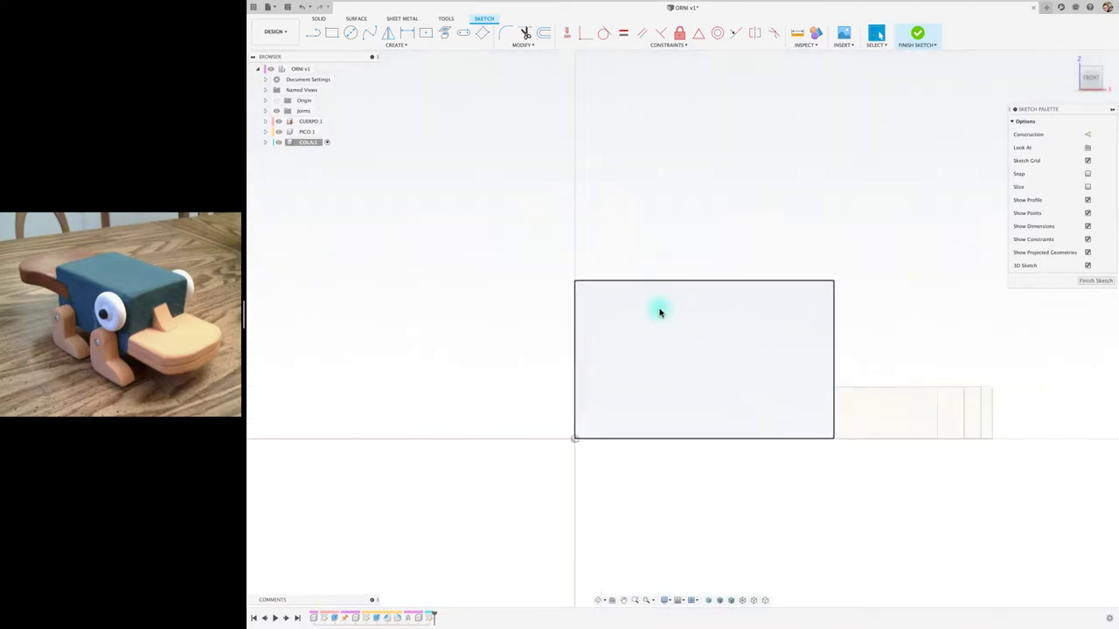
click(577, 356)
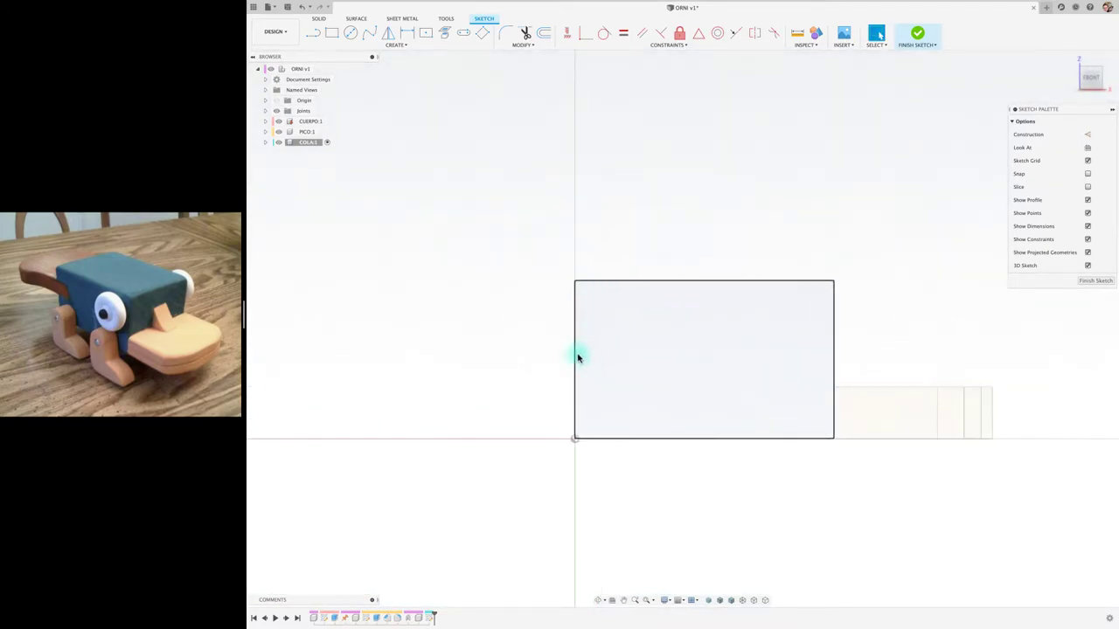
Draw a centre rectangle centred on the vertical axis
click(426, 33)
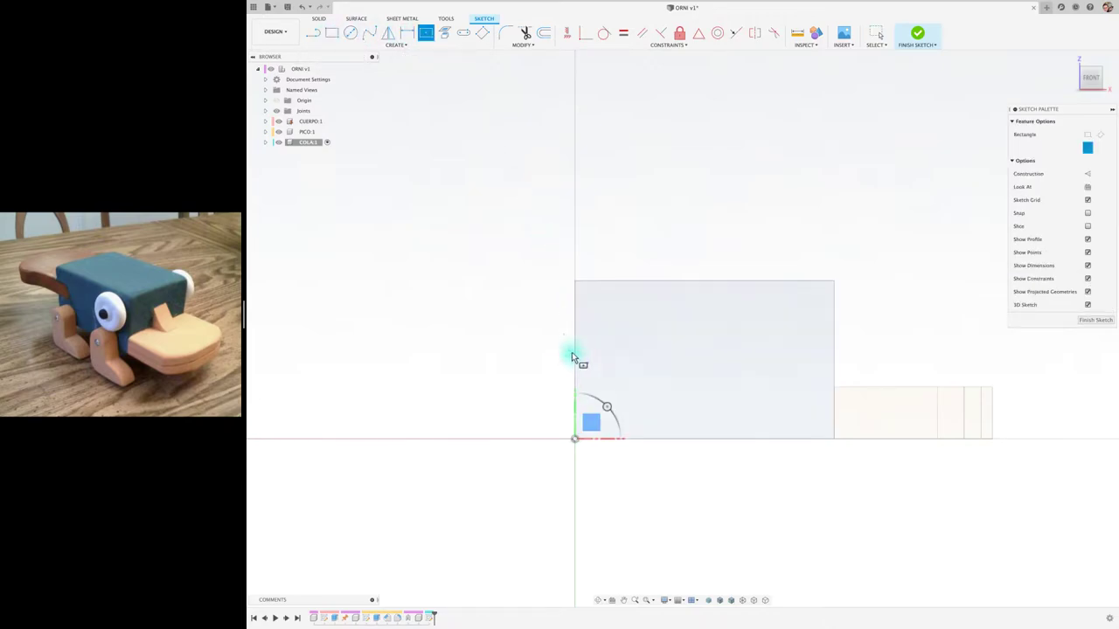
click(400, 45)
mouse_move(326, 64)
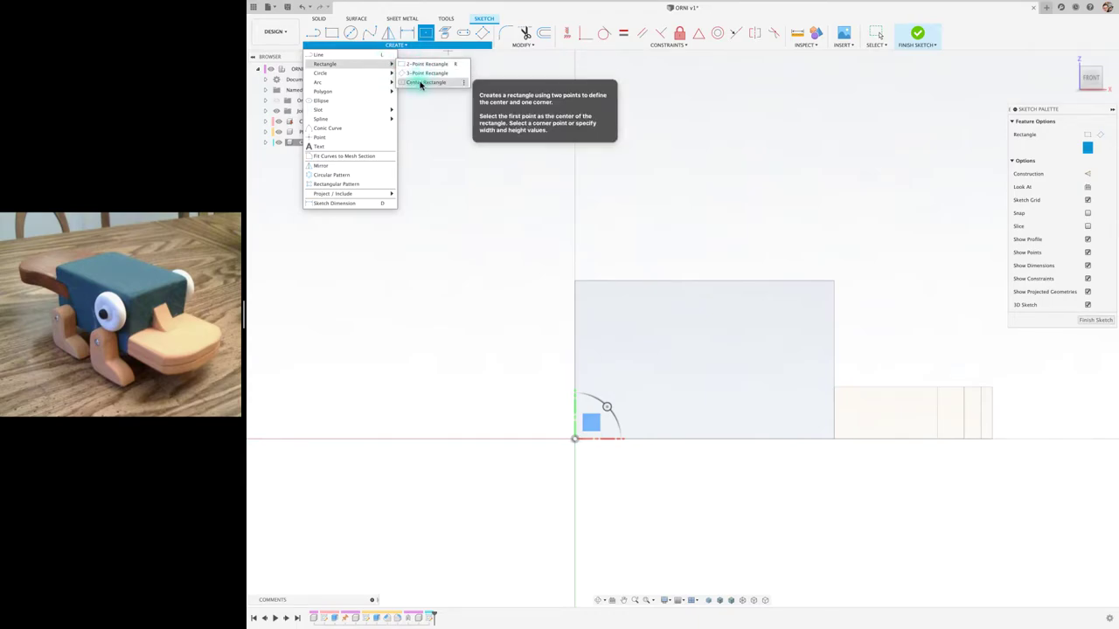
click(574, 359)
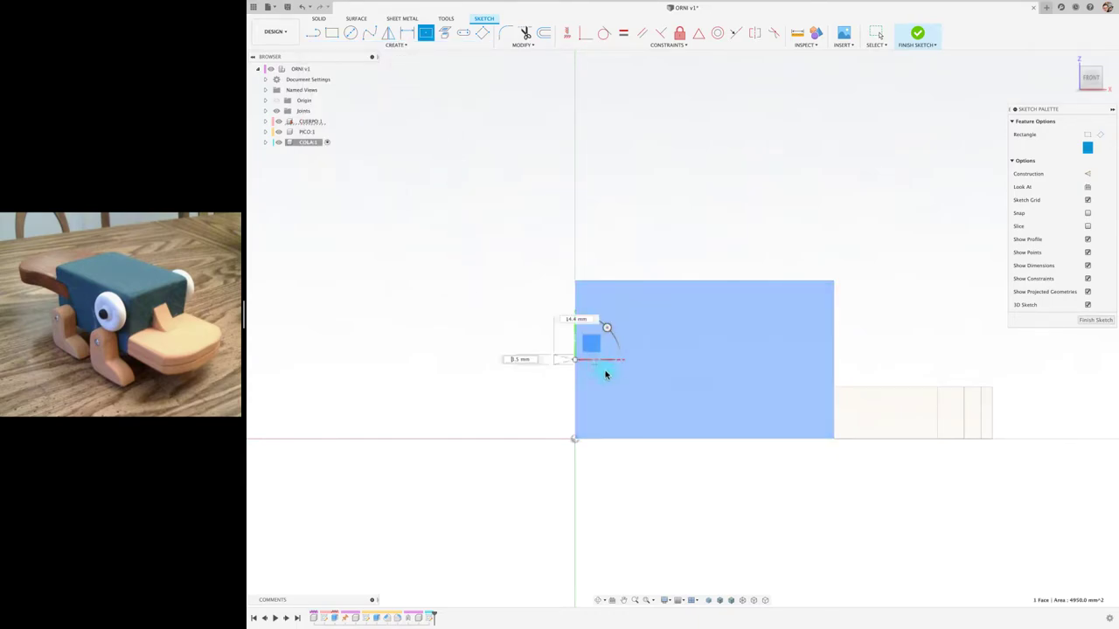
click(685, 379)
Dimension the rectangle: 18 mm height and 15 mm from its right edge to the axis
key(d)
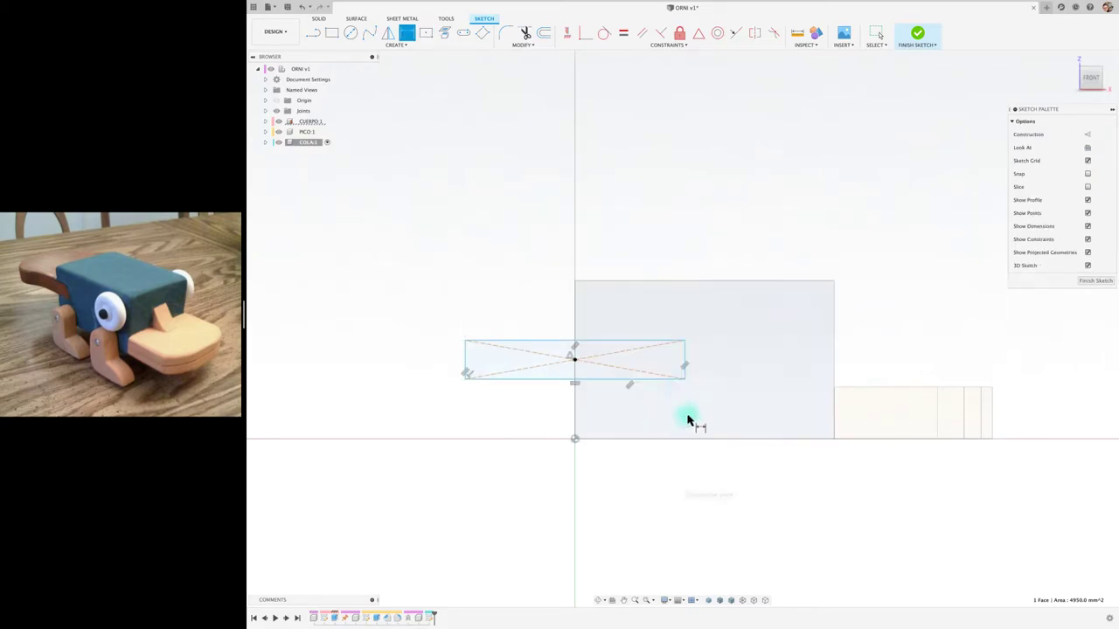
click(685, 359)
click(720, 363)
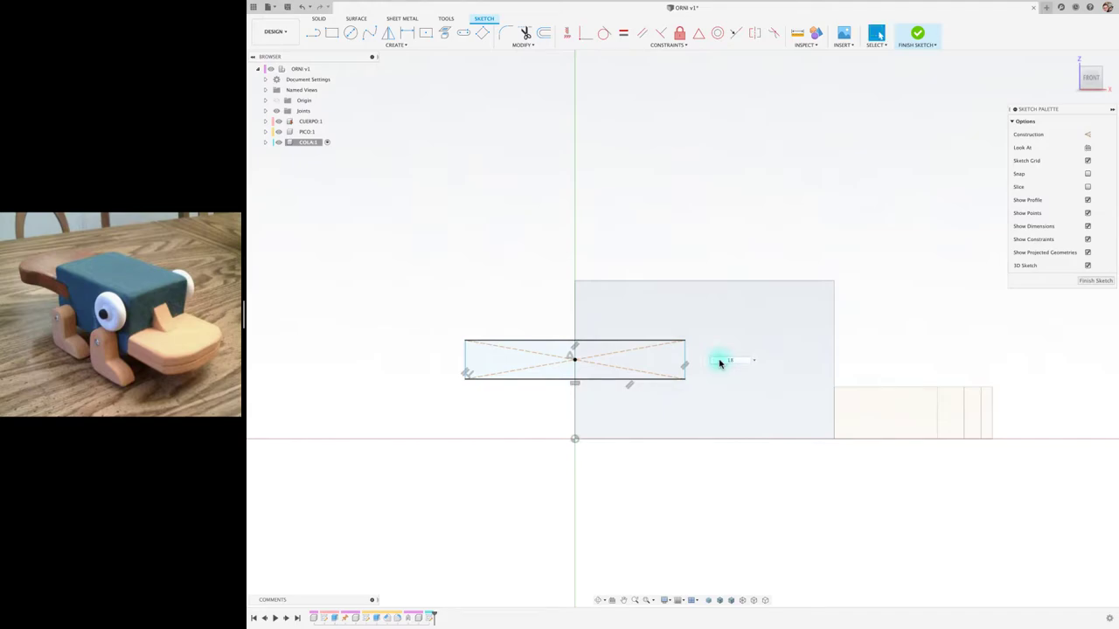
key(Return)
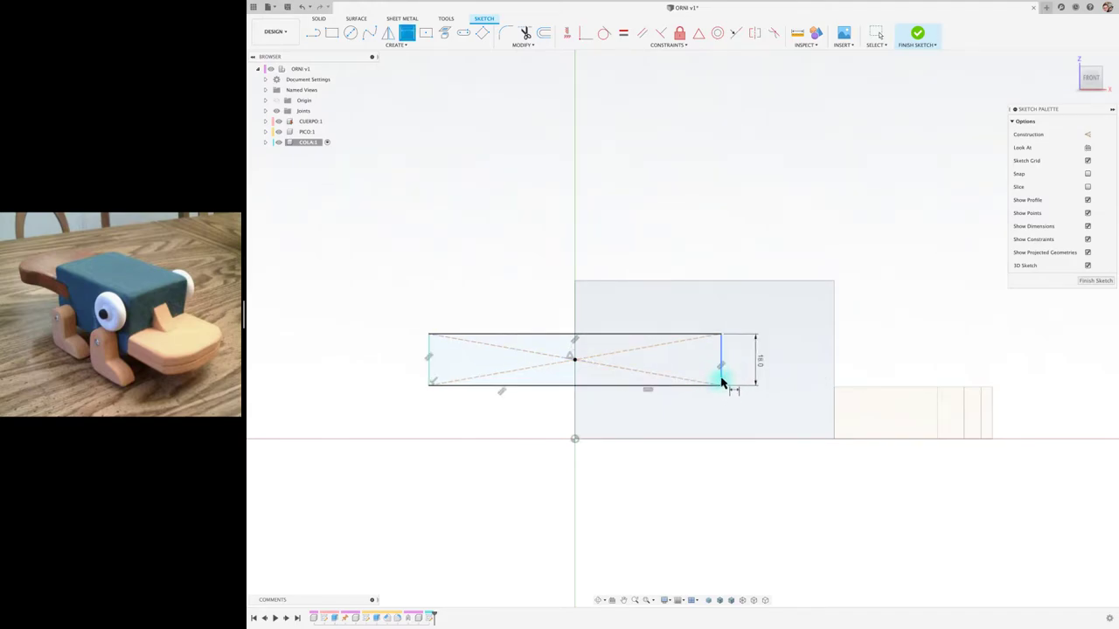
click(721, 381)
click(574, 379)
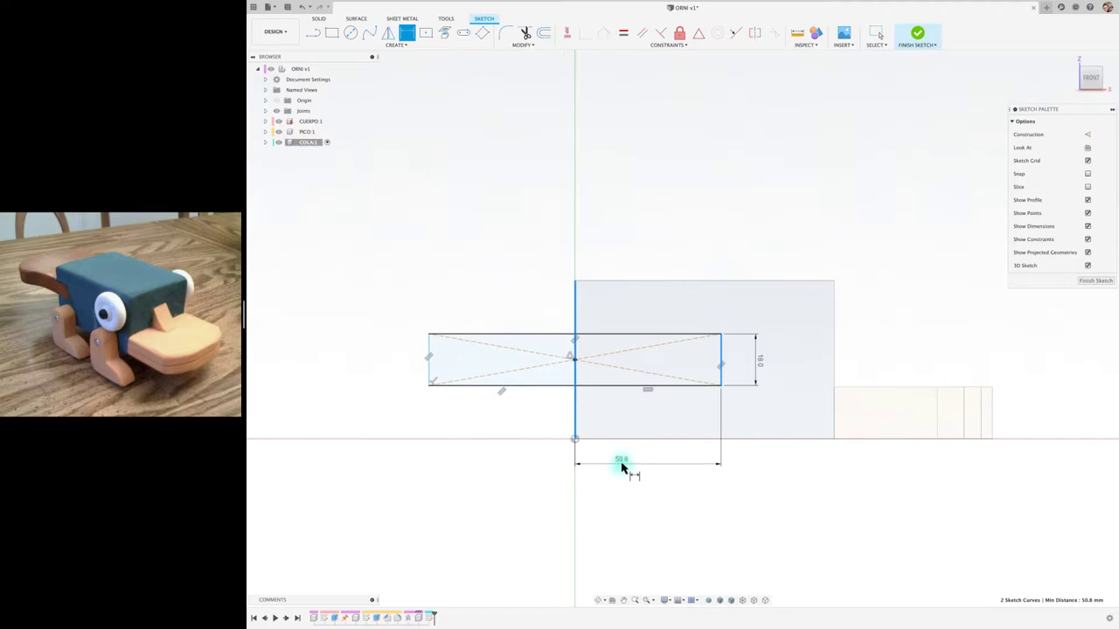
click(623, 471)
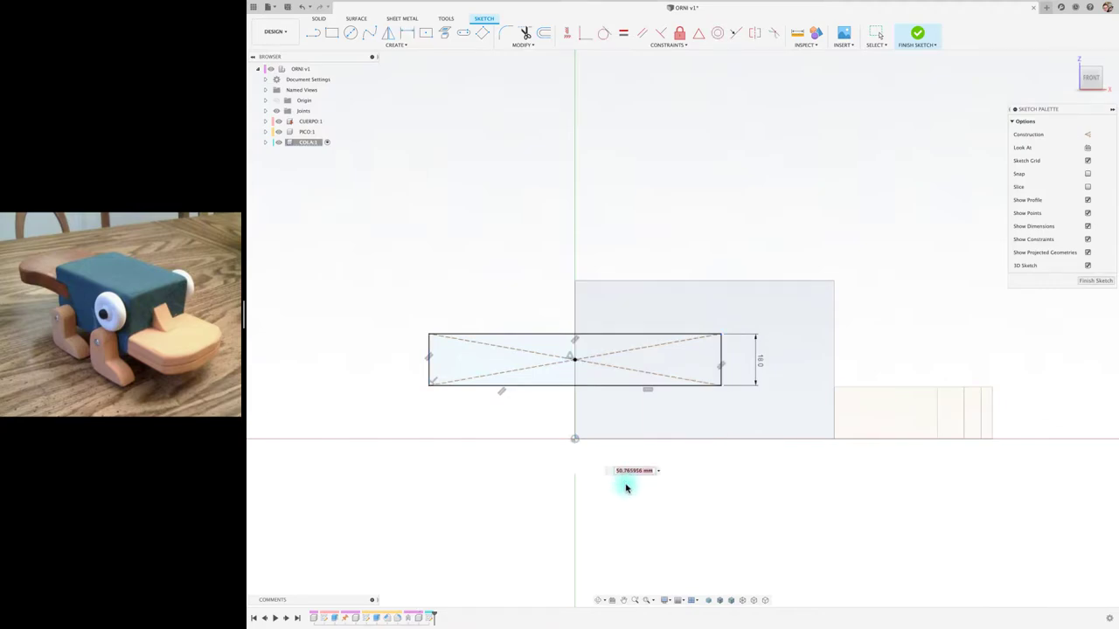
text(15)
key(Return)
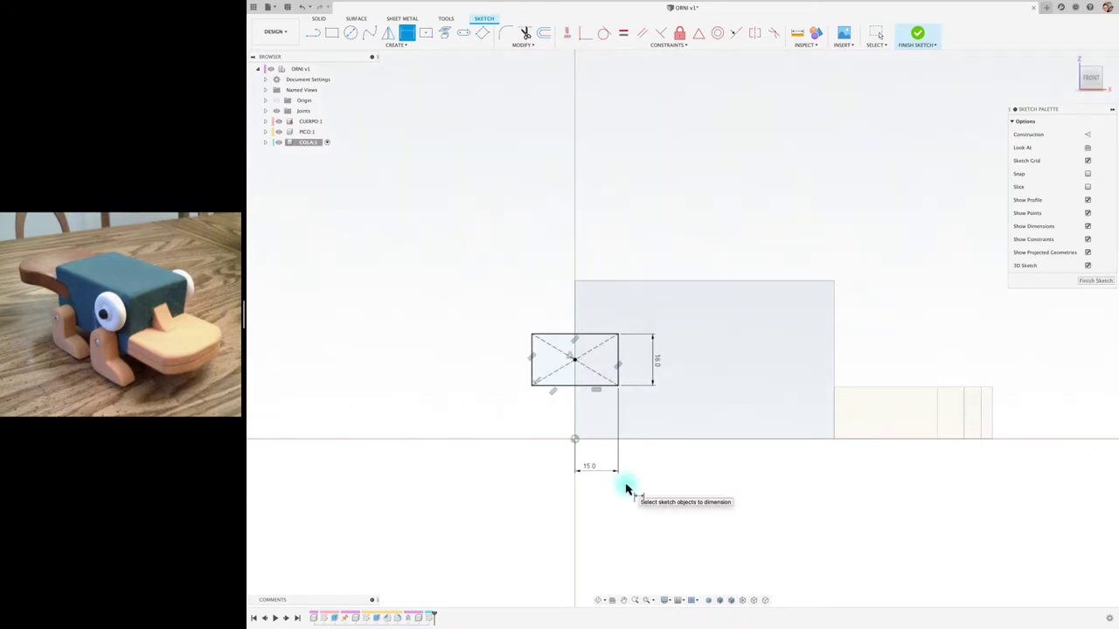
key(Escape)
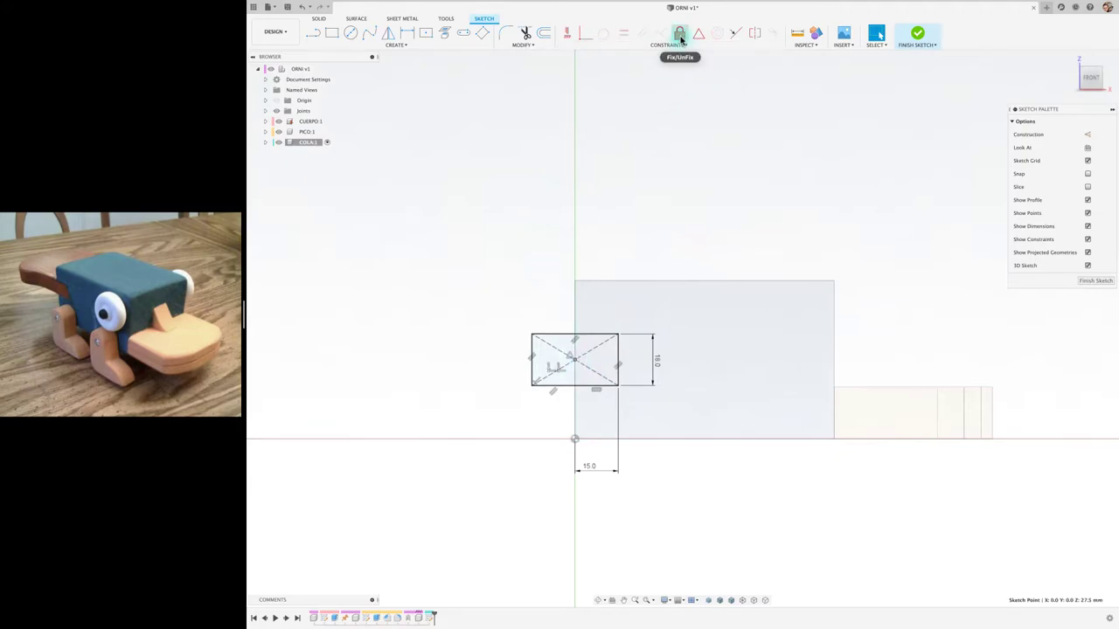
Try fixing and dimensioning the left edge to the axis, cancelling the over-constraint warning
click(680, 33)
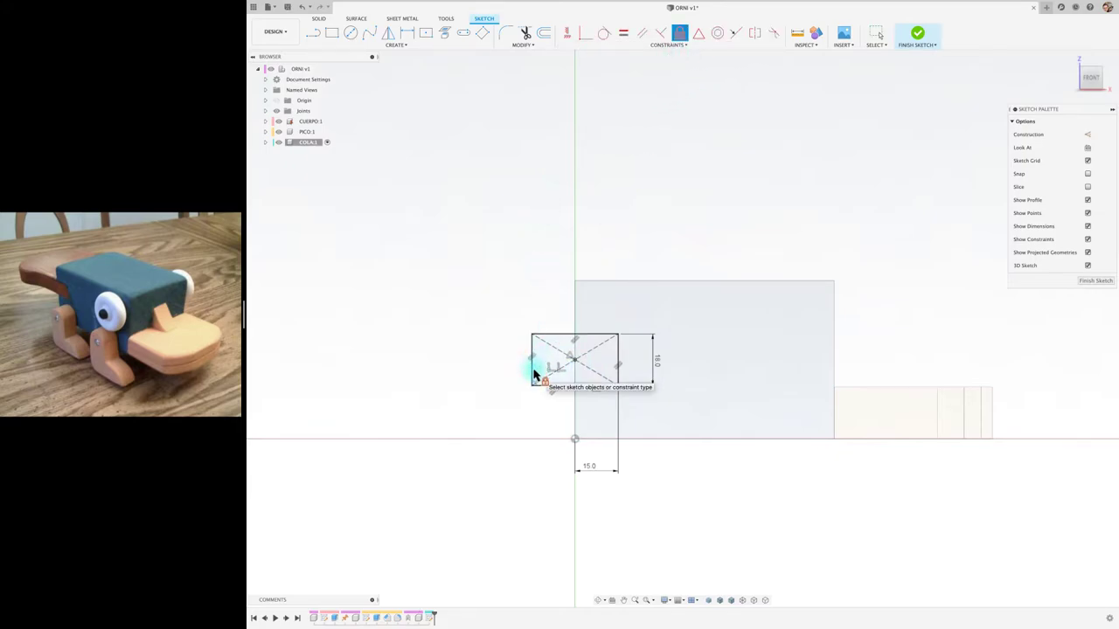
click(533, 374)
click(533, 373)
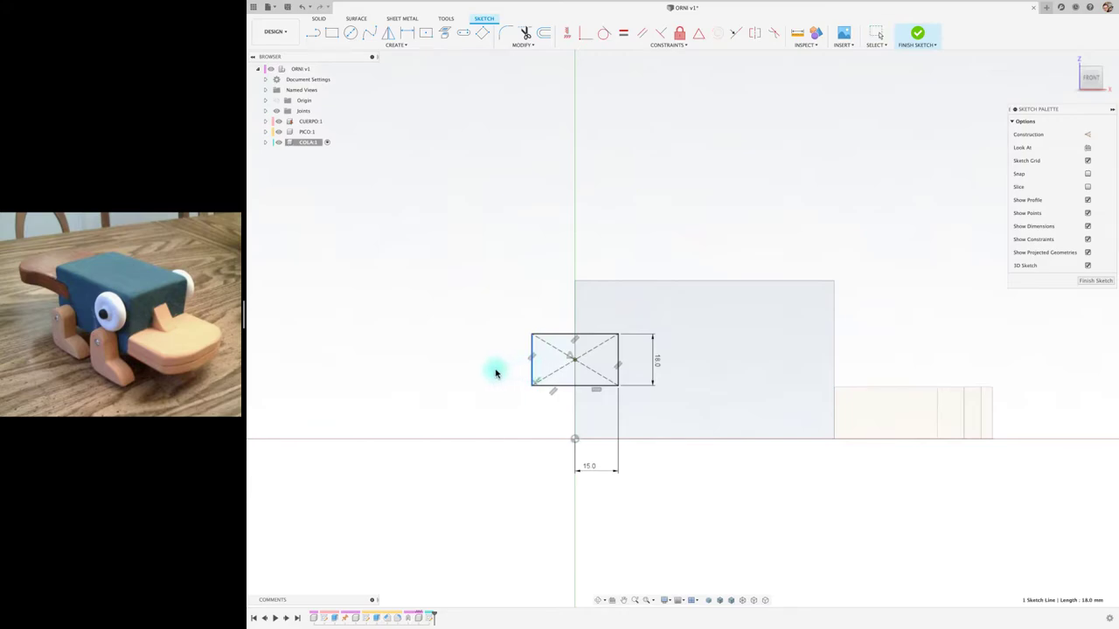
key(r)
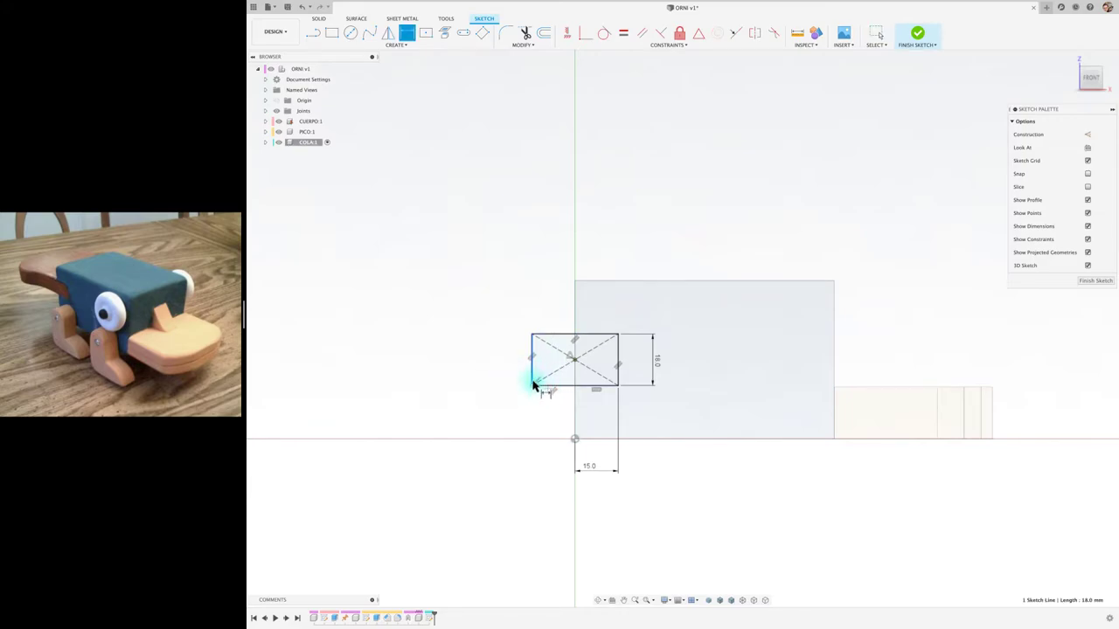
shift+click(573, 408)
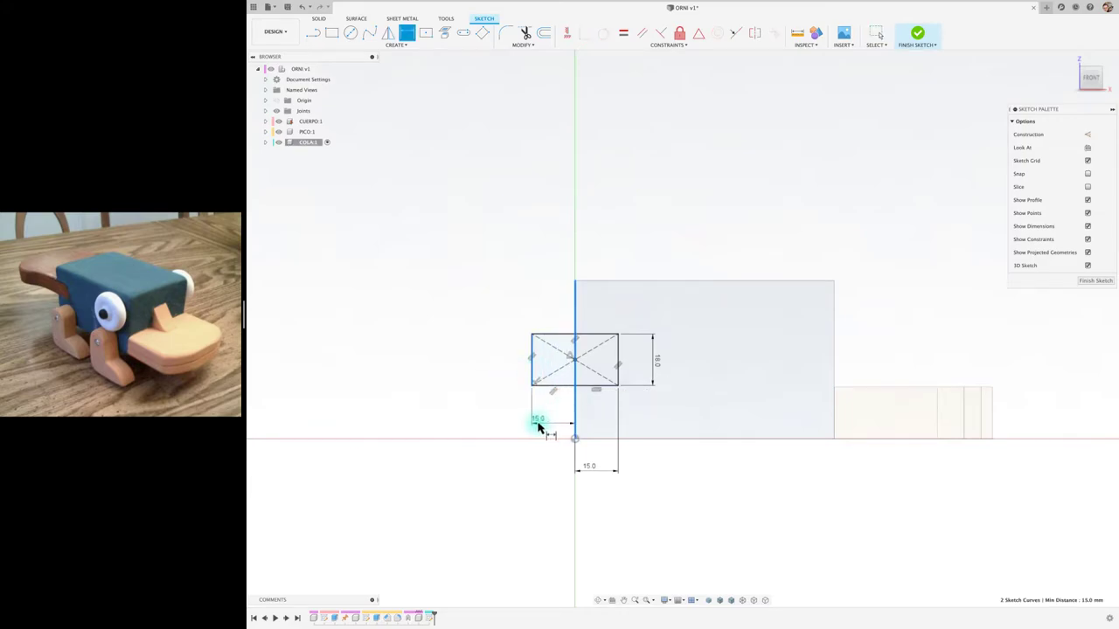
click(553, 418)
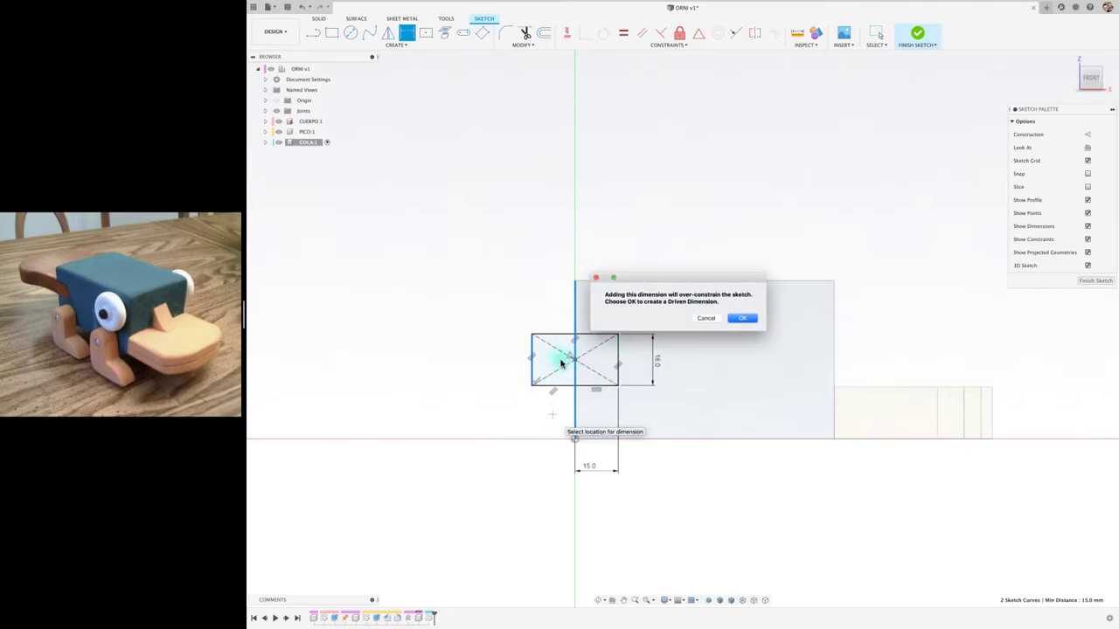
click(706, 318)
click(580, 372)
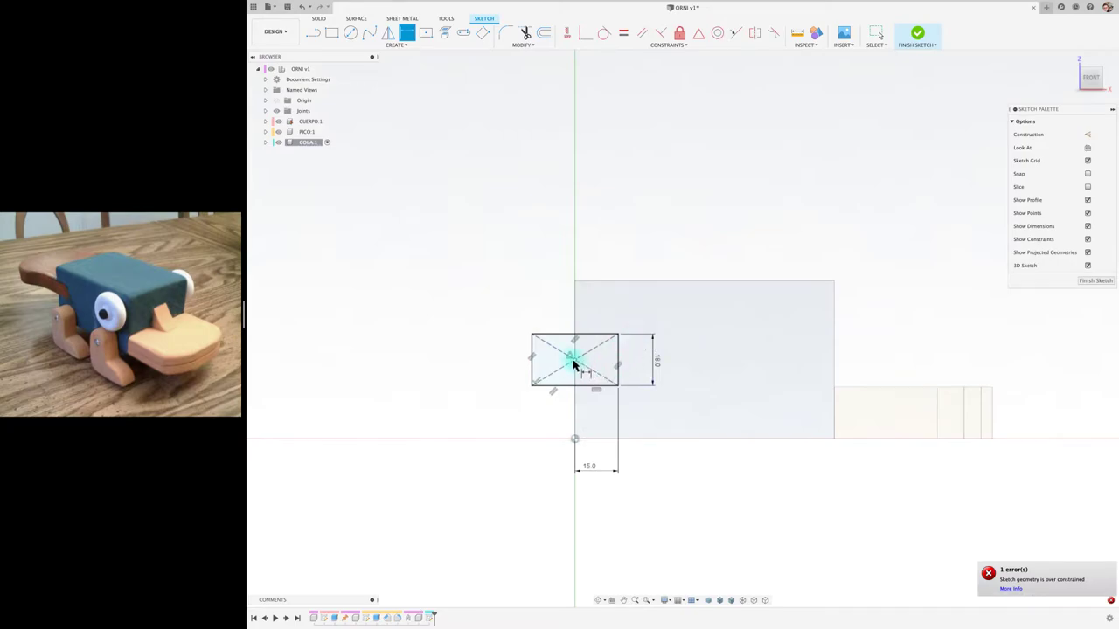
key(Escape)
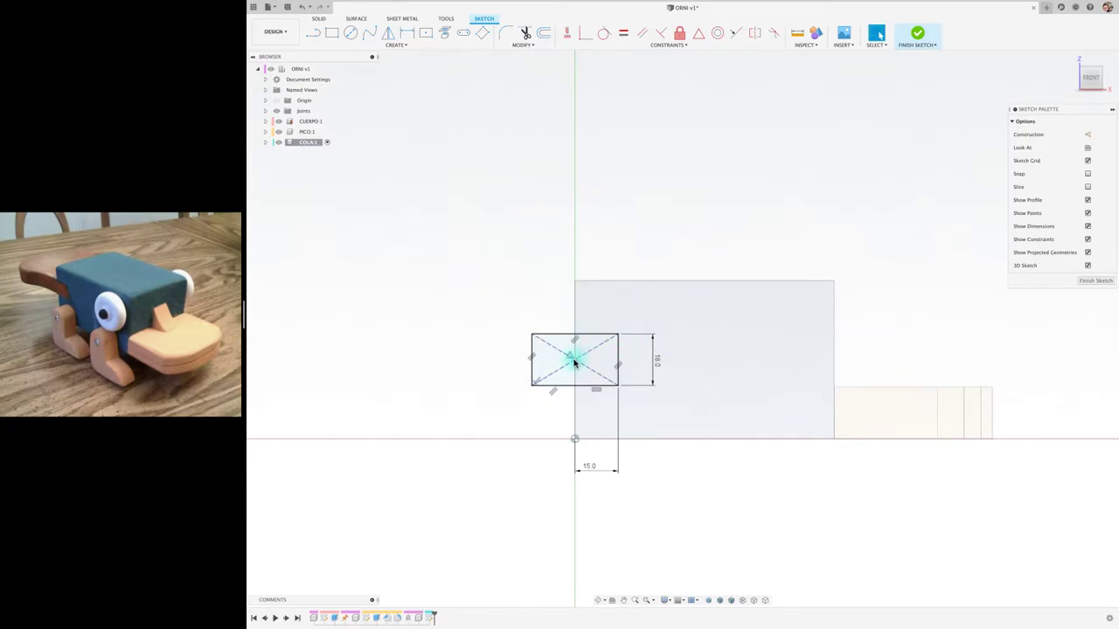
Retry the left-edge dimension, cancel it, then delete the 15.0 horizontal dimension
click(587, 243)
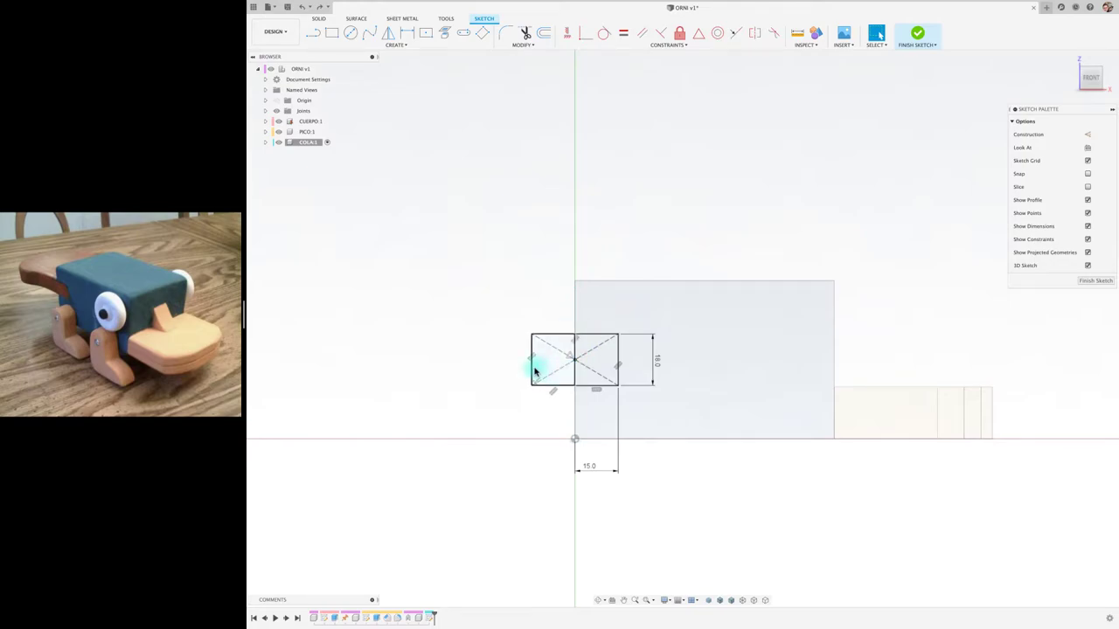
click(532, 368)
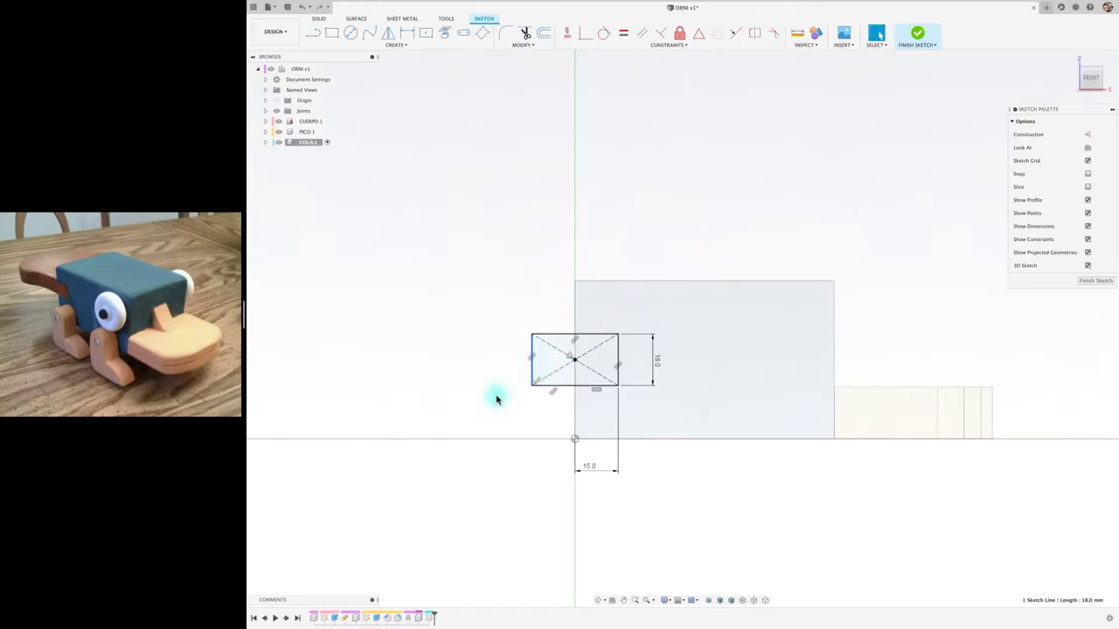
key(d)
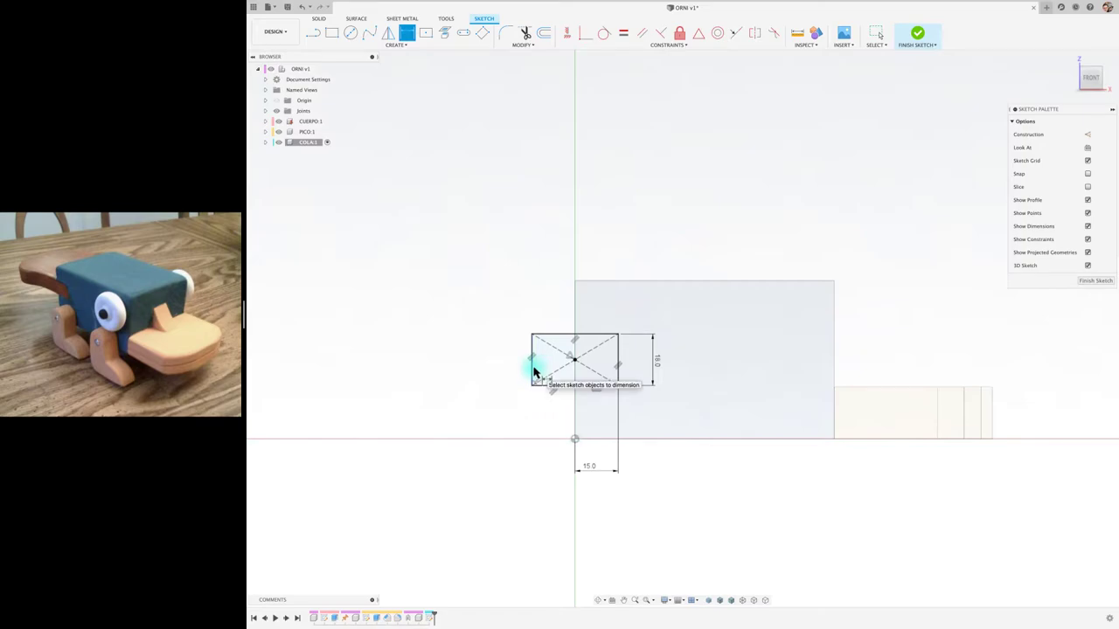
click(532, 372)
click(574, 394)
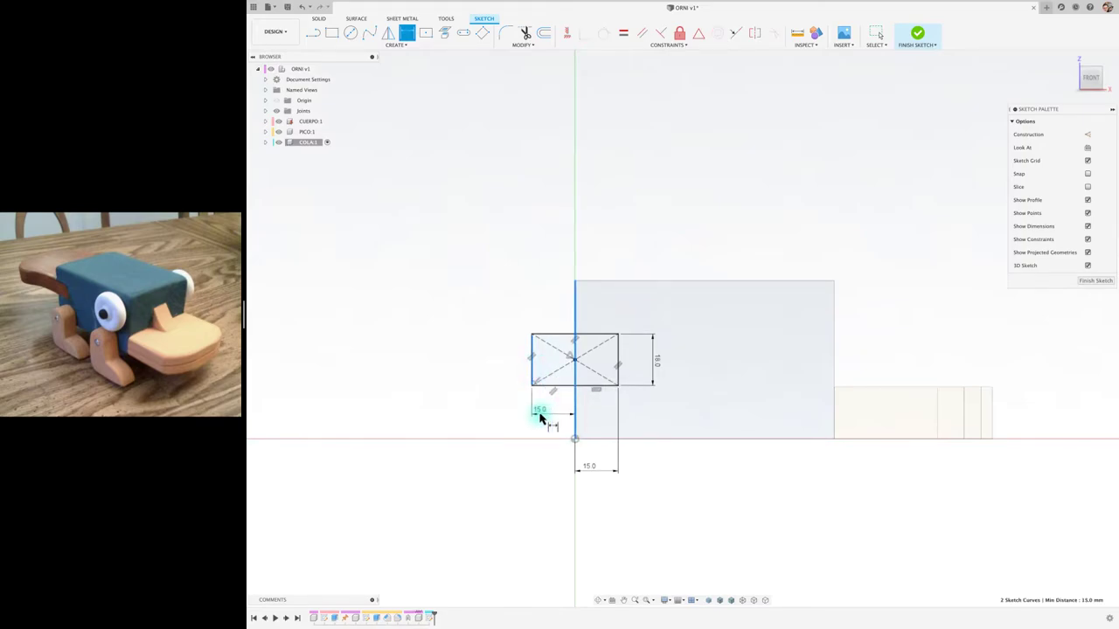
click(554, 418)
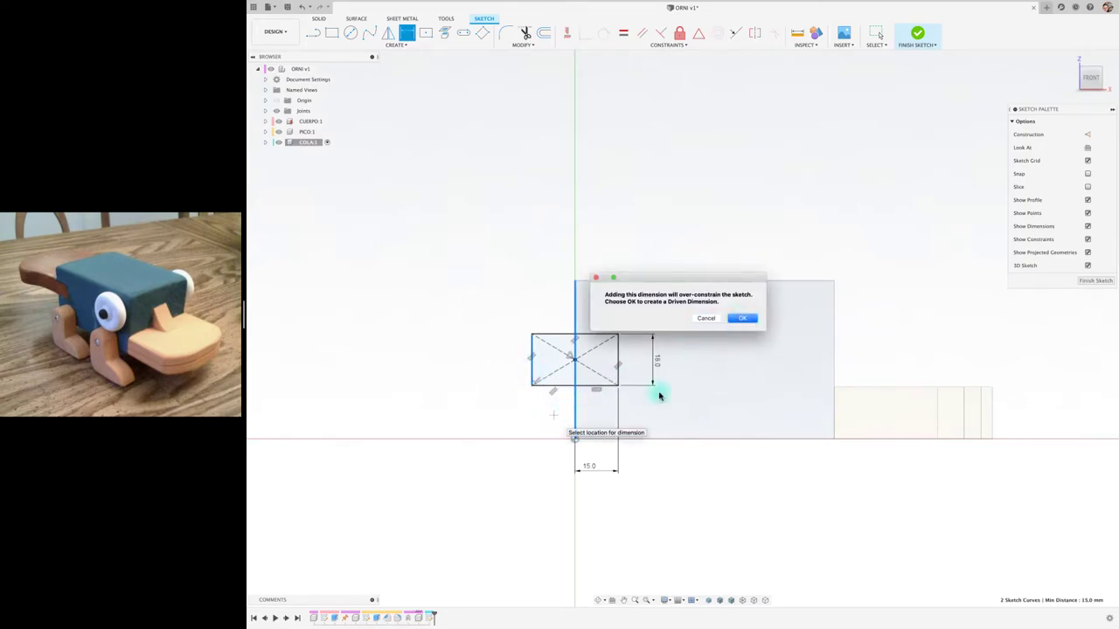
click(707, 317)
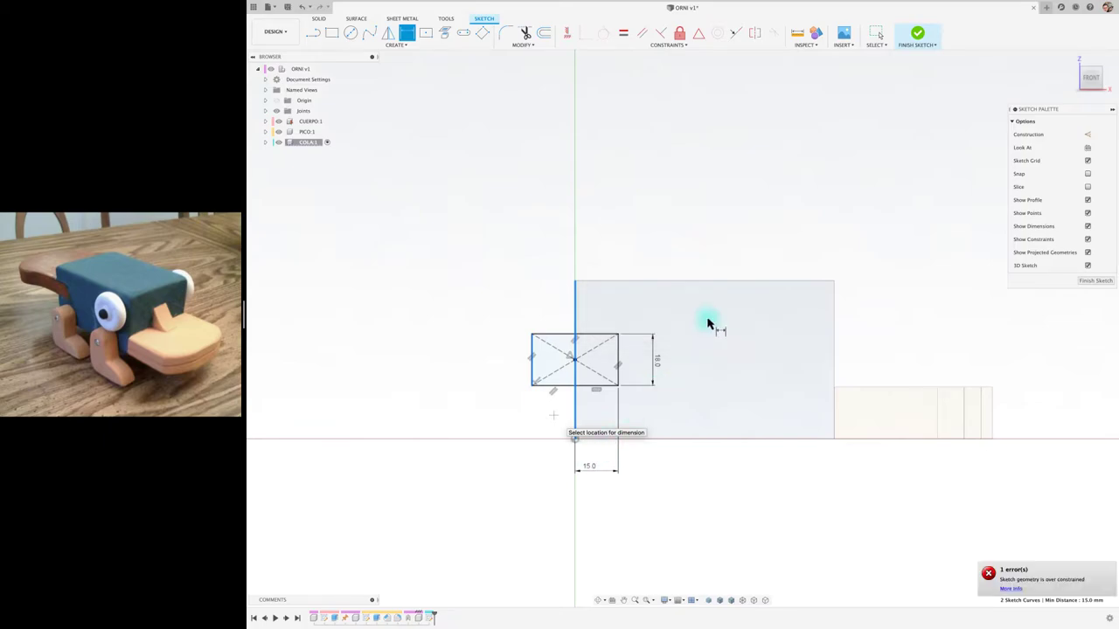
key(Escape)
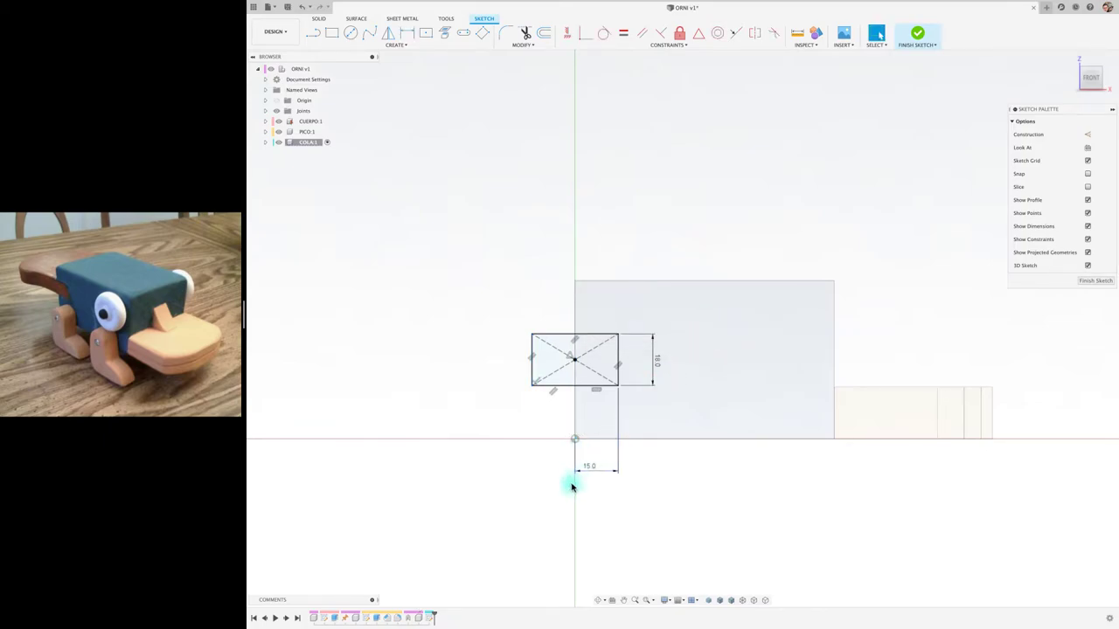
click(588, 471)
key(Delete)
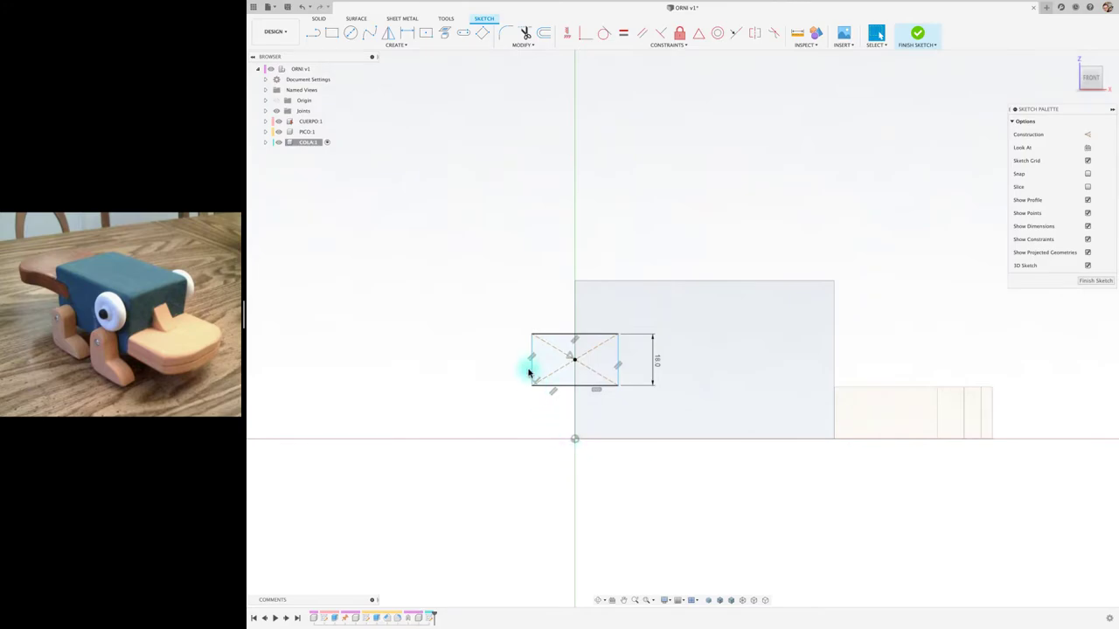
Delete the two leftover diagonal construction lines and drag the rectangle's left edge outward
click(562, 369)
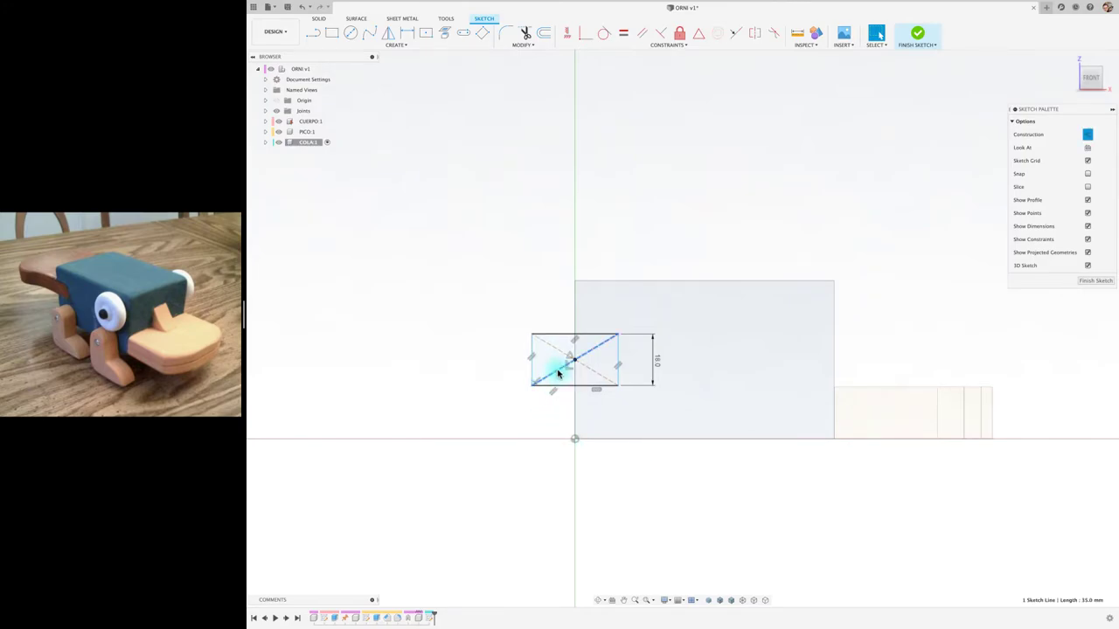
key(Delete)
click(562, 353)
key(Delete)
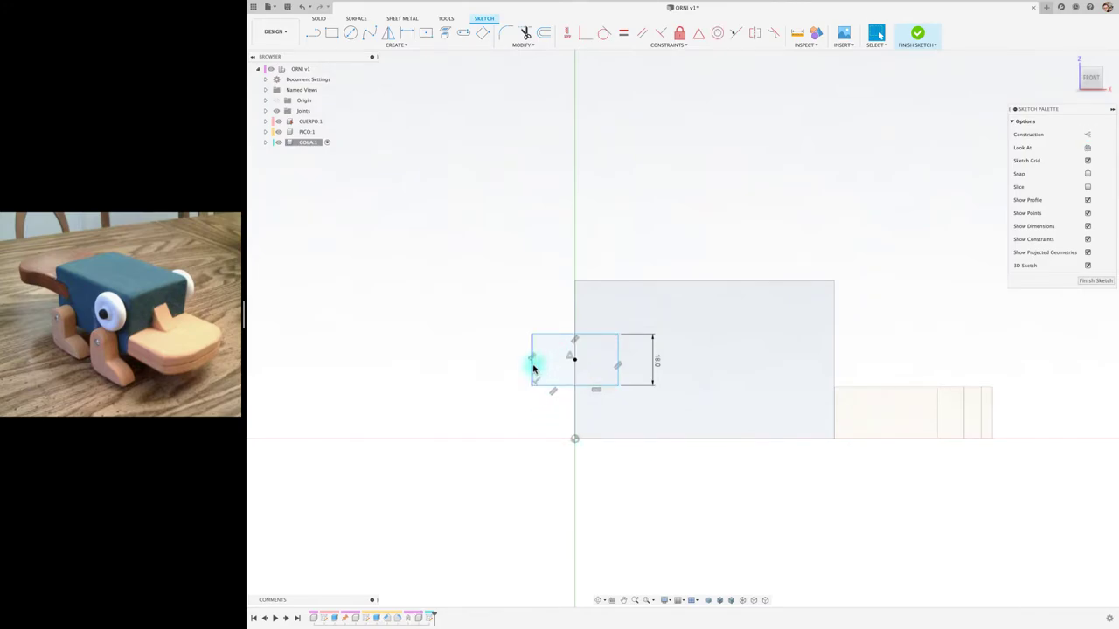
drag(533, 370, 463, 375)
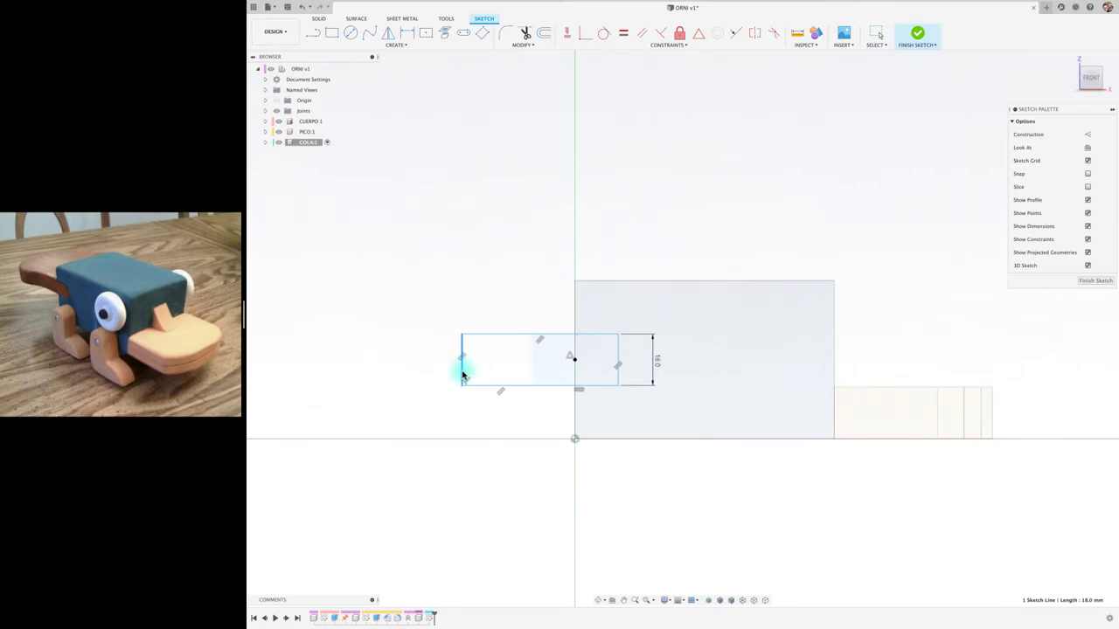
Add a 55 mm horizontal dimension from the left edge to the vertical axis
key(d)
click(461, 374)
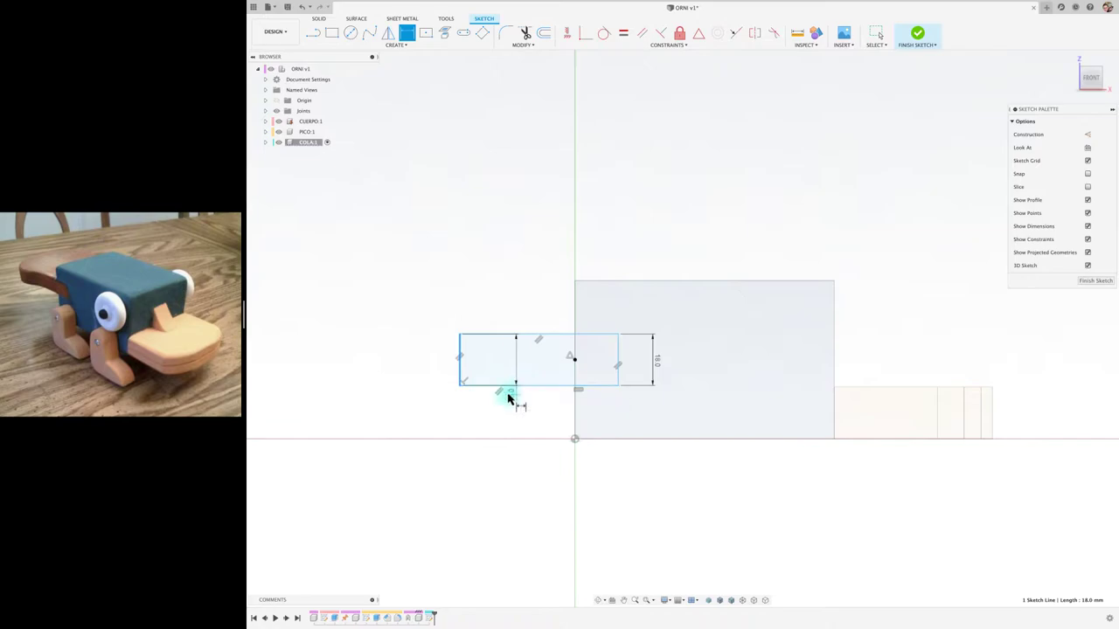
click(566, 381)
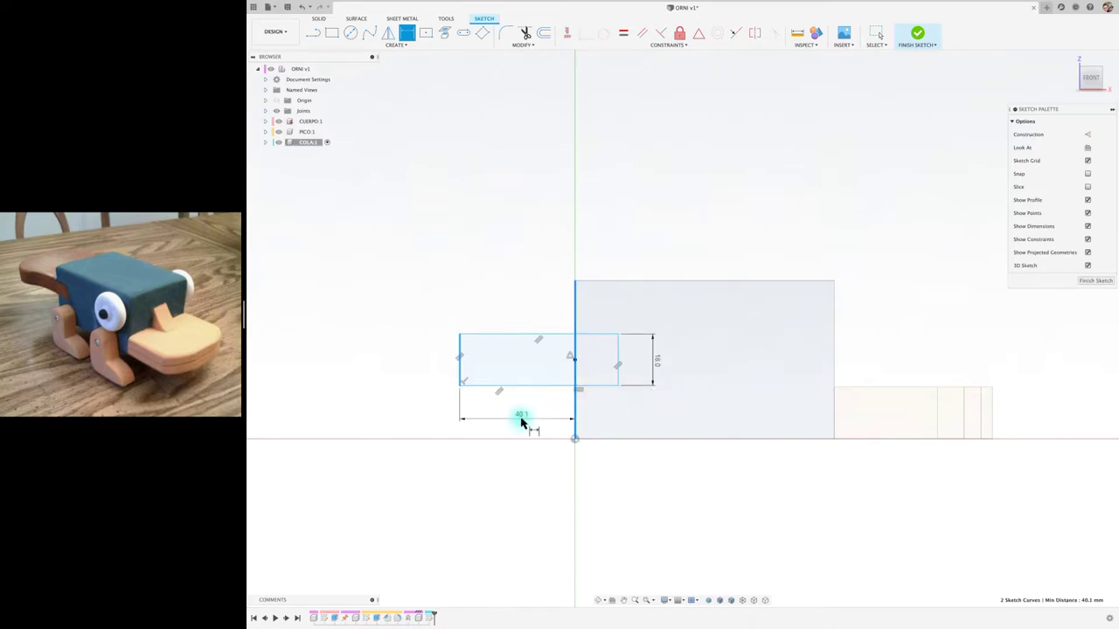
click(520, 419)
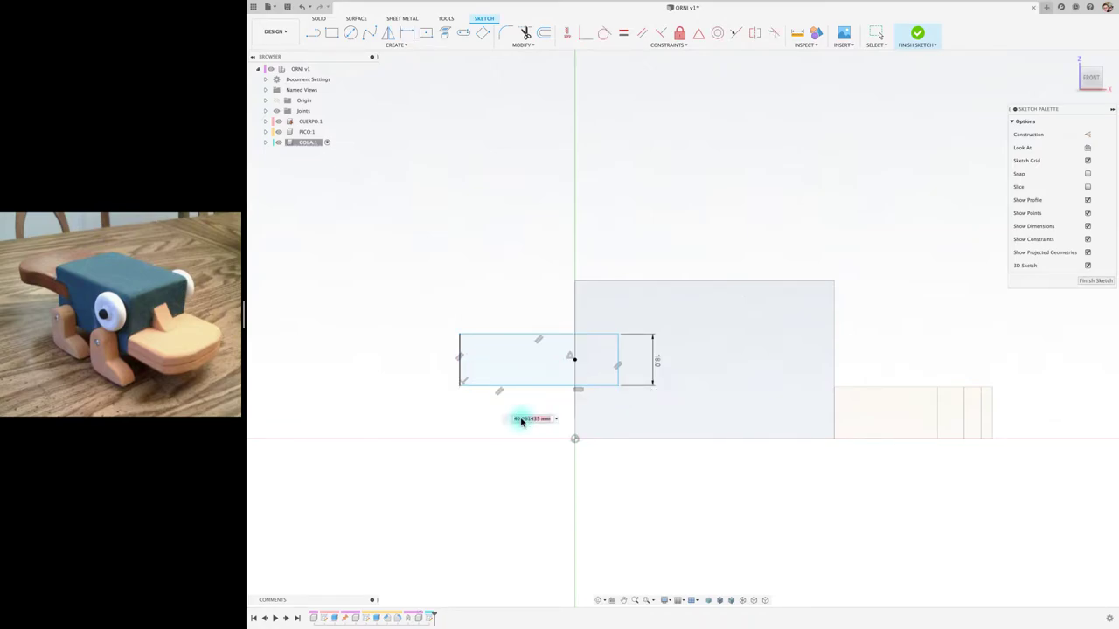
text(55)
key(Return)
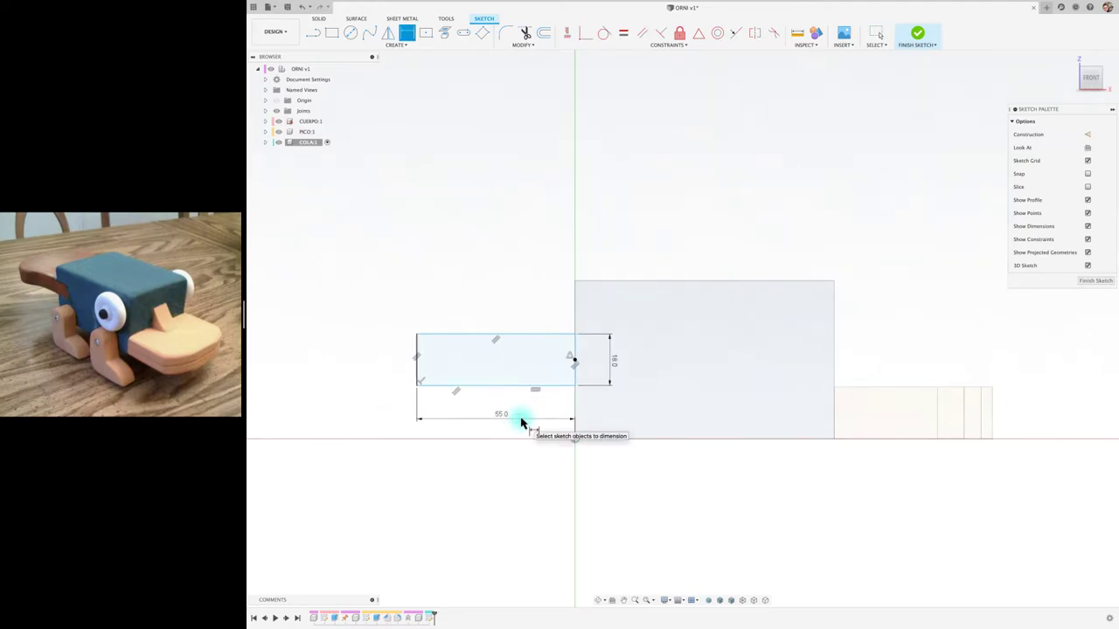
key(Escape)
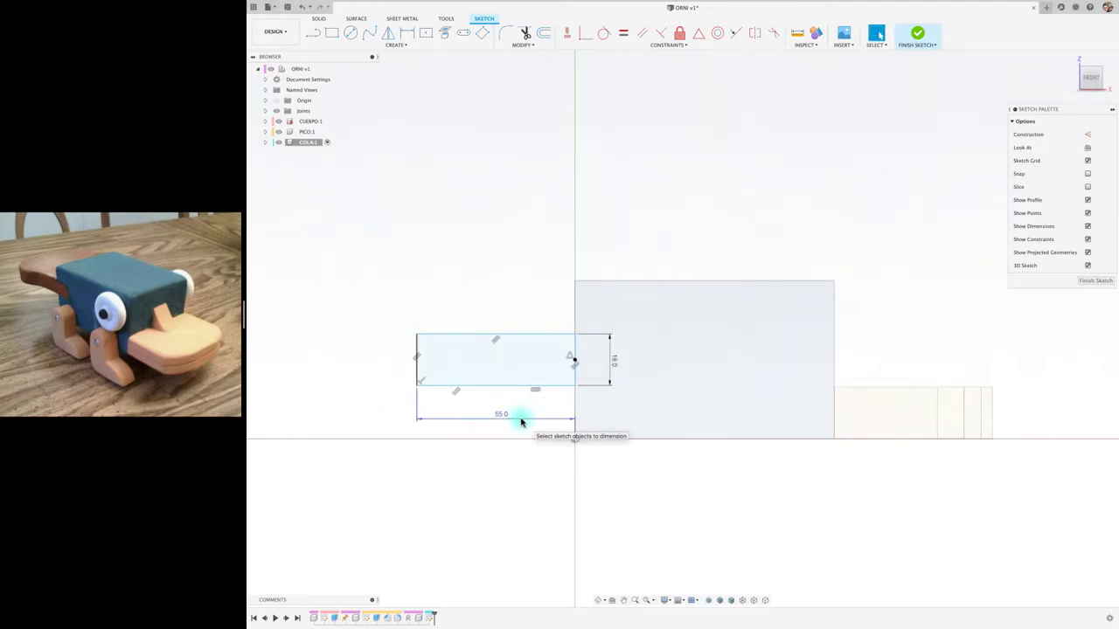
key(ctrl+z)
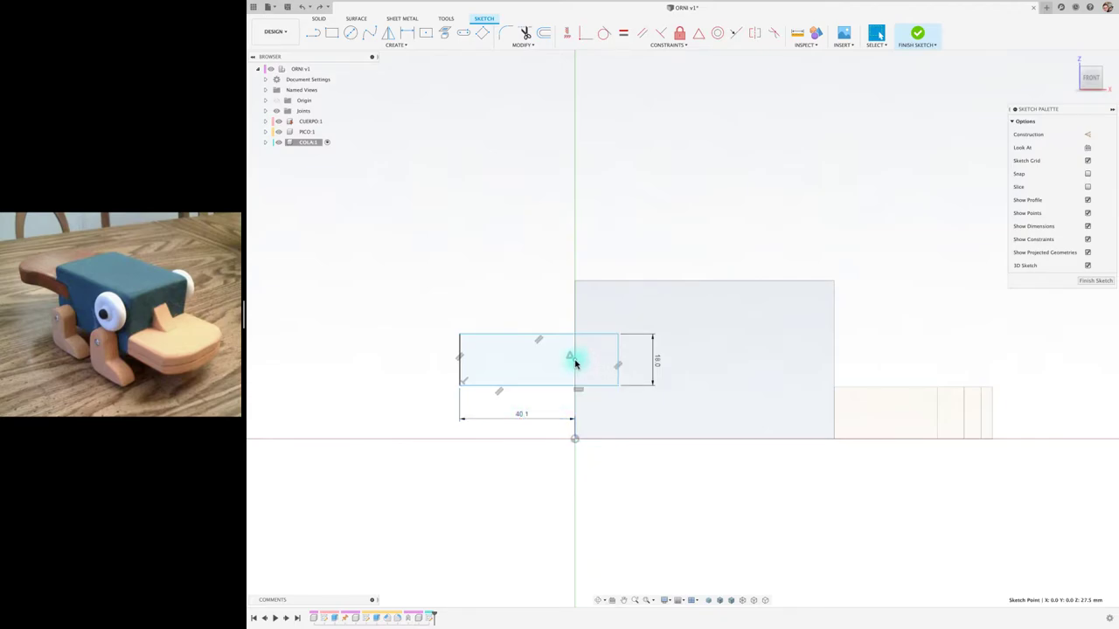
Fix the rectangle's right edge and set the width dimension to 55 mm so it grows leftward
click(575, 364)
click(679, 32)
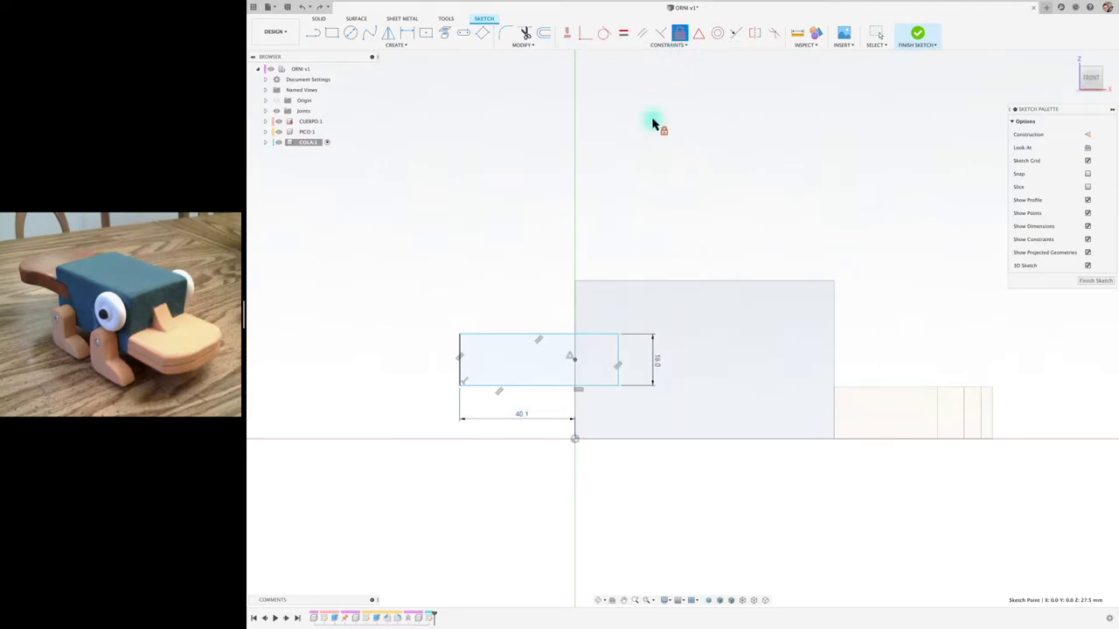
double_click(521, 417)
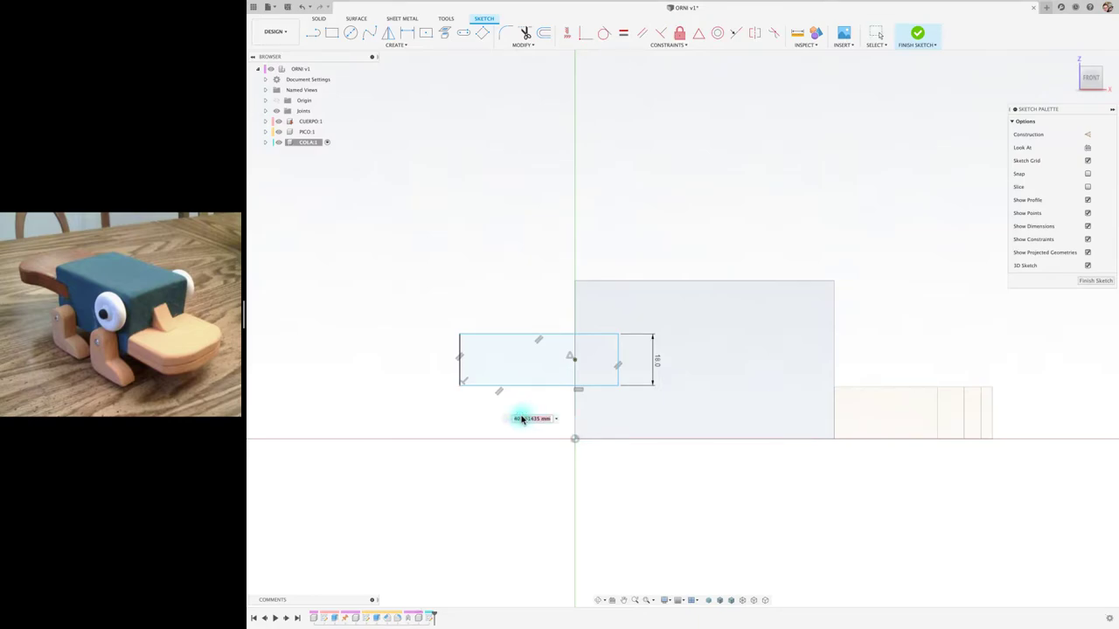
text(55)
key(Return)
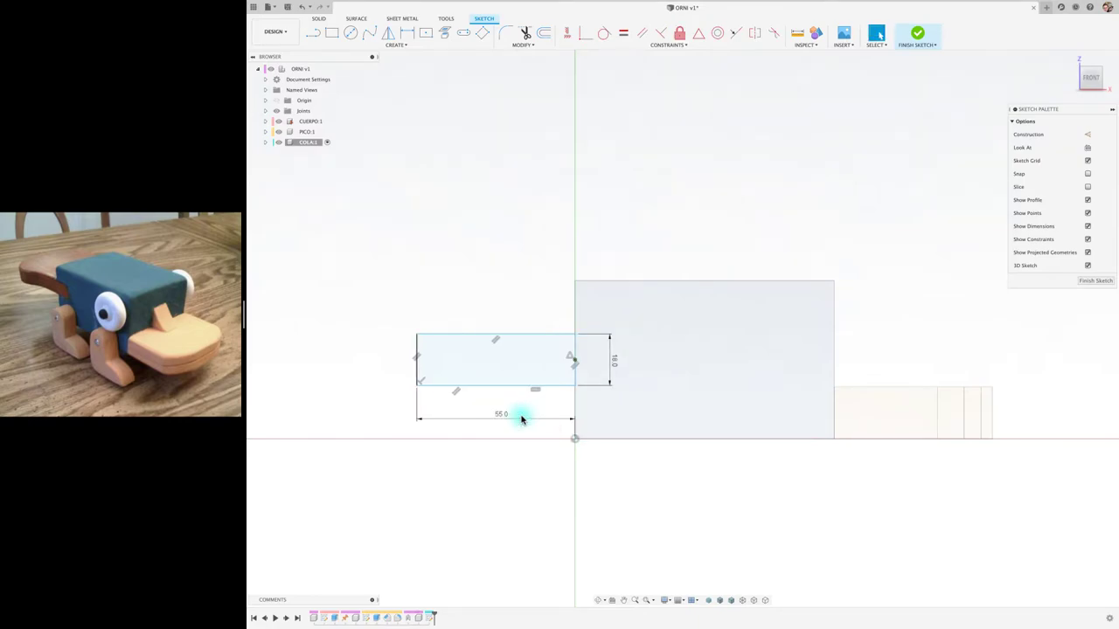
key(ctrl+z)
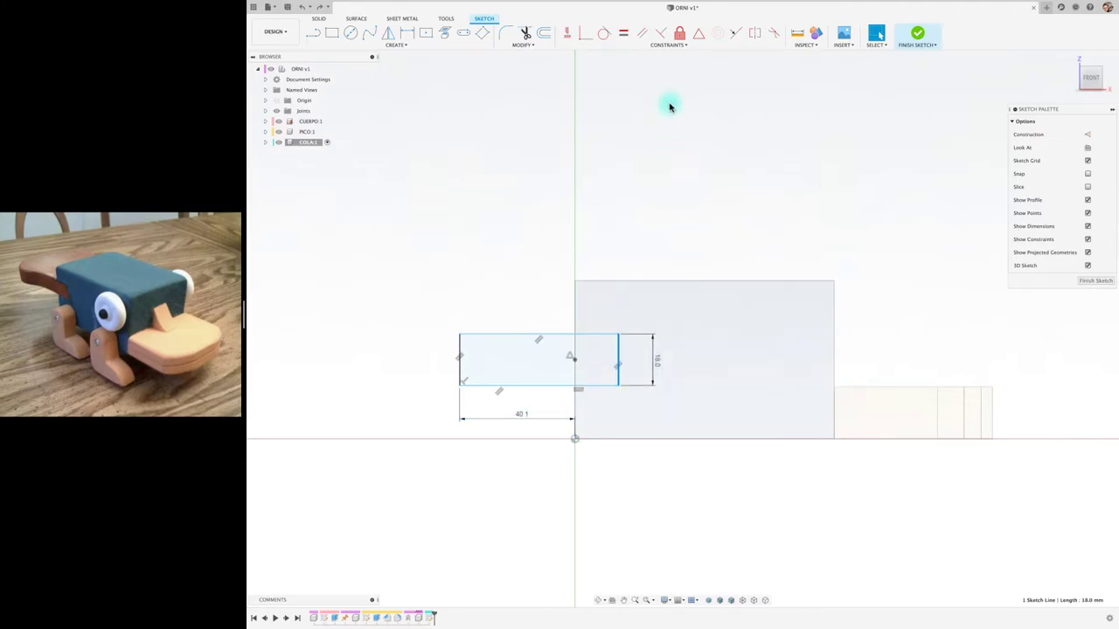
click(680, 32)
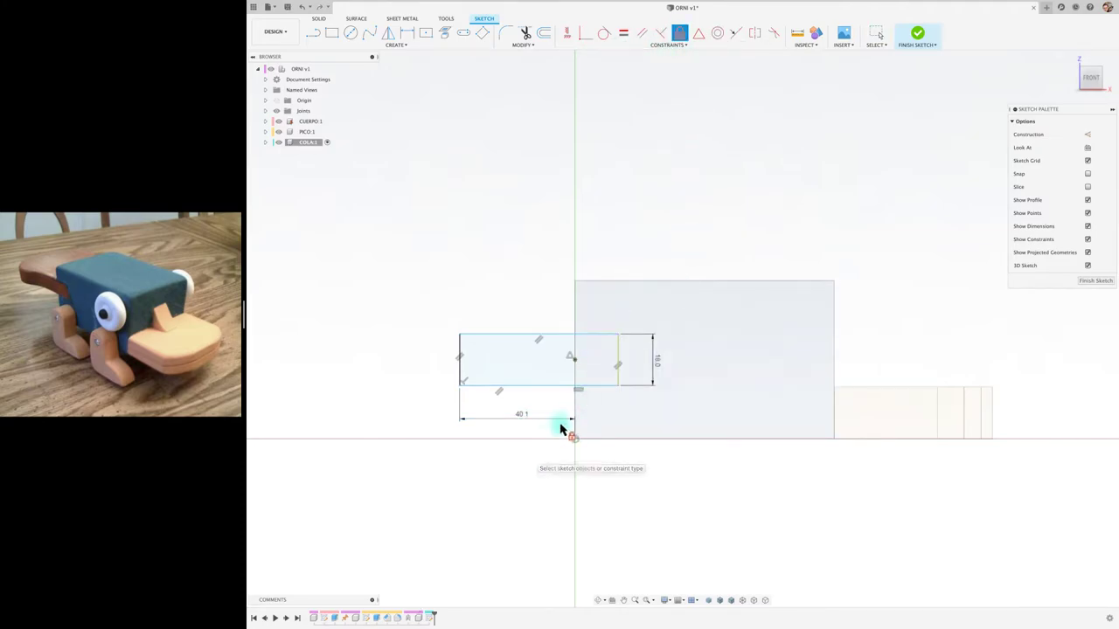
key(Escape)
double_click(522, 416)
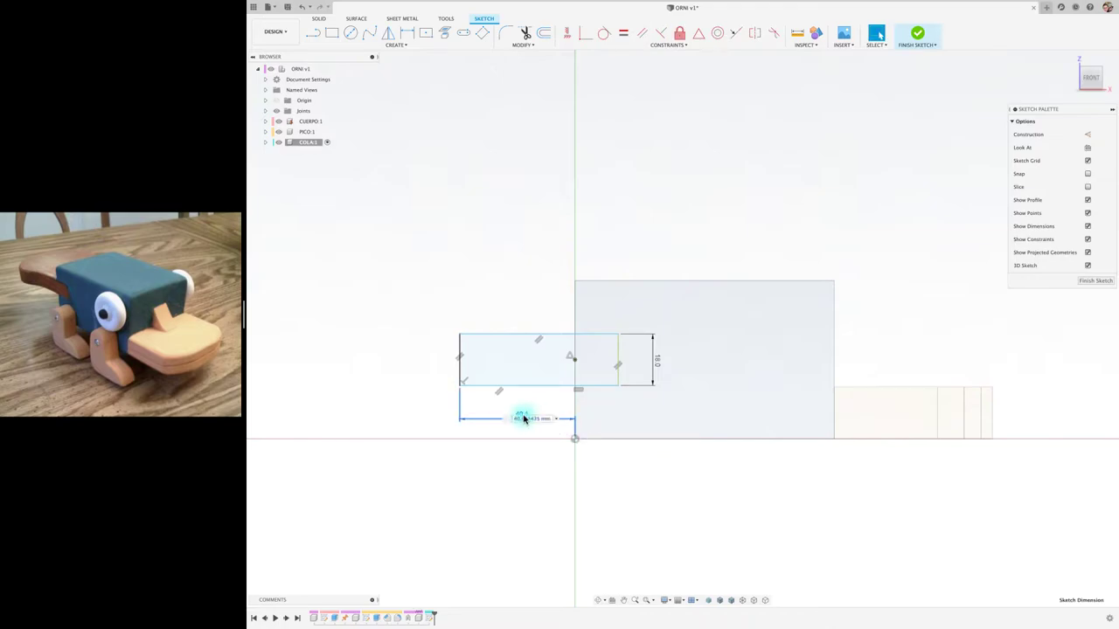
text(55)
key(Return)
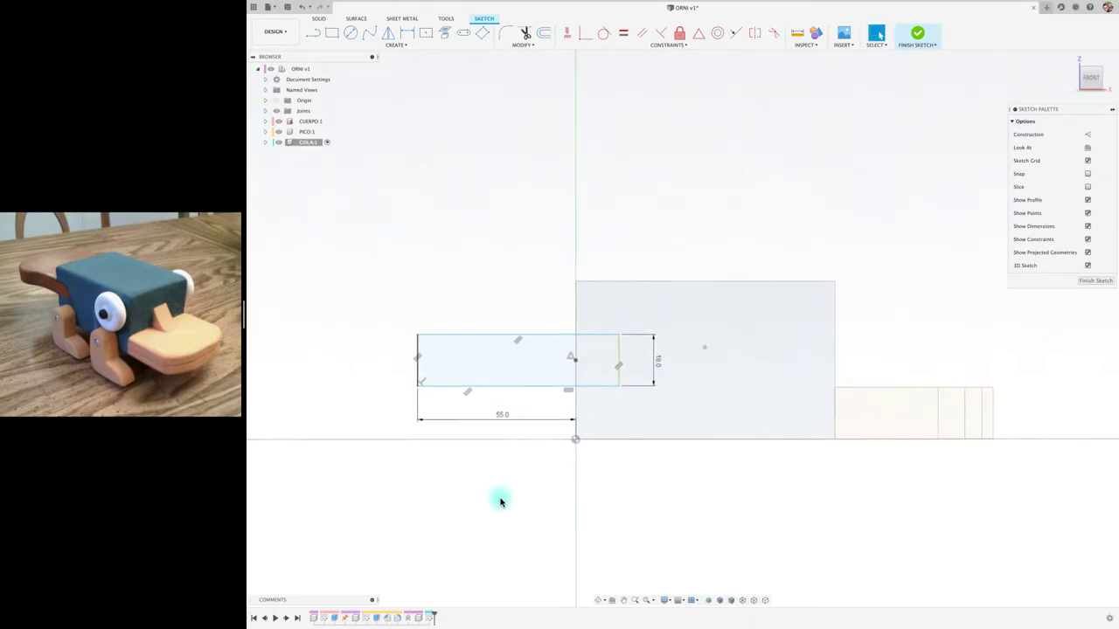
shift+middle_drag(500, 498, 500, 497)
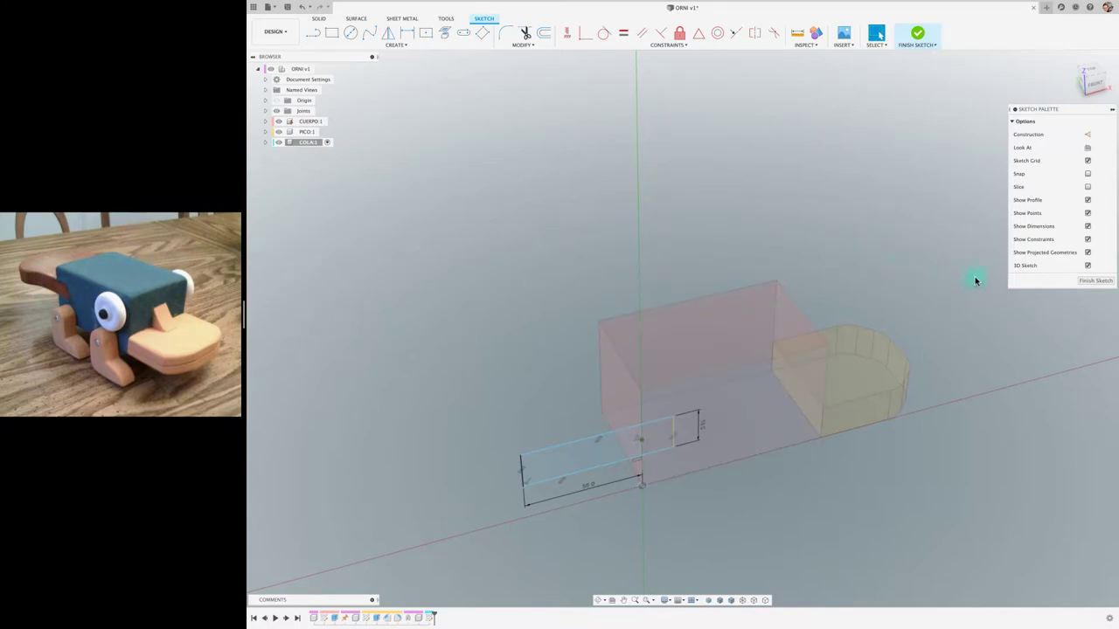
Finish the COLA sketch and reactivate the top-level ORNI v1 assembly
click(1101, 282)
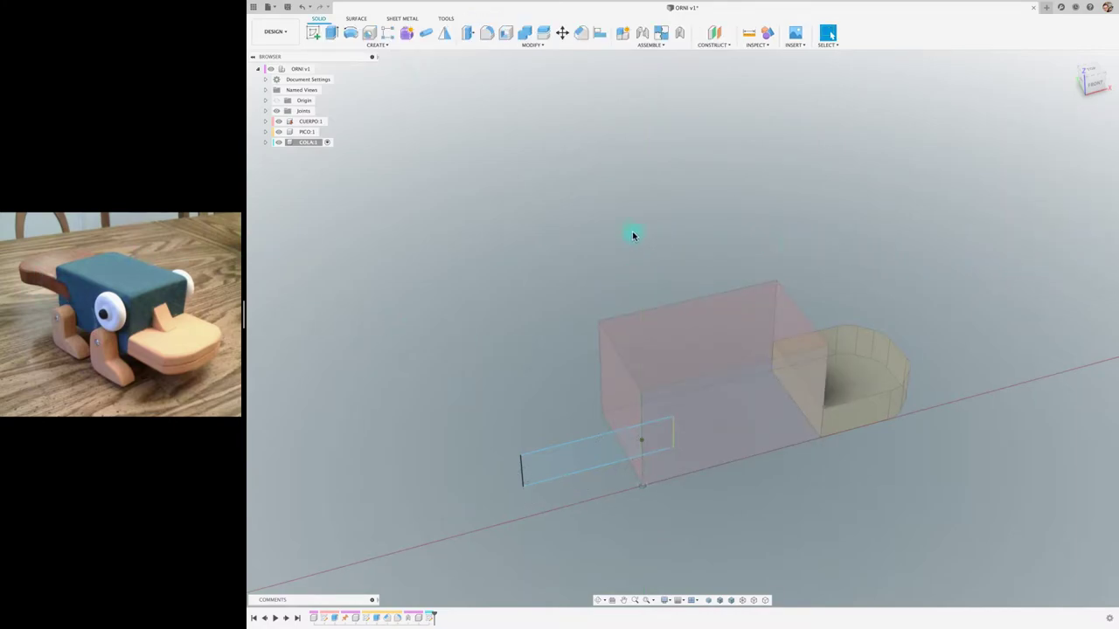
click(321, 68)
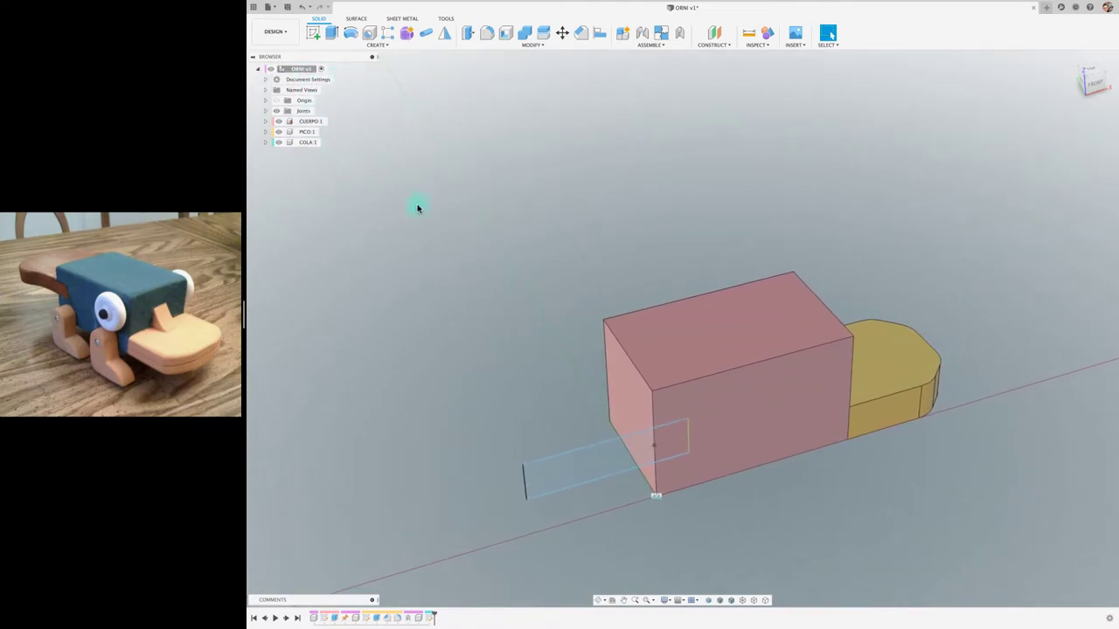
Create a midplane between the CUERPO box's two end faces
click(715, 40)
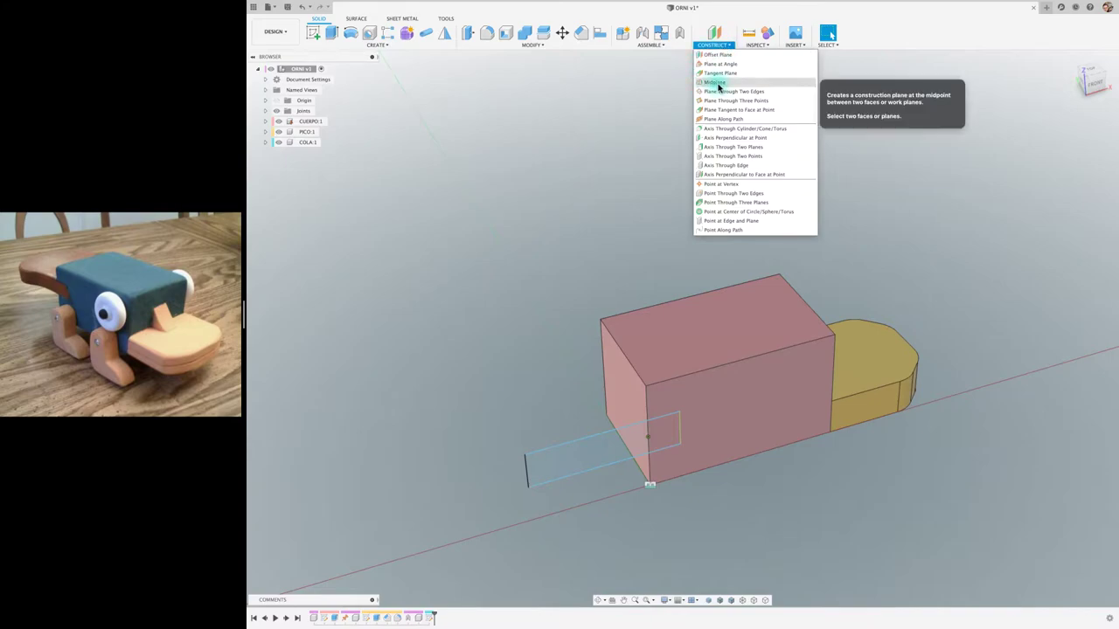
click(718, 83)
click(797, 382)
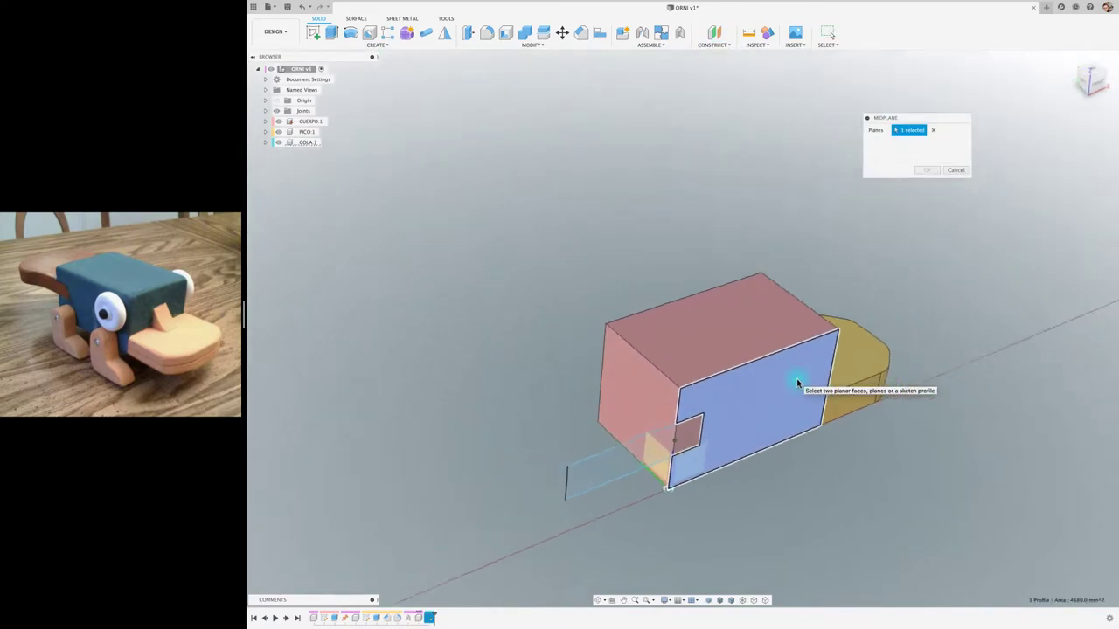
shift+middle_drag(797, 382, 659, 385)
click(663, 385)
click(935, 175)
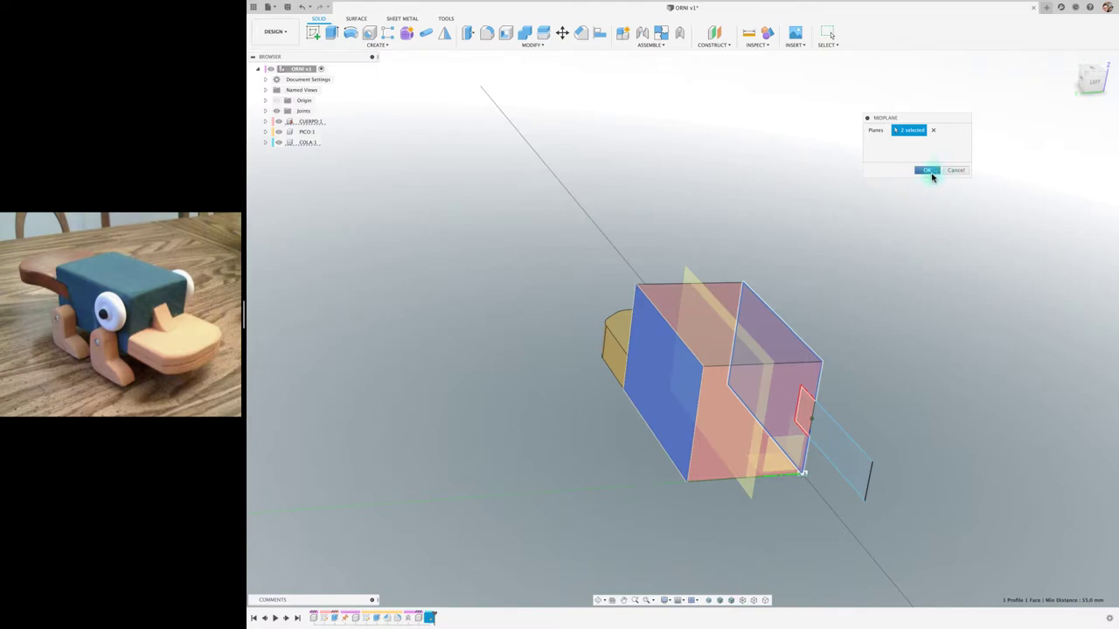
click(928, 171)
Make COLA:1 the active component
mouse_move(928, 175)
shift+middle_down()
mouse_move(725, 225)
mouse_move(550, 229)
shift+middle_up()
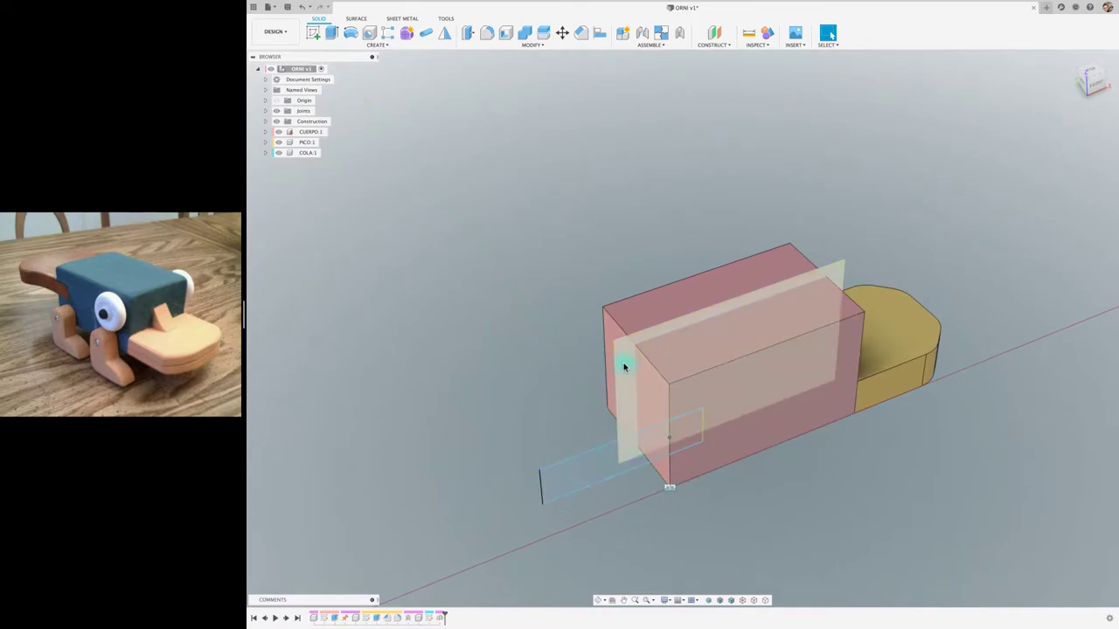
shift+middle_drag(542, 320, 351, 178)
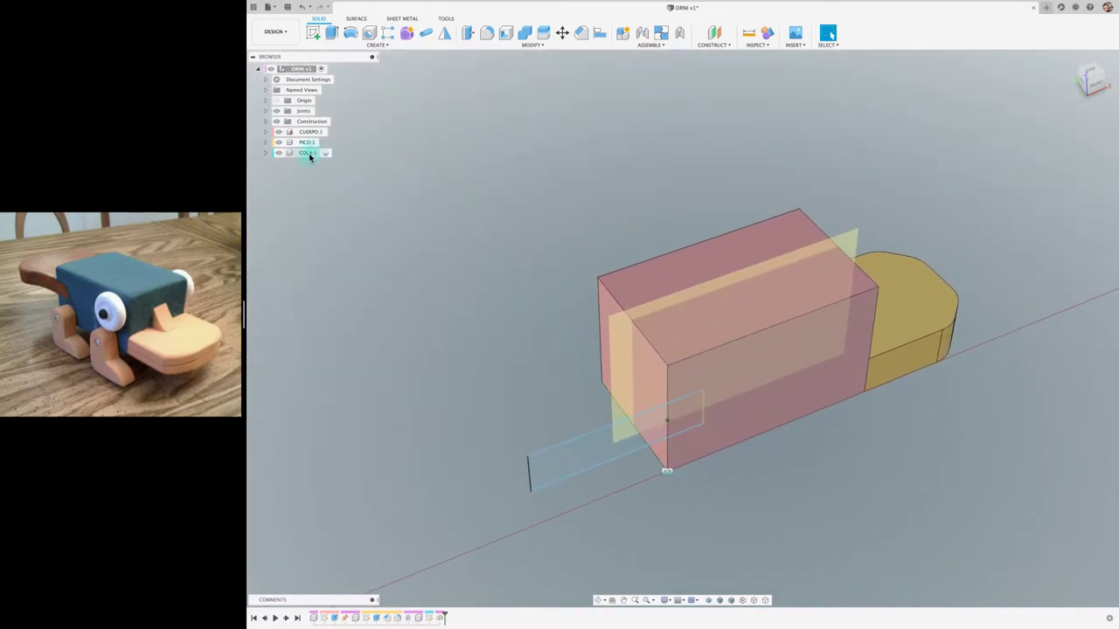
click(309, 155)
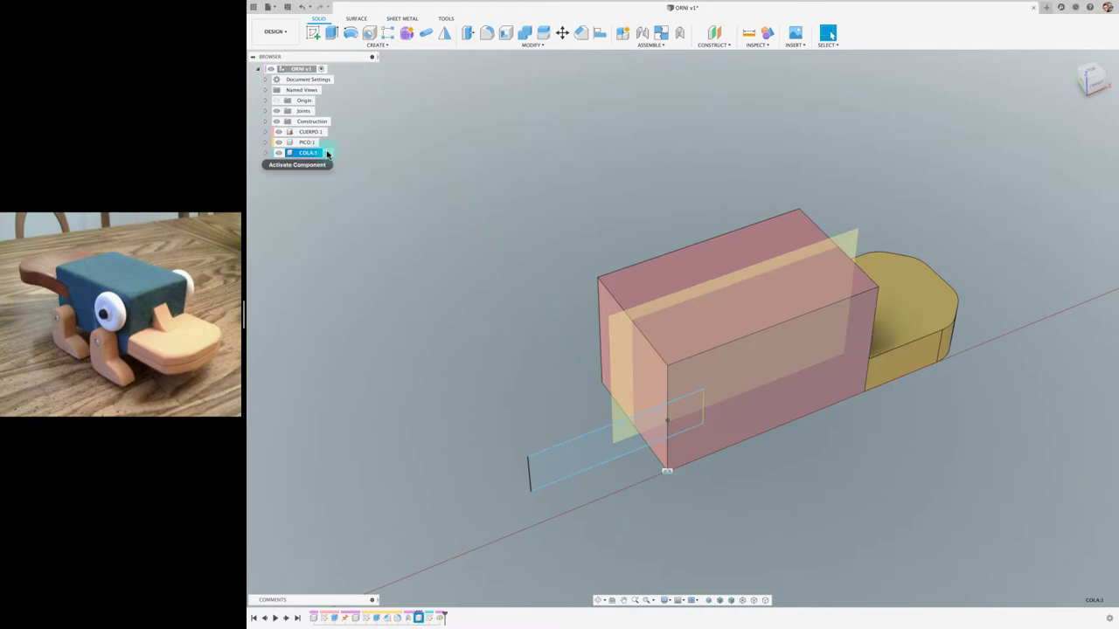
click(326, 153)
scroll(435, 248, up, 1)
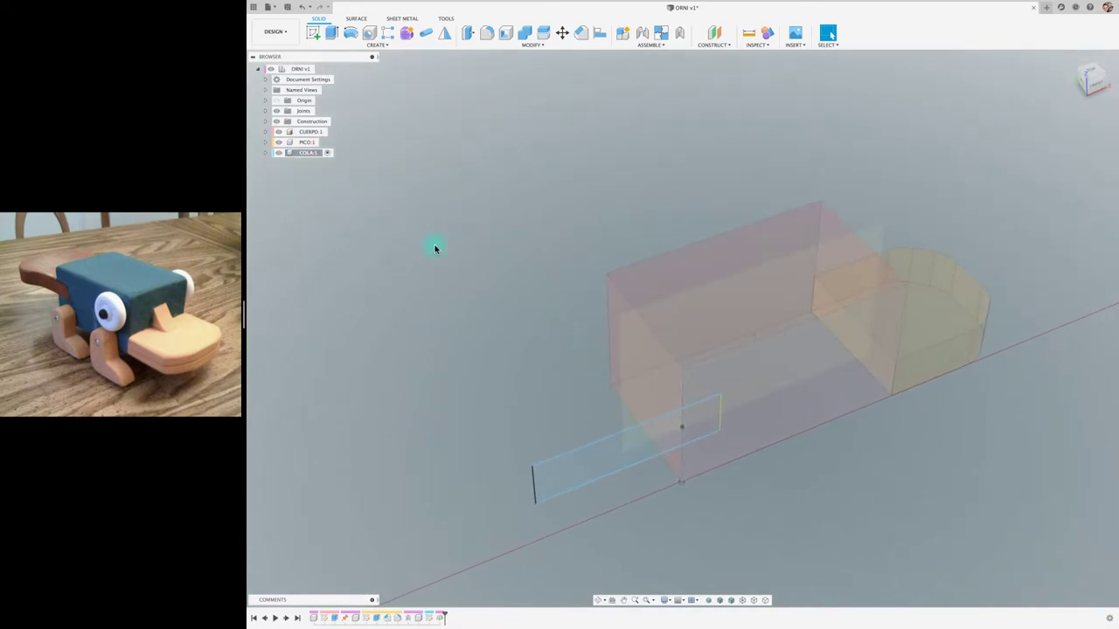
Create a new COLA sketch and project four of the body's edges into it
click(313, 33)
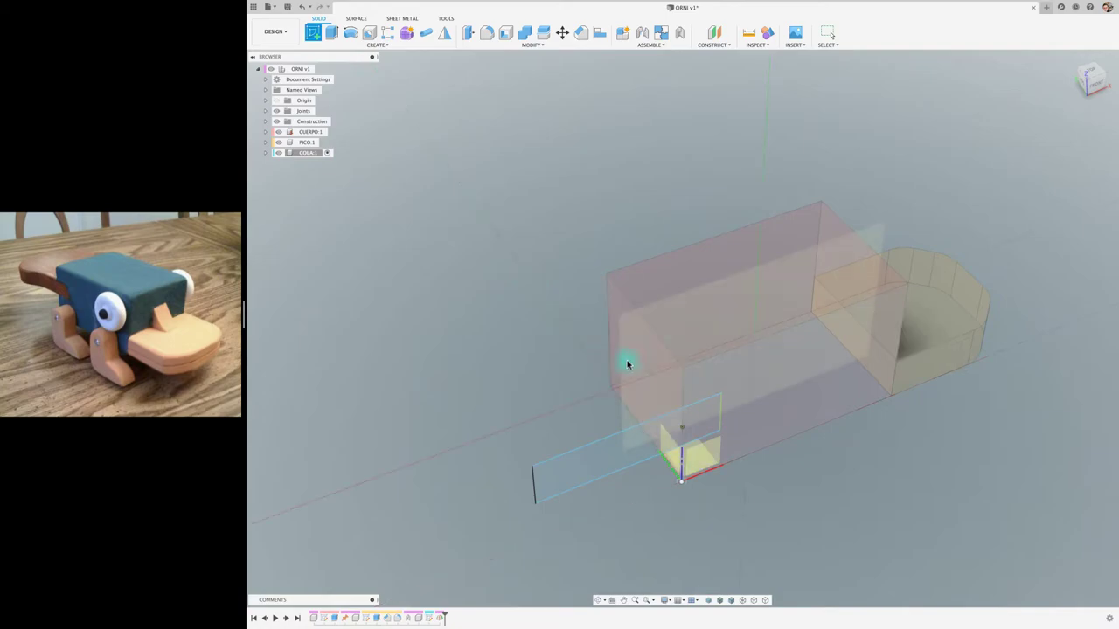
click(883, 236)
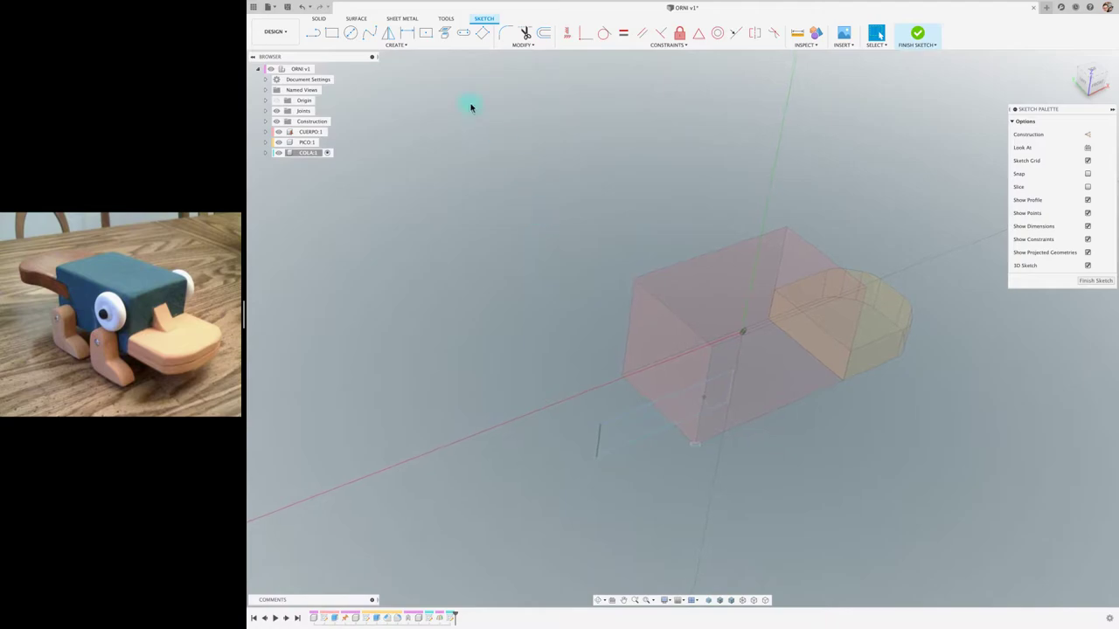
click(444, 33)
click(641, 399)
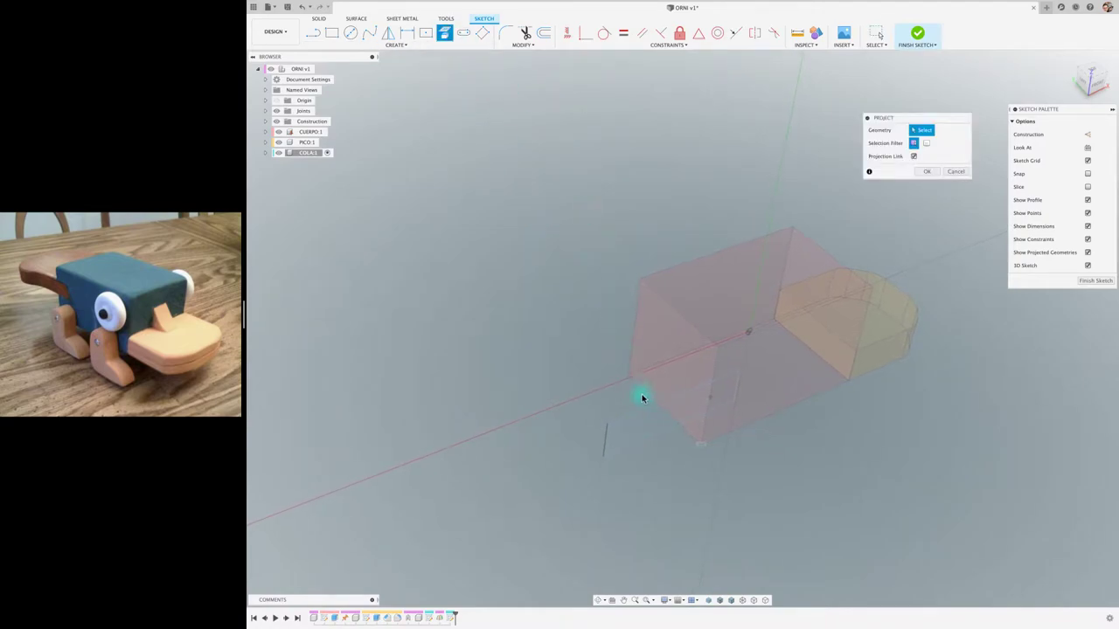
click(647, 406)
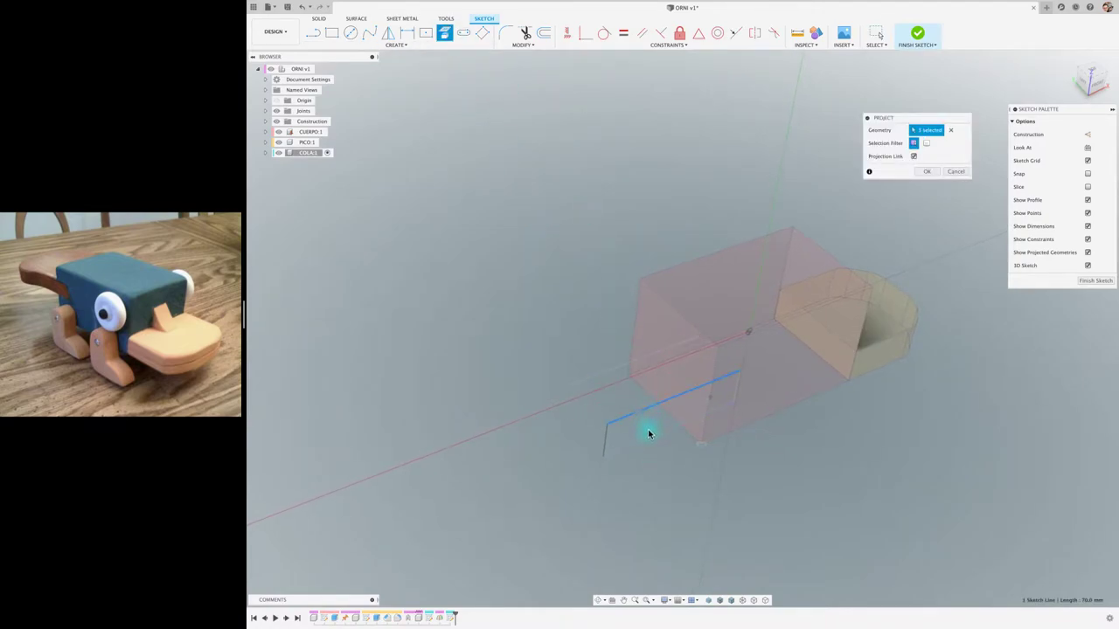
click(607, 440)
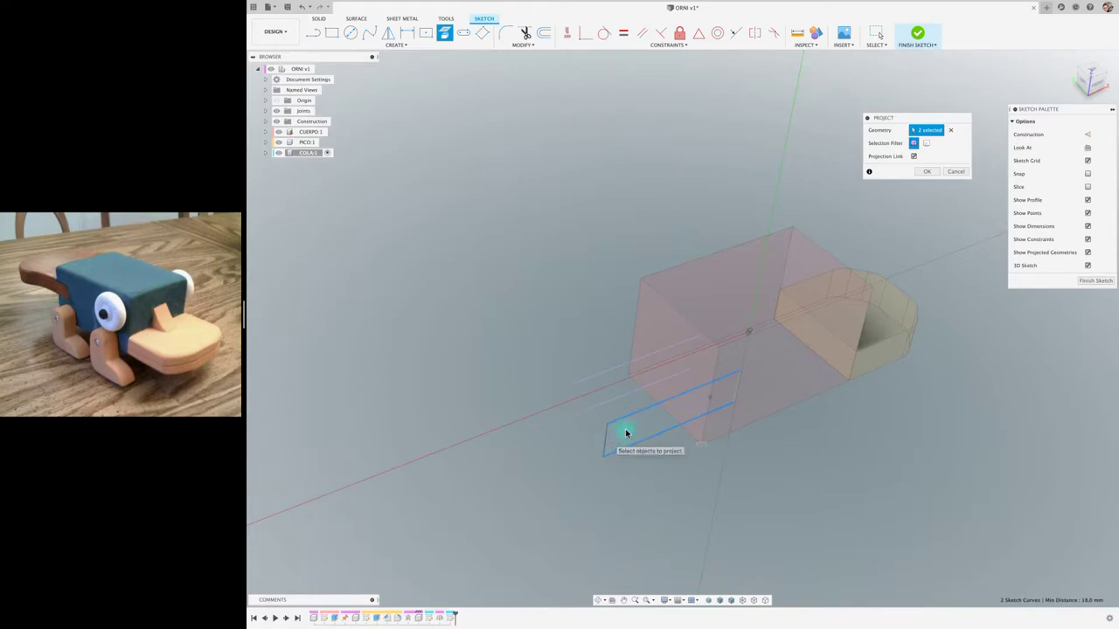
click(618, 419)
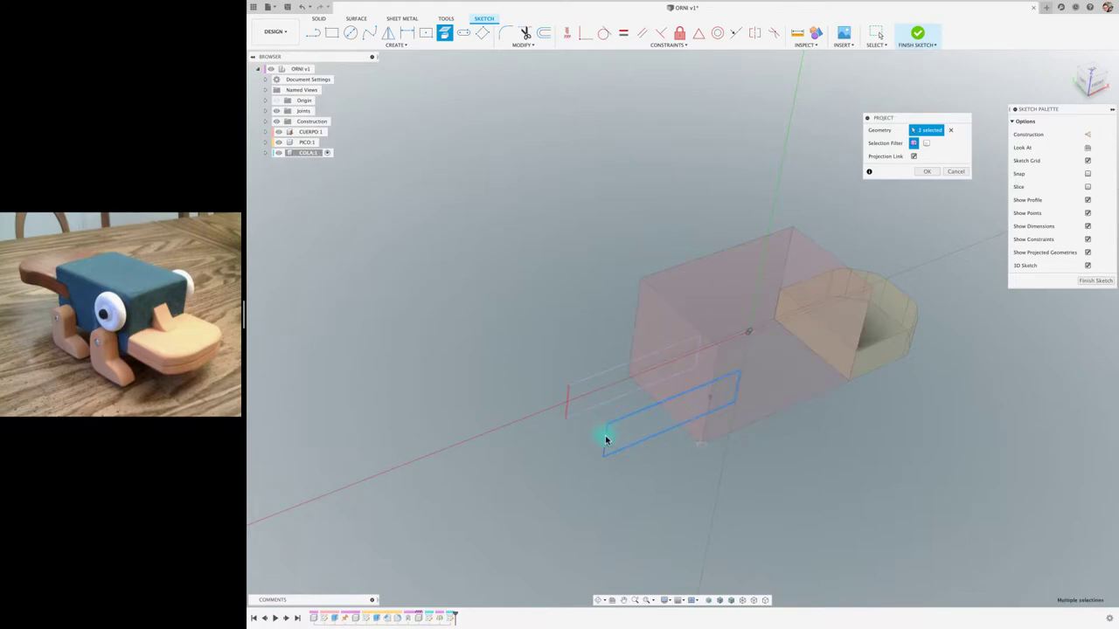
click(928, 173)
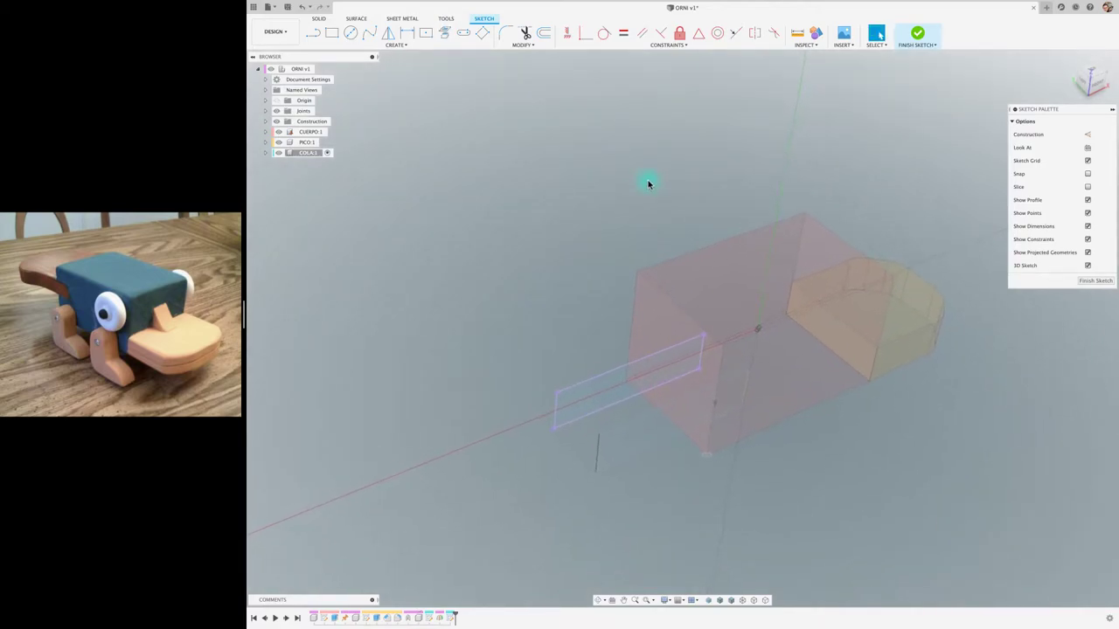
Extrude the tail rectangle symmetrically as a new body, whole length 70 mm
key(e)
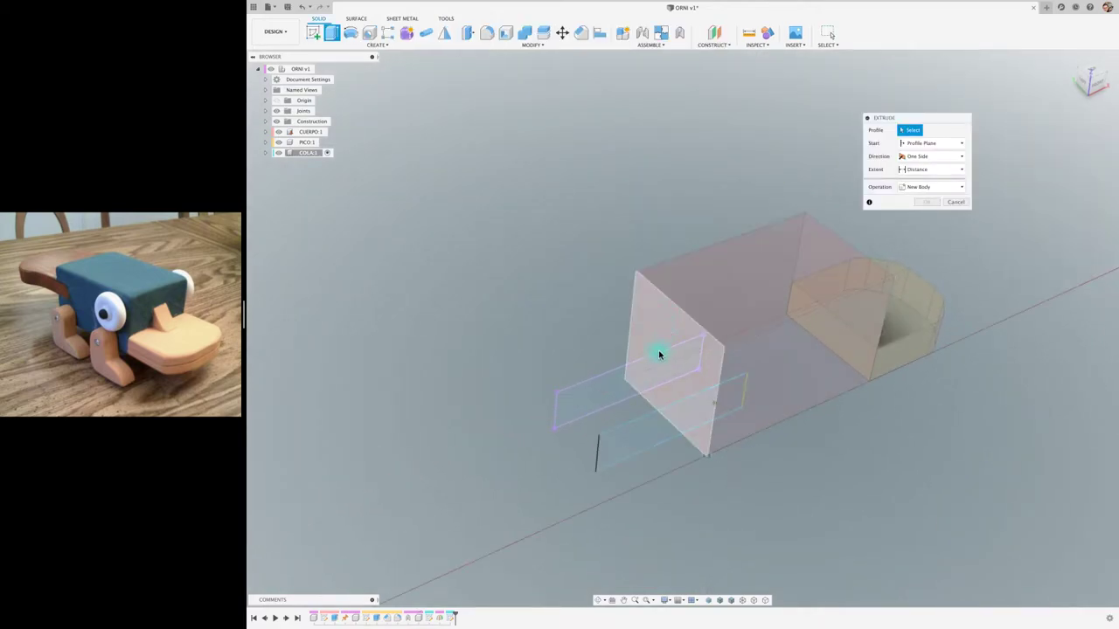
click(608, 387)
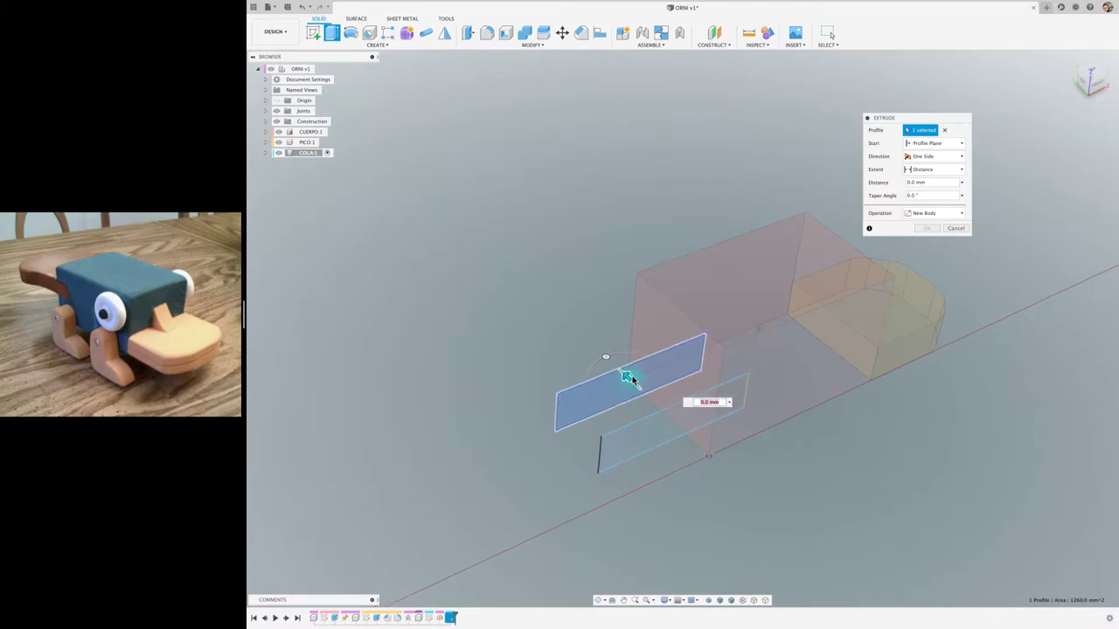
shift+middle_drag(609, 387, 632, 379)
click(953, 157)
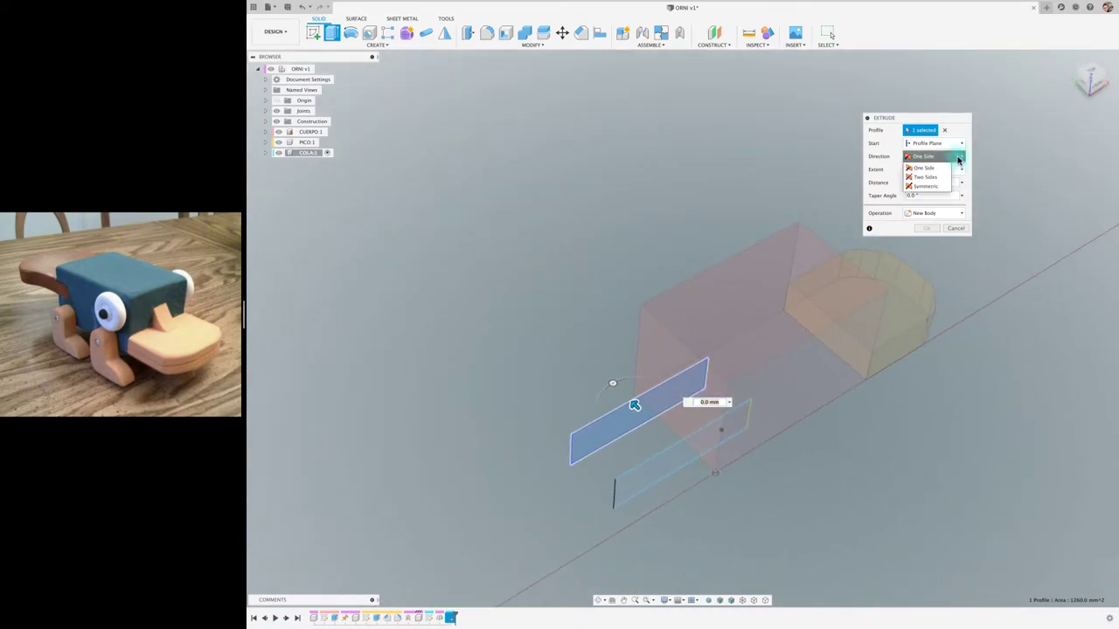
click(927, 186)
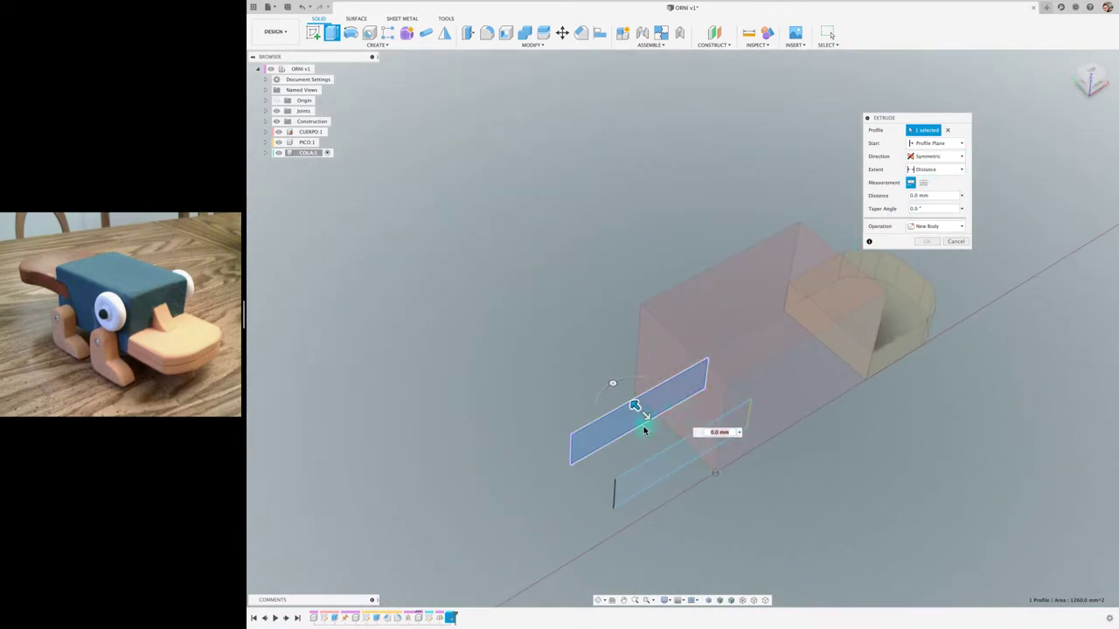
drag(646, 419, 684, 453)
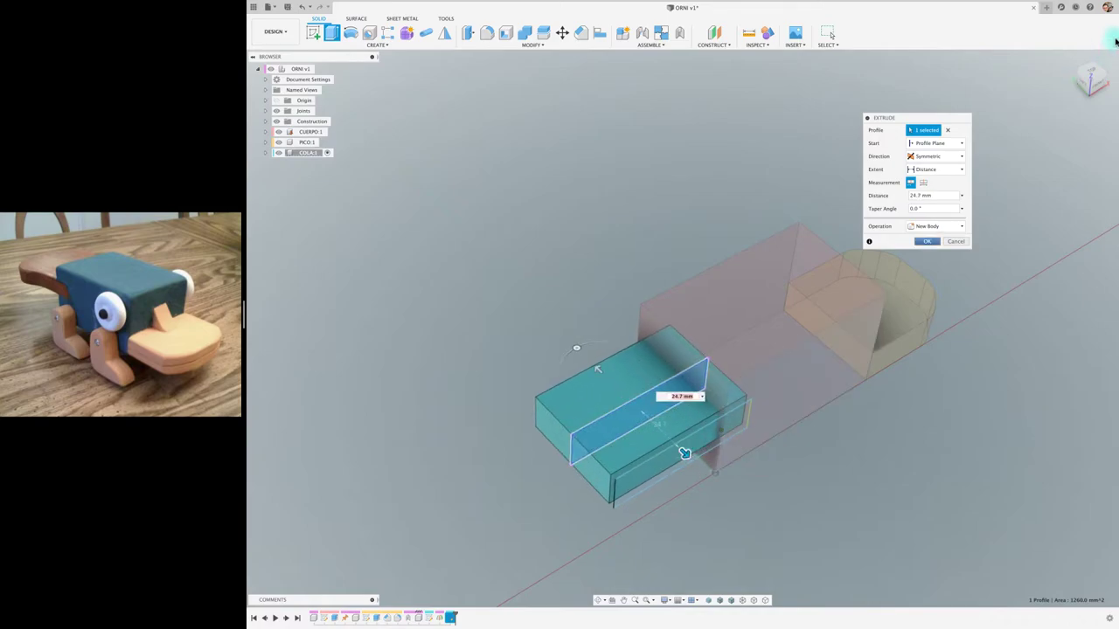
click(1091, 77)
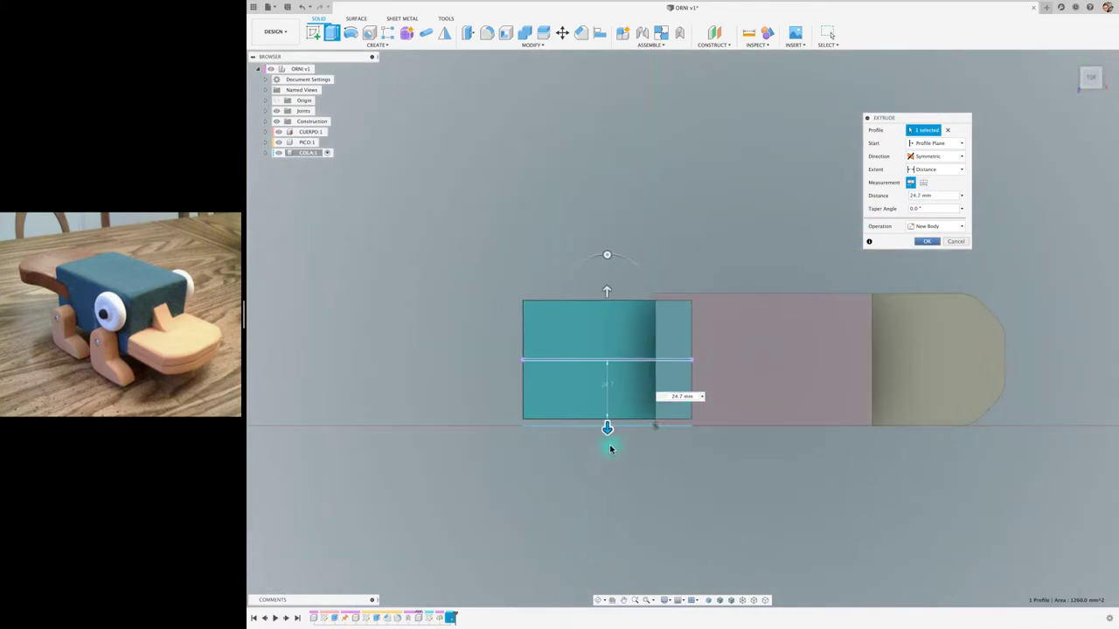
drag(608, 430, 608, 453)
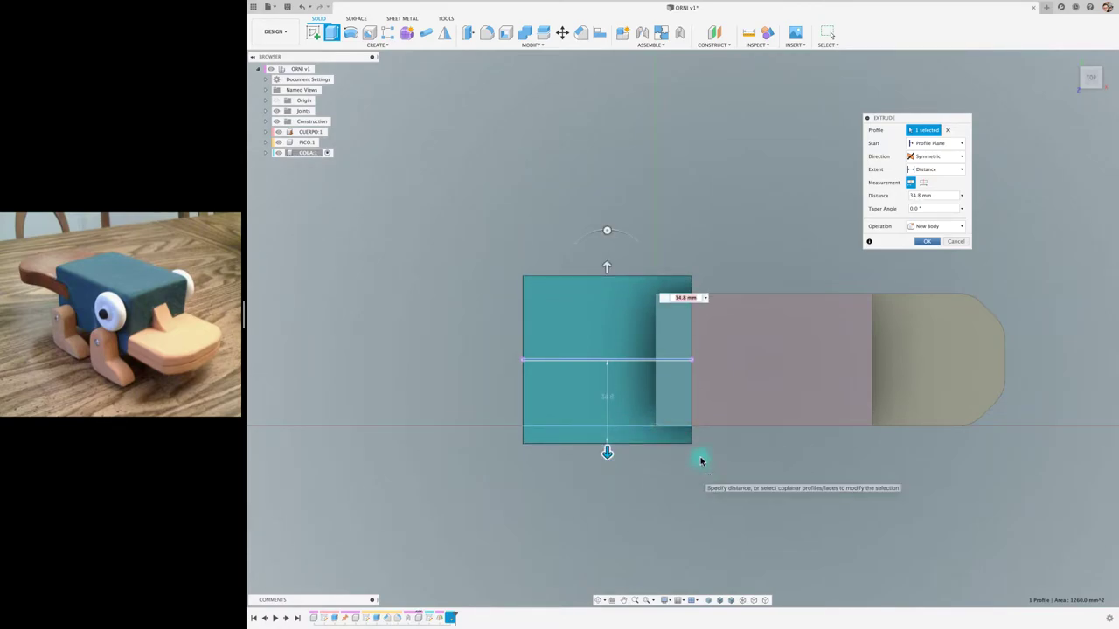
click(925, 182)
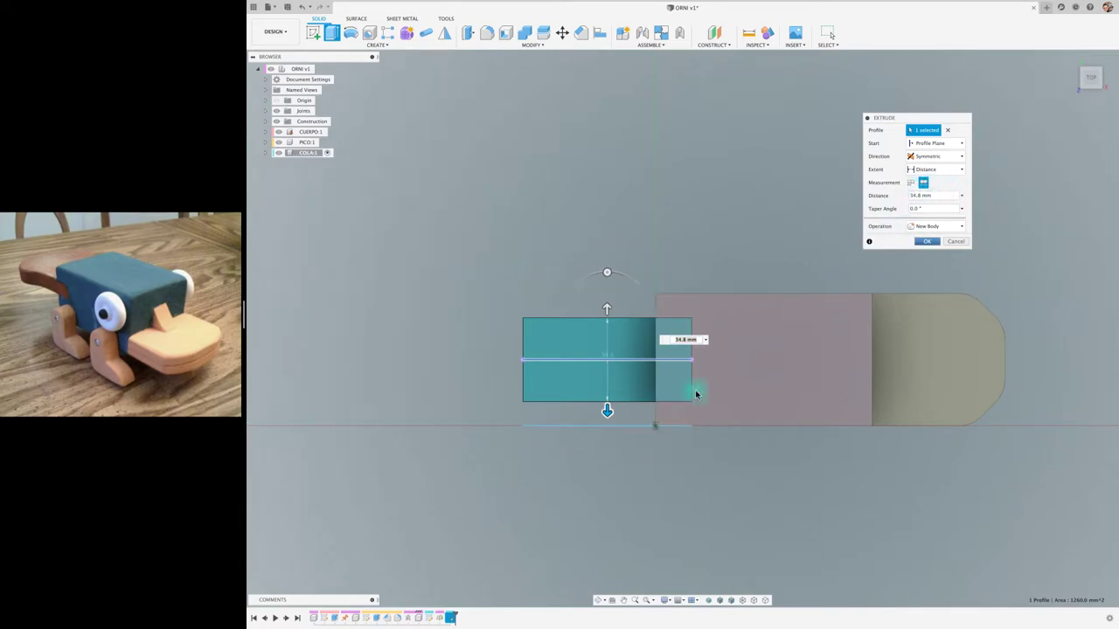
drag(608, 416, 607, 454)
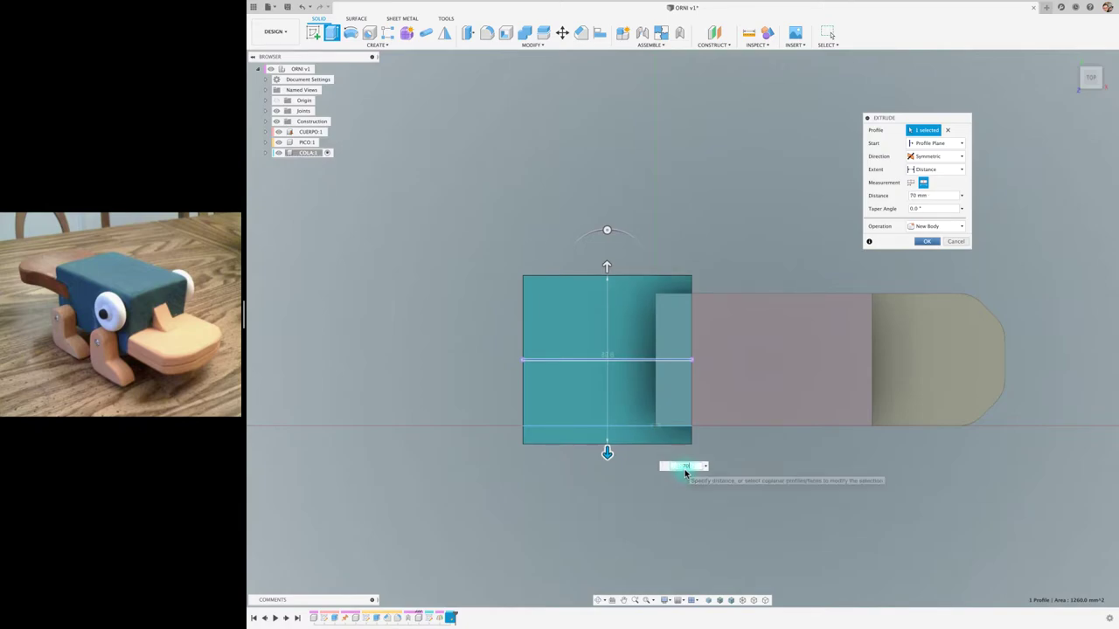
key(Return)
shift+middle_drag(762, 249, 654, 206)
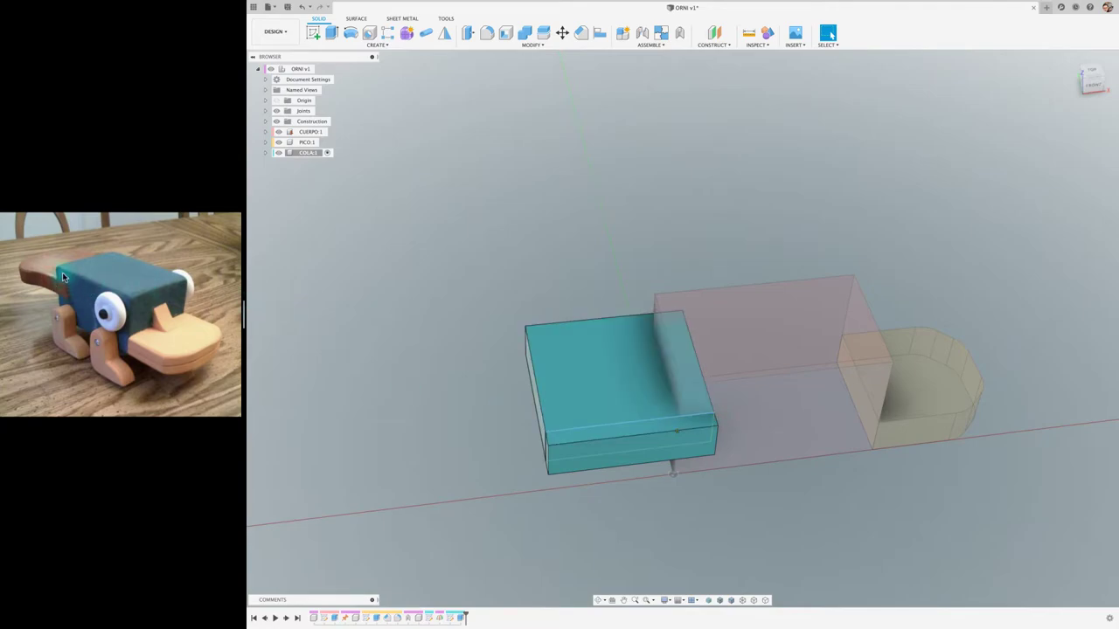
Start a new sketch on the tail slab's top face, viewed from above
shift+middle_drag(366, 334, 939, 140)
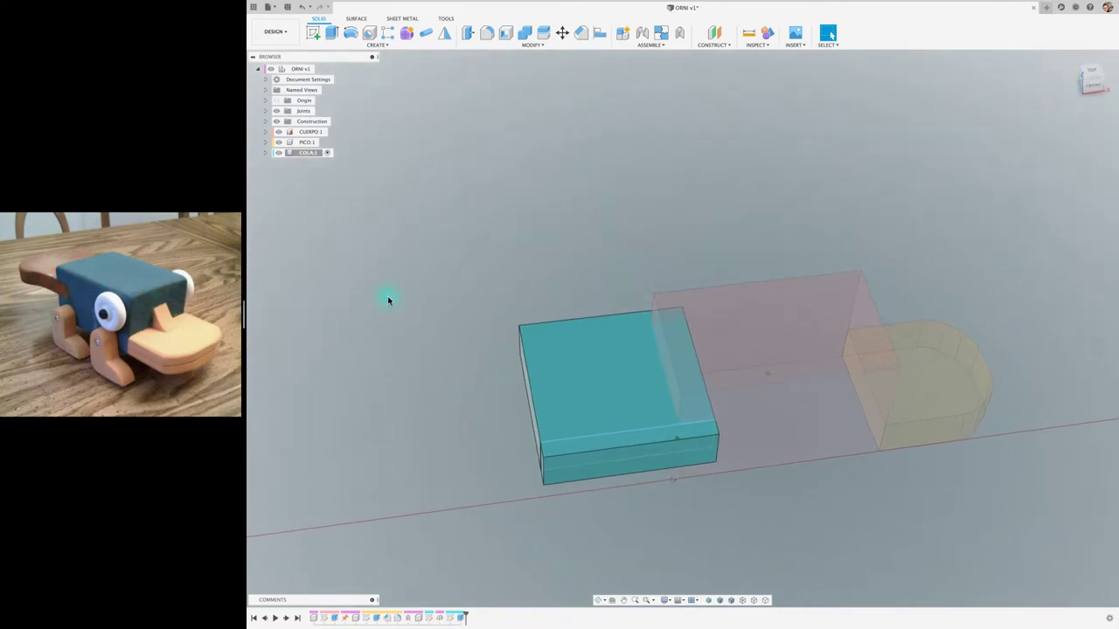
click(1091, 72)
click(320, 33)
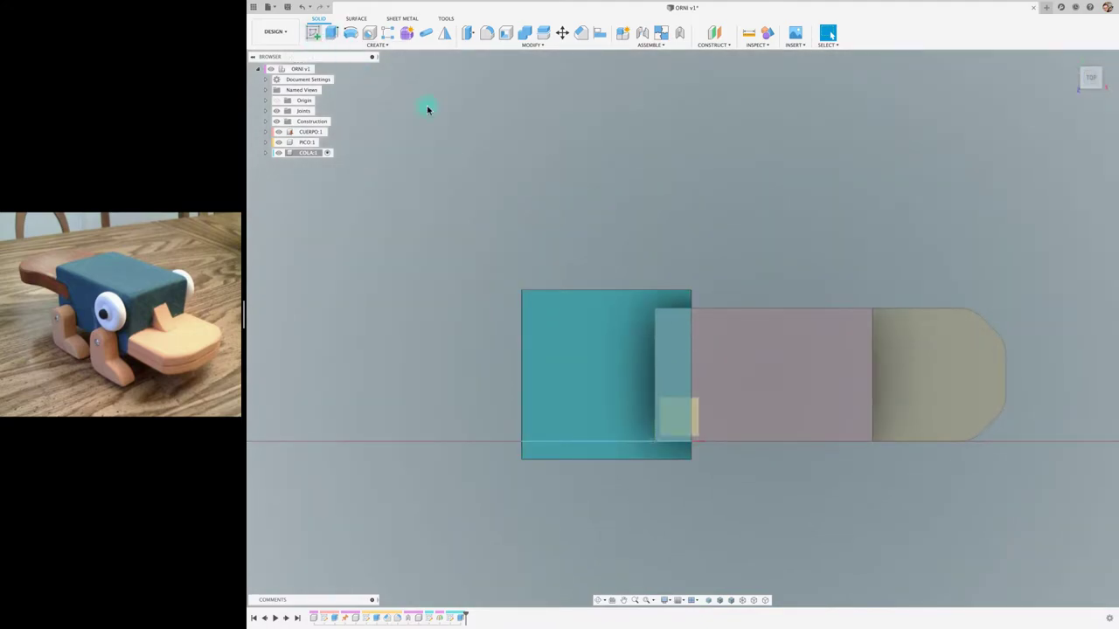
click(585, 378)
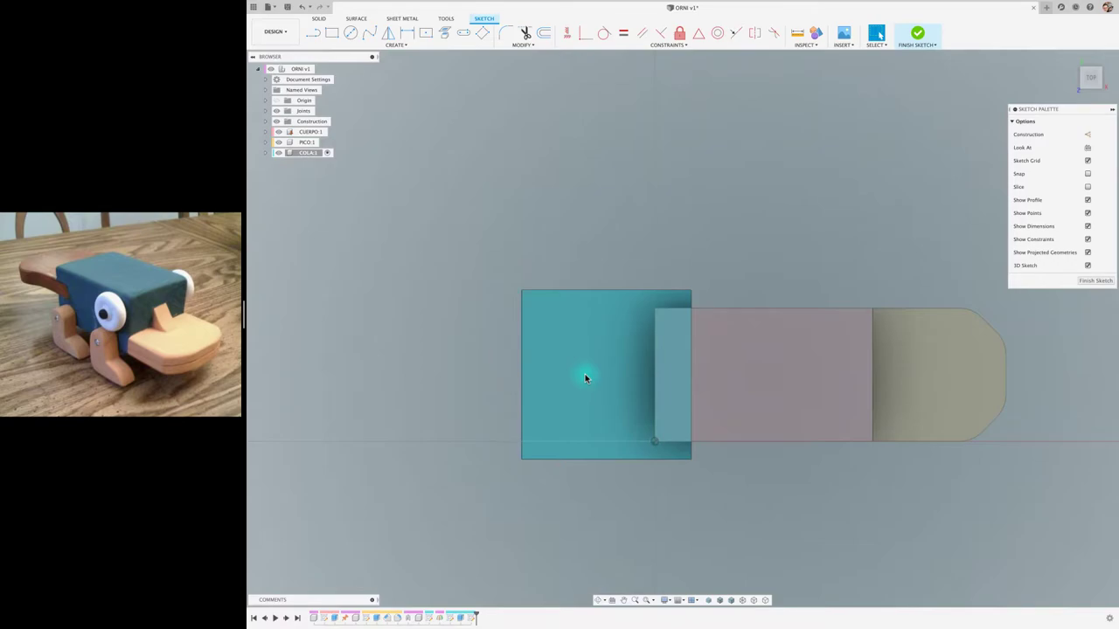
Draw a 98.6 mm horizontal construction line across the tail into the body
key(l)
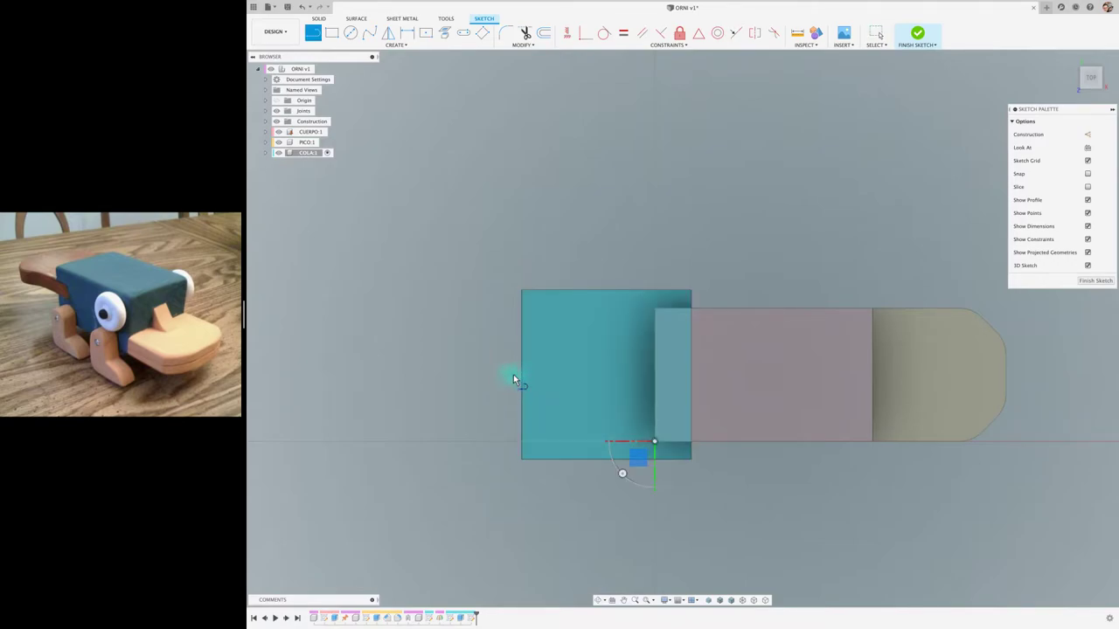
click(483, 374)
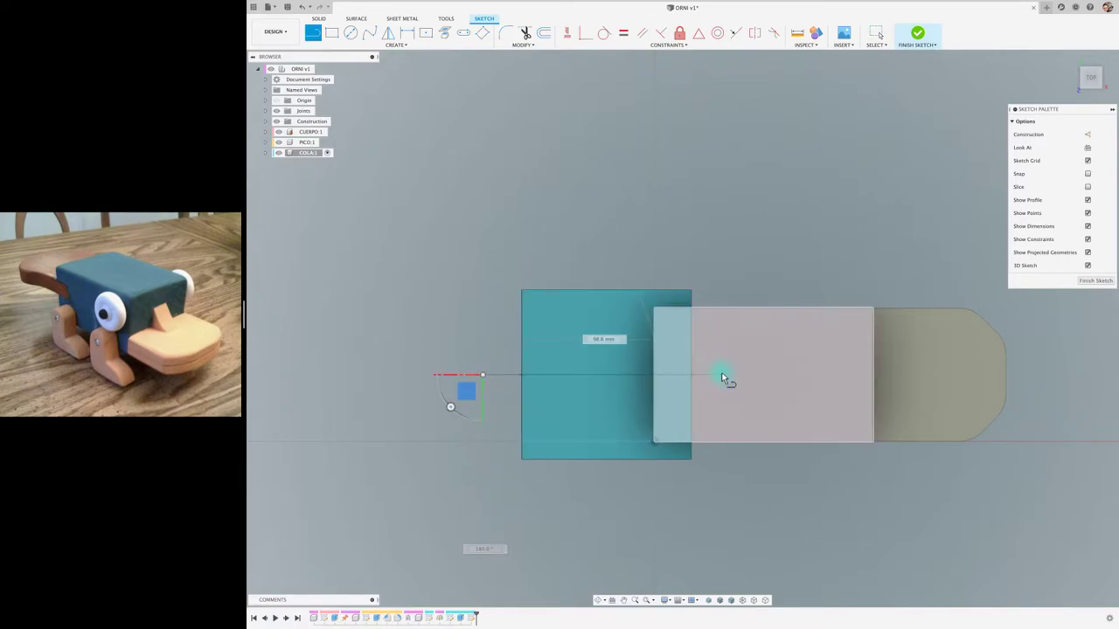
click(723, 376)
key(Escape)
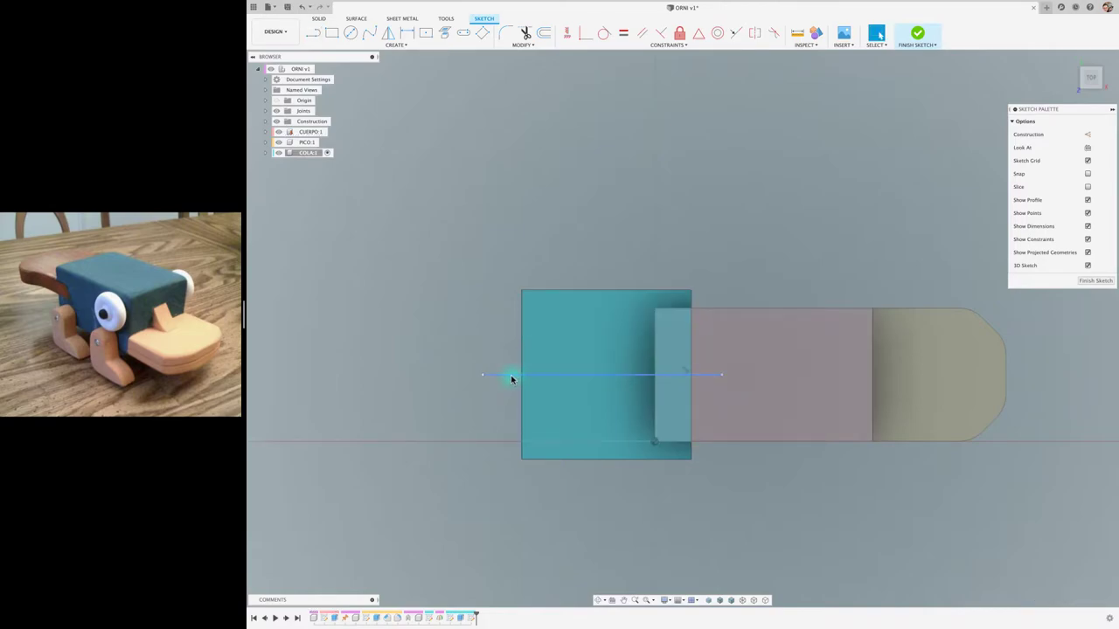
click(512, 376)
click(1088, 135)
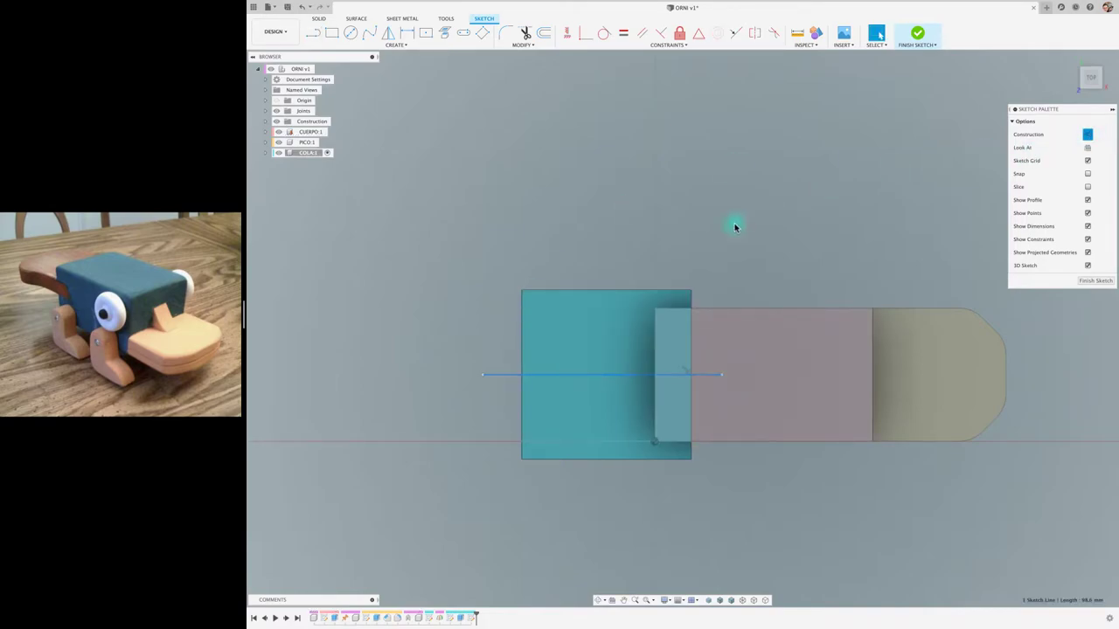
scroll(690, 471, up, 1)
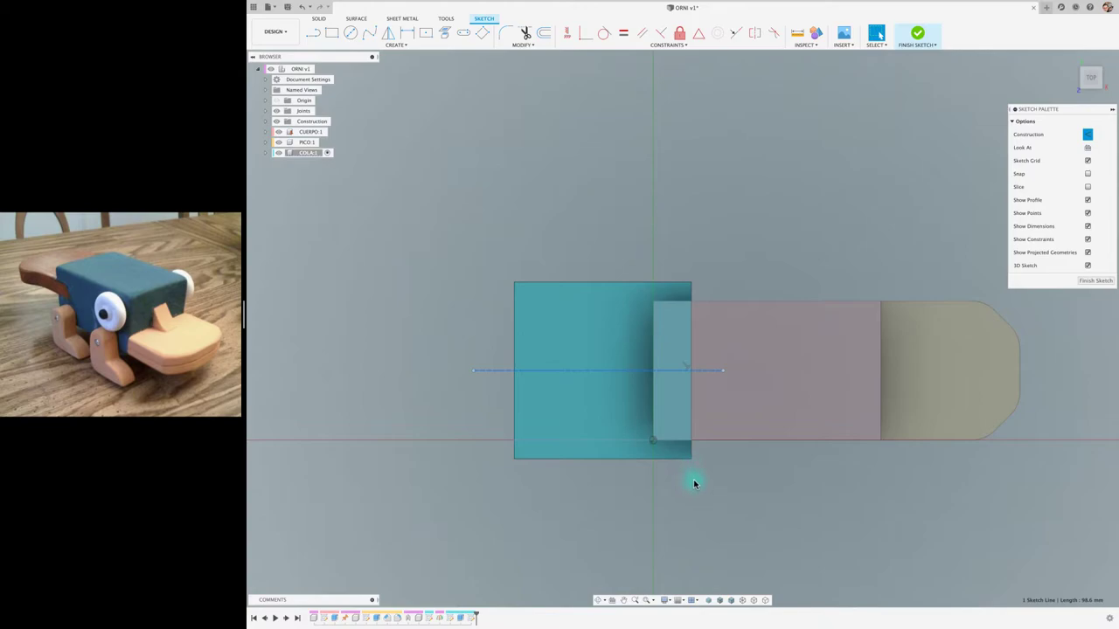
Project the pink body's top and bottom long edges into the sketch
key(p)
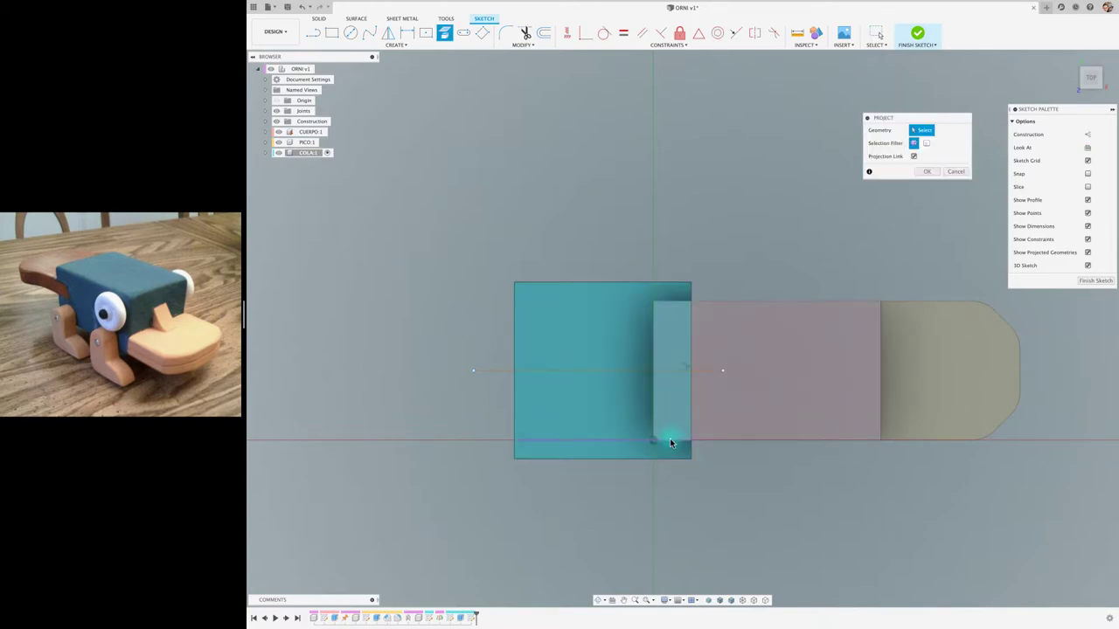
click(669, 441)
click(682, 302)
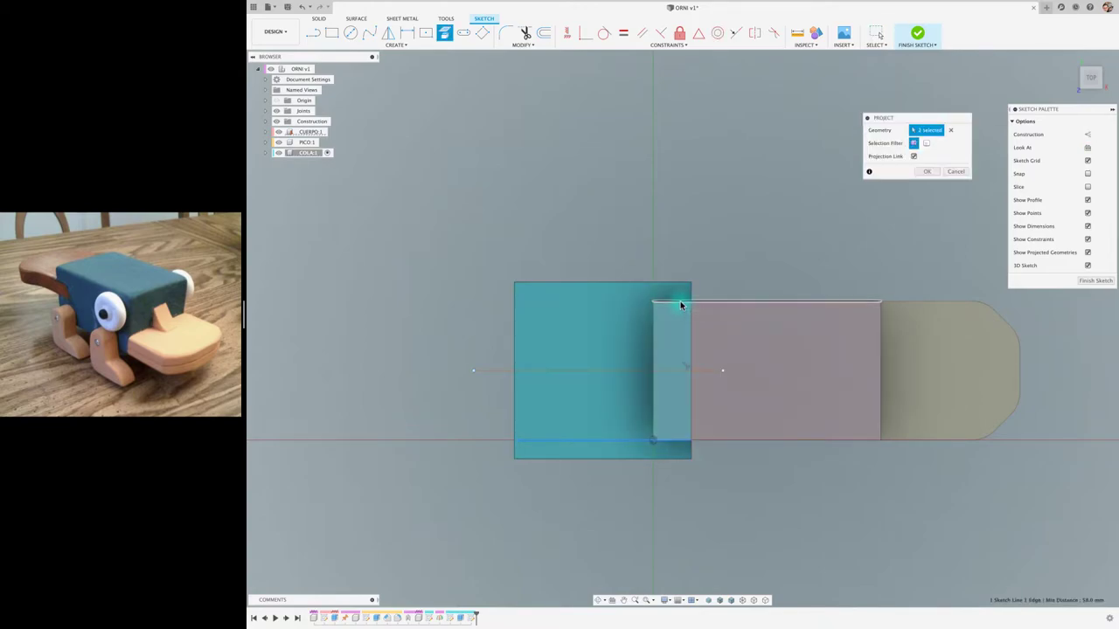
click(927, 172)
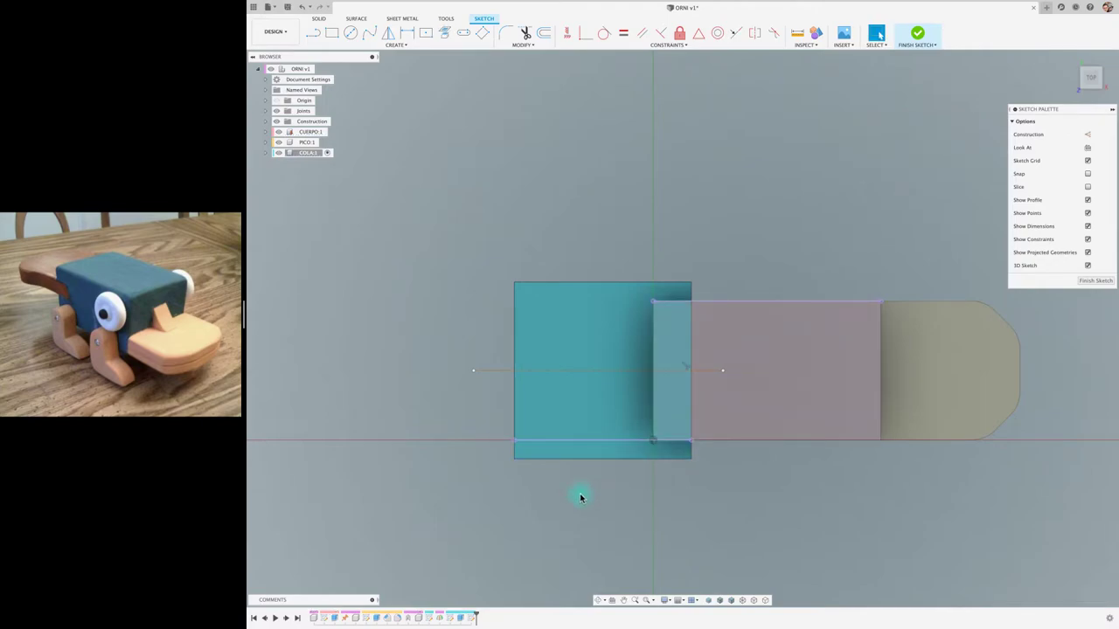
Draw a vertical line across the slab and dimension it 20 mm from the left edge
scroll(580, 493, up, 3)
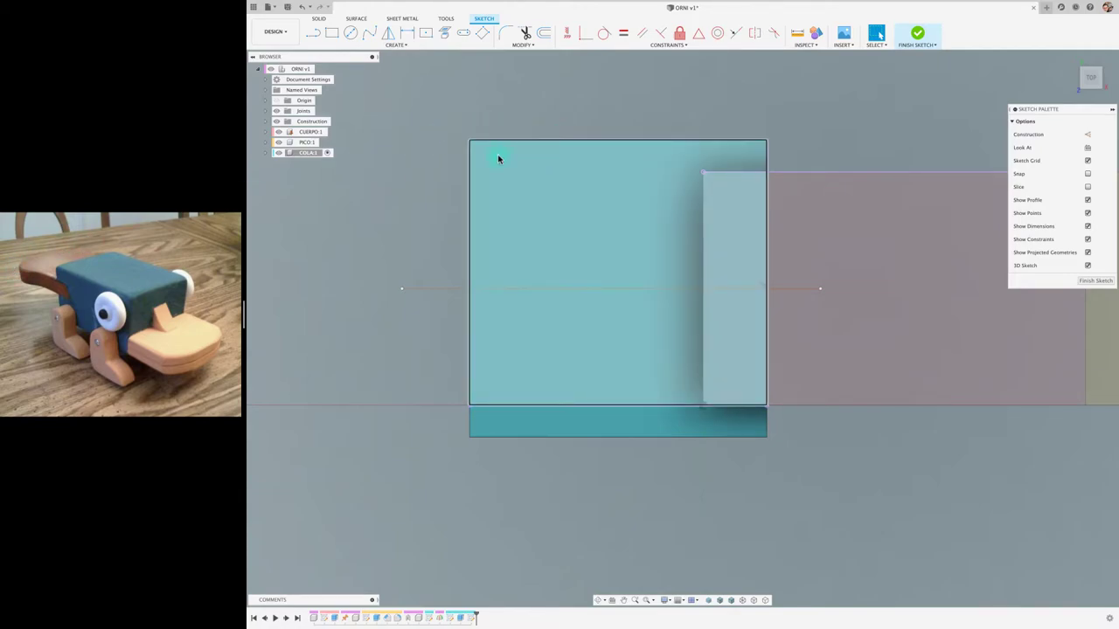
click(313, 33)
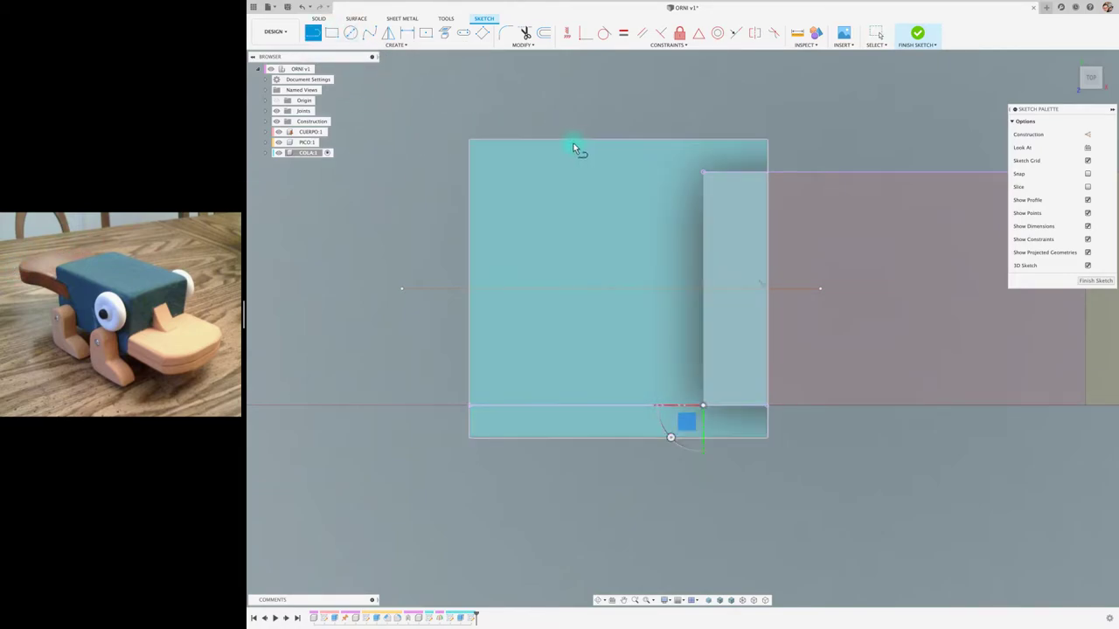
click(568, 139)
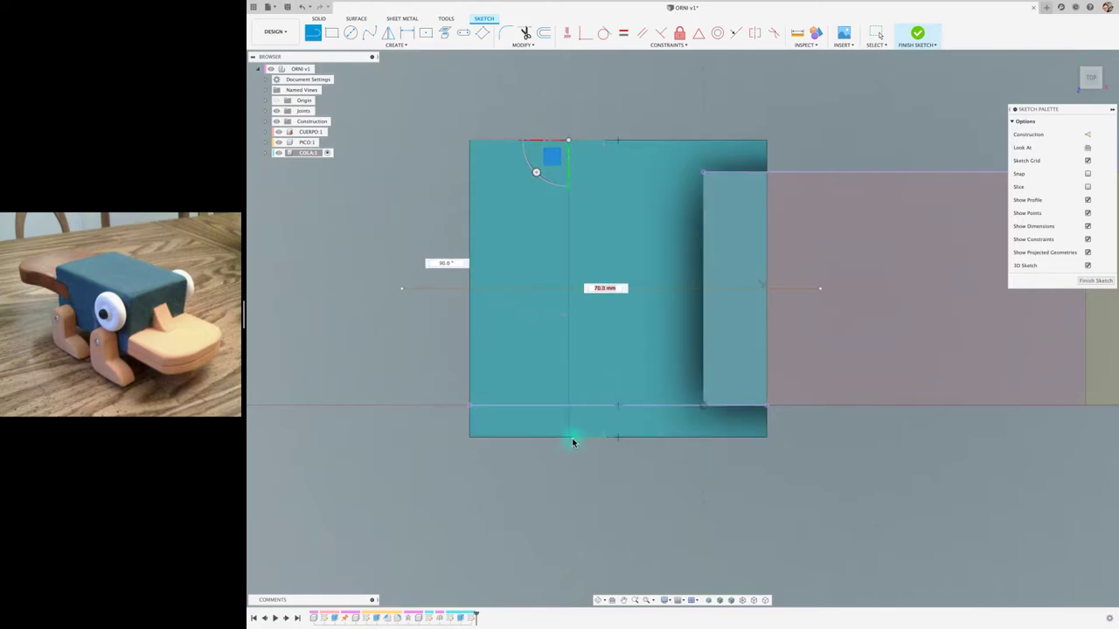
click(572, 437)
key(Escape)
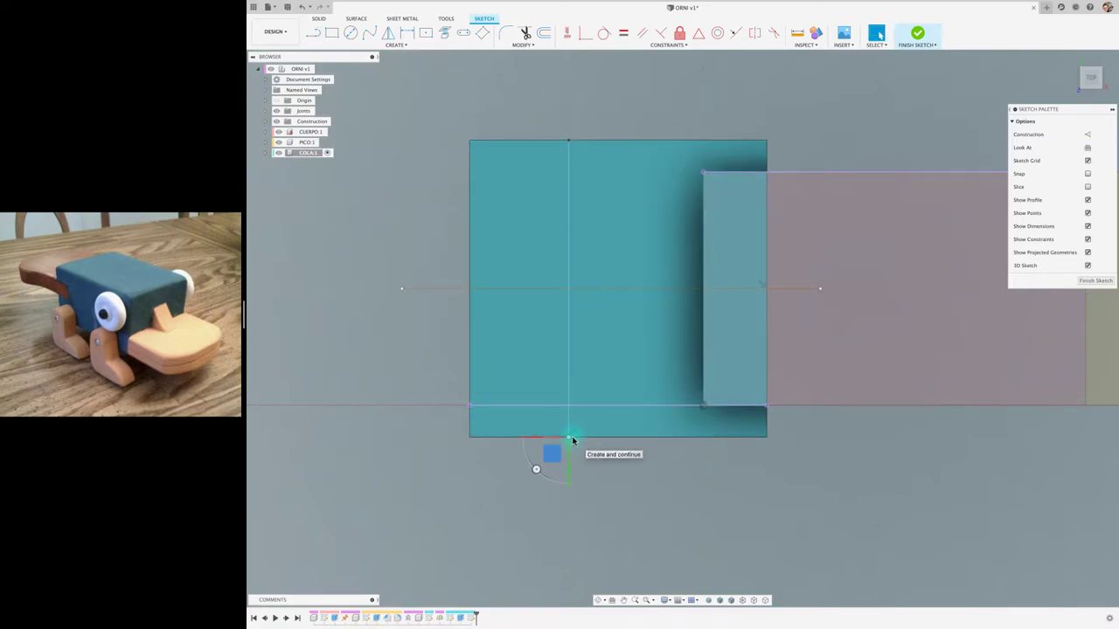
key(d)
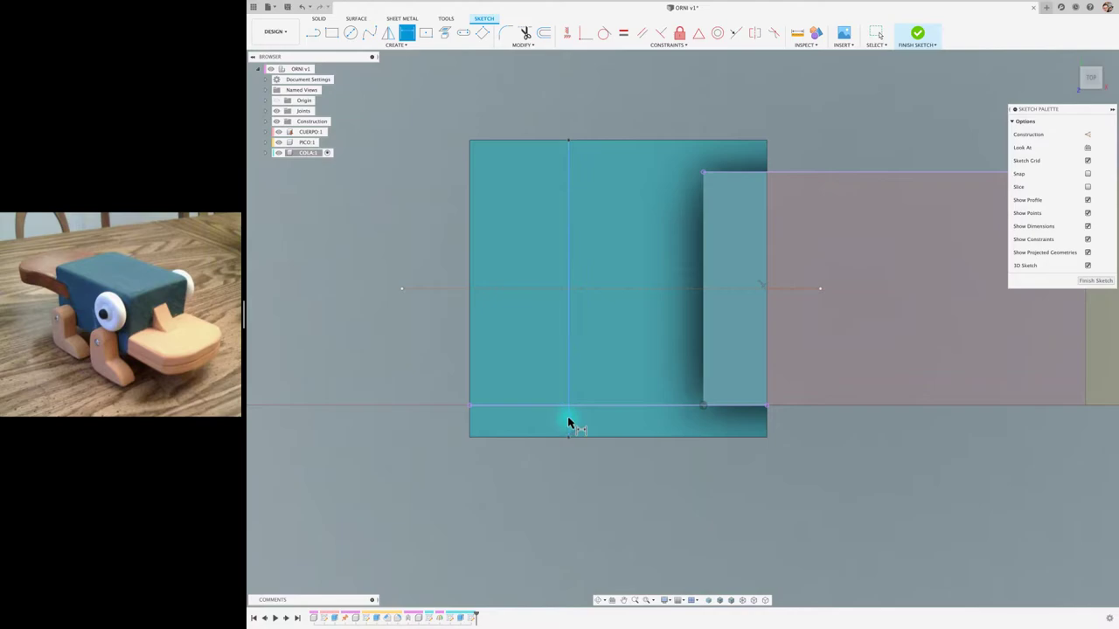
click(470, 431)
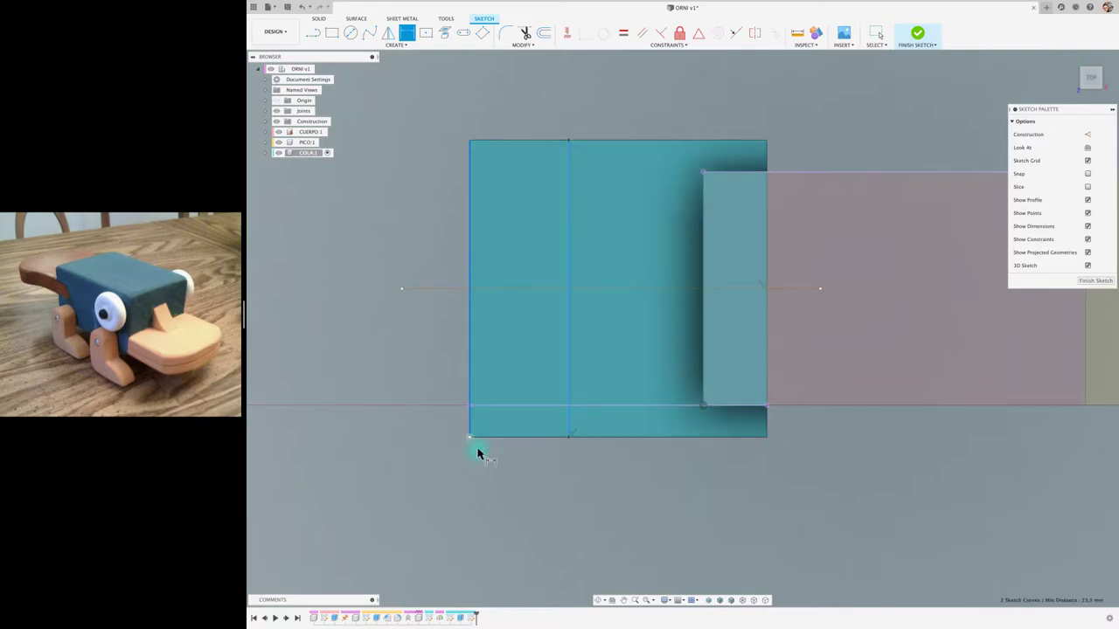
click(519, 499)
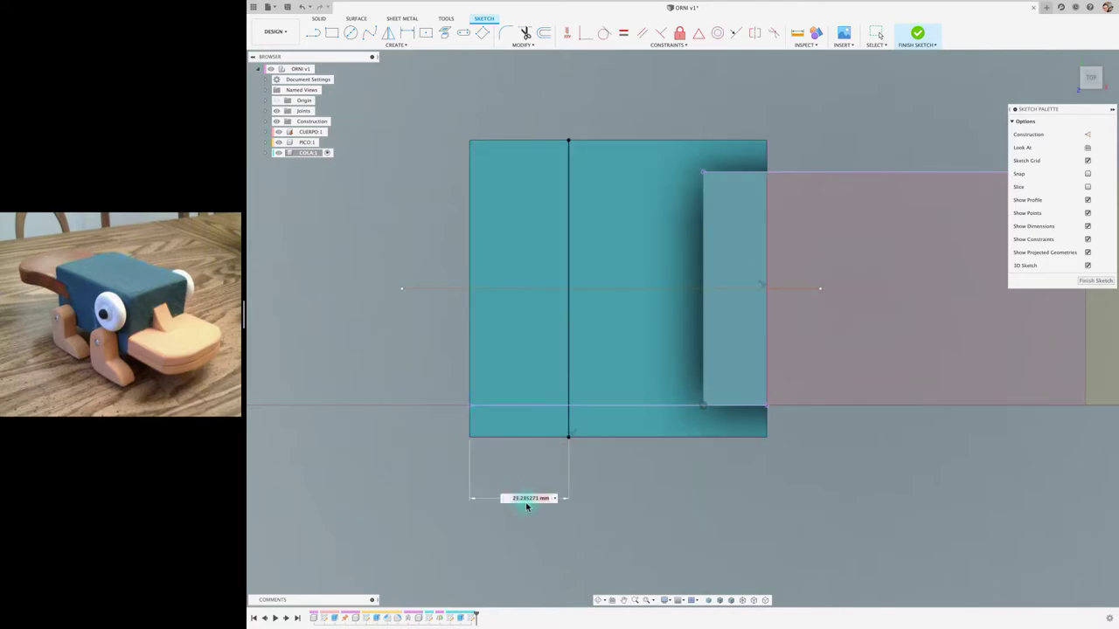
text(20)
key(Return)
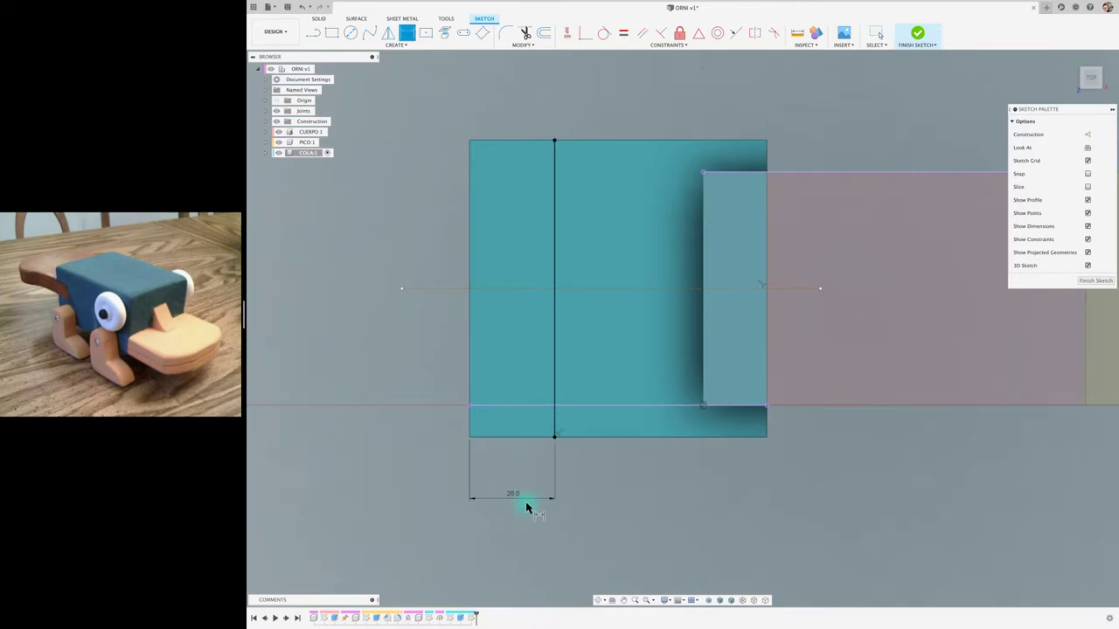
Convert the 20 mm vertical line into construction geometry
click(556, 337)
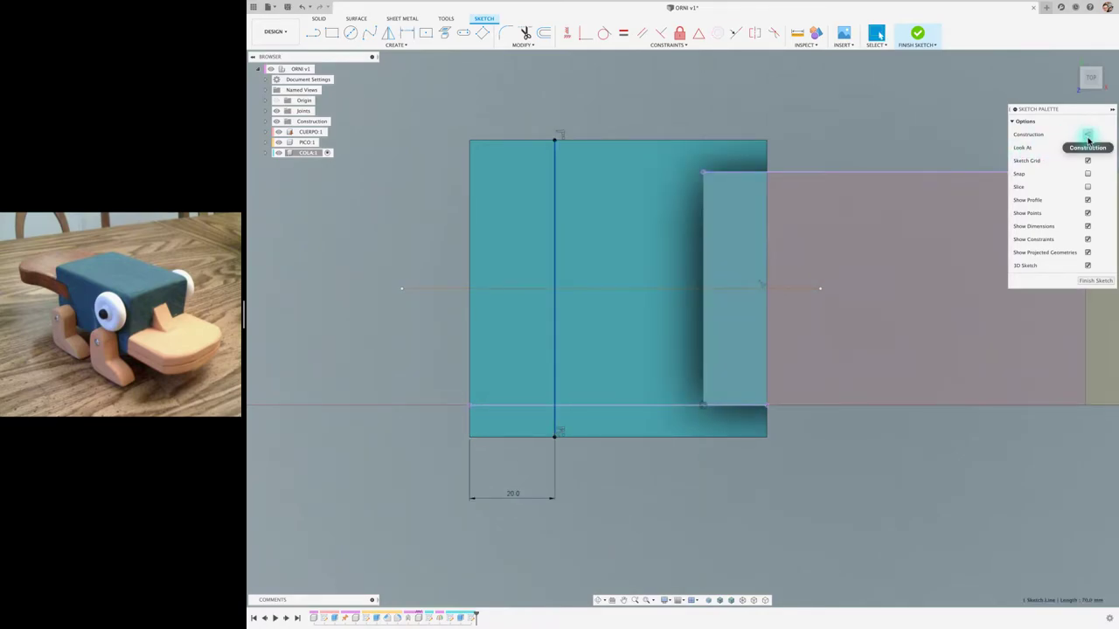
click(1087, 135)
click(404, 44)
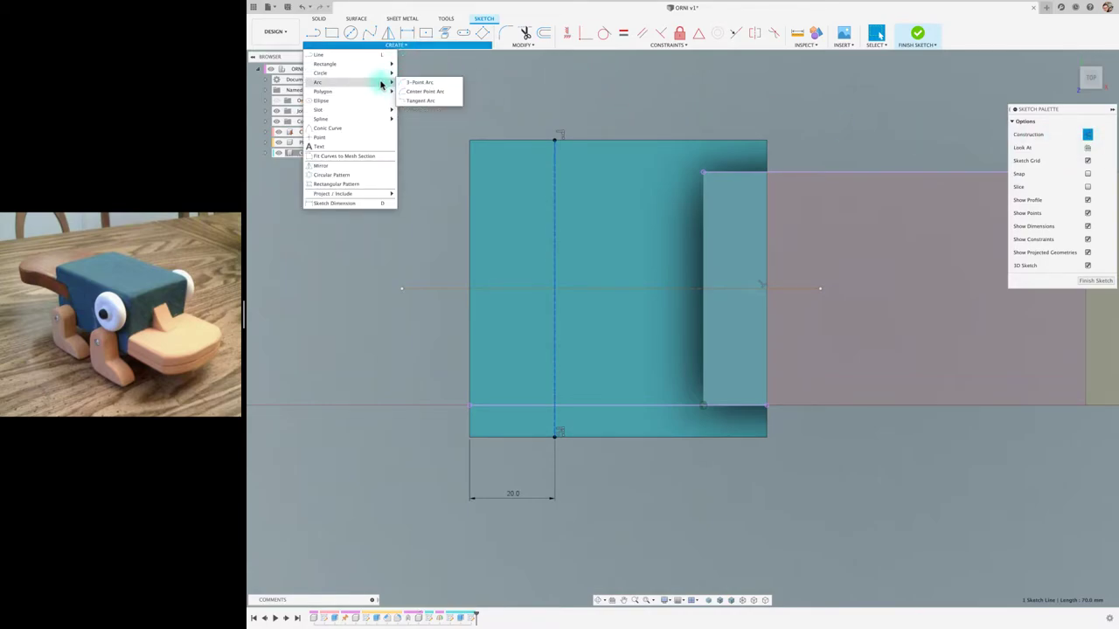
mouse_move(350, 82)
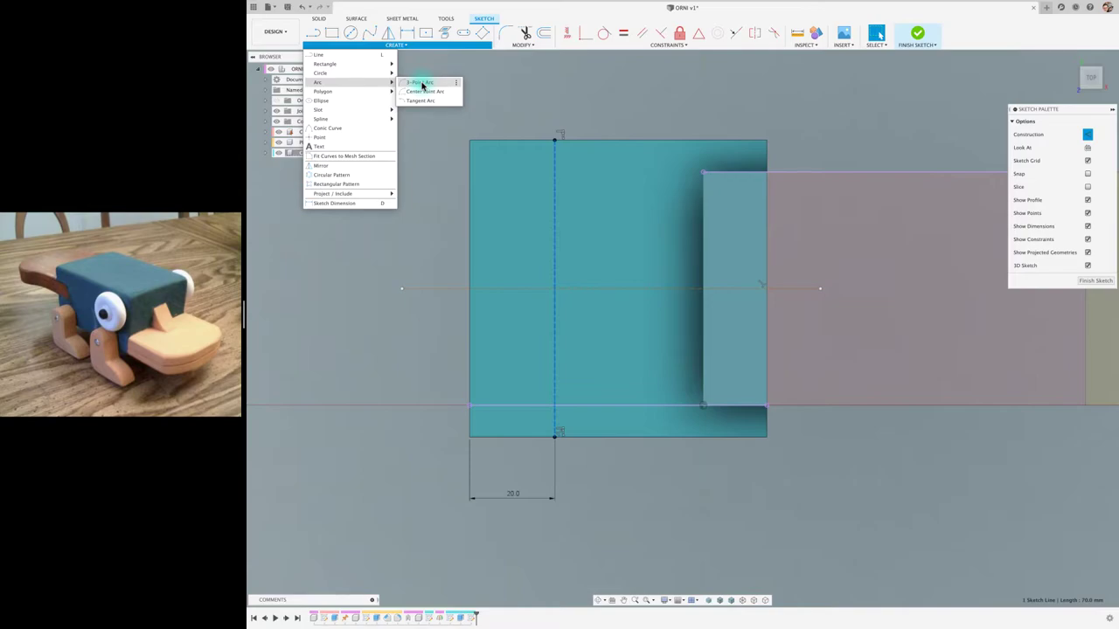
Draw a three-point arc between the centre line's ends, bulging out to the slab's left edge
click(422, 85)
click(554, 140)
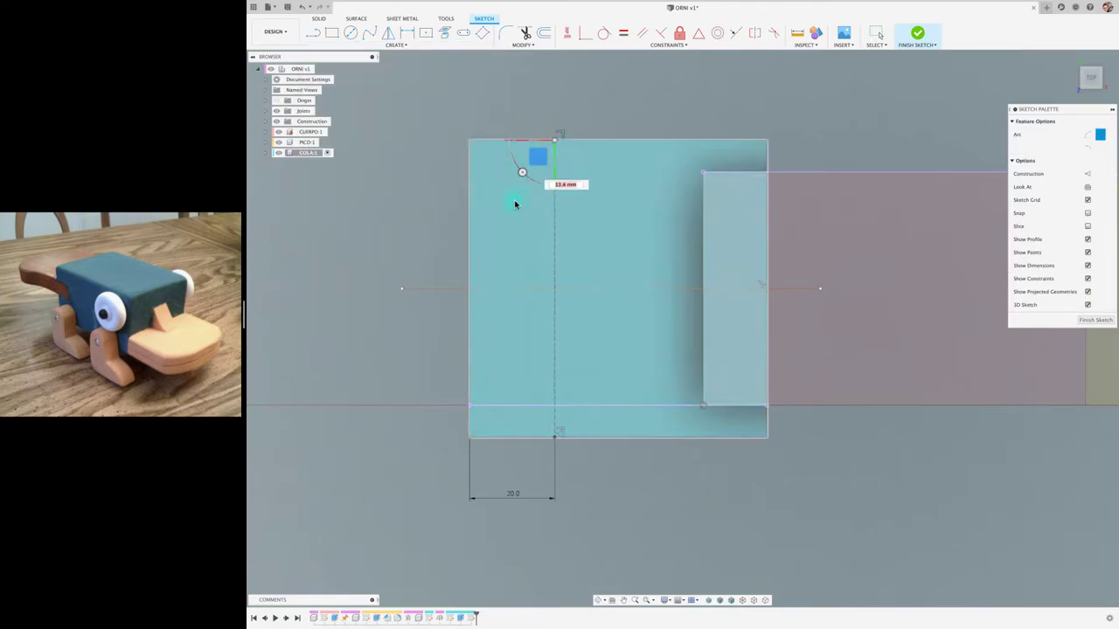
click(469, 289)
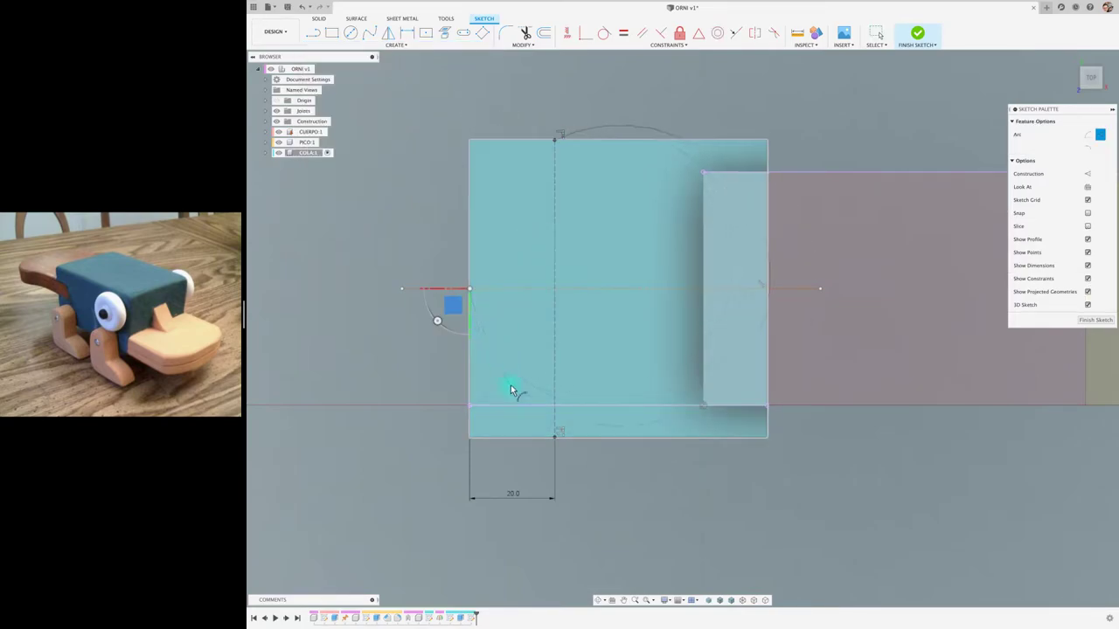
key(Escape)
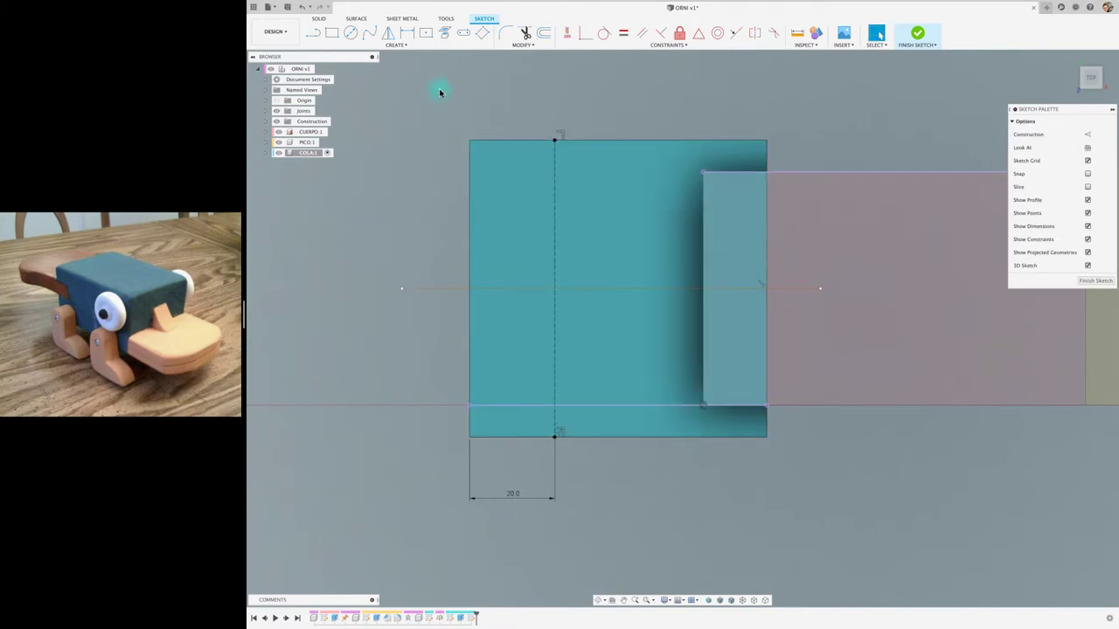
click(398, 44)
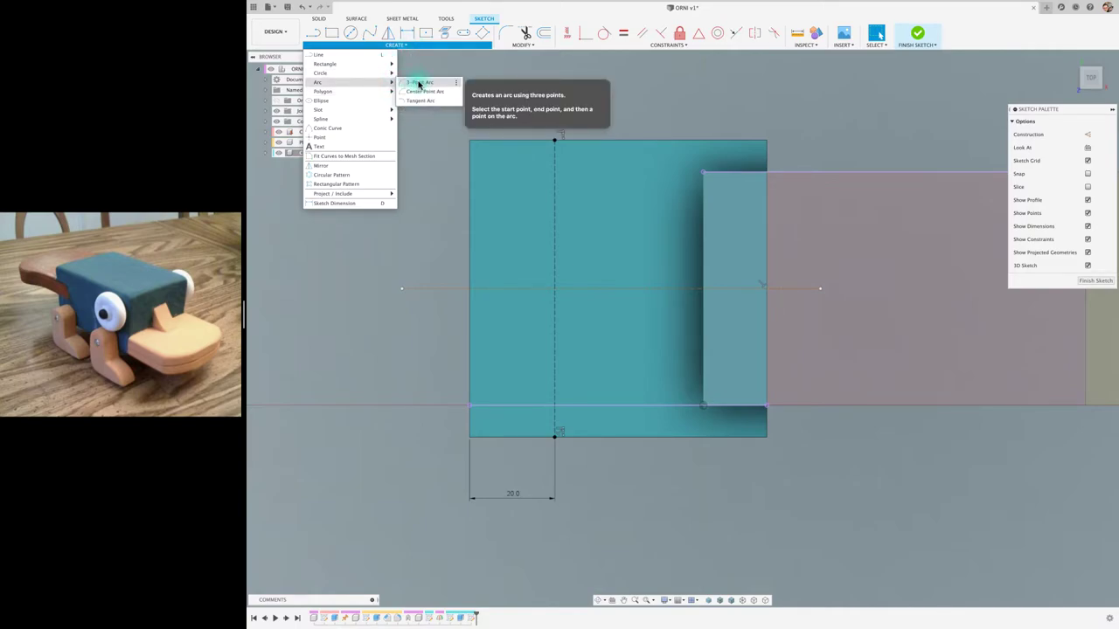
click(418, 83)
click(554, 140)
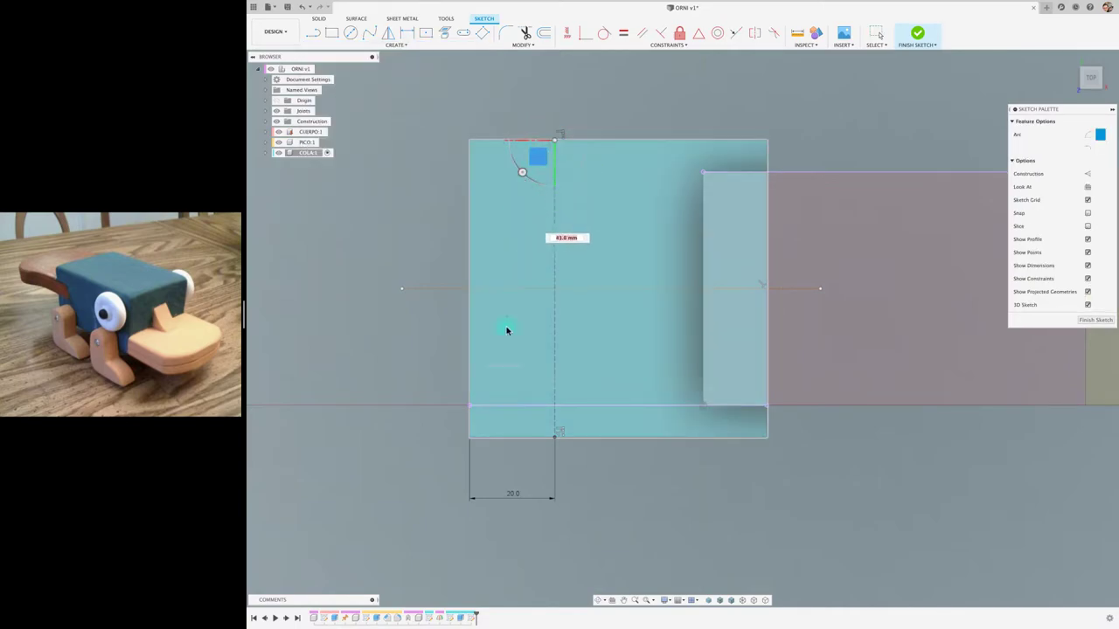
click(554, 437)
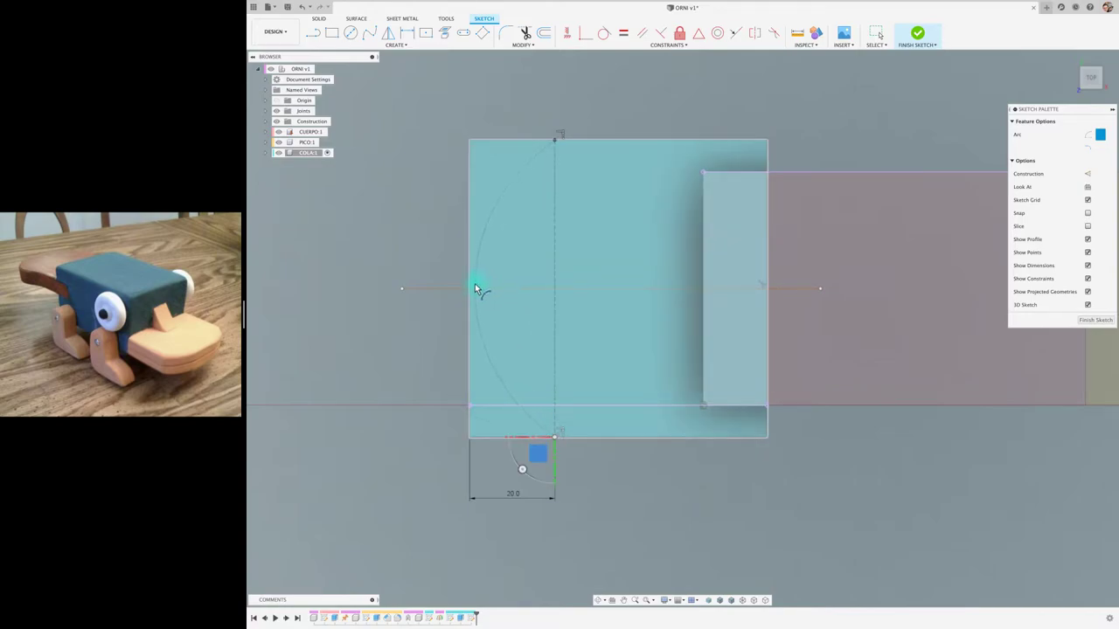
click(470, 289)
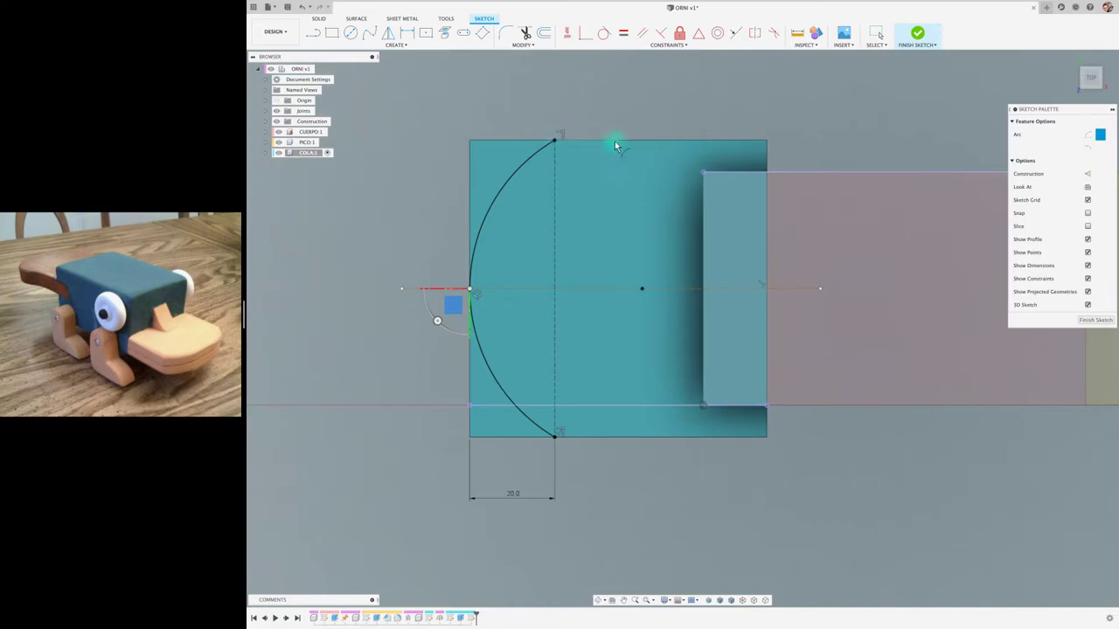
Draw a short straight line from the body edge, then a slanted line to the arc's top
click(314, 35)
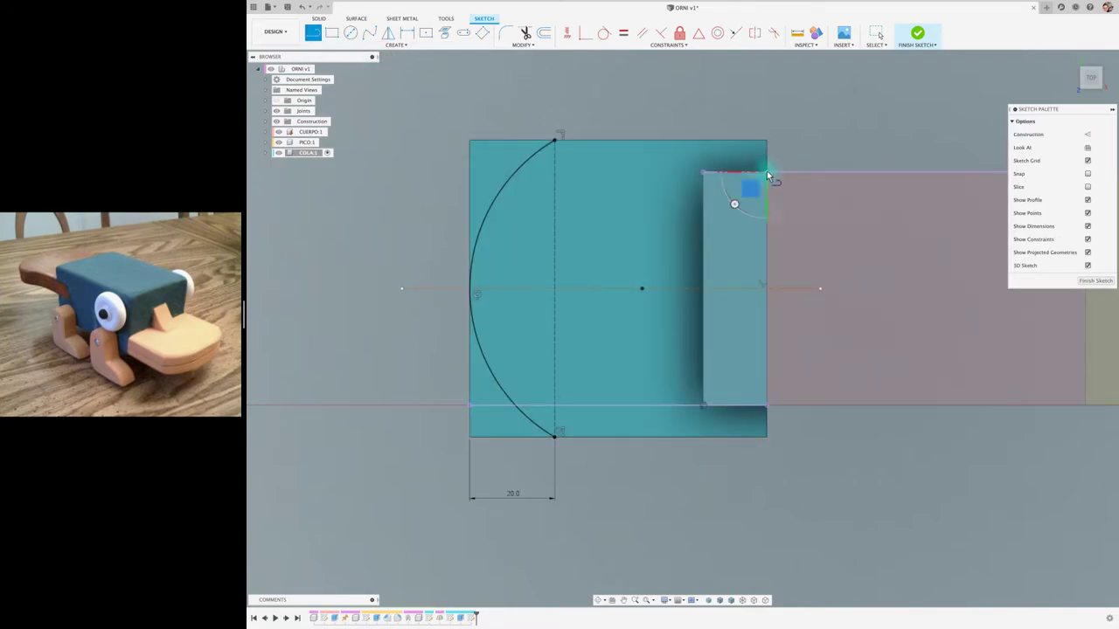
click(767, 172)
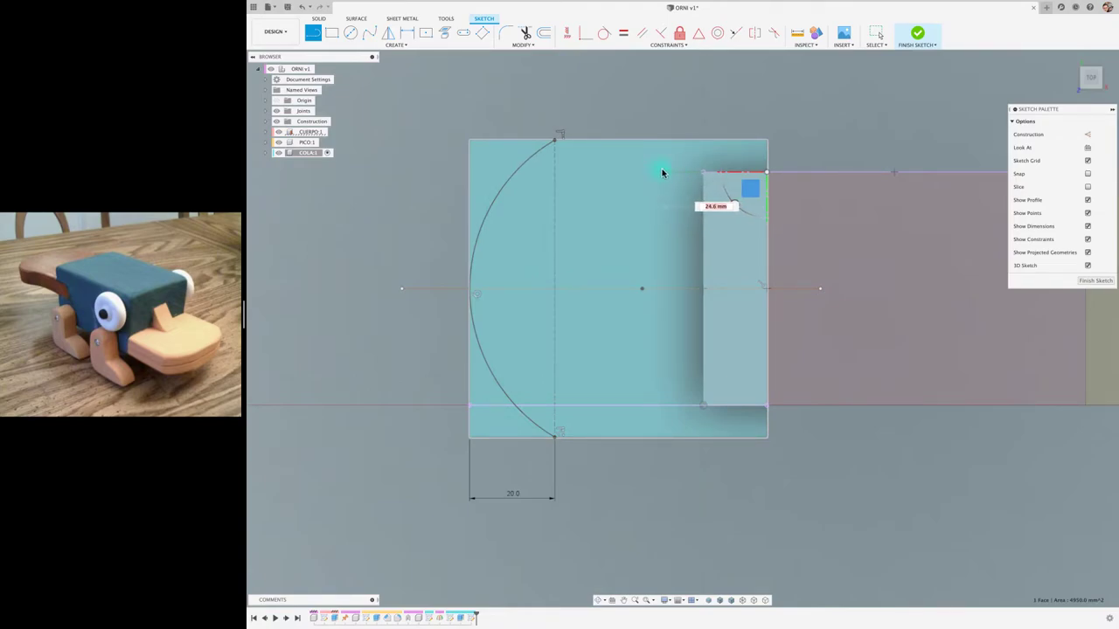
click(661, 173)
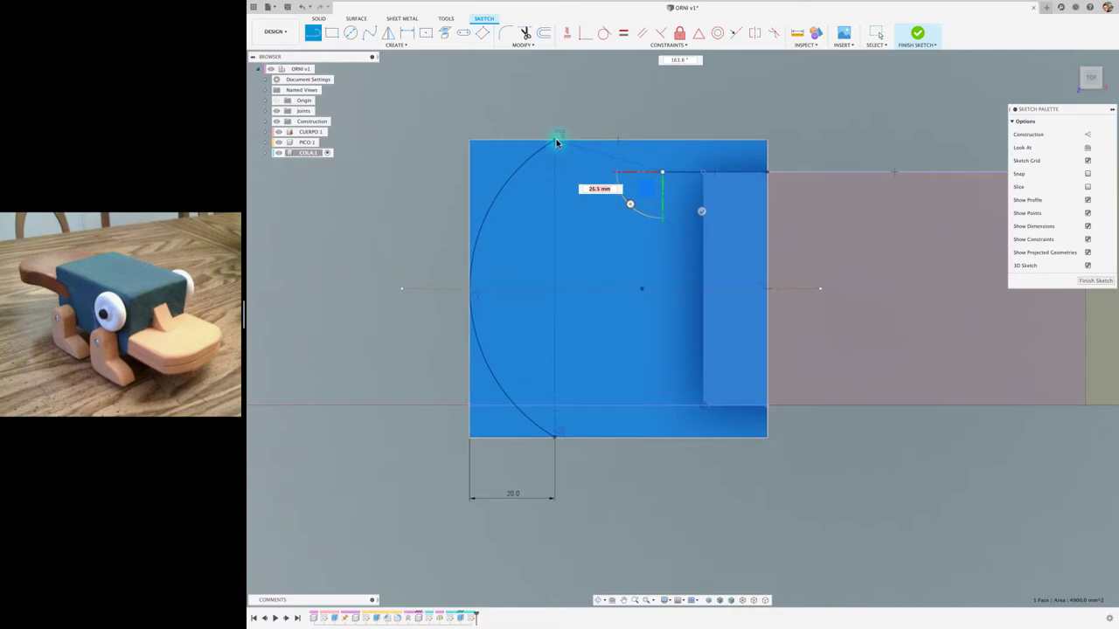
click(556, 141)
key(Escape)
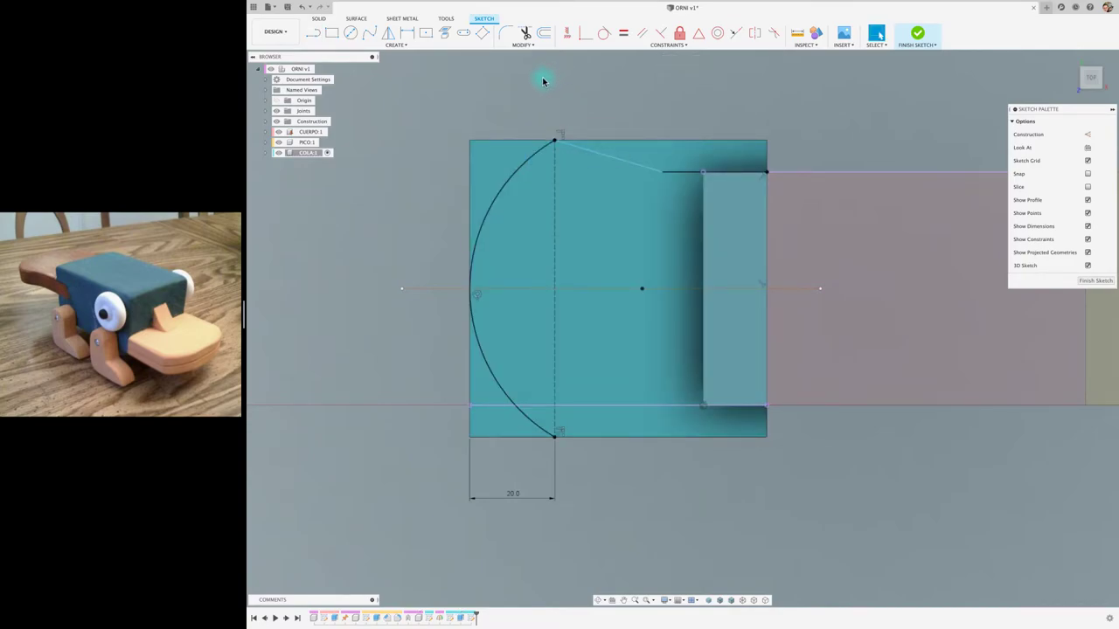
click(506, 32)
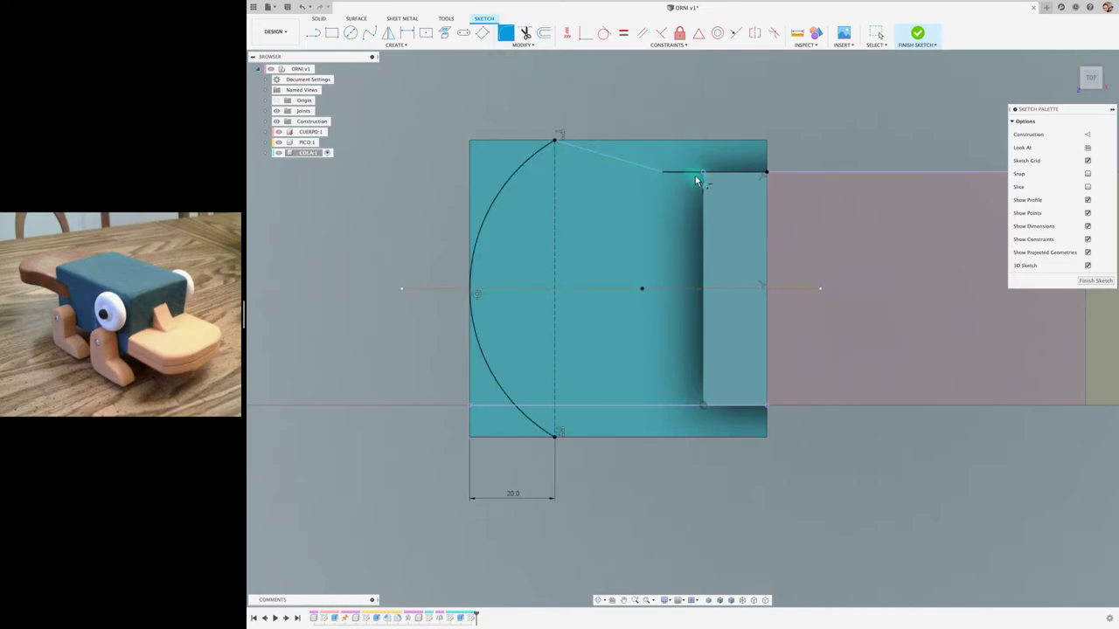
Mirror the slanted and short neck lines across the horizontal centre line
click(388, 32)
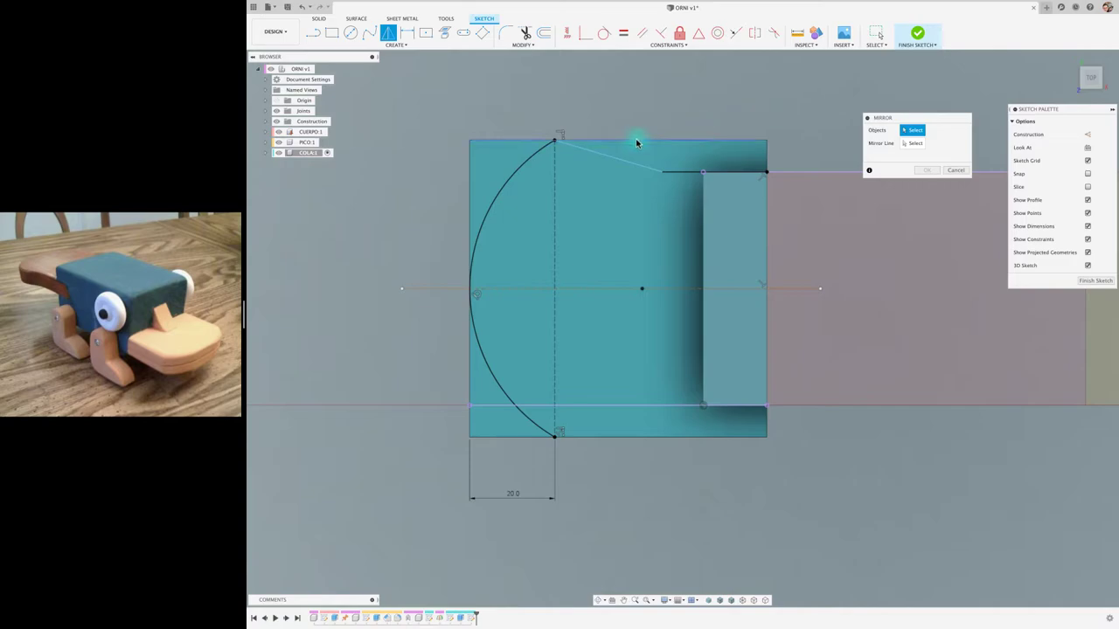
click(647, 169)
click(680, 171)
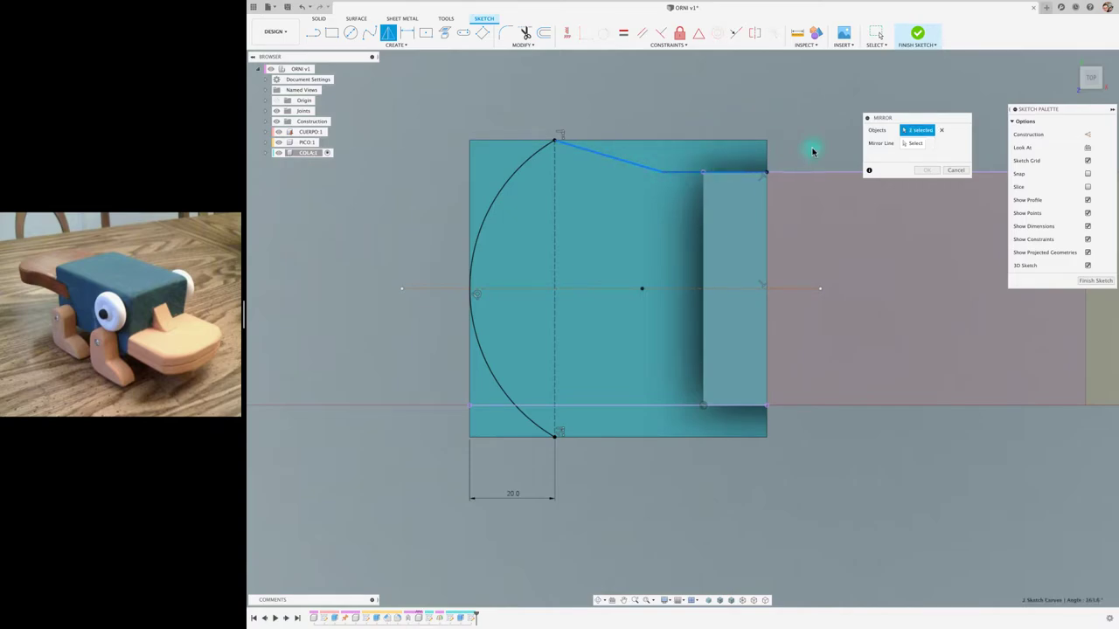
click(905, 144)
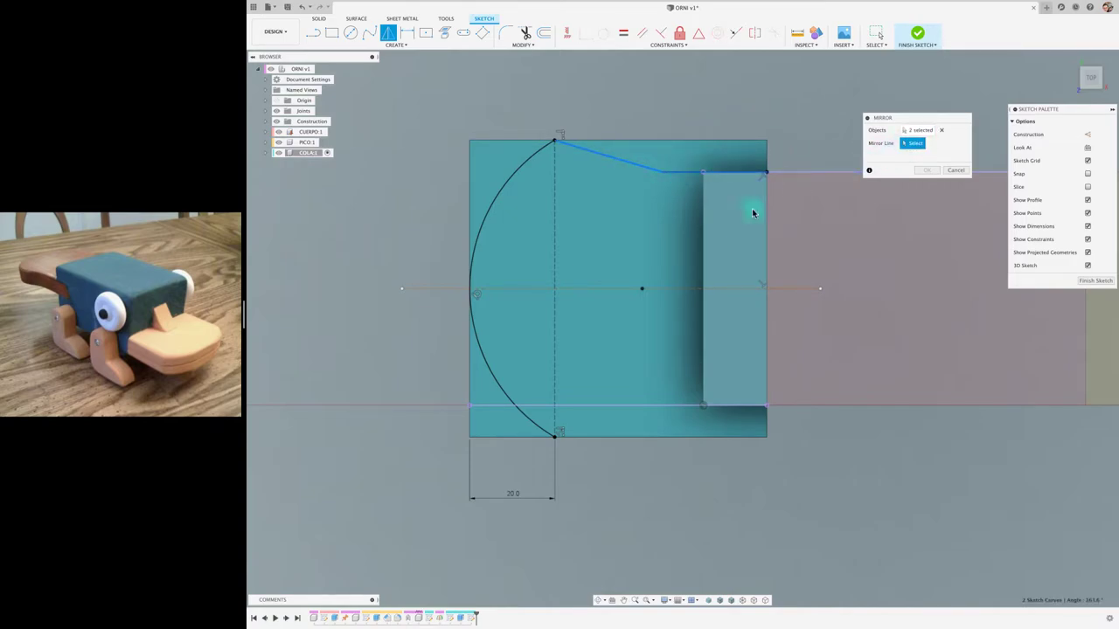
click(680, 289)
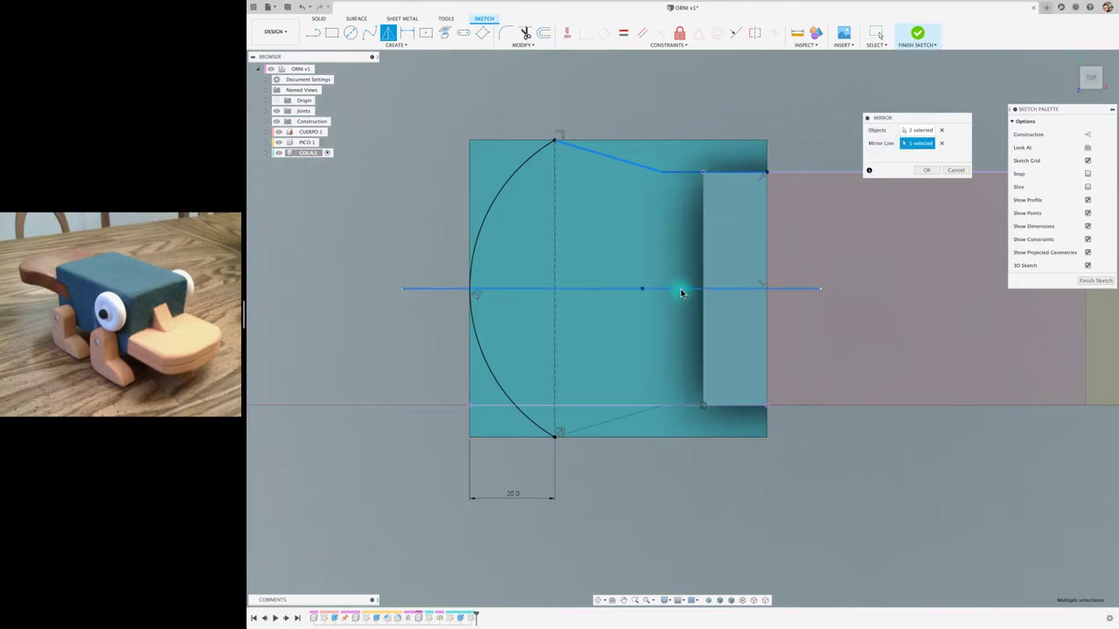
click(926, 170)
key(F6)
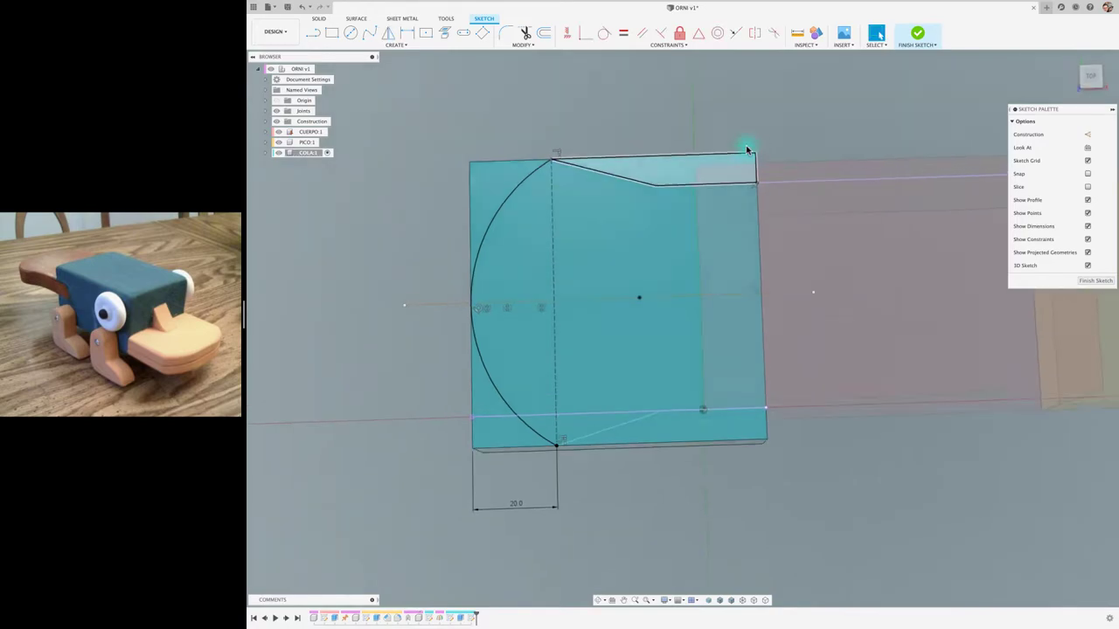
Extrude-cut the four regions outside the paddle outline down by -18 mm
key(e)
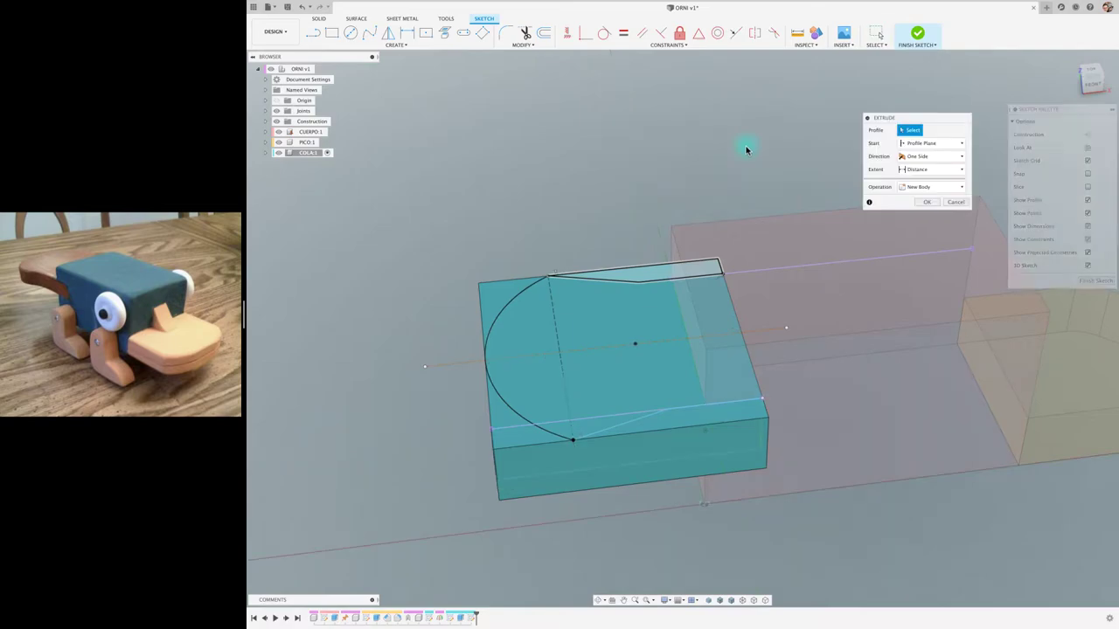
click(684, 426)
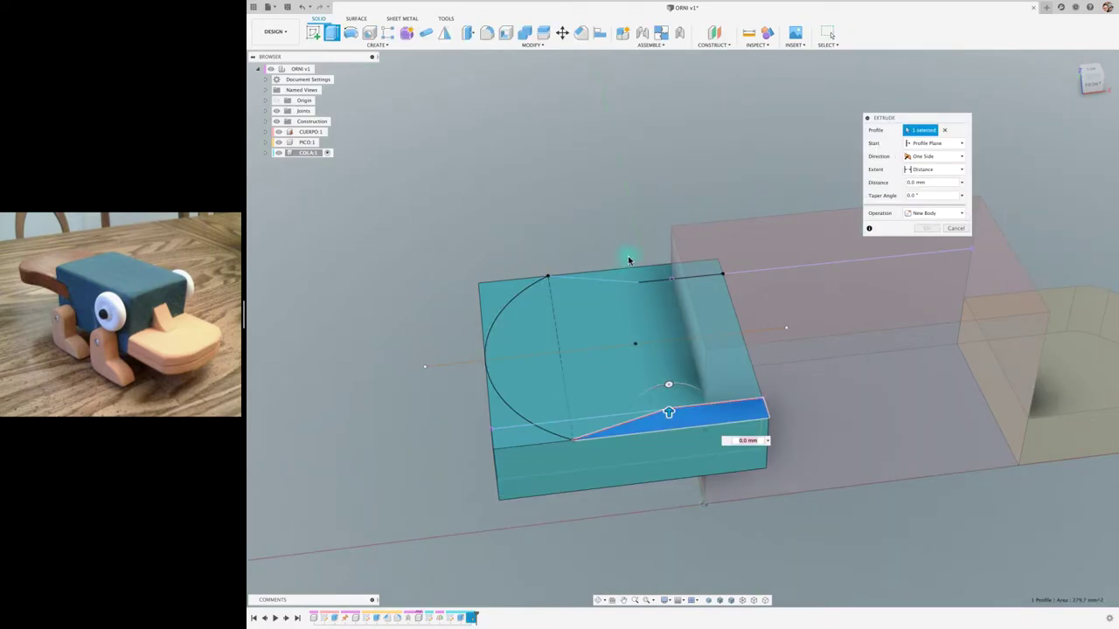
click(630, 273)
click(504, 296)
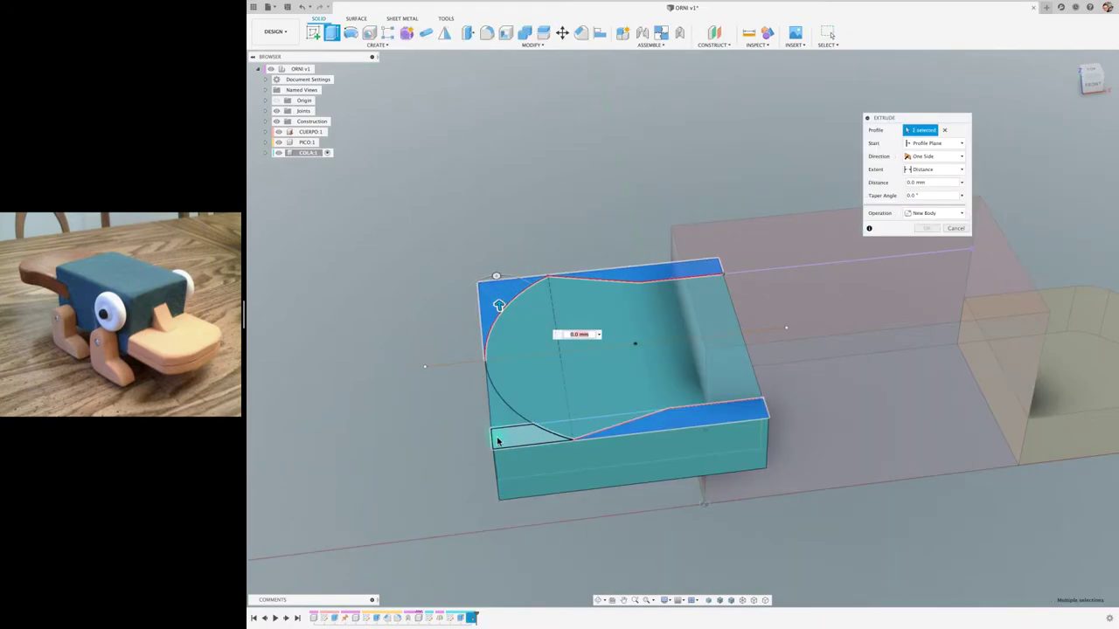
click(513, 420)
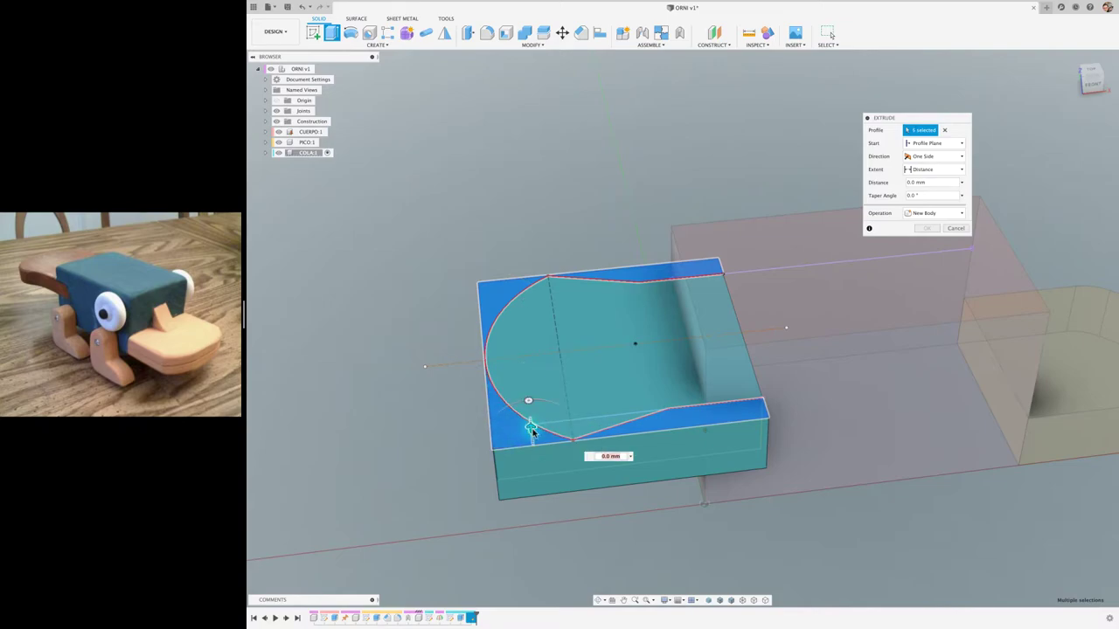
drag(529, 426, 538, 495)
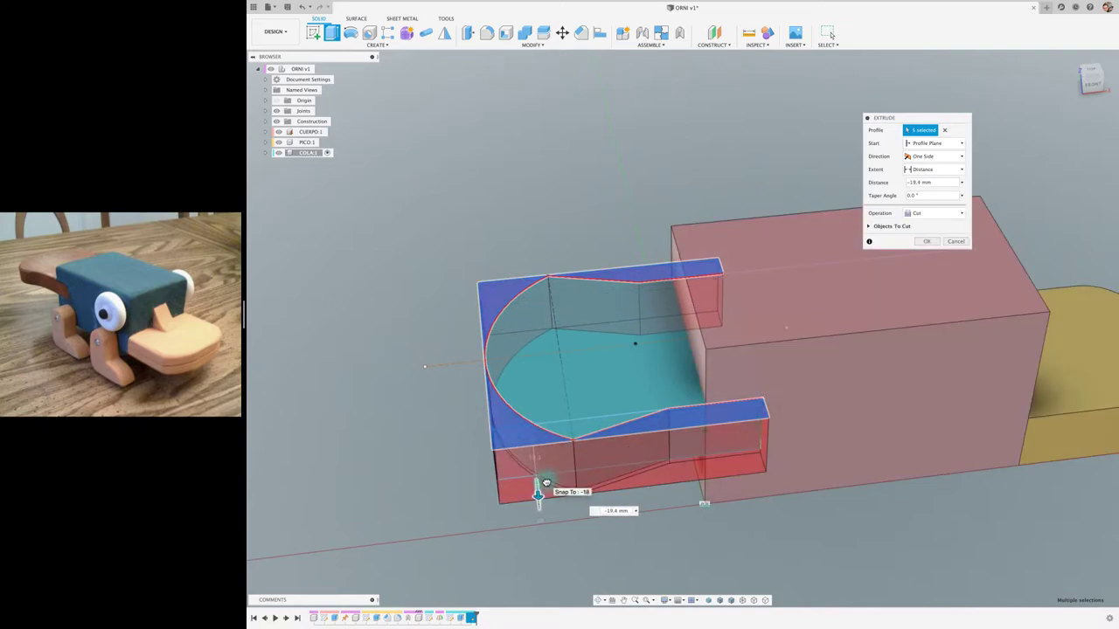
shift+middle_drag(537, 481, 599, 500)
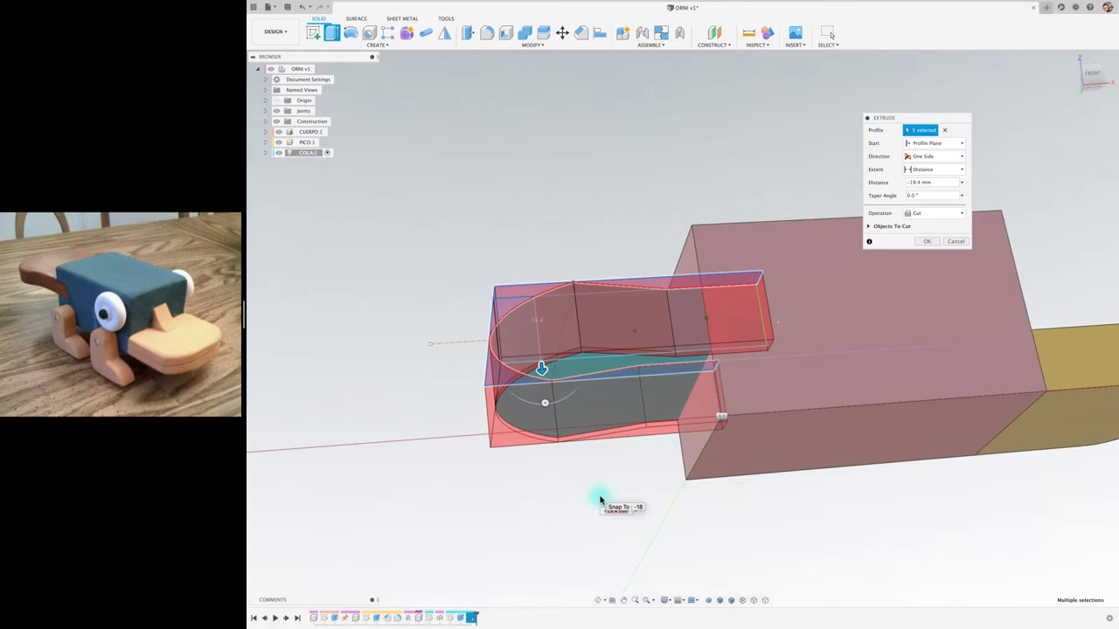
text(-20)
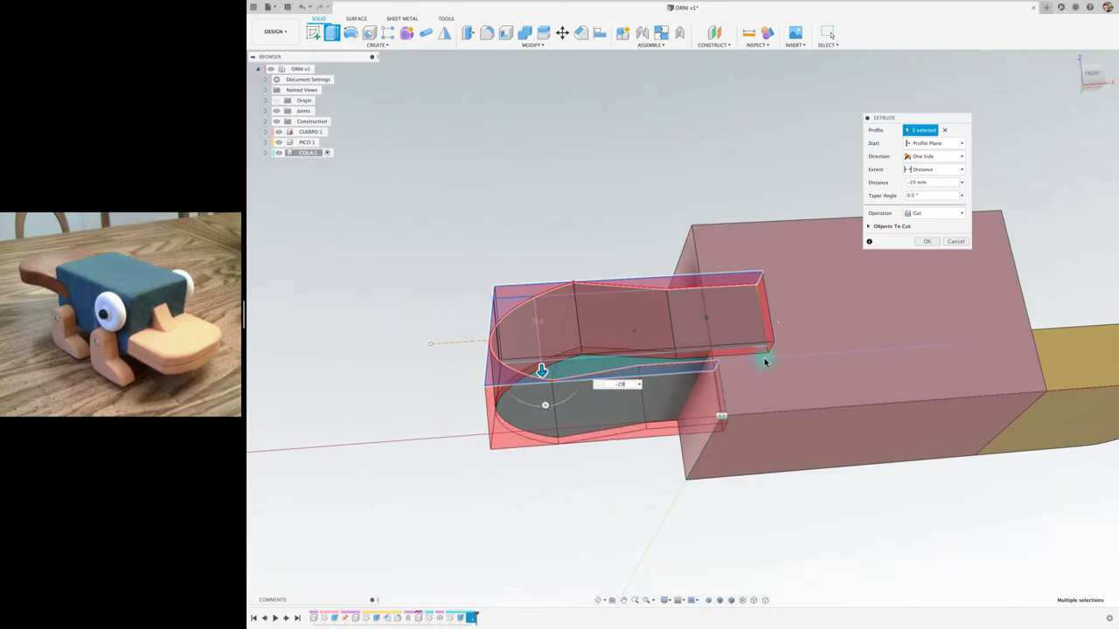
mouse_move(762, 356)
shift+middle_down()
mouse_move(927, 245)
mouse_move(633, 397)
shift+middle_up()
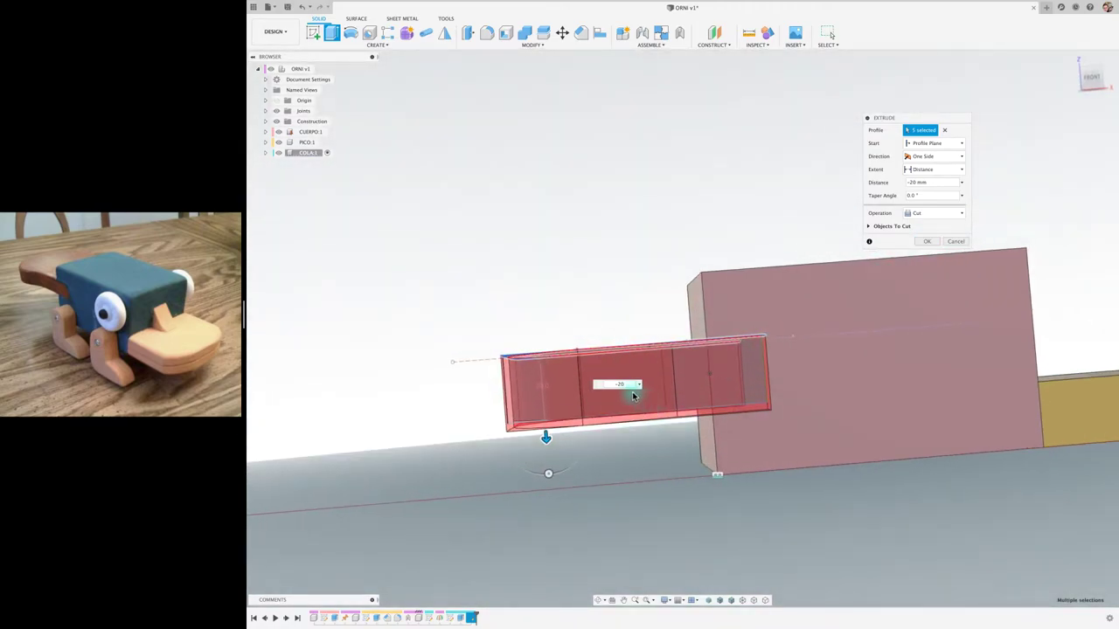
key(BackSpace)
text(-18)
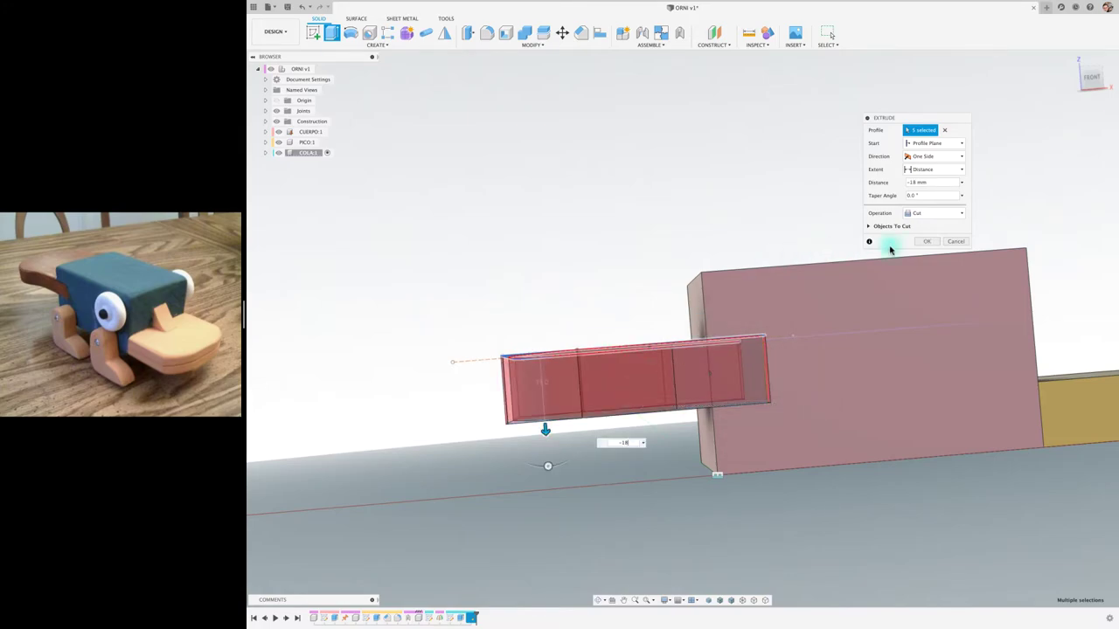
click(927, 241)
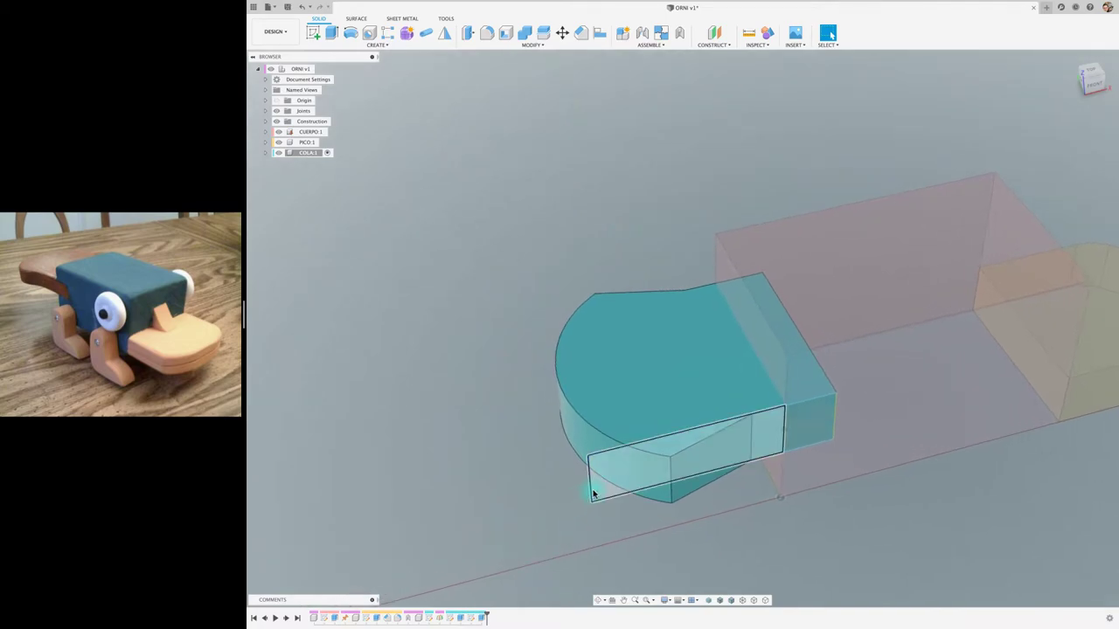
Delete the leftover sketch lines along the tail
key(Delete)
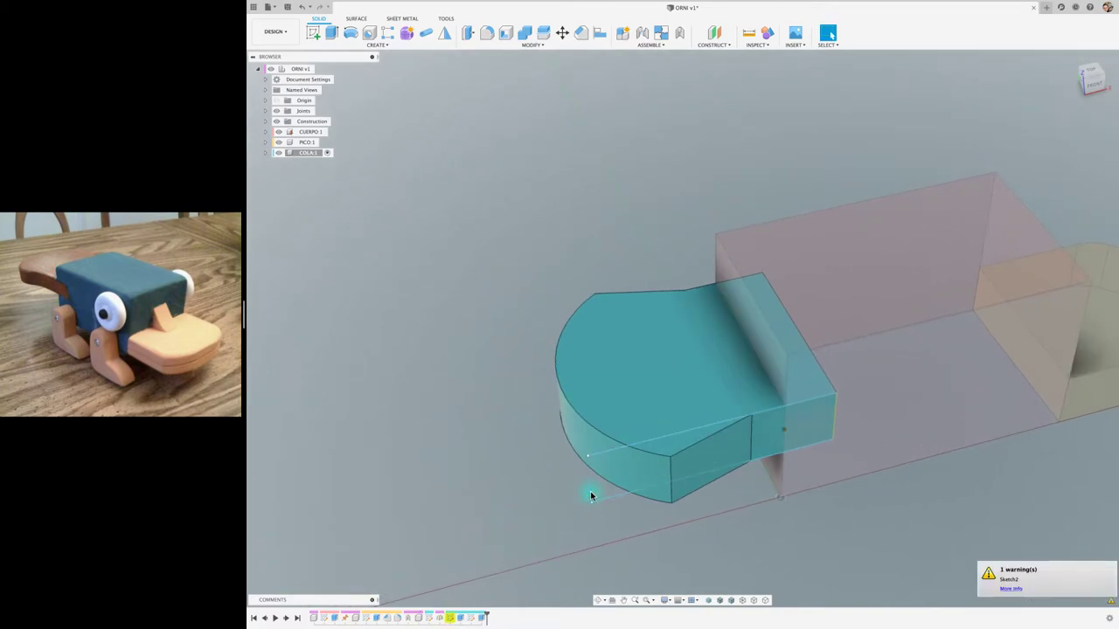
click(614, 502)
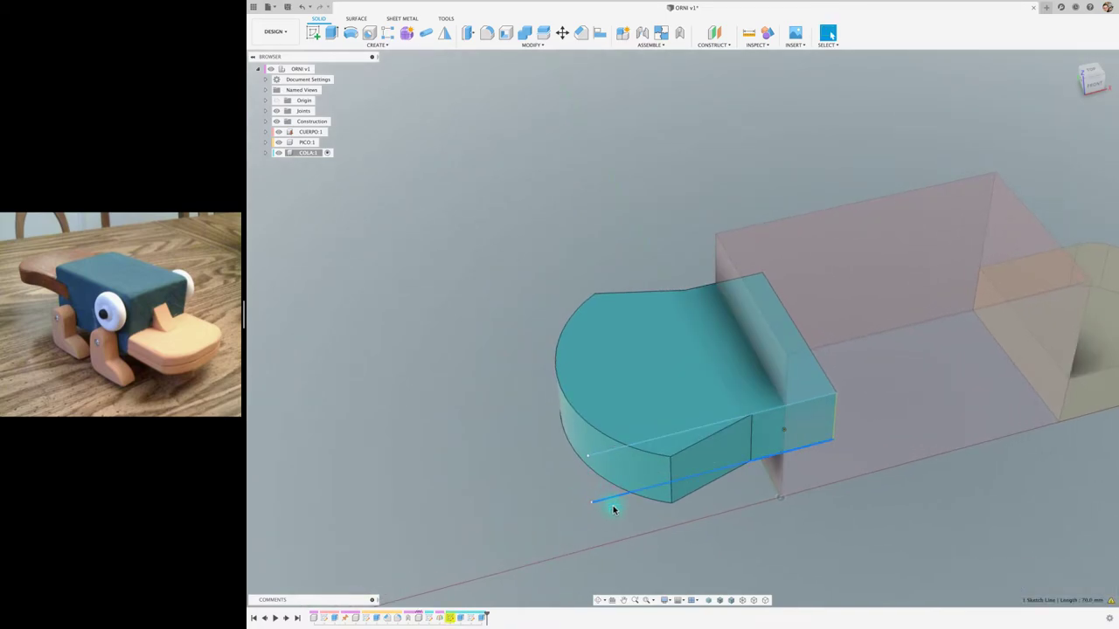
key(Delete)
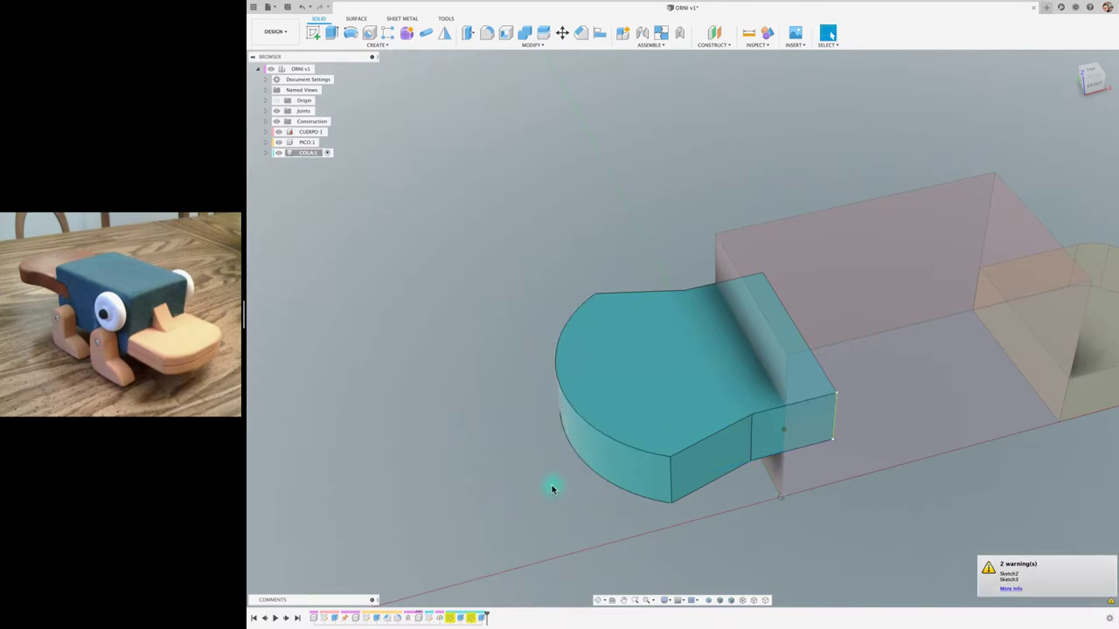
Fillet the two rounded corner edges of the paddle
click(487, 34)
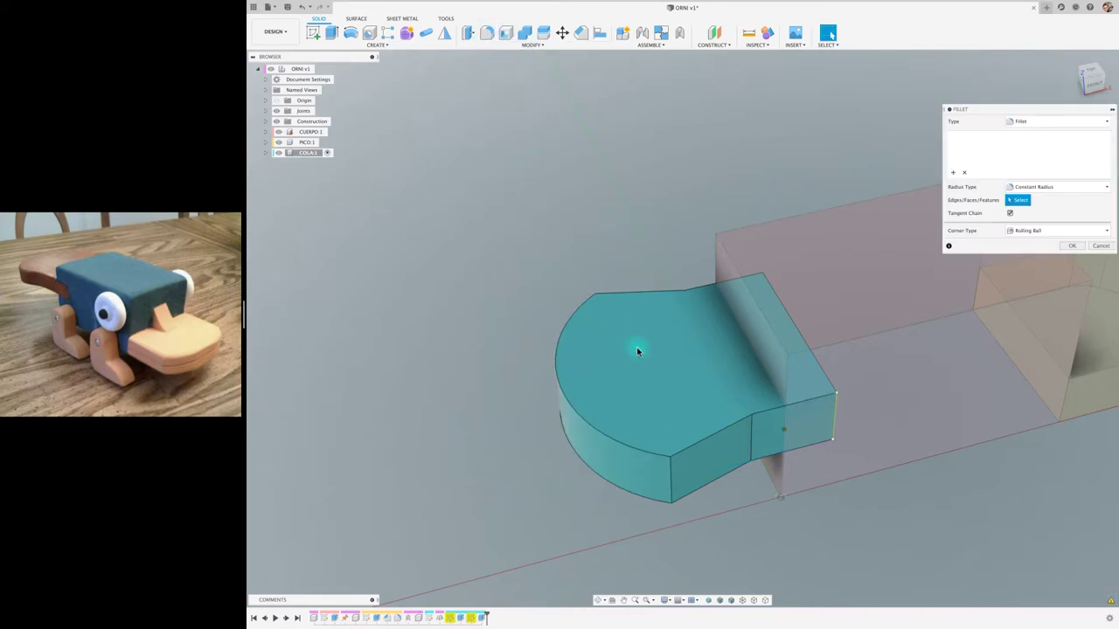
click(672, 487)
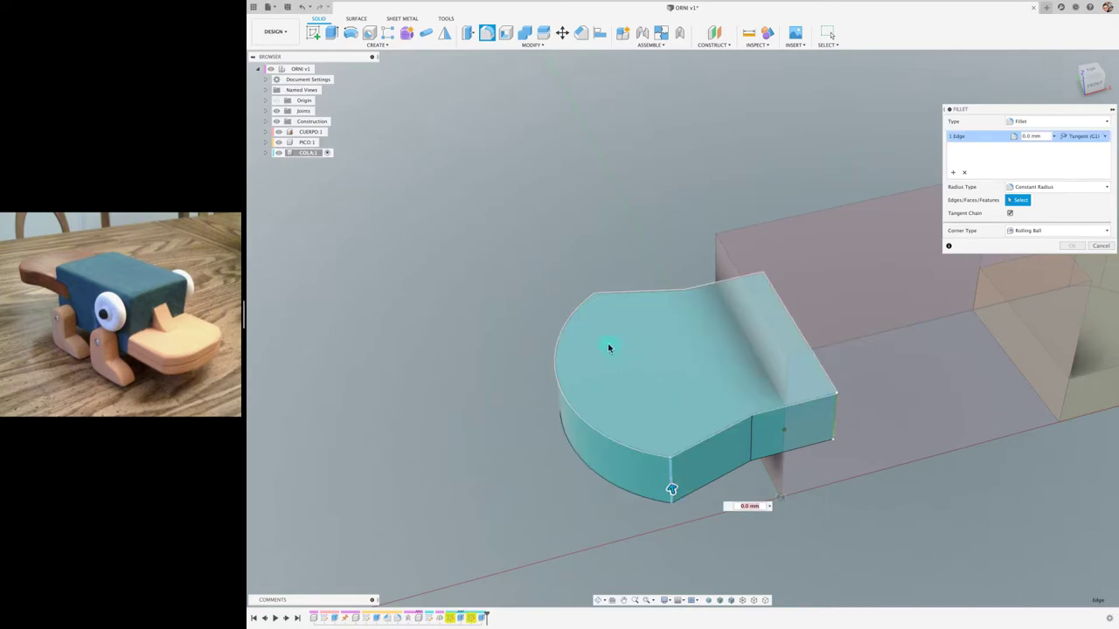
click(646, 433)
drag(592, 307, 596, 313)
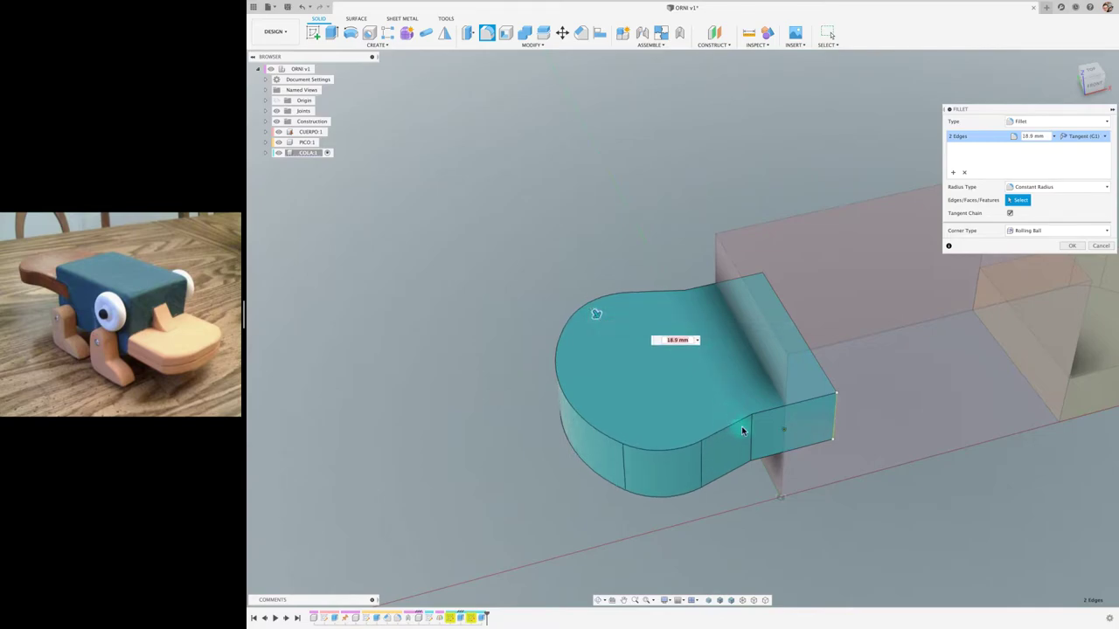
click(1072, 246)
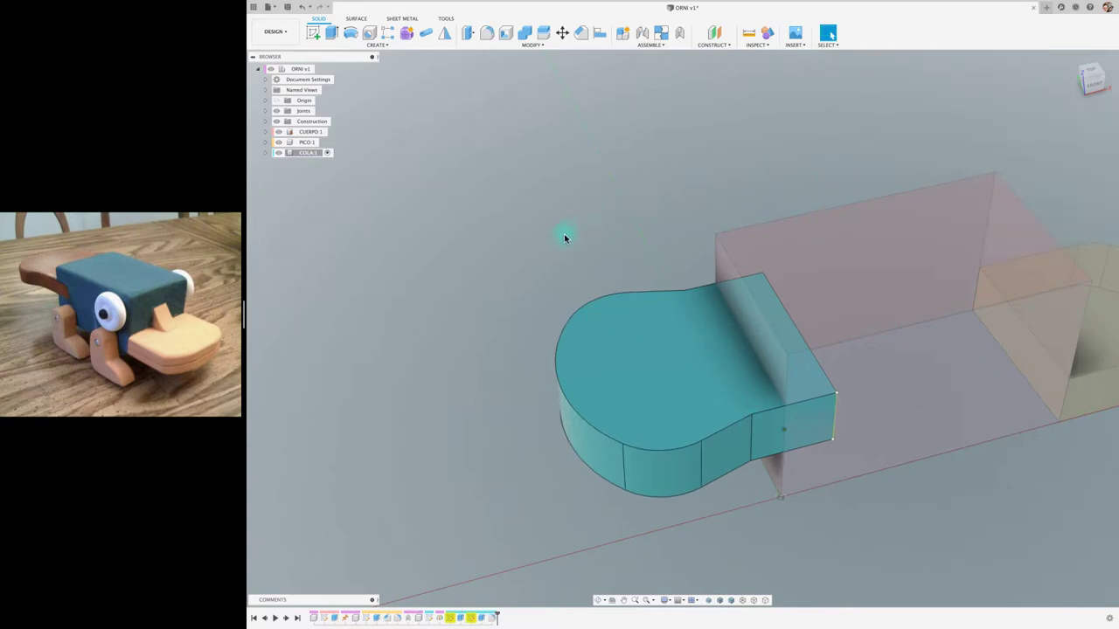
Fillet both narrow neck edges of the tail at 65 mm
right_drag(562, 150, 563, 153)
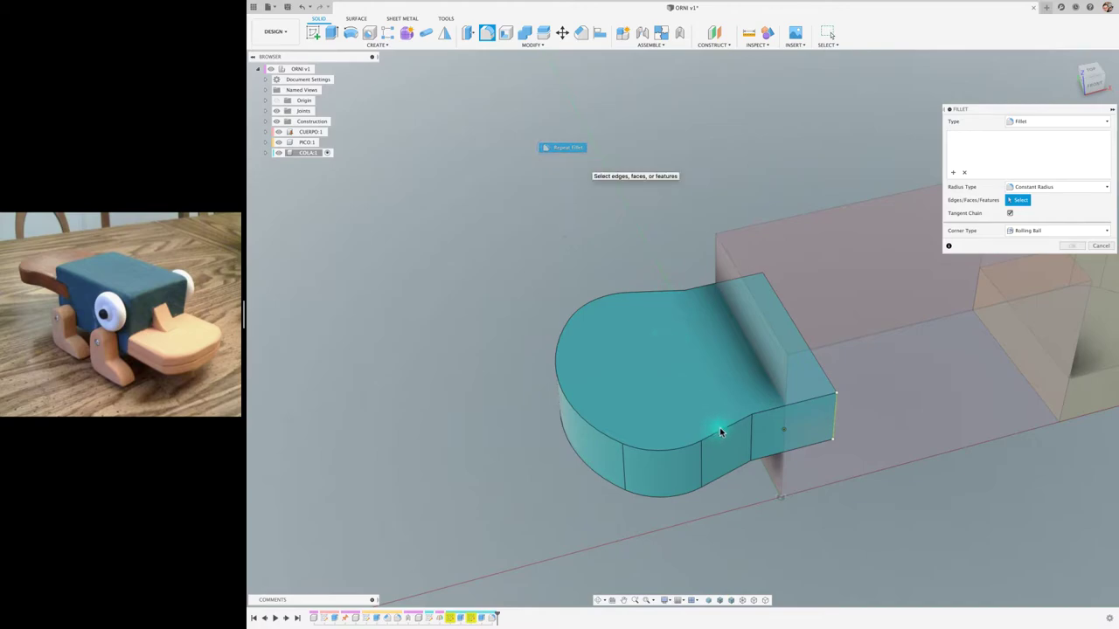
click(751, 432)
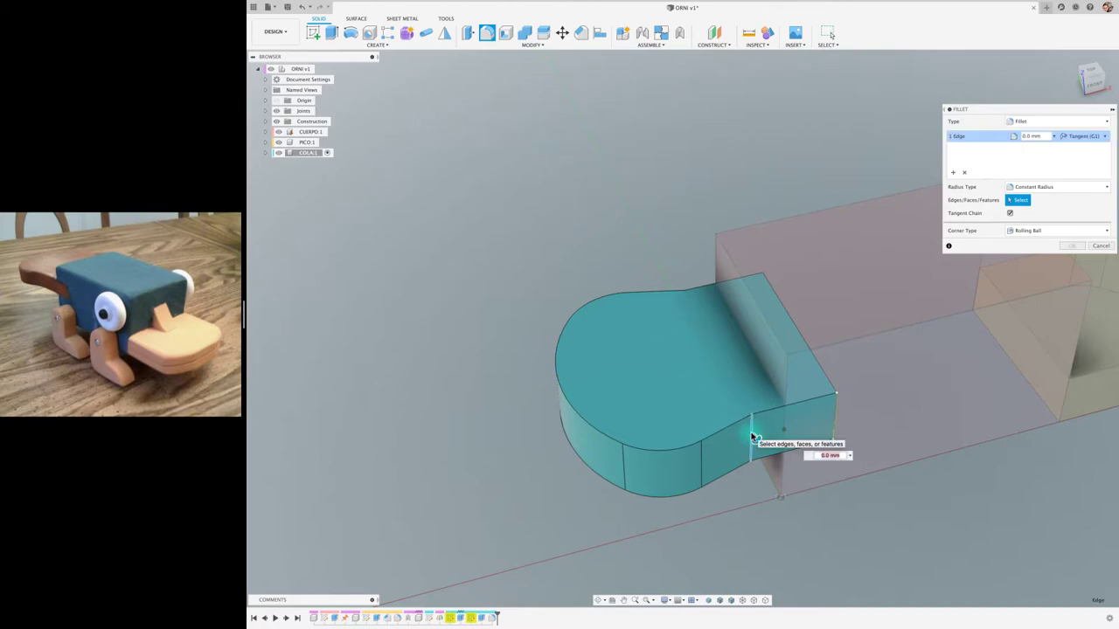
click(685, 302)
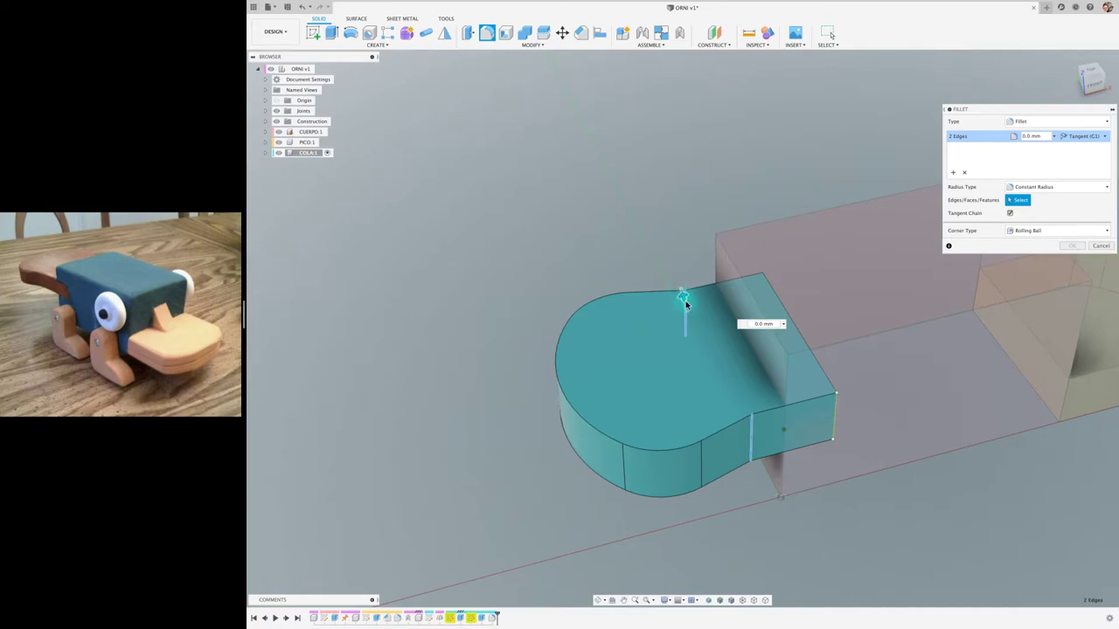
drag(686, 305, 683, 295)
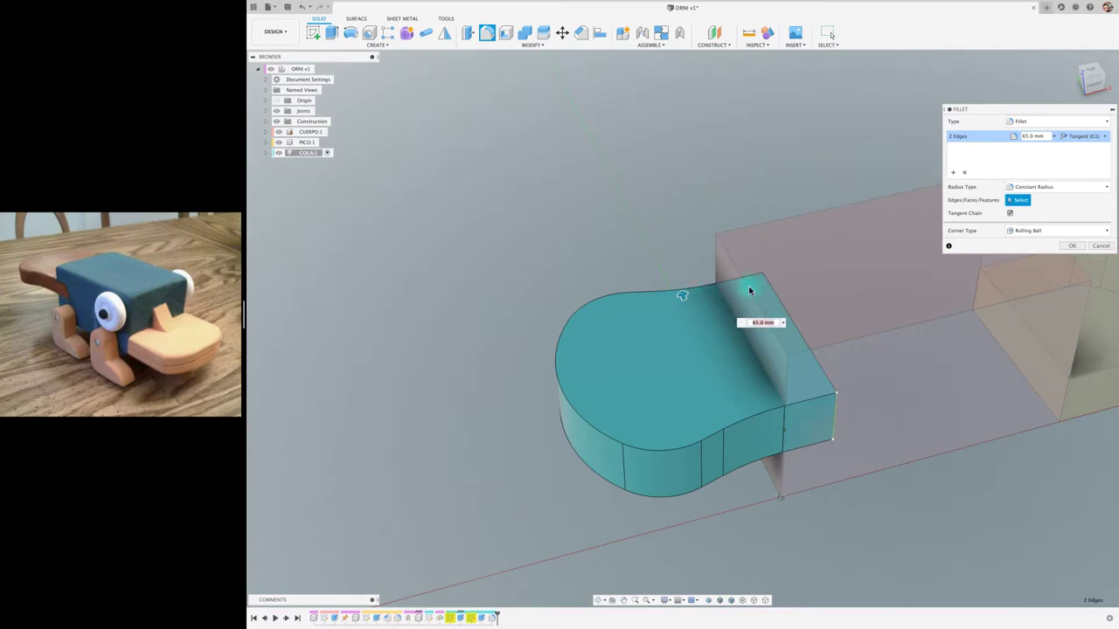
click(1072, 247)
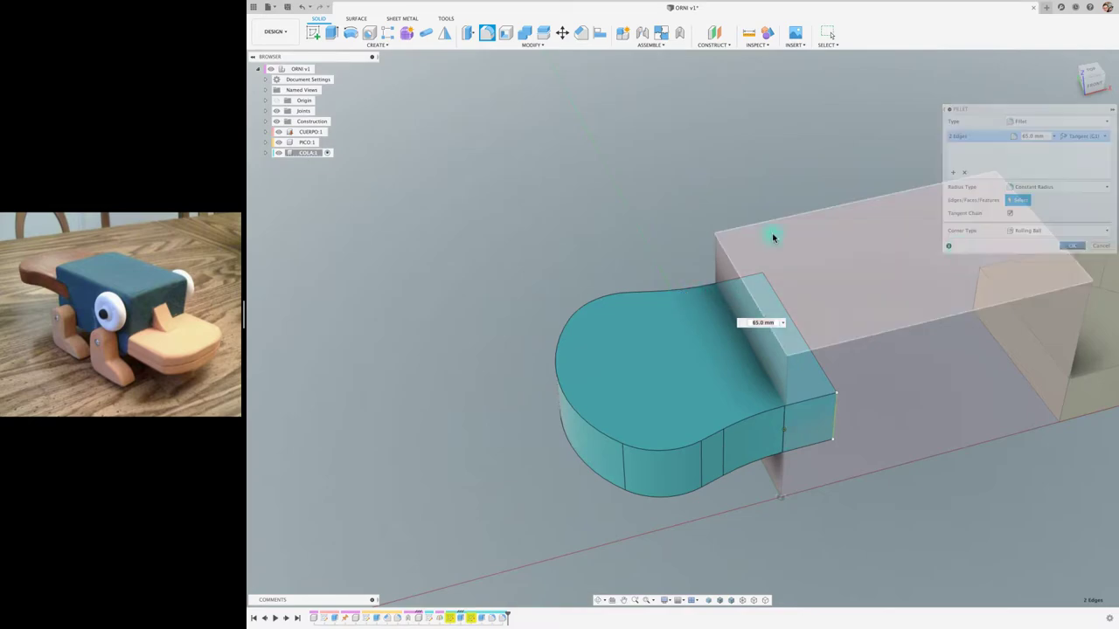
Activate the root ORNI component and save the design as version 2
double_click(308, 69)
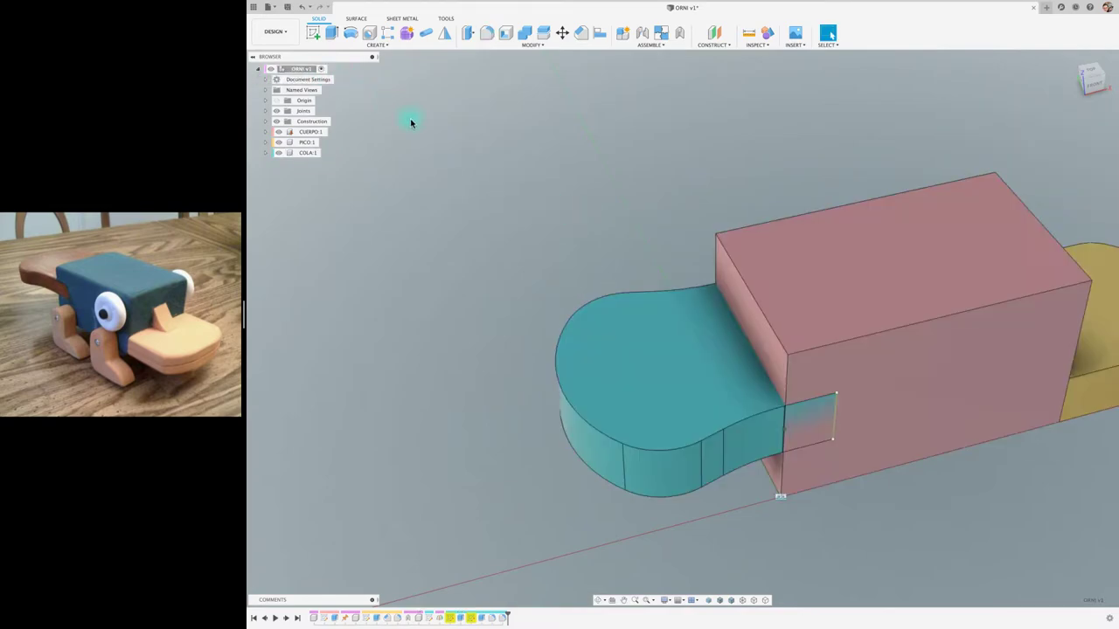
click(287, 7)
click(689, 316)
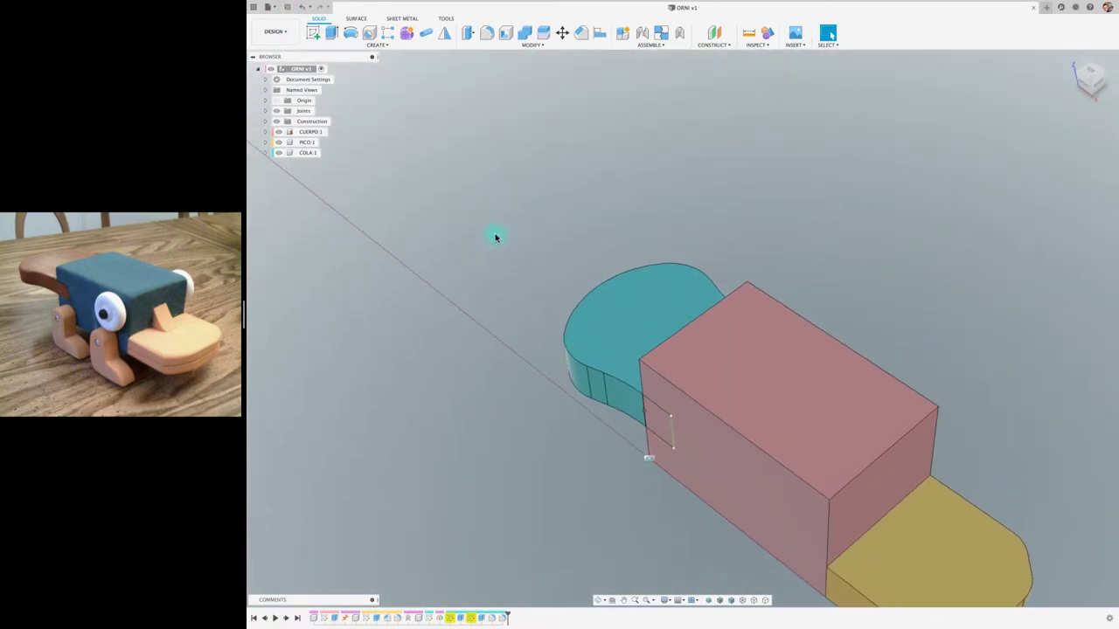
Test-drag the tail out of the body, then undo to restore its position
mouse_move(495, 237)
shift+middle_down()
mouse_move(499, 248)
mouse_move(452, 257)
mouse_move(547, 271)
shift+middle_up()
drag(635, 281, 477, 230)
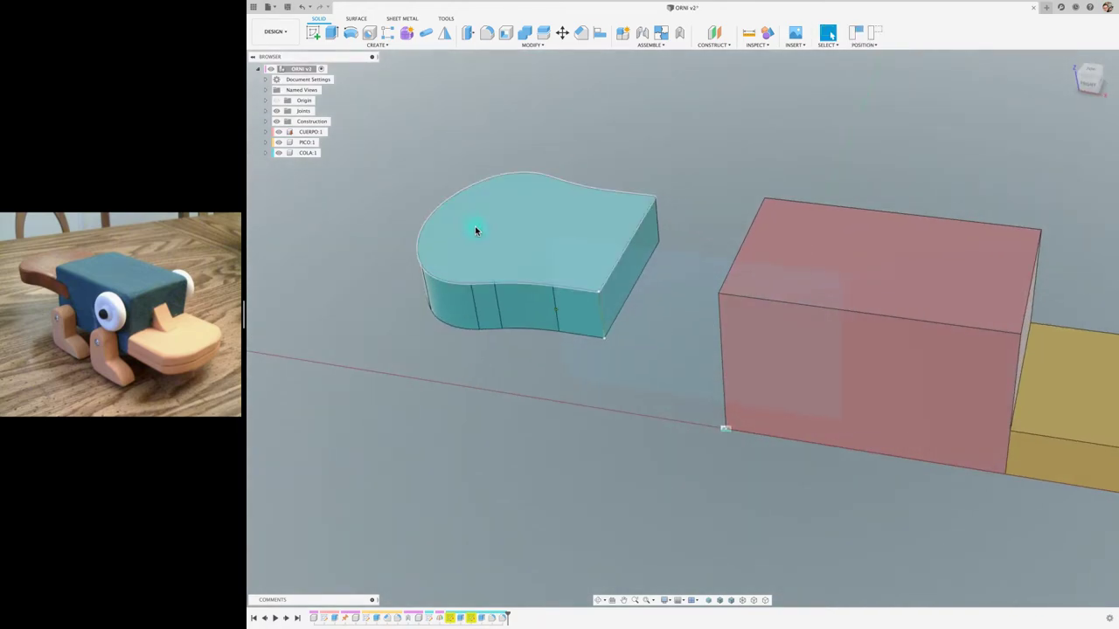
key(ctrl+z)
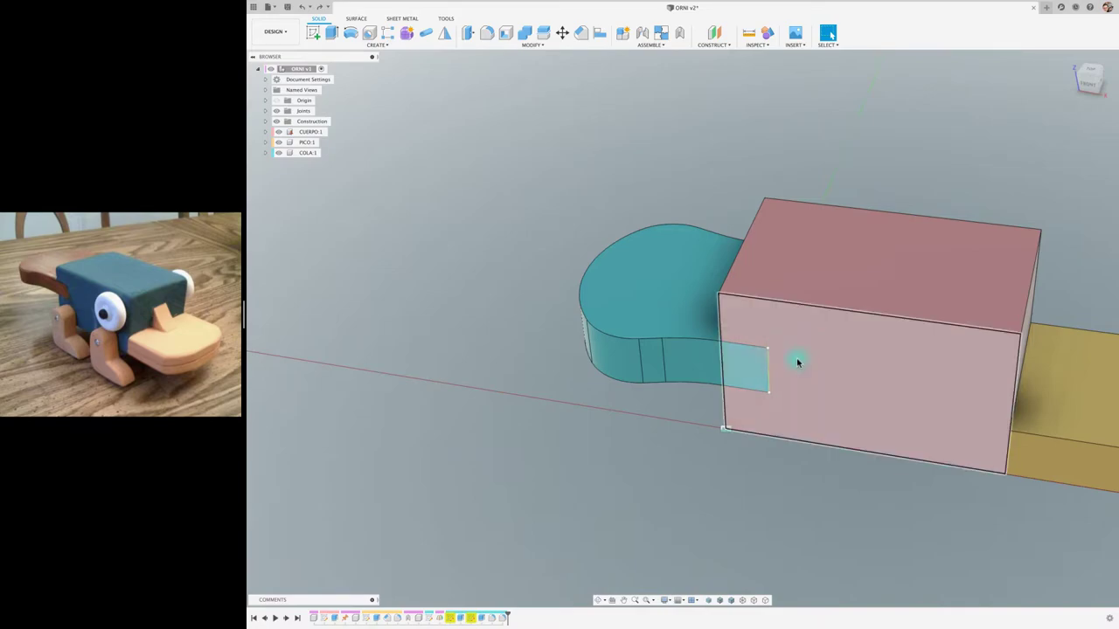
click(523, 115)
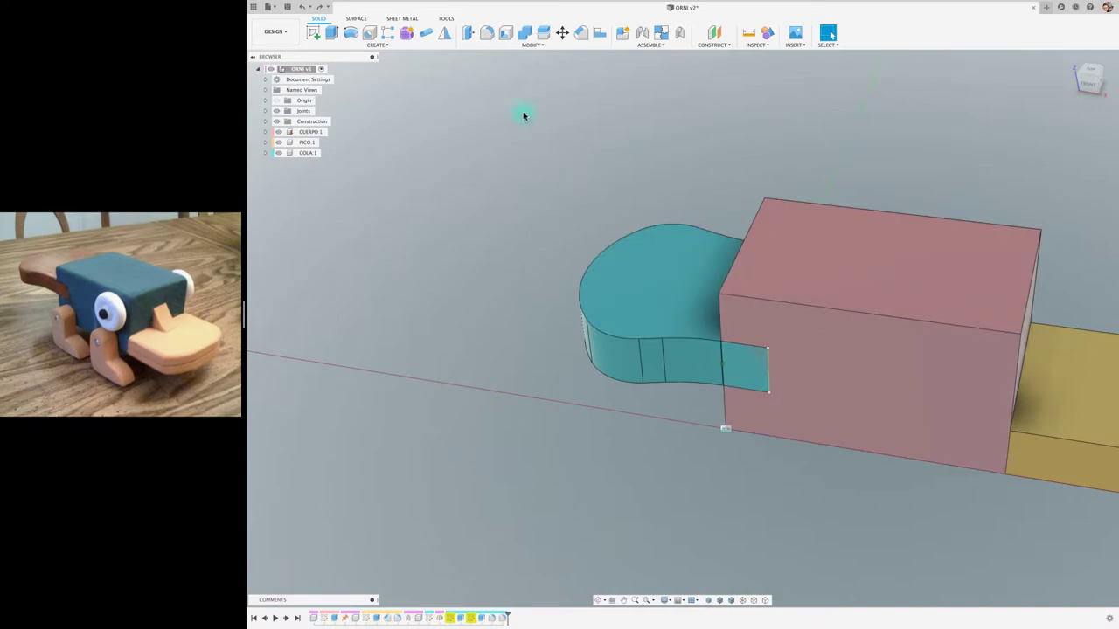
Combine-cut the COLA tail from the CUERPO body, keeping the tail as a tool
click(528, 37)
drag(907, 119, 870, 109)
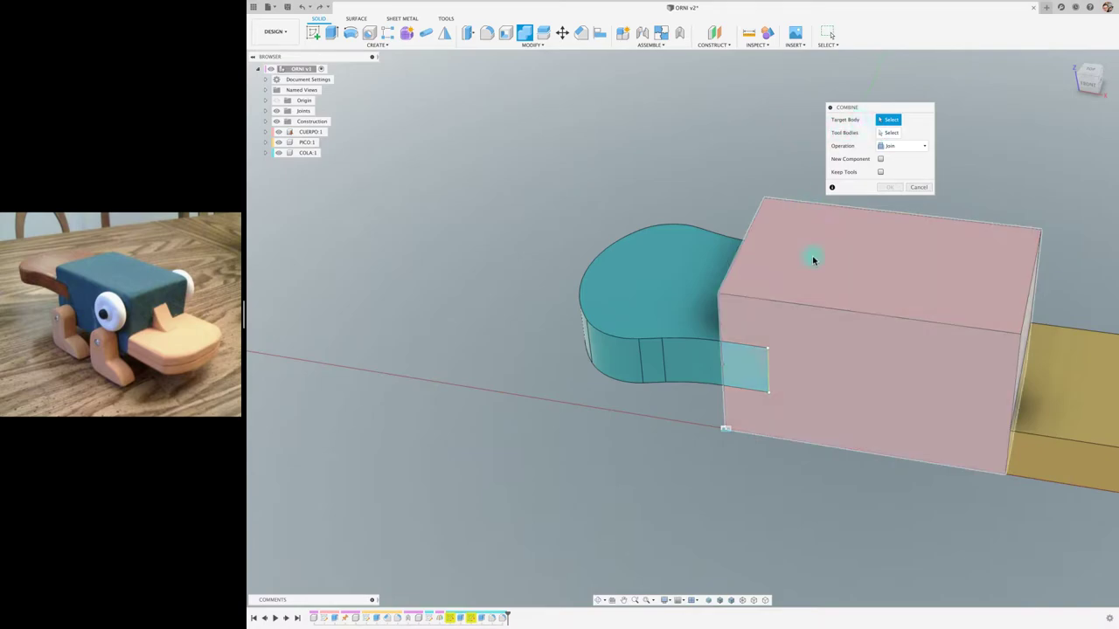
click(855, 269)
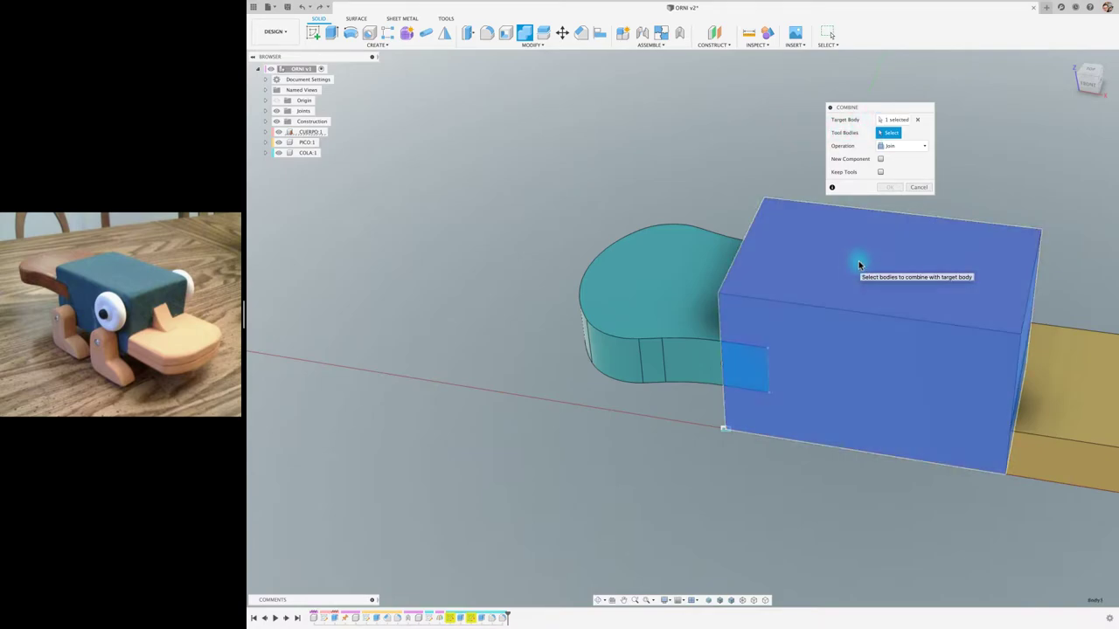
click(674, 250)
click(901, 145)
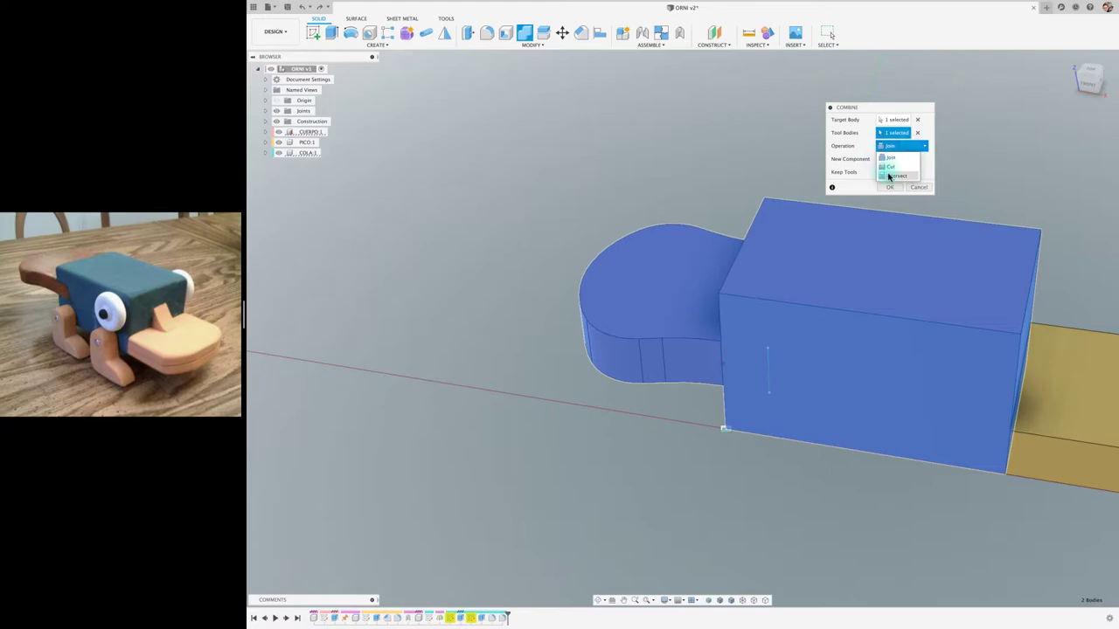
click(892, 168)
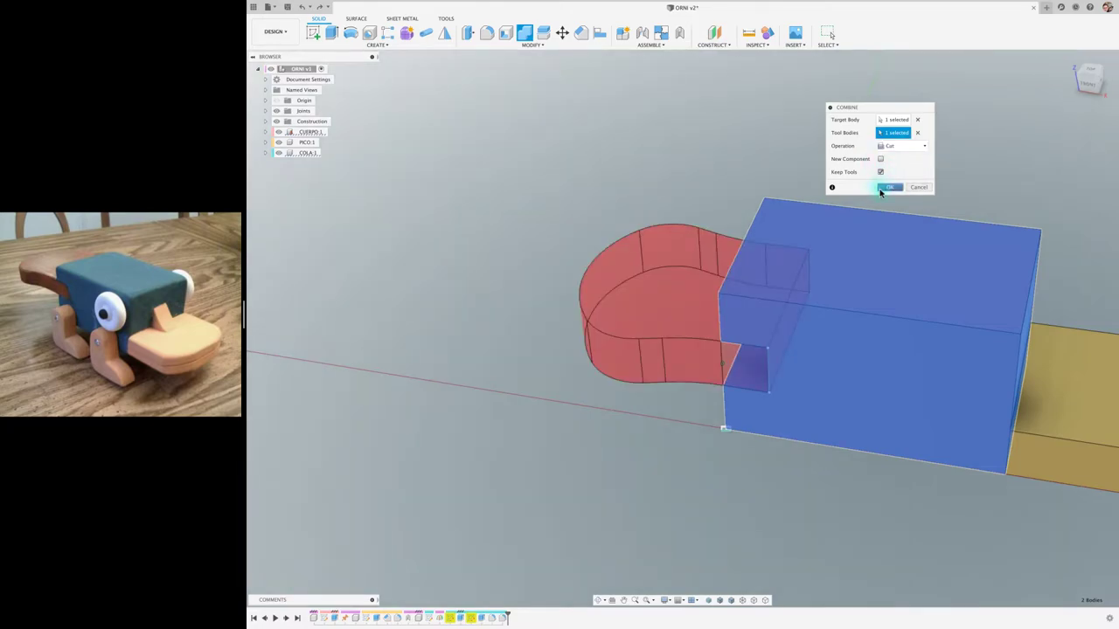
click(894, 187)
Drag the tail clear of the body to reveal the new slot
drag(603, 262, 437, 197)
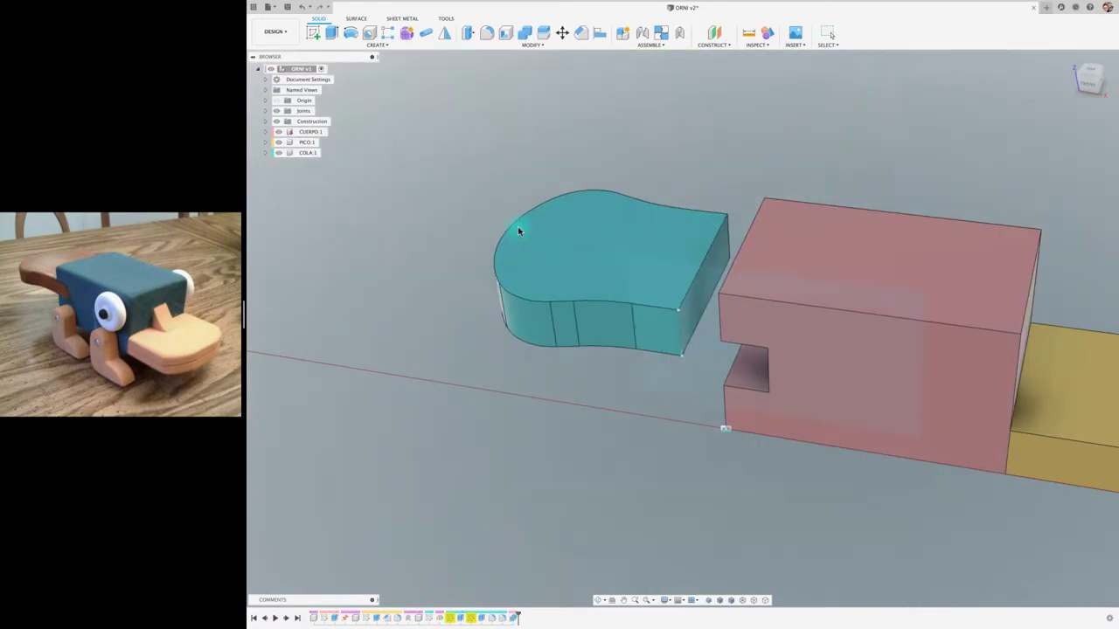
key(ctrl+z)
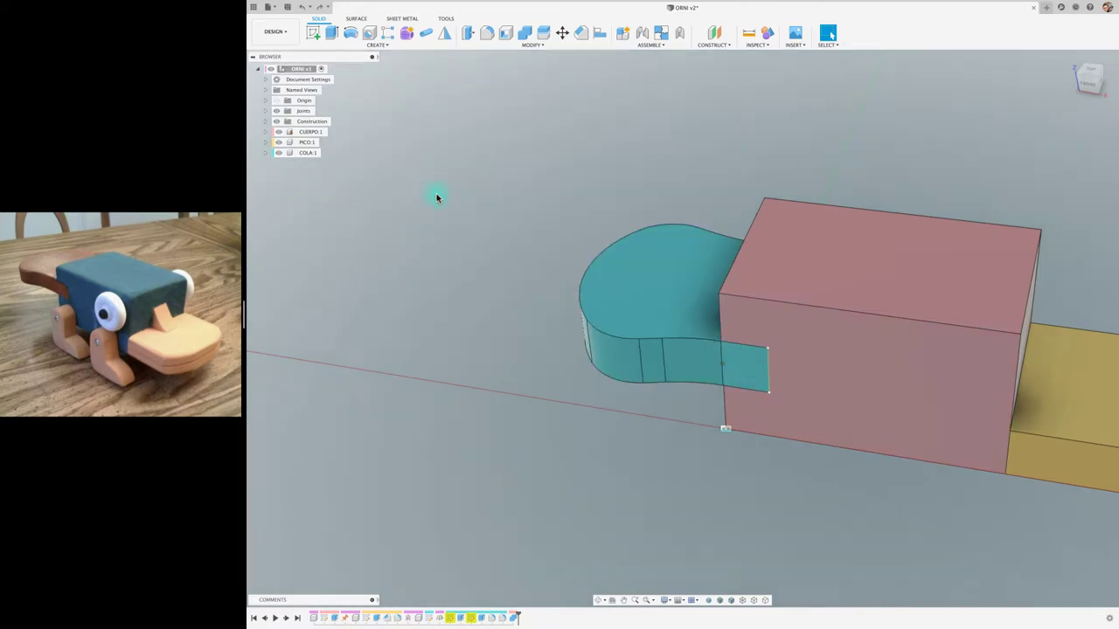
drag(627, 281, 481, 250)
shift+middle_drag(482, 250, 684, 241)
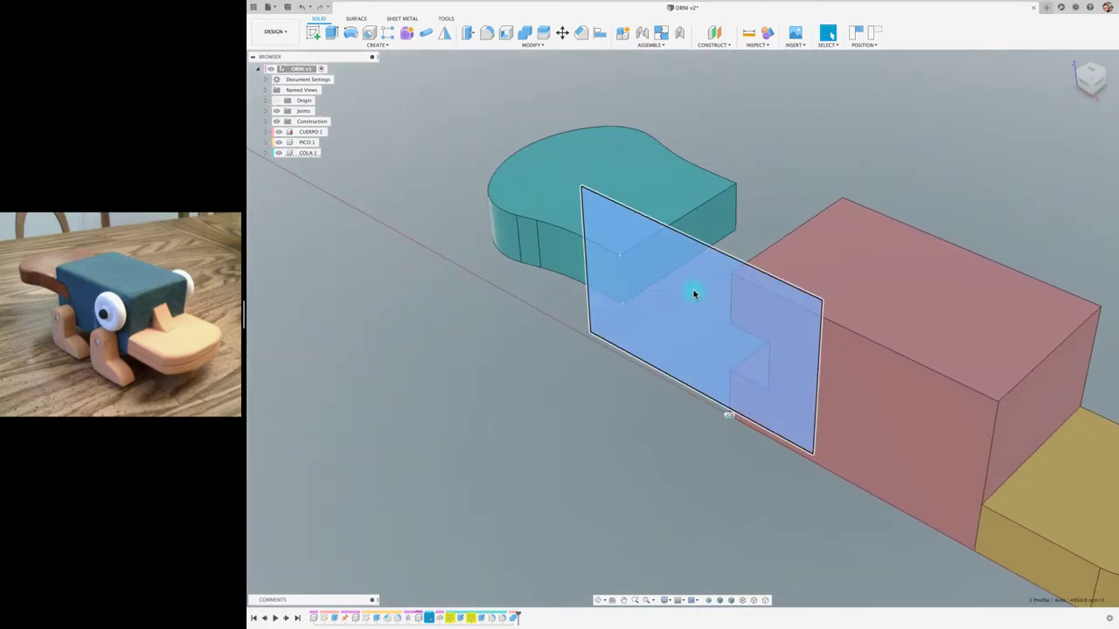
Joint the tail's end snap point to the slot inside the CUERPO body
click(651, 44)
click(639, 66)
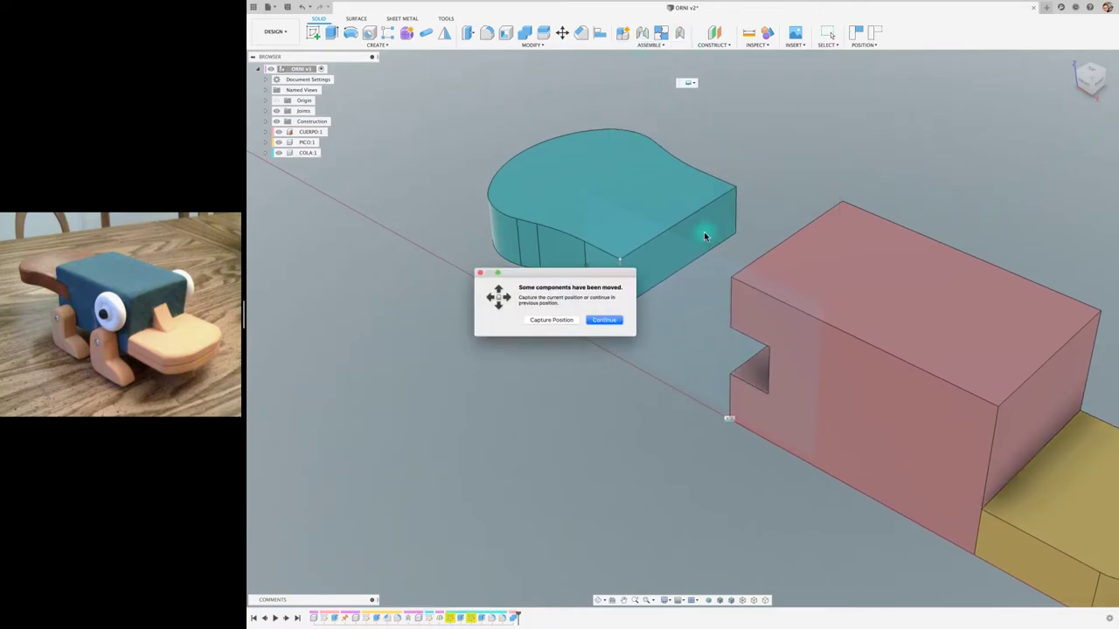
click(561, 321)
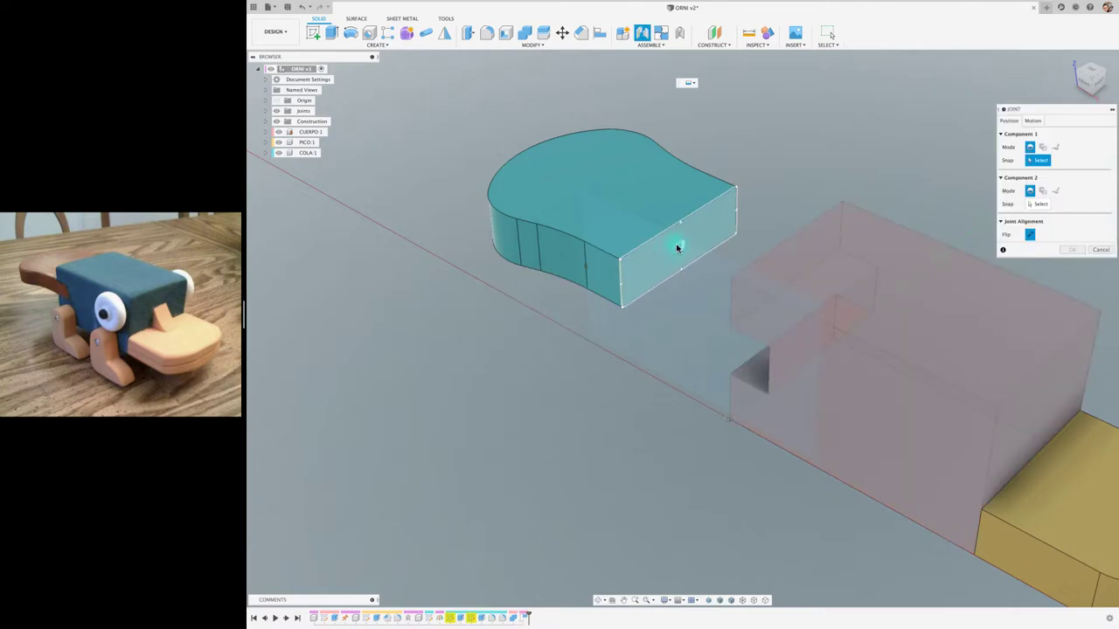
click(678, 251)
mouse_move(678, 254)
shift+middle_down()
mouse_move(664, 400)
mouse_move(647, 420)
shift+middle_up()
click(646, 425)
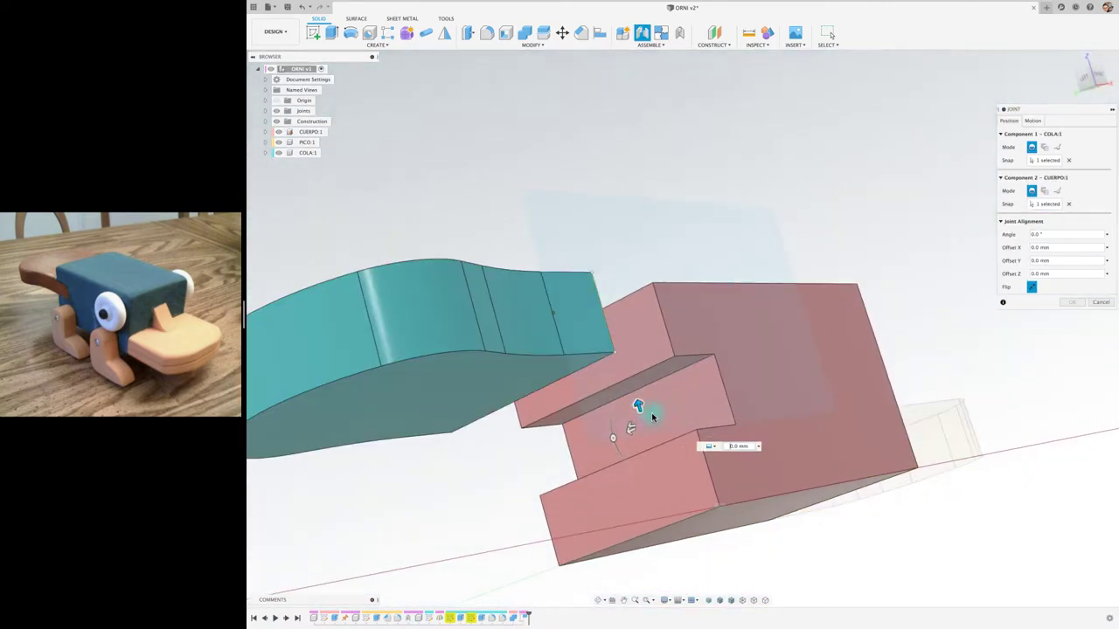
click(1072, 302)
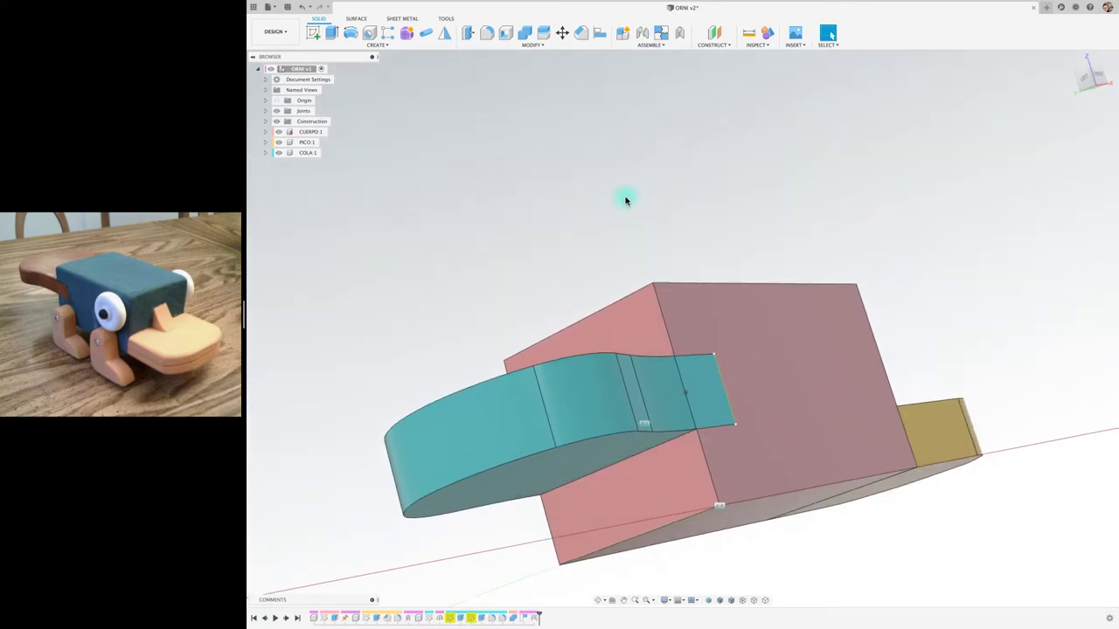
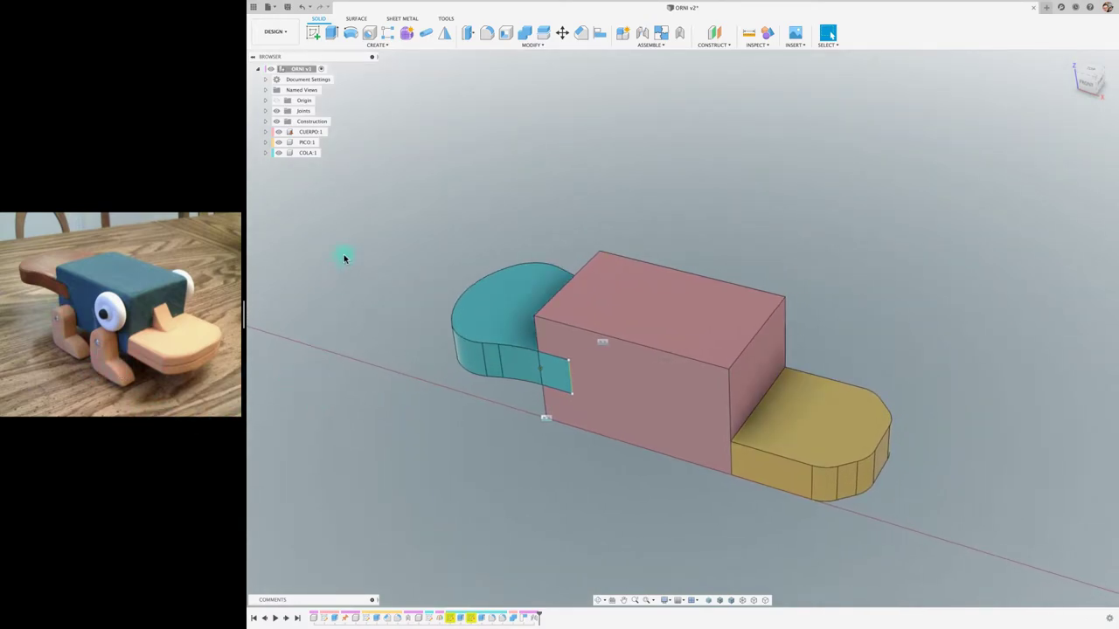
Add a new component named PATA under the root ORNI v1 and begin a sketch
right_click(306, 69)
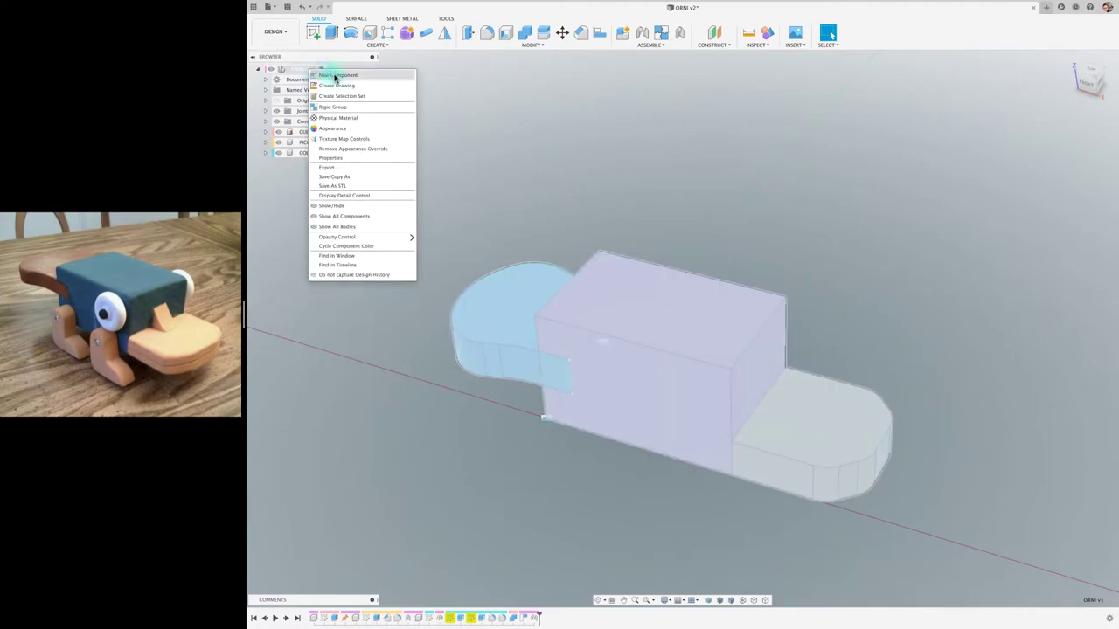
click(333, 78)
drag(654, 153, 609, 152)
text(PATA)
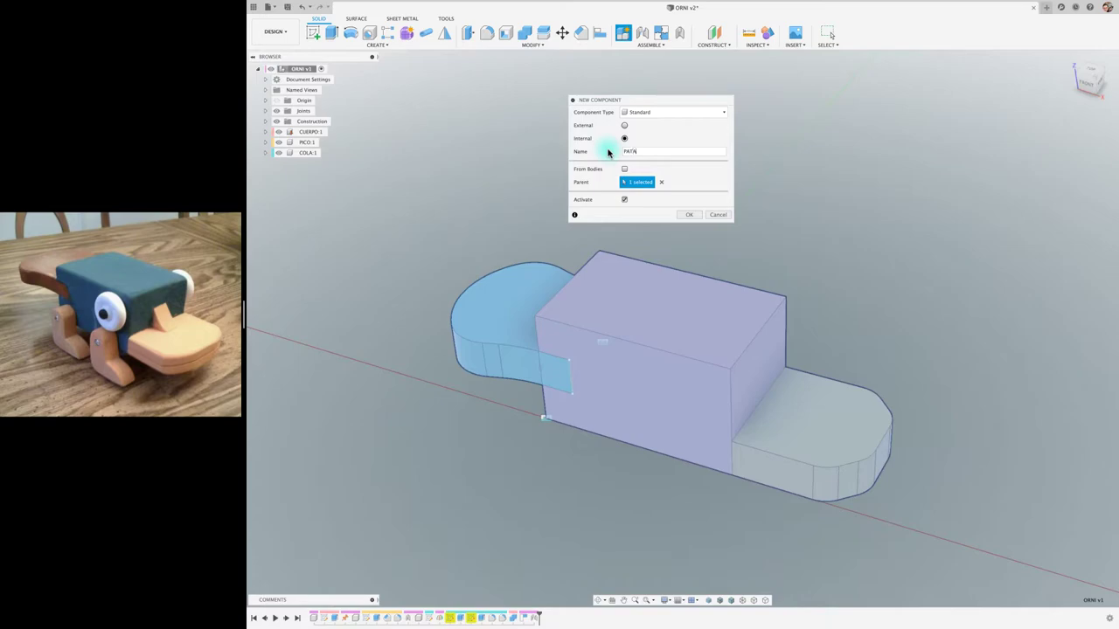
key(Return)
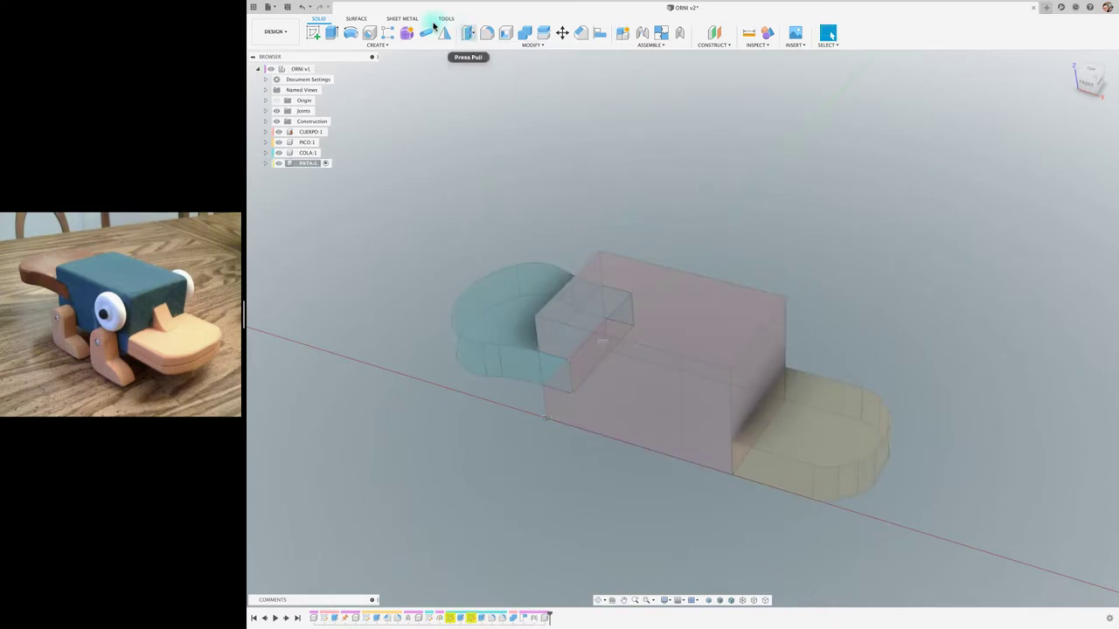
click(313, 32)
Sketch on the body's side face and view it head-on, zoomed in
click(687, 435)
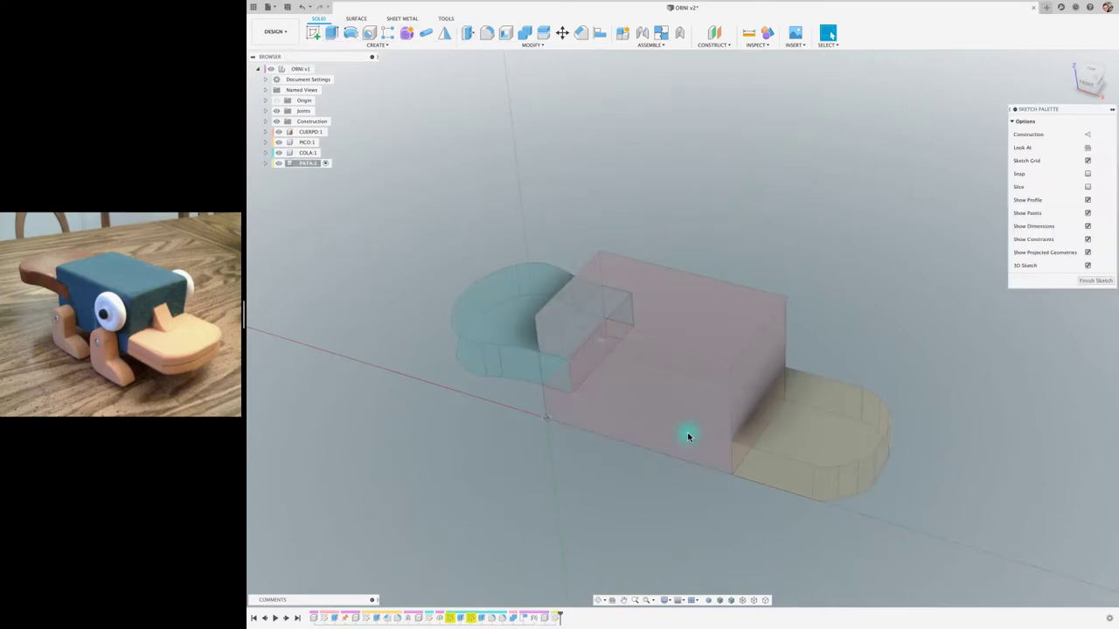
click(612, 600)
click(677, 428)
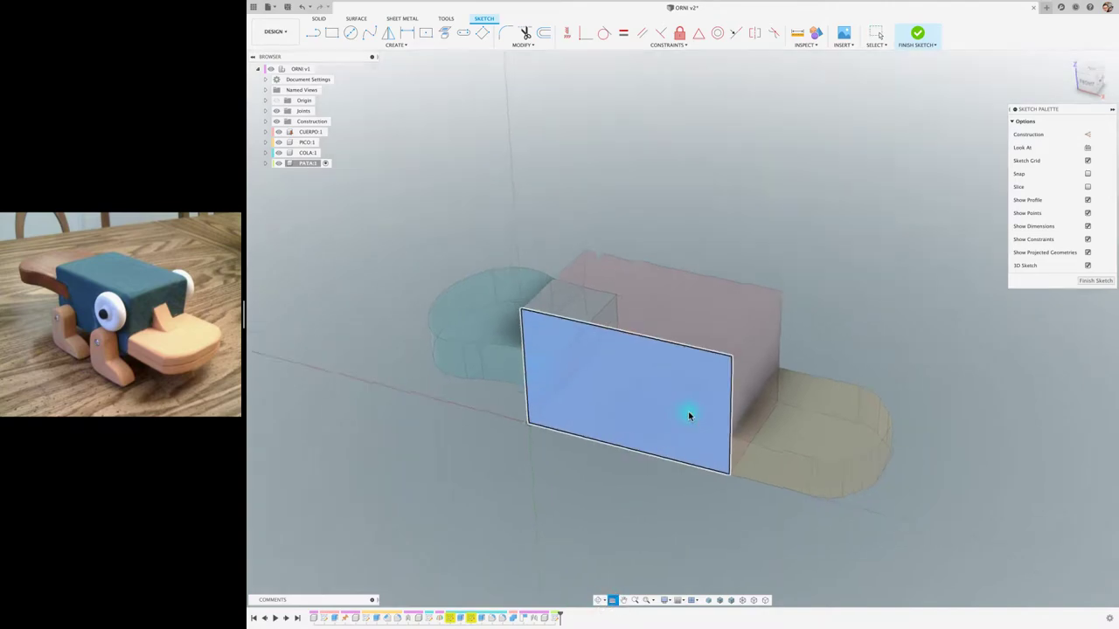
scroll(519, 433, up, 2)
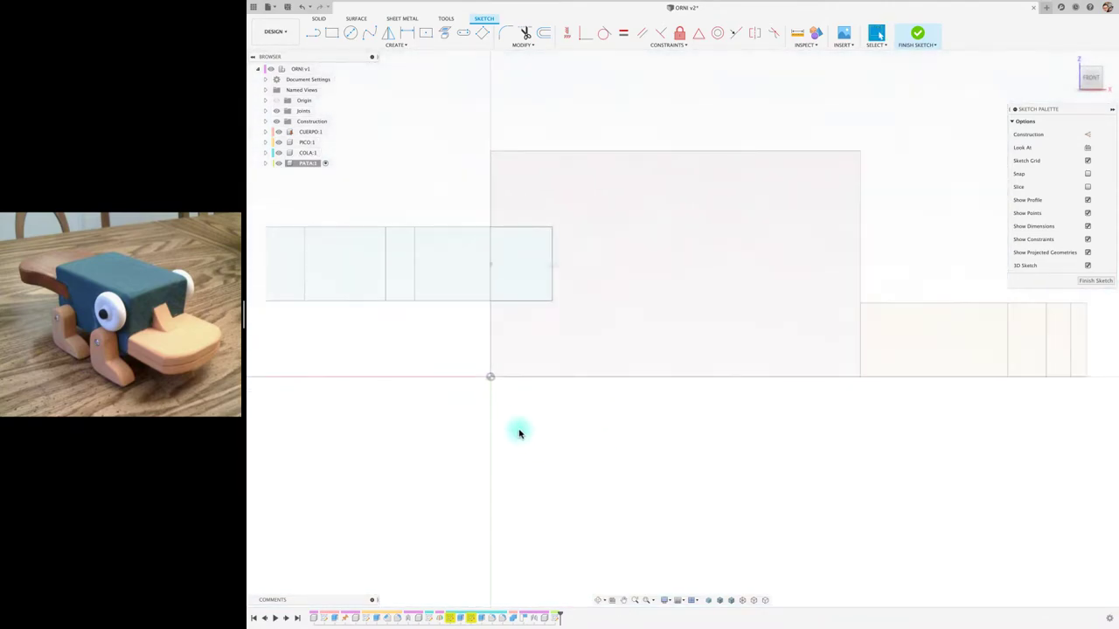
Draw a small circle near the body's lower-right corner
click(353, 33)
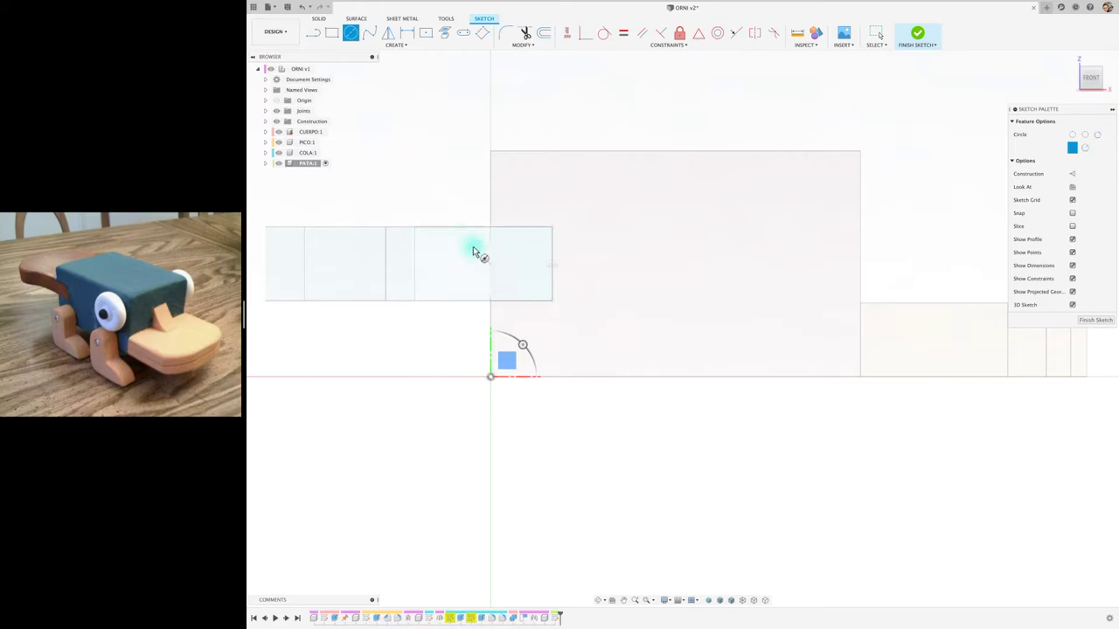
click(800, 346)
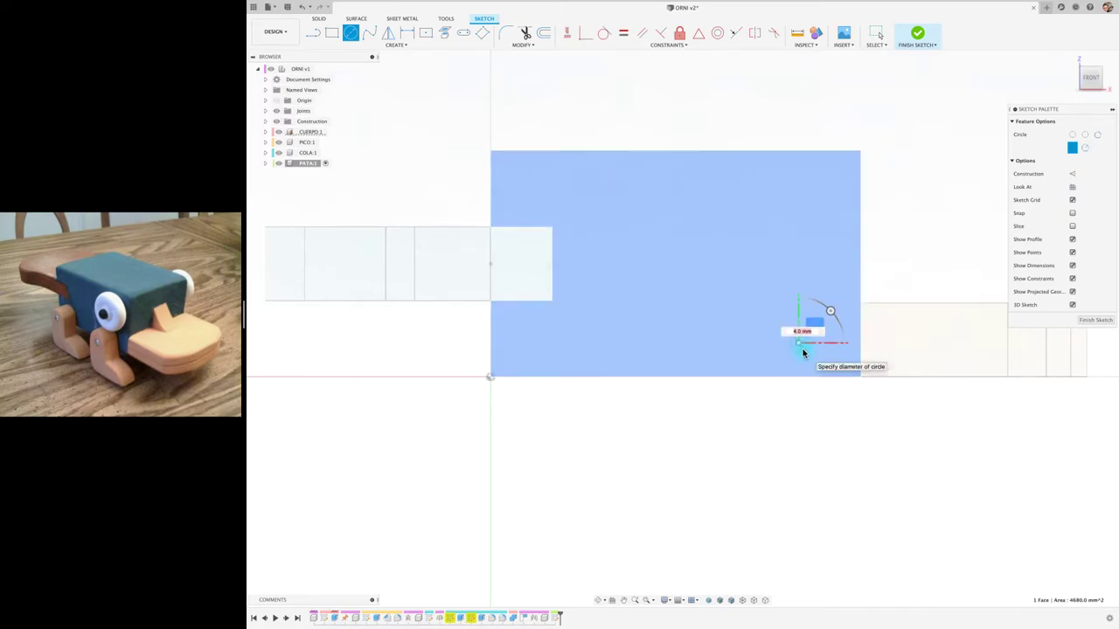
key(Return)
key(Escape)
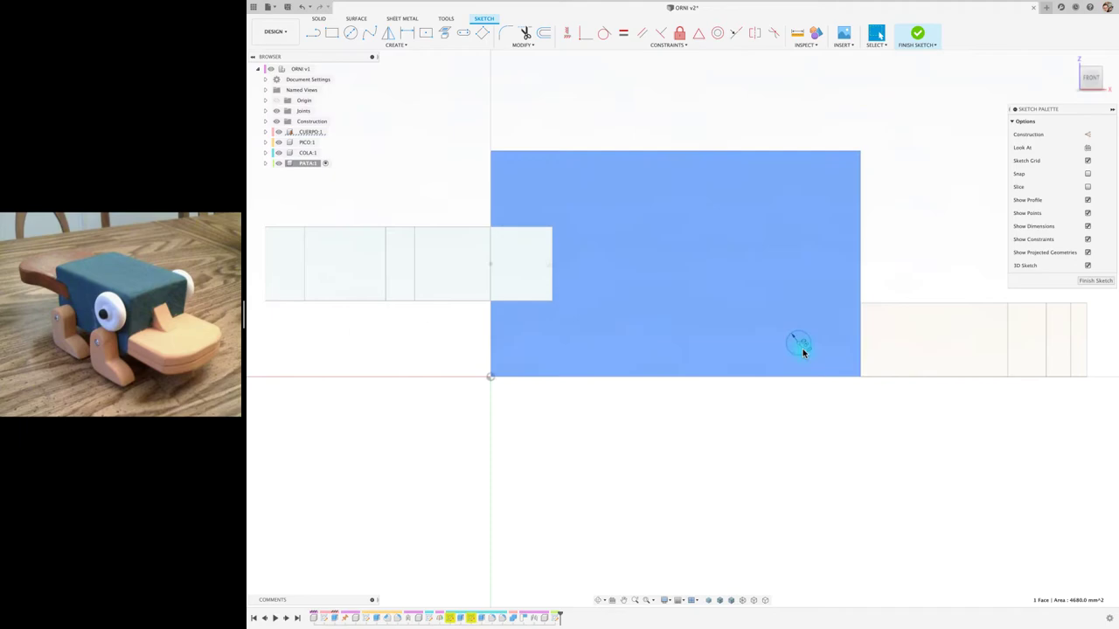
scroll(817, 388, up, 1)
scroll(816, 387, up, 2)
scroll(813, 385, up, 2)
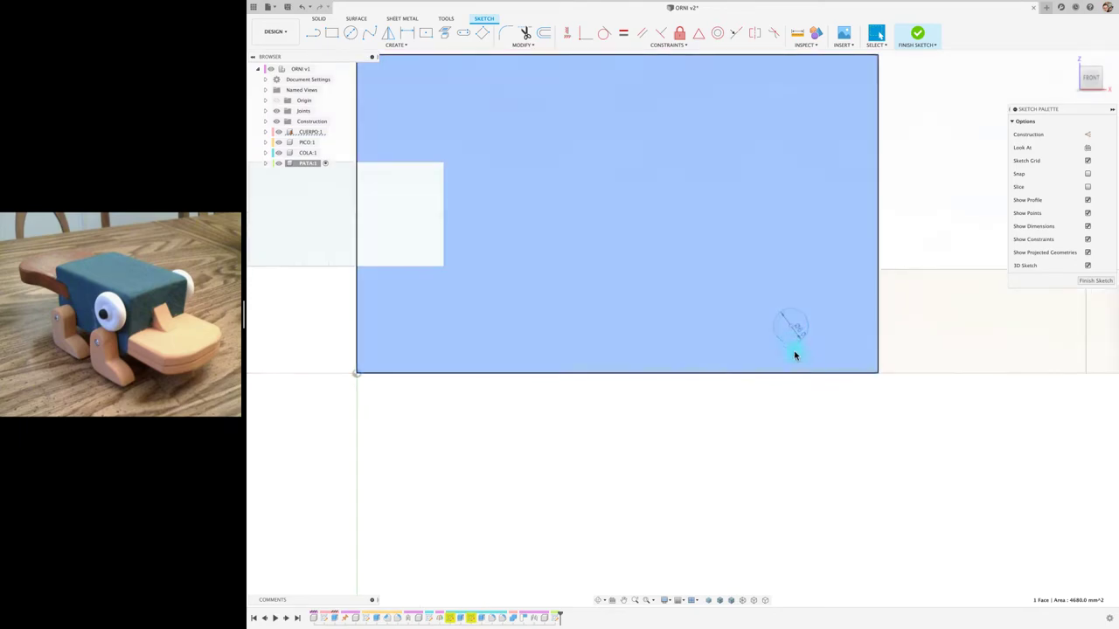
Dimension the small circle's diameter at 4 mm
key(d)
click(799, 331)
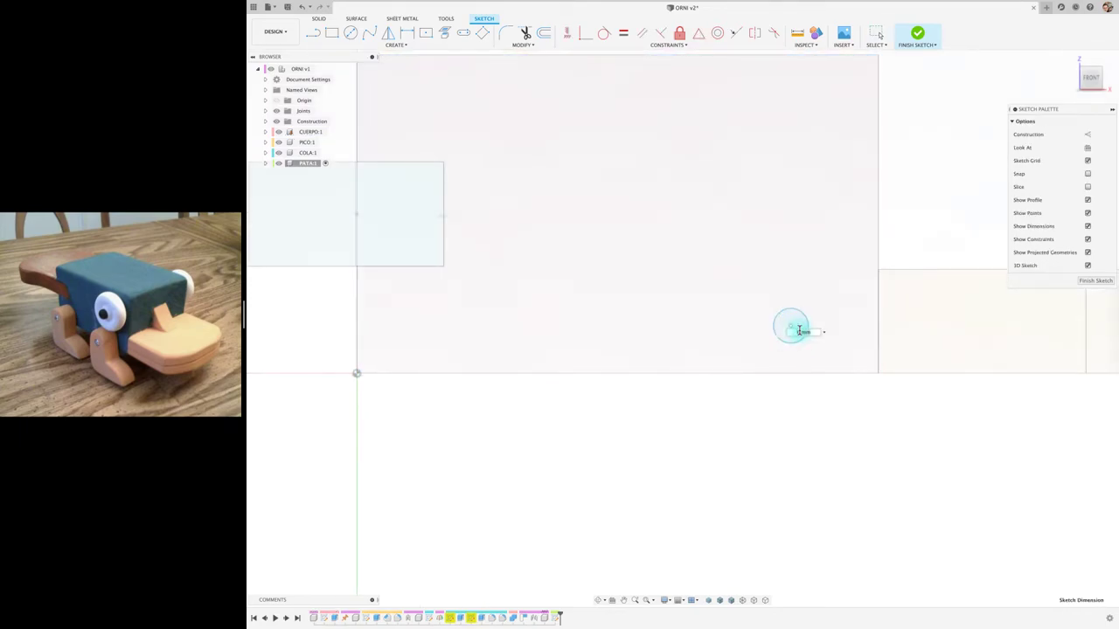
click(798, 334)
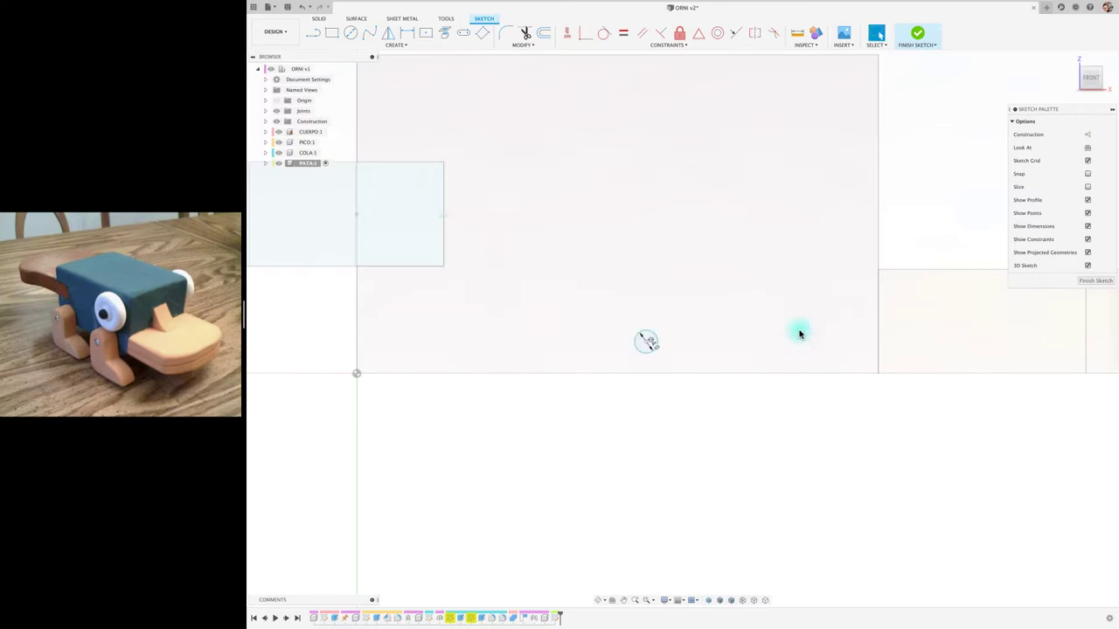
Position the circle 6 mm above the bottom edge and 20 mm from the right edge
click(647, 353)
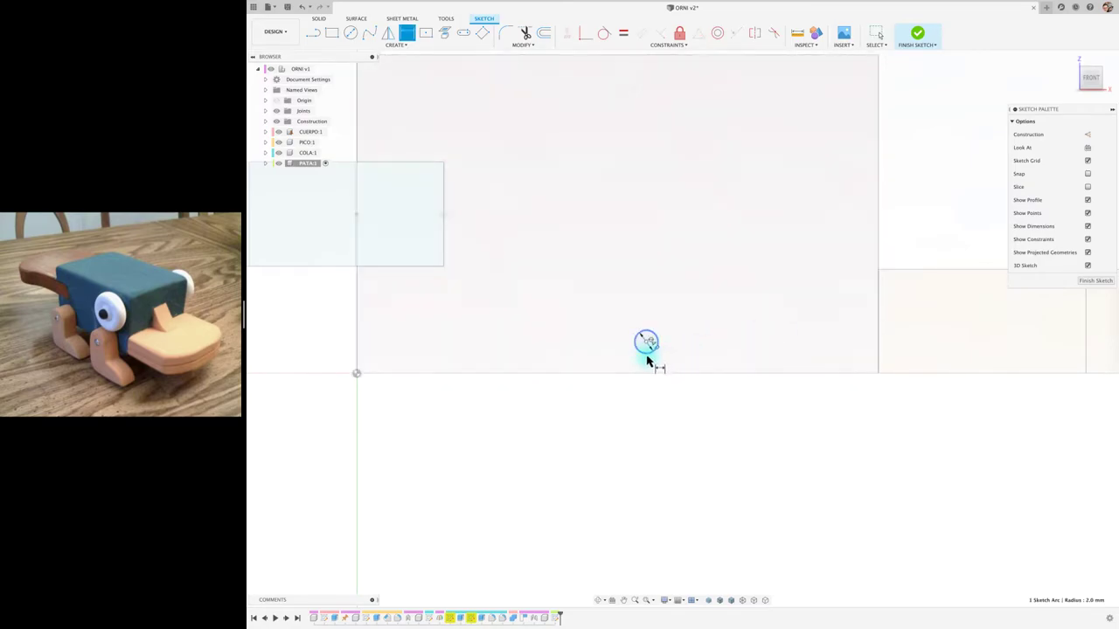
click(731, 374)
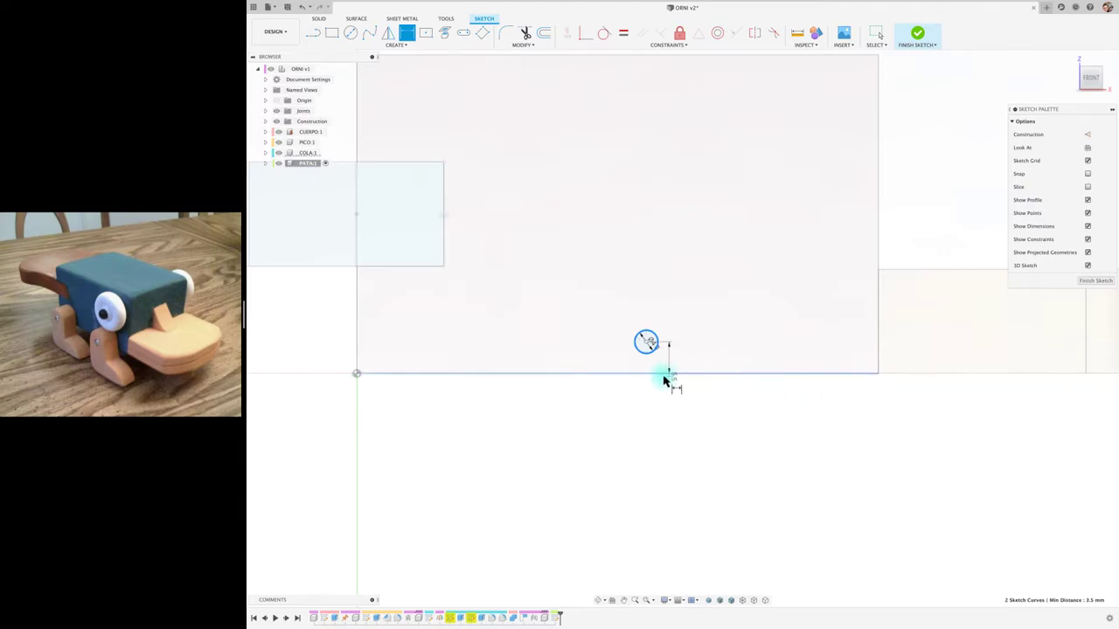
click(711, 362)
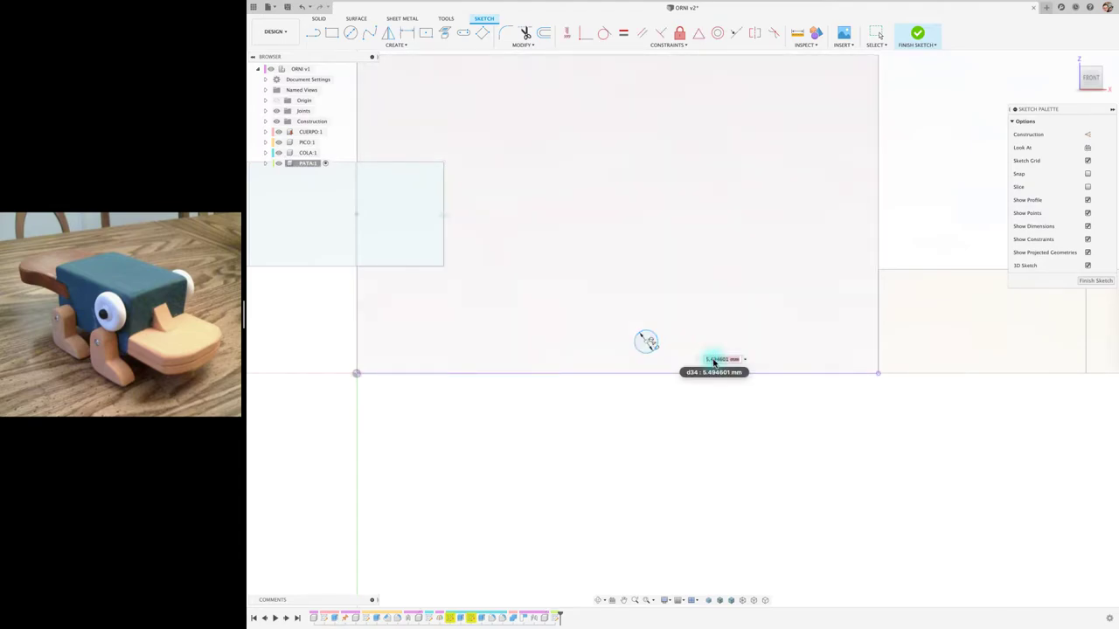
text(6)
key(Return)
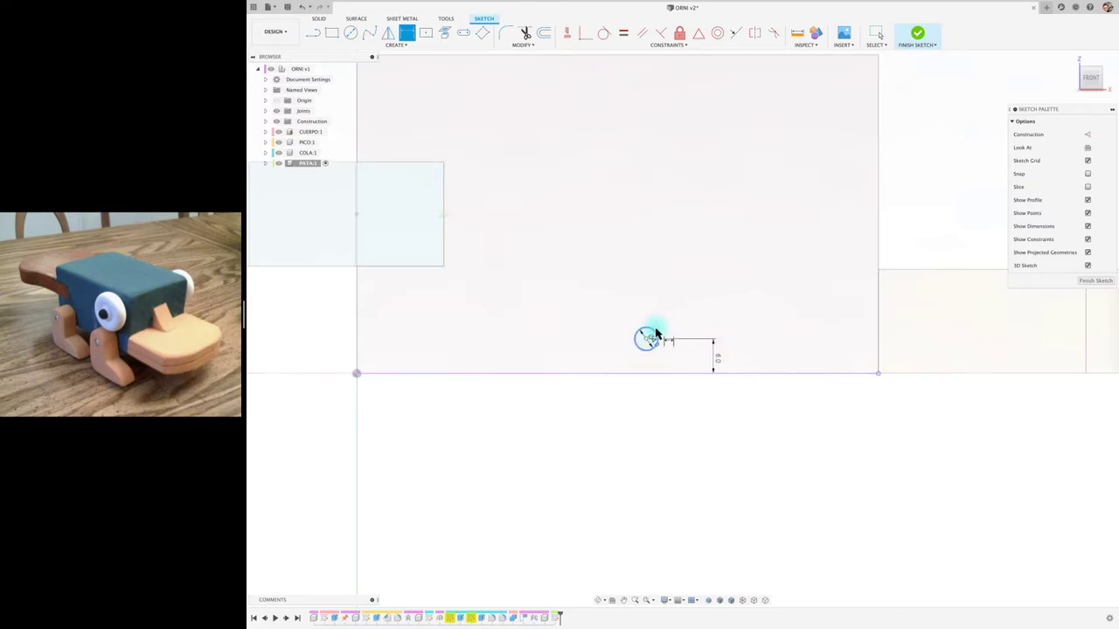
click(876, 341)
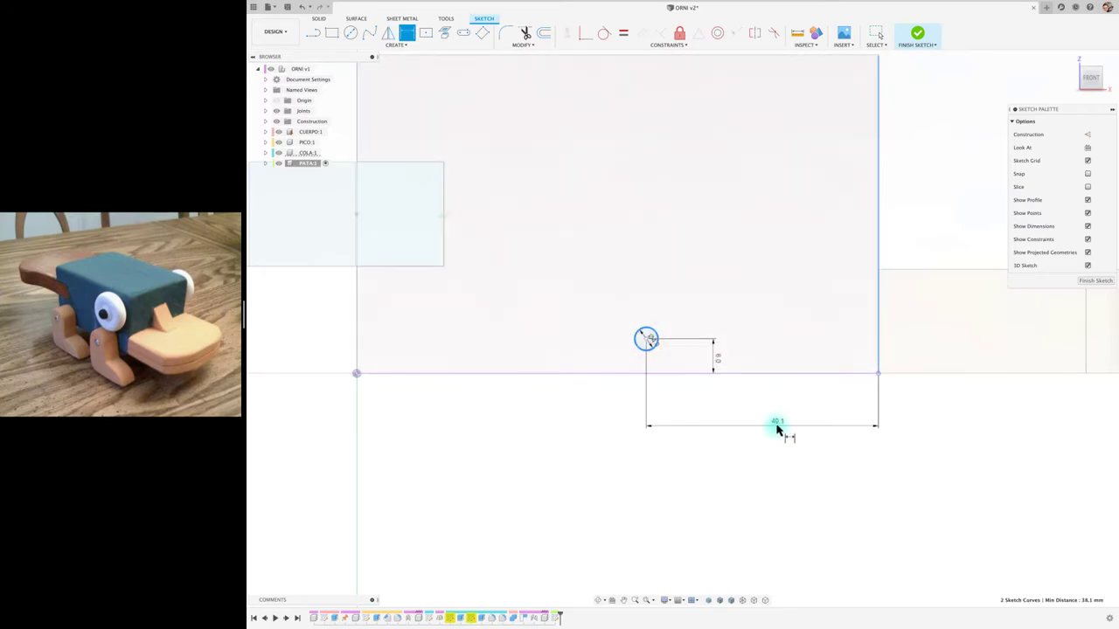
click(776, 429)
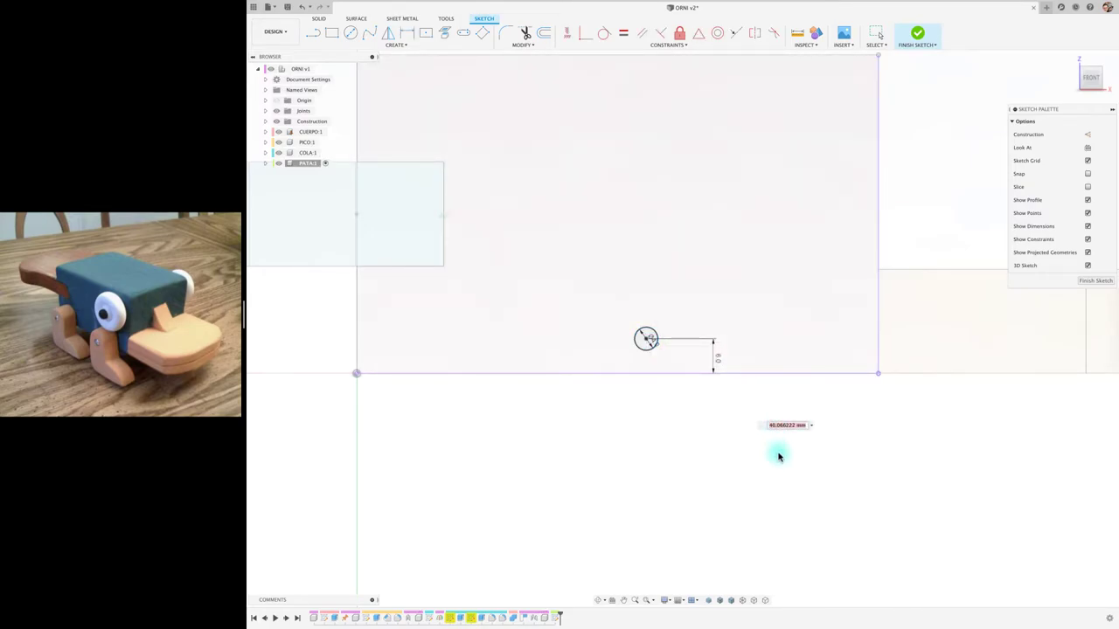
text(20)
key(Return)
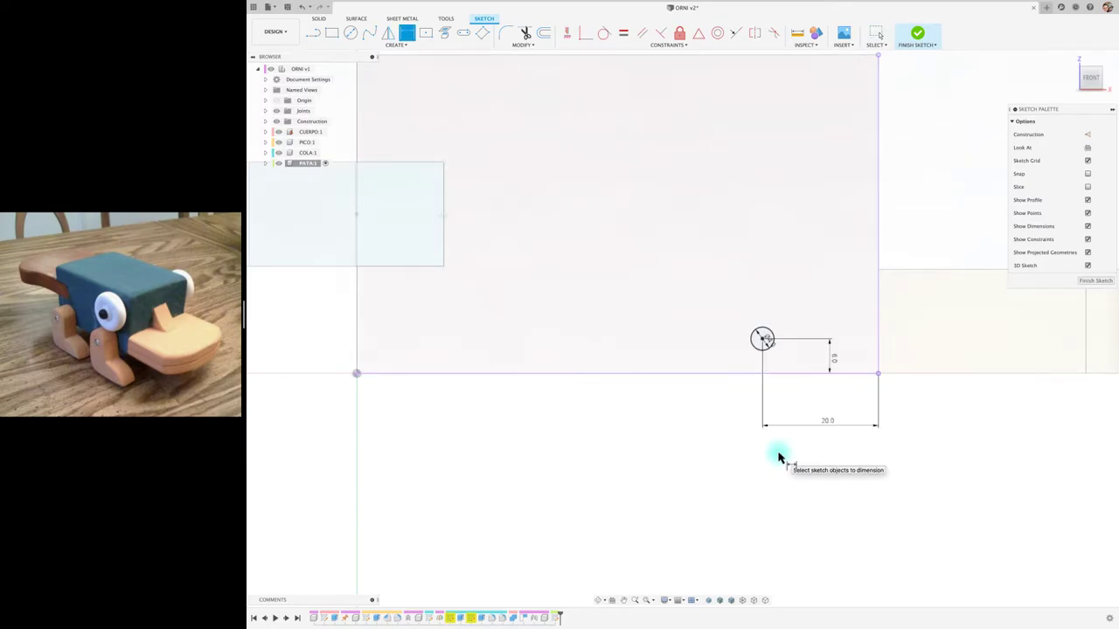
scroll(724, 439, down, 1)
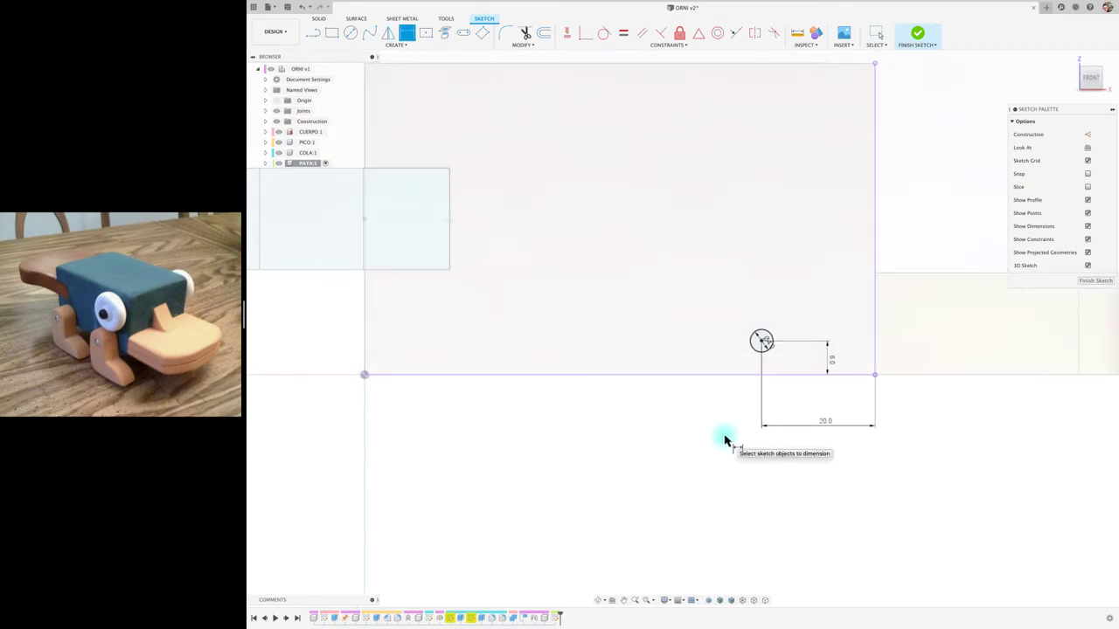
scroll(725, 440, down, 1)
Draw a 20 mm diameter circle concentric with the small circle
click(351, 34)
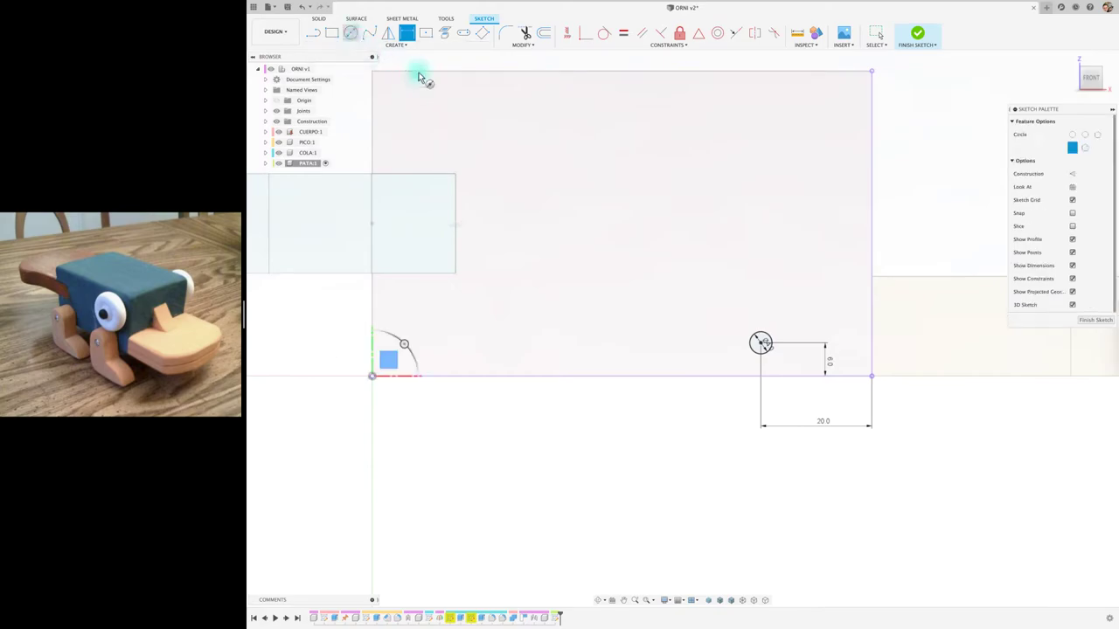
click(761, 343)
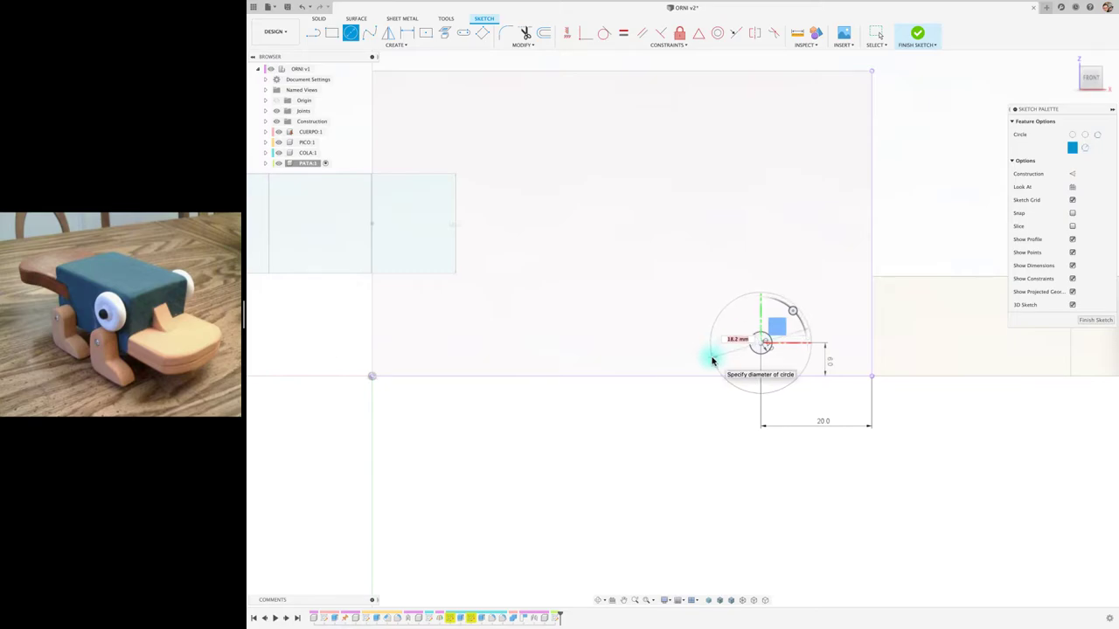
key(Return)
key(Escape)
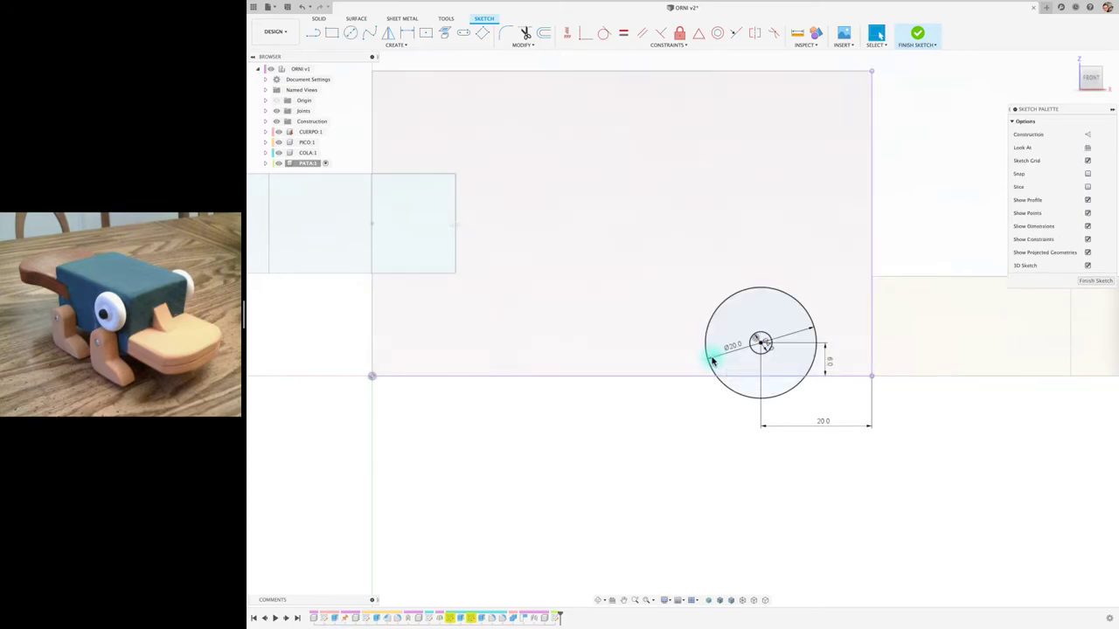
scroll(699, 354, down, 3)
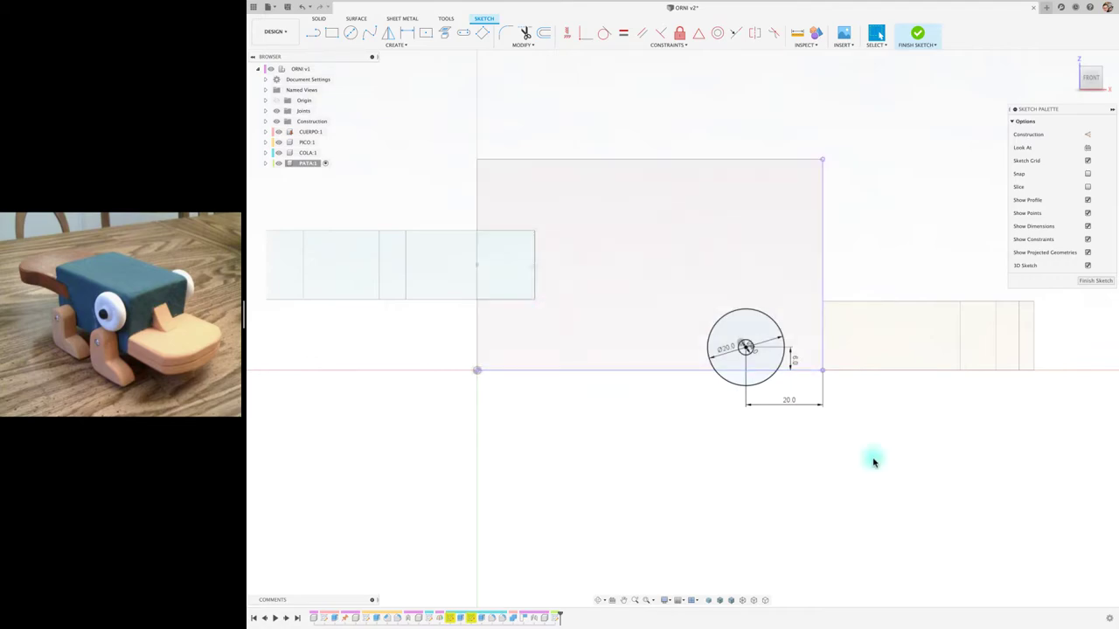
middle_drag(892, 438, 790, 415)
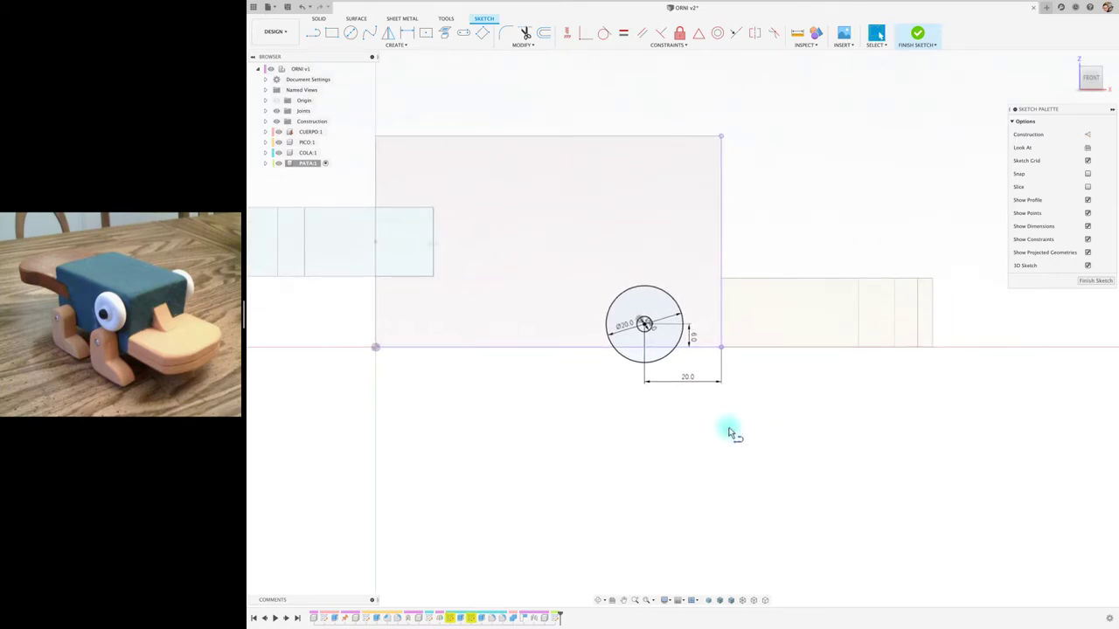
key(l)
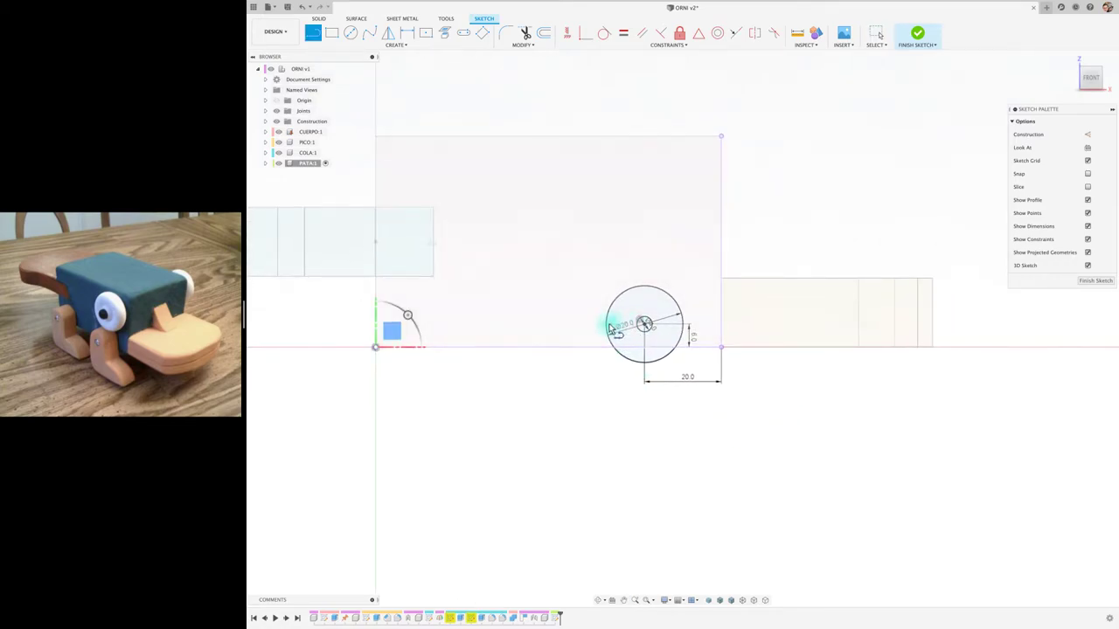
Draw a horizontal construction line left from the circles' centre
click(644, 324)
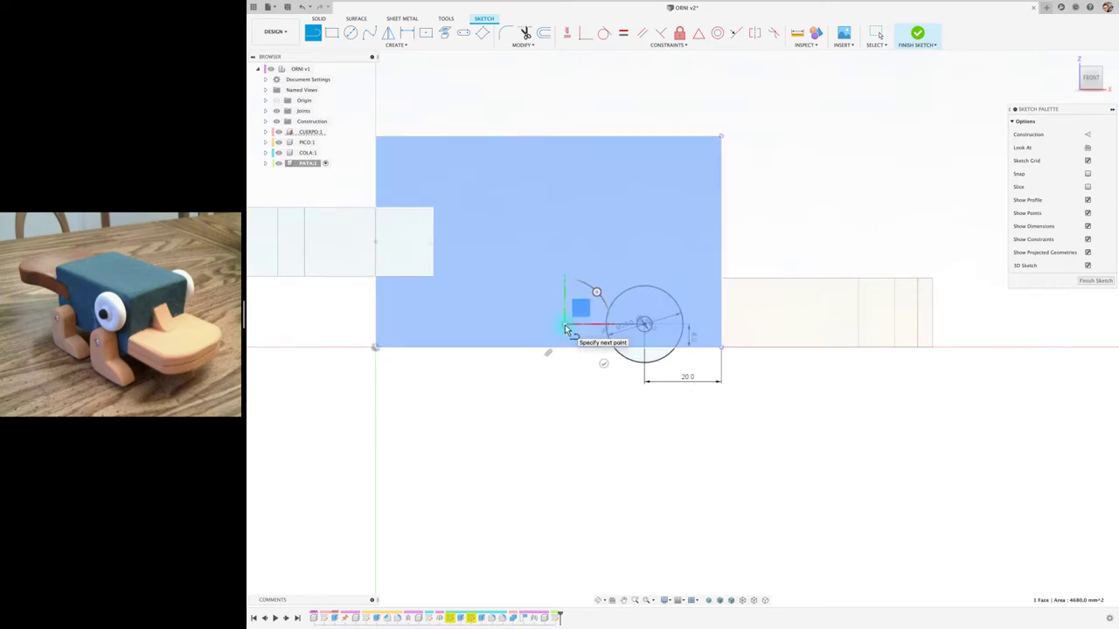
click(565, 325)
key(Escape)
click(565, 324)
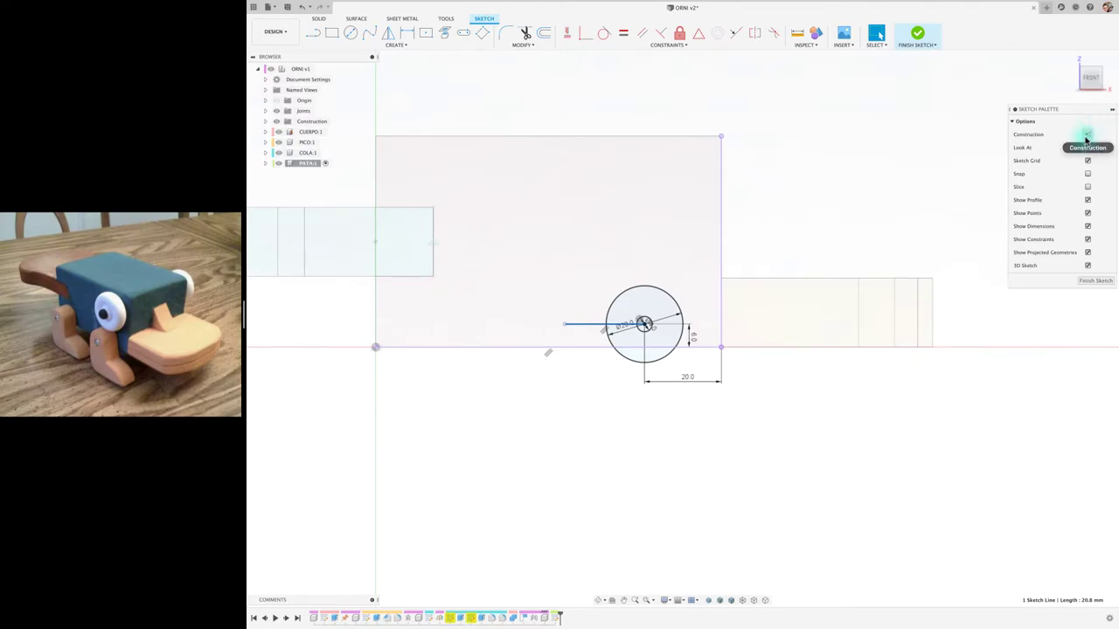
click(1087, 134)
Delete the stray vertical line and start a new line at the circle's left edge
key(l)
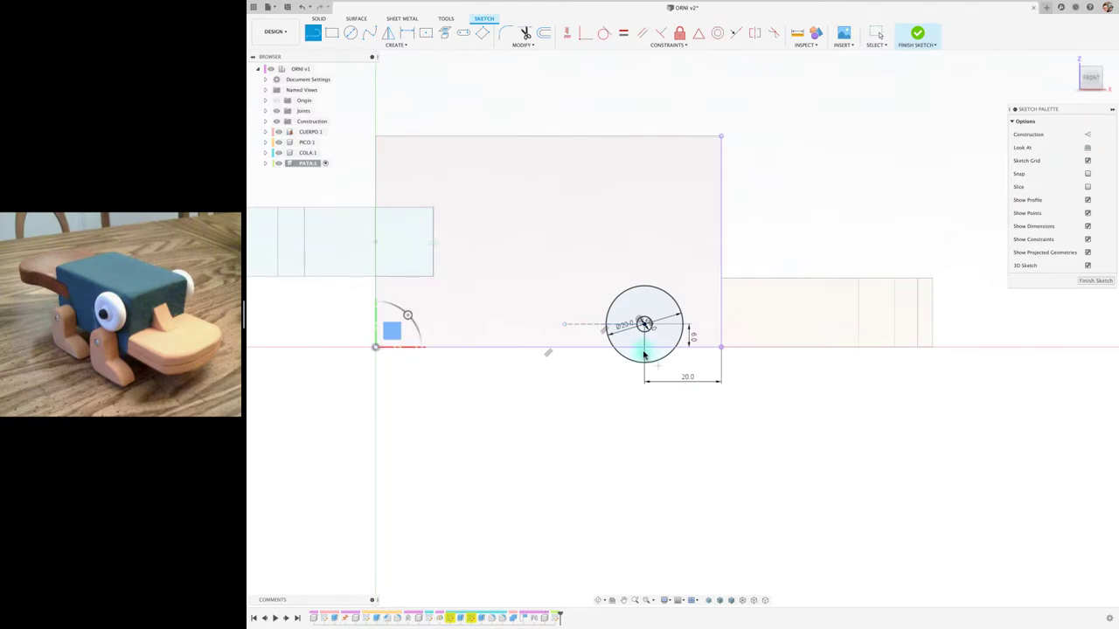
click(604, 324)
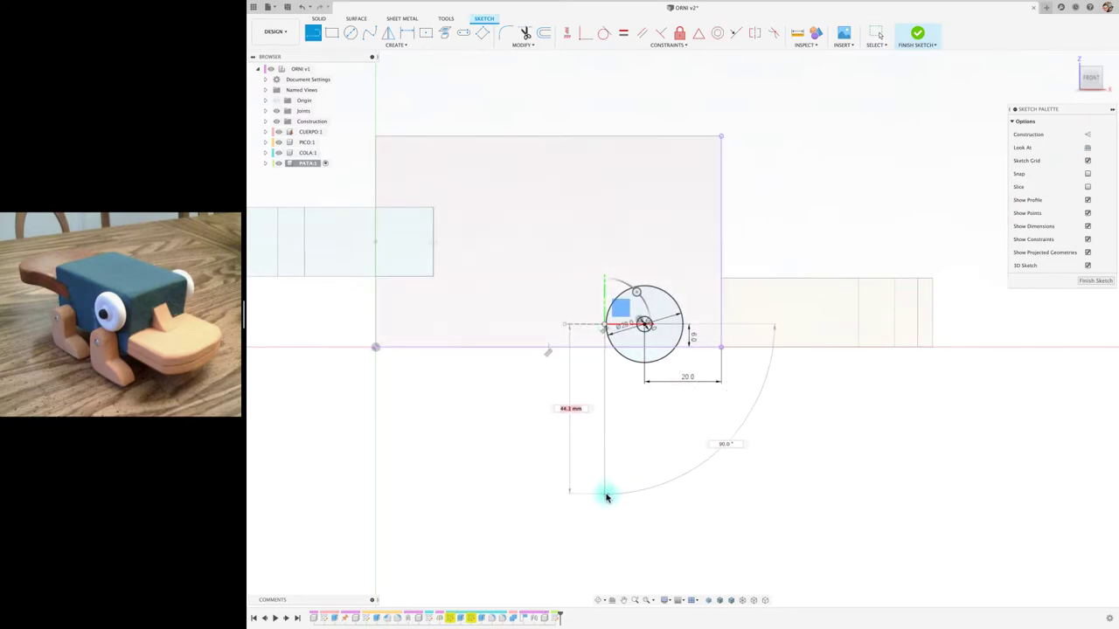
click(604, 496)
key(Escape)
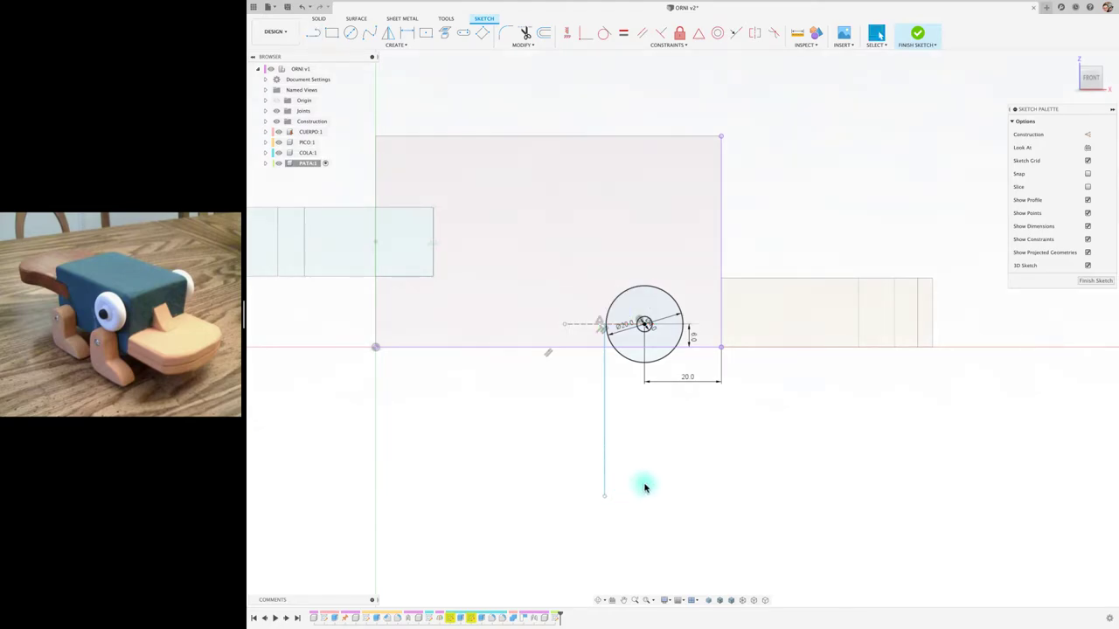
key(l)
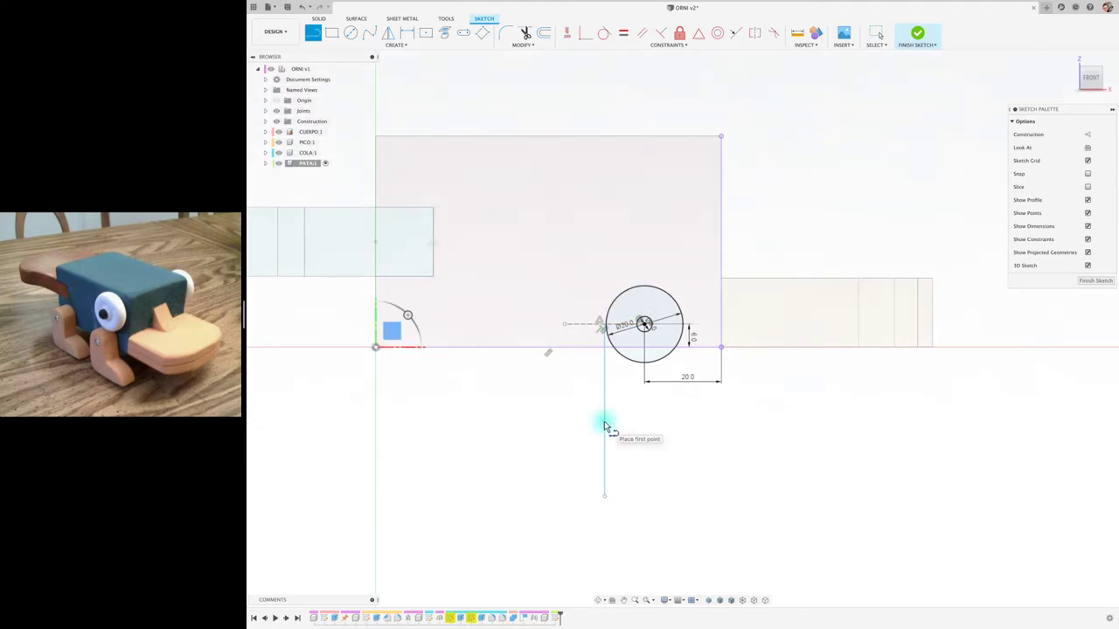
scroll(601, 324, up, 3)
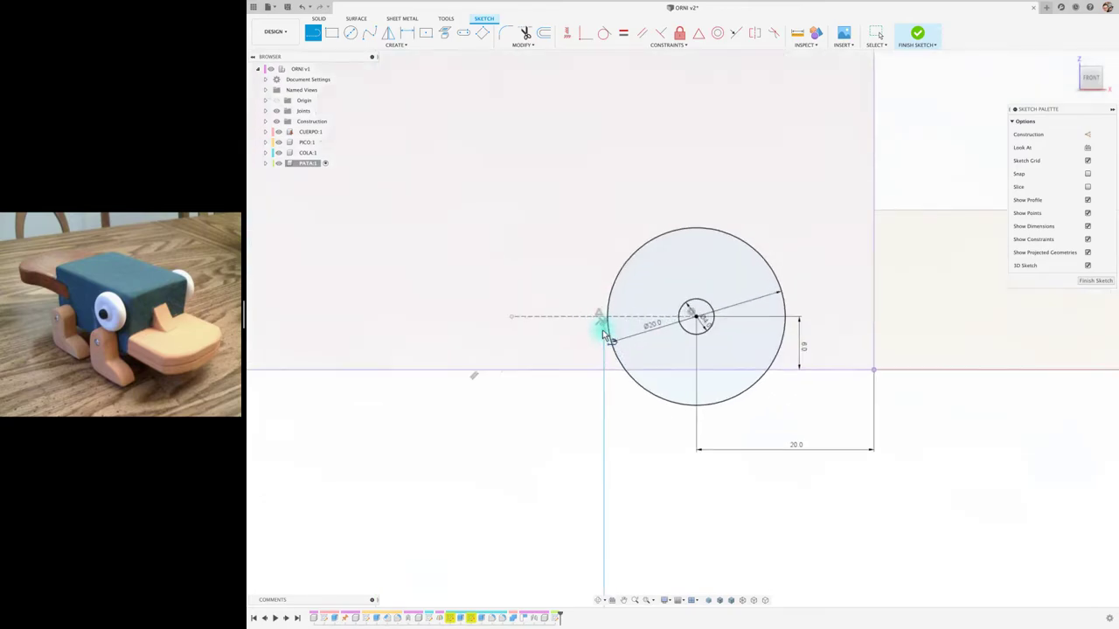
scroll(601, 325, up, 3)
key(Escape)
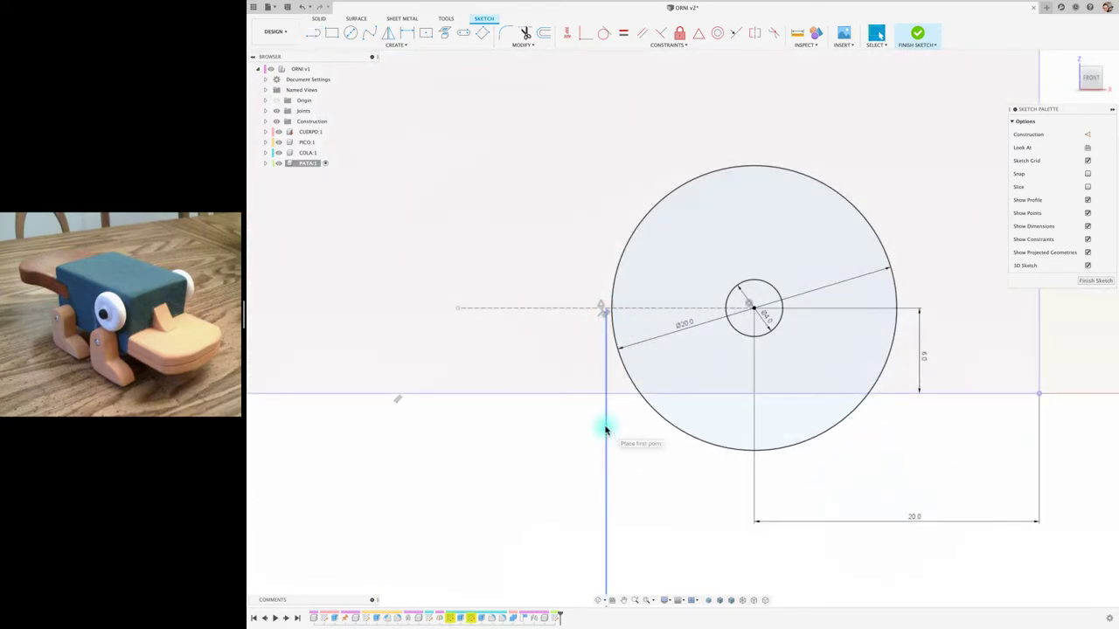
key(Delete)
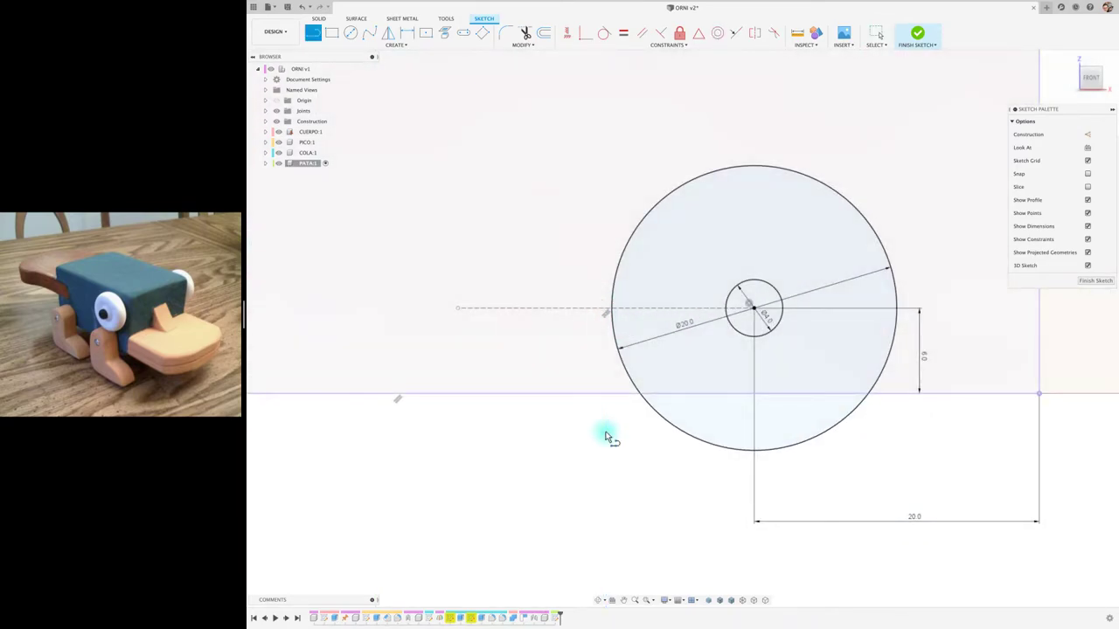
click(611, 314)
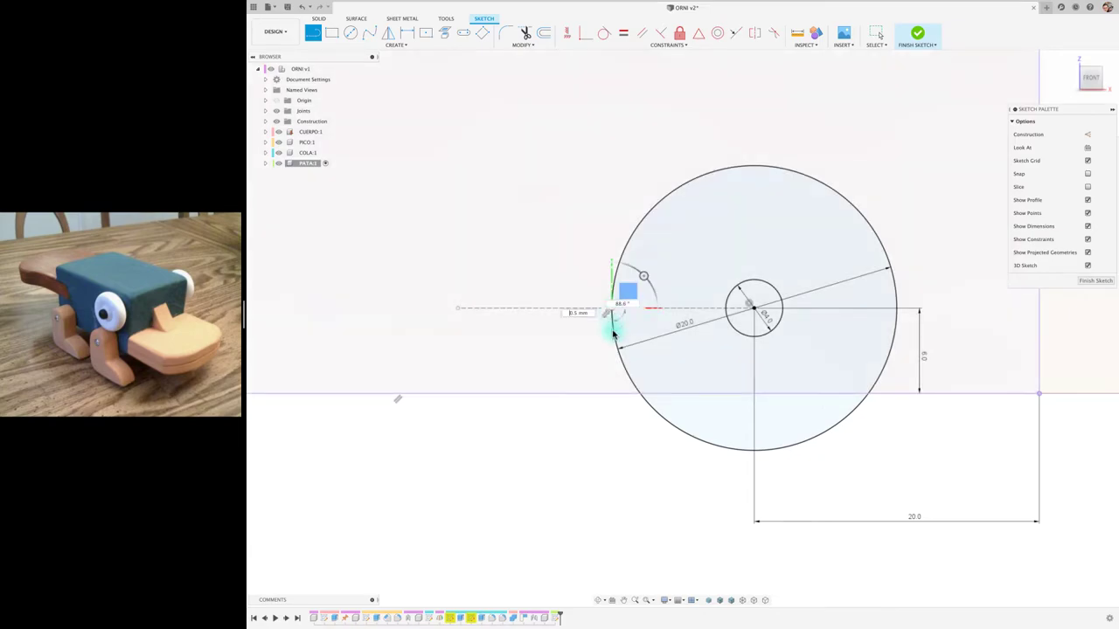
scroll(607, 367, down, 5)
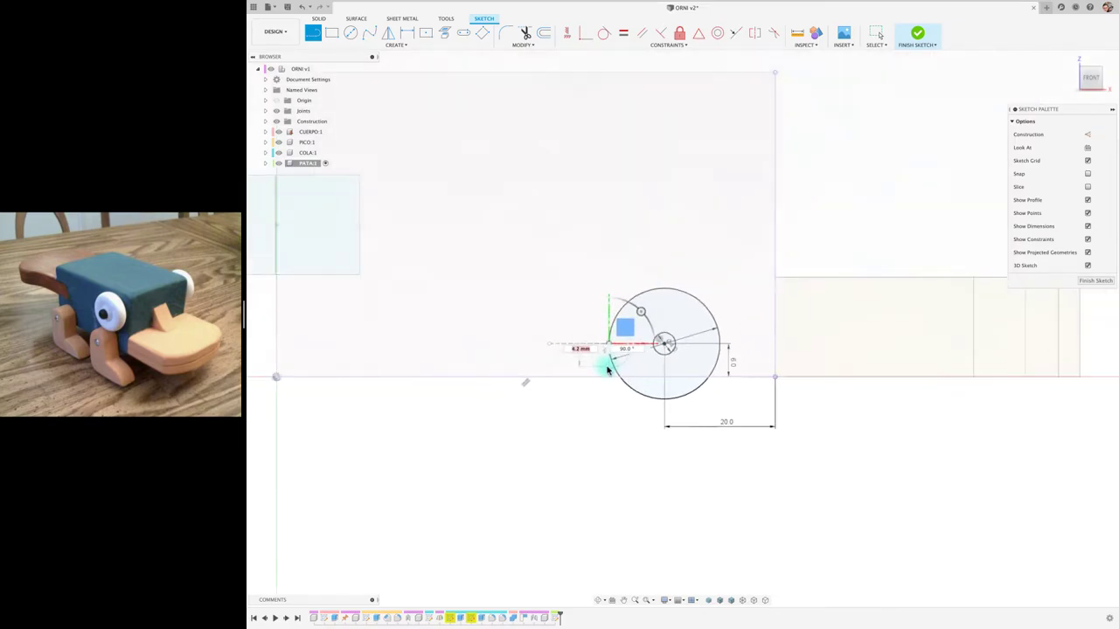
Draw the leg's left side, bottom edge, and a right line from the circle down to the bottom
click(611, 491)
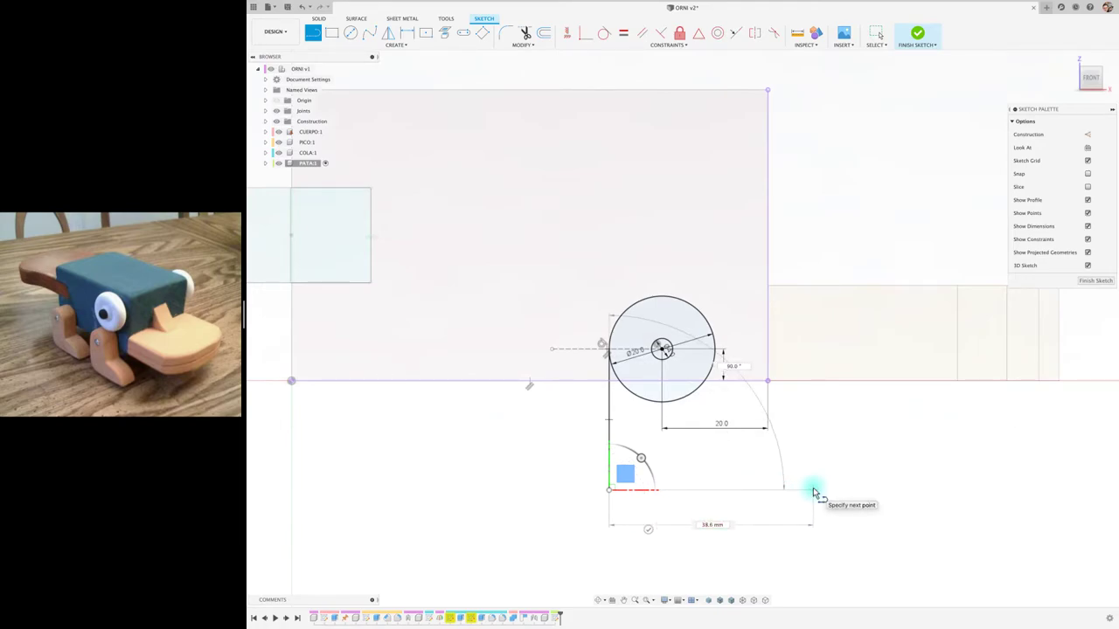
click(814, 490)
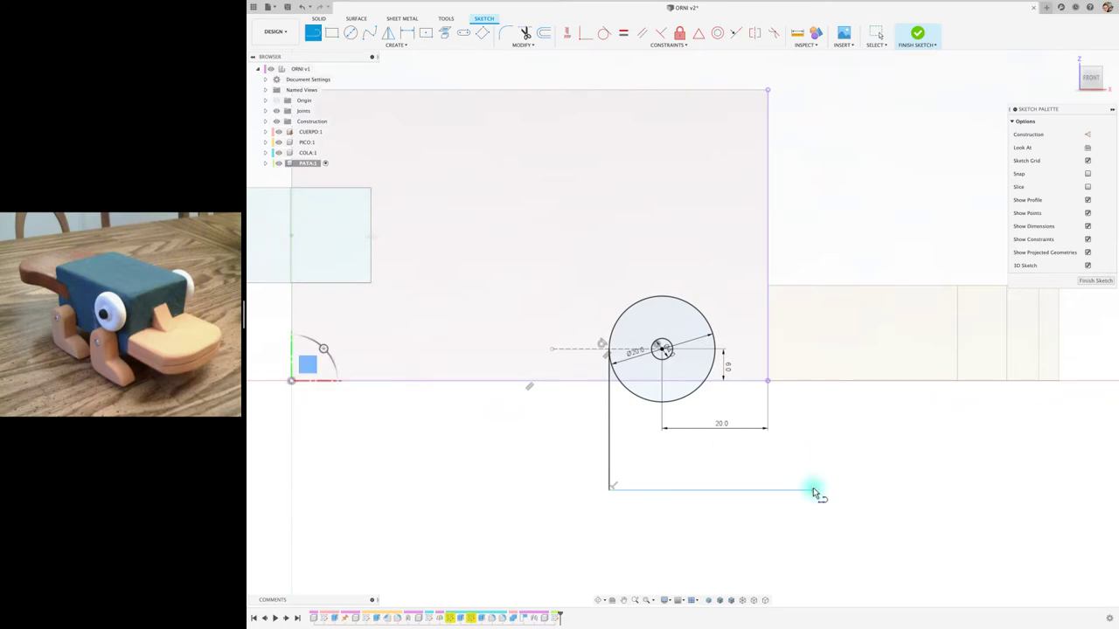
scroll(717, 362, up, 3)
scroll(717, 361, up, 1)
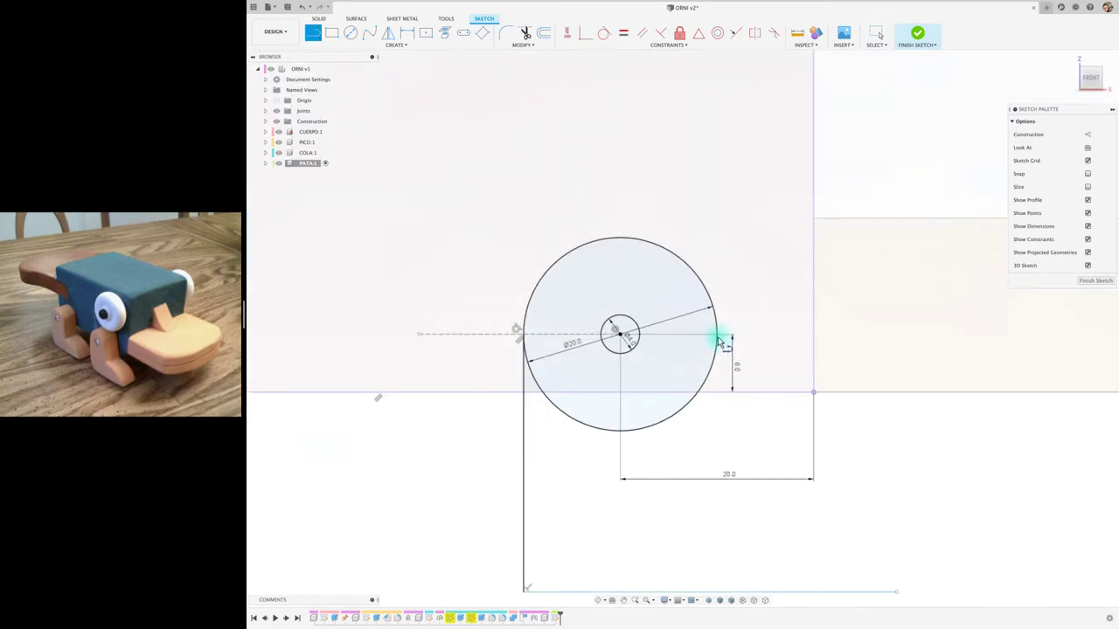
click(716, 336)
scroll(726, 424, down, 2)
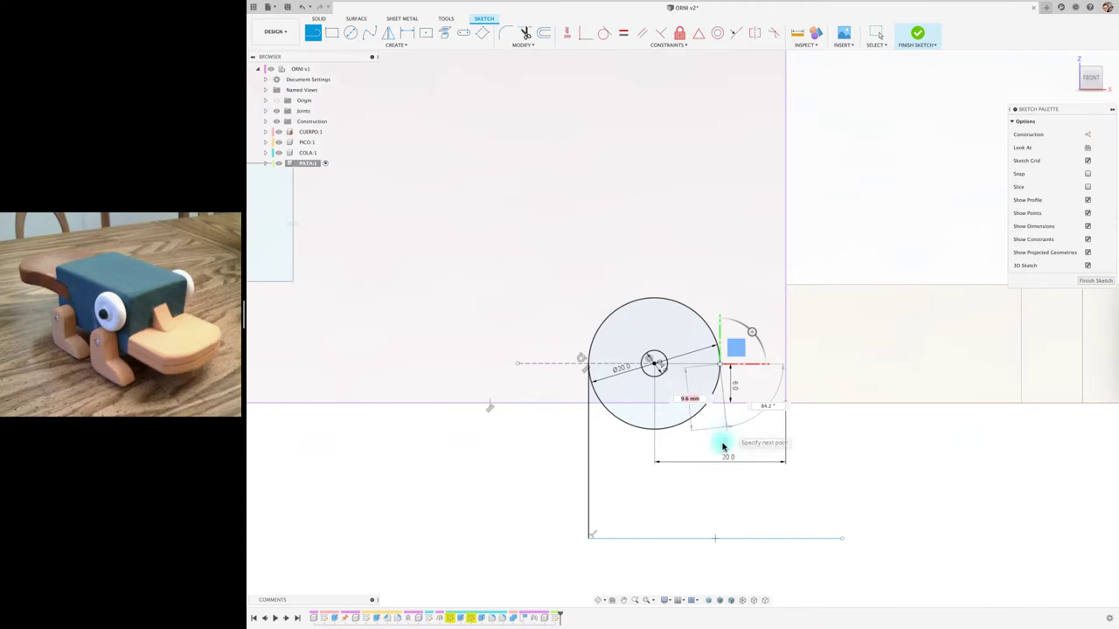
click(715, 556)
key(Escape)
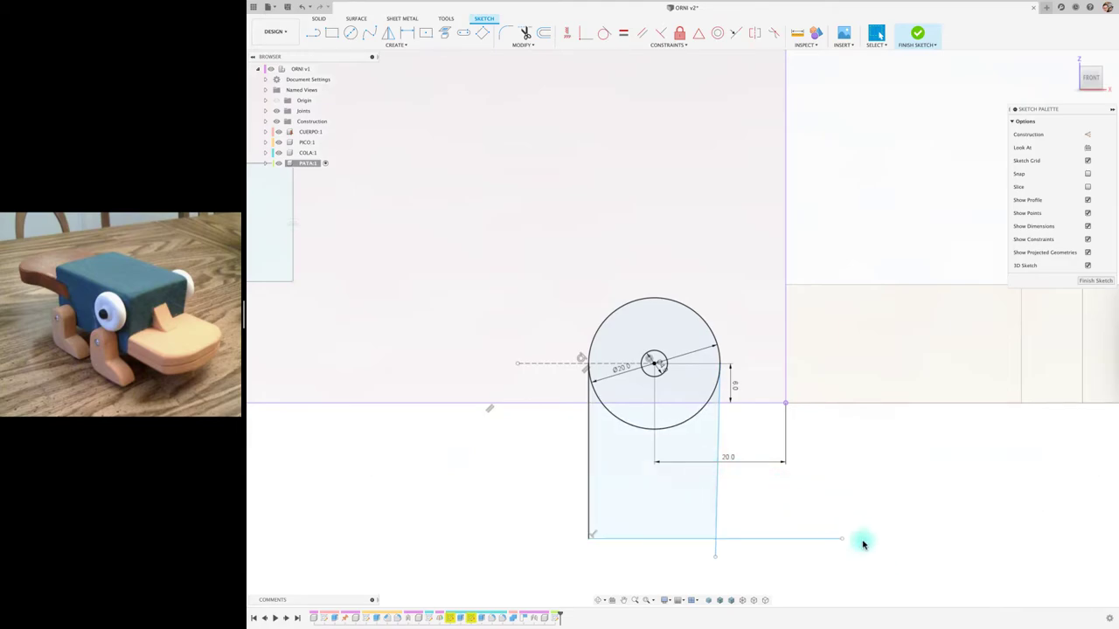
middle_drag(828, 466, 806, 417)
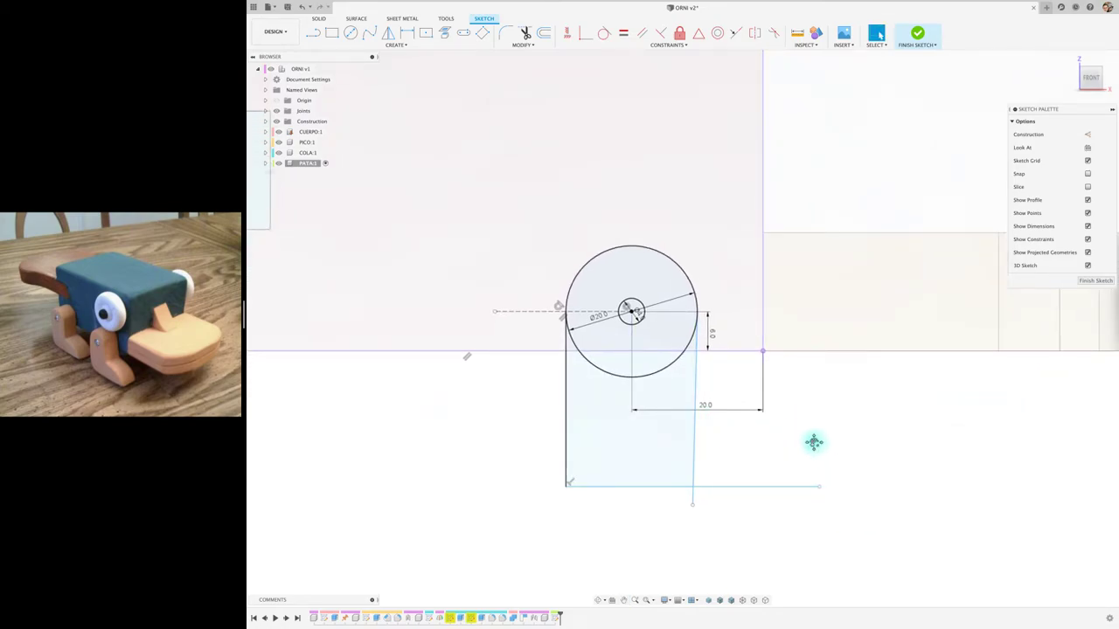
middle_drag(814, 443, 802, 374)
Draw a large circle centred on the leg's bottom line and trim its lower half
click(351, 33)
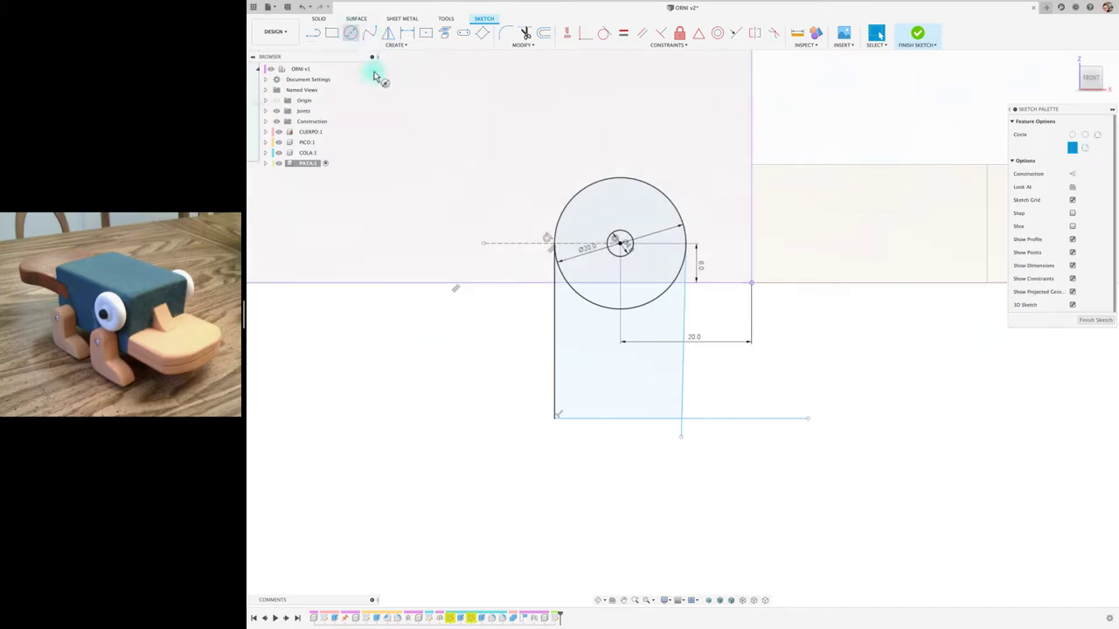
click(680, 436)
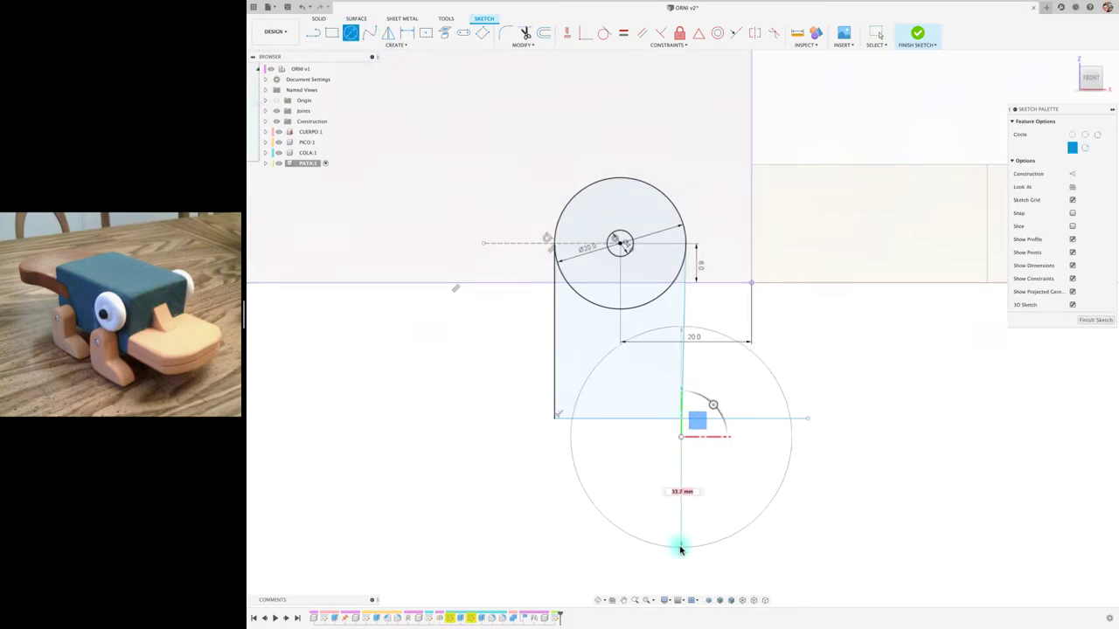
key(Escape)
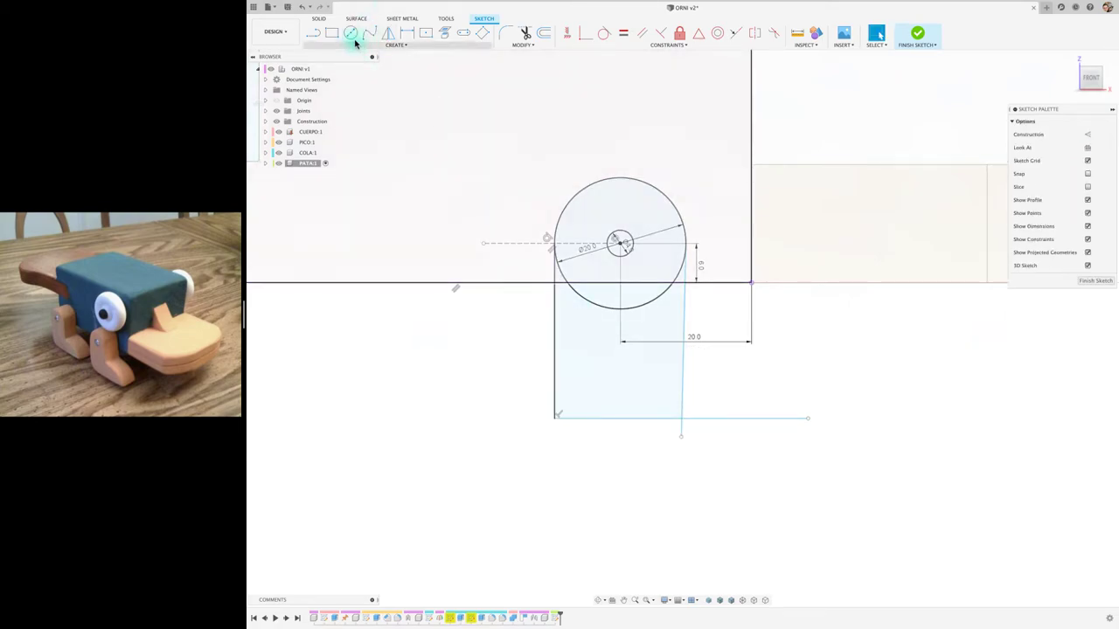
click(350, 32)
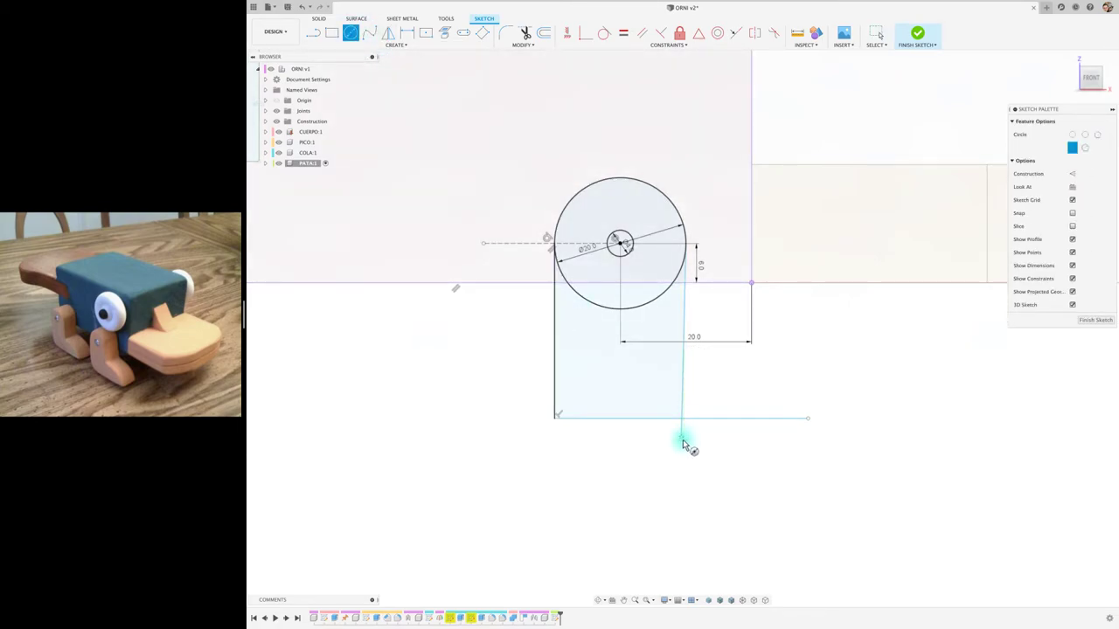
click(681, 493)
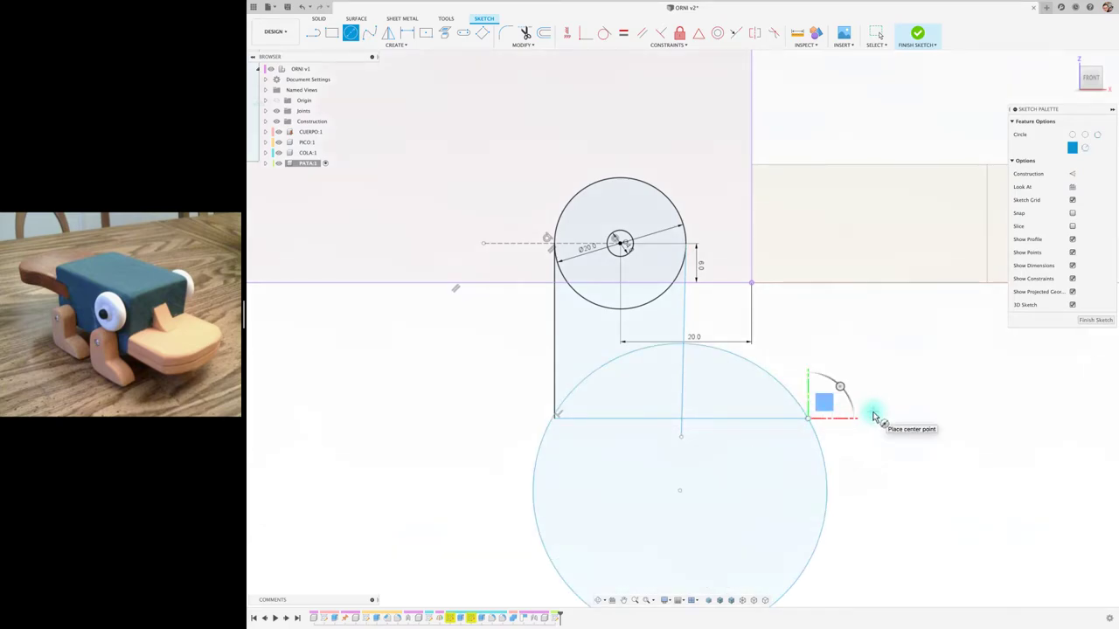
key(t)
click(818, 446)
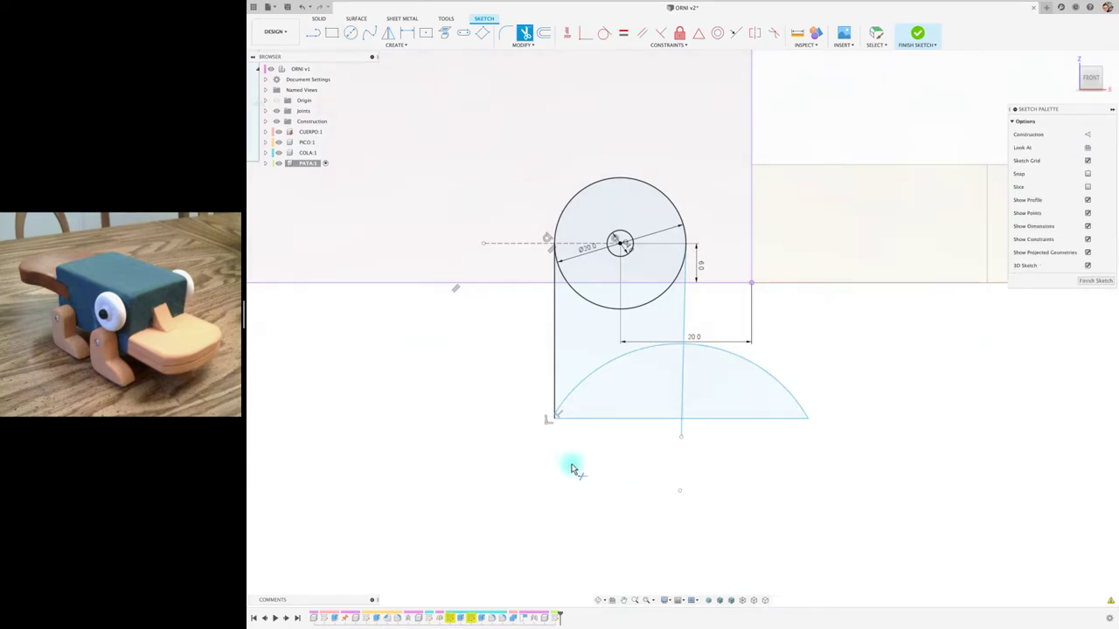
Trim the arc's left part and the pieces of the right vertical line
click(644, 349)
scroll(686, 369, up, 4)
scroll(691, 374, up, 1)
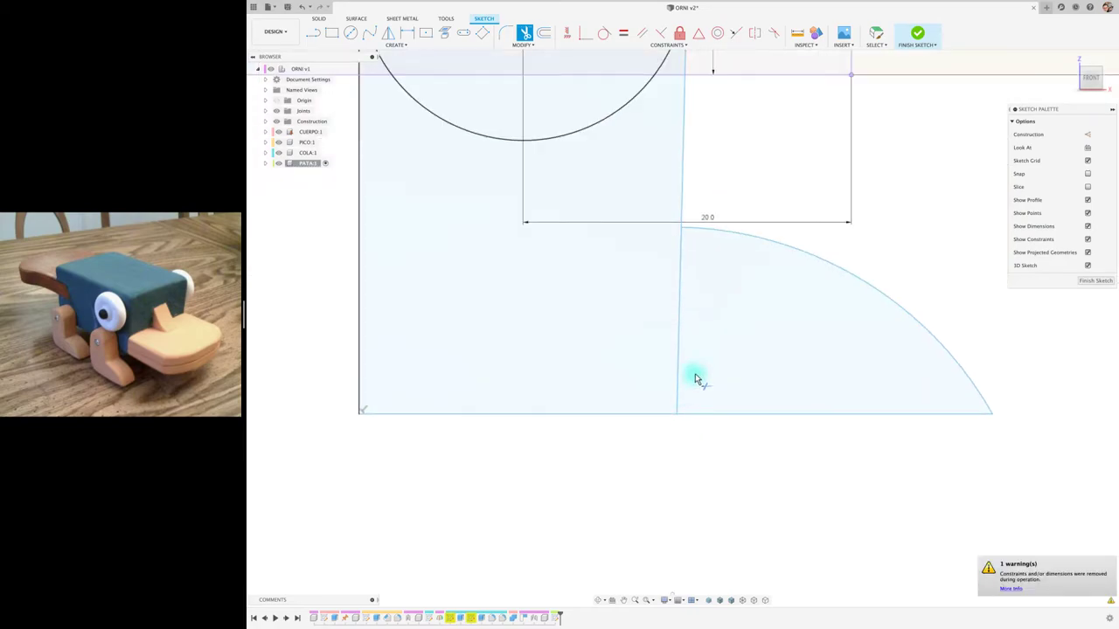
middle_drag(677, 337, 669, 429)
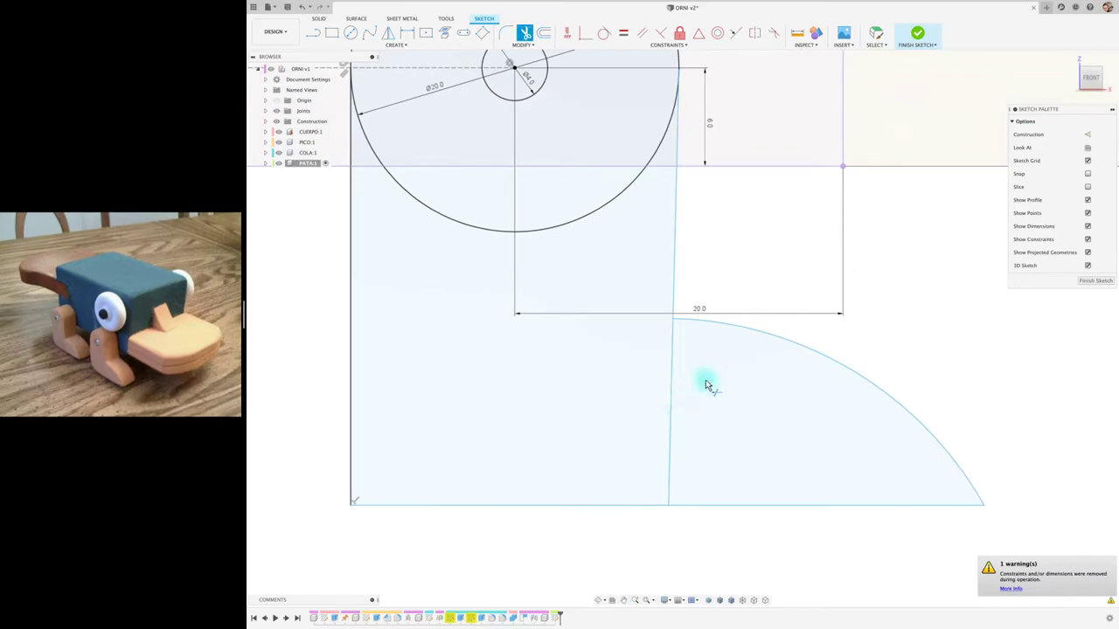
click(672, 419)
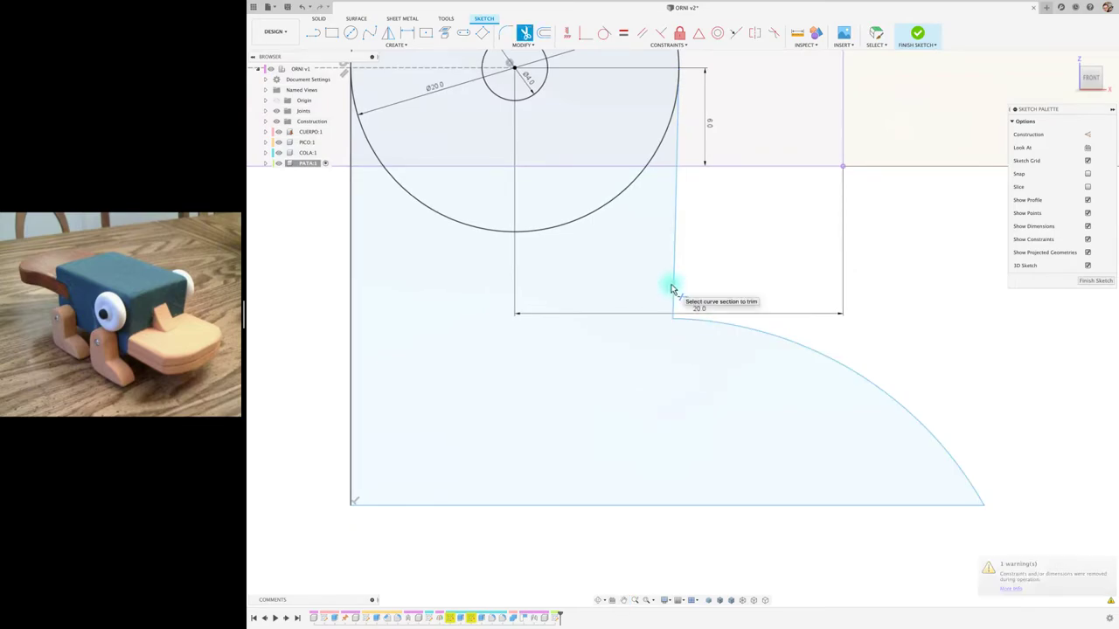
click(674, 289)
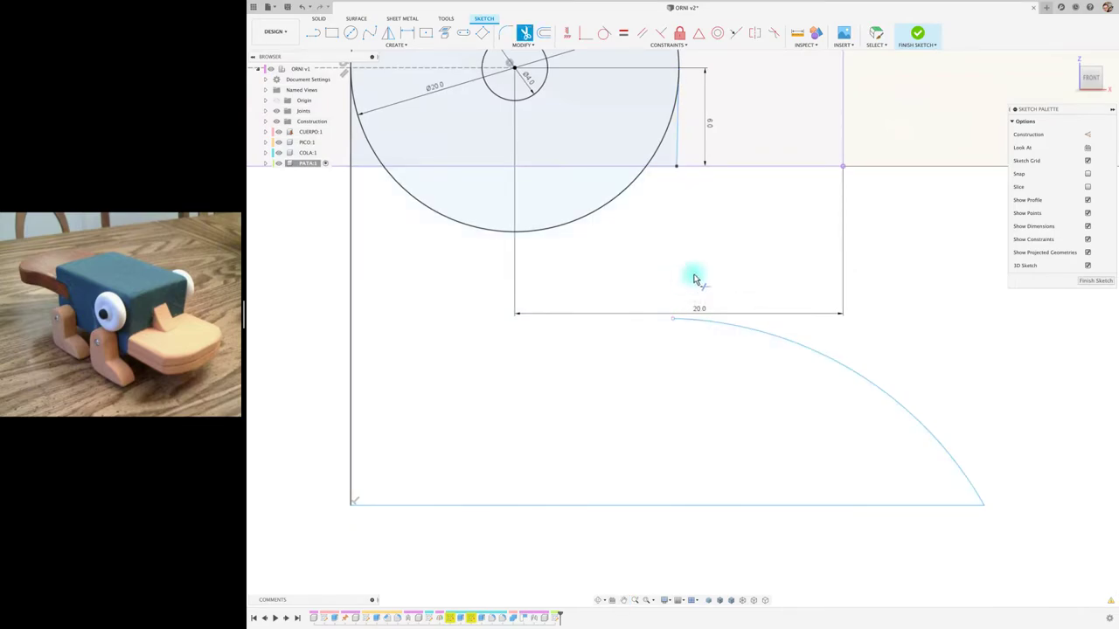
click(679, 156)
key(Escape)
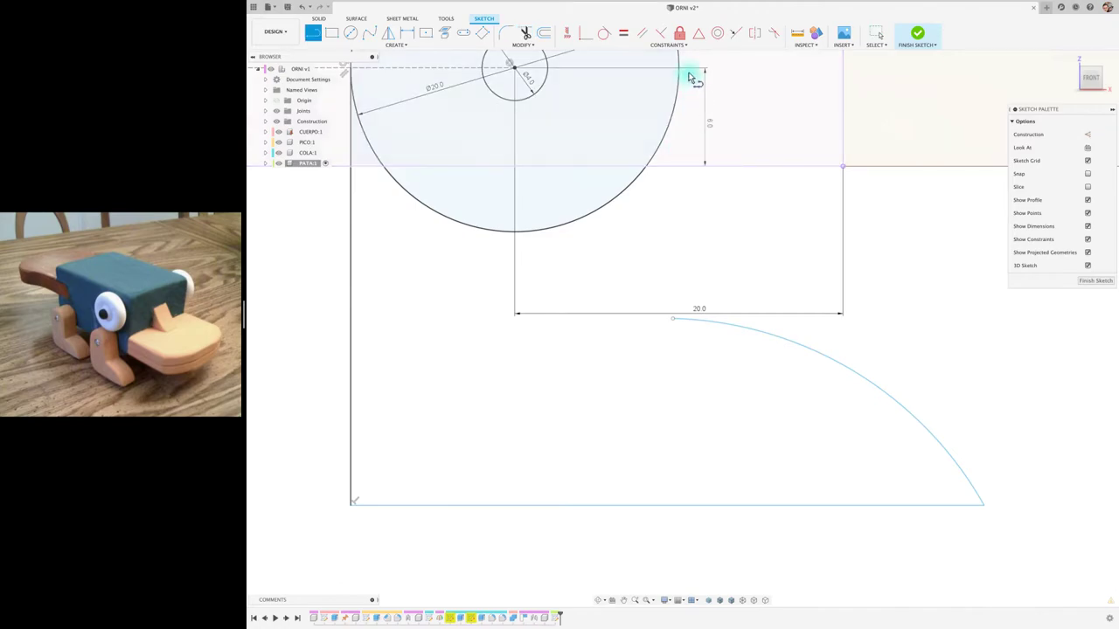
Redraw a line down from the circle's right edge and trim its part below the arch
click(679, 68)
scroll(687, 105, down, 3)
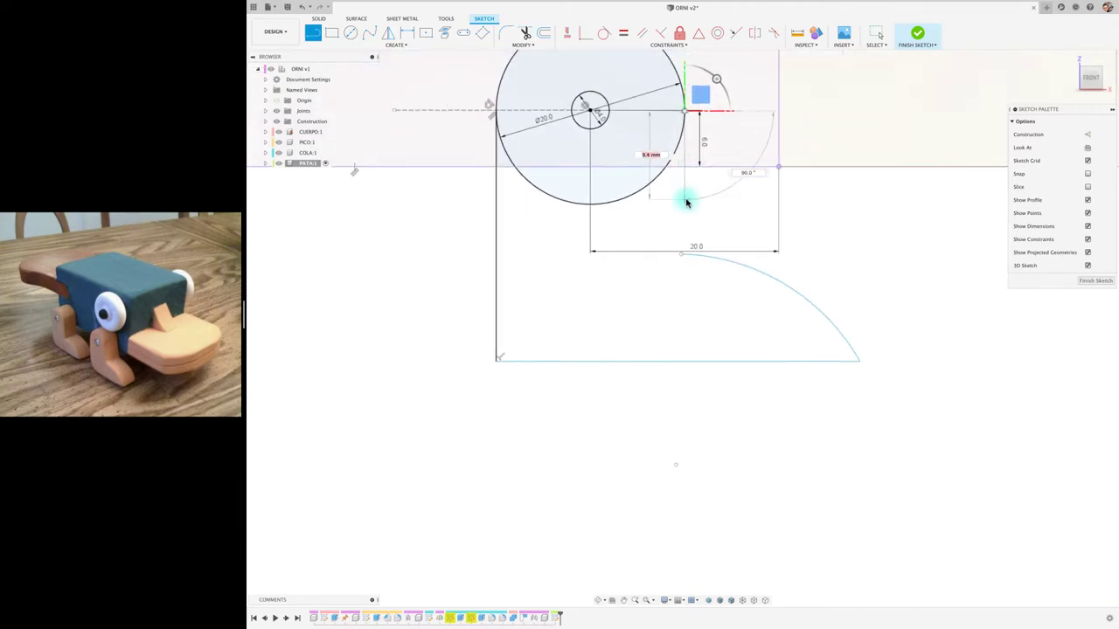
click(684, 394)
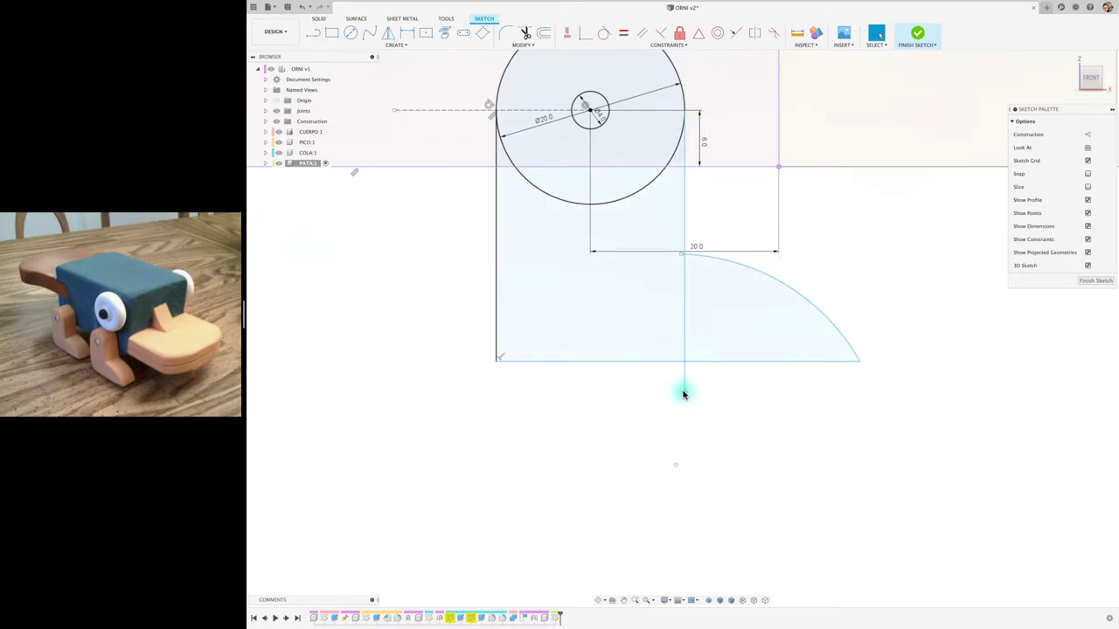
key(t)
scroll(685, 384, up, 1)
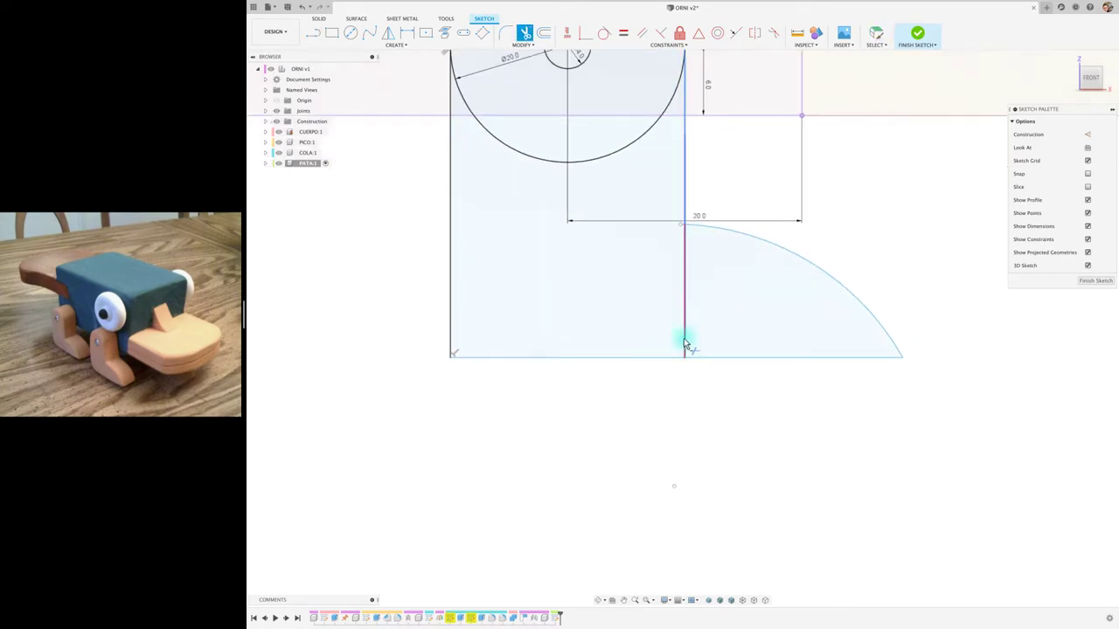
click(684, 344)
scroll(692, 229, up, 2)
scroll(669, 236, up, 2)
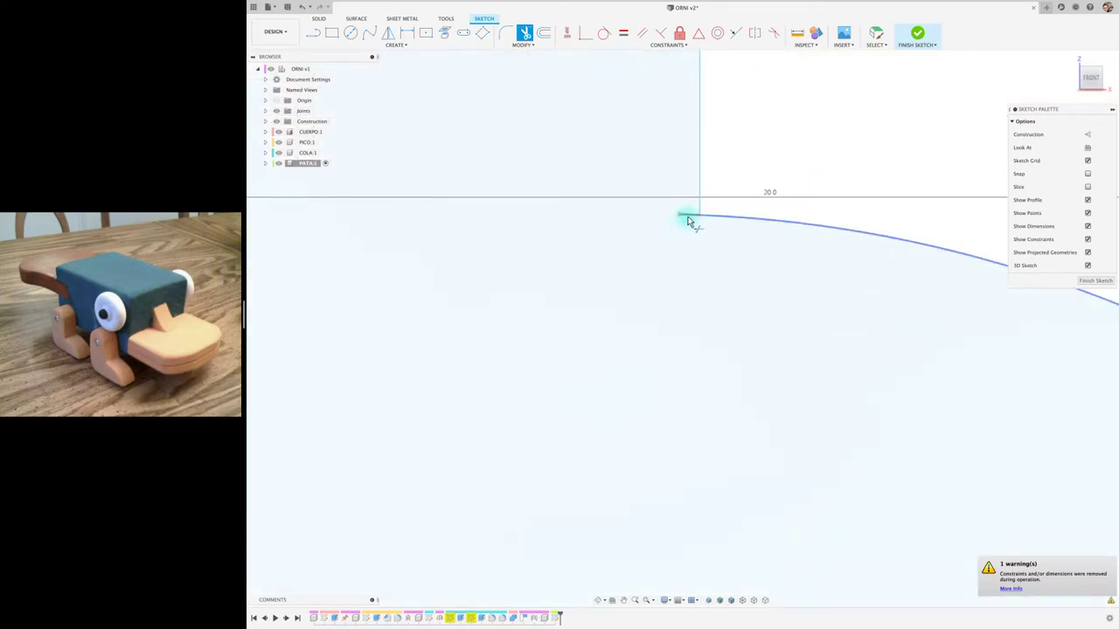
scroll(683, 238, down, 2)
scroll(683, 236, down, 1)
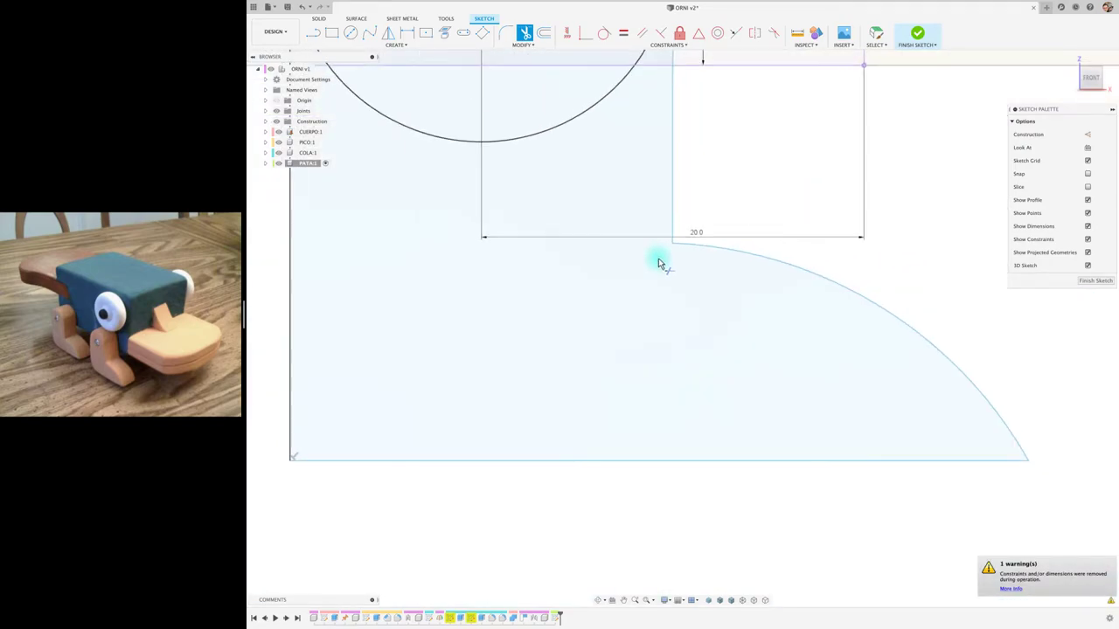
scroll(683, 233, up, 2)
scroll(685, 229, down, 1)
scroll(675, 280, down, 1)
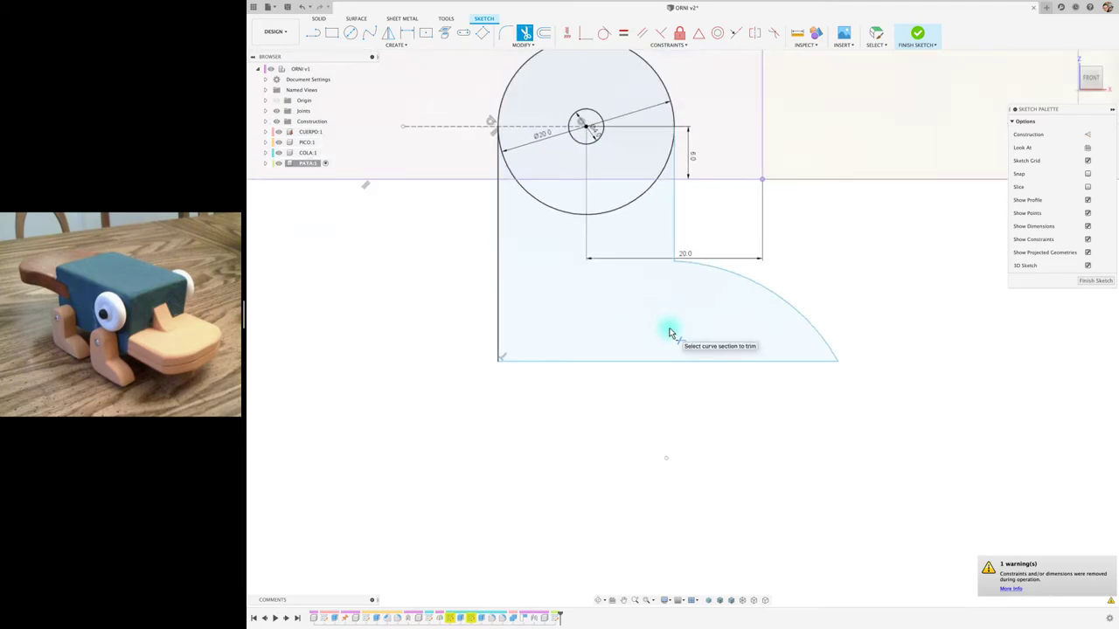
Dimension the leg's left edge at 25 mm and its inner edge at 15 mm
key(d)
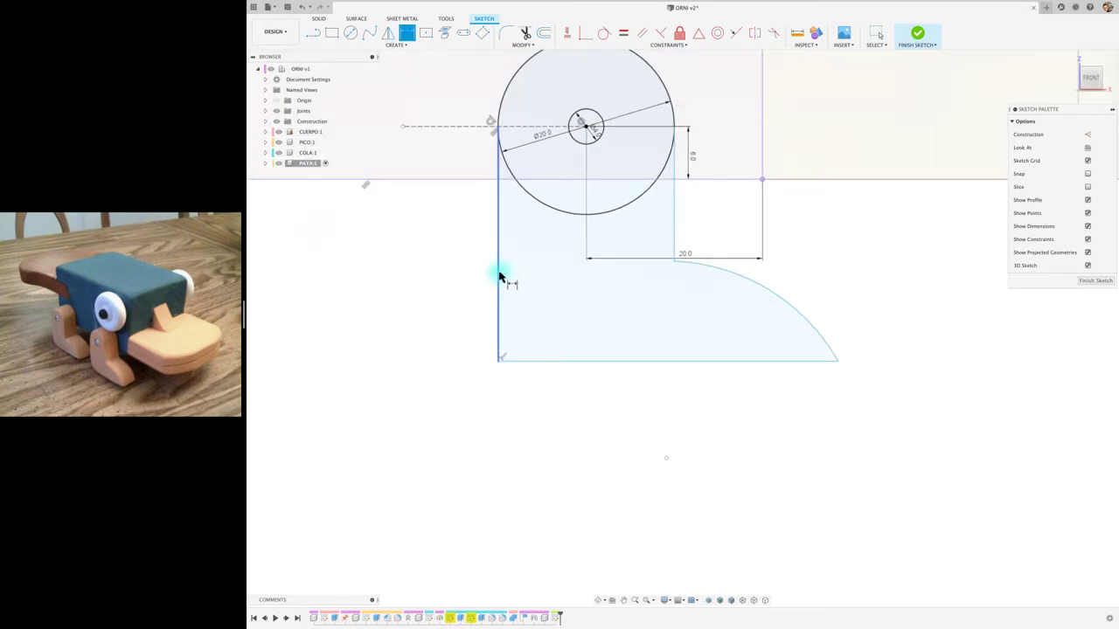
click(499, 278)
click(478, 273)
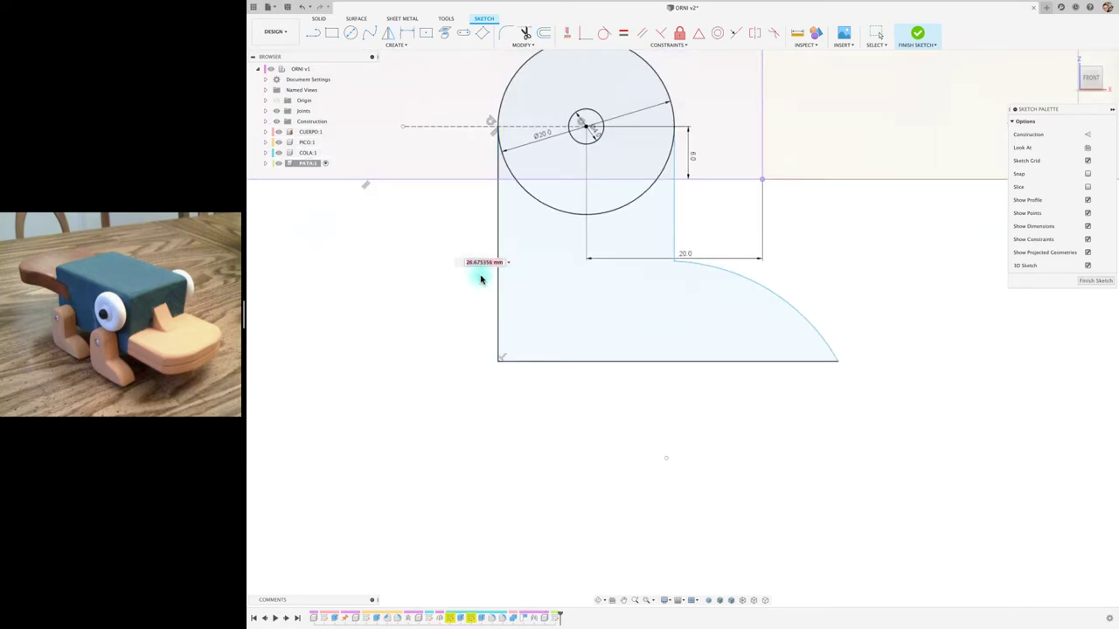
key(Return)
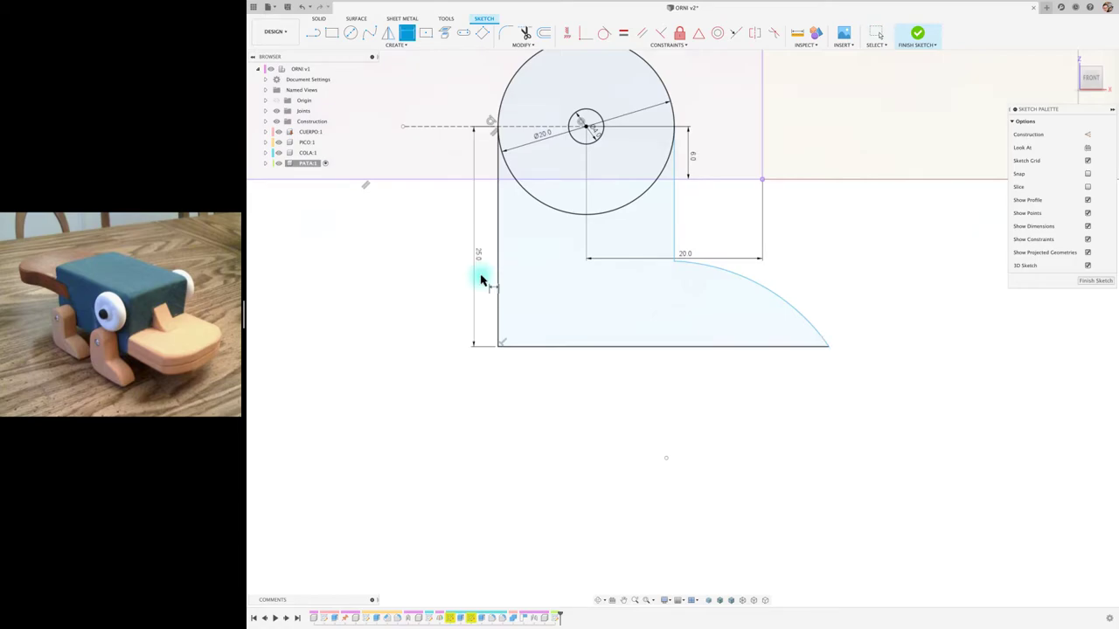
click(676, 215)
click(730, 225)
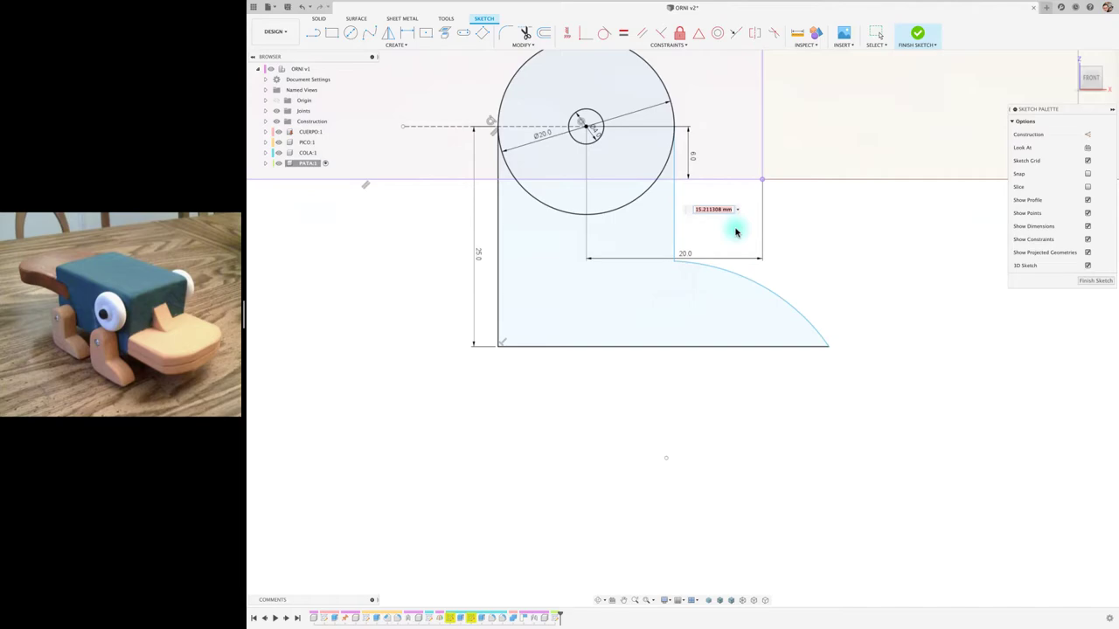
text(15)
key(Return)
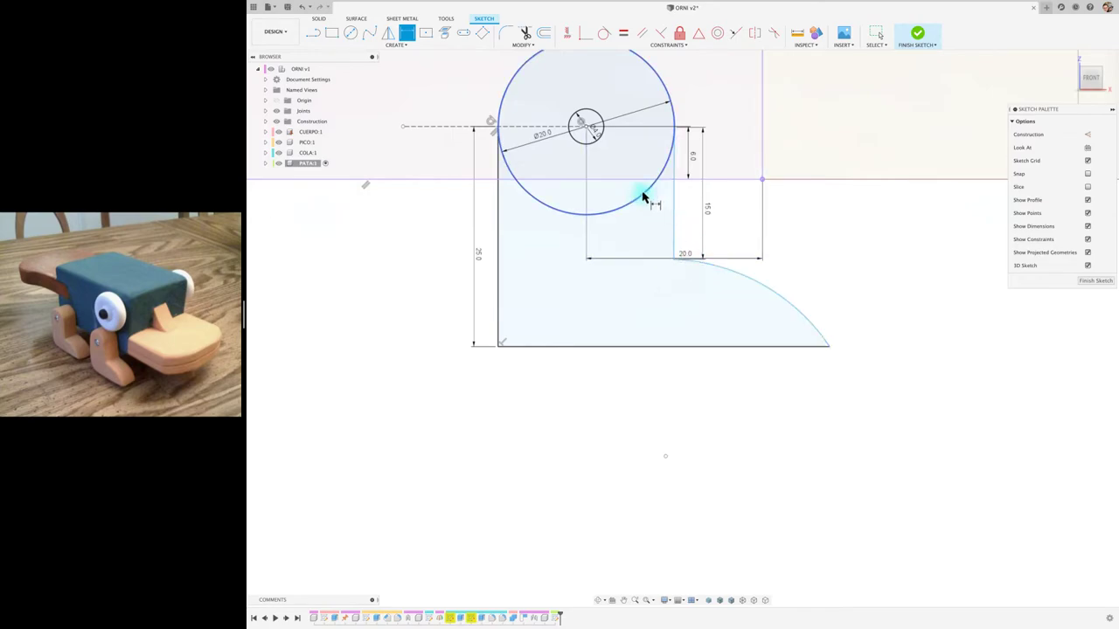
Trim away the circle's leftover lower arcs
key(t)
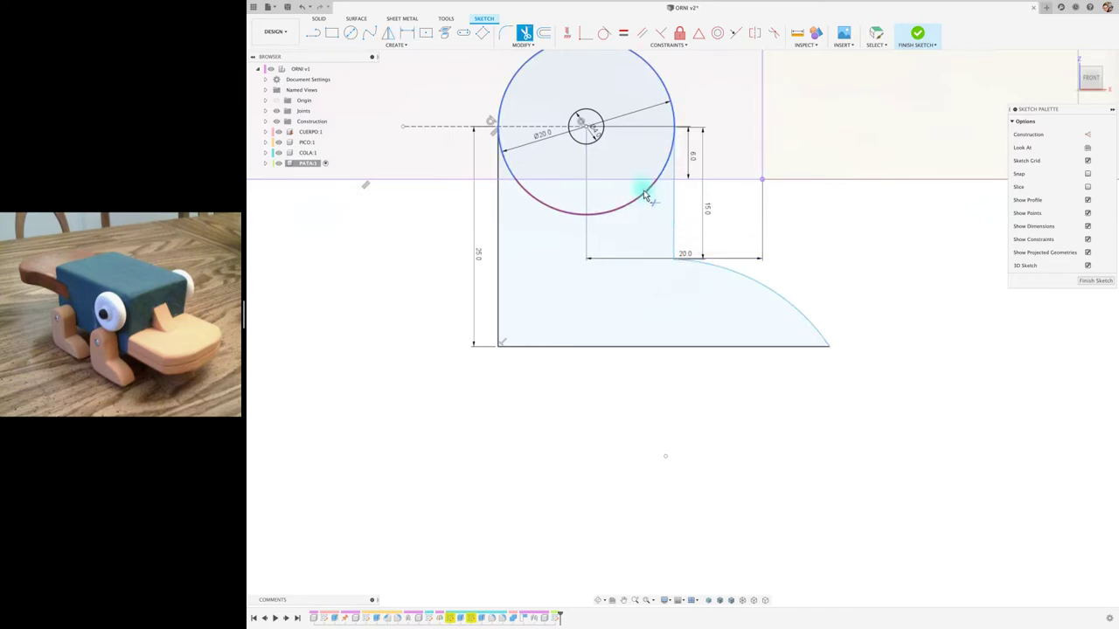
click(644, 194)
click(657, 175)
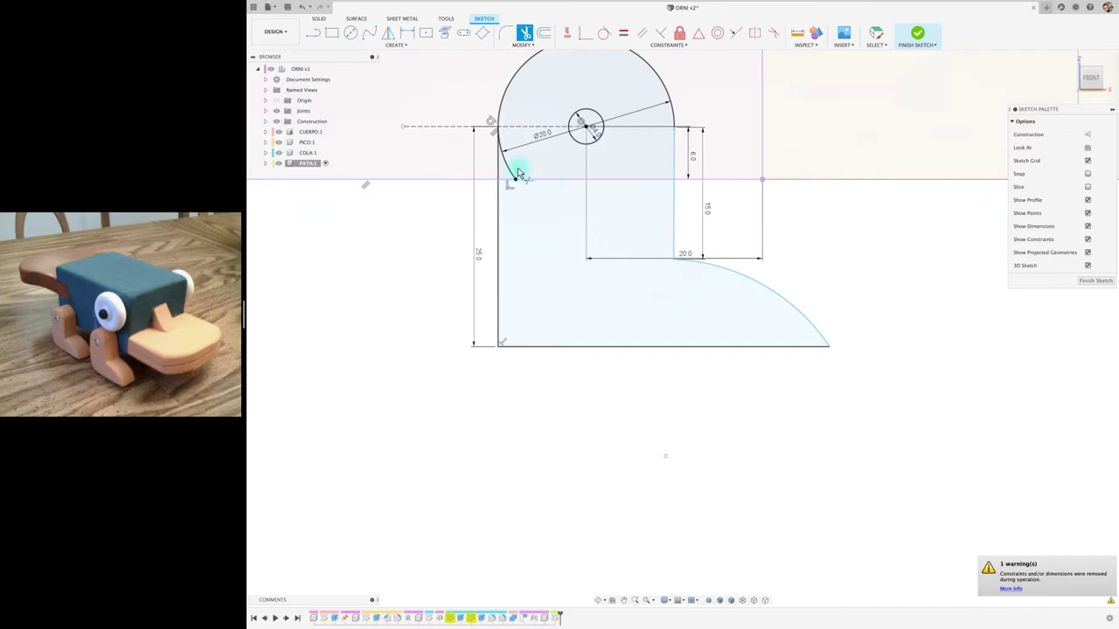
click(512, 170)
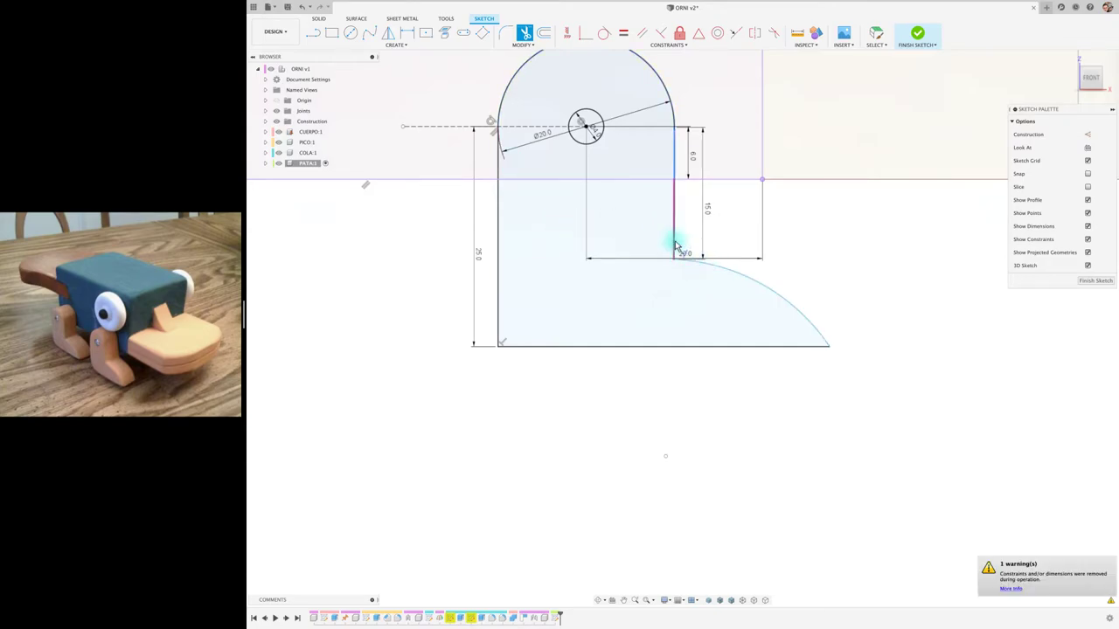
Fillet the corner where the inner edge meets the arc
click(502, 32)
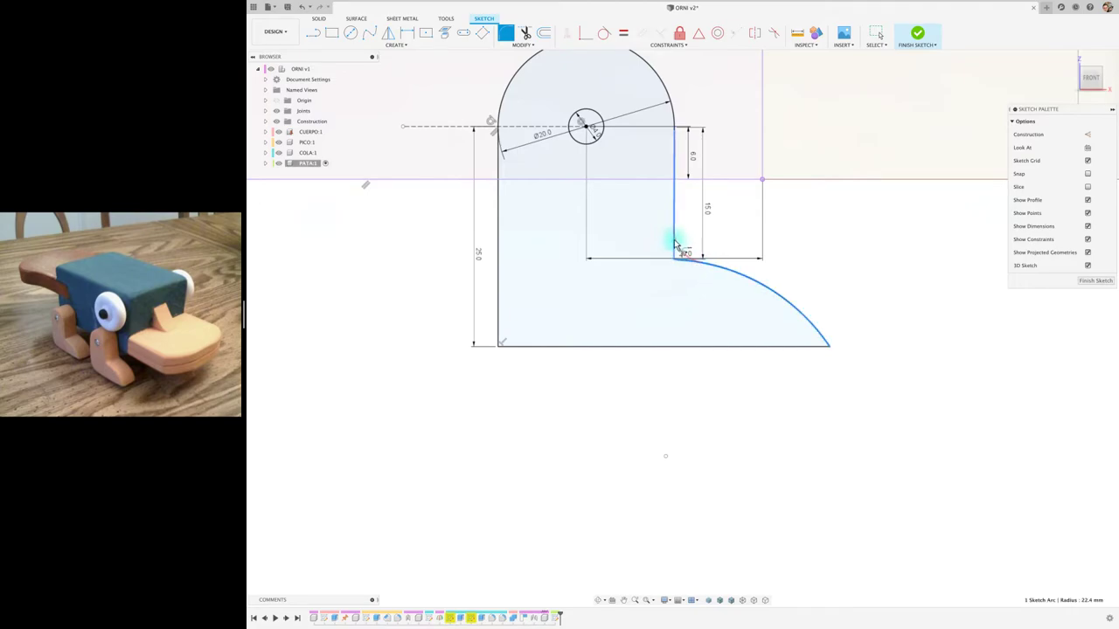
click(682, 252)
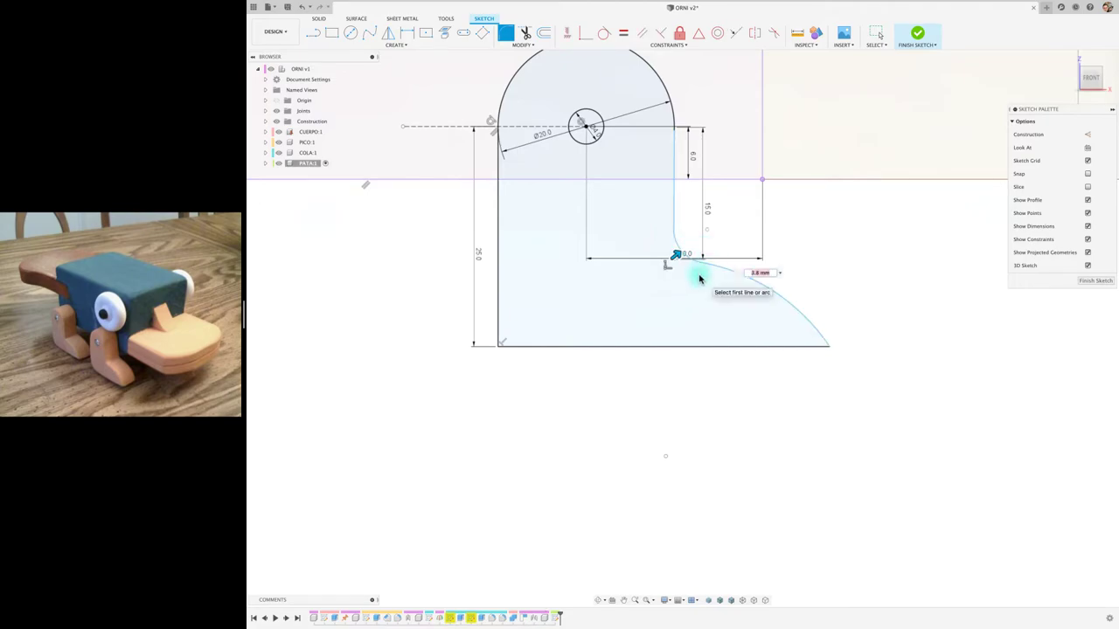
key(Return)
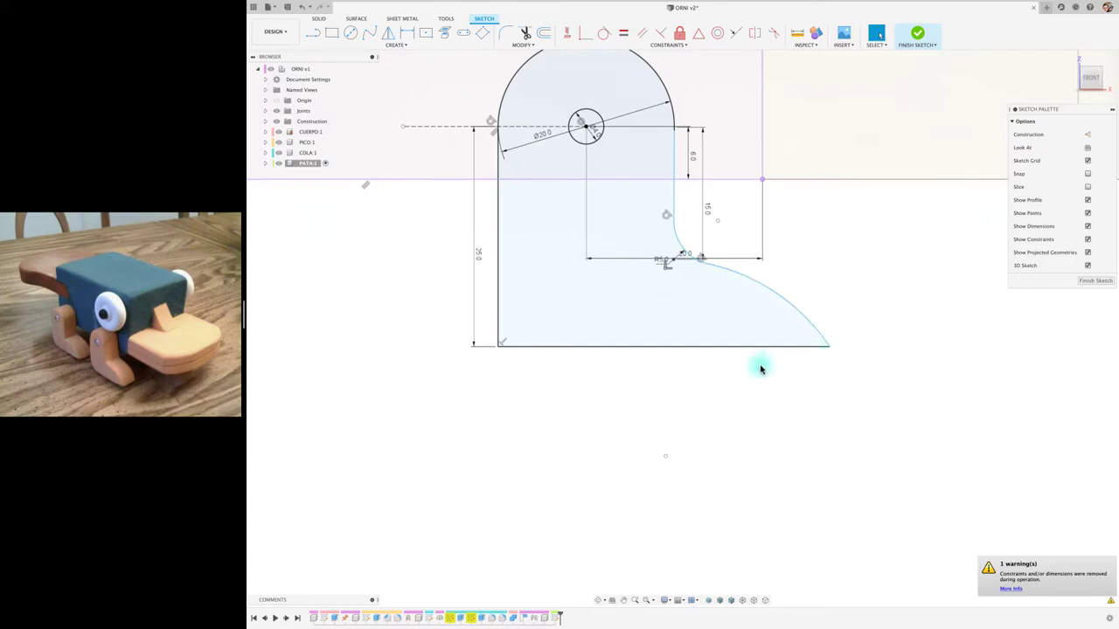
scroll(761, 369, down, 3)
scroll(762, 368, down, 3)
scroll(761, 368, down, 2)
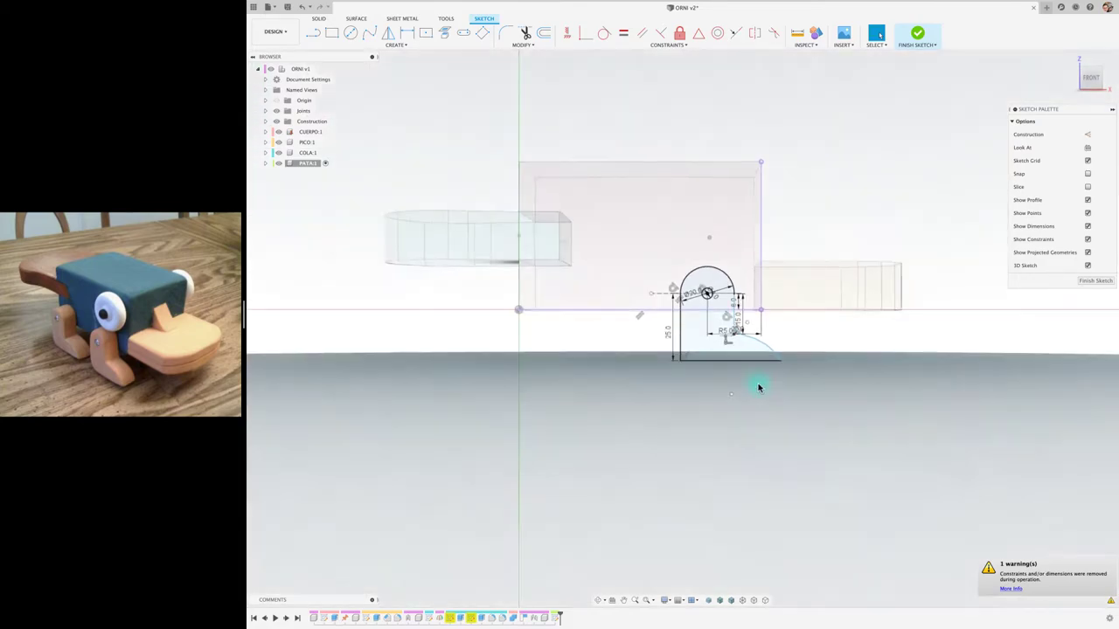
Return to the home view and select both leg profiles for extrusion
key(F6)
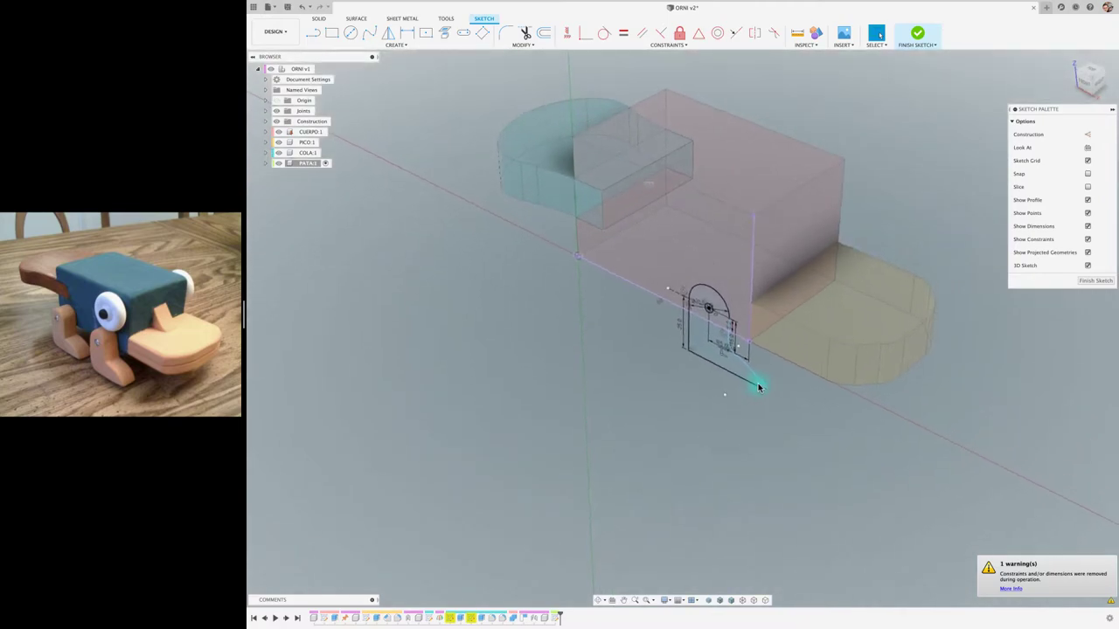
key(e)
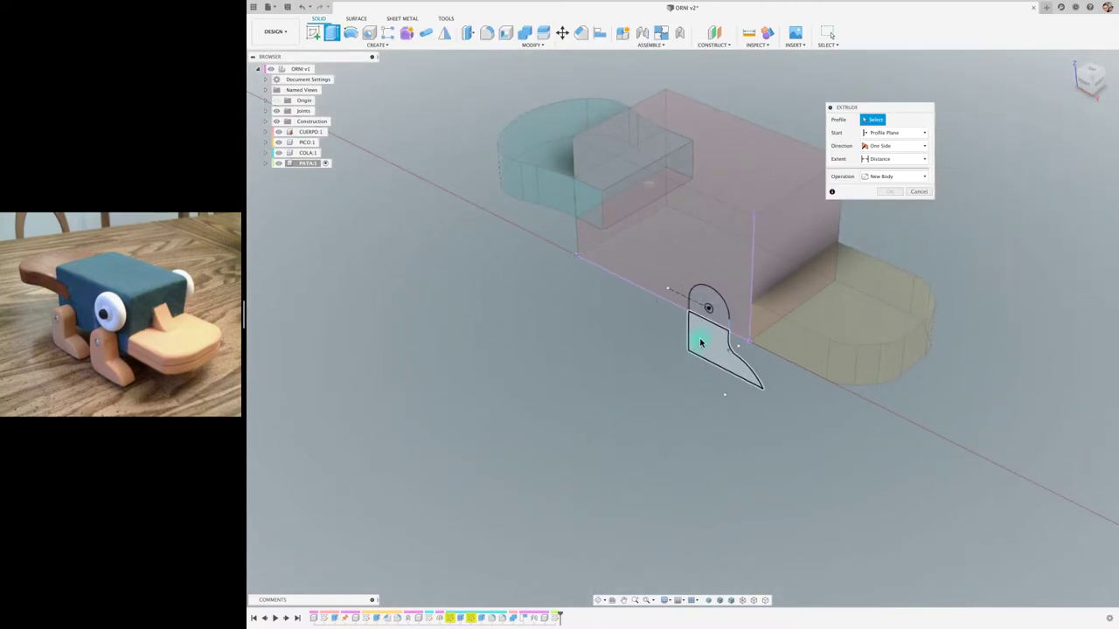
click(707, 341)
click(718, 320)
drag(707, 306, 690, 317)
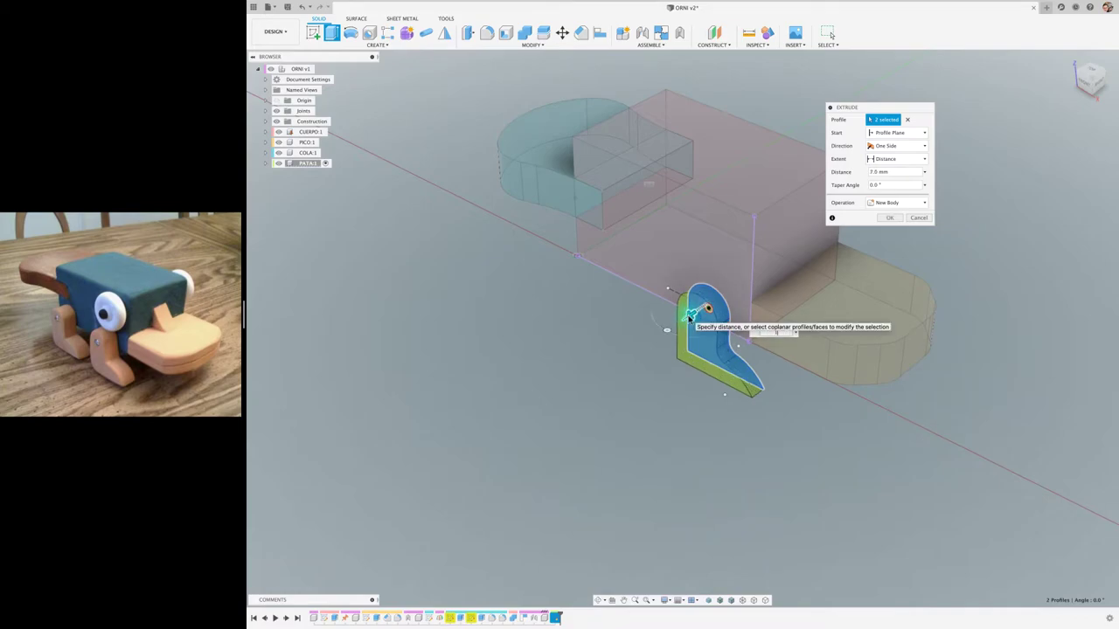
text(18)
Set the extrusion distance to 9 mm and create it as a new body
shift+scroll(689, 321, left, 5)
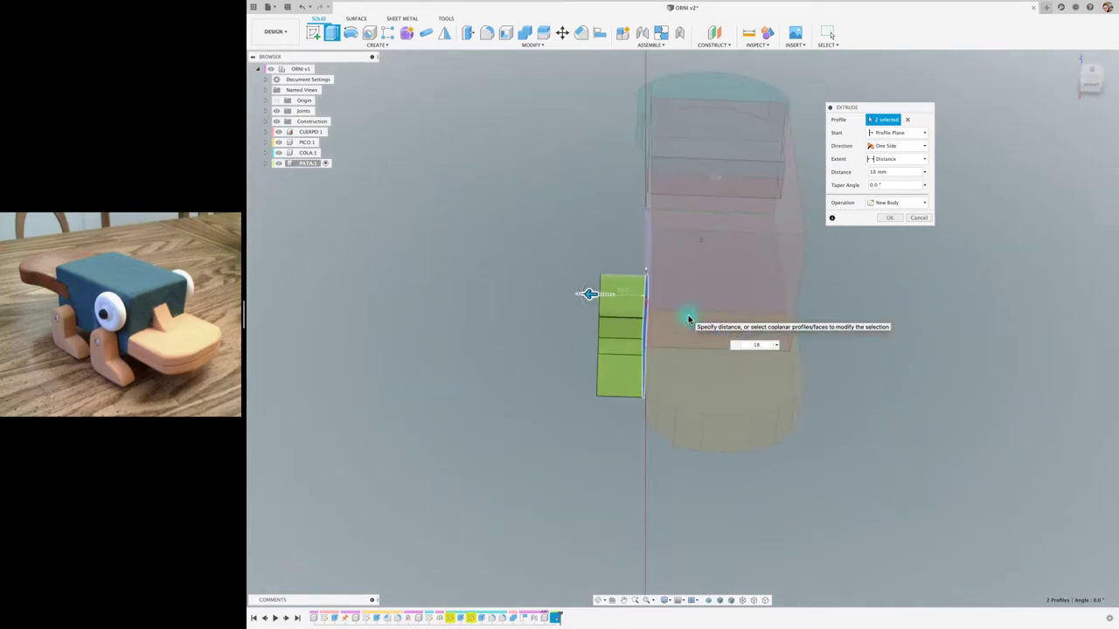
shift+scroll(689, 321, right, 5)
scroll(689, 321, up, 3)
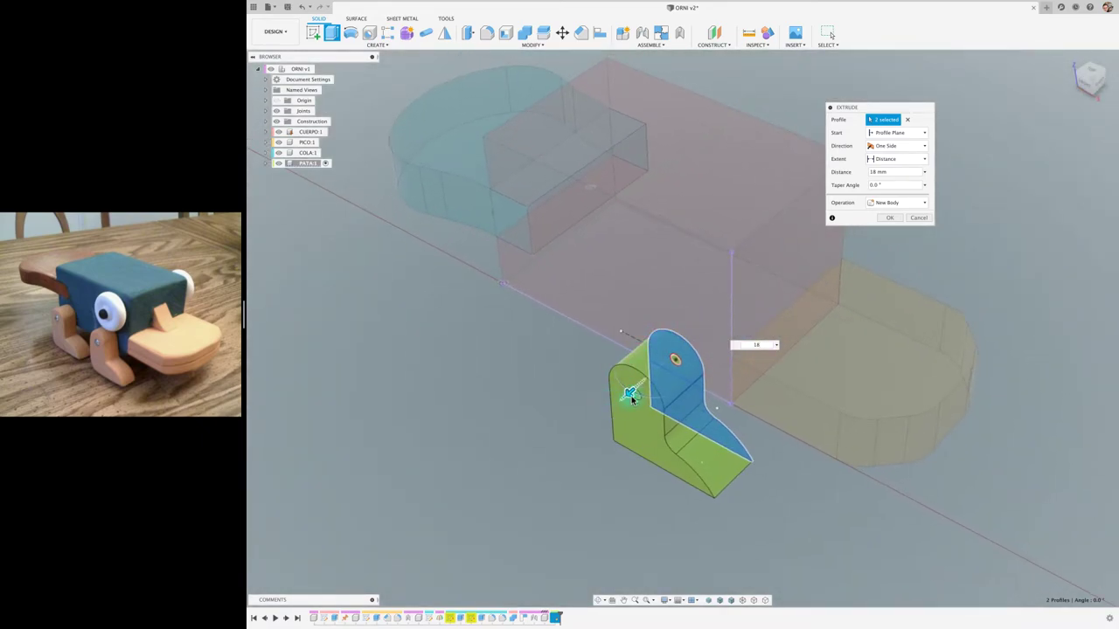
drag(628, 395, 612, 403)
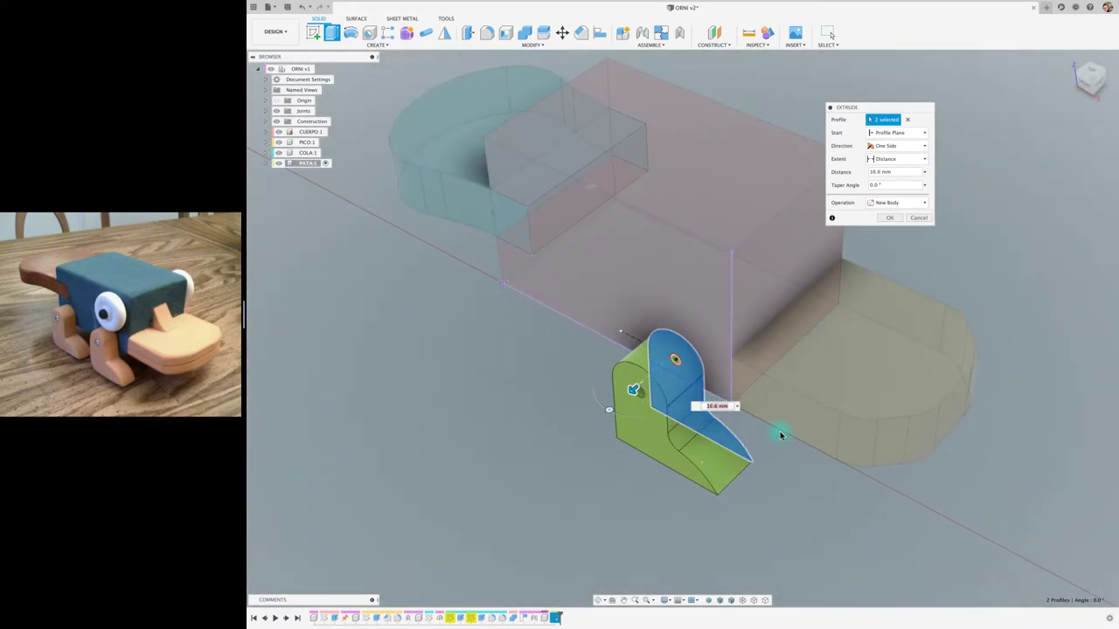
text(15)
key(Return)
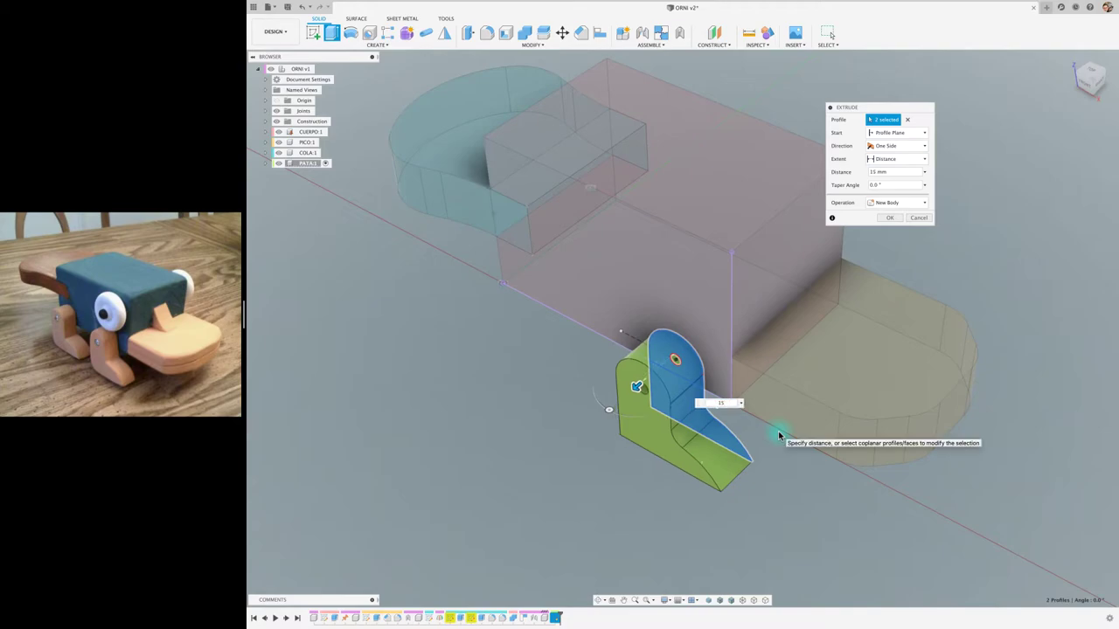
shift+scroll(779, 434, left, 5)
shift+scroll(779, 434, right, 3)
shift+scroll(779, 435, right, 1)
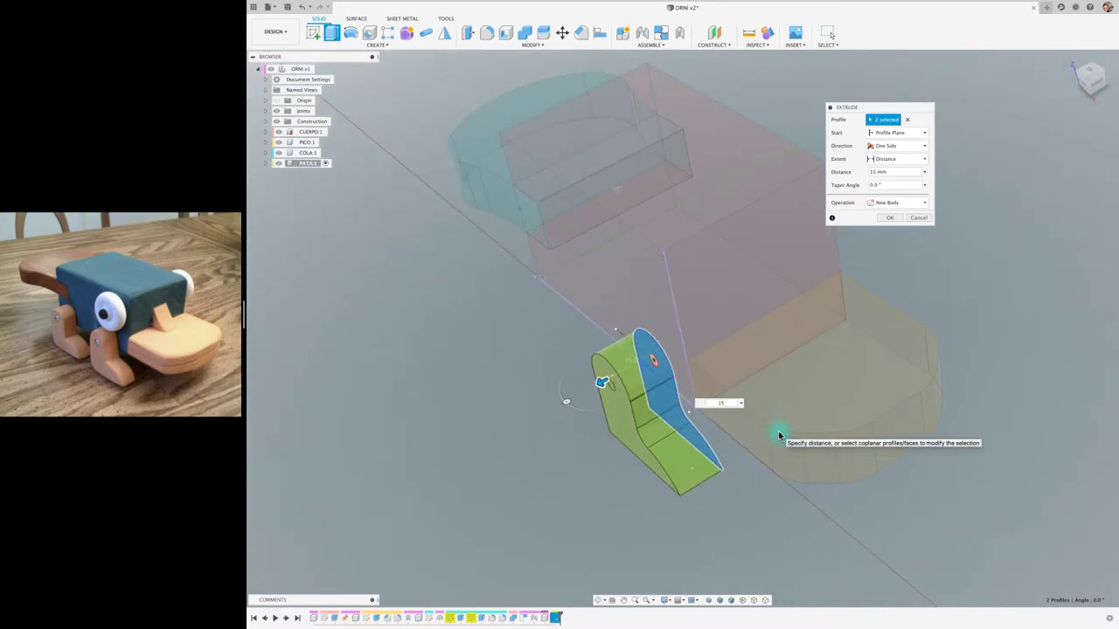
shift+scroll(779, 435, right, 2)
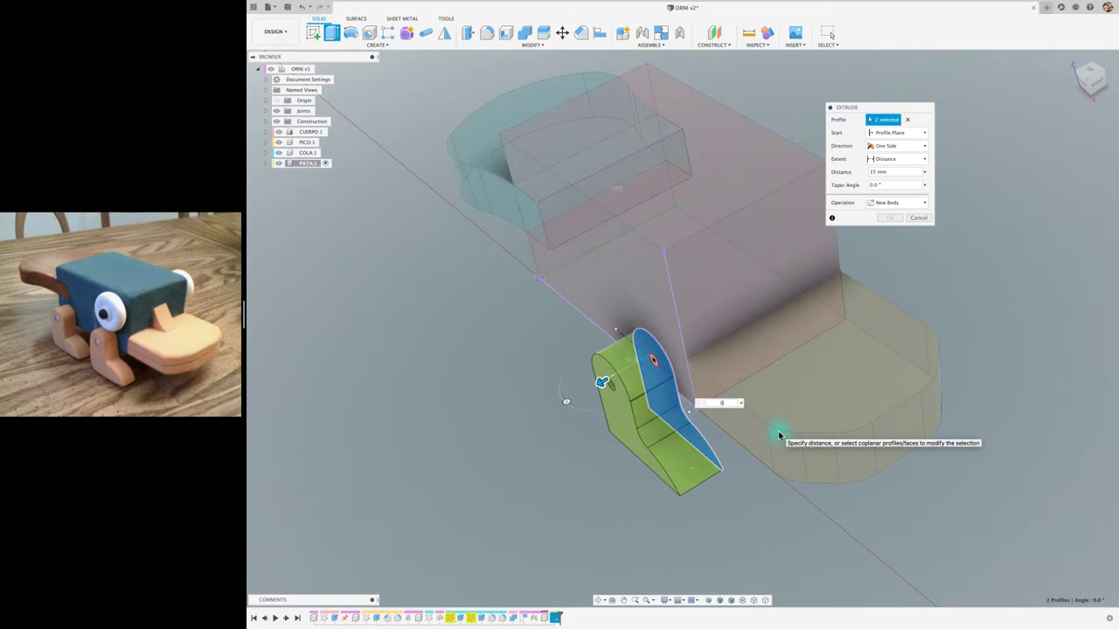
shift+scroll(779, 431, right, 2)
shift+scroll(779, 431, right, 2)
text(9)
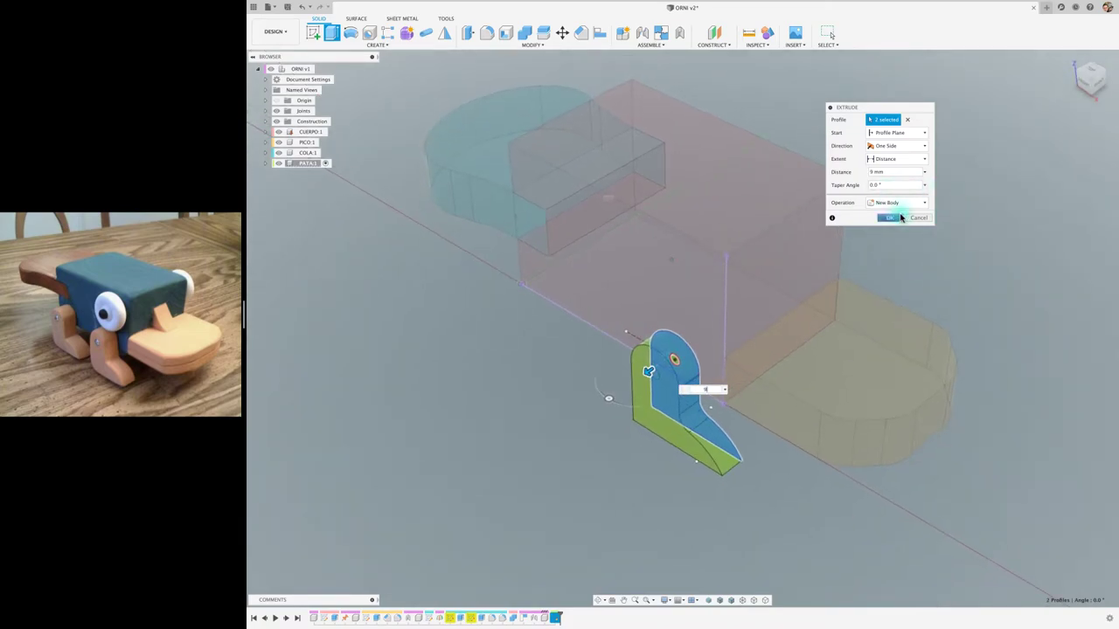
click(892, 219)
Activate CUERPO:1 and project the first leg's pin-hole circle into a new sketch on the body
shift+scroll(534, 405, right, 2)
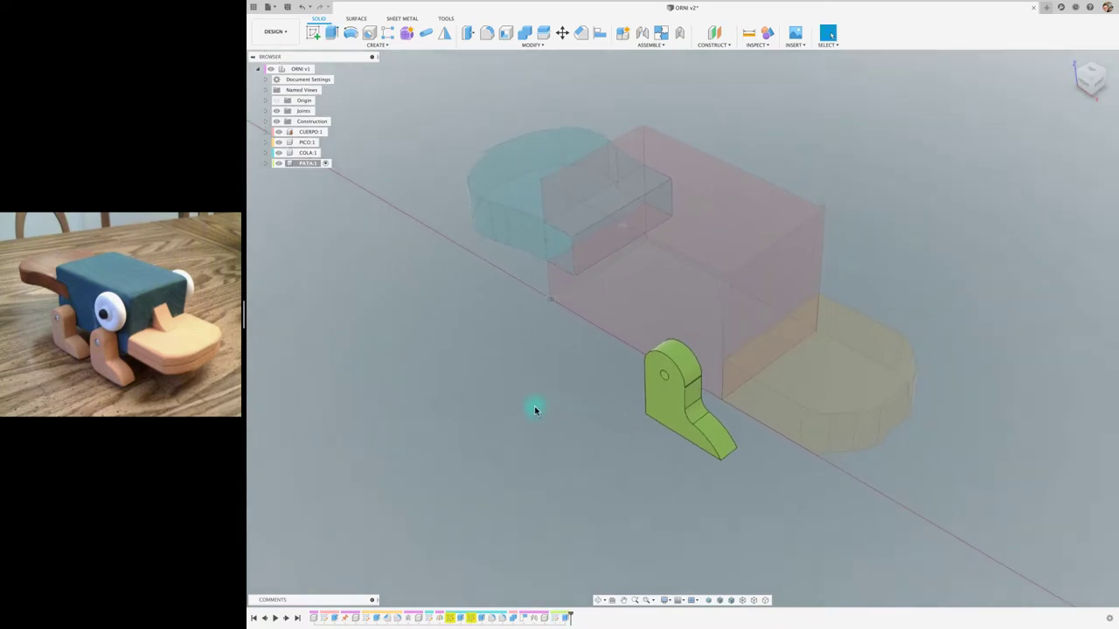
shift+scroll(534, 405, right, 2)
shift+scroll(534, 406, right, 2)
shift+scroll(534, 406, right, 3)
shift+scroll(591, 375, right, 2)
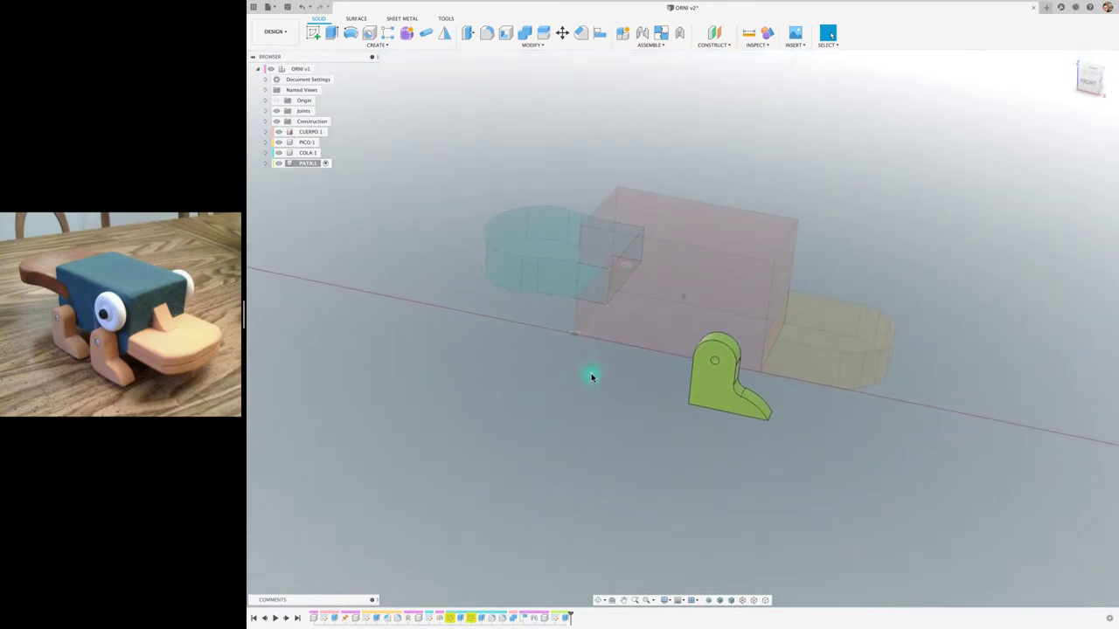
shift+scroll(630, 401, right, 2)
shift+scroll(630, 401, up, 3)
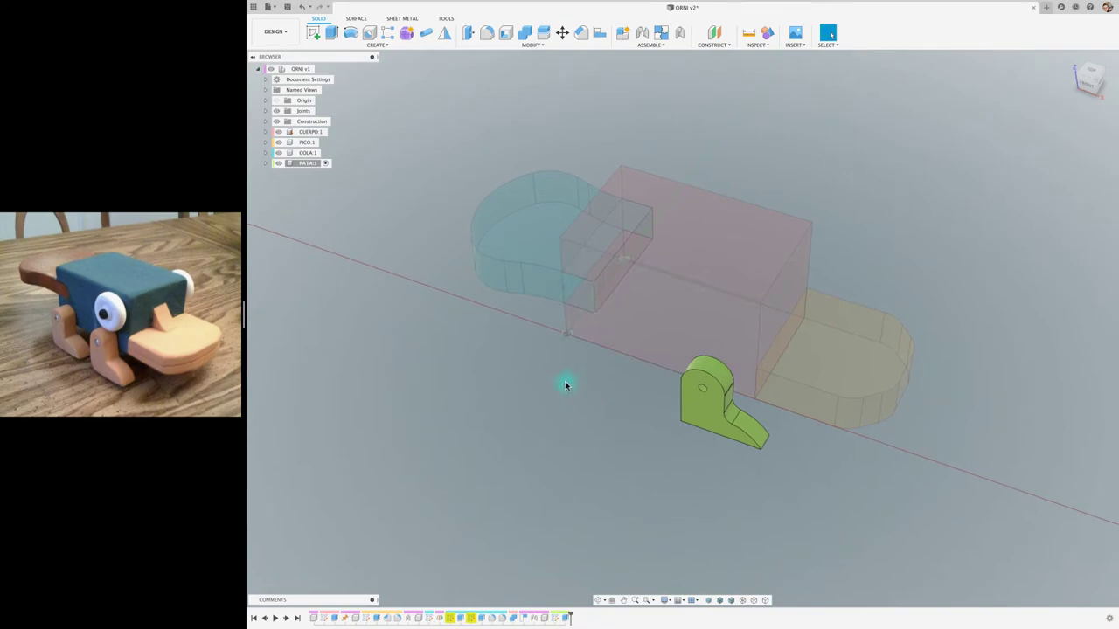
click(332, 132)
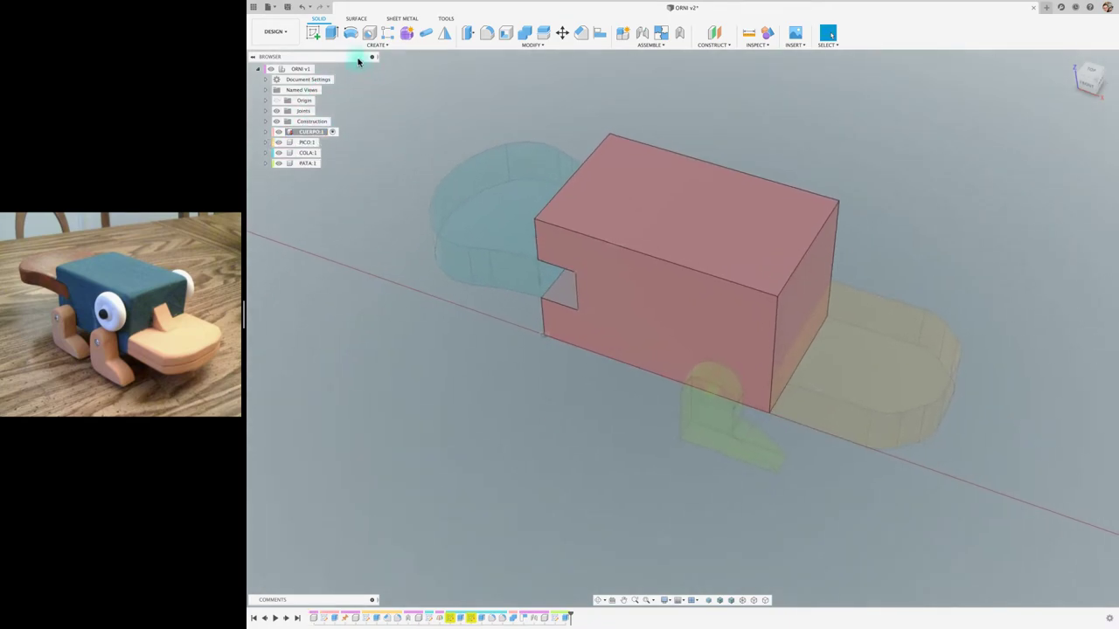
click(313, 33)
click(649, 280)
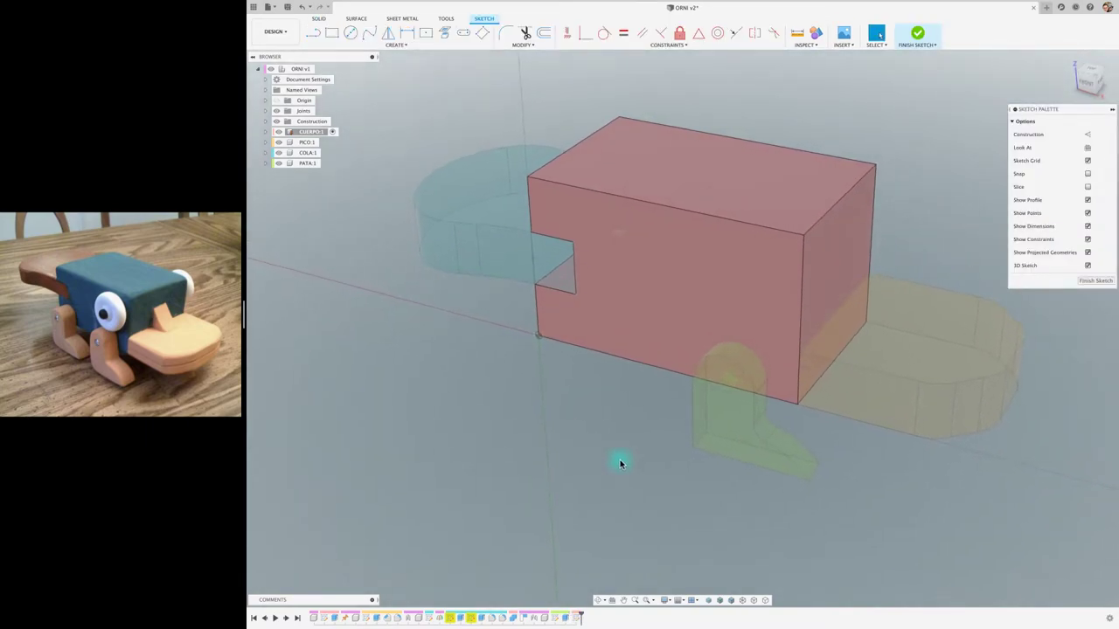
key(p)
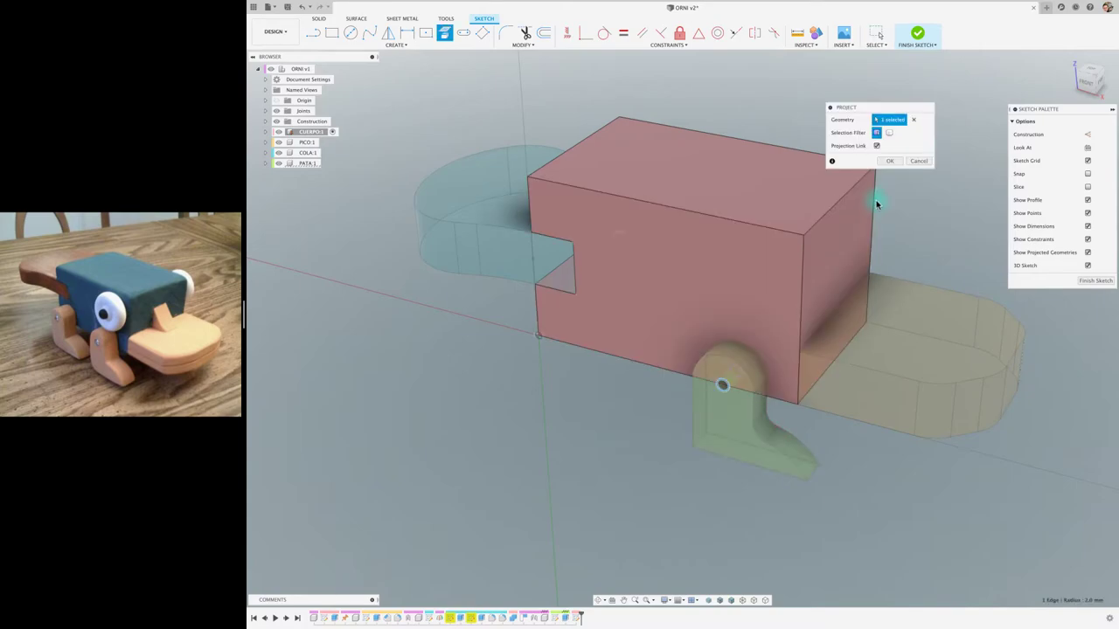
click(891, 162)
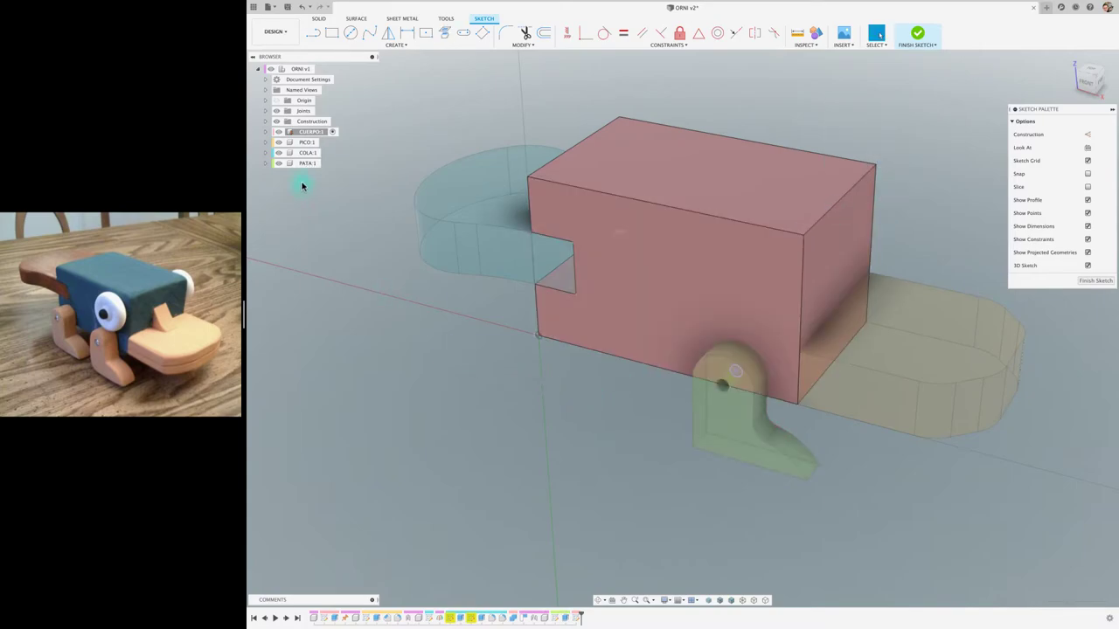
Hide PATA:1 and extrude the projected circle as a -96.4 mm cut through CUERPO
click(278, 163)
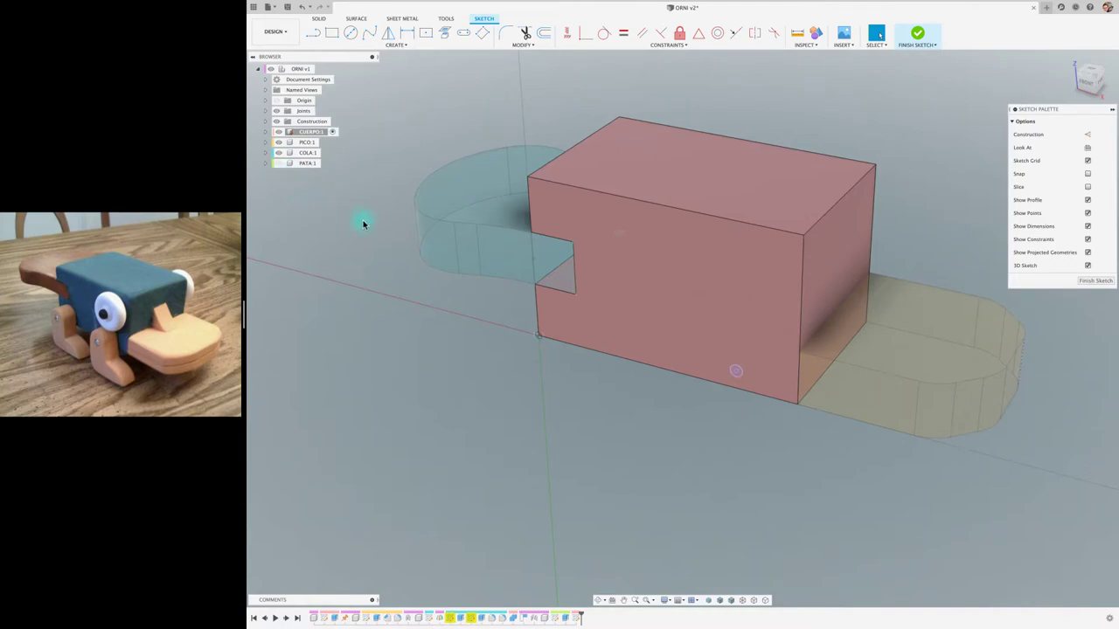
key(e)
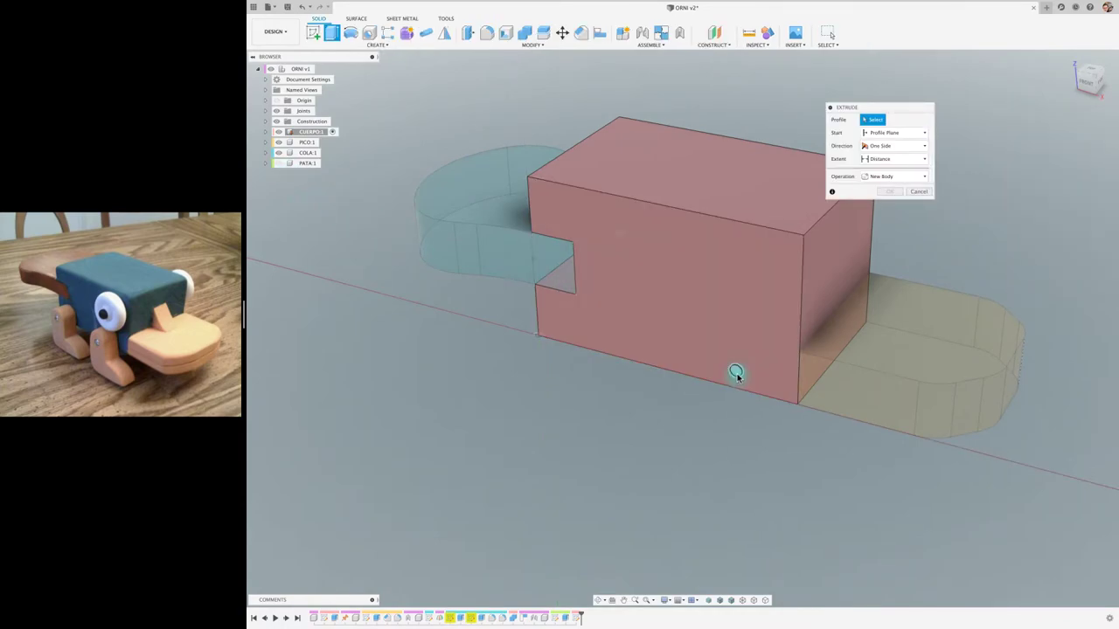
click(736, 374)
shift+middle_drag(732, 375, 645, 403)
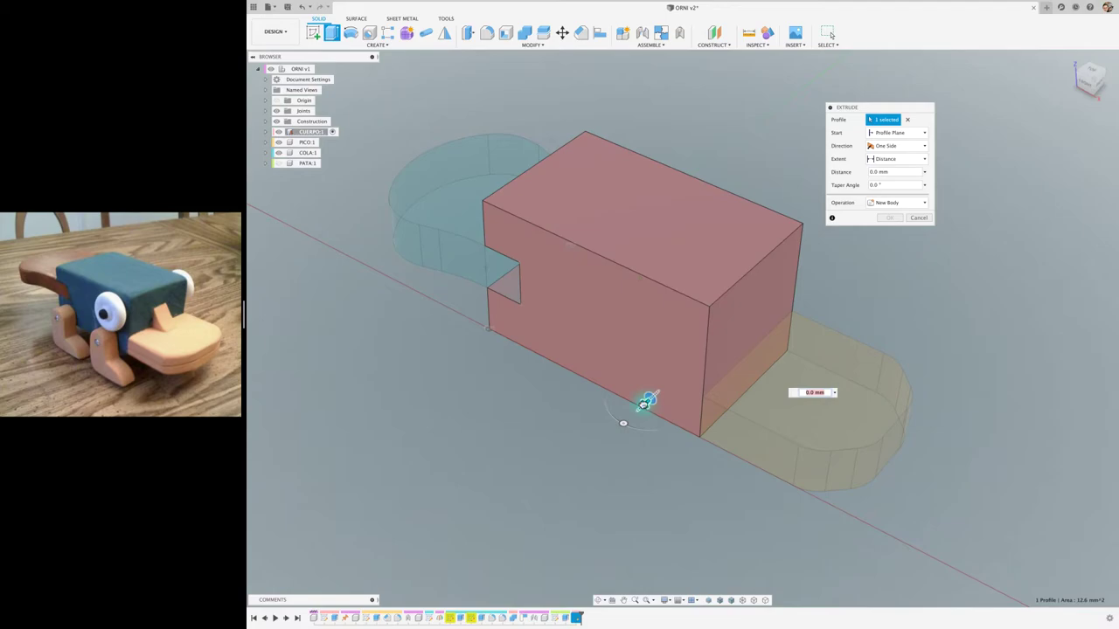
drag(645, 402, 820, 284)
click(885, 233)
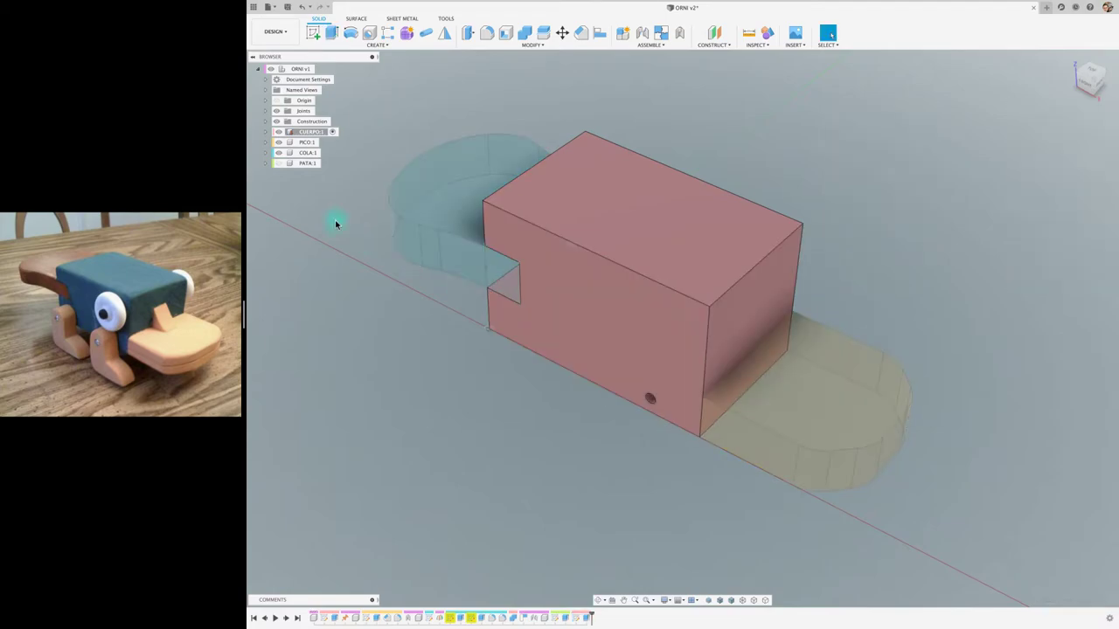
Show PATA:1 again, activate the ORNI assembly, then make PATA 1 the active component
click(279, 163)
shift+middle_drag(404, 401, 386, 181)
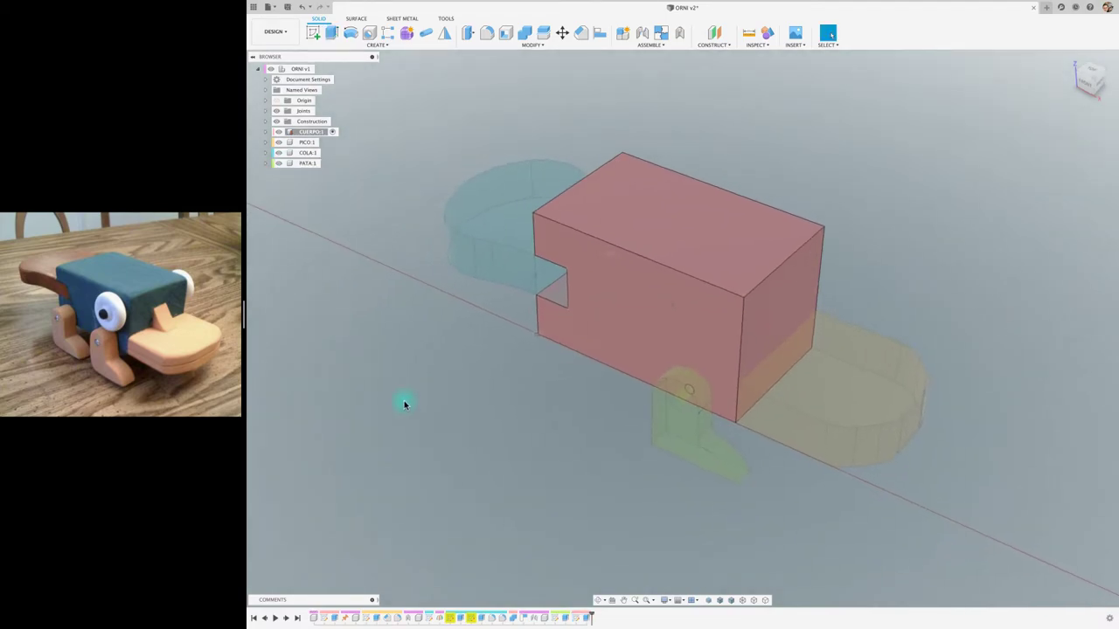
click(320, 68)
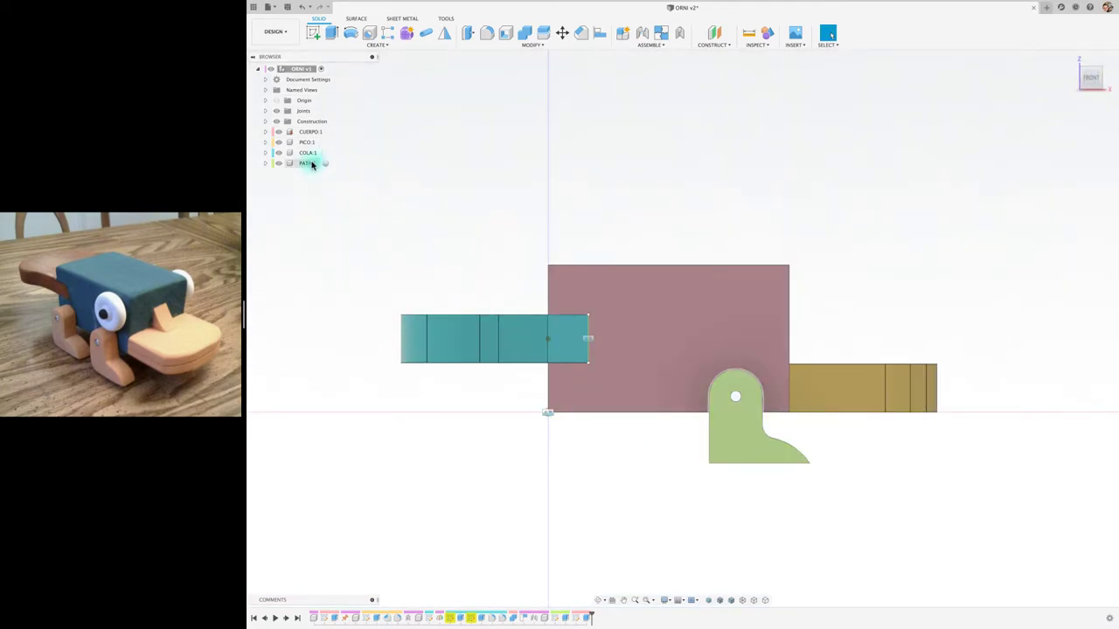
click(325, 164)
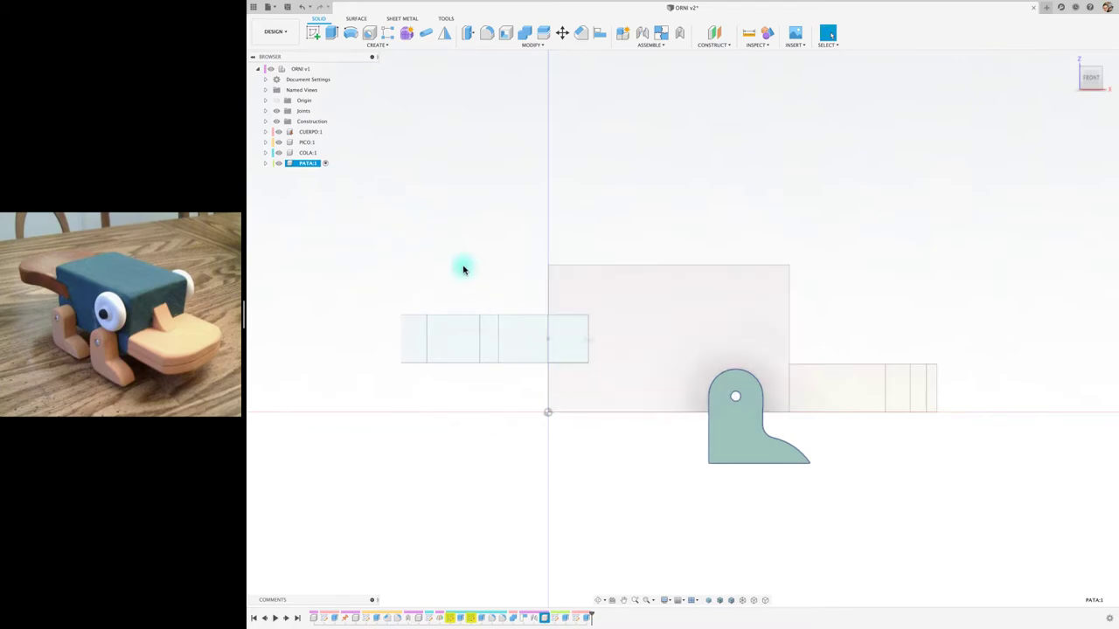
Copy PATA 1 and paste it into the ORNI assembly as a new independent component
click(317, 70)
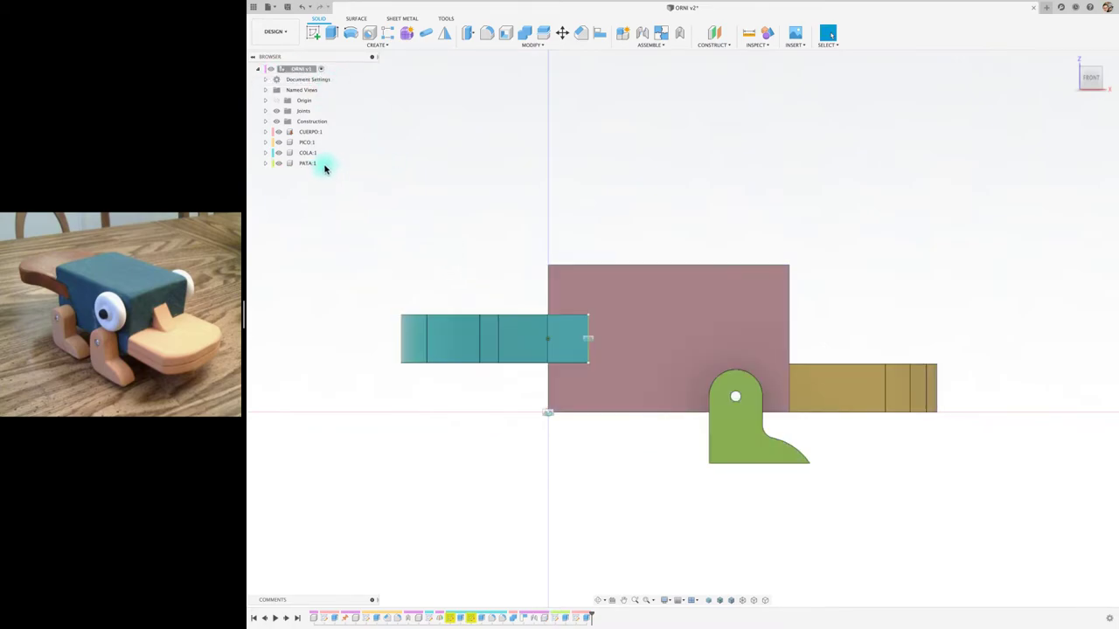
click(307, 164)
right_click(311, 164)
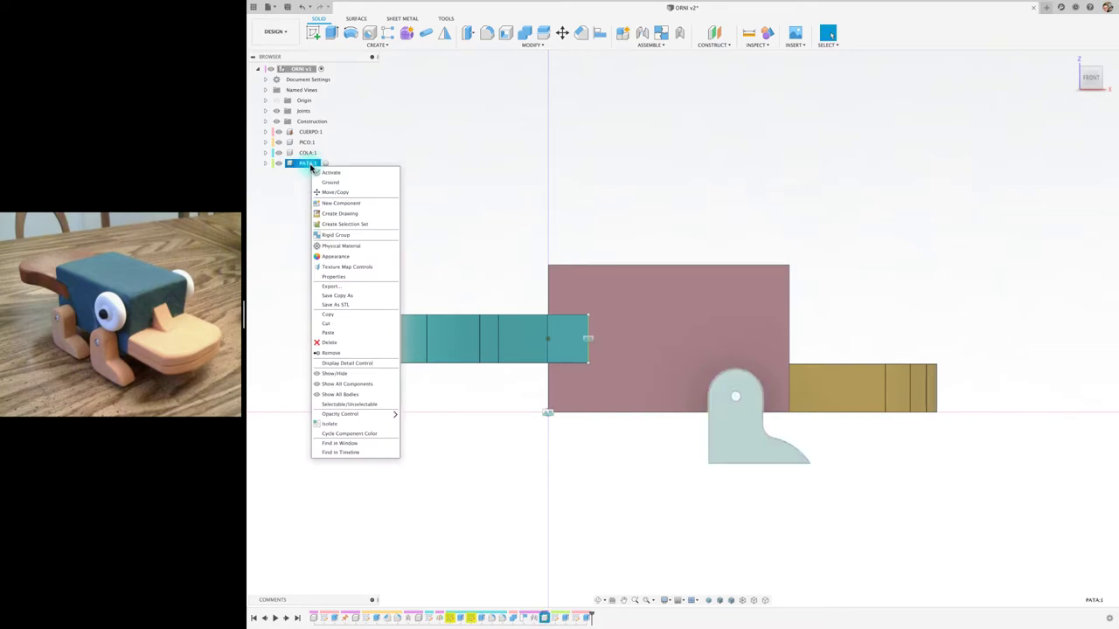
click(345, 316)
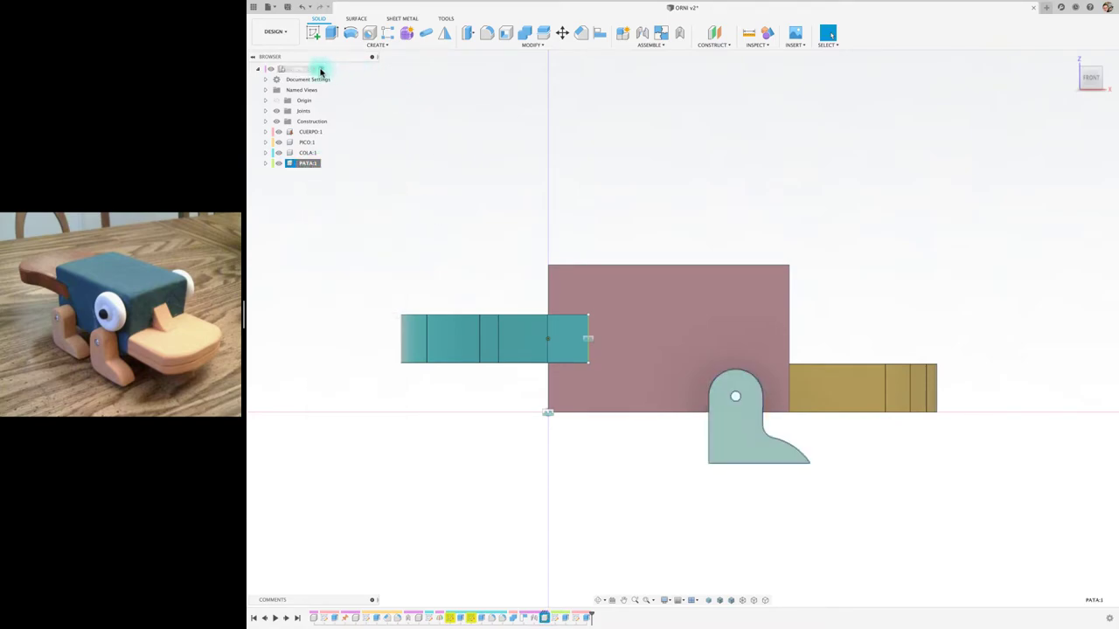
click(302, 69)
right_click(302, 70)
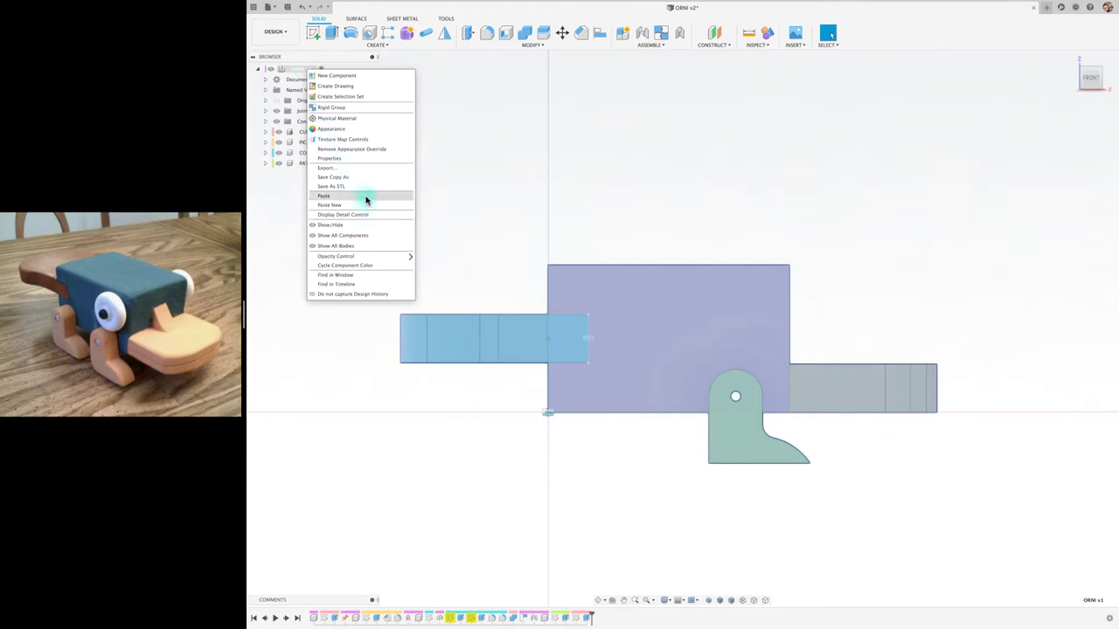
click(367, 203)
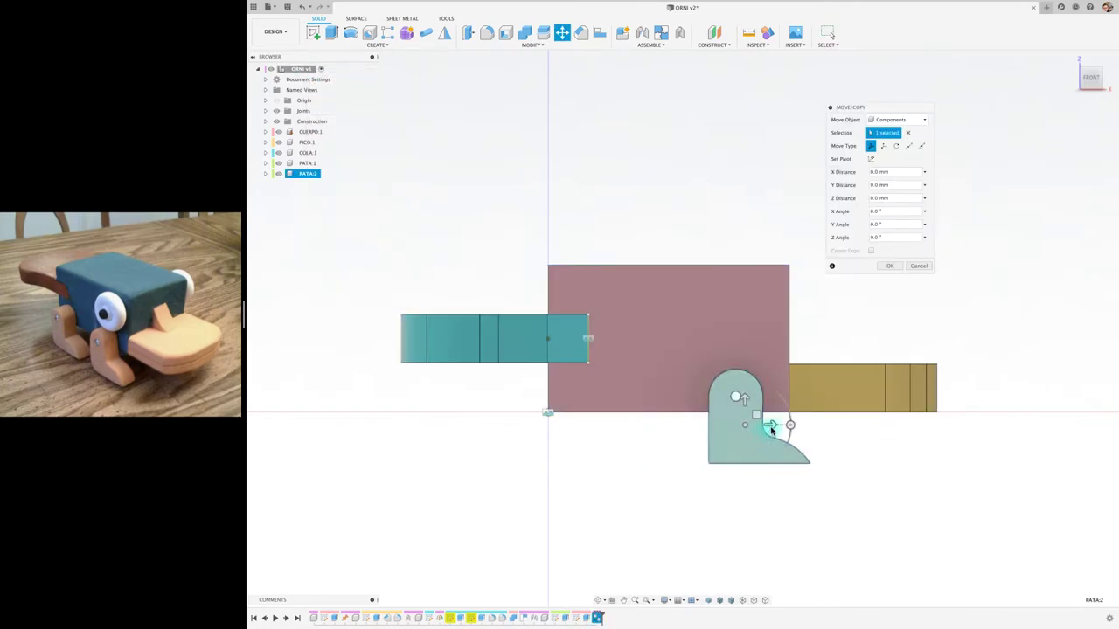
Shift the pasted leg about -50 mm along X toward the beak
drag(769, 426, 642, 433)
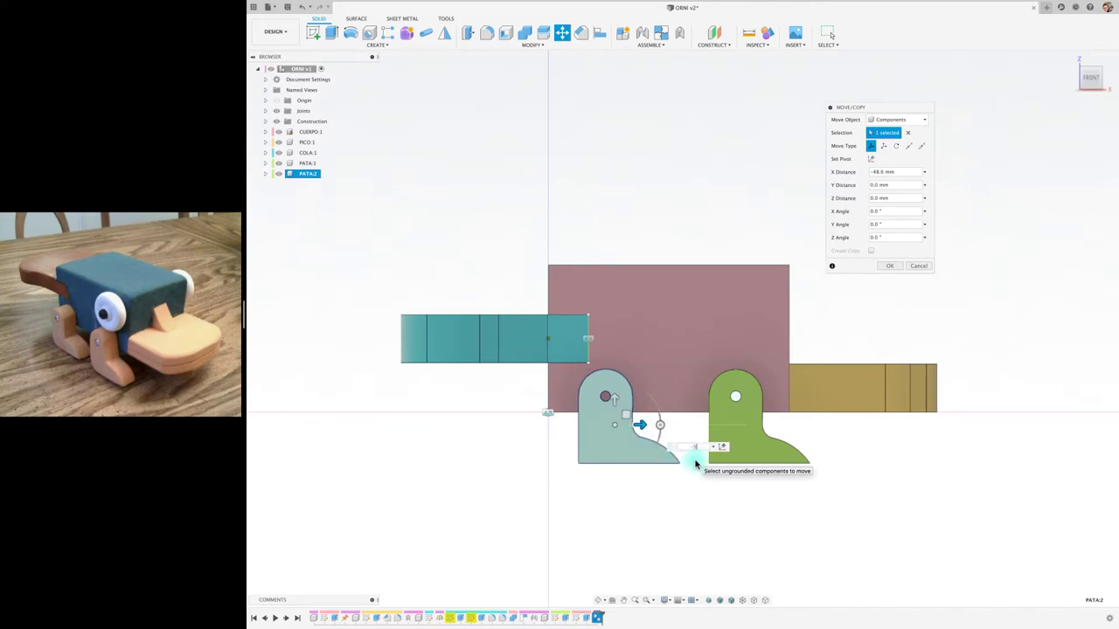
key(Return)
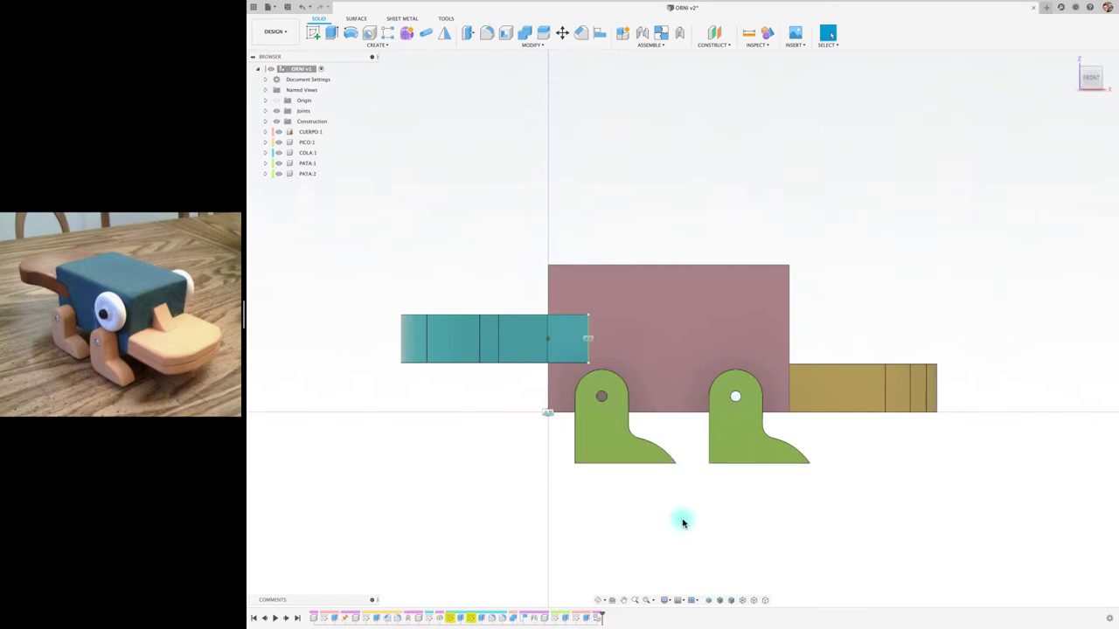
key(F6)
shift+middle_drag(682, 522, 487, 248)
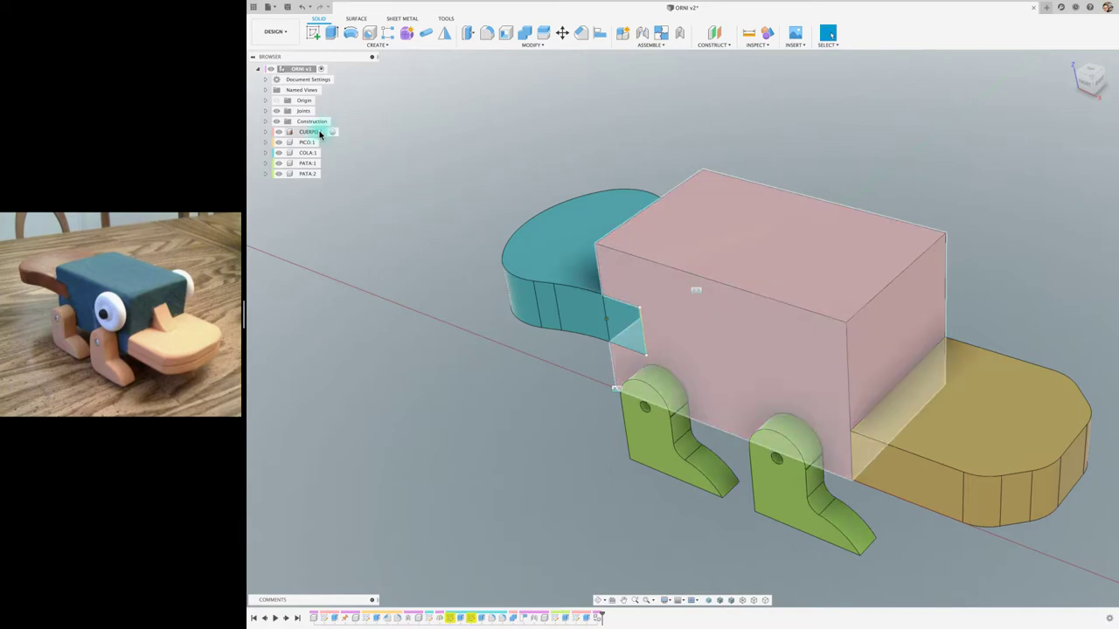
Sketch on CUERPO's front face and project the second leg's pivot-hole outline
click(322, 131)
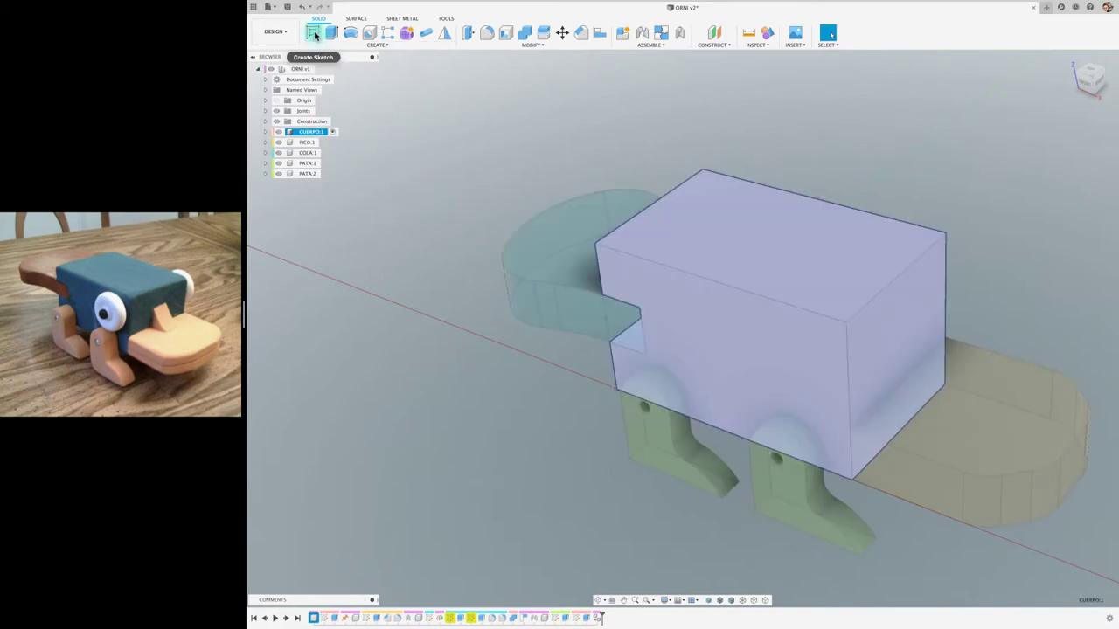
click(313, 33)
click(701, 358)
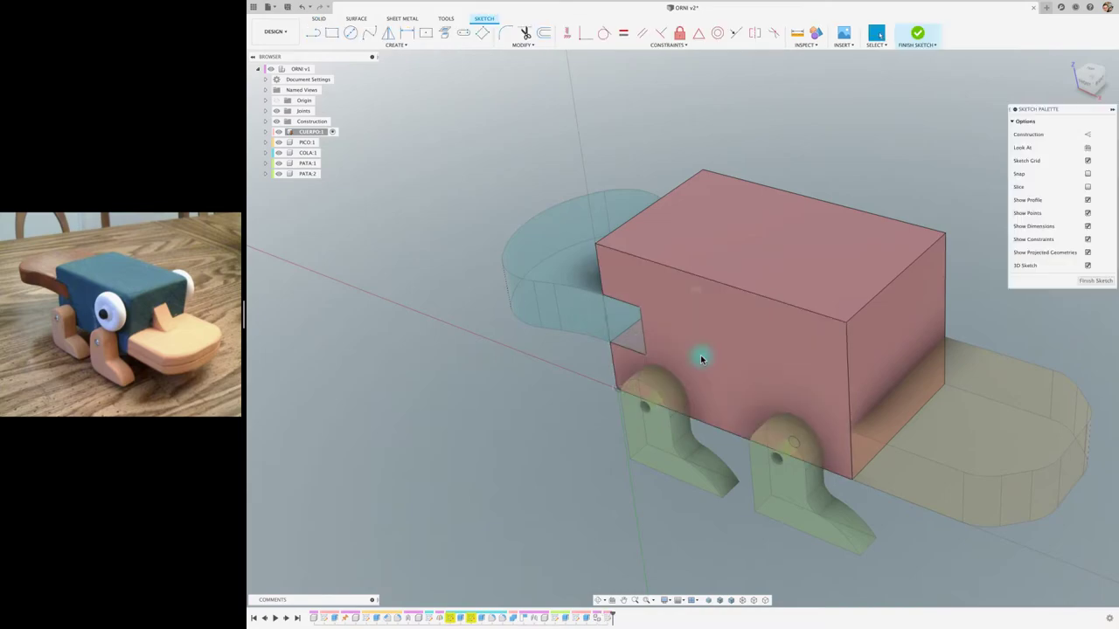
key(p)
click(643, 428)
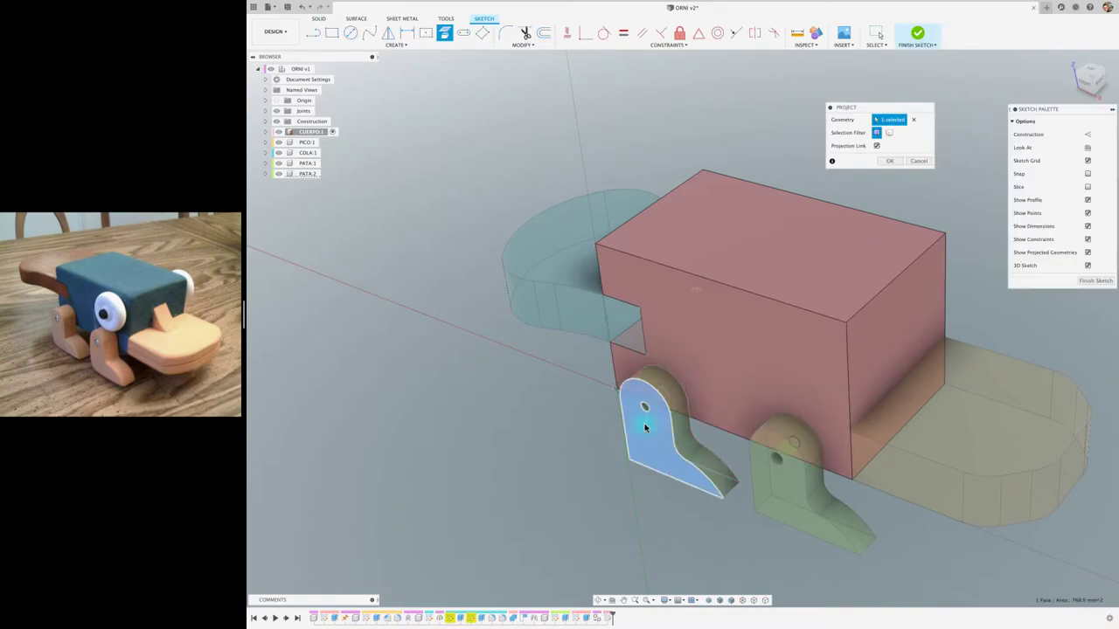
click(900, 164)
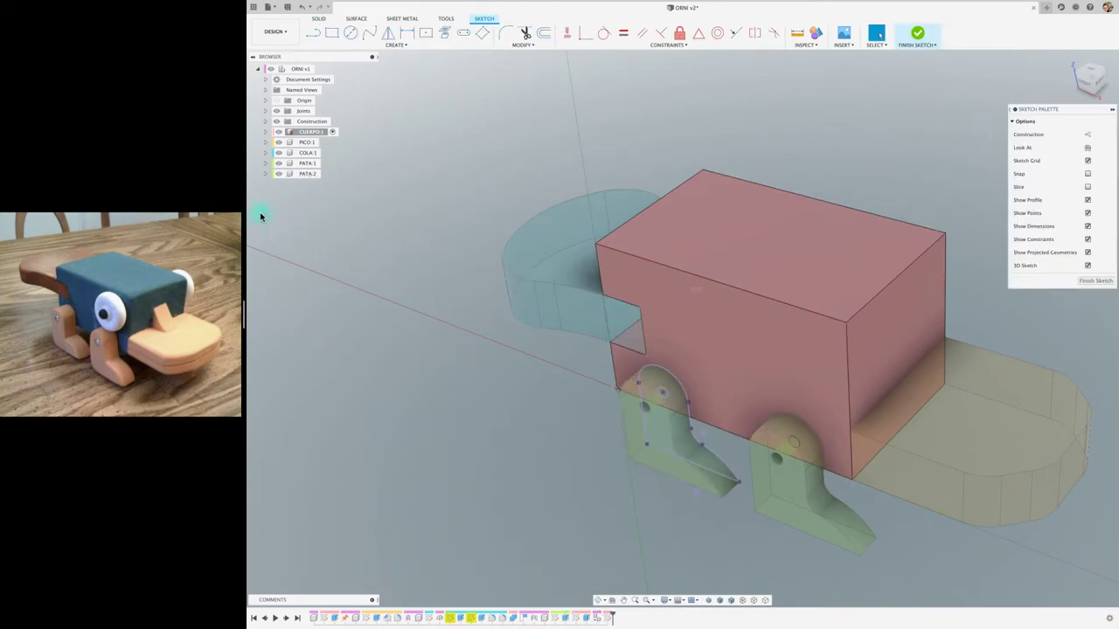
Hide the tail and both legs, cut the projected hole through the body, then show them again
click(279, 173)
click(279, 152)
click(279, 163)
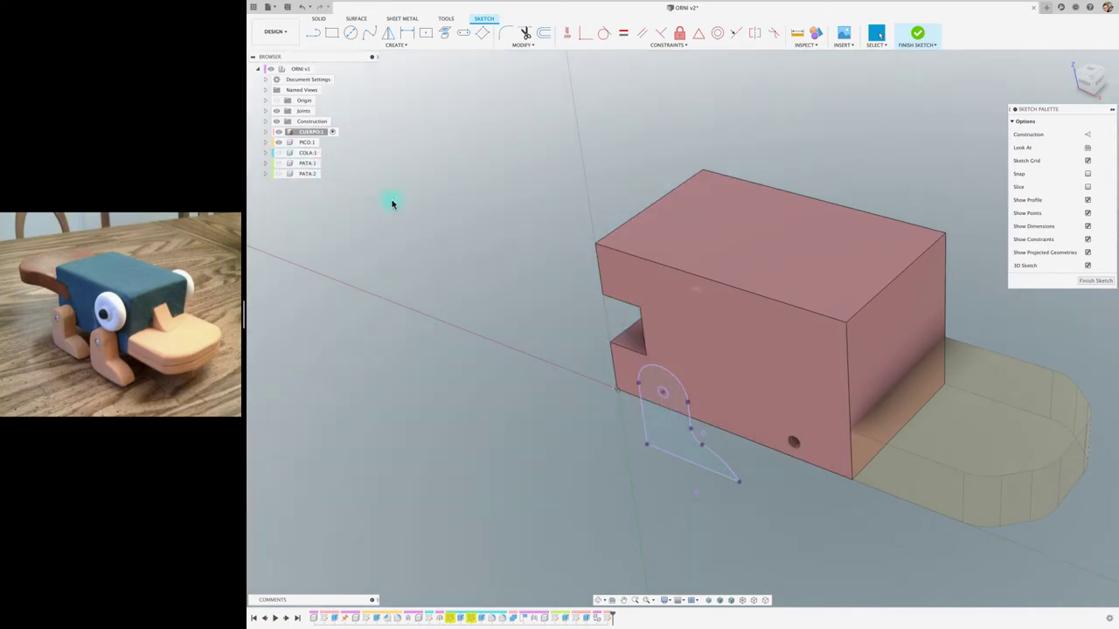
key(e)
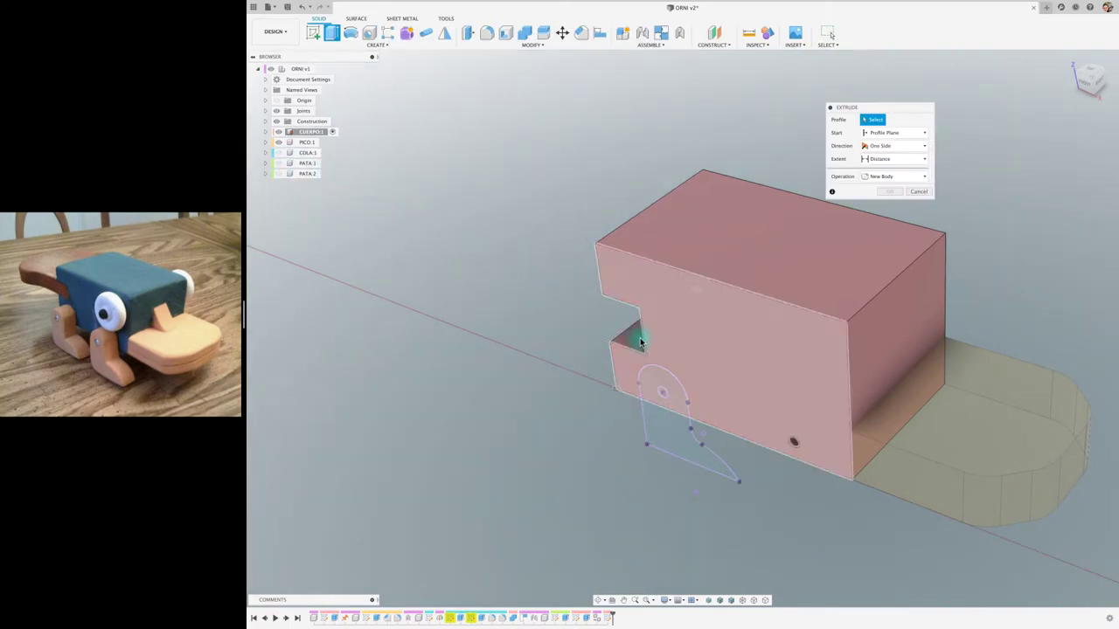
click(664, 398)
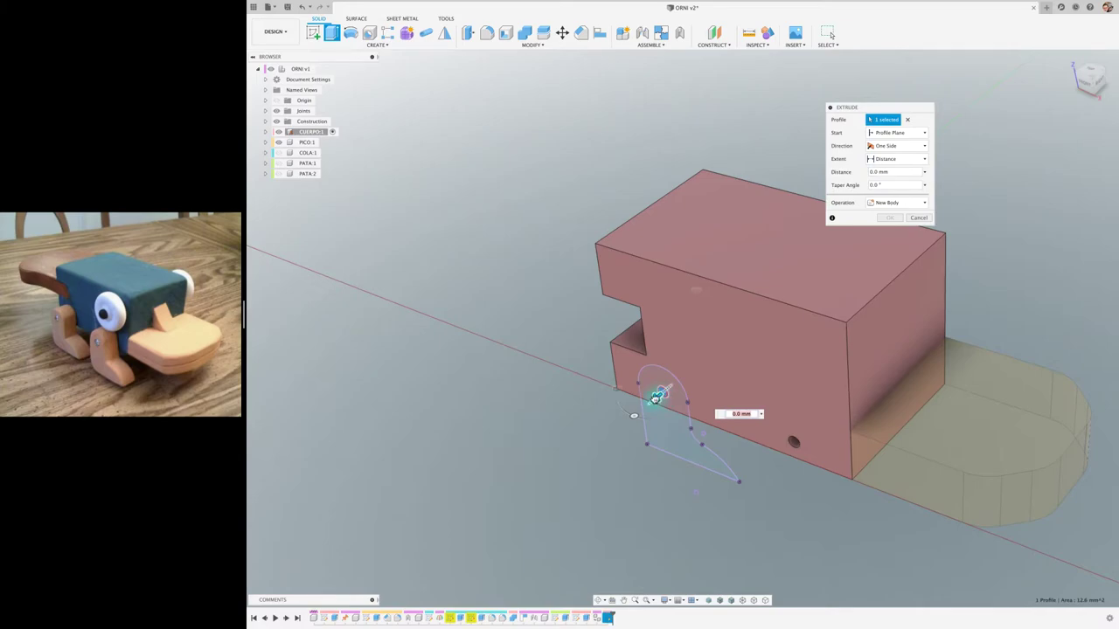
drag(655, 398, 962, 219)
click(889, 218)
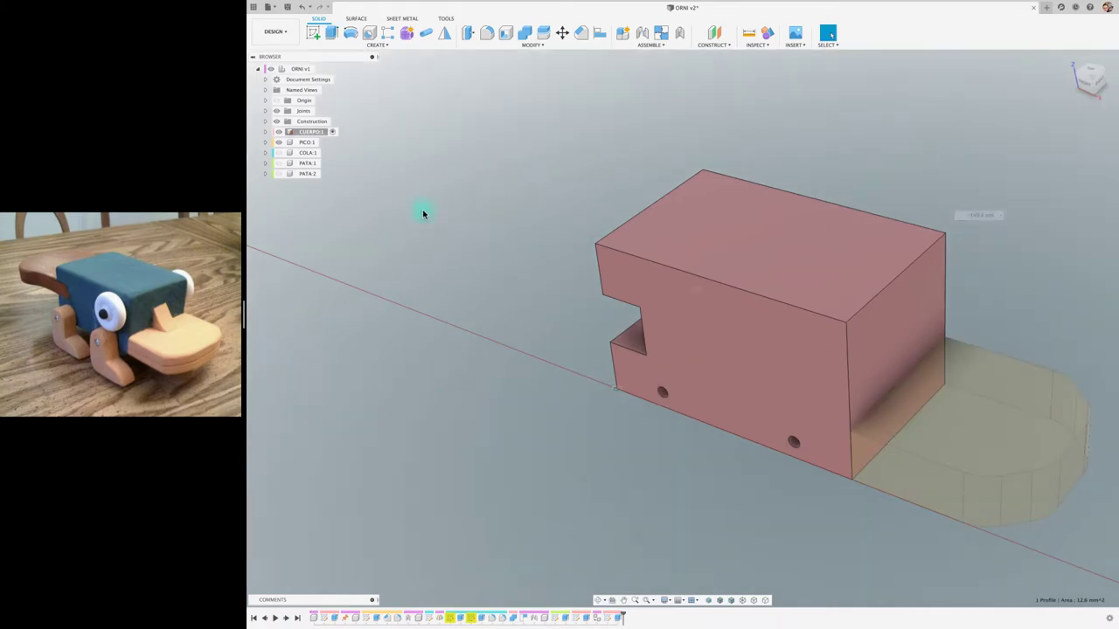
click(279, 173)
click(279, 163)
click(279, 152)
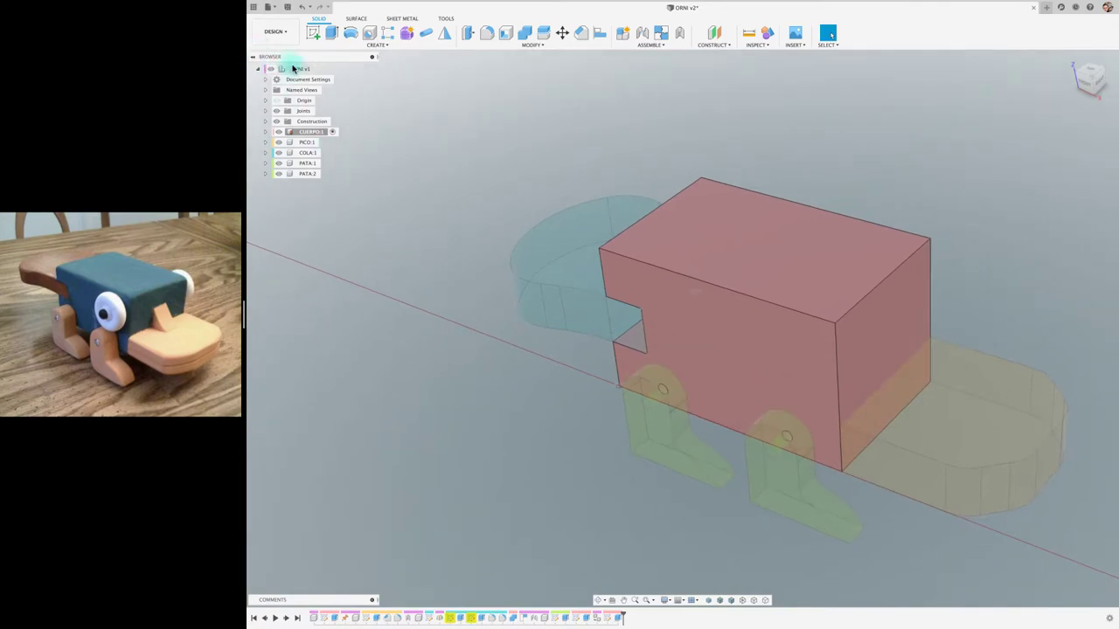
Activate ORNI and drag both PATA legs off CUERPO's side to expose the two pivot holes
click(320, 69)
shift+middle_drag(525, 400, 612, 413)
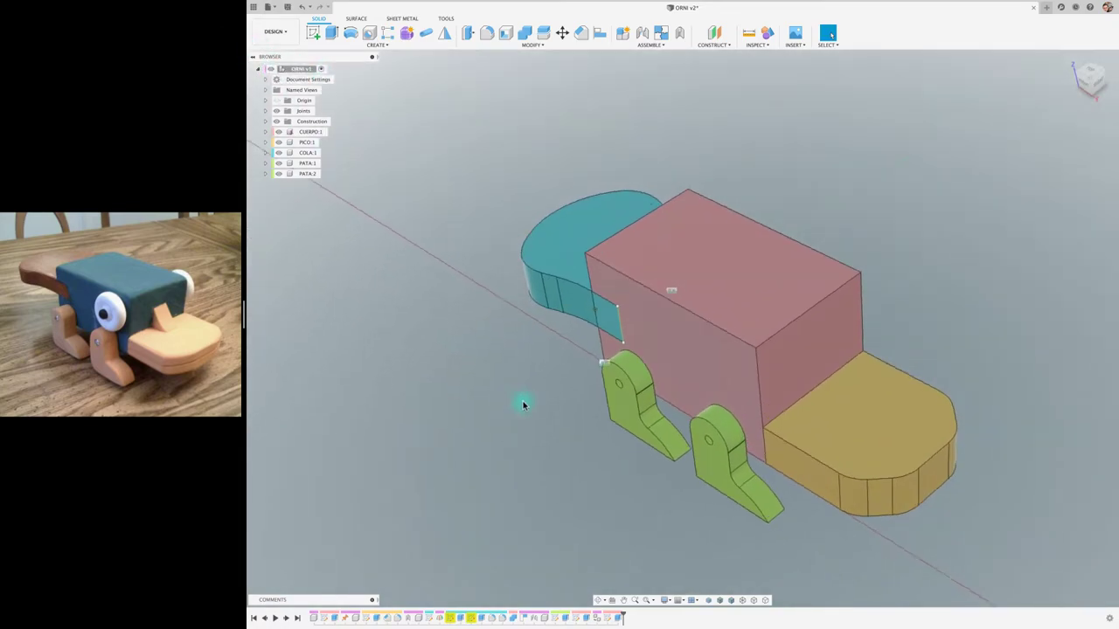
drag(612, 412, 504, 440)
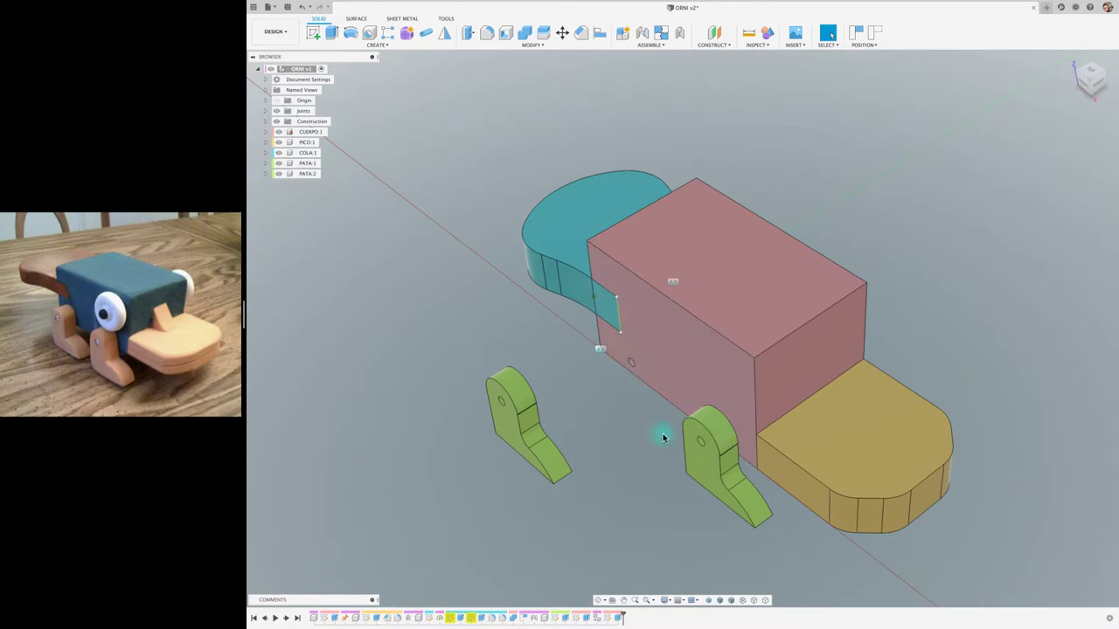
drag(715, 472, 618, 517)
mouse_move(628, 350)
shift+middle_down()
mouse_move(587, 382)
mouse_move(567, 370)
mouse_move(563, 392)
mouse_move(480, 222)
mouse_move(490, 180)
mouse_move(667, 84)
shift+middle_up()
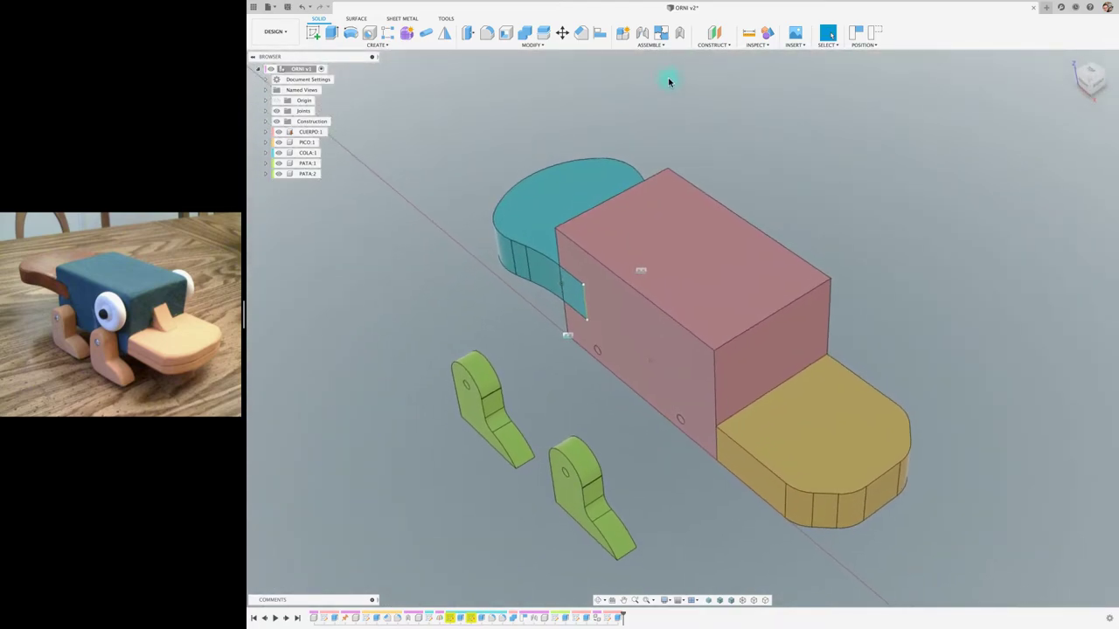
click(803, 46)
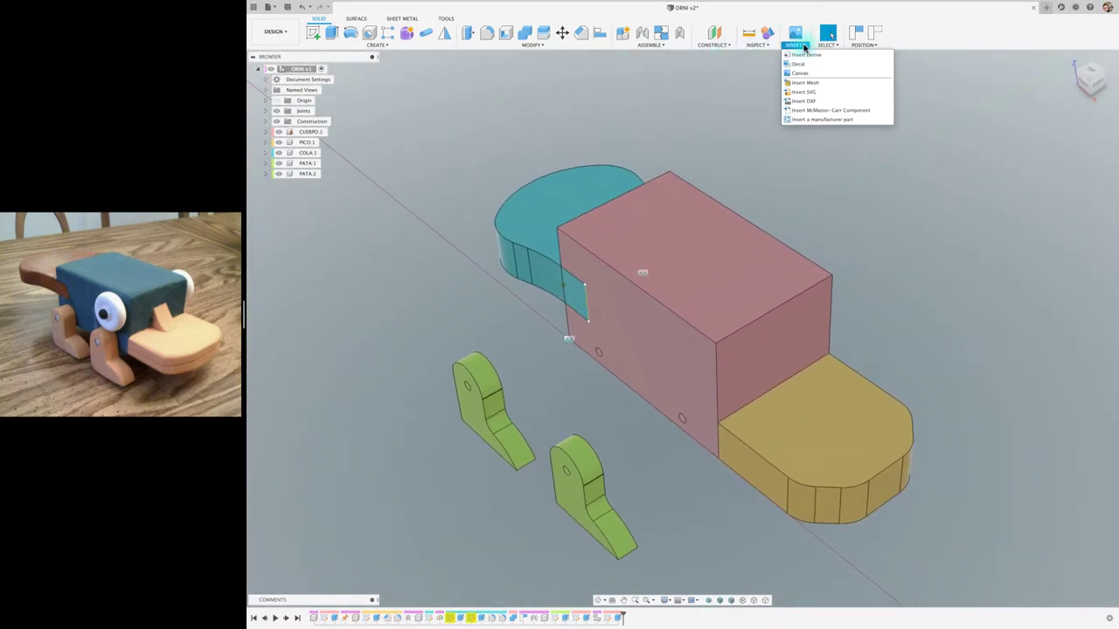
Browse the McMaster-Carr catalog's Washers category filtered to metric sizes
click(819, 113)
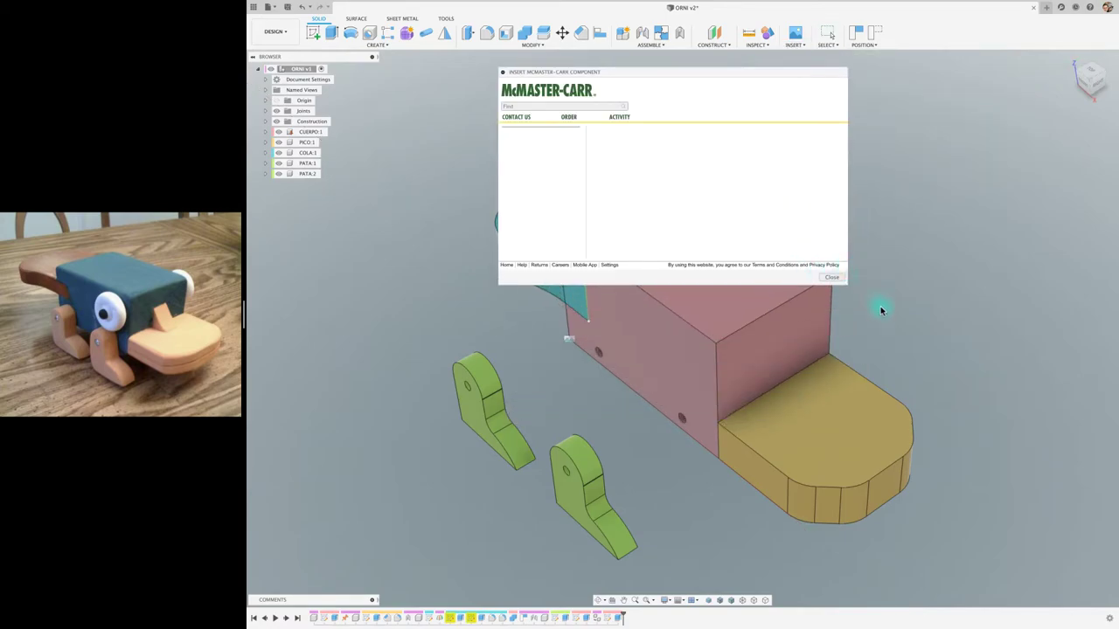
drag(847, 288, 932, 334)
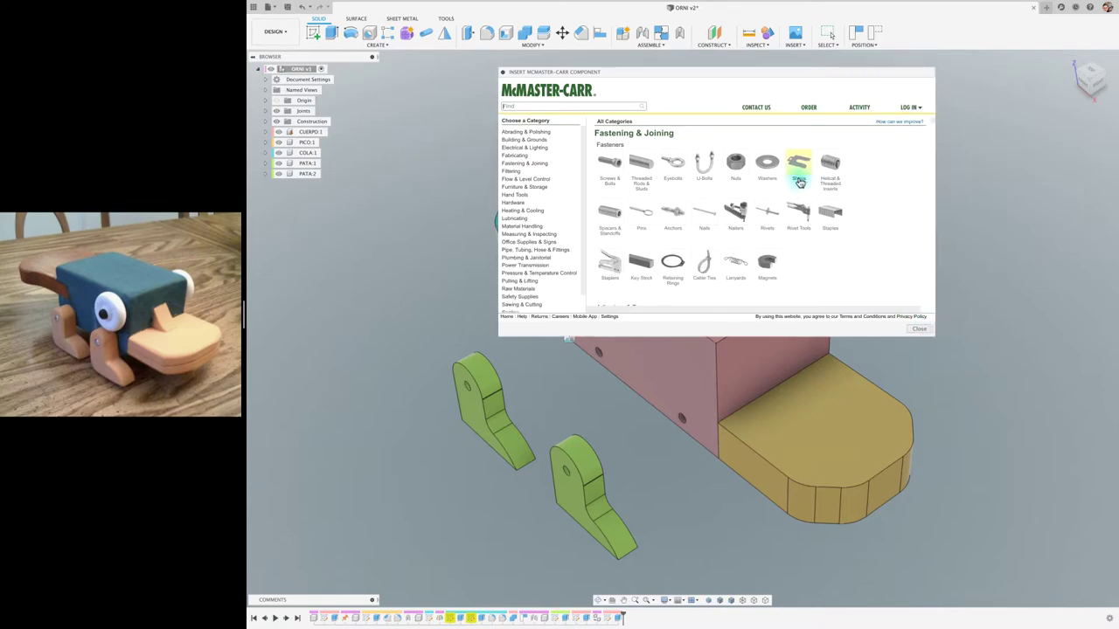
click(769, 169)
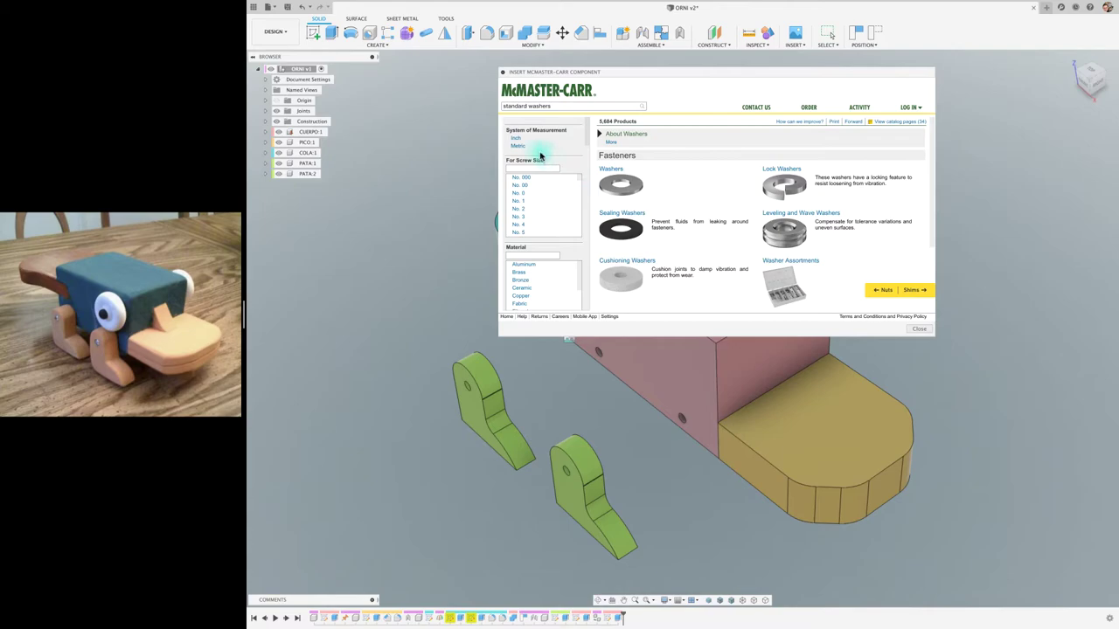
click(518, 147)
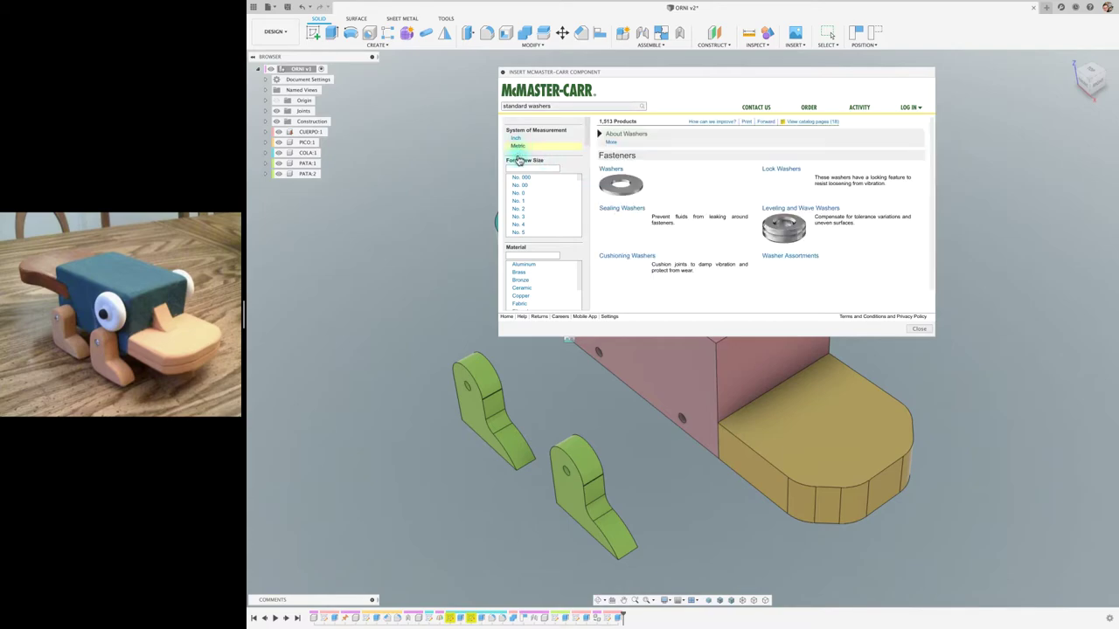
Measure the green leg's pin hole, confirming a 4.0 mm diameter
click(749, 35)
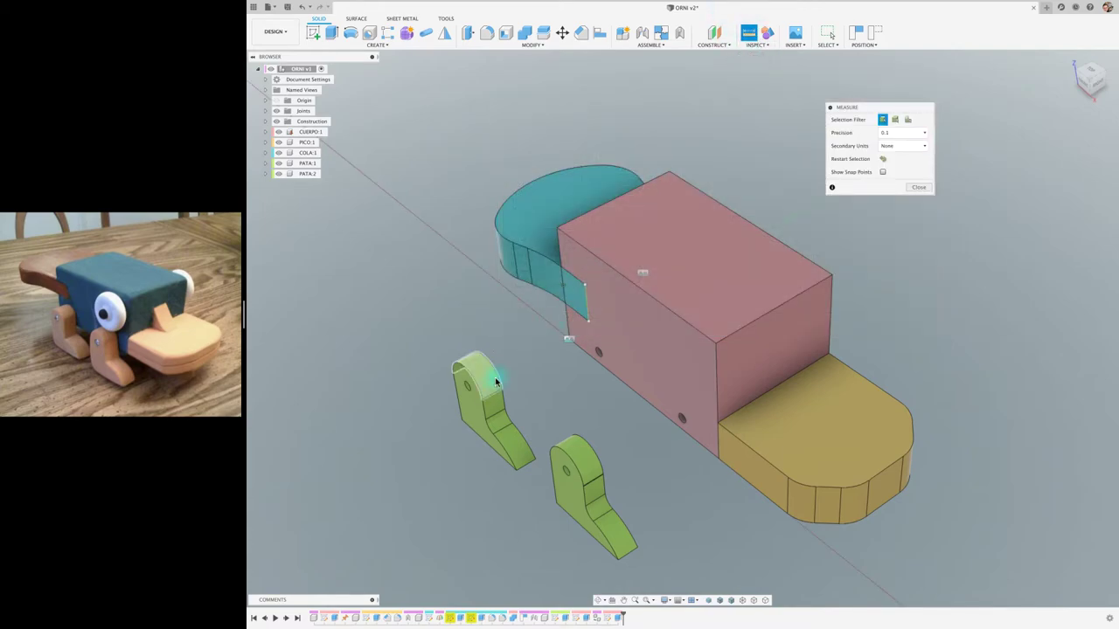
scroll(472, 385, up, 5)
click(466, 385)
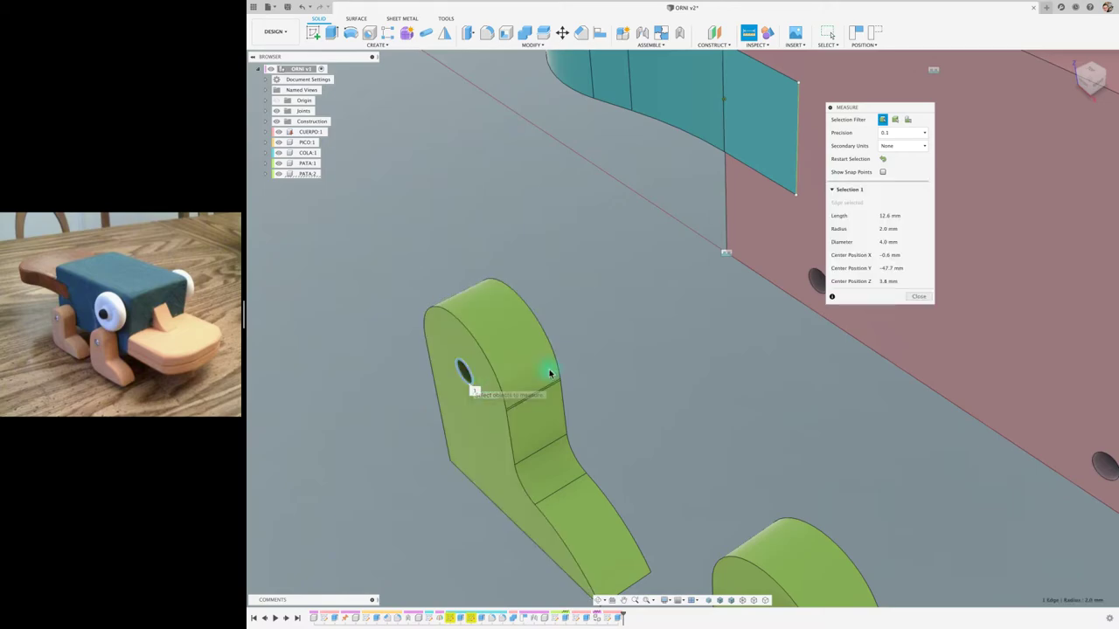
click(909, 298)
scroll(769, 288, down, 3)
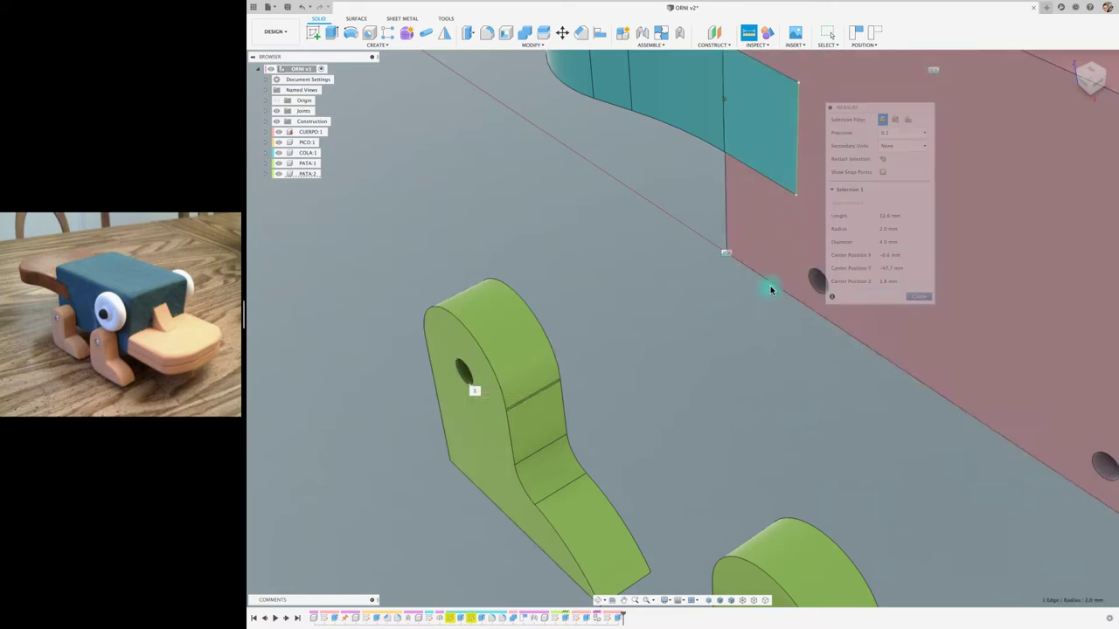
scroll(708, 294, down, 3)
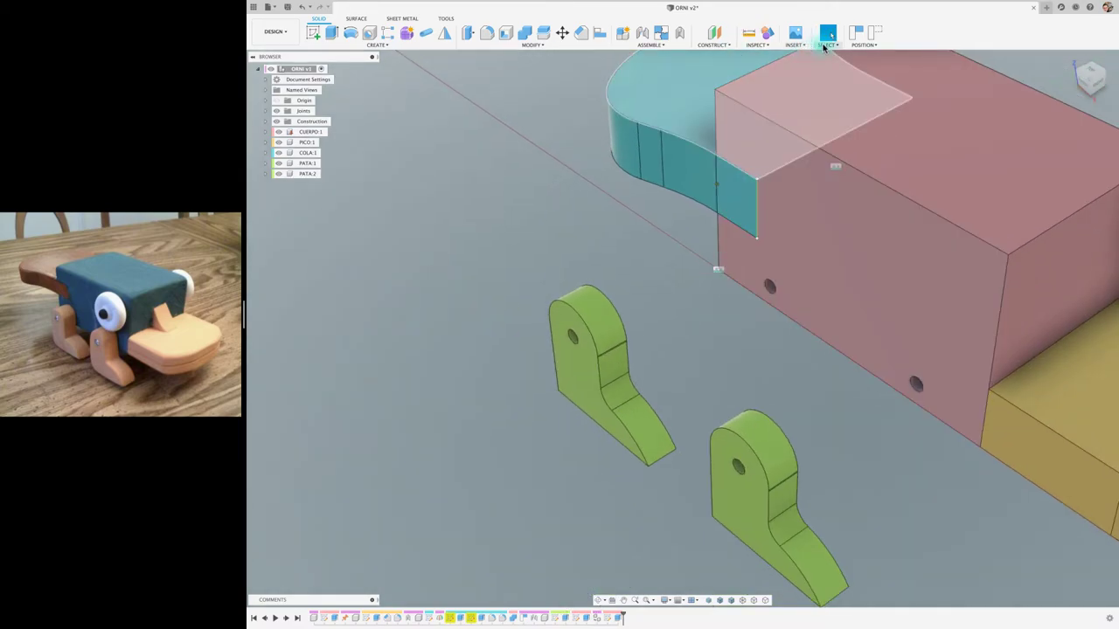
Filter McMaster-Carr washers to Metric, M4, general purpose, stainless steel
click(803, 46)
click(822, 109)
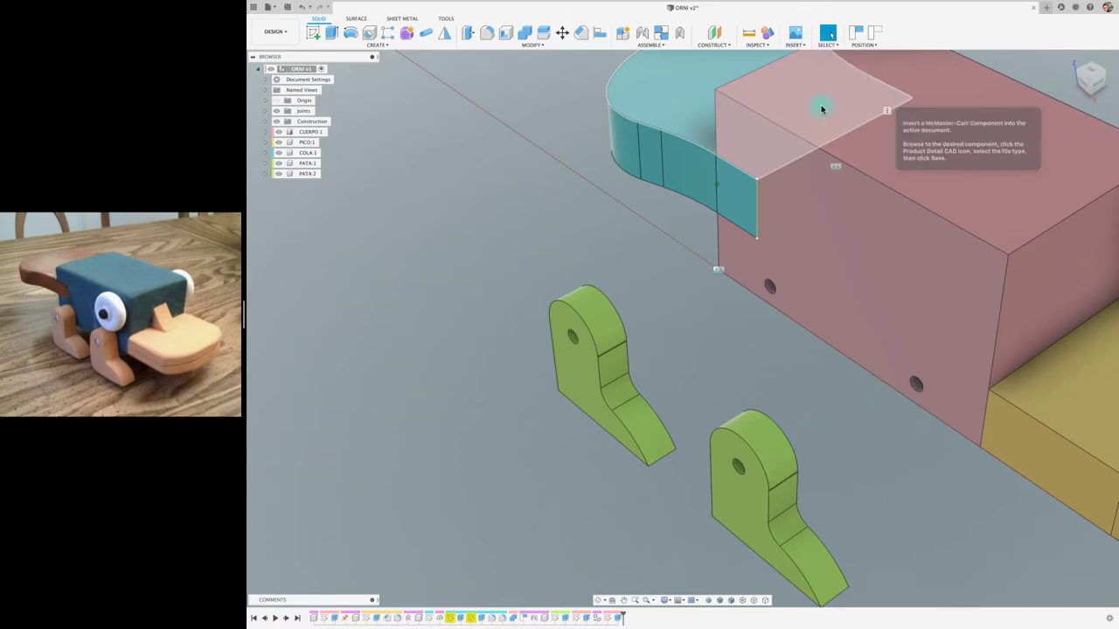
click(777, 309)
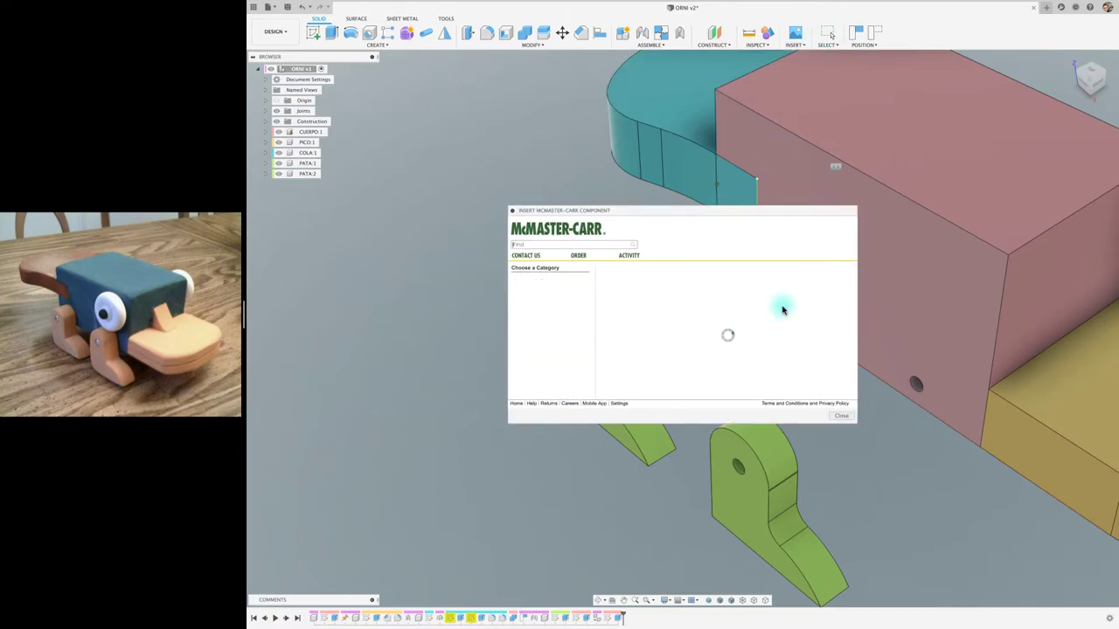
drag(688, 211, 599, 94)
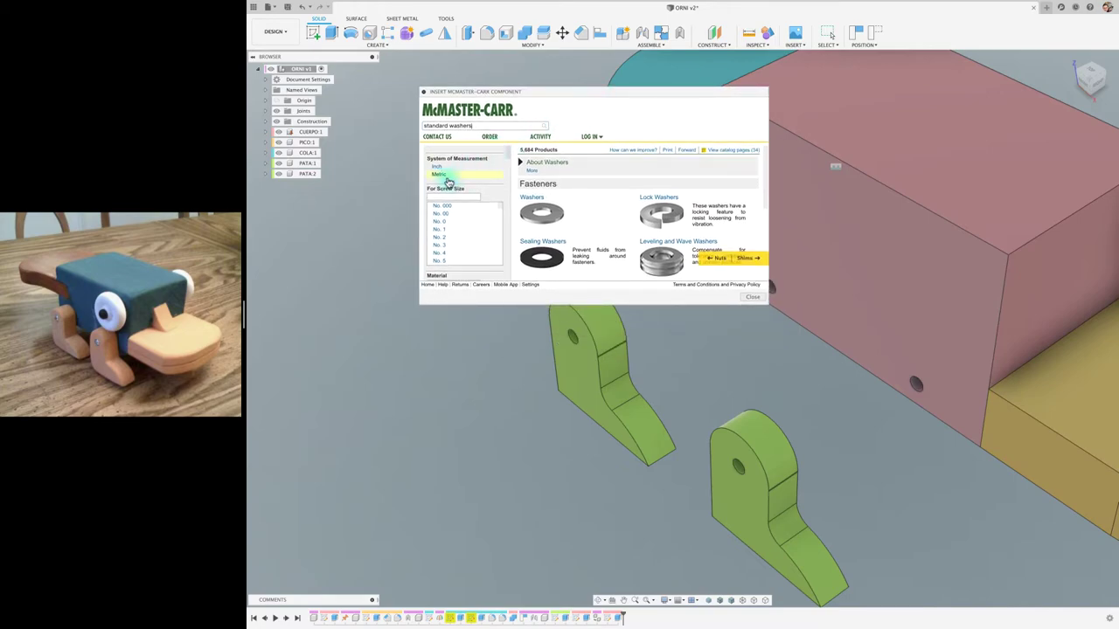
click(446, 177)
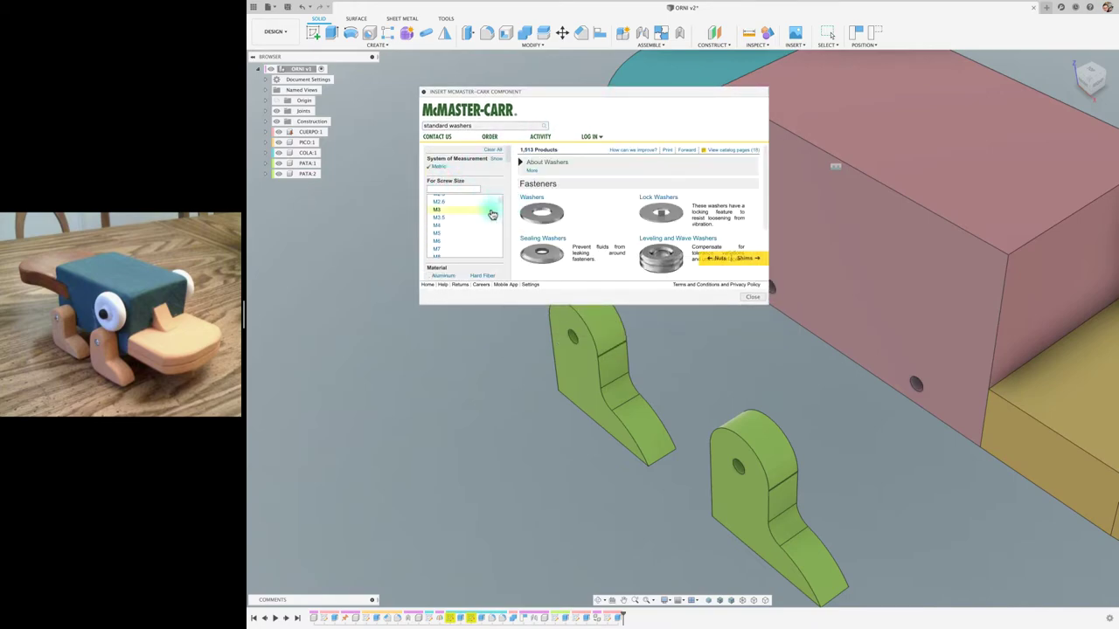
click(437, 225)
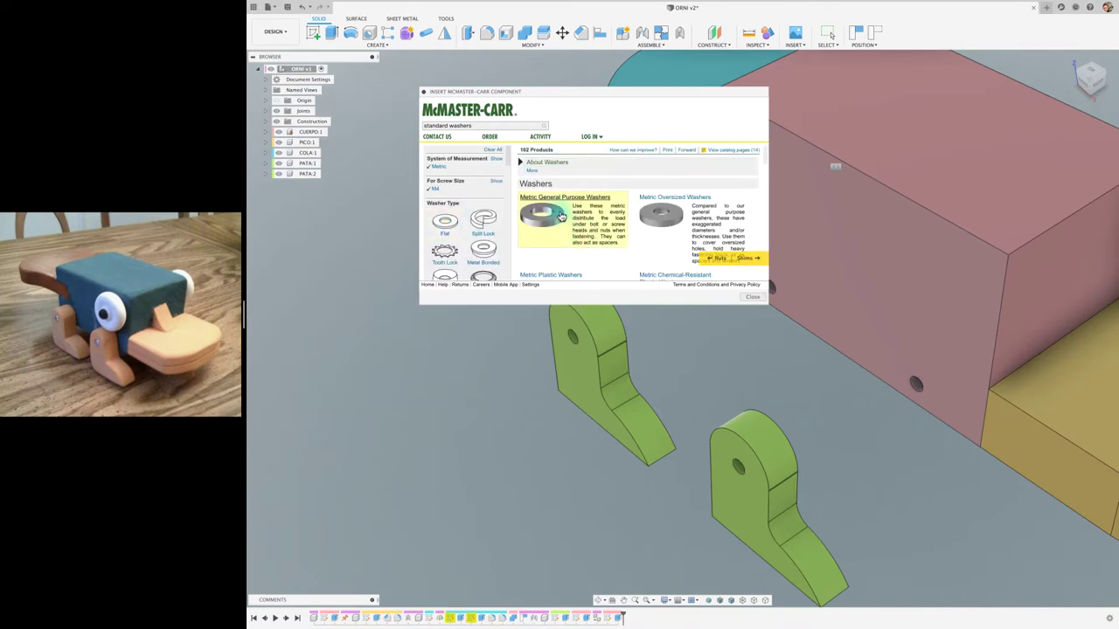
scroll(559, 214, down, 1)
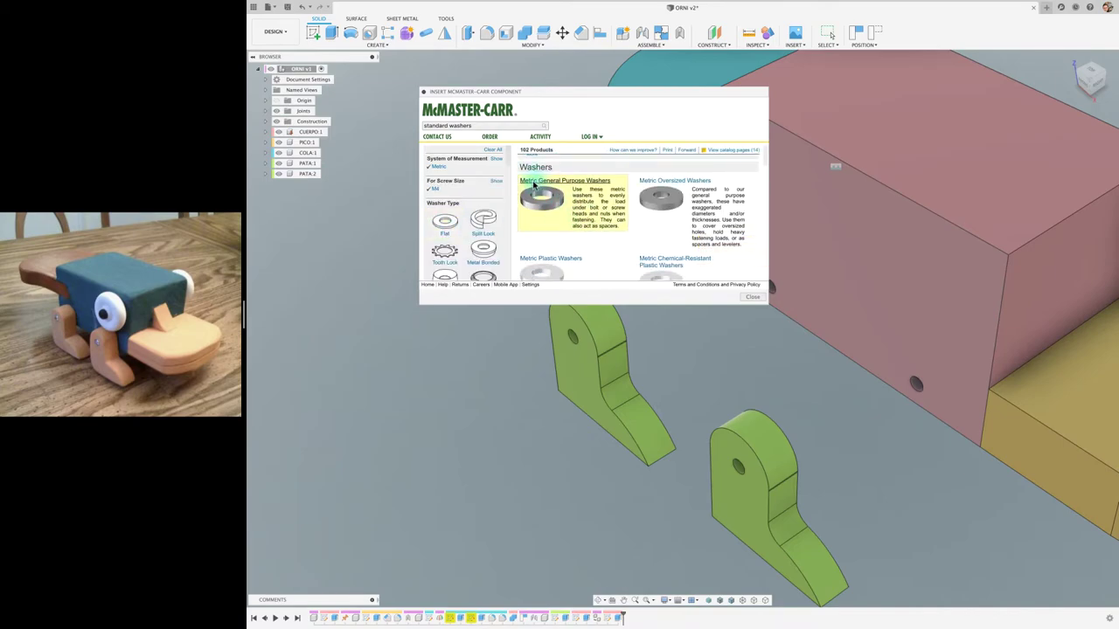
click(535, 184)
drag(768, 301, 942, 375)
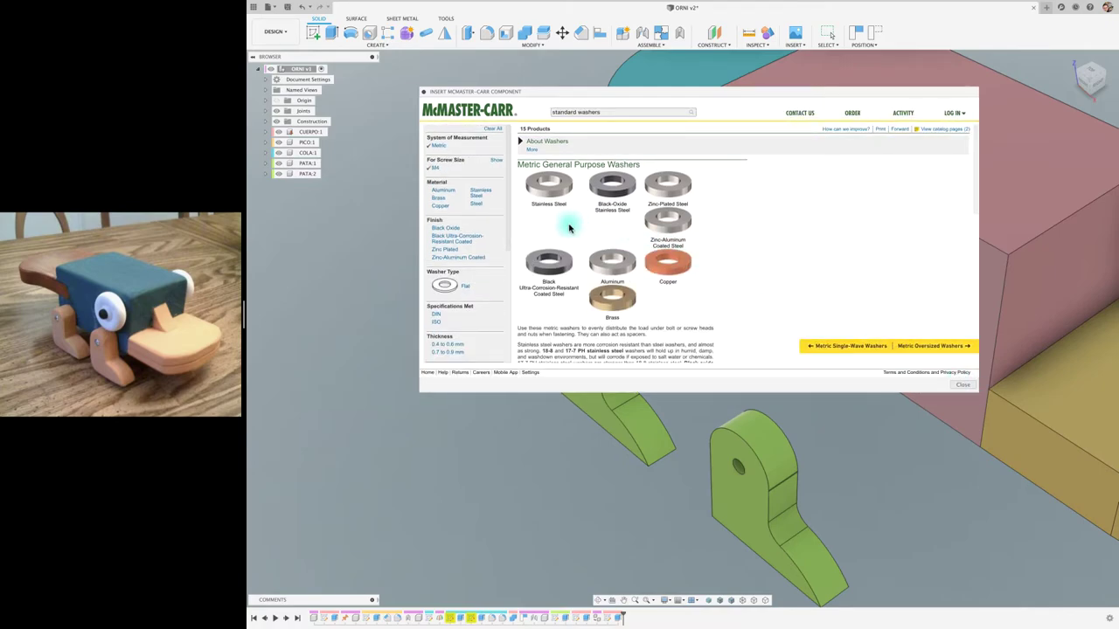
click(556, 194)
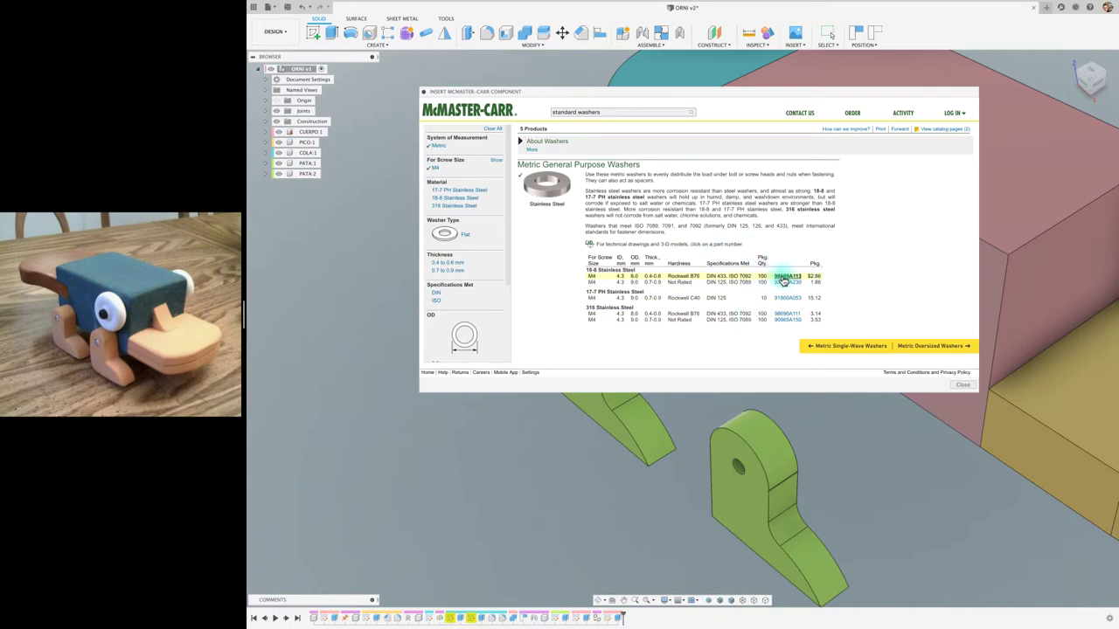
Insert washer 98689A113 into the design as a 3-D STEP model
click(784, 278)
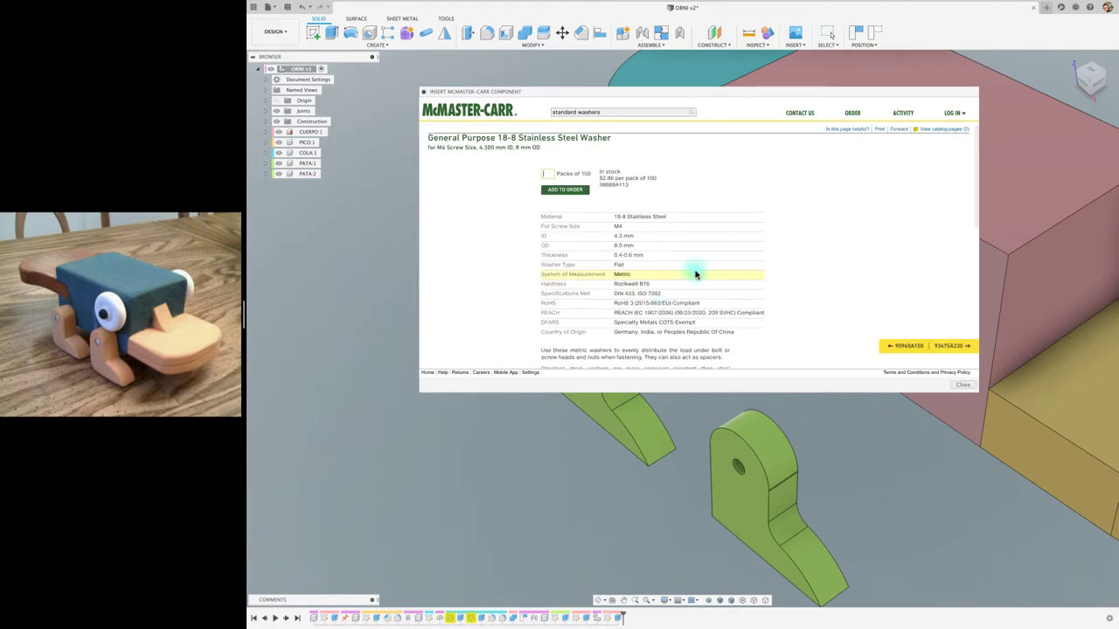
scroll(682, 277, down, 1)
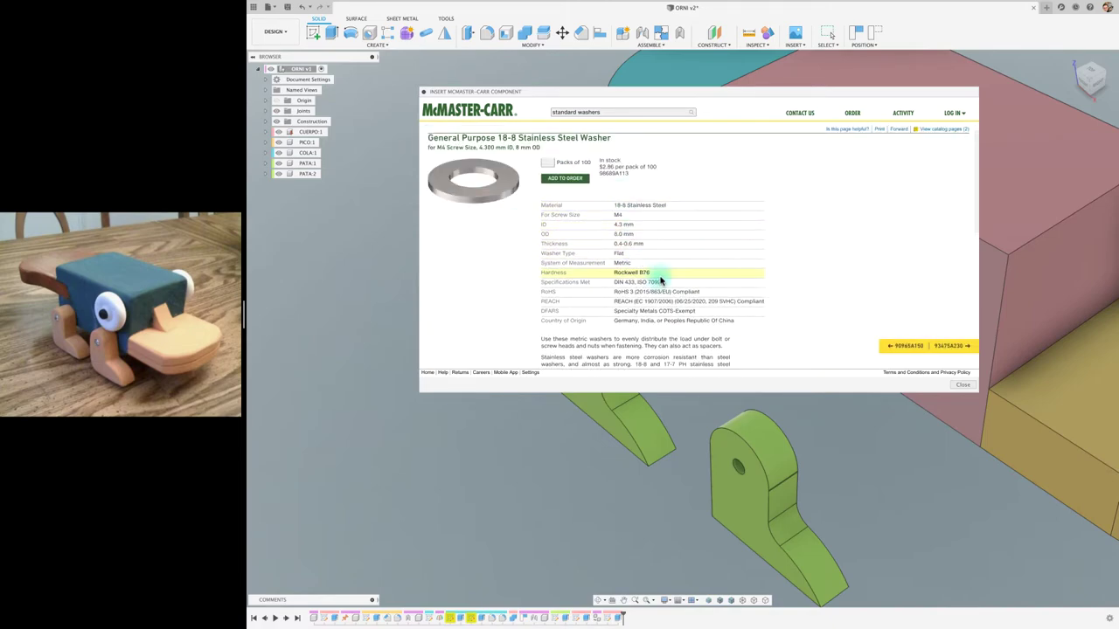
scroll(660, 281, down, 5)
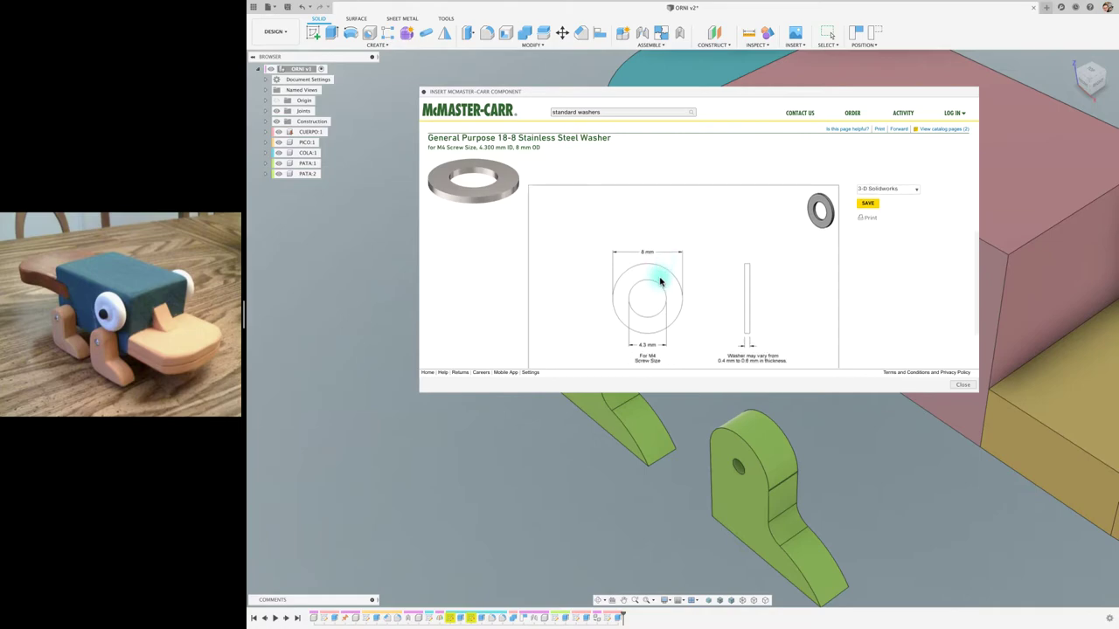
scroll(709, 293, down, 1)
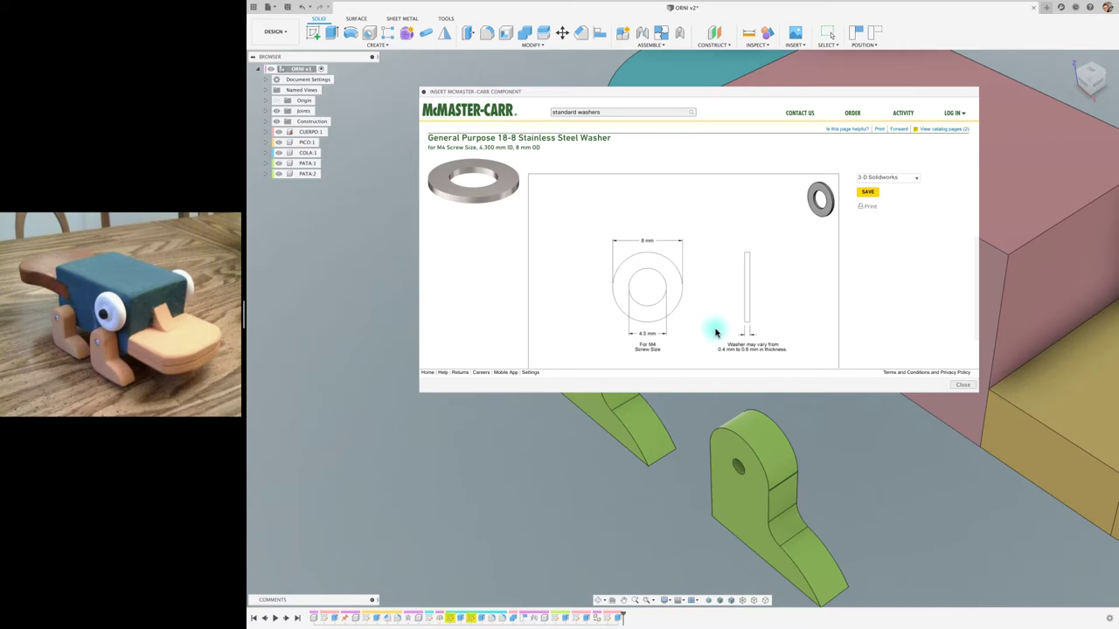
scroll(715, 331, down, 1)
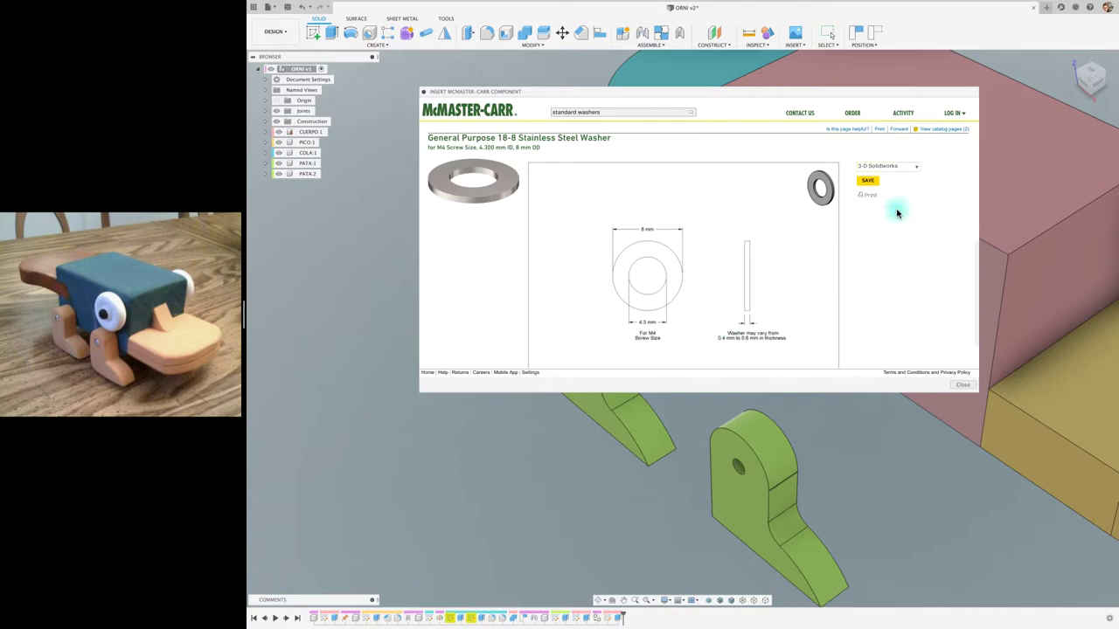
click(917, 167)
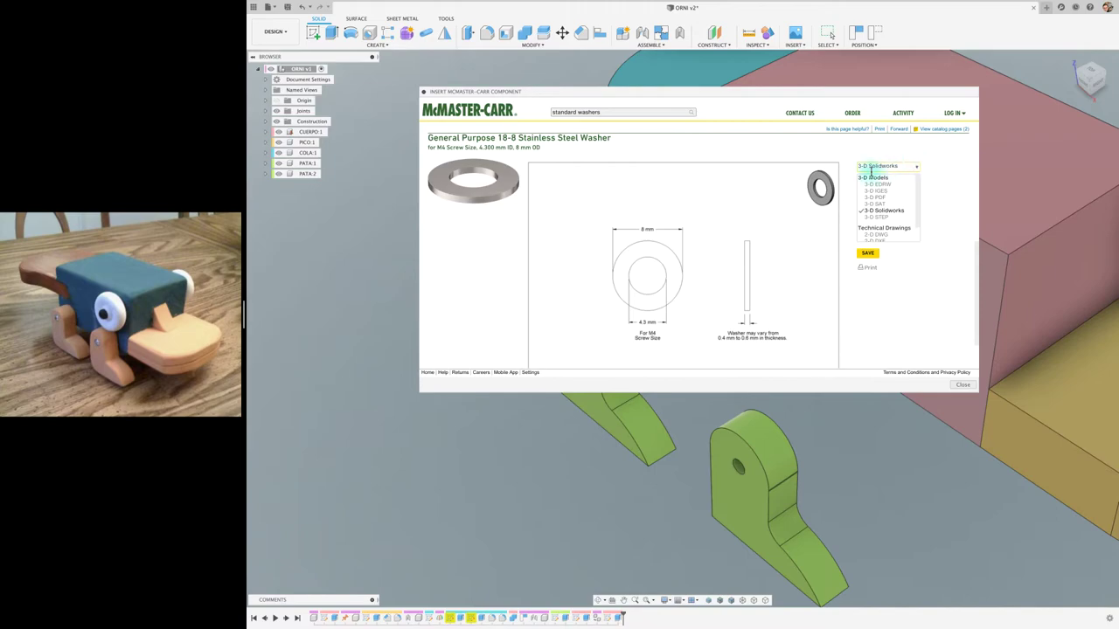
click(879, 218)
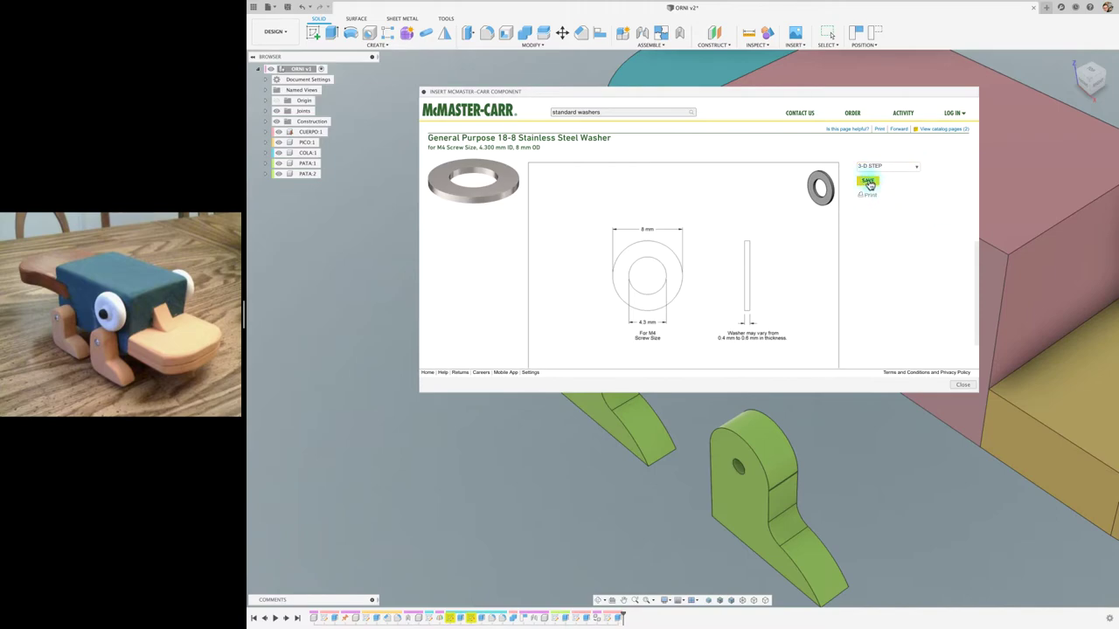
click(868, 184)
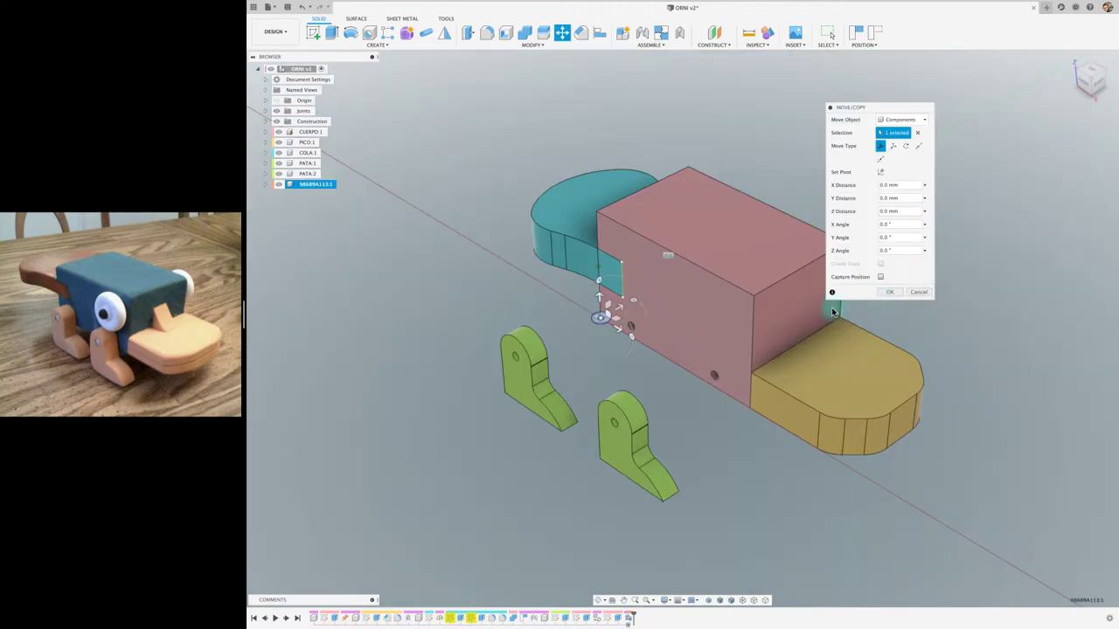
Rotate the inserted 98689A113 washer 90° about X so it stands upright
scroll(591, 340, up, 1)
scroll(583, 298, up, 2)
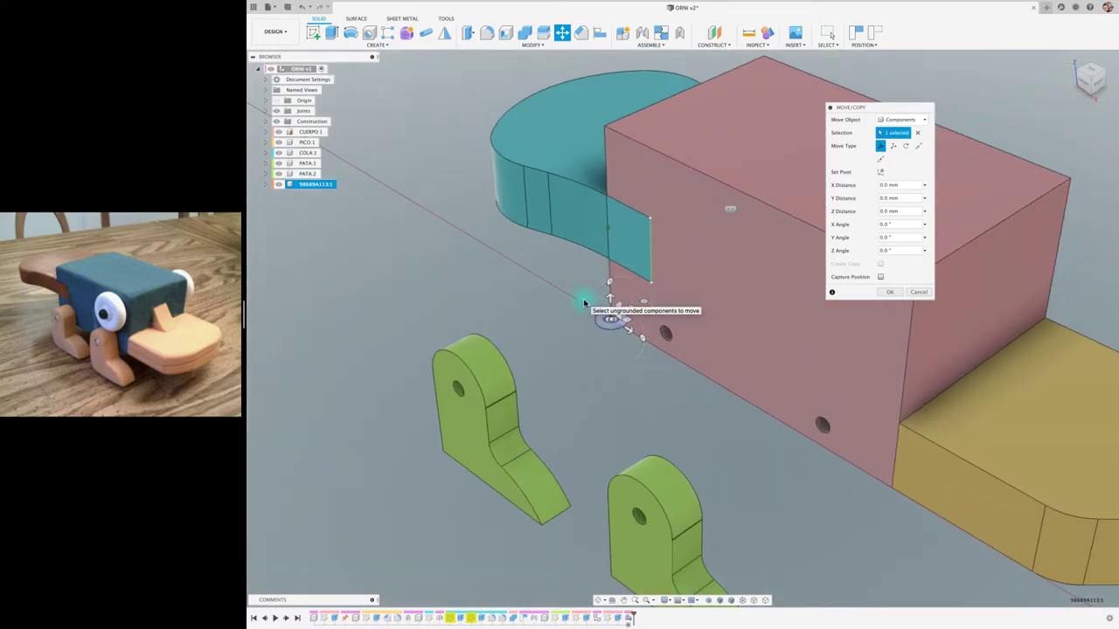
scroll(583, 298, up, 3)
drag(626, 295, 601, 347)
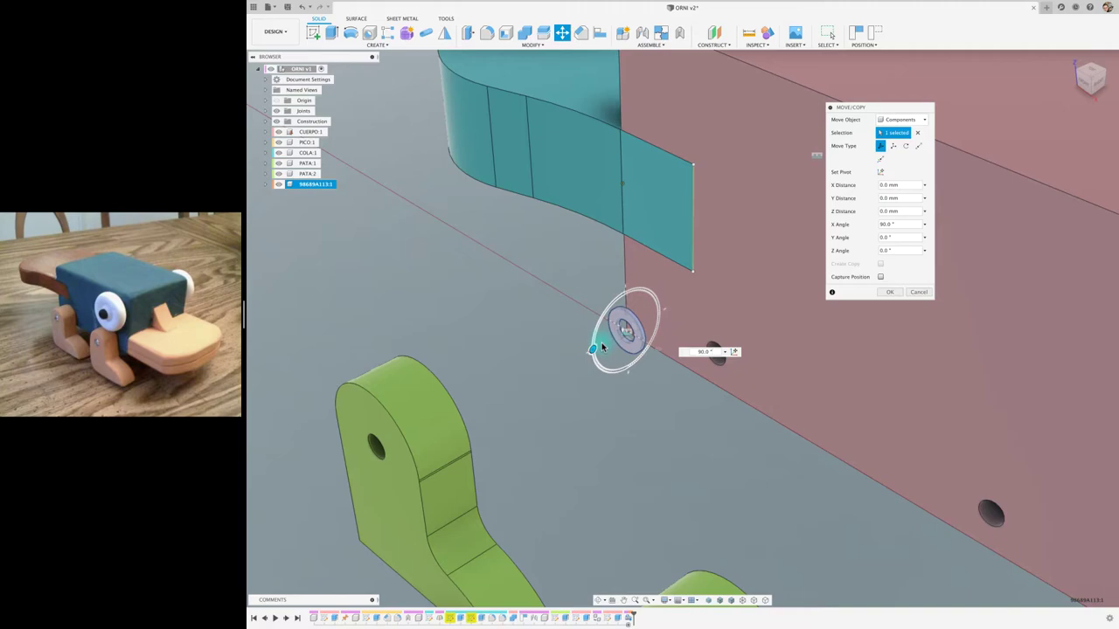
click(873, 294)
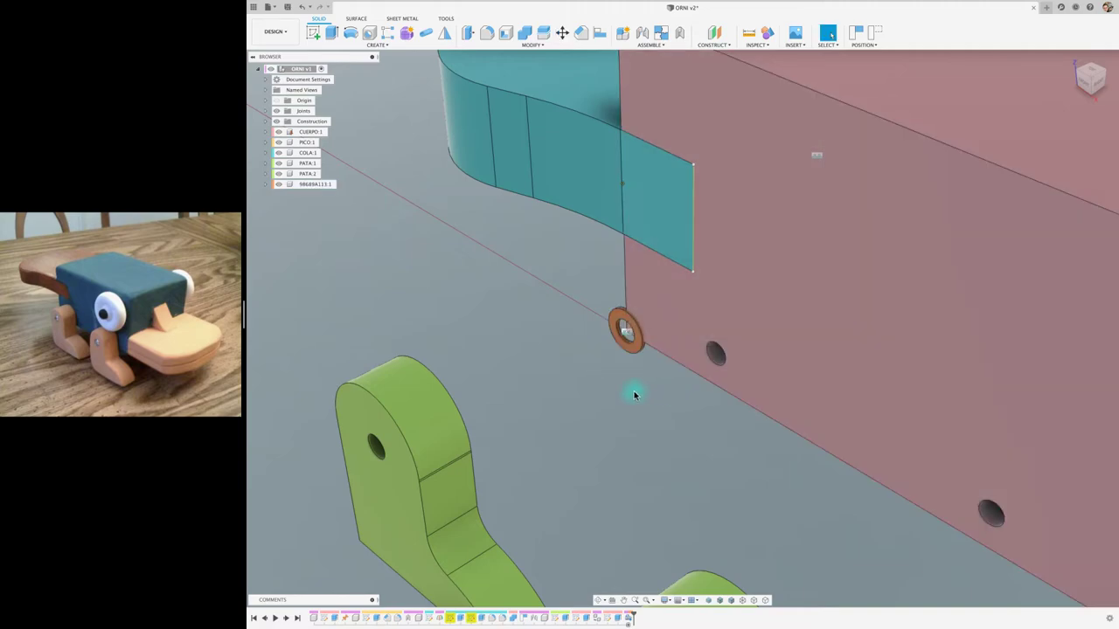
Joint the washer's centre to a pivot-hole centre on CUERPO's side face
scroll(633, 389, up, 2)
drag(630, 341, 573, 392)
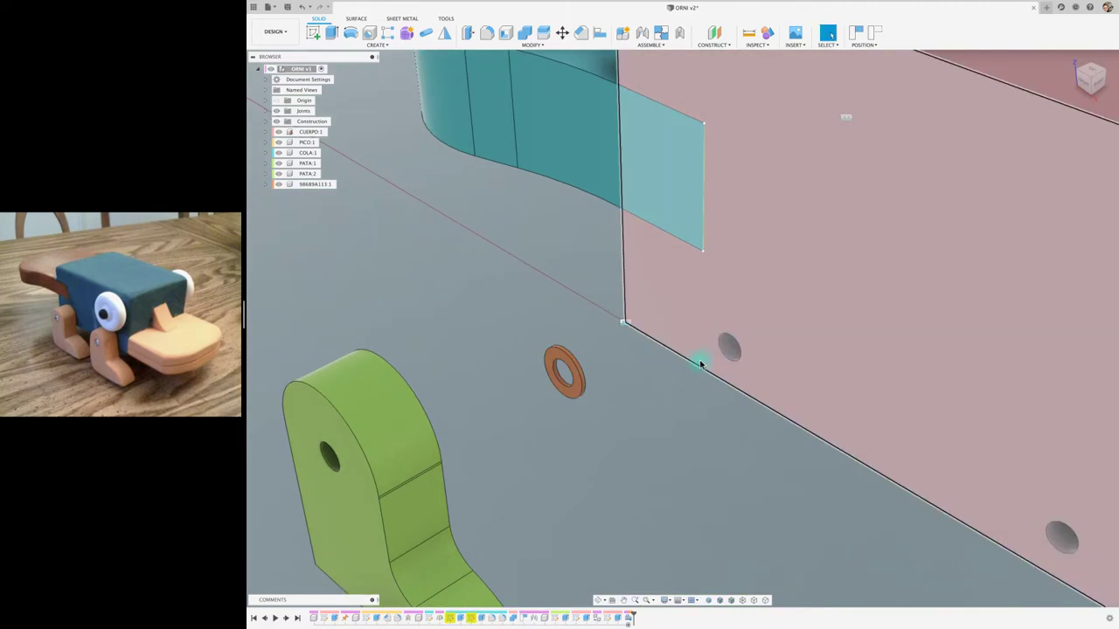
key(j)
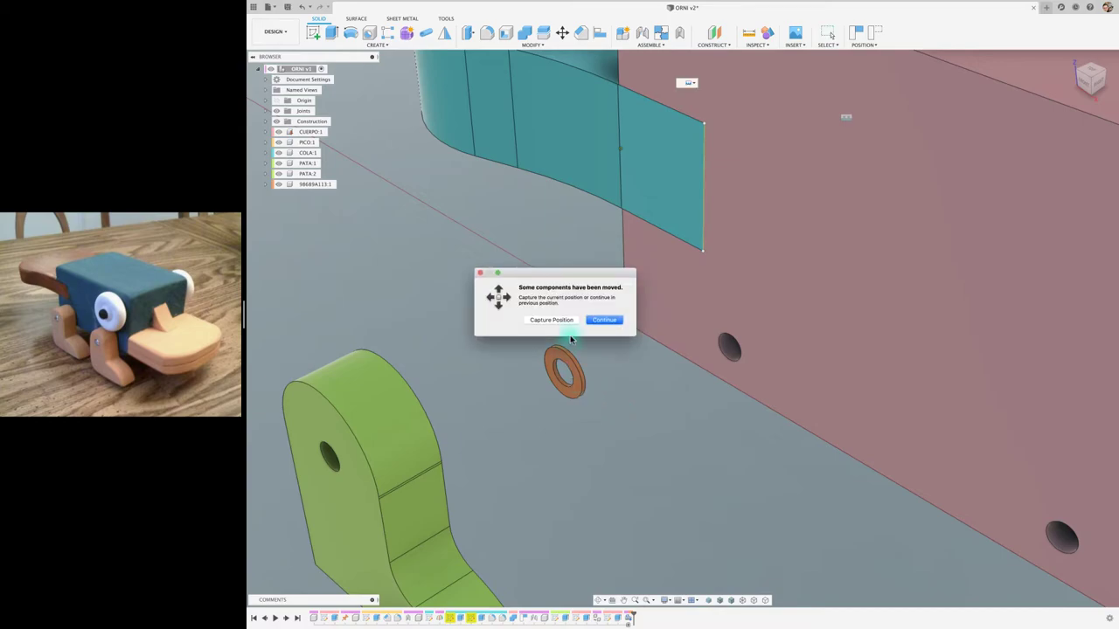
click(561, 322)
click(564, 374)
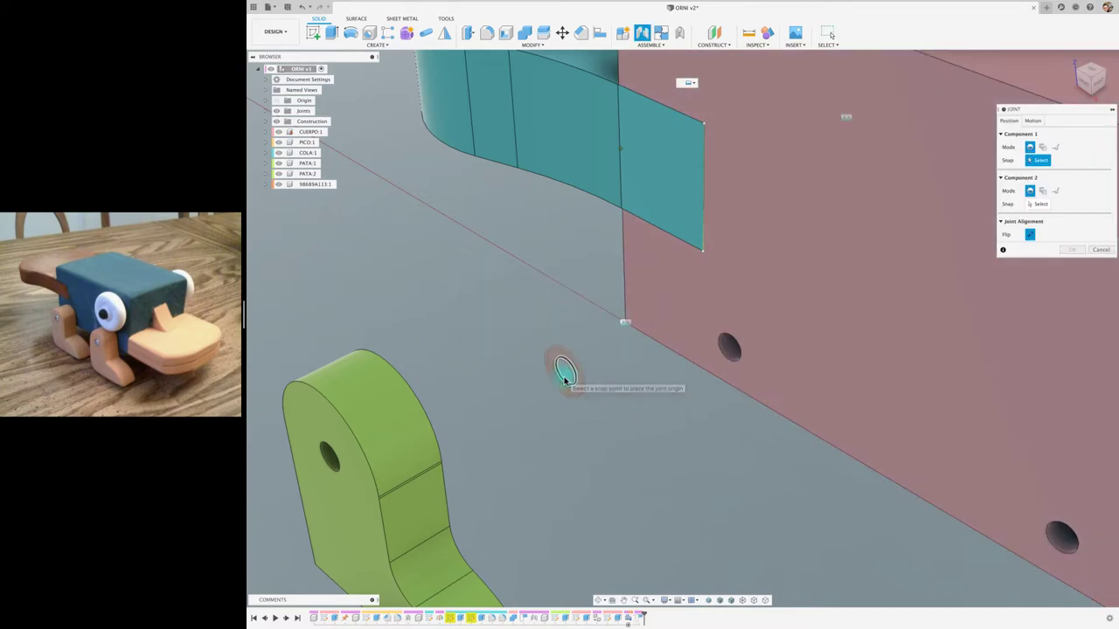
click(735, 358)
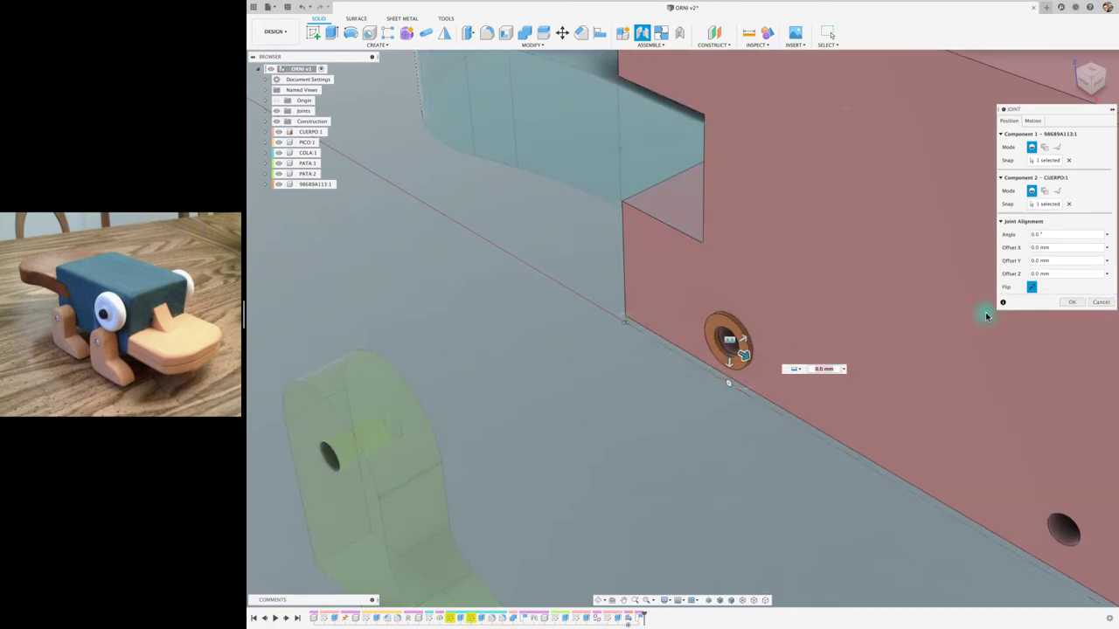
key(Return)
scroll(641, 371, down, 5)
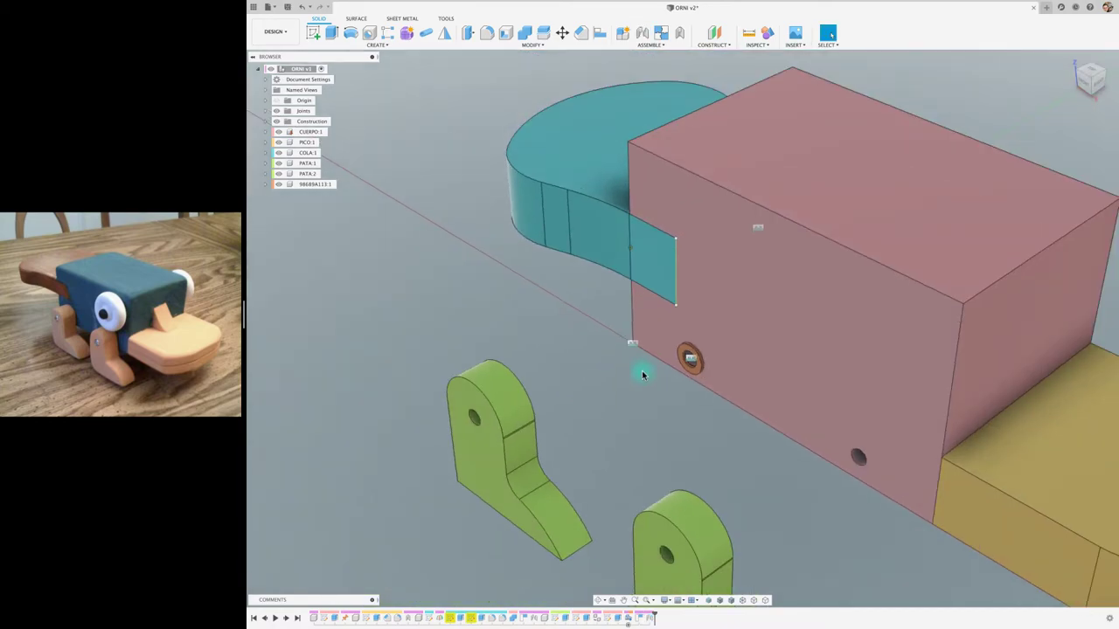
scroll(573, 322, down, 3)
click(310, 186)
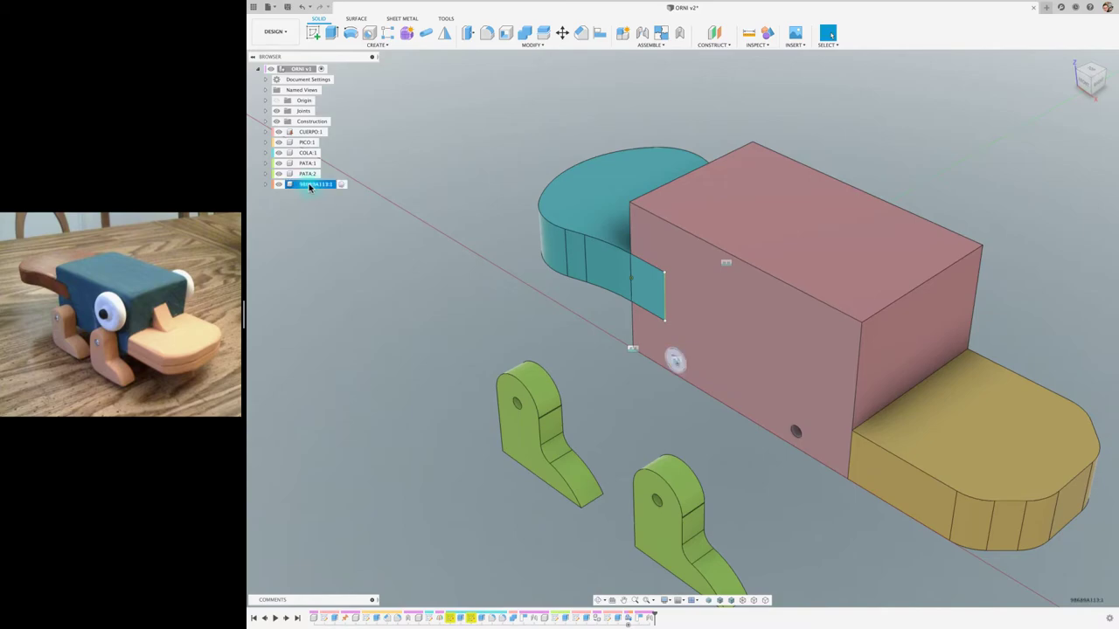
Copy and paste washer 98689A113, sliding the copy along X toward the second hole
key(ctrl+c)
key(ctrl+v)
middle_drag(666, 368, 587, 319)
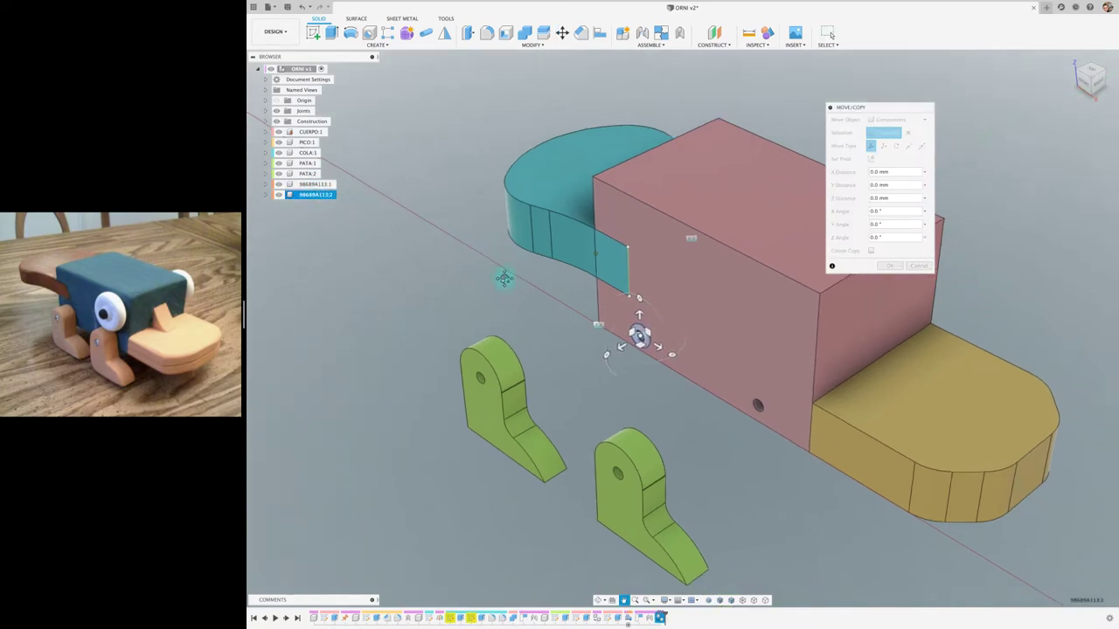
drag(618, 327, 751, 400)
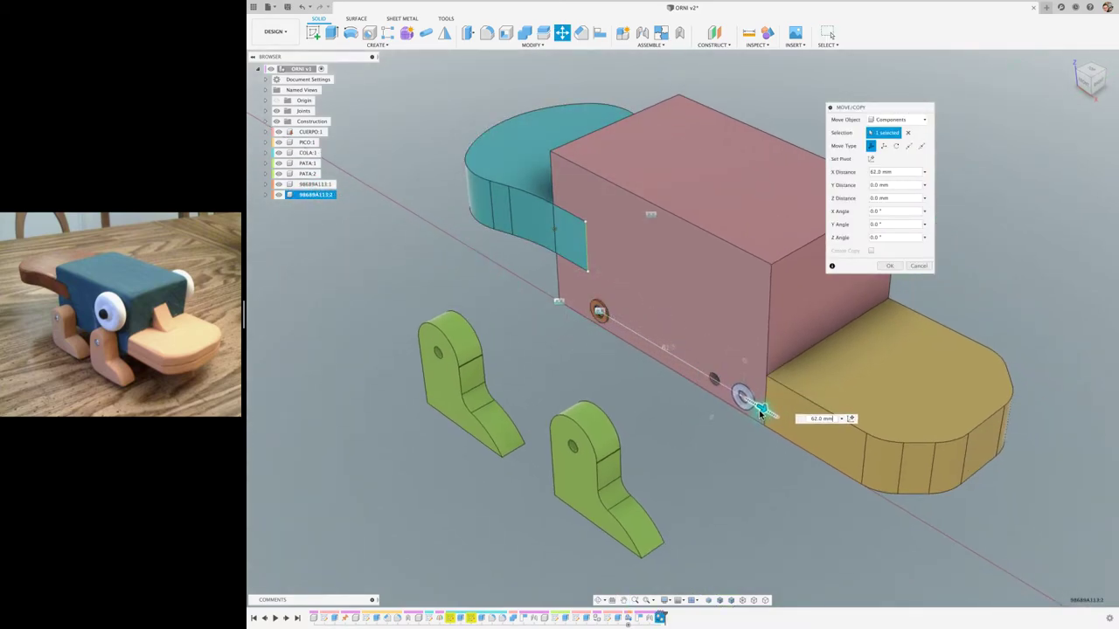
click(899, 267)
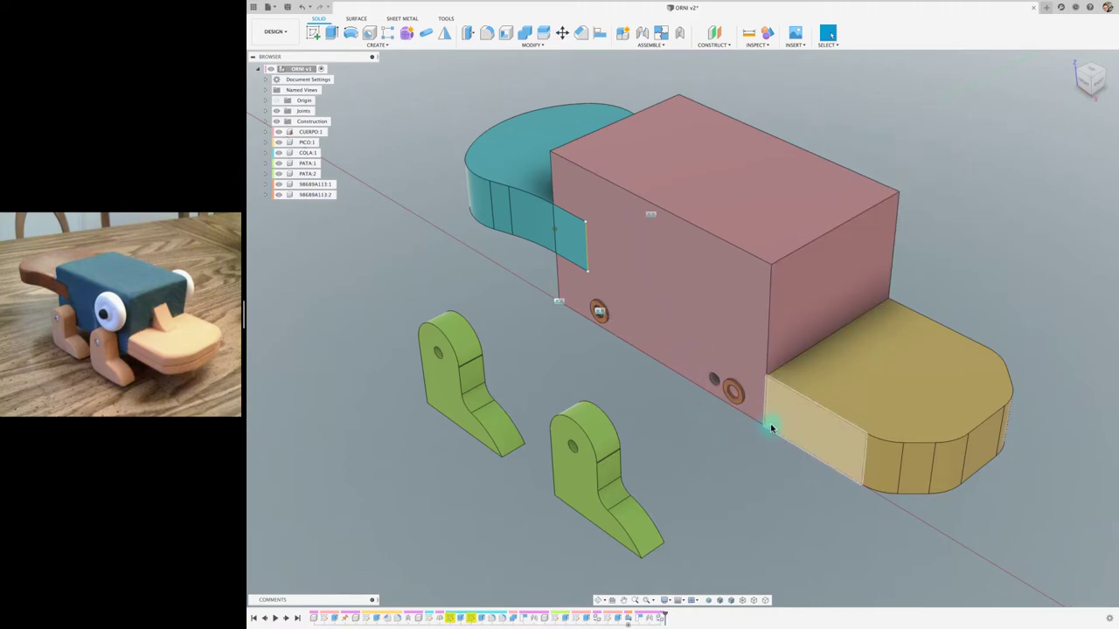
scroll(757, 425, up, 3)
scroll(726, 411, up, 5)
Joint the washer copy's centre to CUERPO's second pivot hole
key(j)
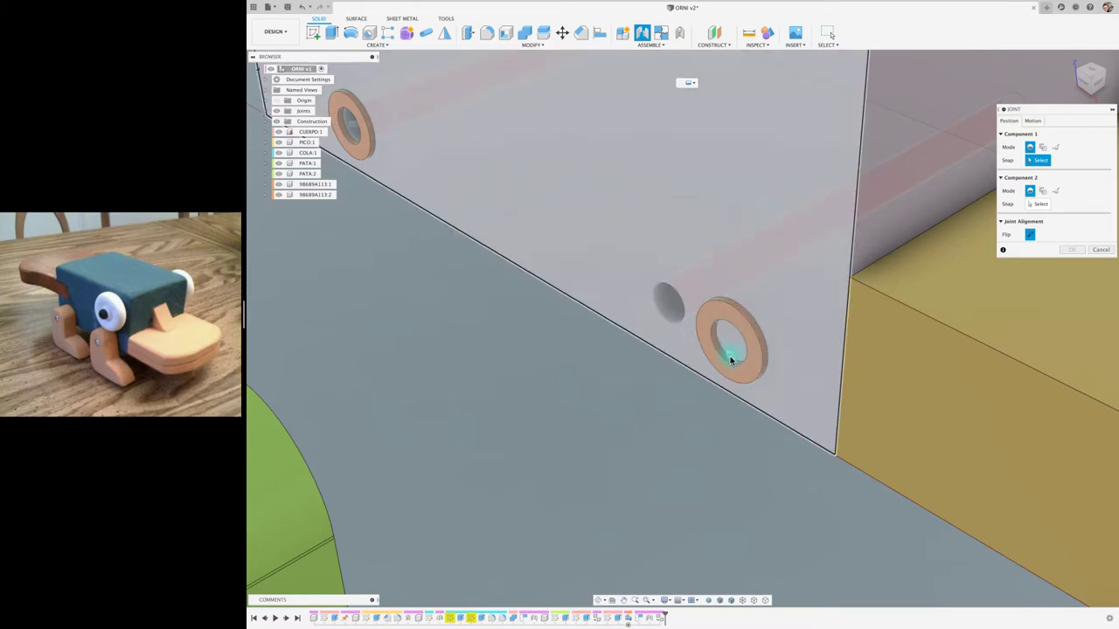
scroll(730, 358, up, 3)
scroll(734, 354, up, 3)
click(739, 349)
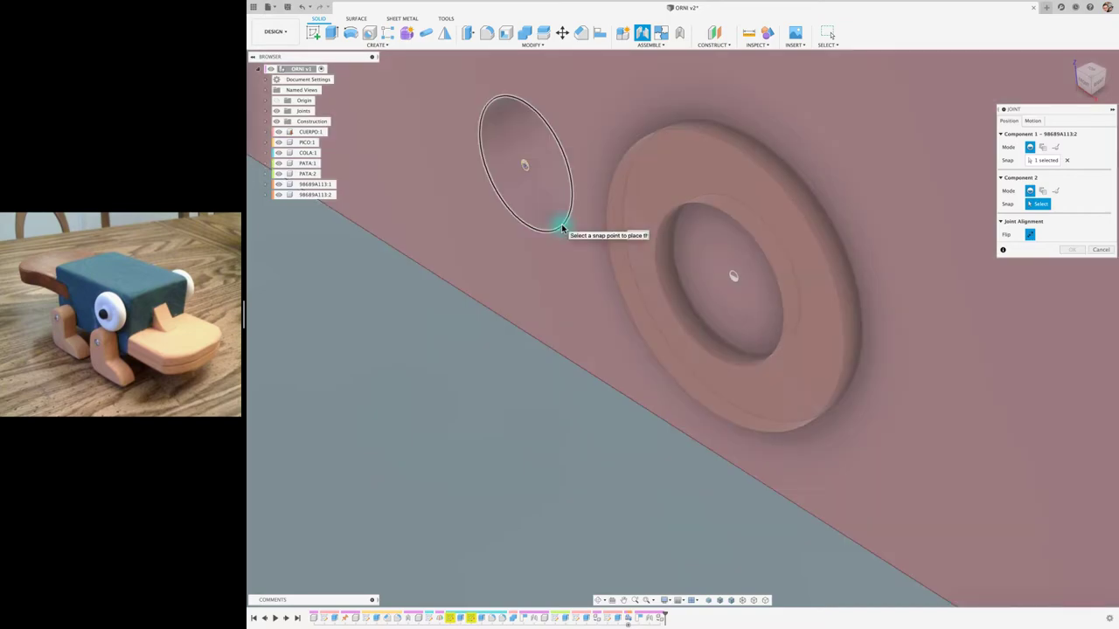
click(563, 227)
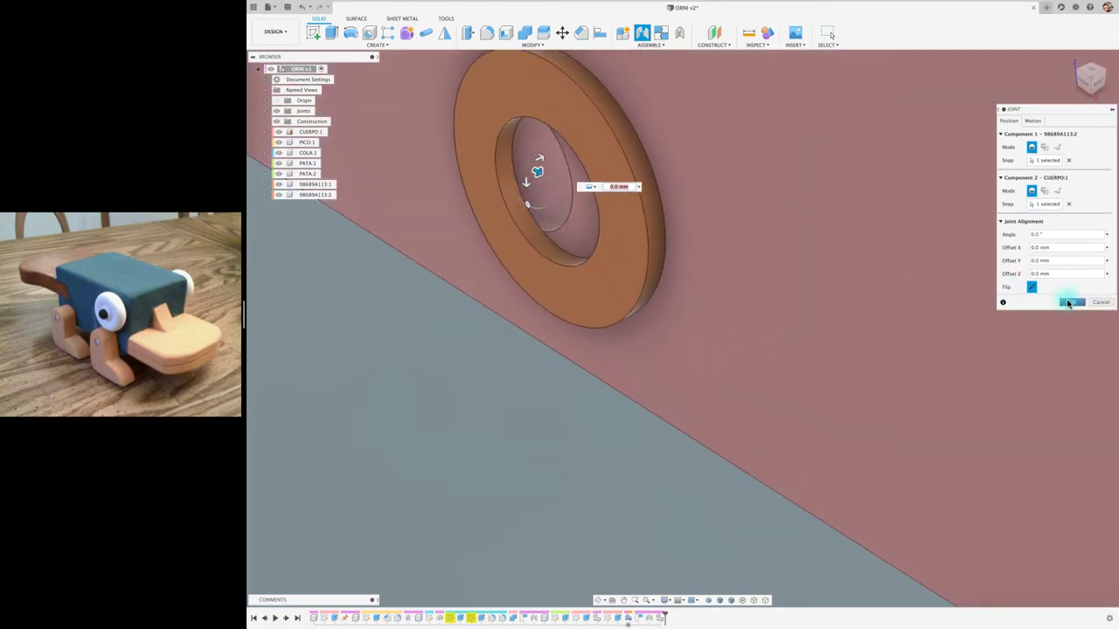
key(Return)
scroll(489, 309, down, 3)
scroll(490, 310, down, 2)
scroll(487, 312, down, 2)
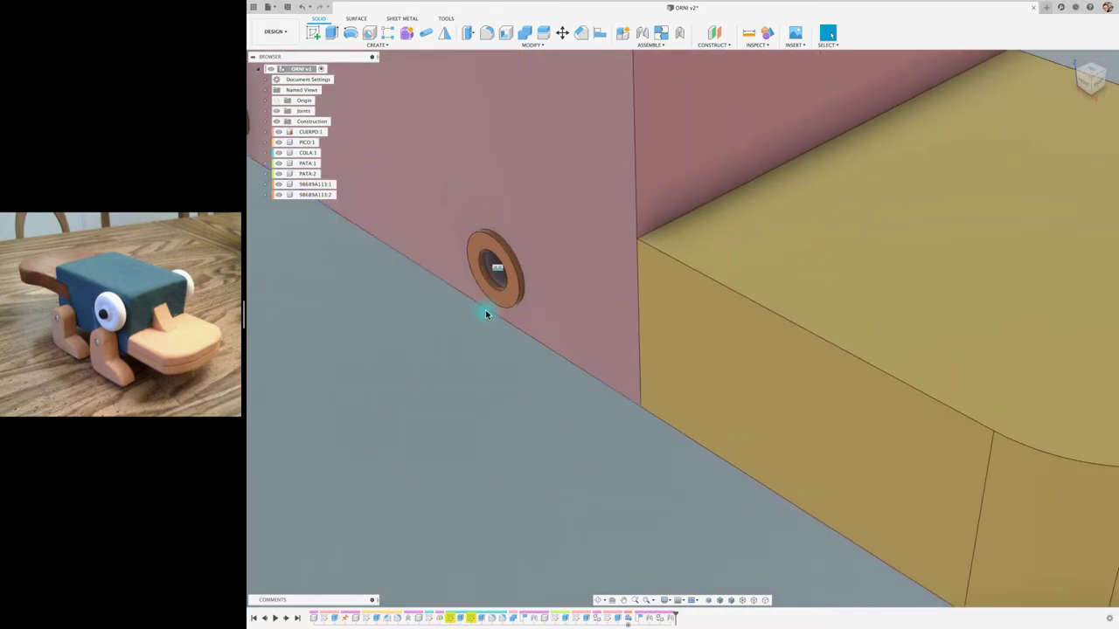
scroll(472, 324, down, 3)
scroll(457, 336, down, 2)
scroll(391, 226, up, 1)
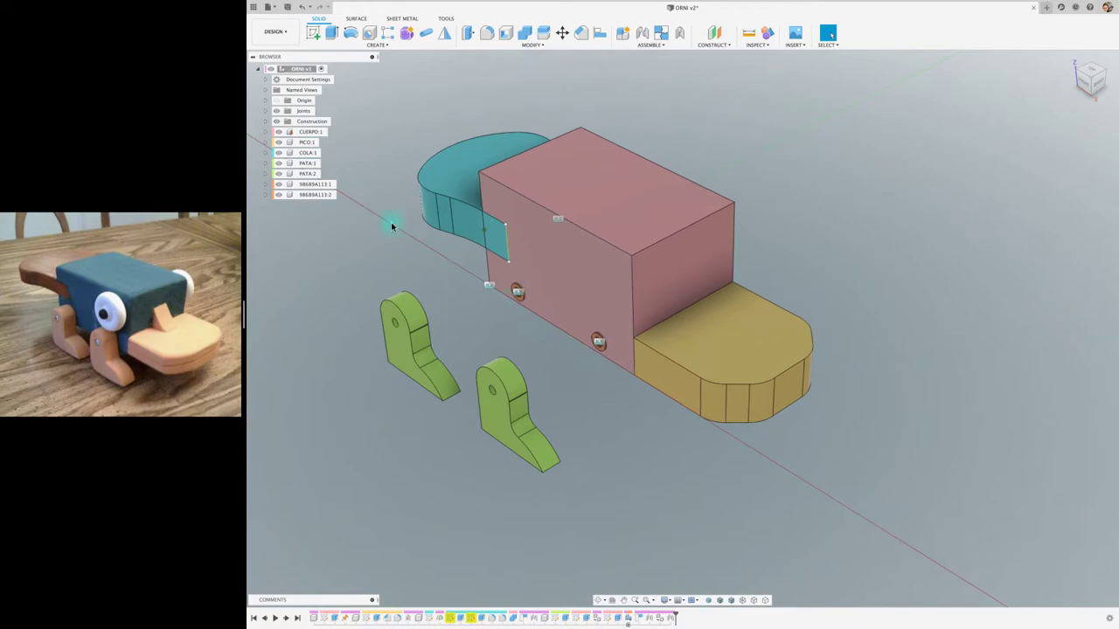
Paste copies of both washers and move them -96.3 mm along Z to the body's far side
click(313, 198)
shift+click(317, 186)
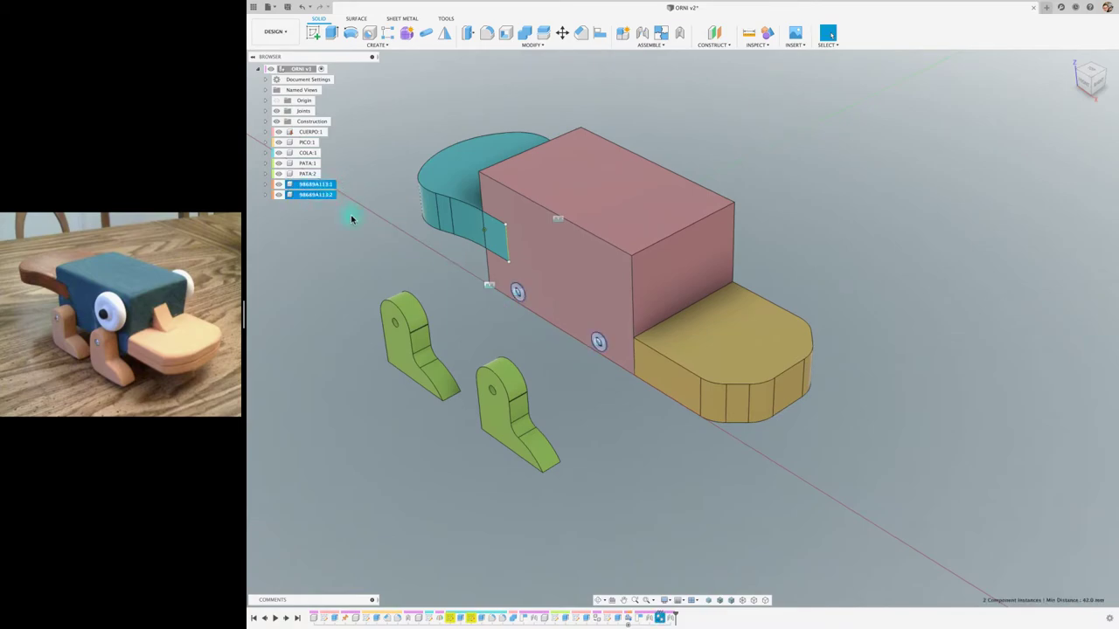
key(ctrl+v)
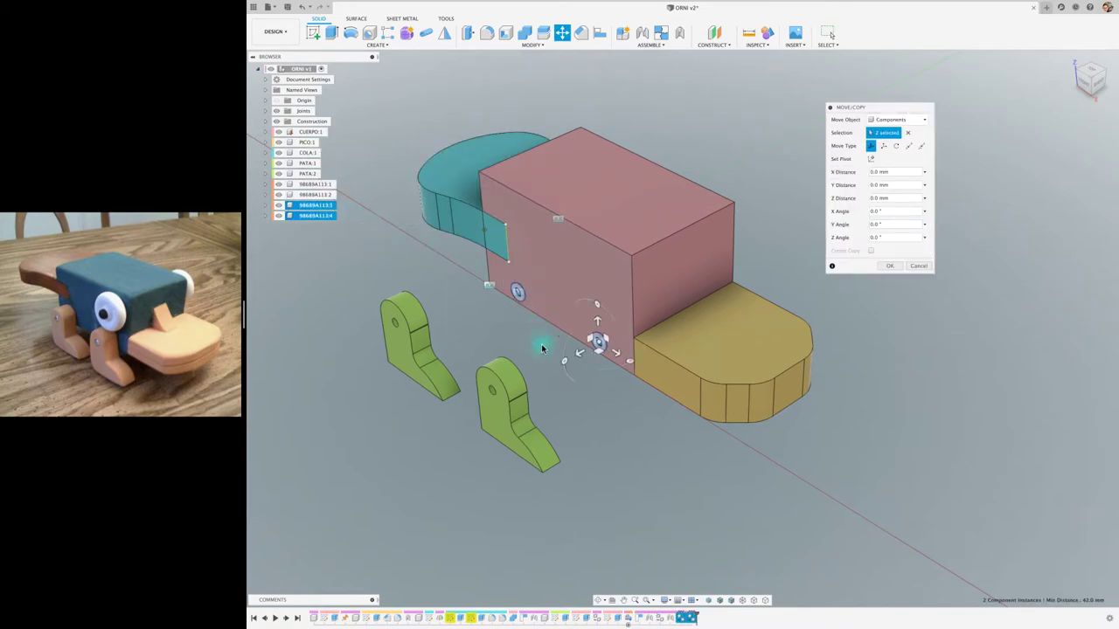
drag(580, 358, 747, 259)
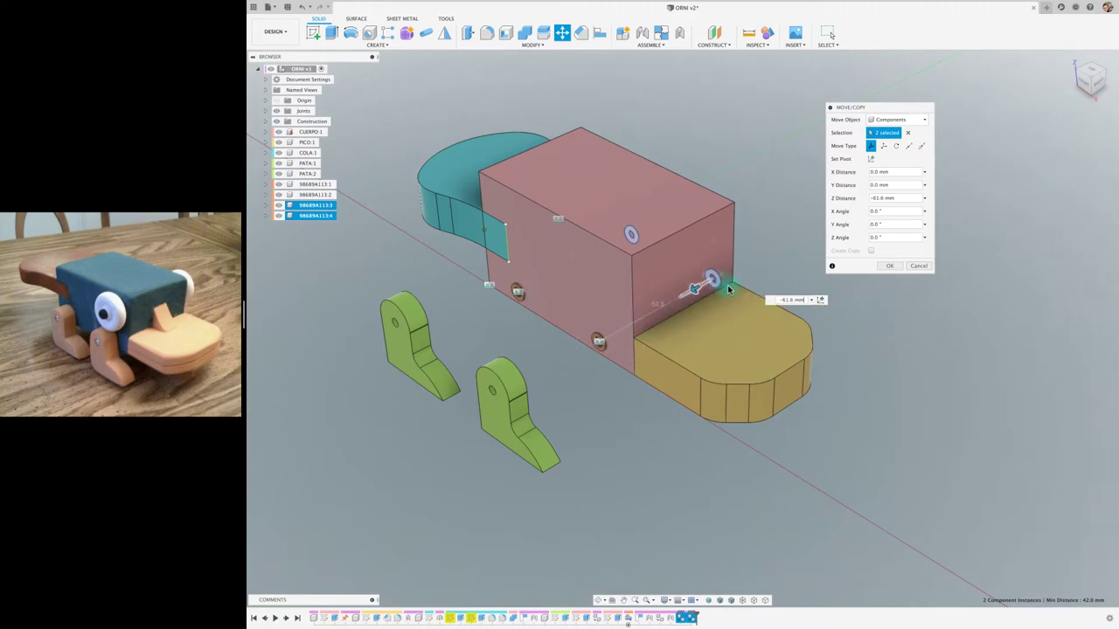
click(888, 268)
shift+middle_drag(857, 274, 857, 278)
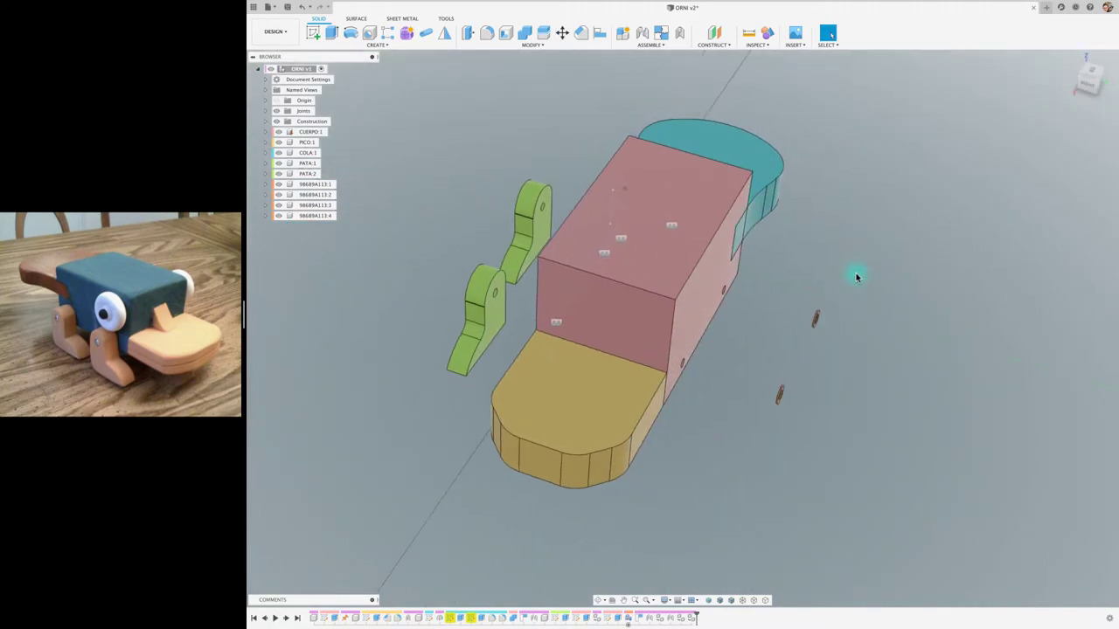
scroll(856, 277, up, 3)
scroll(856, 277, up, 2)
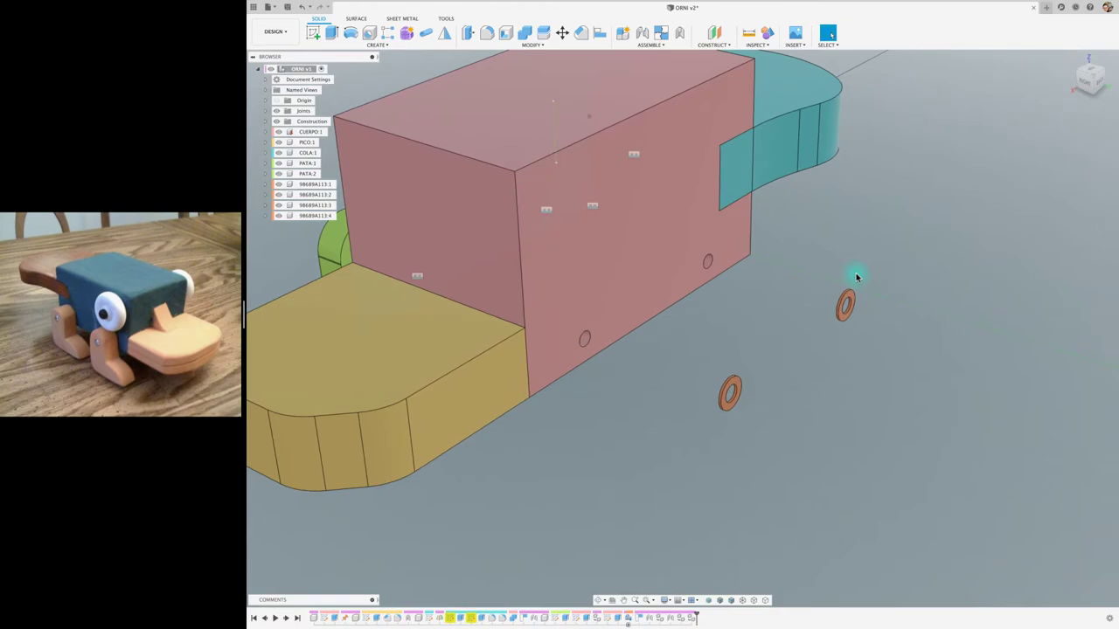
Joint each washer copy into its matching far-side pivot hole on CUERPO
key(j)
scroll(717, 377, up, 2)
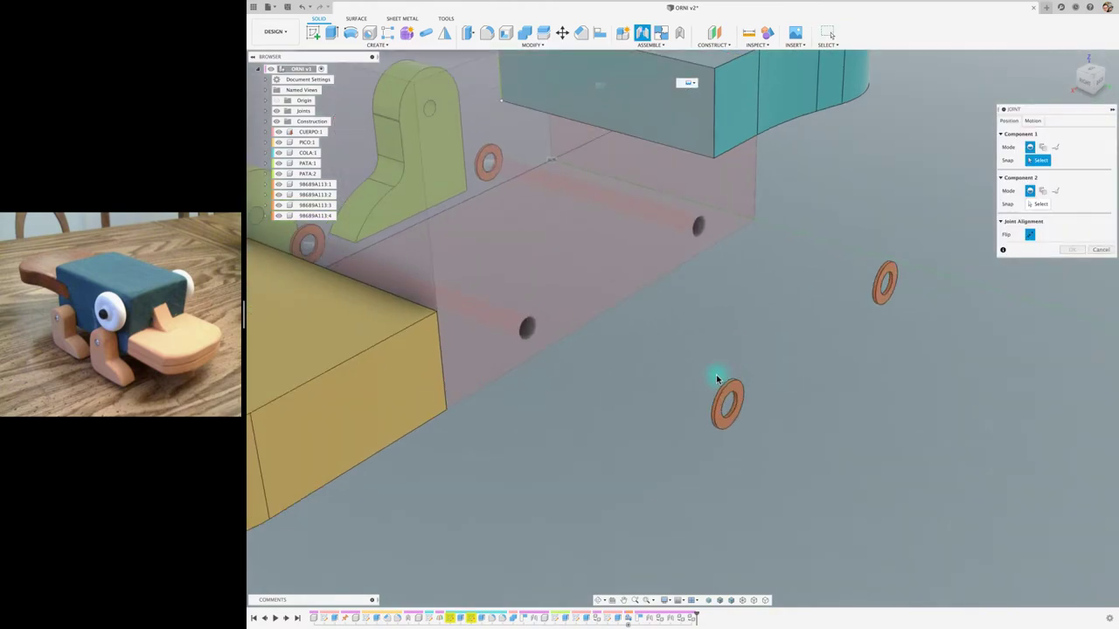
click(720, 388)
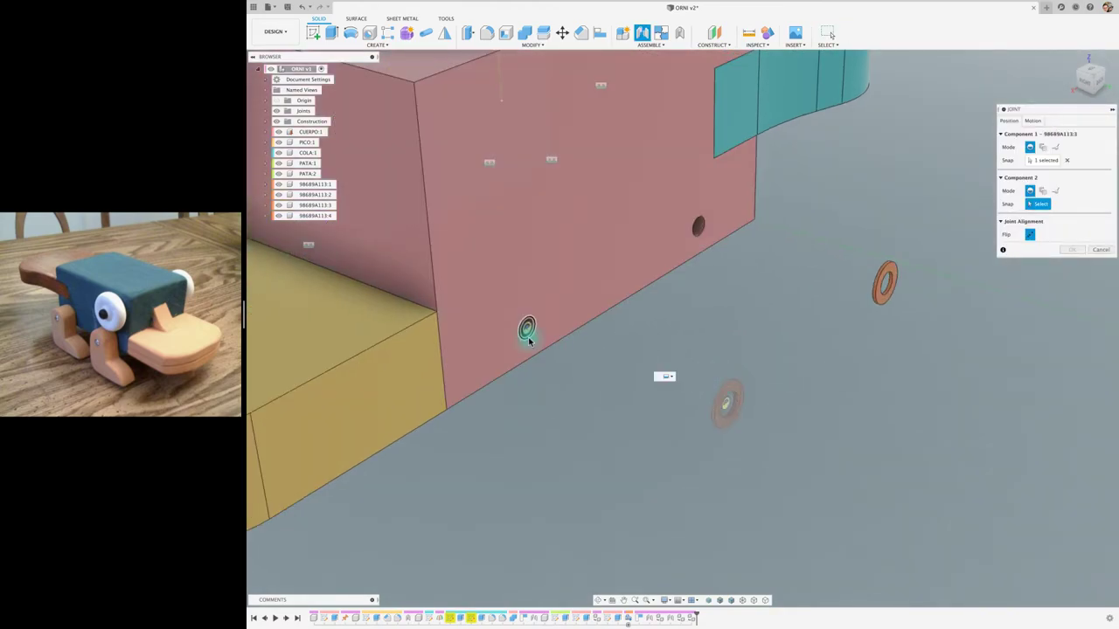
click(528, 337)
click(1077, 300)
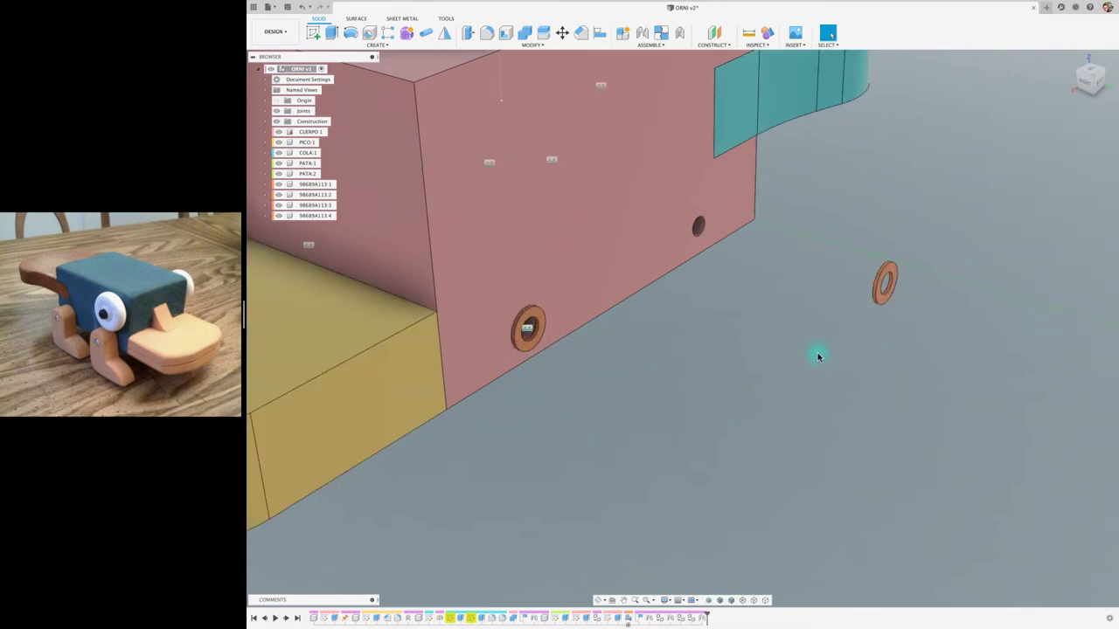
key(j)
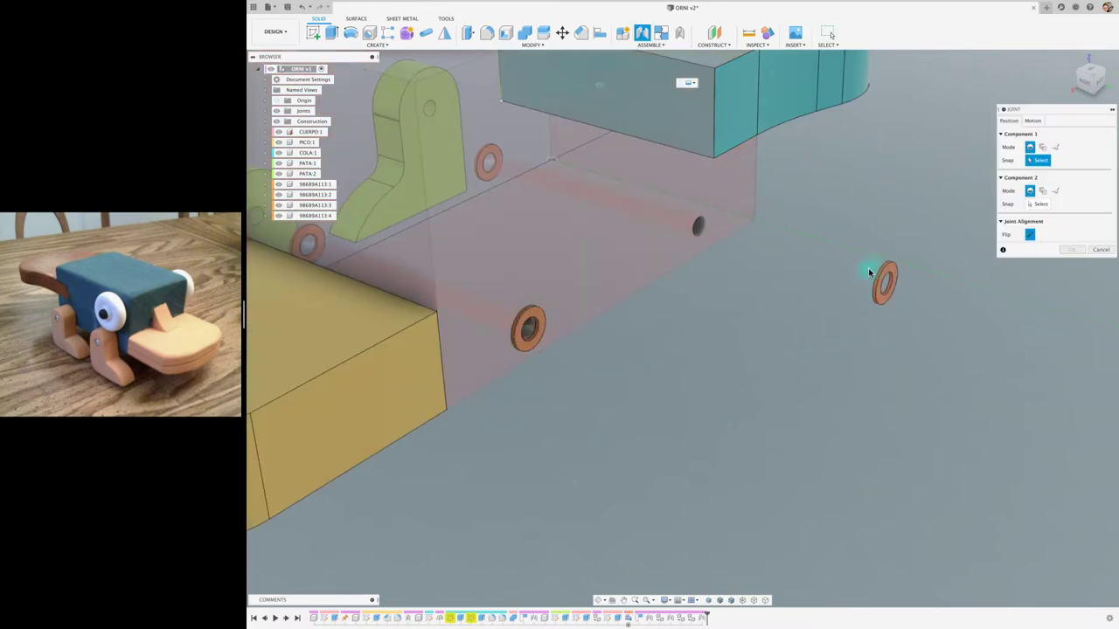
click(881, 271)
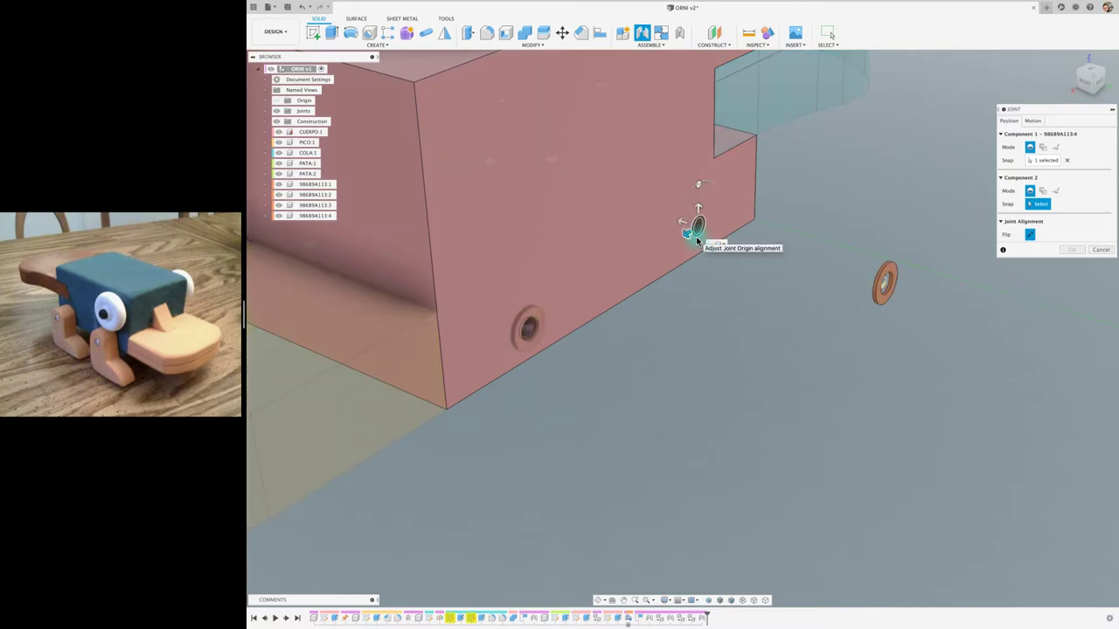
click(697, 227)
click(1072, 301)
scroll(819, 367, down, 5)
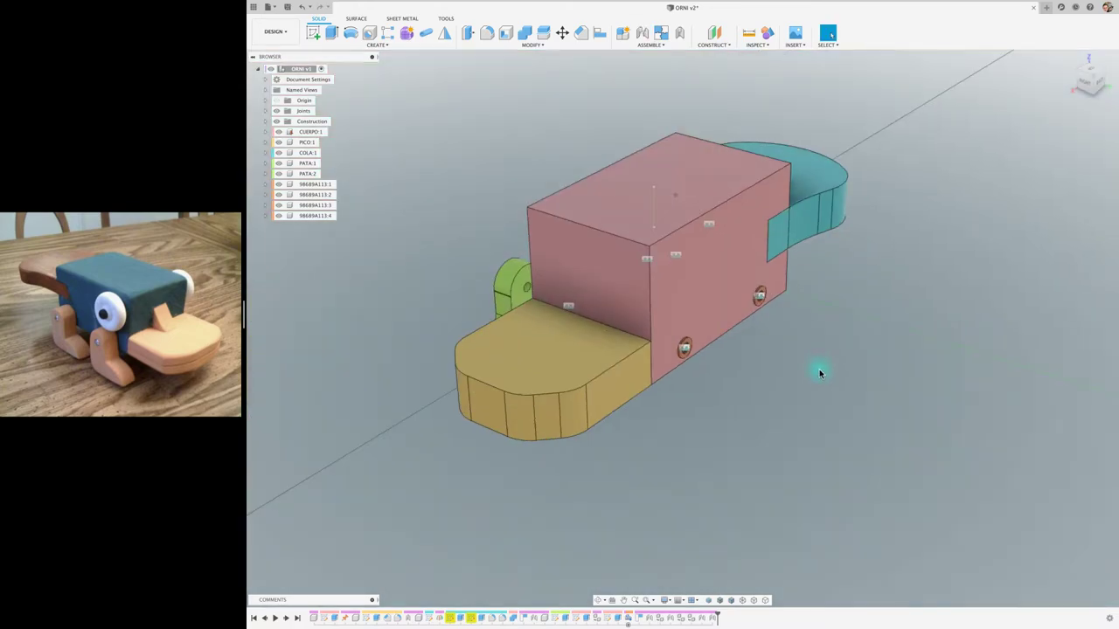
Joint the hole of leg PATA:1 to the first washer on the body
mouse_move(820, 376)
shift+middle_down()
mouse_move(687, 408)
mouse_move(638, 400)
mouse_move(608, 379)
shift+middle_up()
key(j)
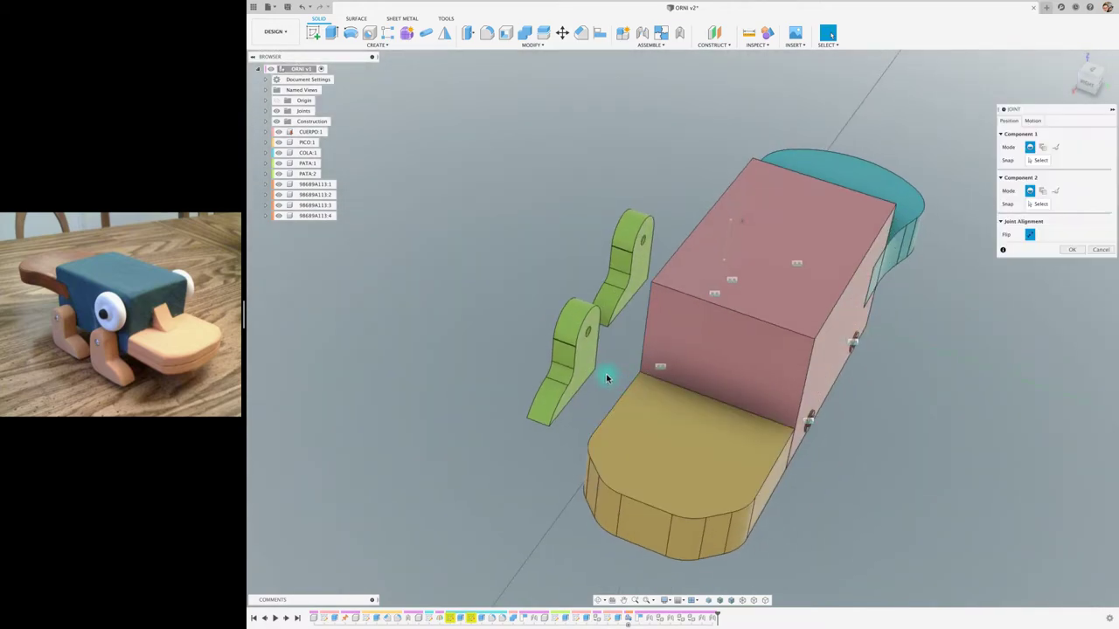
click(587, 337)
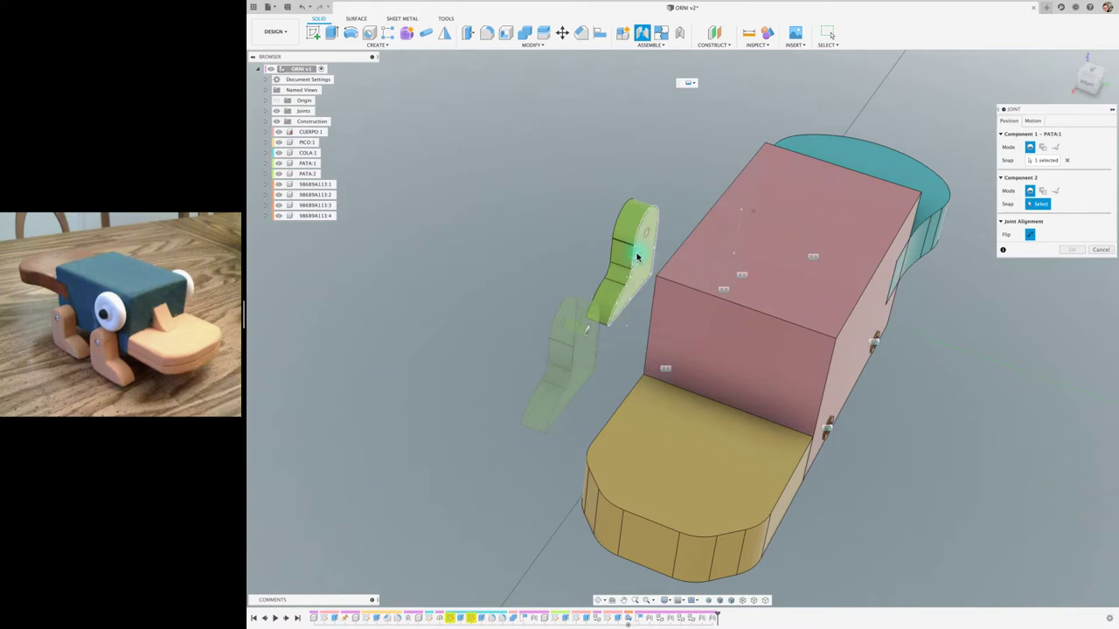
mouse_move(647, 238)
shift+middle_down()
mouse_move(661, 331)
mouse_move(761, 401)
shift+middle_up()
scroll(752, 404, up, 3)
click(752, 404)
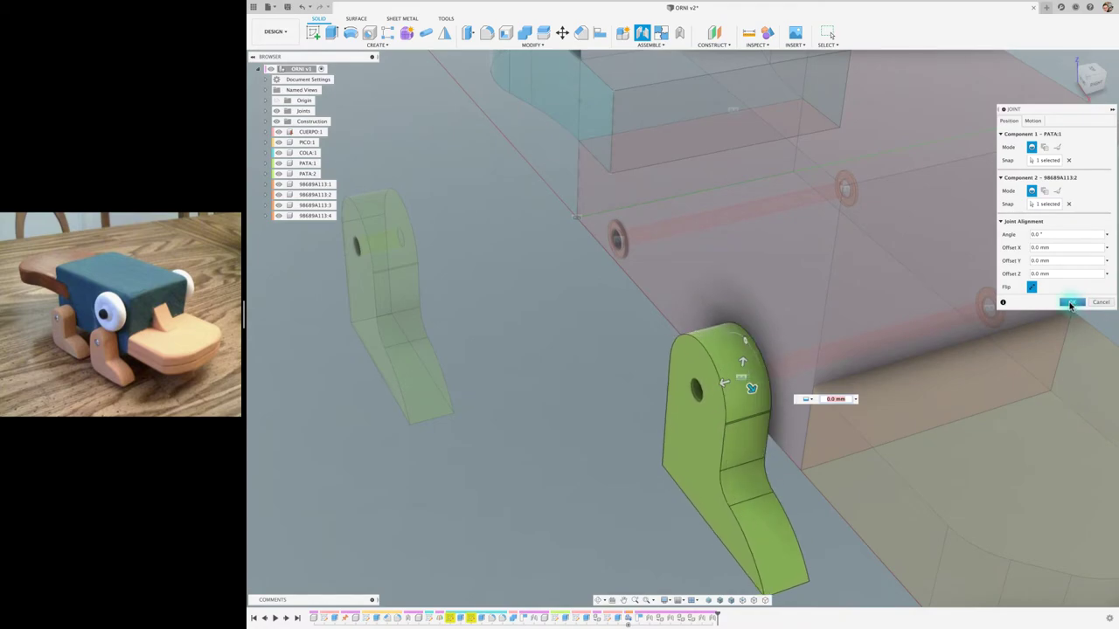
click(1070, 304)
Joint leg PATA:2 to the remaining front washer
shift+middle_drag(919, 338, 639, 342)
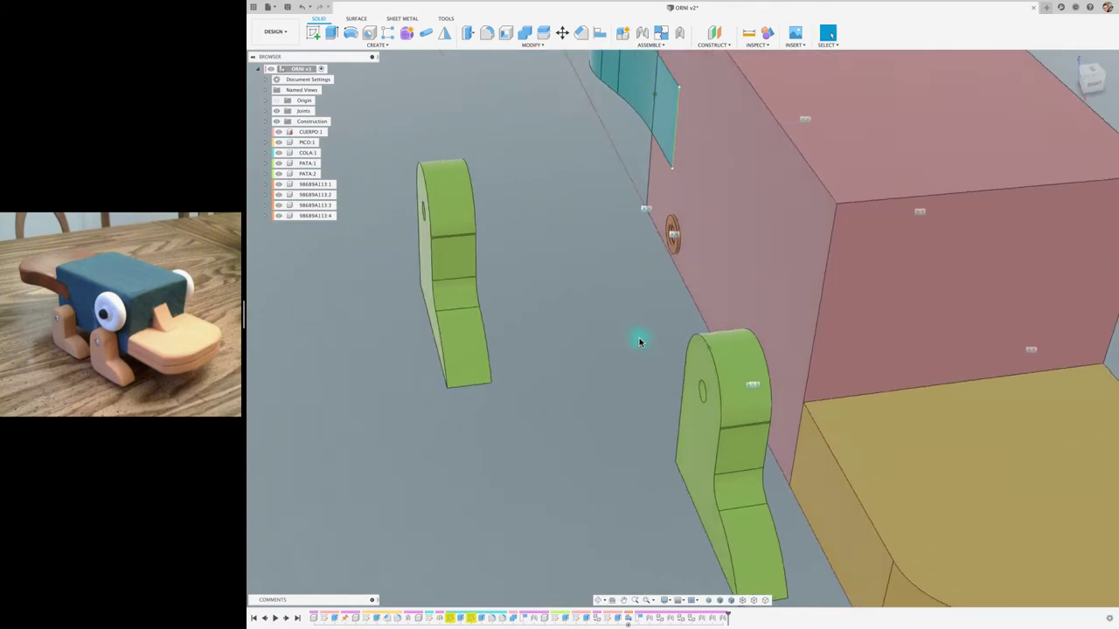
key(j)
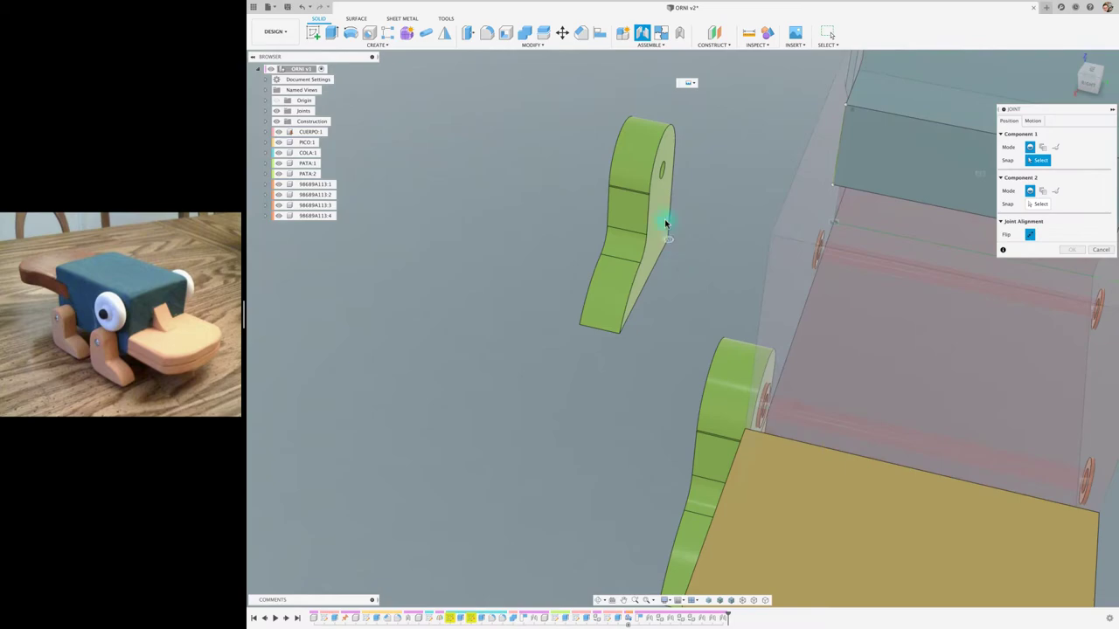
scroll(662, 175, up, 1)
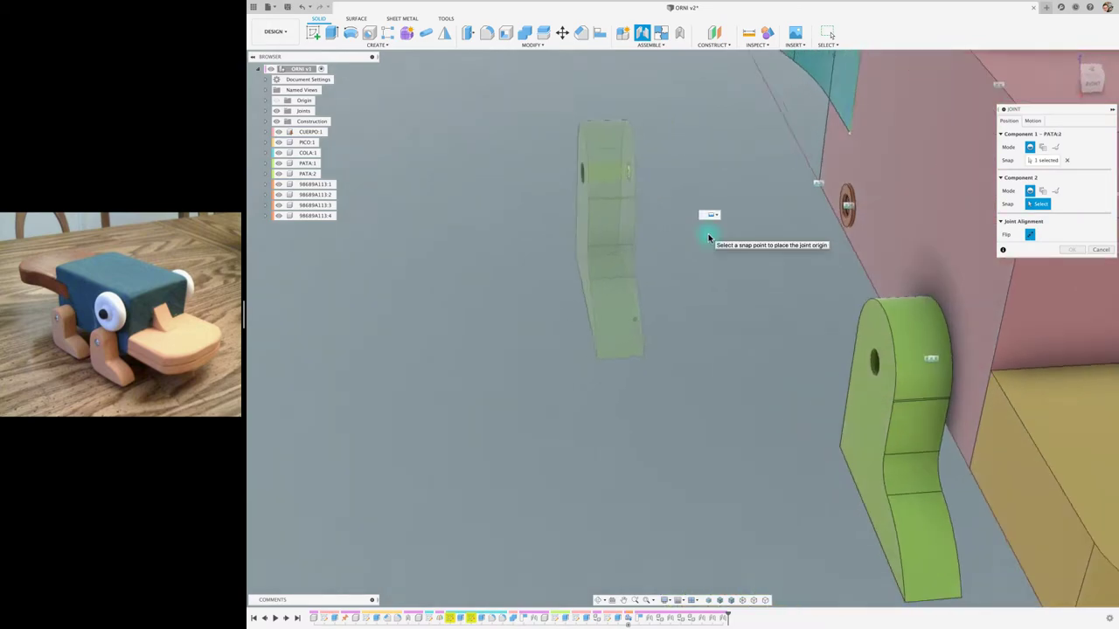
shift+middle_drag(708, 234, 816, 175)
click(826, 182)
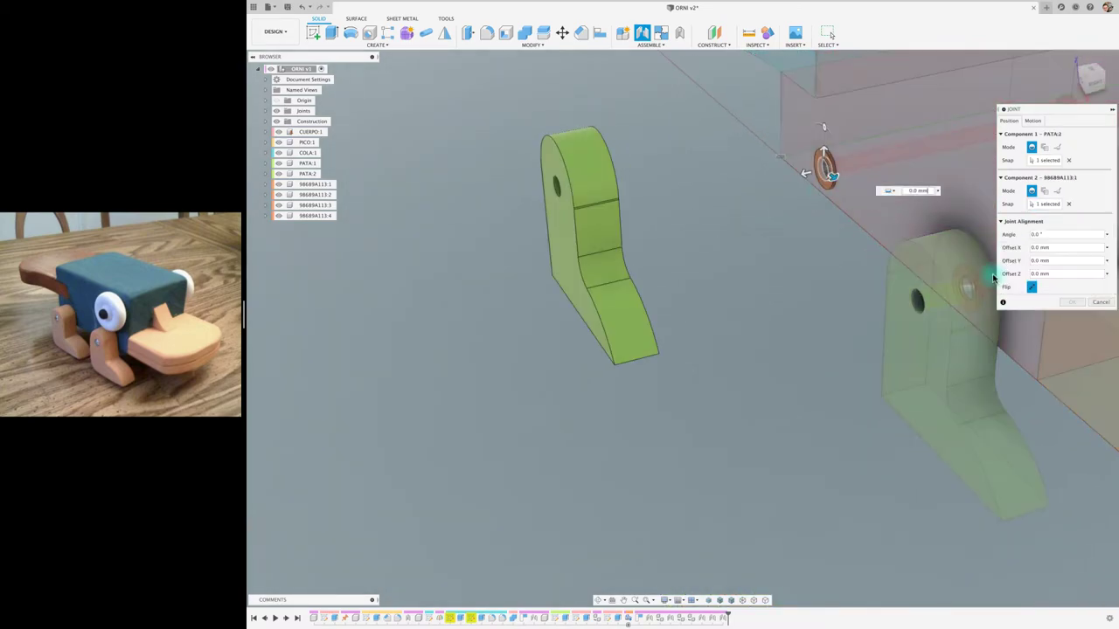
click(1069, 300)
Copy legs PATA:1 and PATA:2 and move the copies to the body's far side
key(F6)
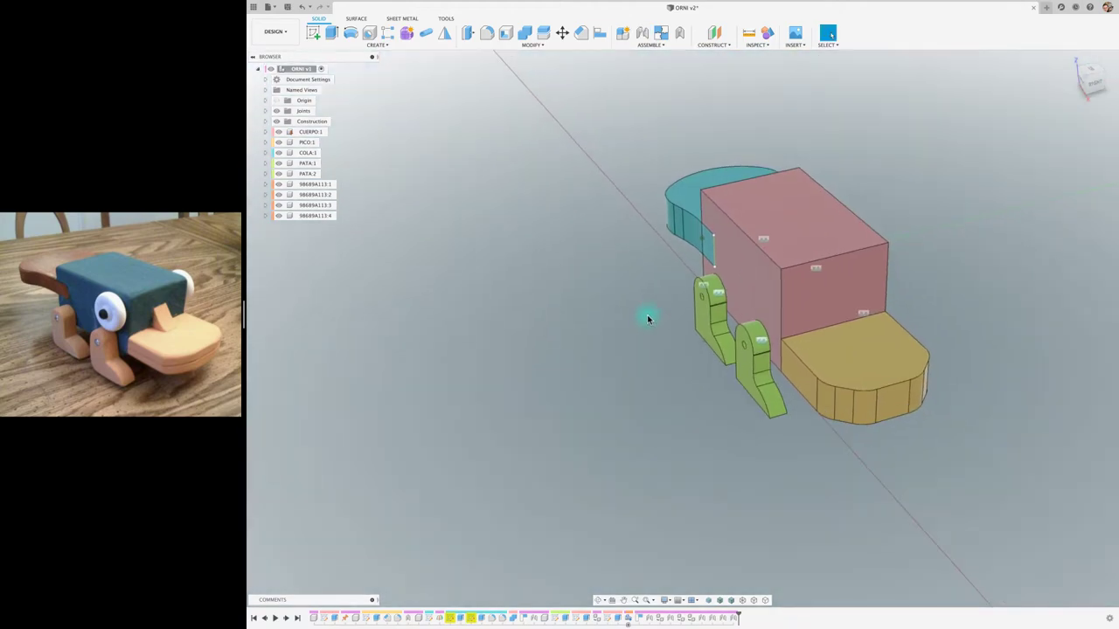
click(307, 164)
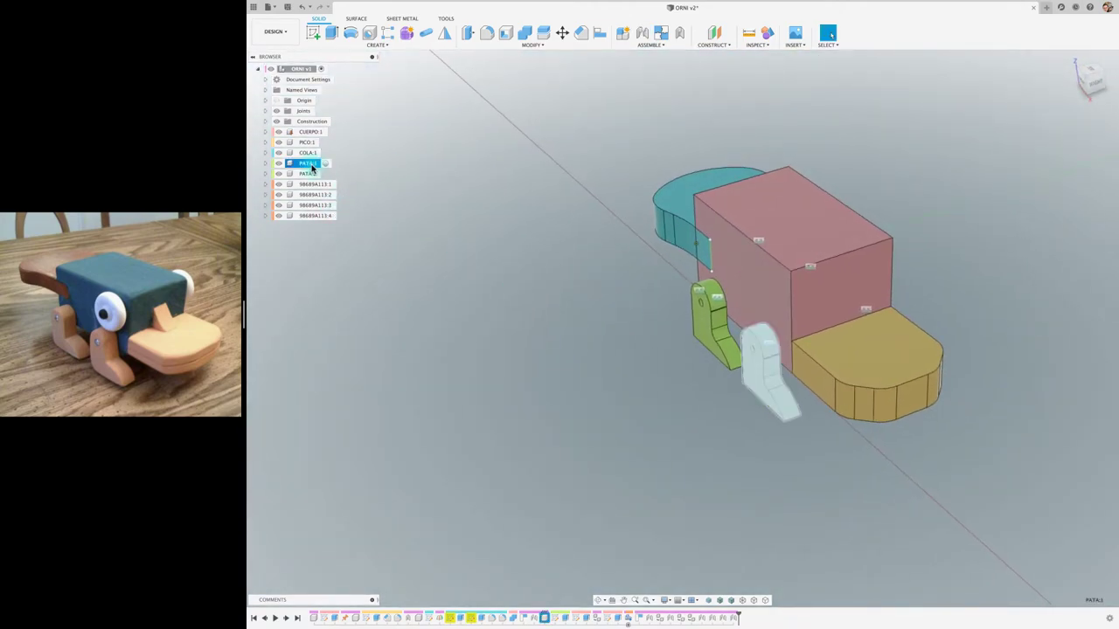
shift+click(307, 173)
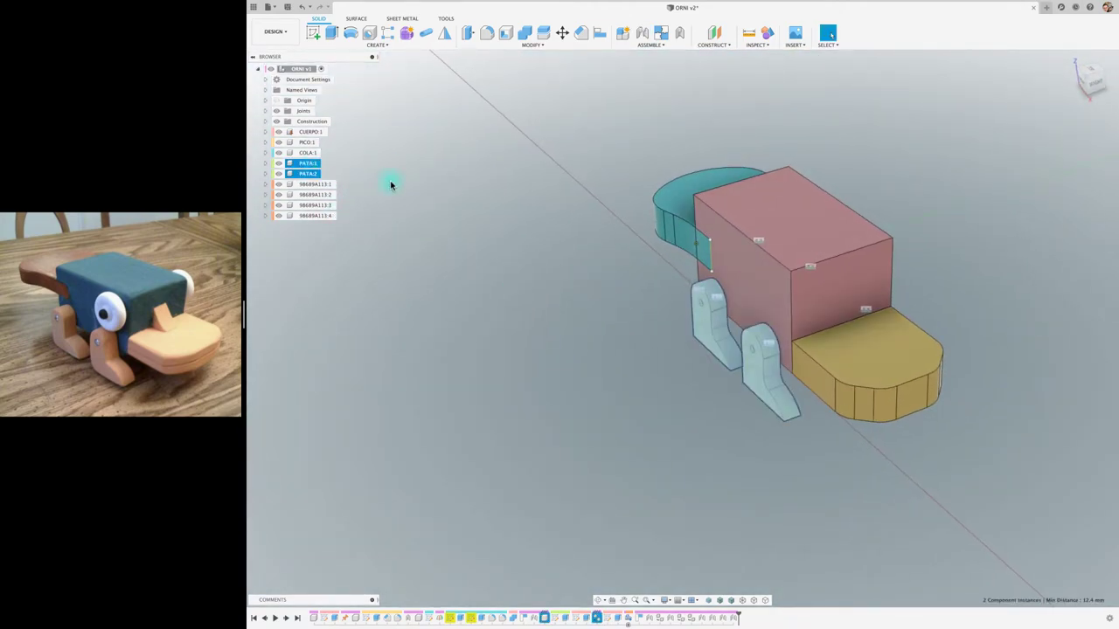
key(ctrl+c)
key(ctrl+v)
drag(787, 361, 990, 299)
click(890, 266)
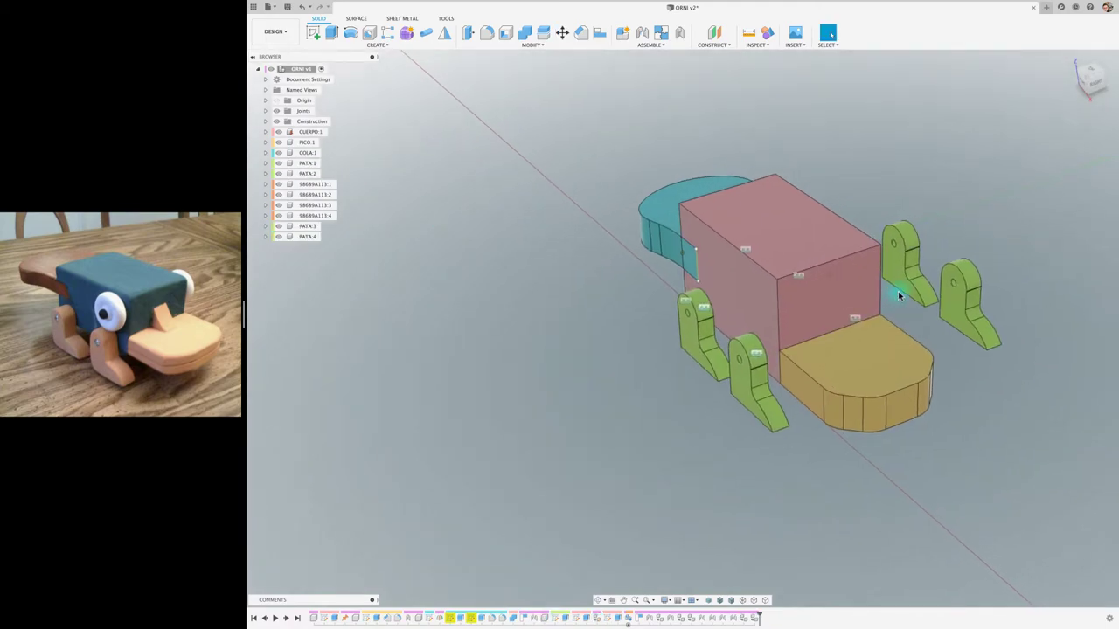
scroll(898, 294, up, 5)
scroll(898, 296, up, 3)
Joint copied legs PATA:3 and PATA:4 onto the far-side washer holes
key(j)
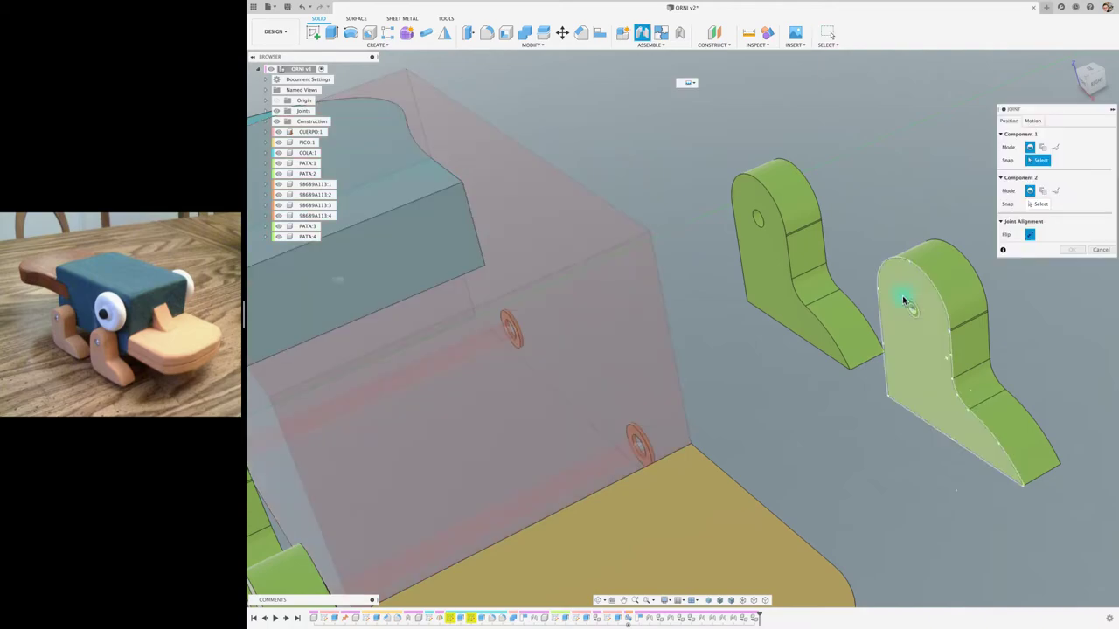
click(913, 318)
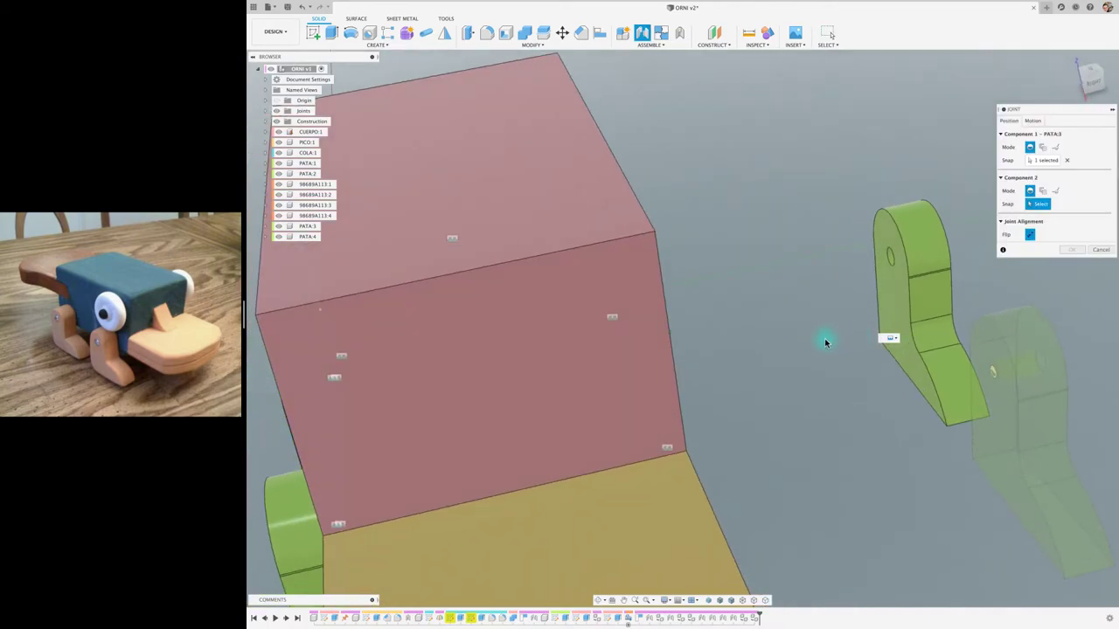
mouse_move(824, 337)
shift+middle_down()
mouse_move(790, 358)
mouse_move(781, 498)
shift+middle_up()
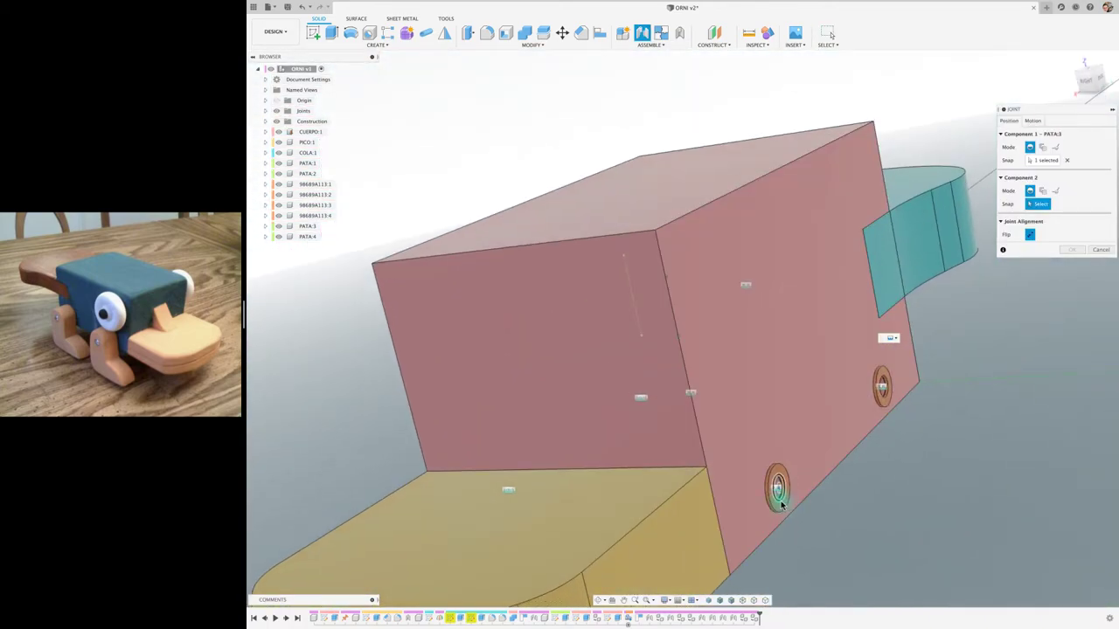
click(780, 498)
click(1072, 302)
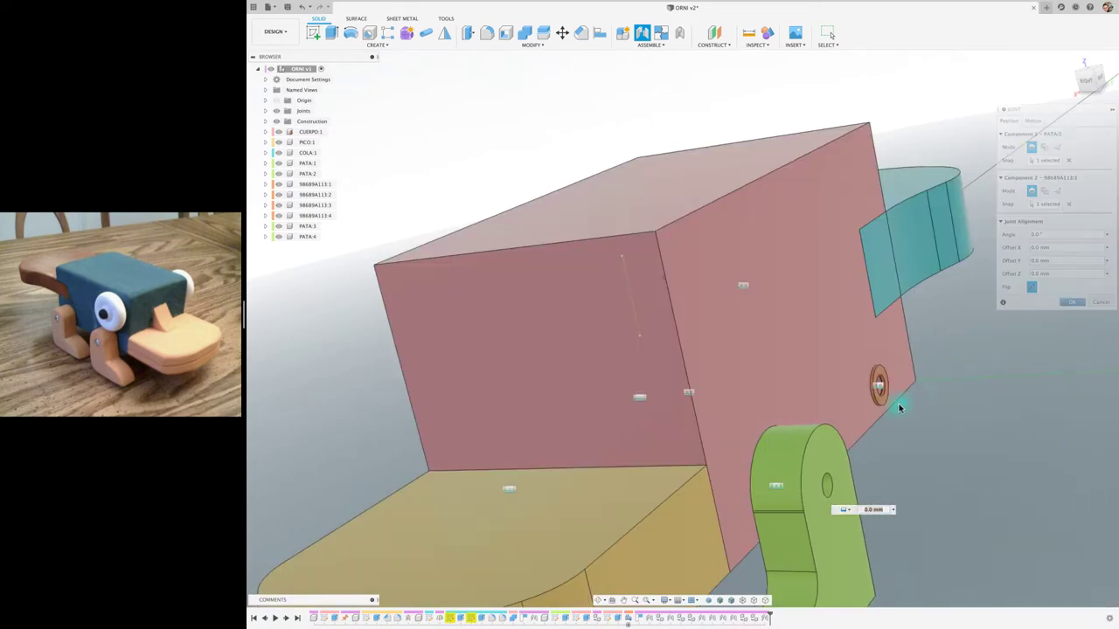
key(j)
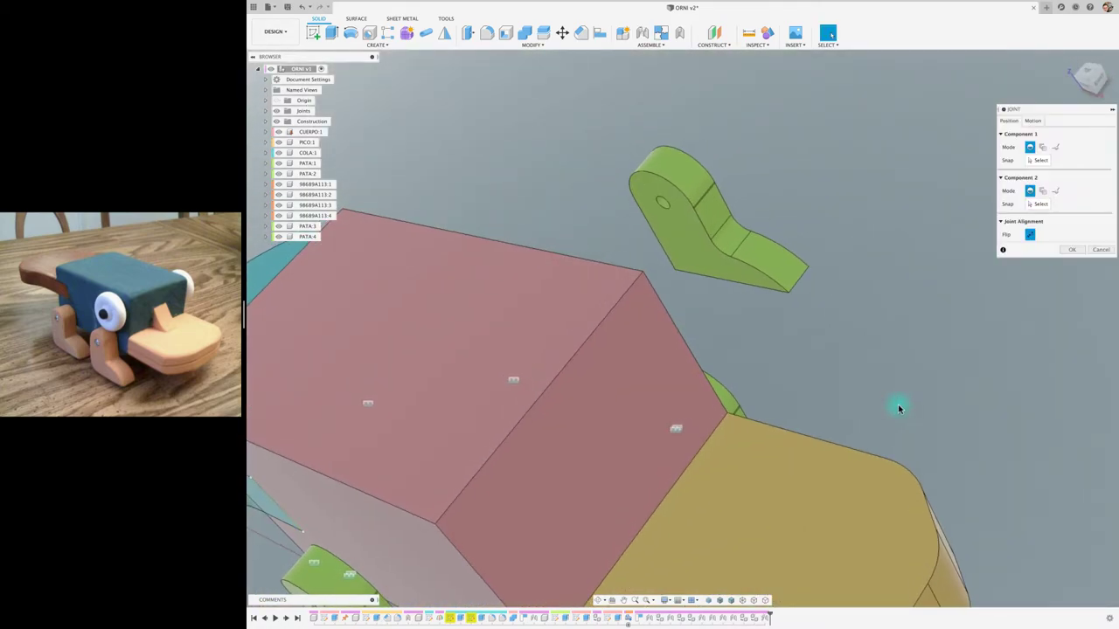
click(667, 209)
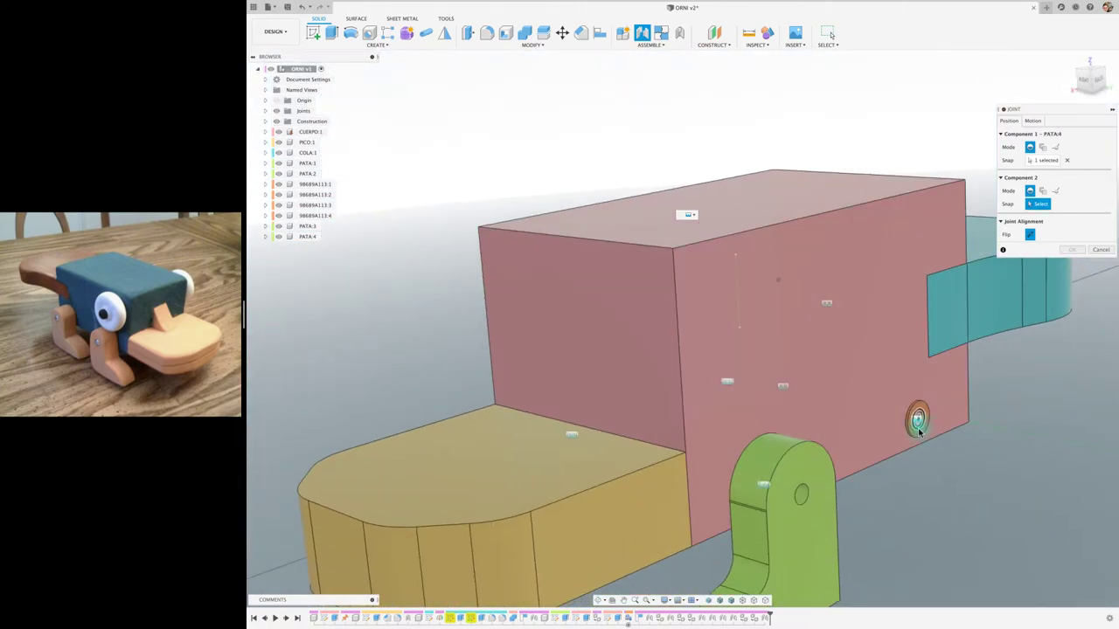
click(918, 421)
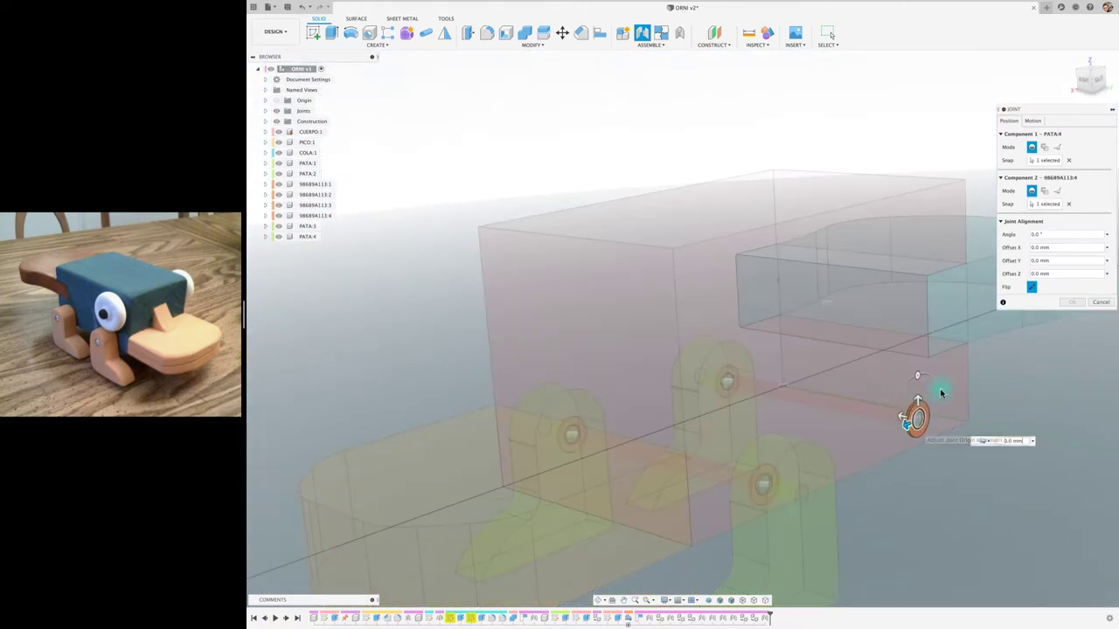
click(1070, 297)
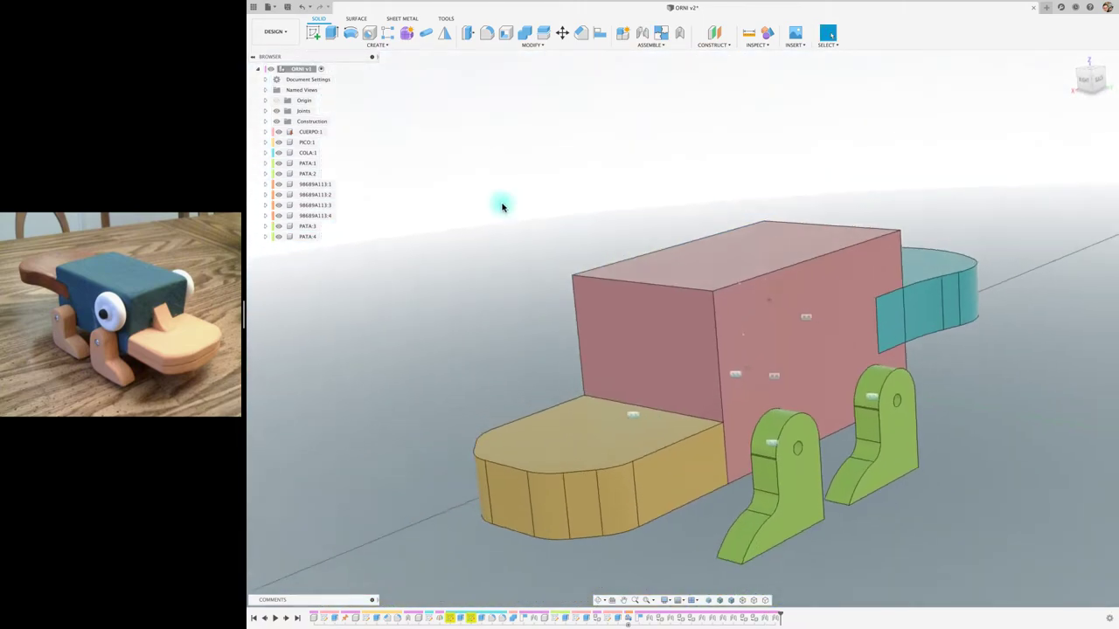
shift+middle_drag(501, 204, 342, 76)
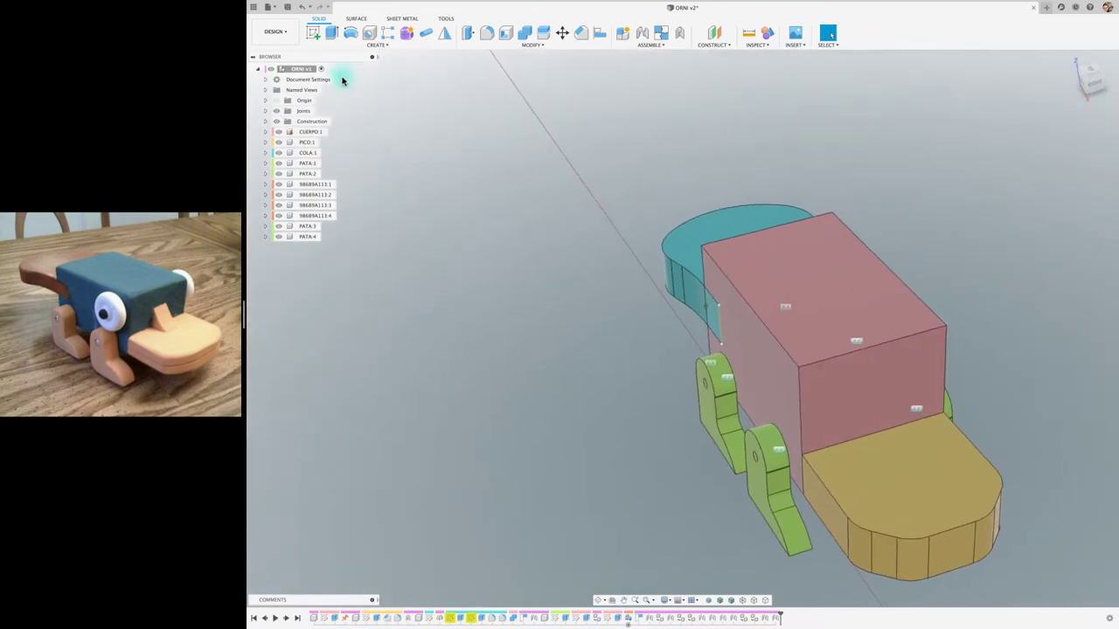
Save the model as a new version
click(291, 10)
key(Return)
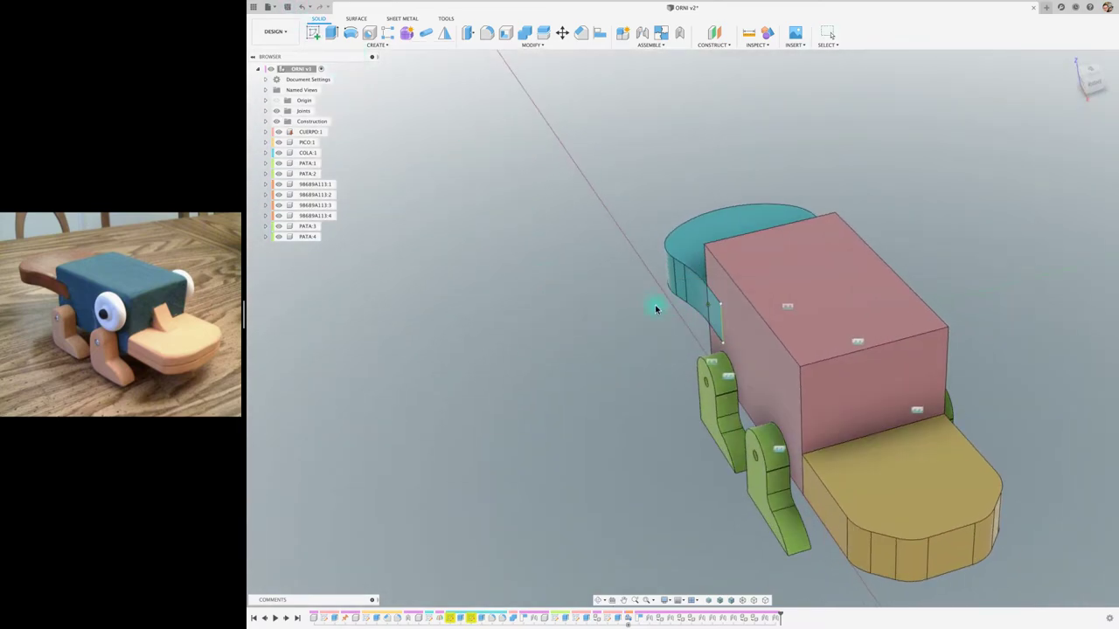
mouse_move(529, 200)
shift+middle_down()
mouse_move(579, 300)
mouse_move(438, 334)
mouse_move(460, 336)
mouse_move(738, 83)
shift+middle_up()
Add a midplane construction plane between the body's front and back faces
click(721, 51)
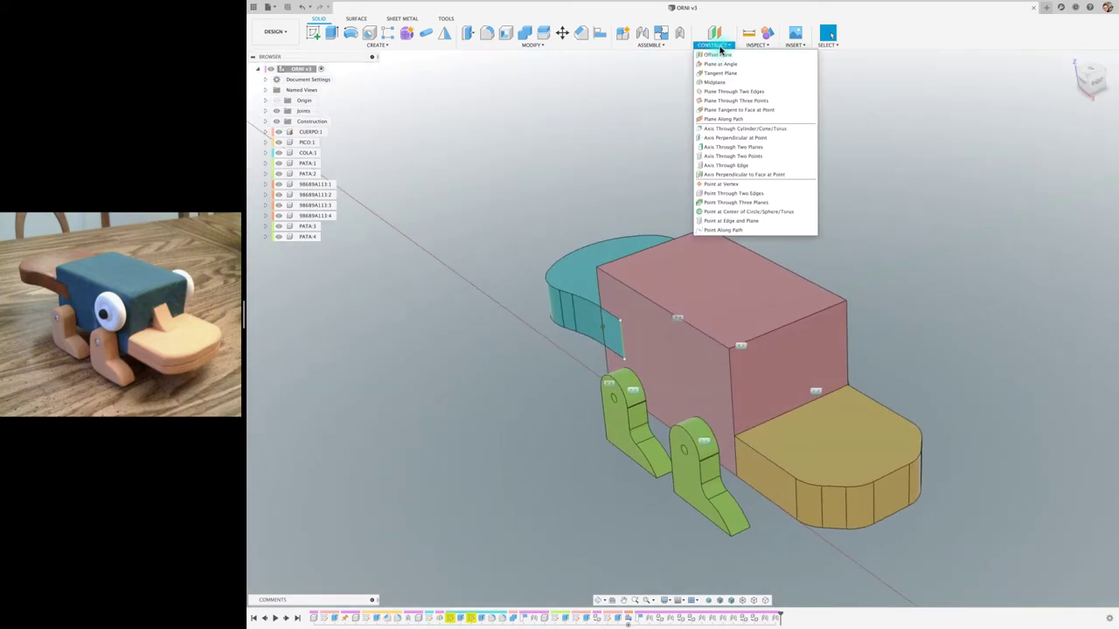
click(725, 84)
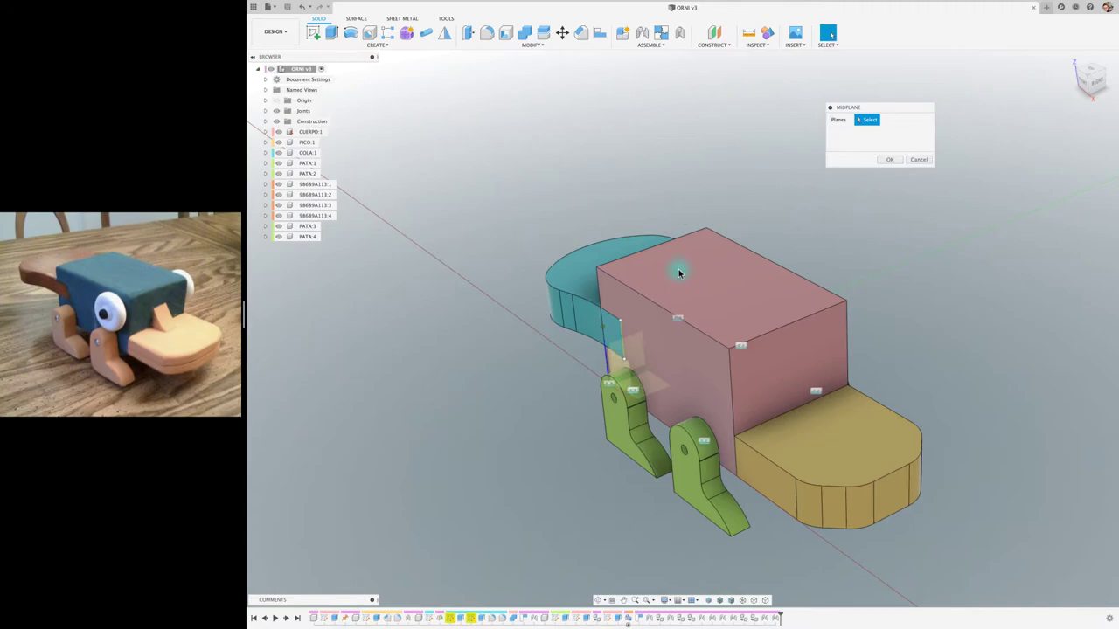
click(693, 357)
shift+middle_drag(693, 357, 699, 357)
click(743, 361)
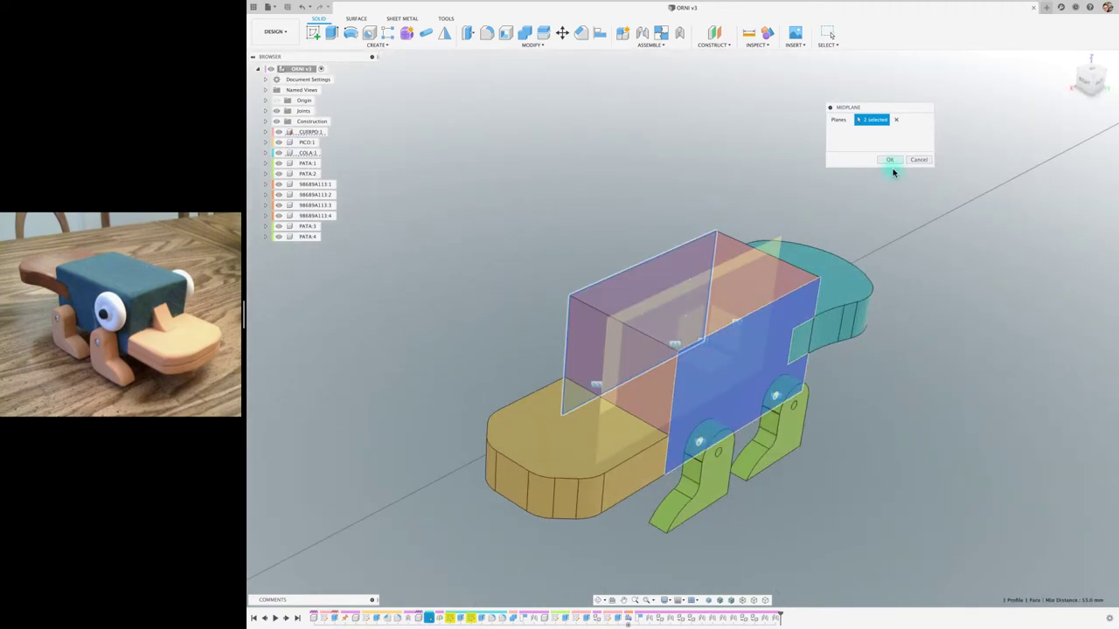
click(890, 160)
mouse_move(495, 190)
shift+middle_down()
mouse_move(380, 142)
mouse_move(307, 70)
shift+middle_up()
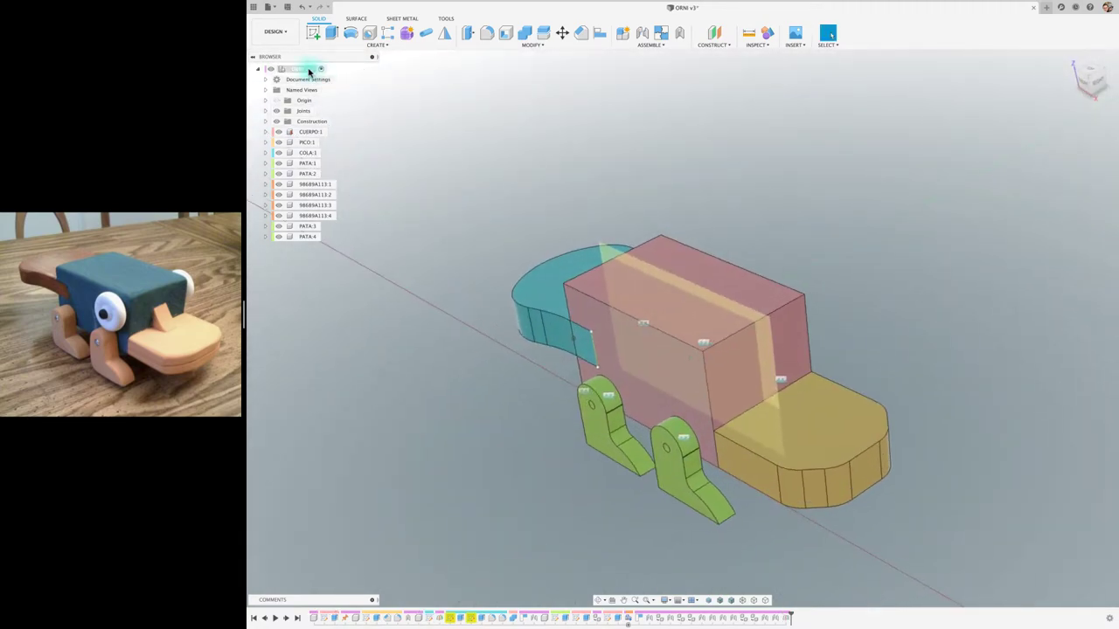
right_click(311, 71)
Create a new component named PUENTE under the root assembly
click(339, 76)
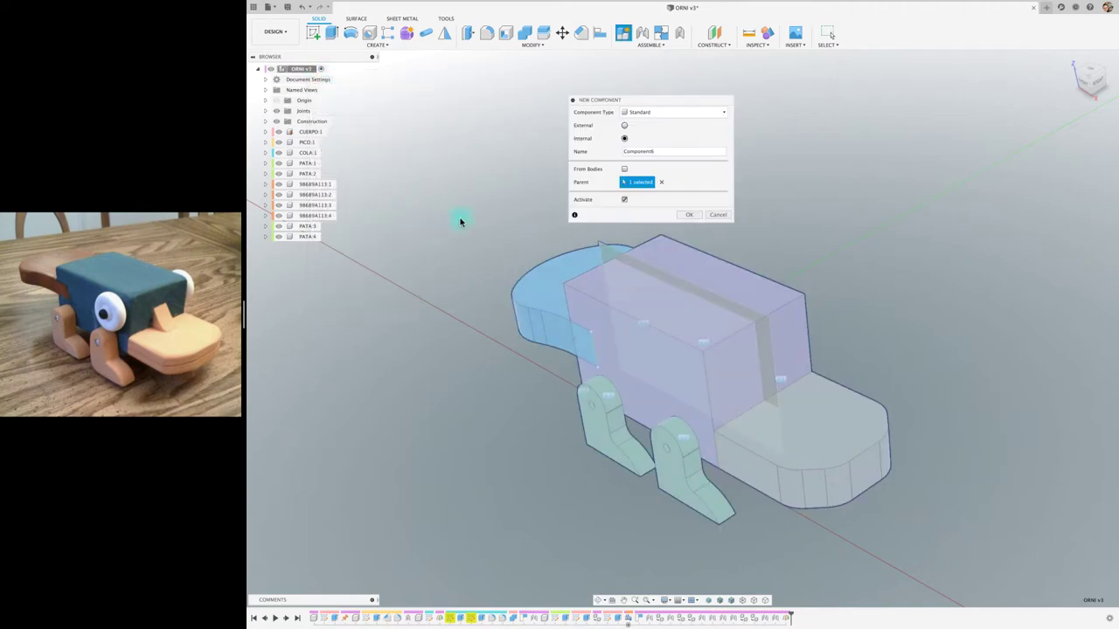
double_click(661, 151)
text(PUENTE)
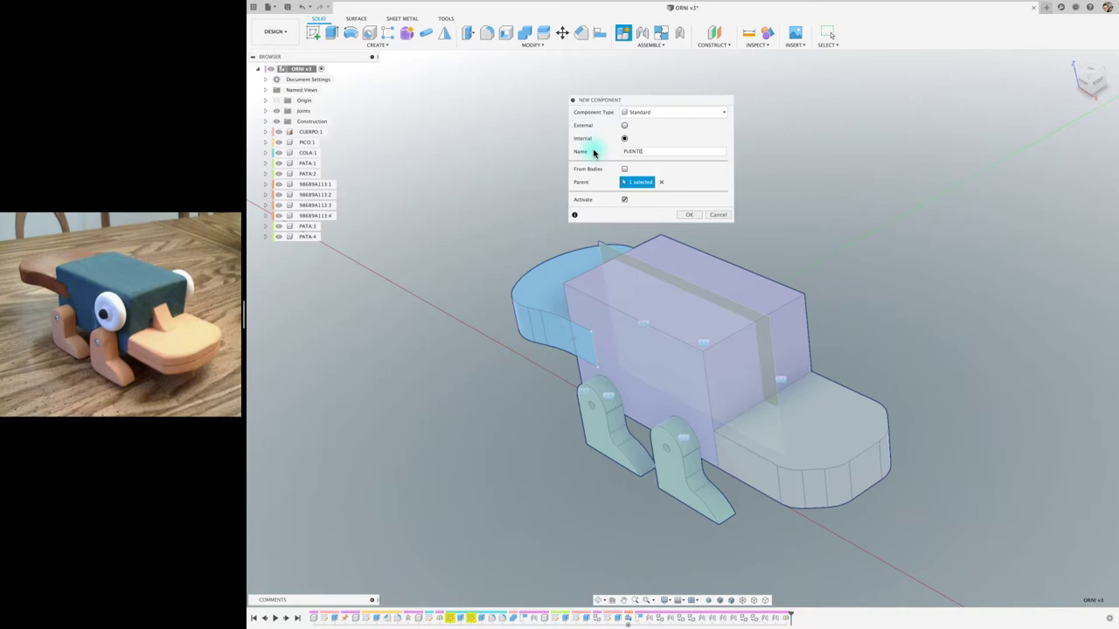
click(687, 218)
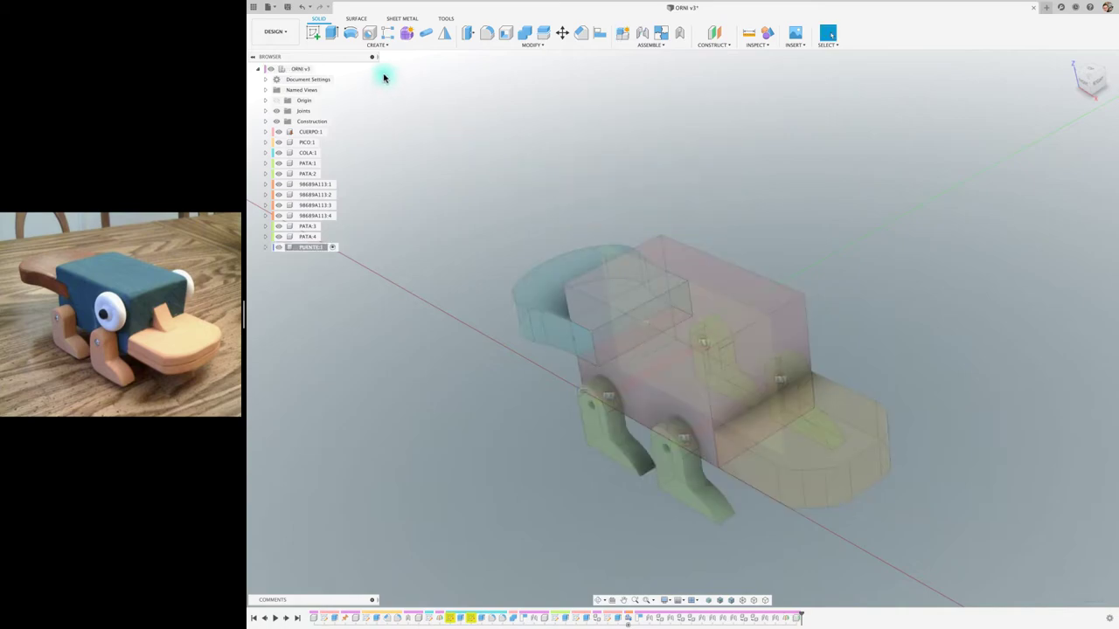
Start a new sketch on the front plane
click(317, 36)
shift+middle_drag(899, 262, 811, 300)
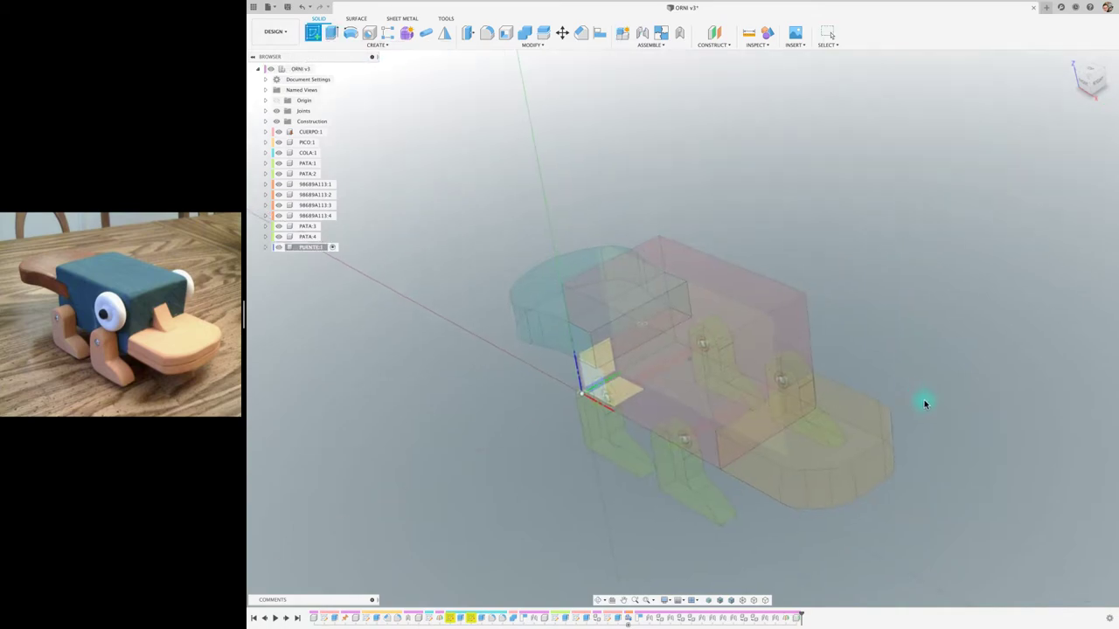
click(818, 300)
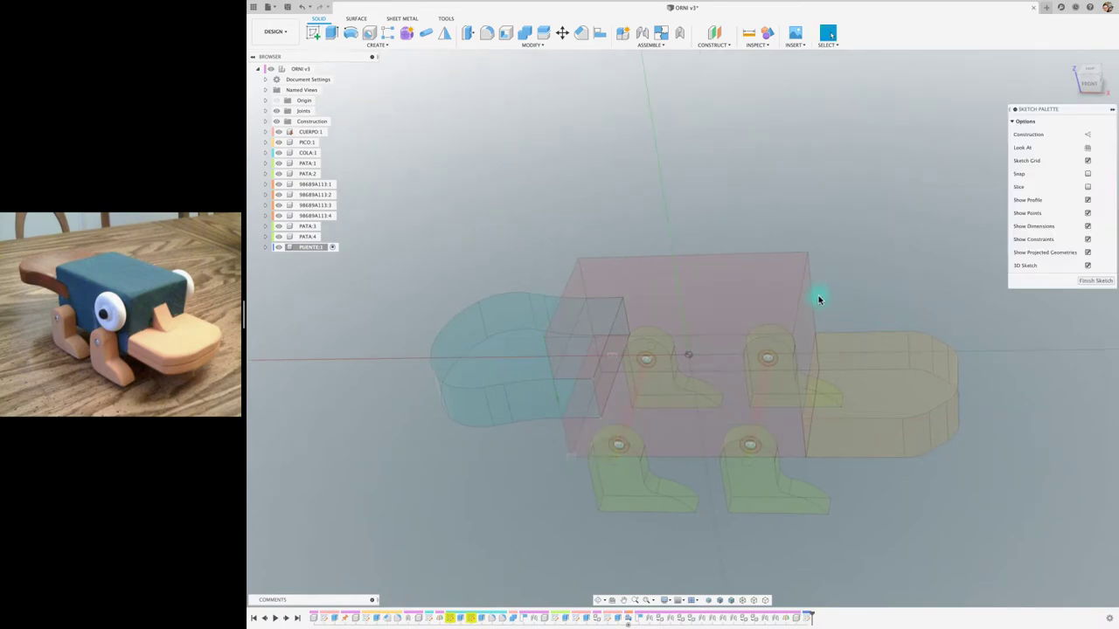
click(1084, 78)
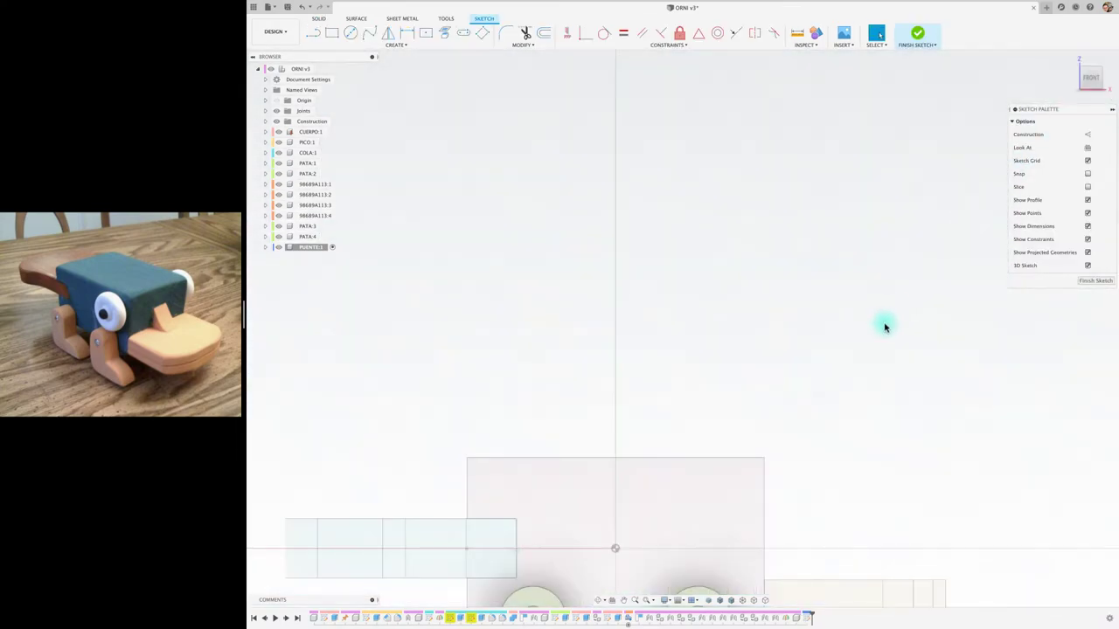
Project the rectangular face and the body's vertical edge into the sketch
middle_drag(881, 324, 787, 193)
scroll(774, 262, up, 2)
scroll(762, 334, up, 2)
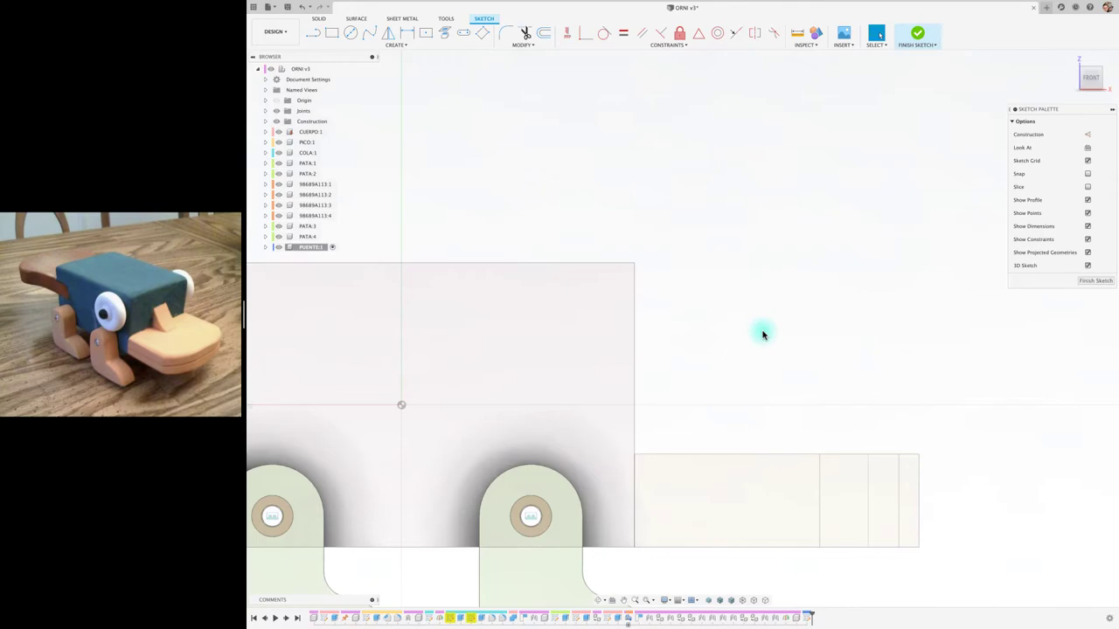
key(p)
click(689, 457)
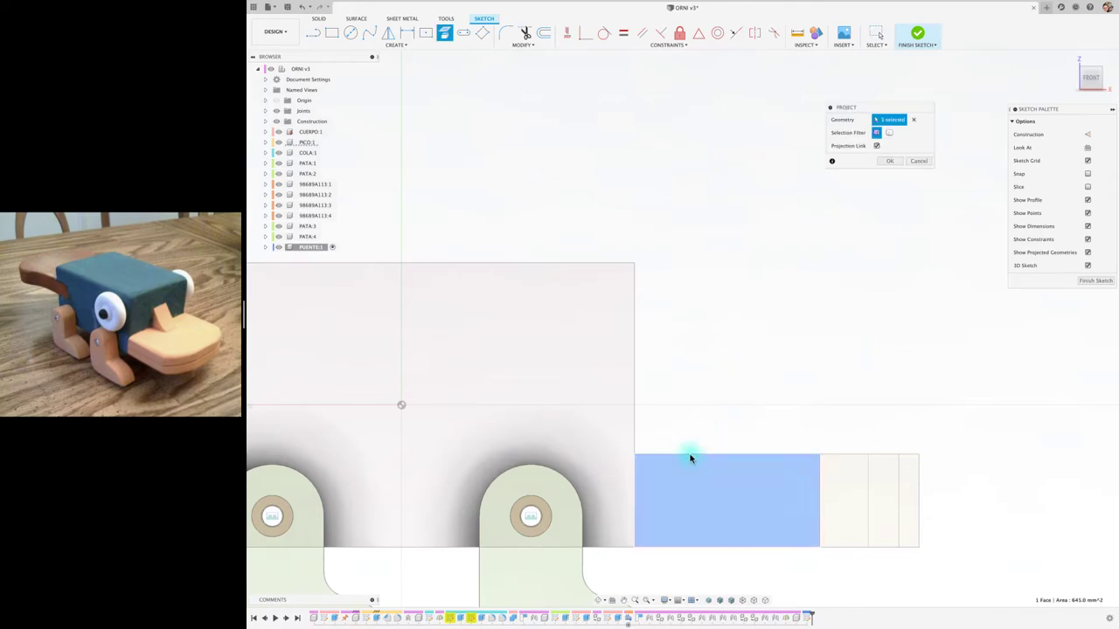
click(634, 436)
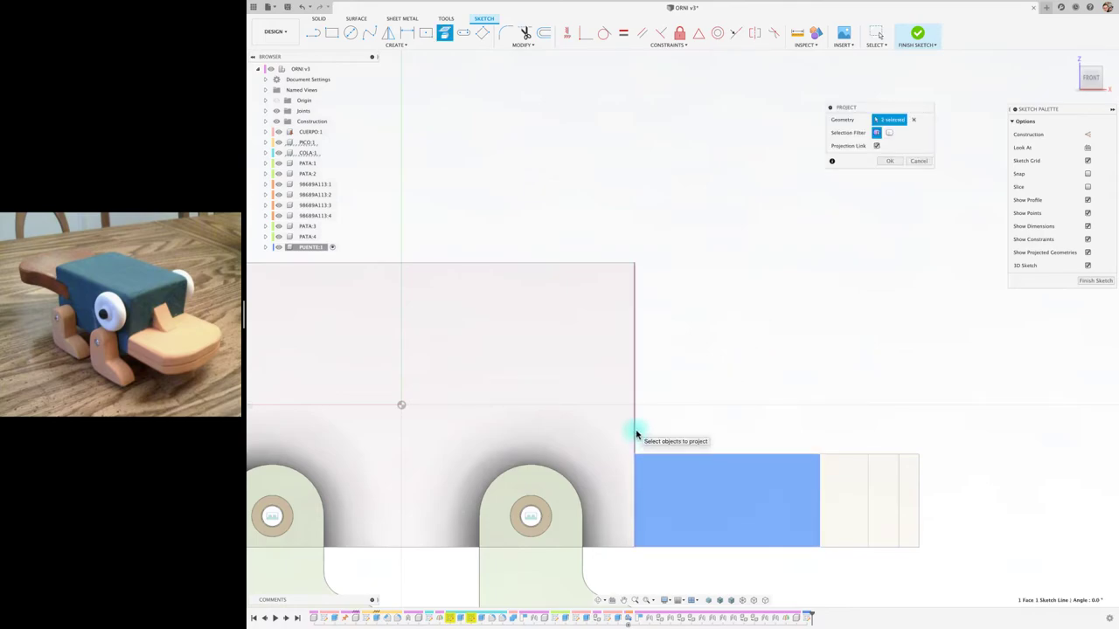
click(891, 161)
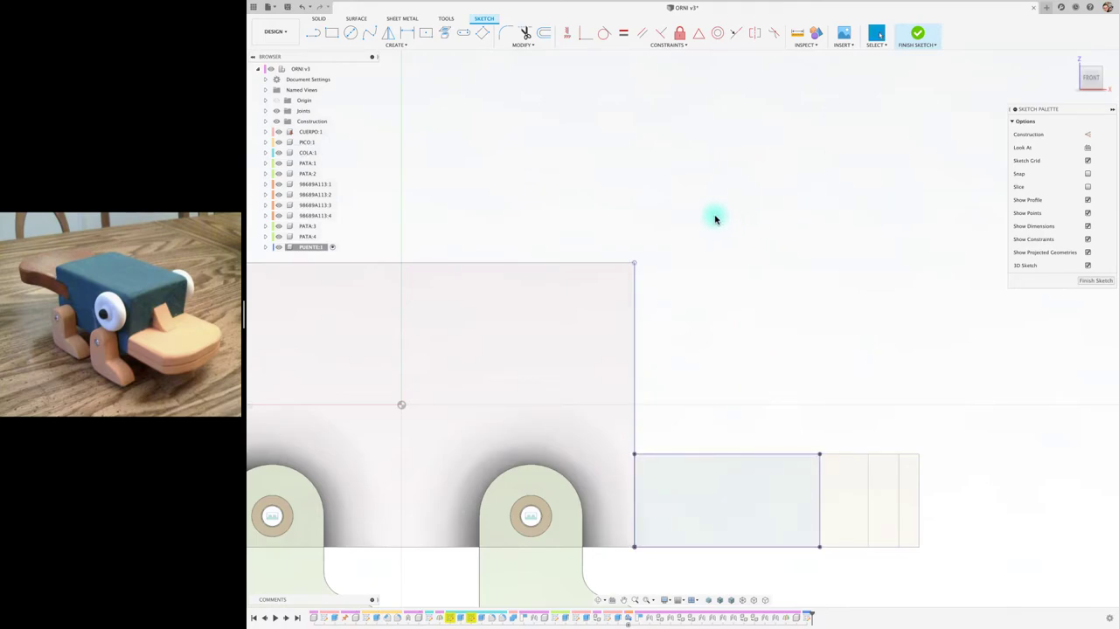
Draw a line from the body edge to close the triangle
click(317, 37)
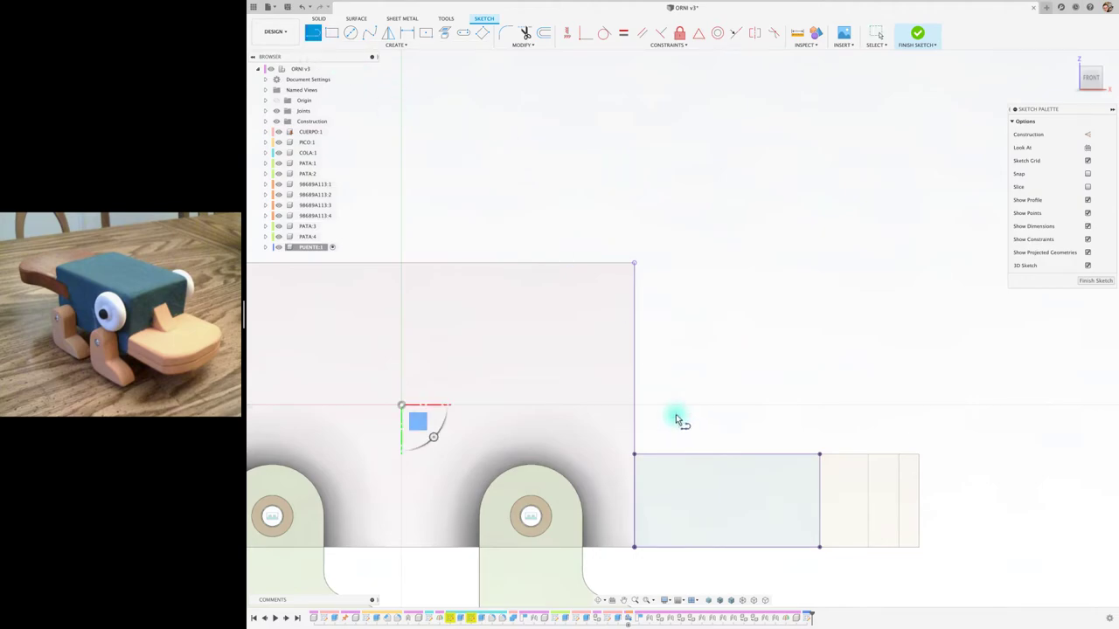
click(637, 378)
click(726, 454)
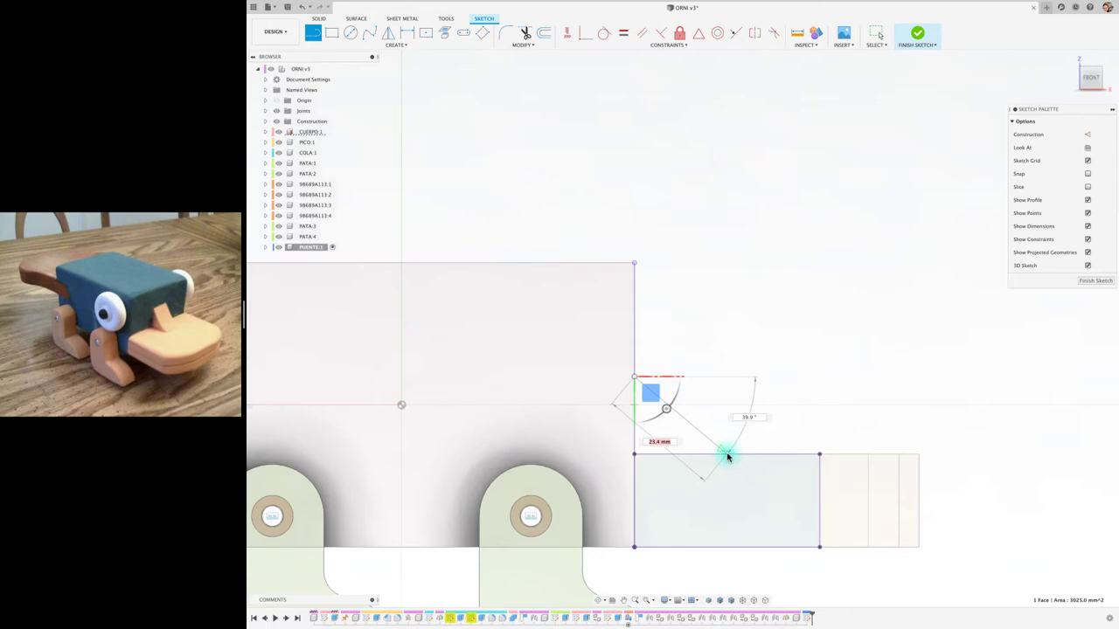
key(Escape)
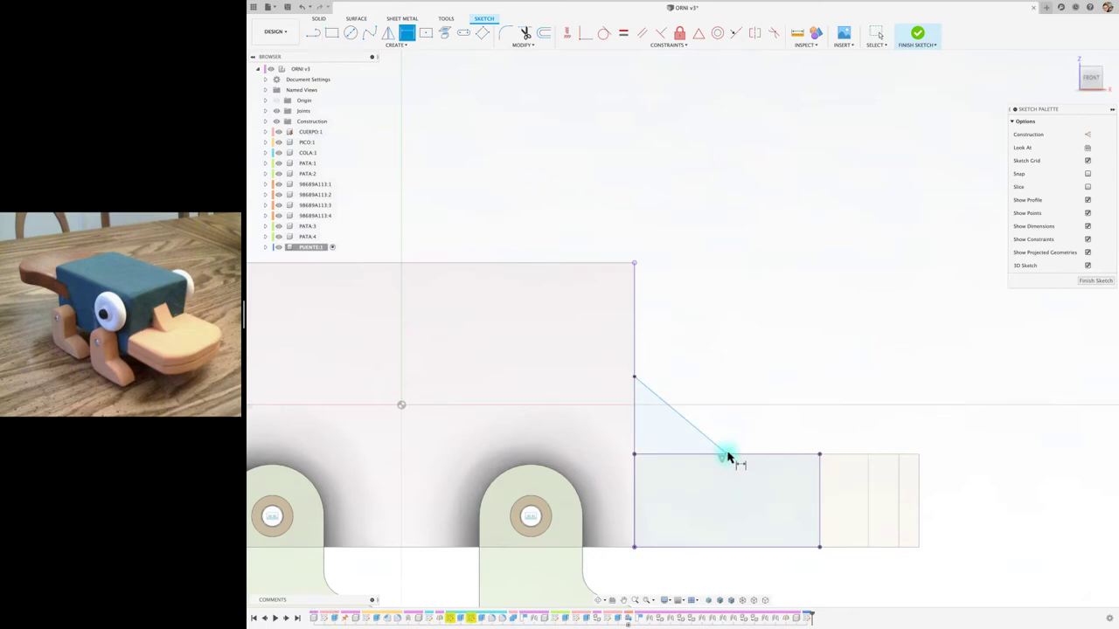
Try dimensioning between corner points, dismissing the over-constraint warning
click(636, 455)
click(634, 547)
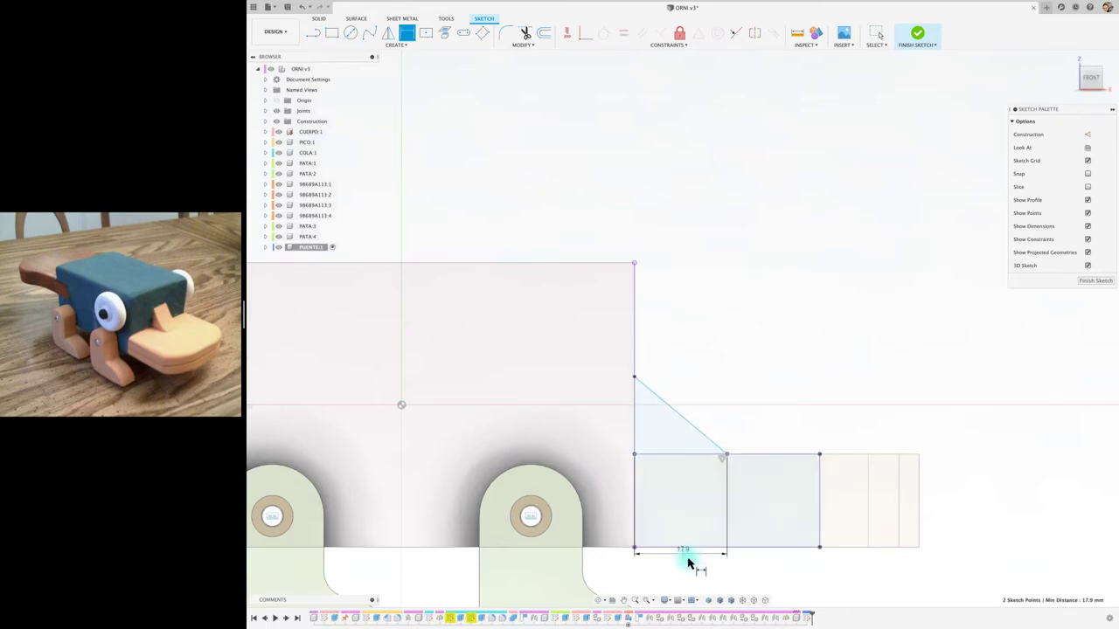
click(685, 570)
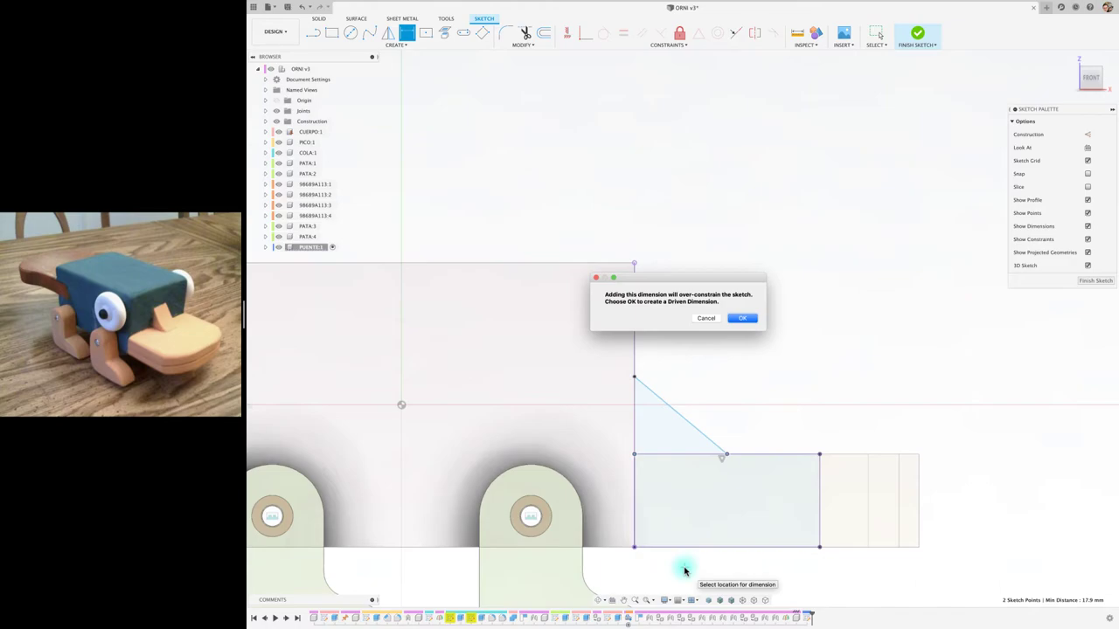
click(706, 320)
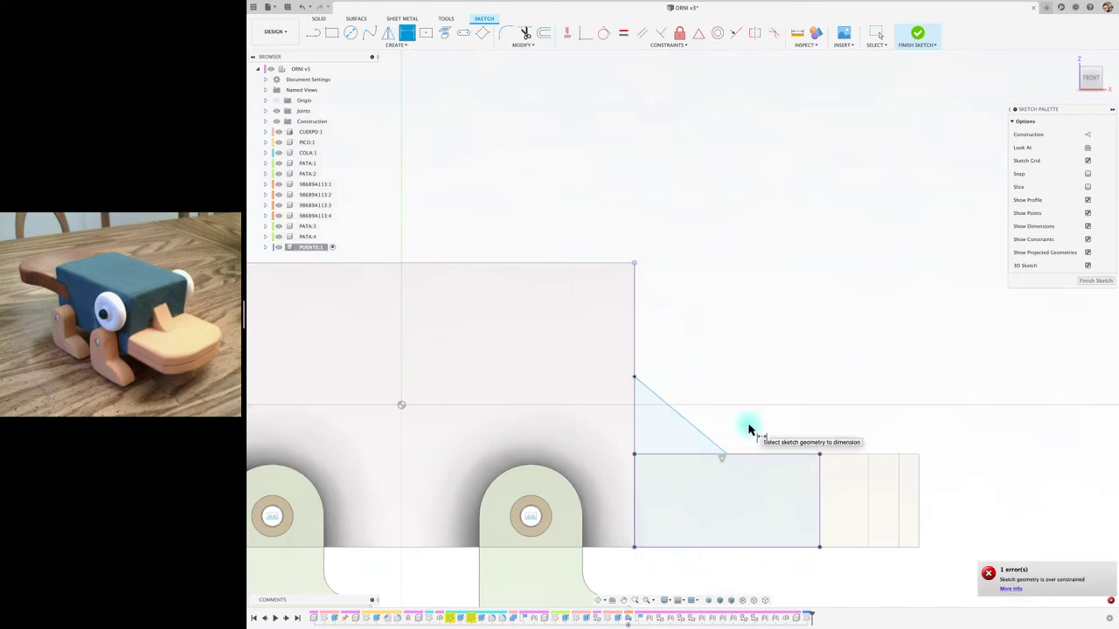
click(729, 458)
click(634, 455)
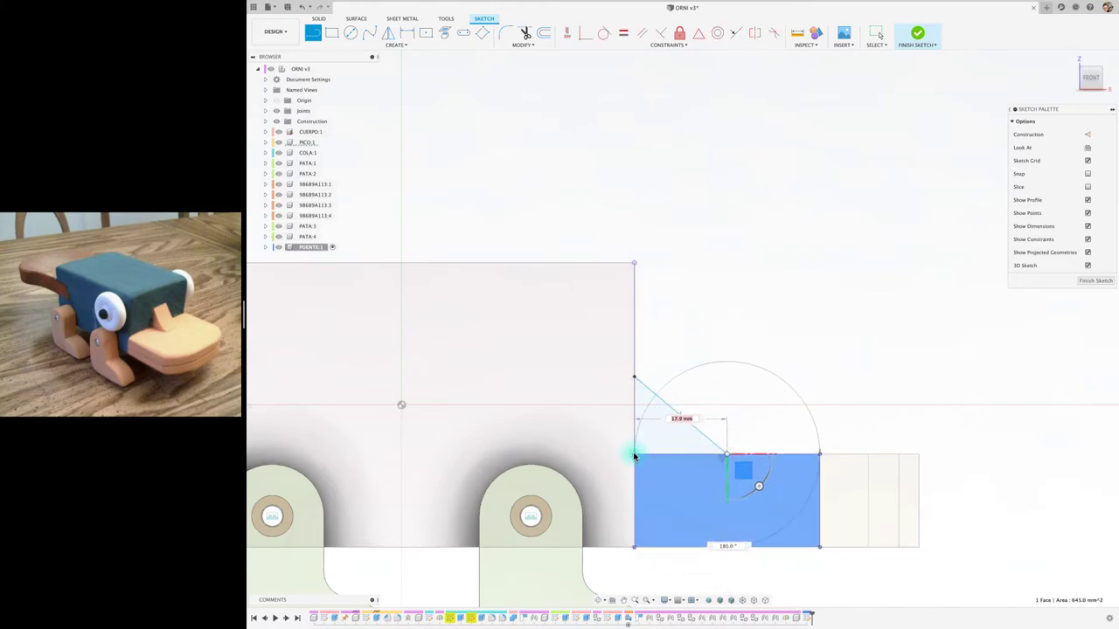
key(Escape)
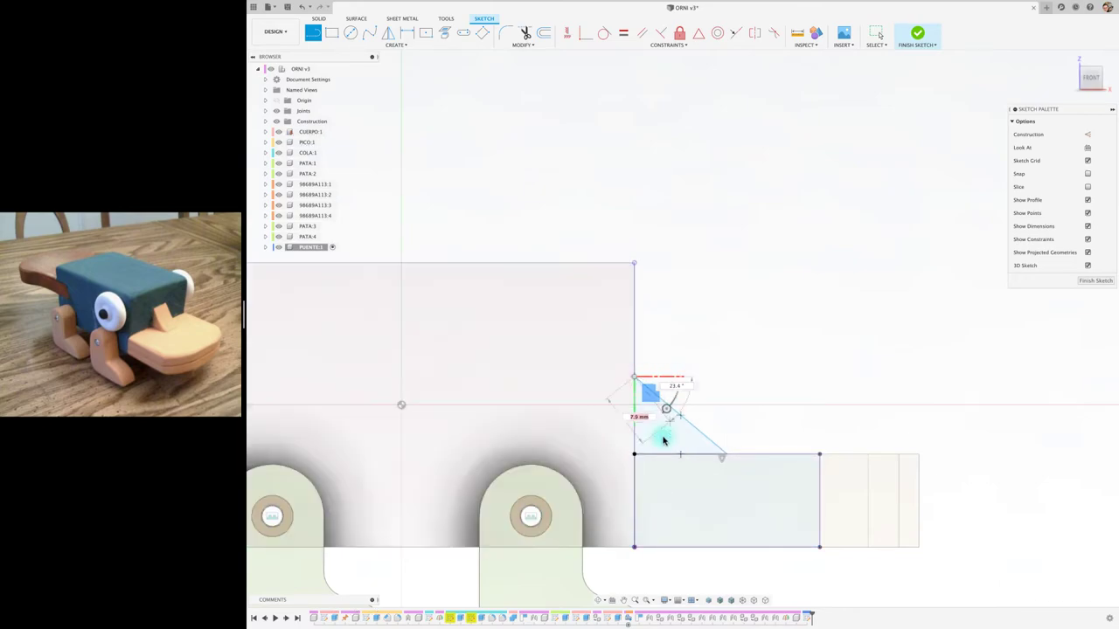
Dimension the triangle's bottom edge and accept it as a driven dimension
click(636, 416)
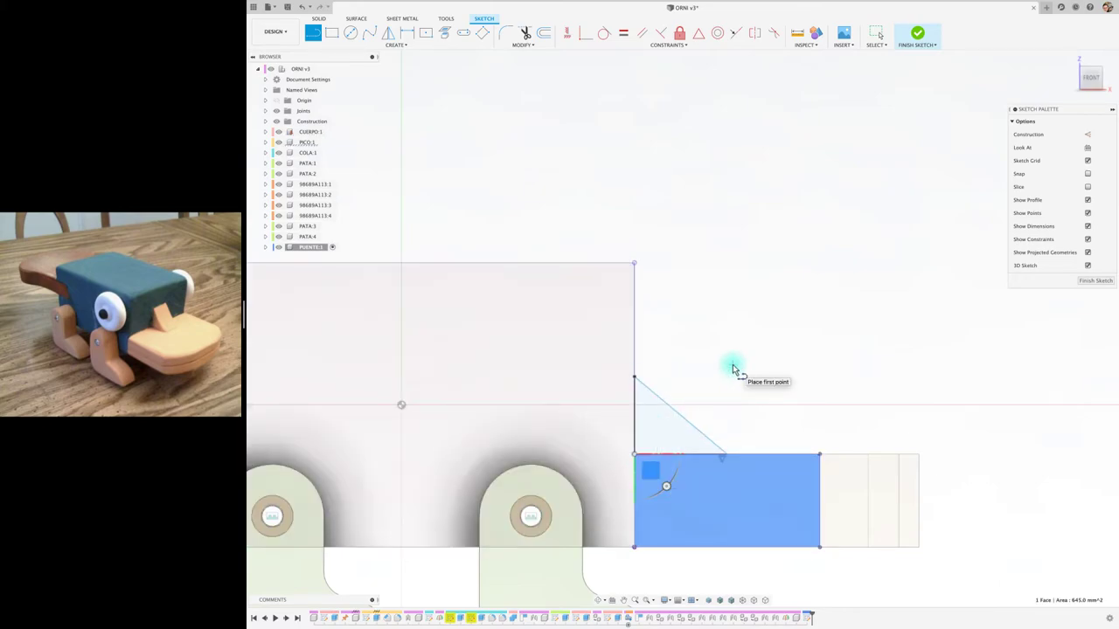
key(d)
click(687, 459)
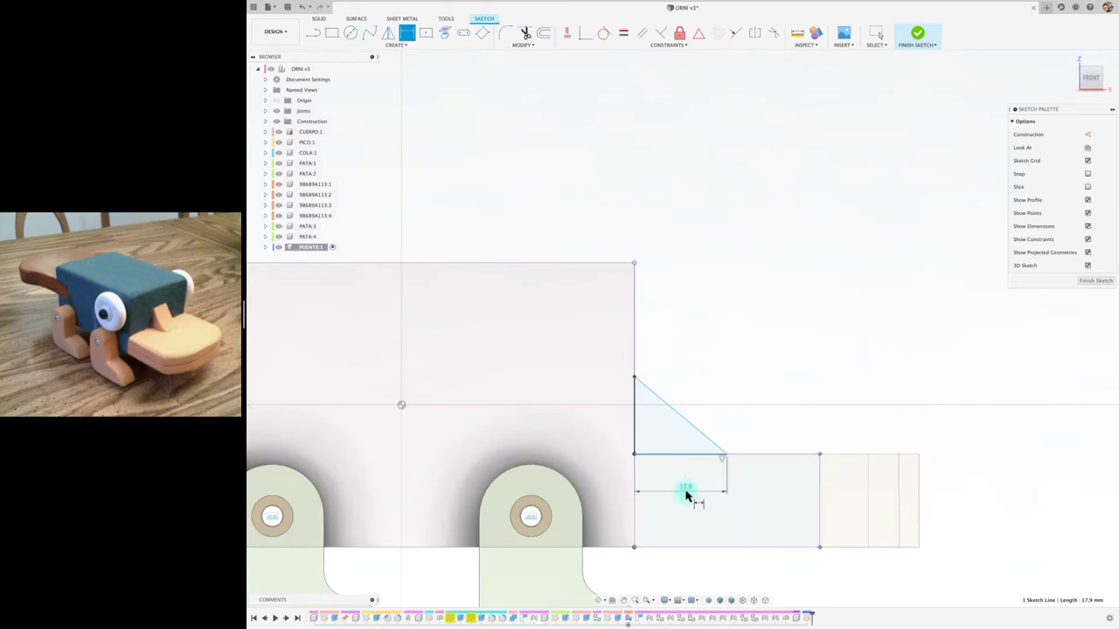
click(686, 495)
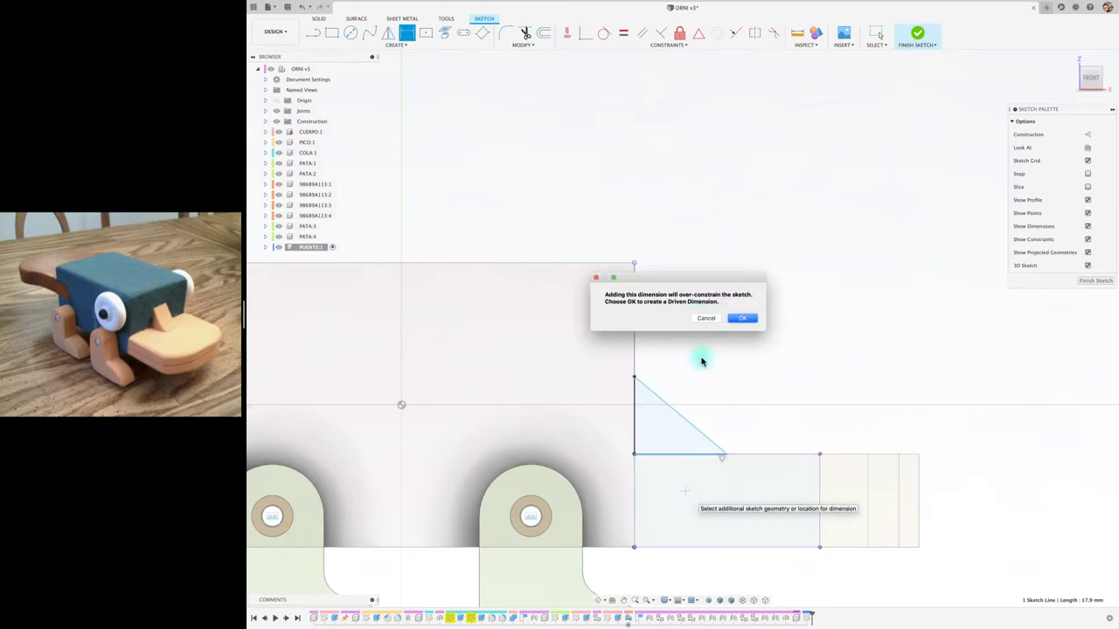
click(707, 320)
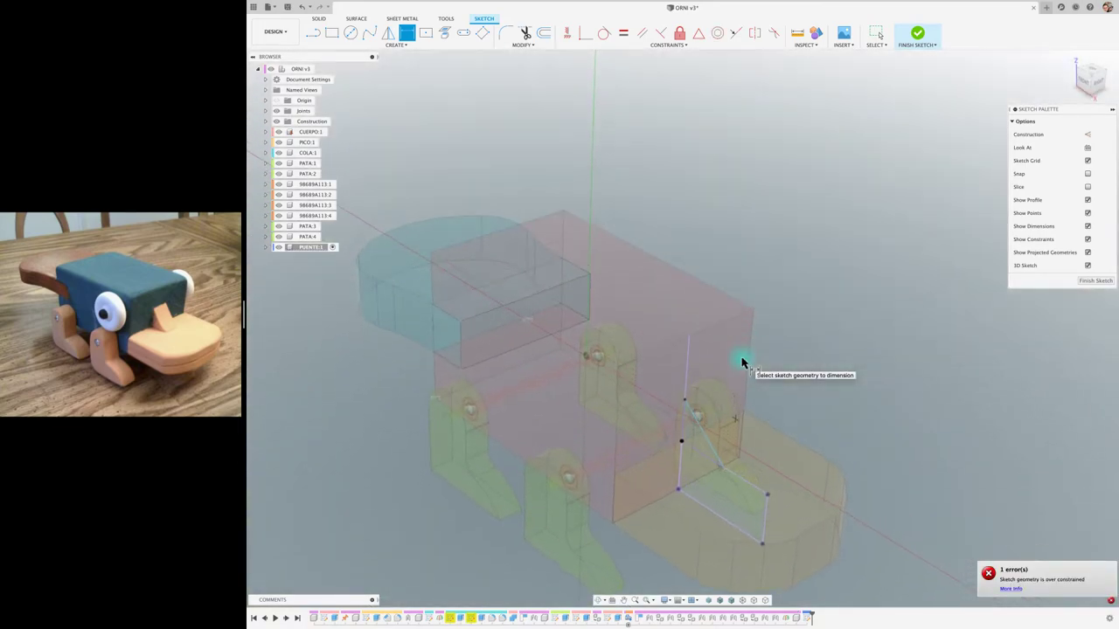
Replace the driven dimension with a 15 mm bottom-edge dimension
key(Escape)
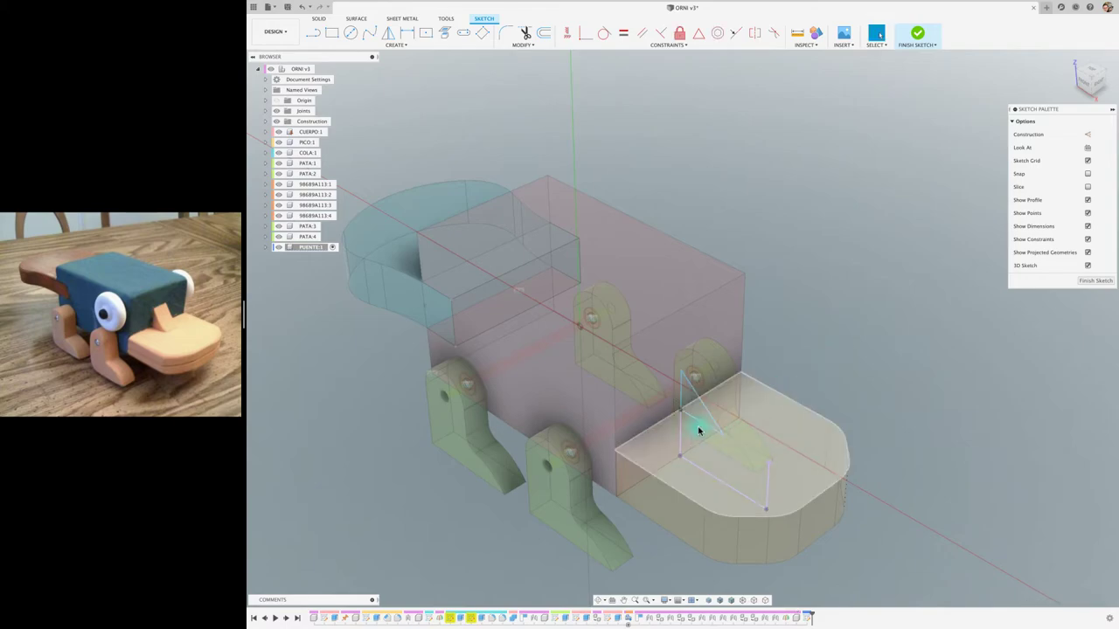
key(Delete)
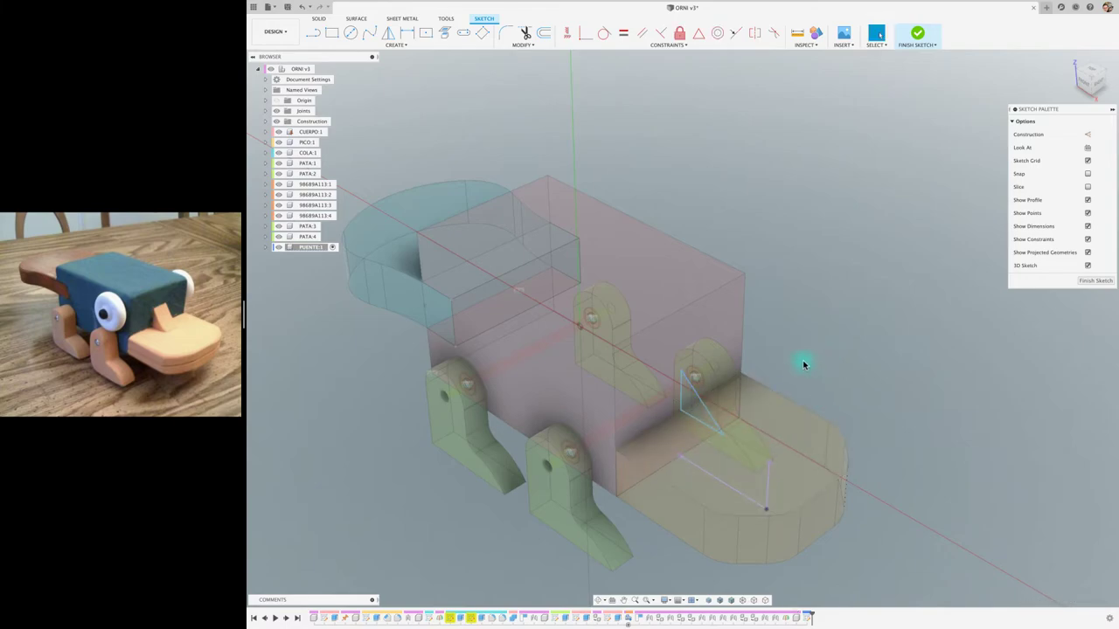
key(d)
click(697, 426)
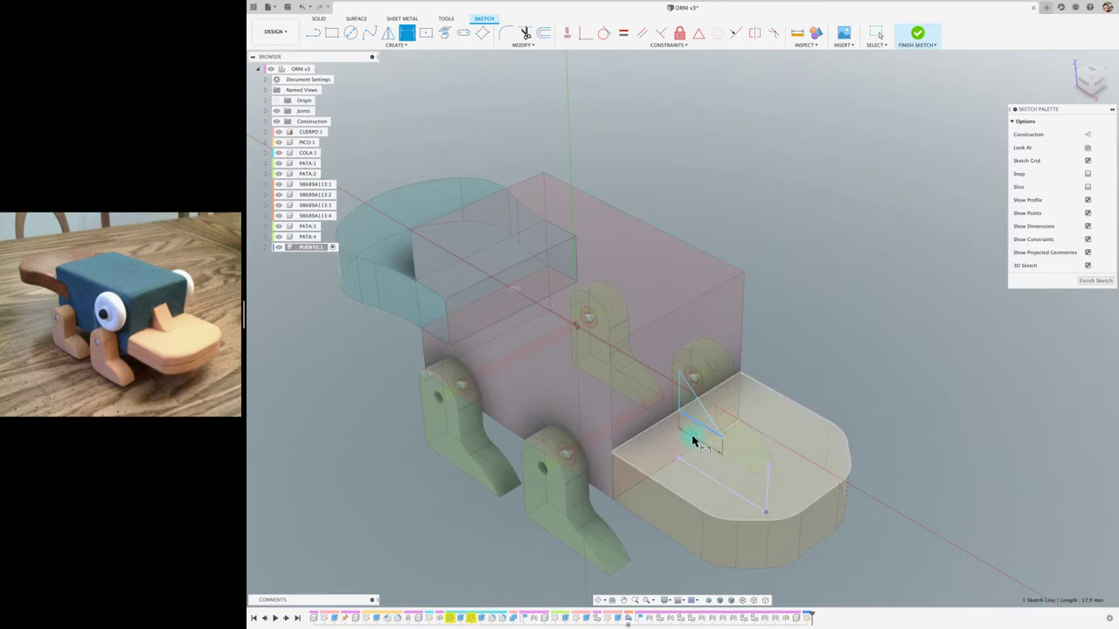
click(693, 438)
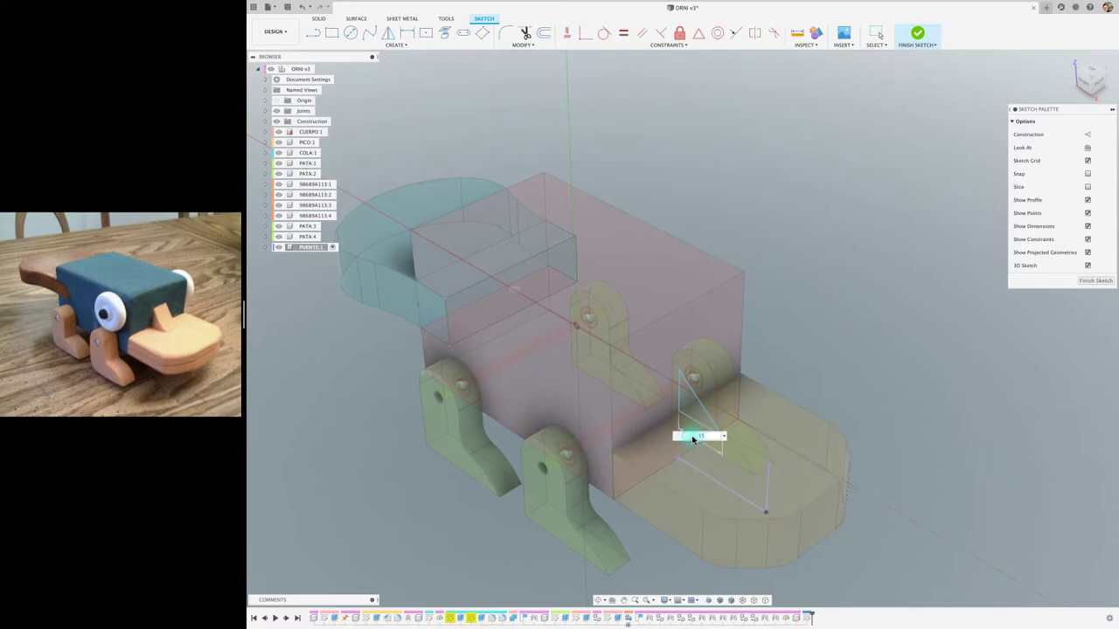
key(Return)
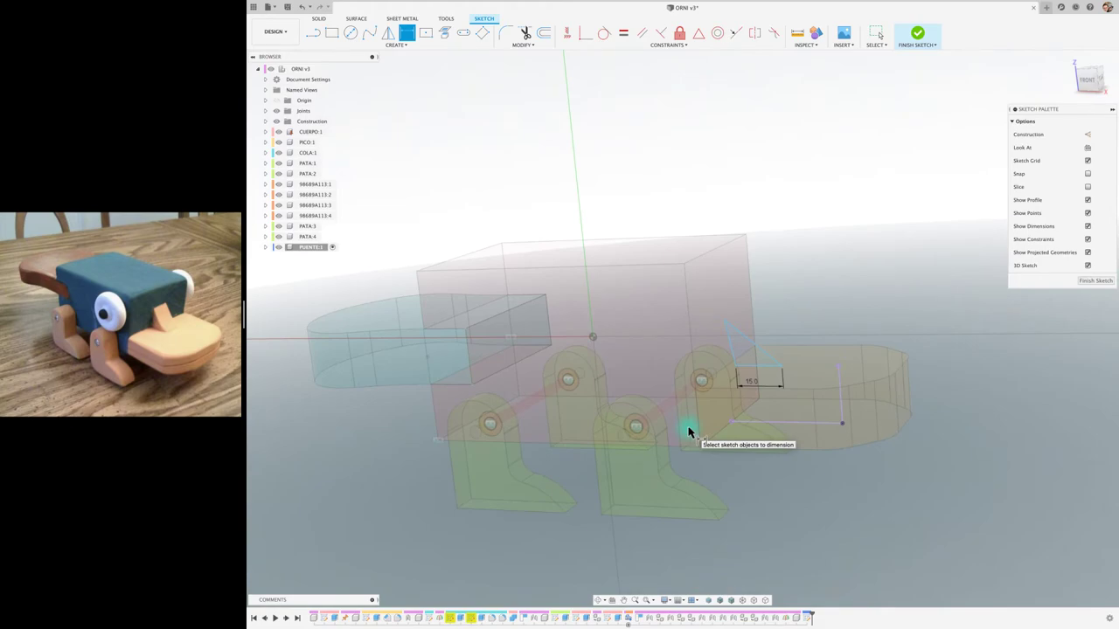
key(Escape)
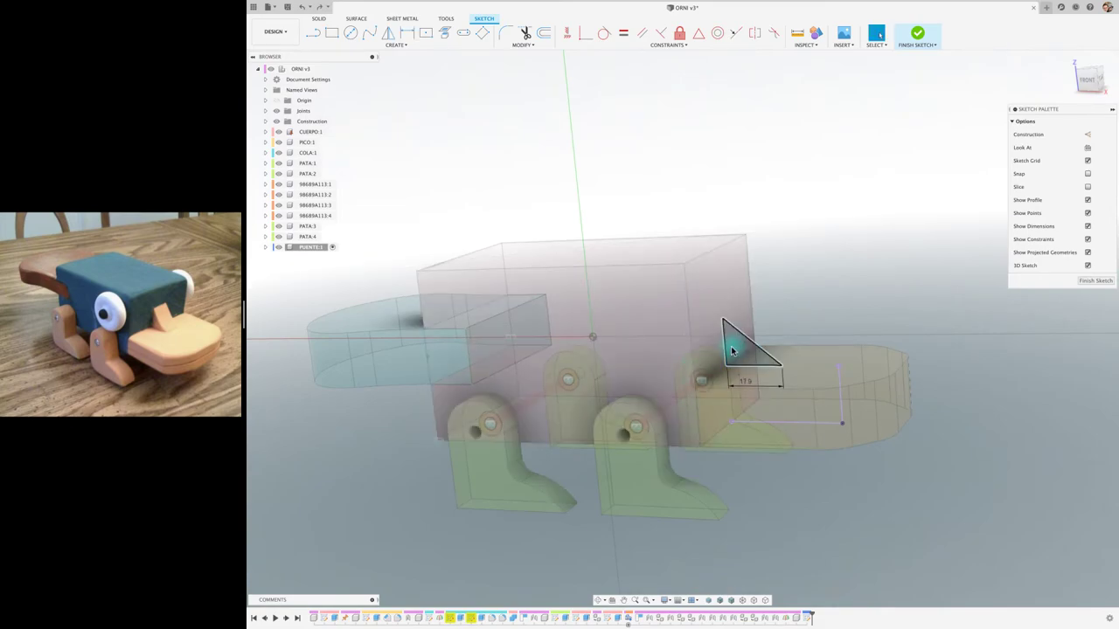
Draw a rectangle anchored at the triangle's vertical edge
key(r)
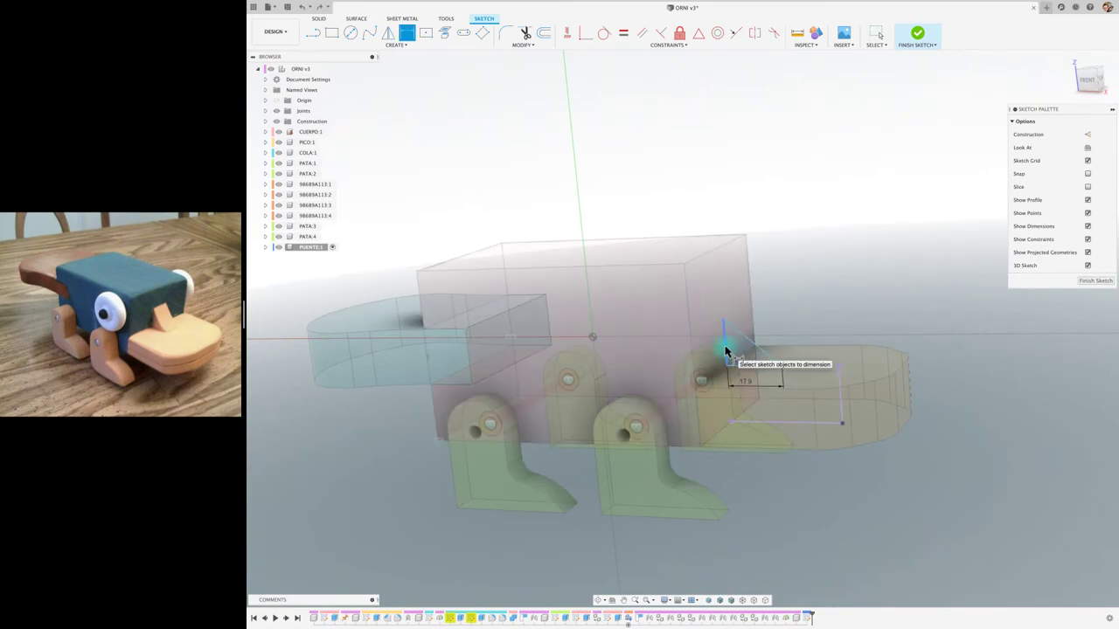
click(724, 353)
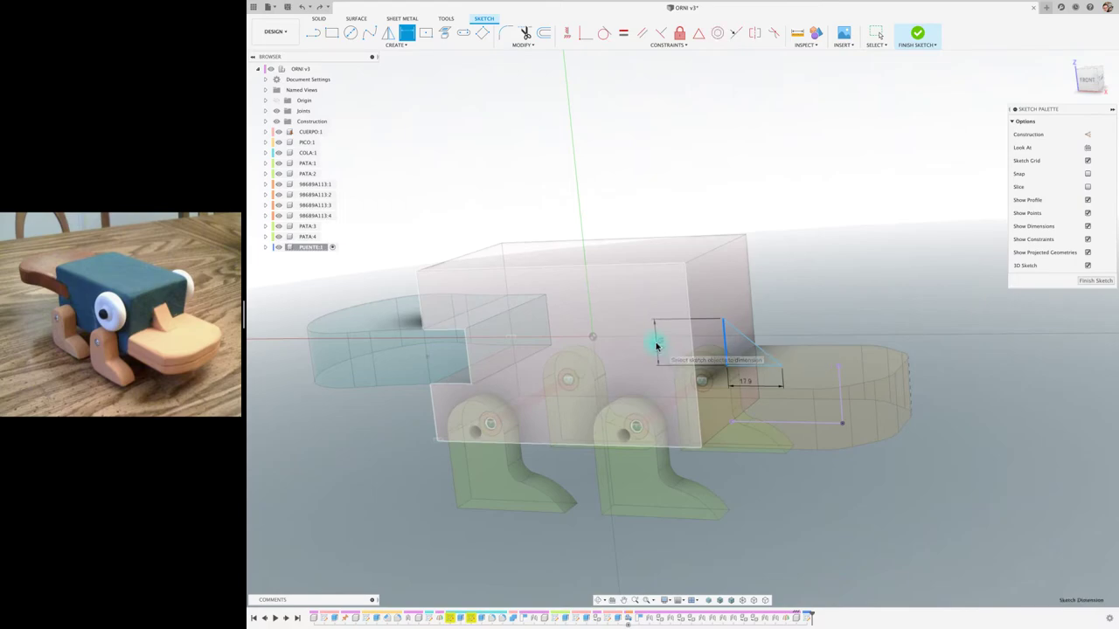
click(658, 346)
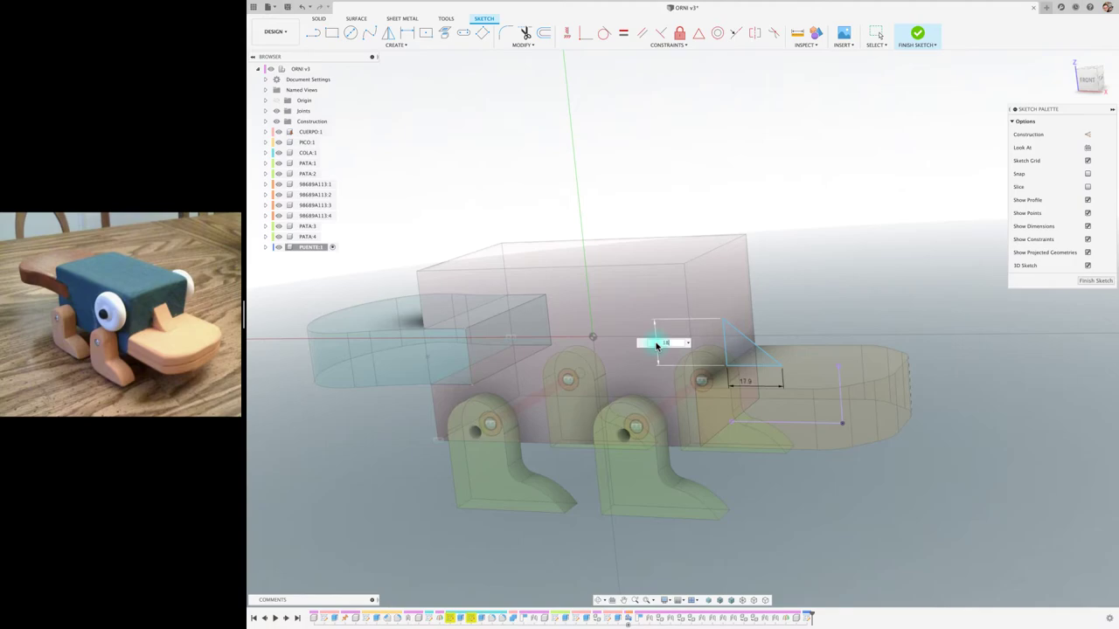
key(Return)
key(d)
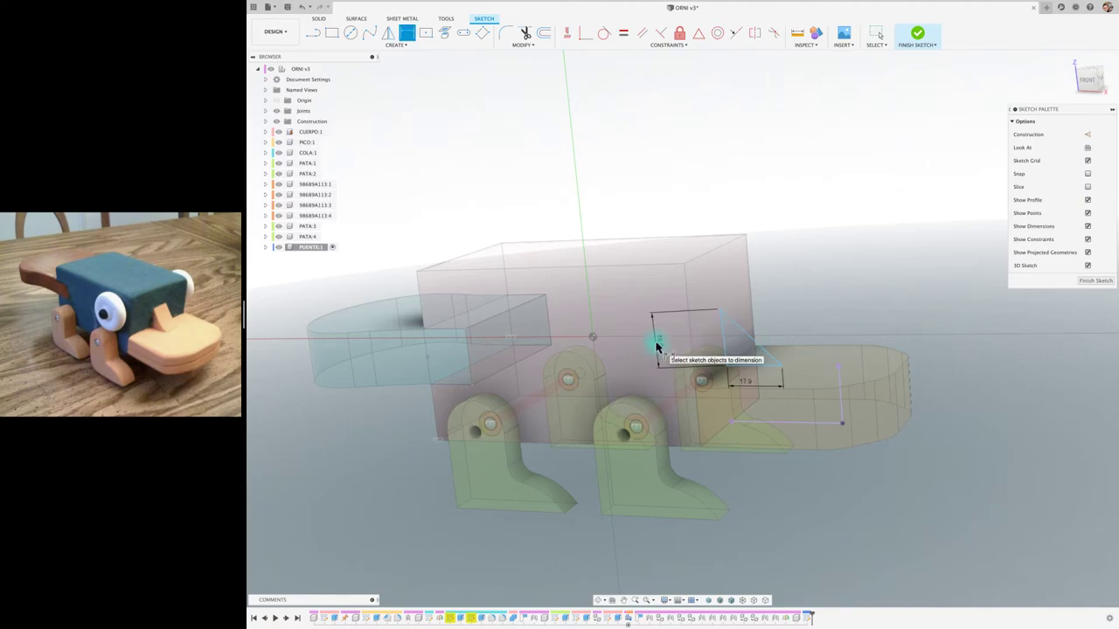
key(Escape)
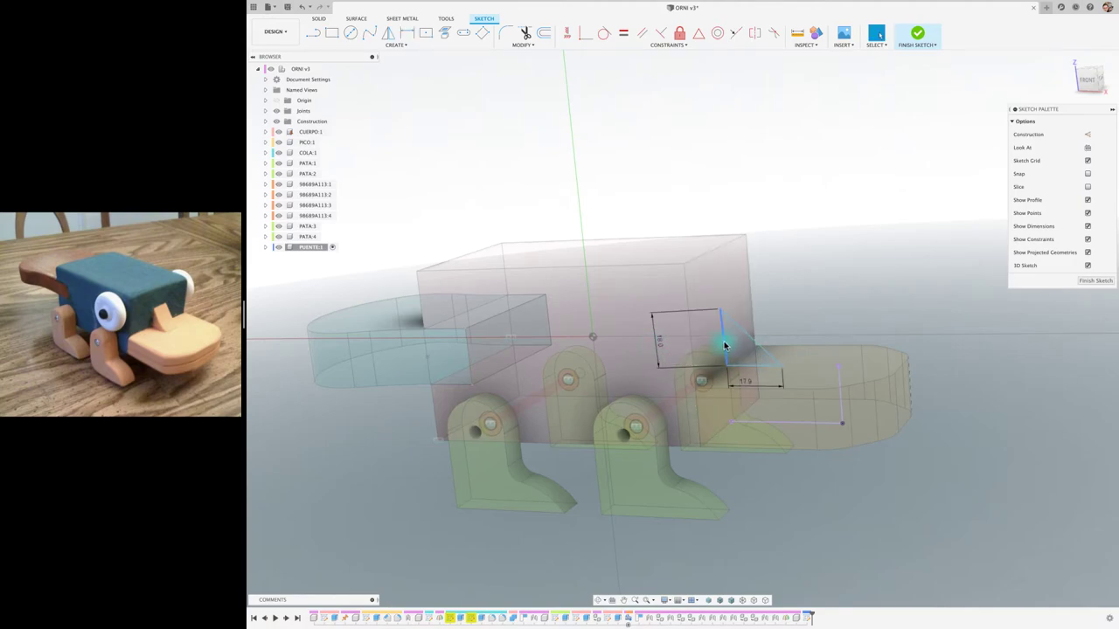
Fix the 18 mm vertical side and re-dimension the bottom edge to 15 mm
click(724, 346)
click(680, 35)
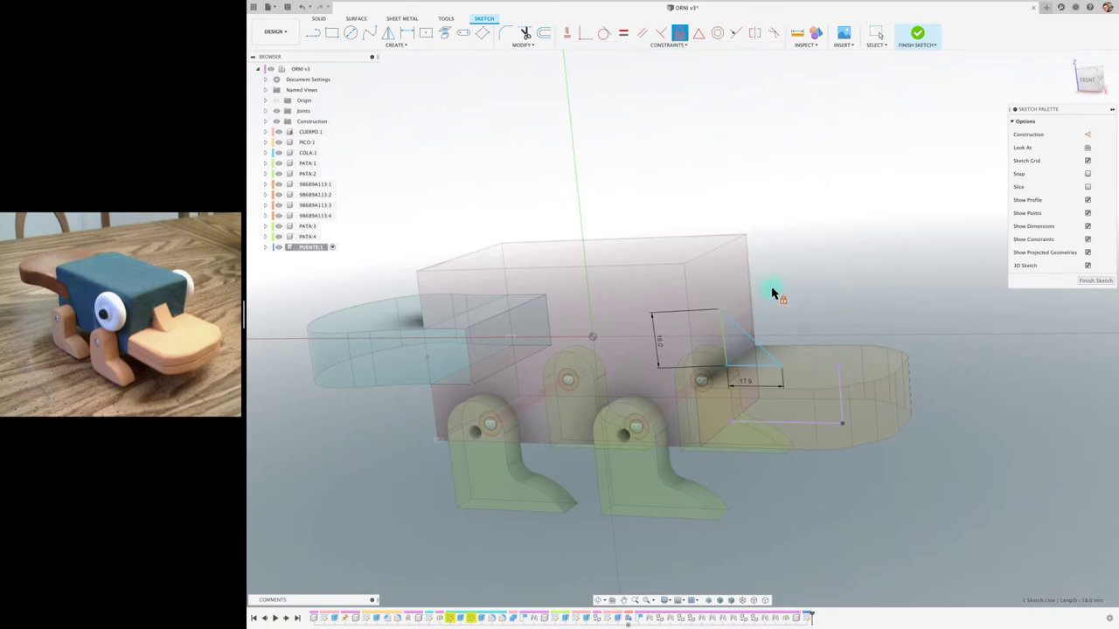
key(d)
click(744, 387)
click(753, 386)
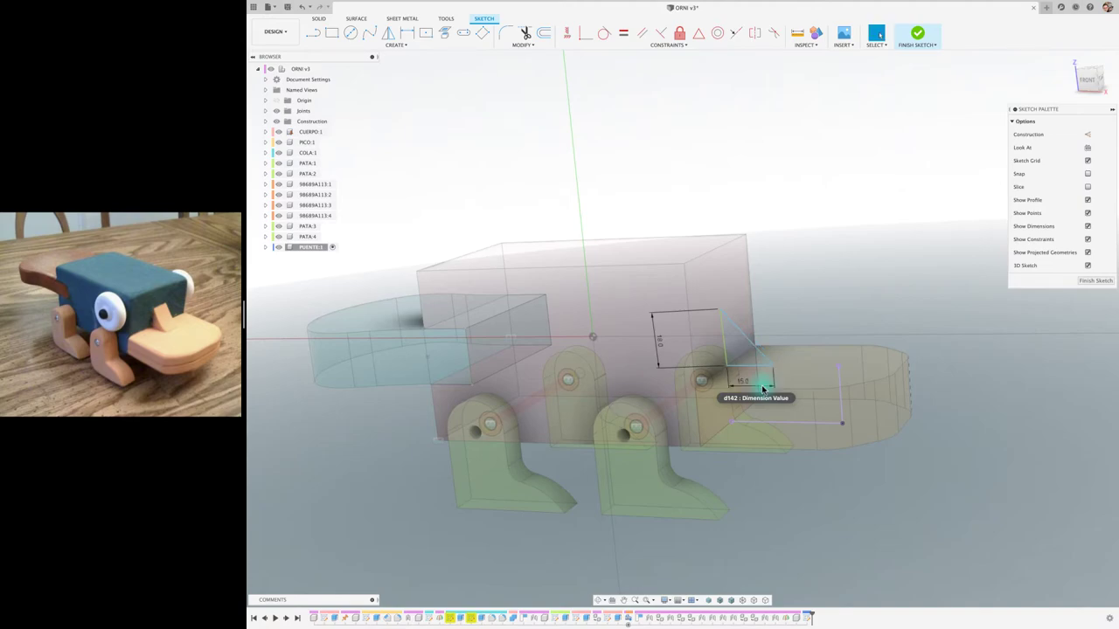
key(Return)
shift+middle_drag(762, 385, 817, 278)
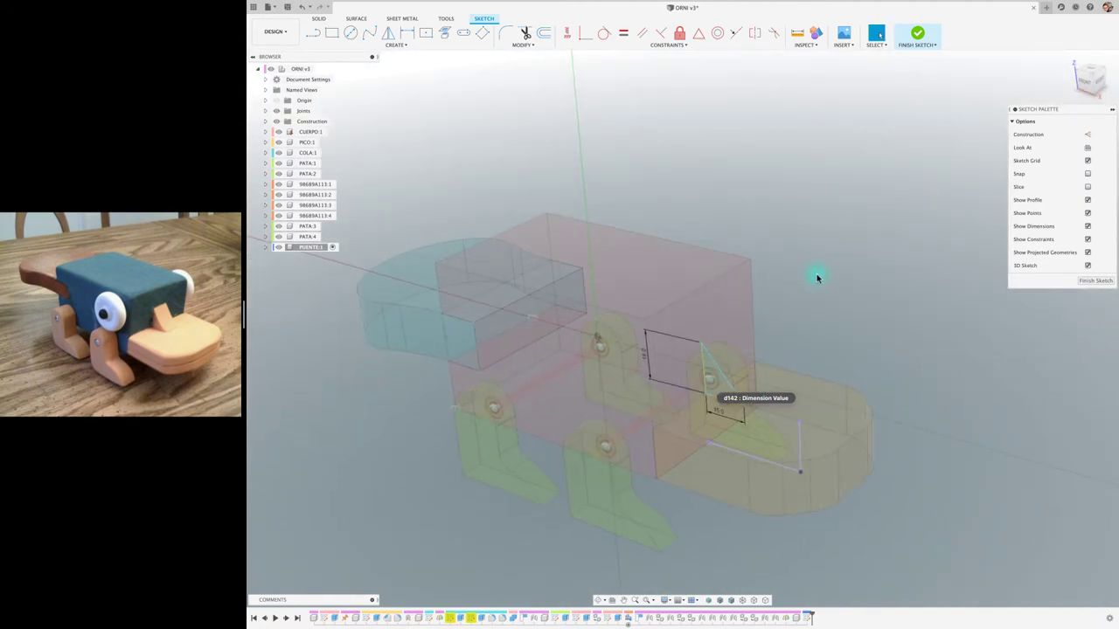
Extrude the triangle profile symmetrically by 9 mm into a new wedge body
key(e)
click(710, 368)
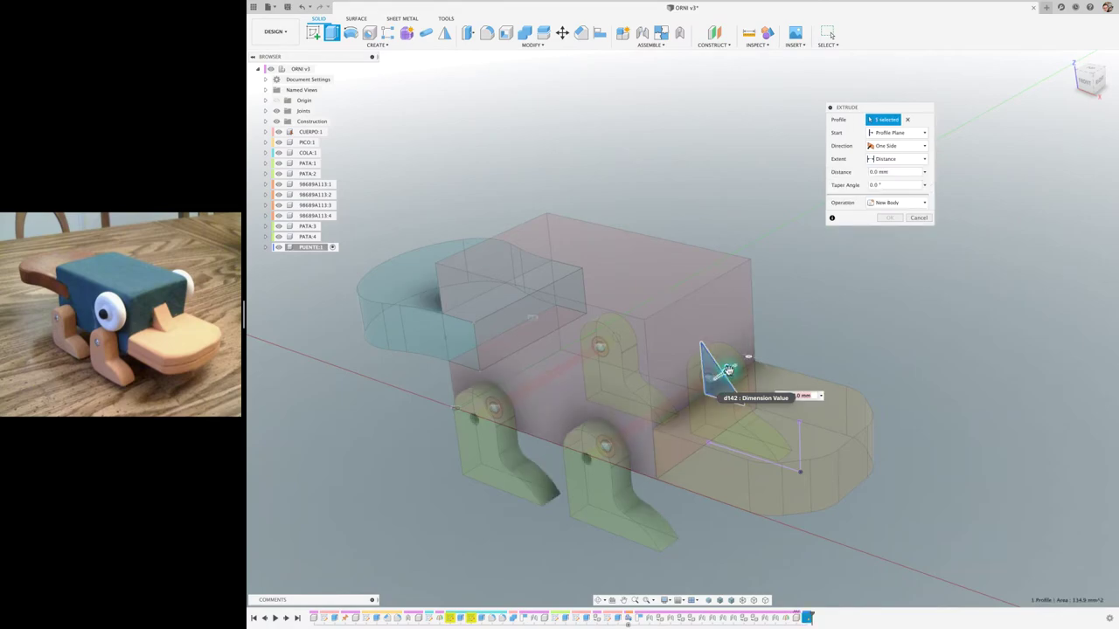
drag(728, 371, 743, 358)
click(903, 147)
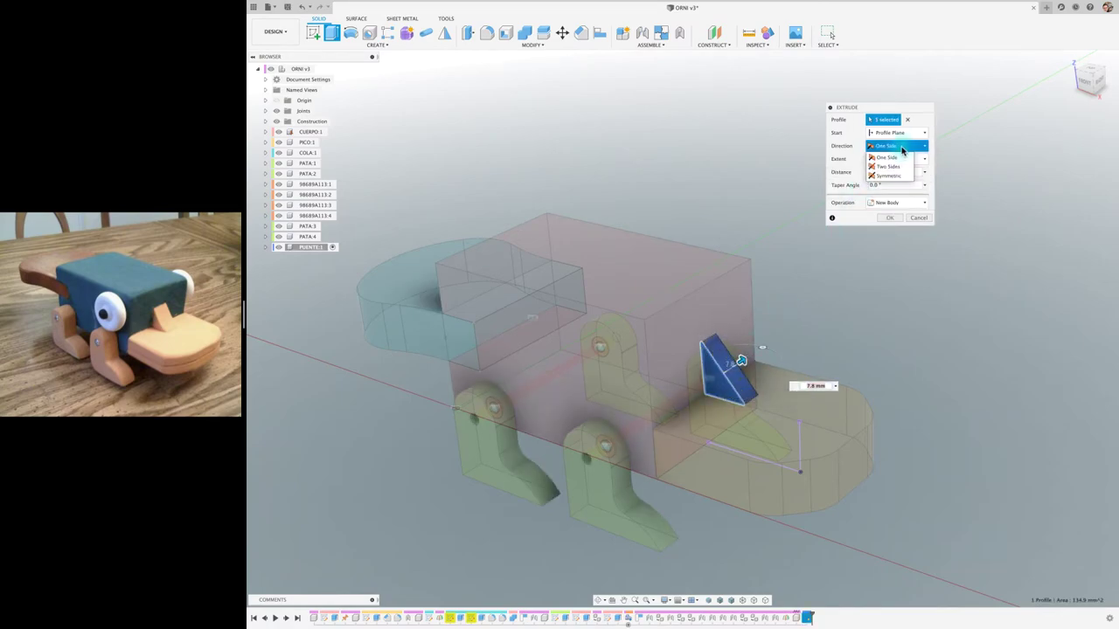
click(896, 176)
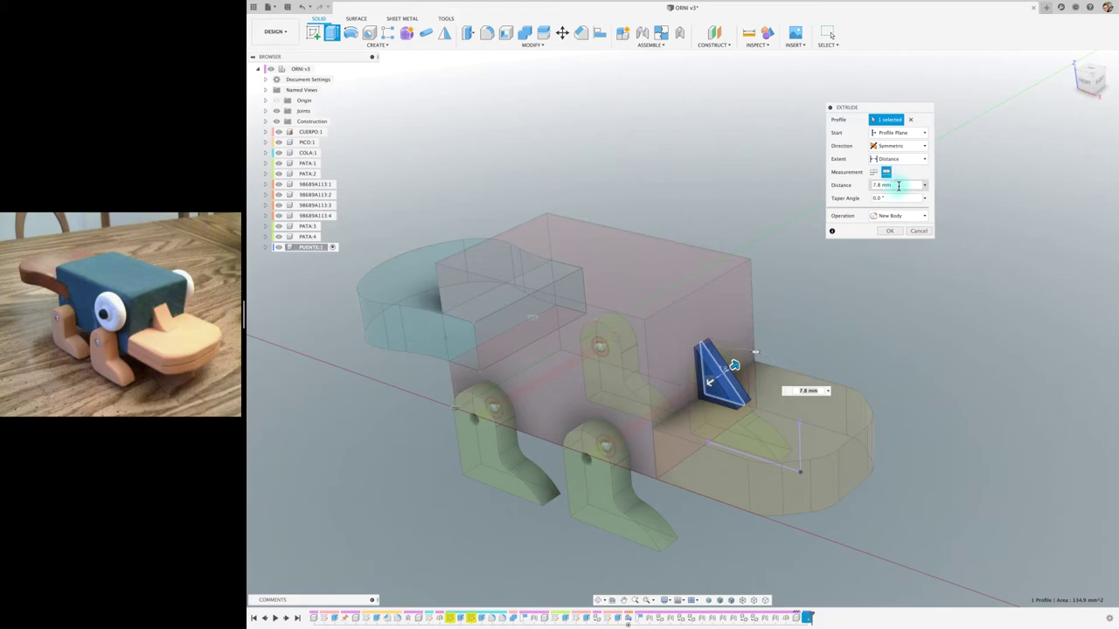
text(8)
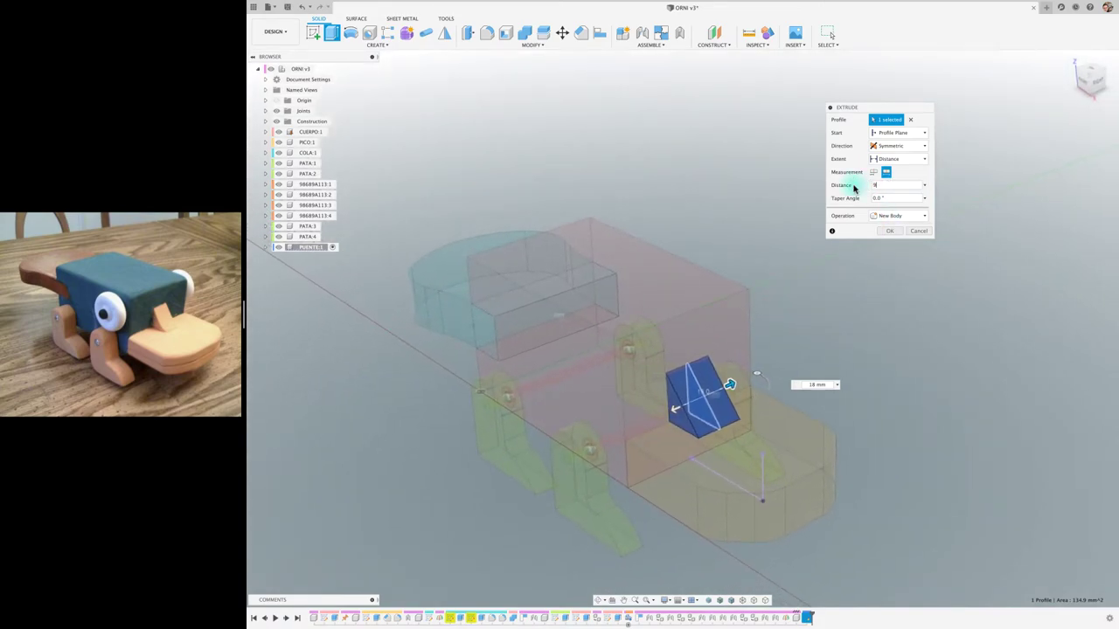
text(9)
click(882, 232)
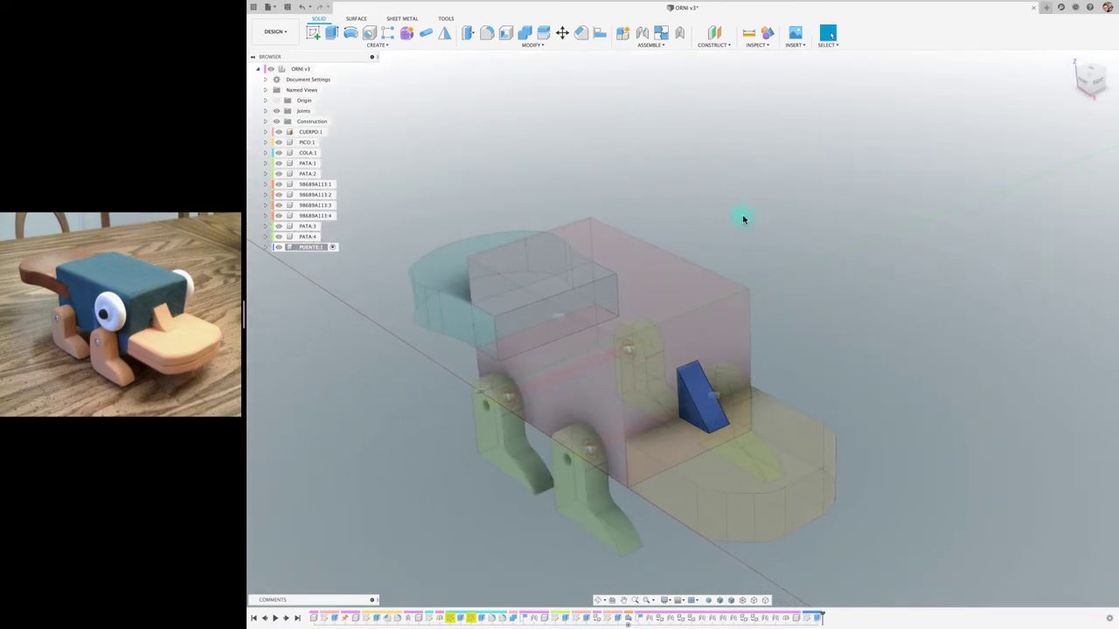
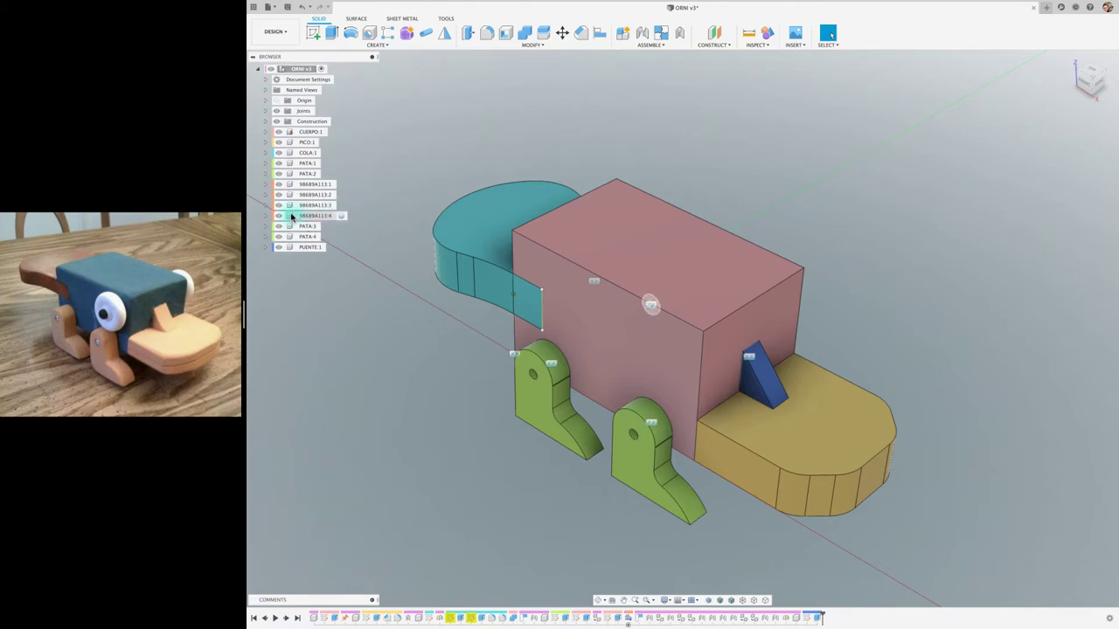
Select PATA:1 and hide COLA:1, PICO:1 and PUENTE:1 in the Browser
click(279, 164)
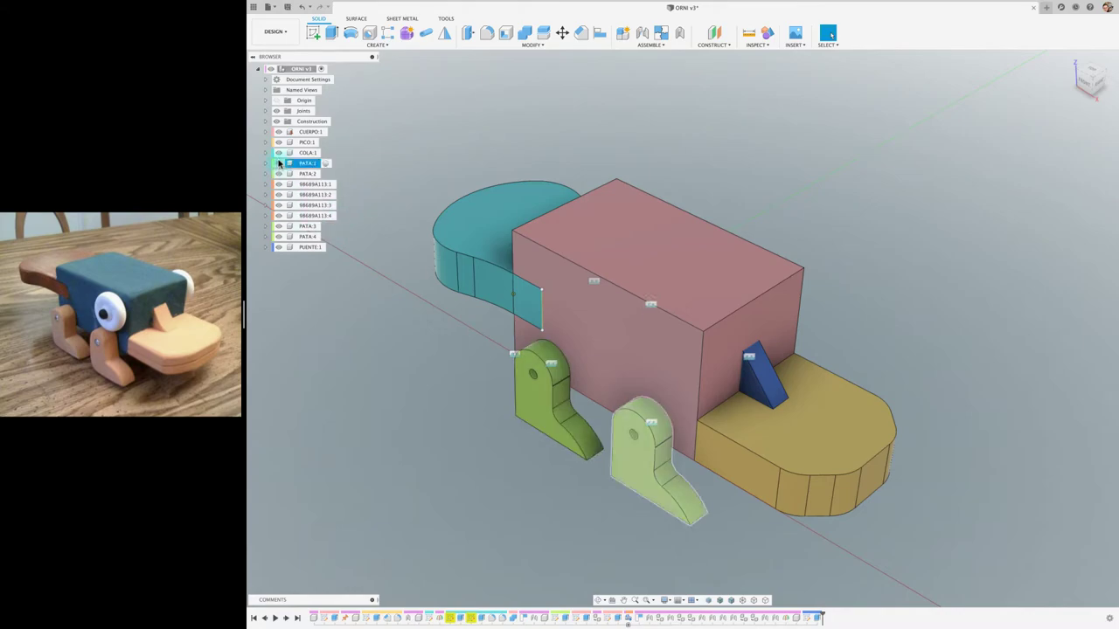
click(278, 153)
click(279, 143)
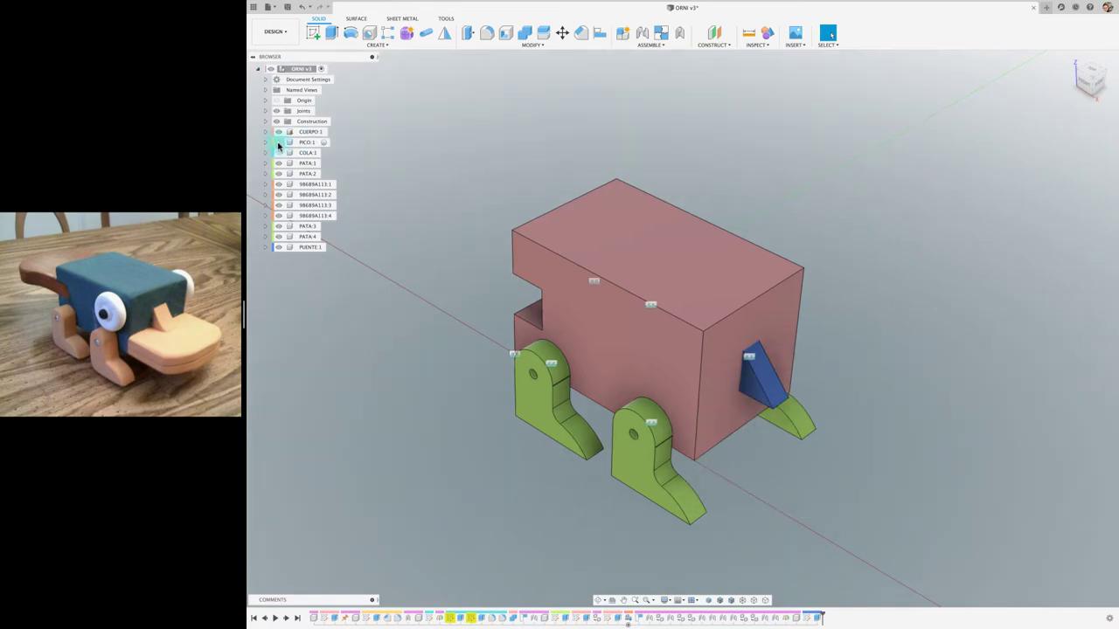
click(279, 249)
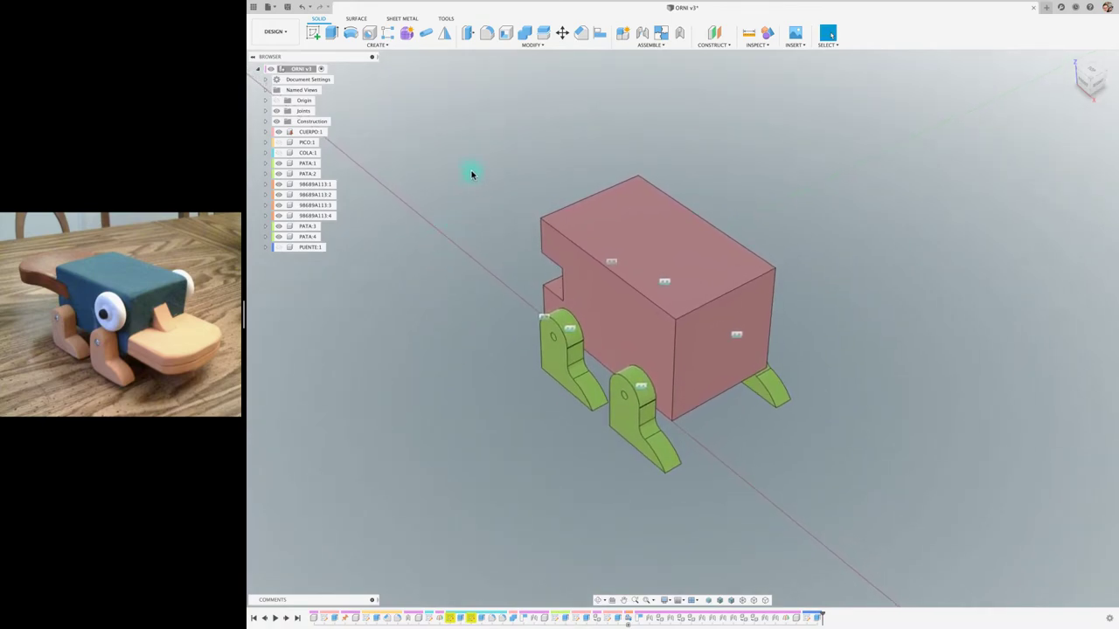
Create a new component named EJE ROSCADO under the root assembly
right_click(309, 70)
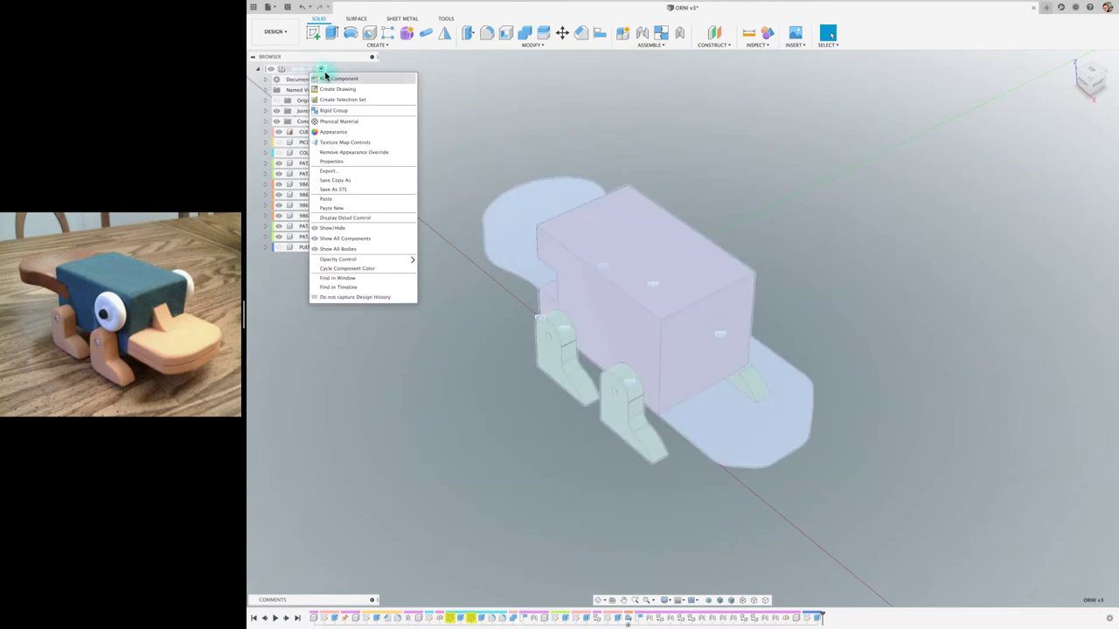
click(339, 80)
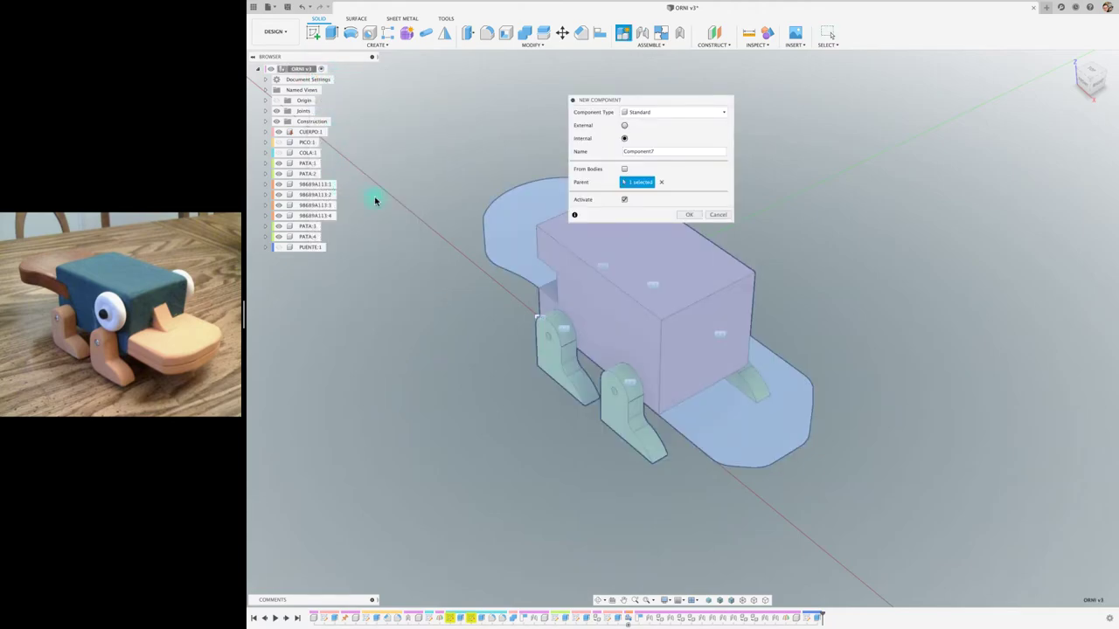
click(685, 151)
text(EJE ROSCADO)
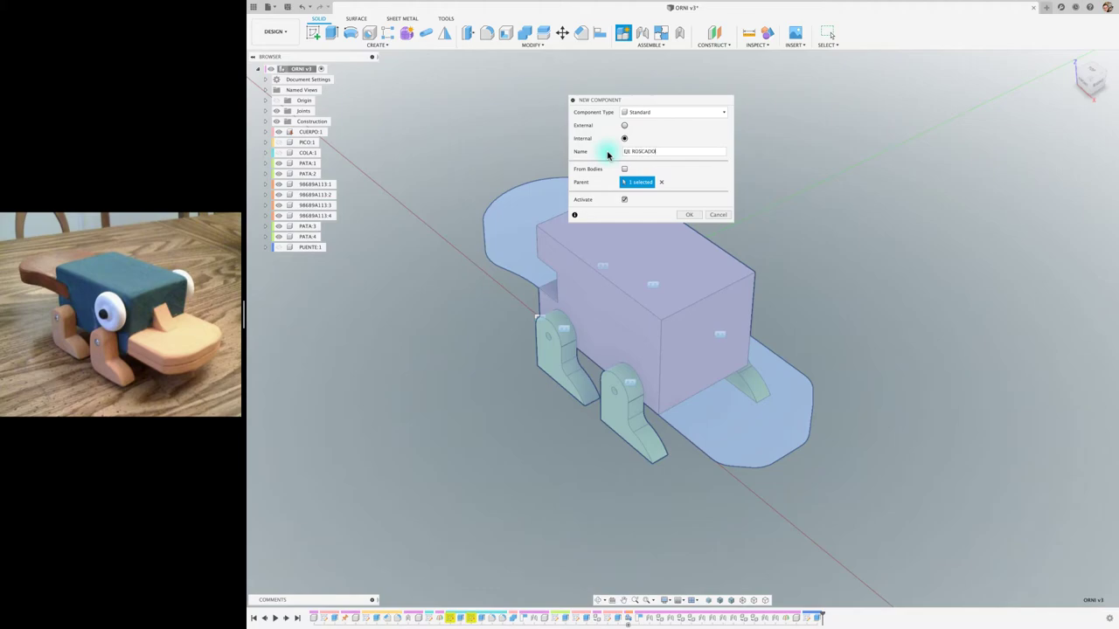
key(Return)
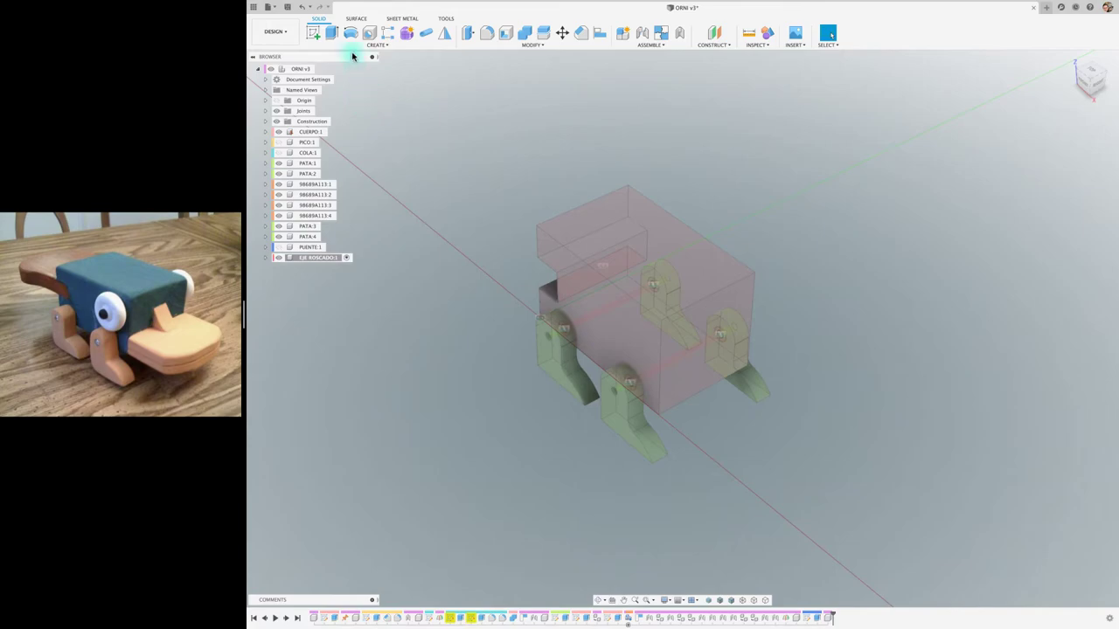
Sketch a center-diameter circle on the body face and dimension its diameter
click(315, 33)
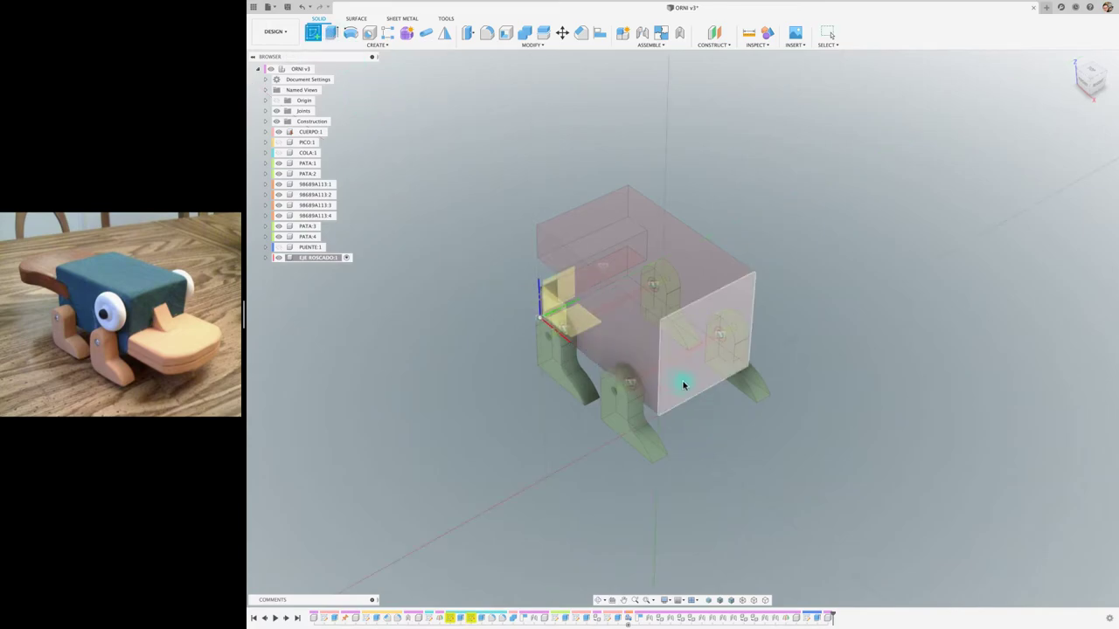
click(640, 361)
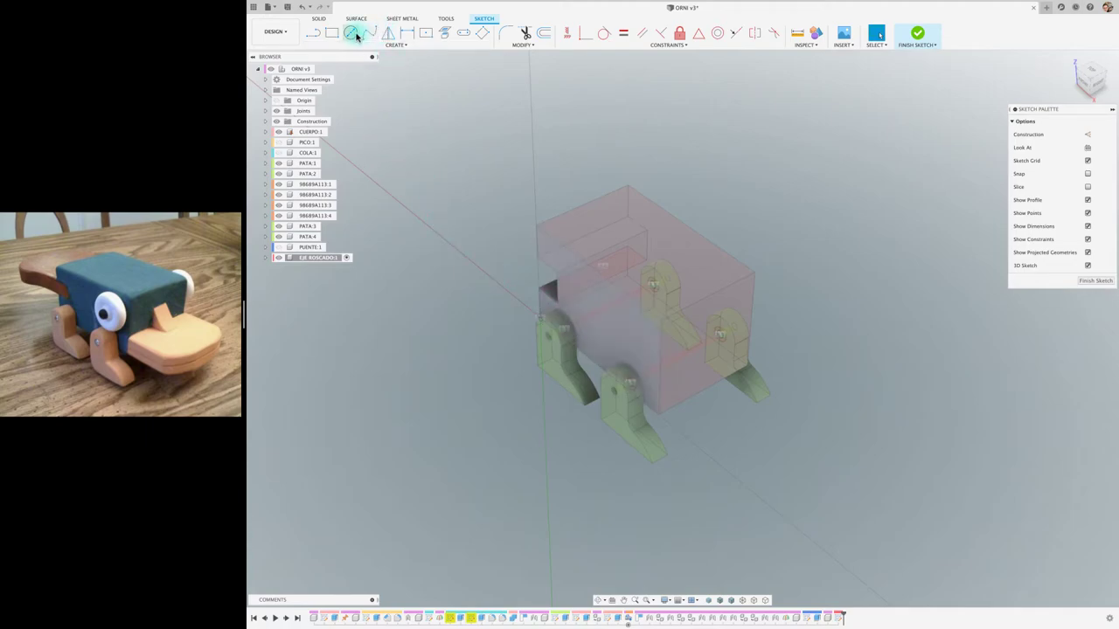
click(355, 34)
click(641, 343)
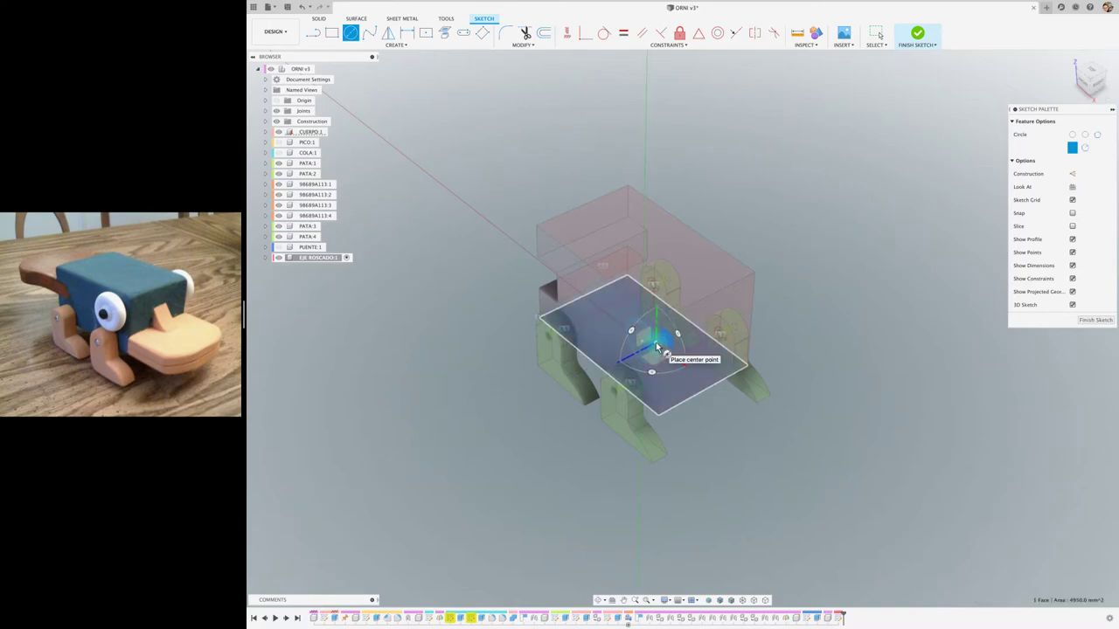
click(655, 342)
key(d)
click(646, 365)
click(711, 420)
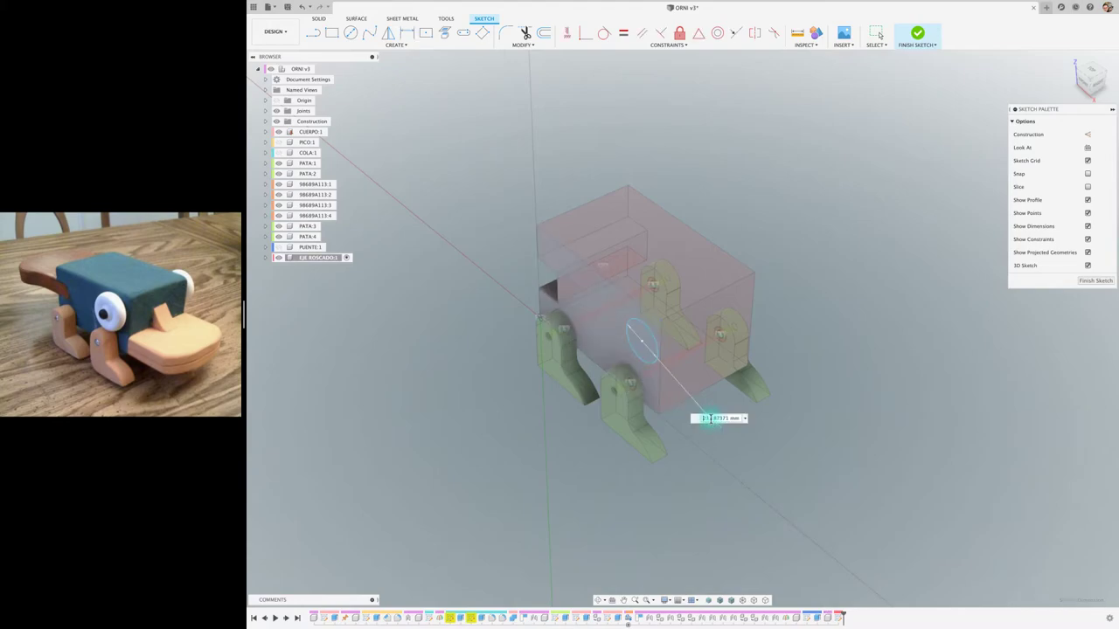
key(Return)
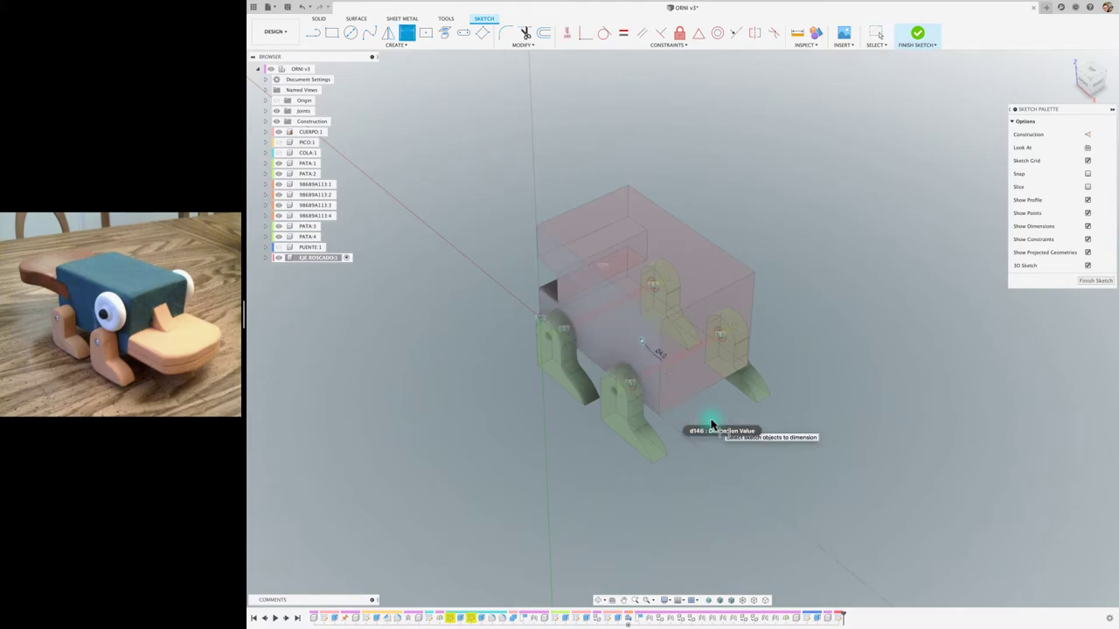
Extrude the circle profile 97.7 mm as a new body to form the rod
key(e)
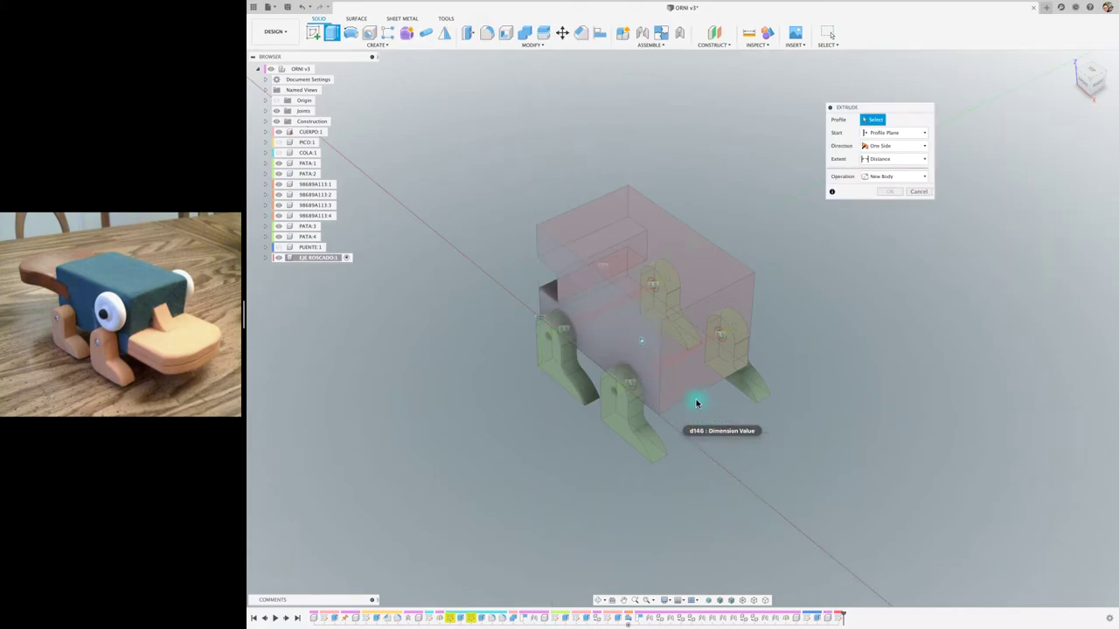
shift+middle_drag(641, 343, 828, 242)
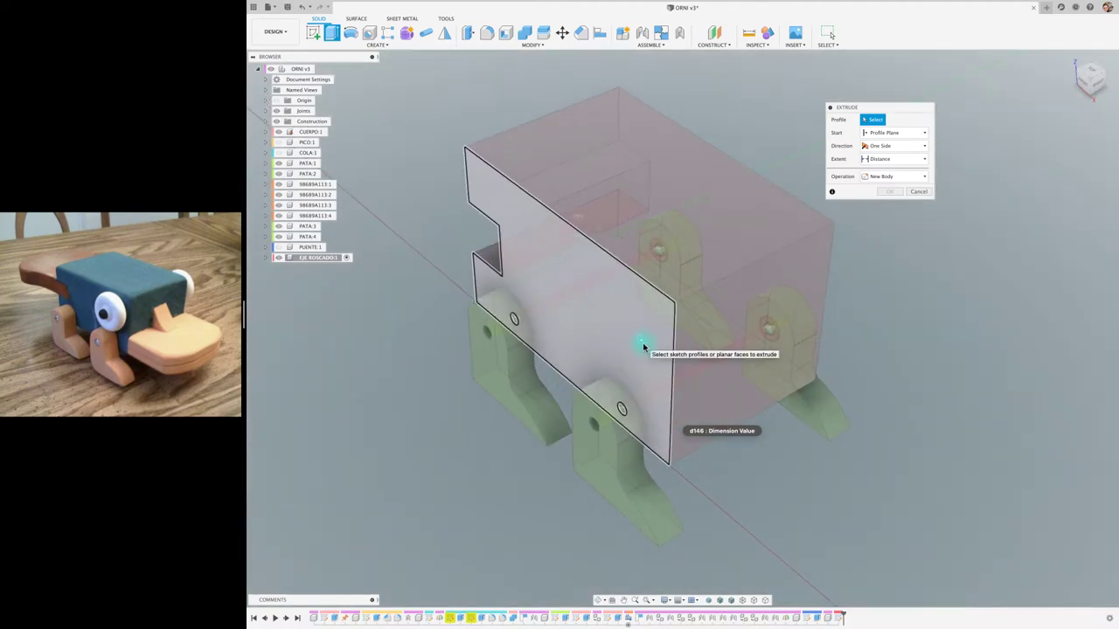
click(927, 193)
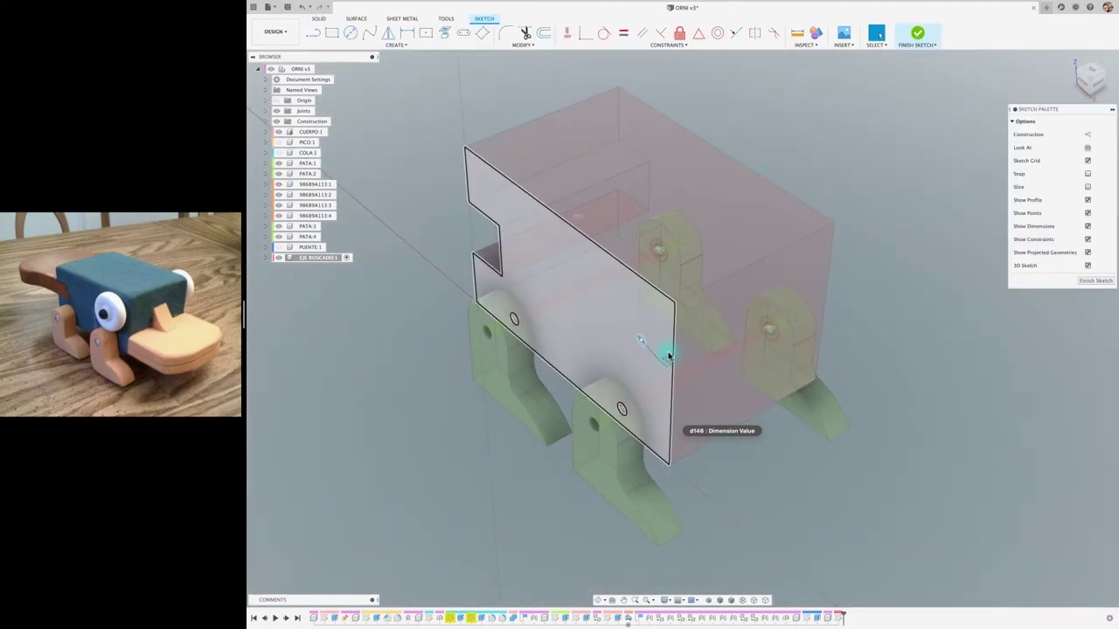
key(e)
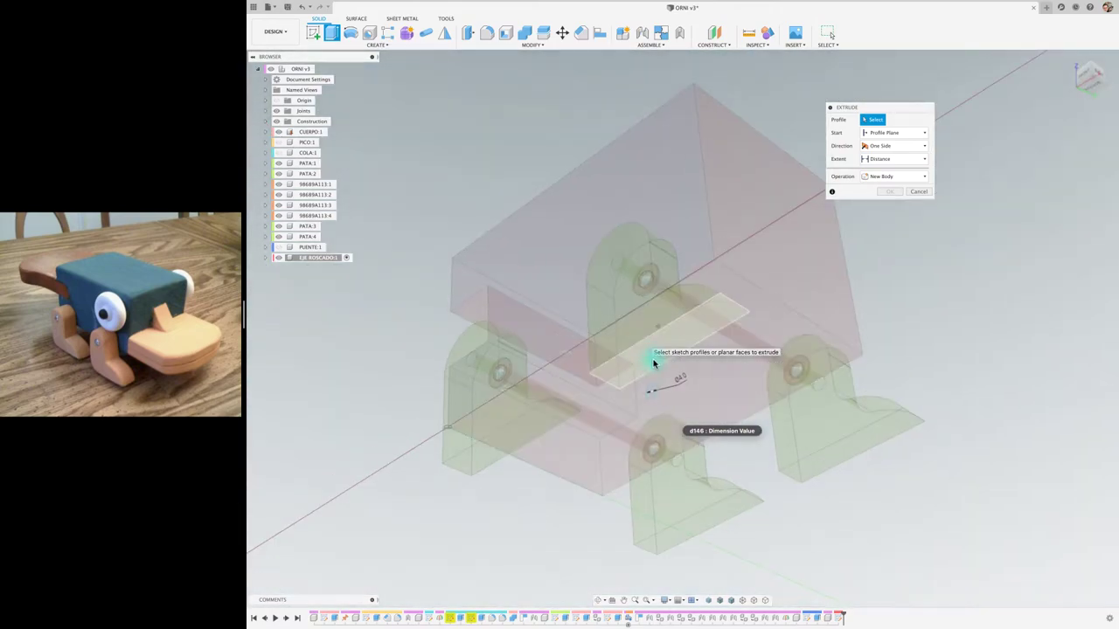
click(651, 393)
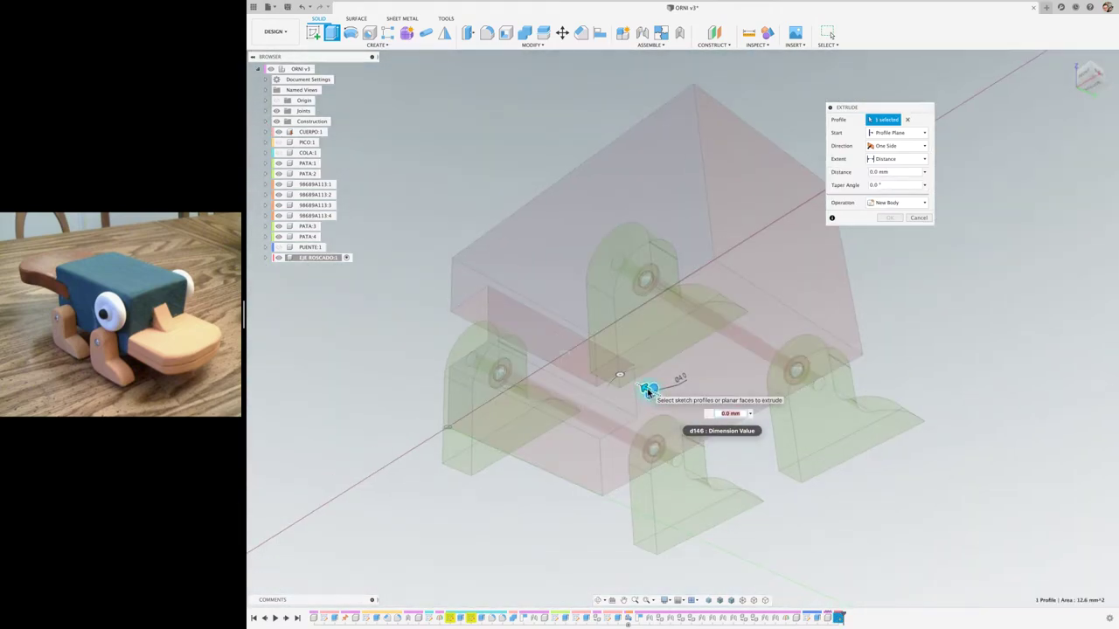
drag(652, 394, 416, 303)
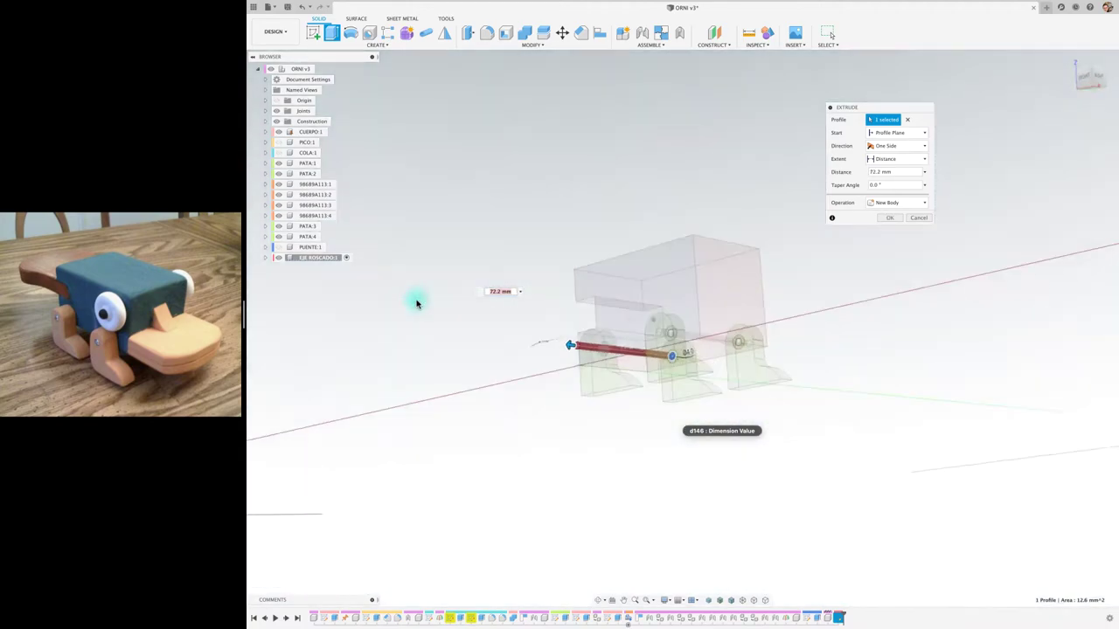
shift+middle_drag(416, 303, 440, 305)
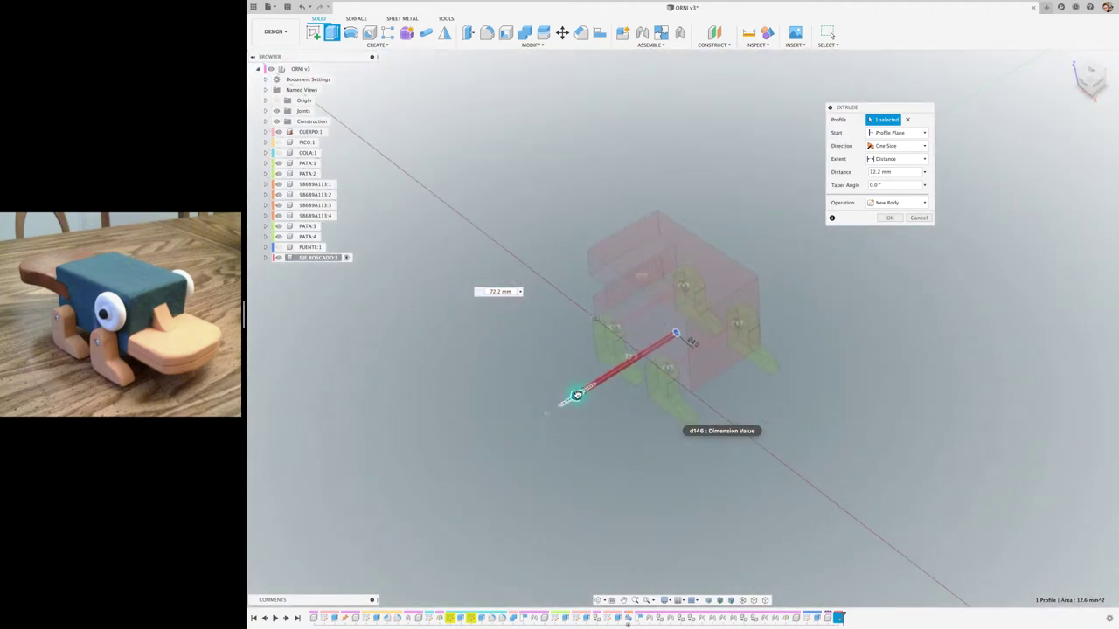
drag(576, 395, 541, 414)
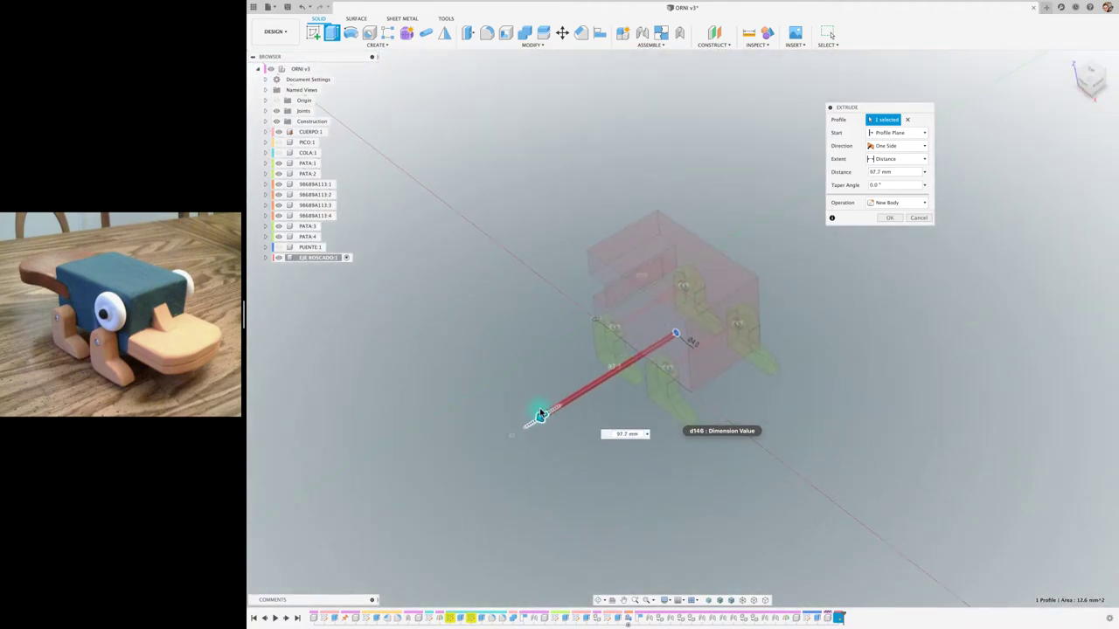
click(890, 218)
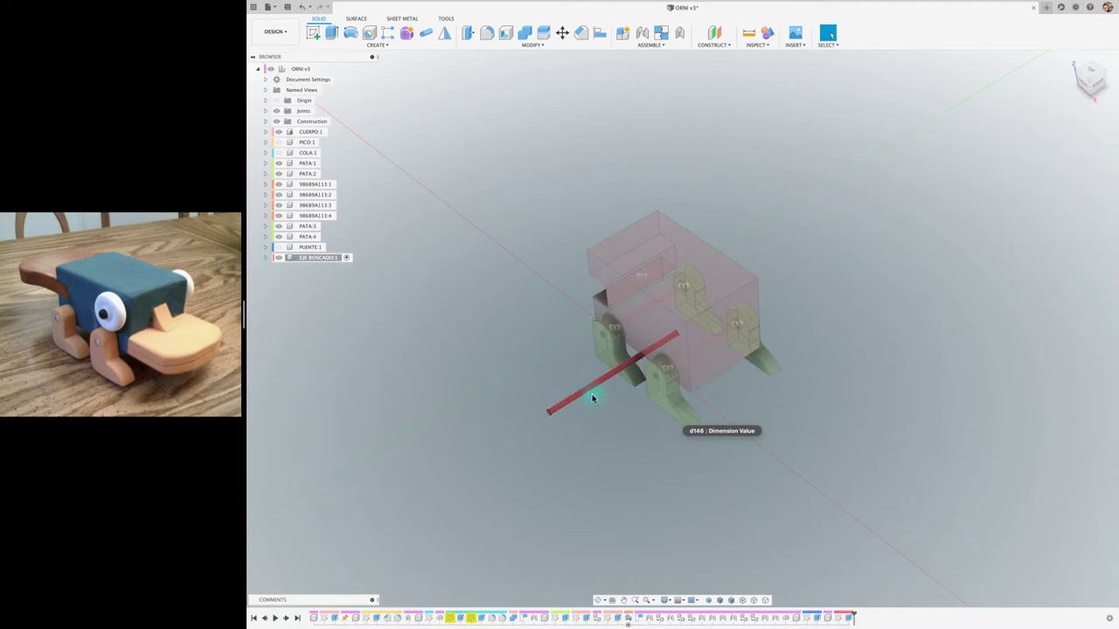
Move the rod above-left of the body, reactivate the root, and select the 98689A113 washers
drag(592, 398, 512, 253)
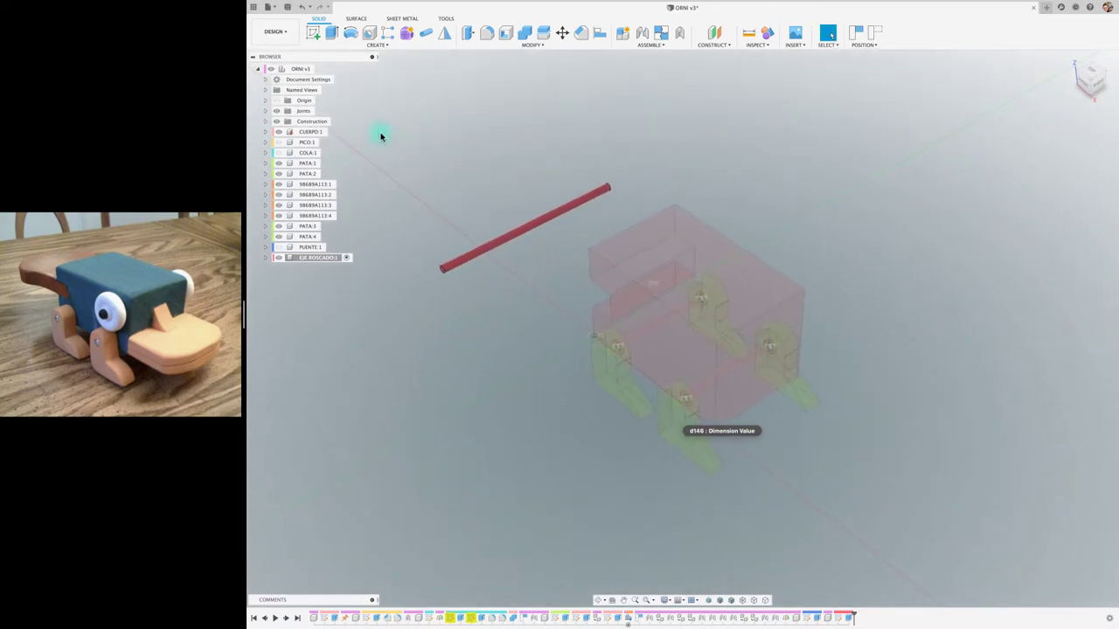
click(320, 69)
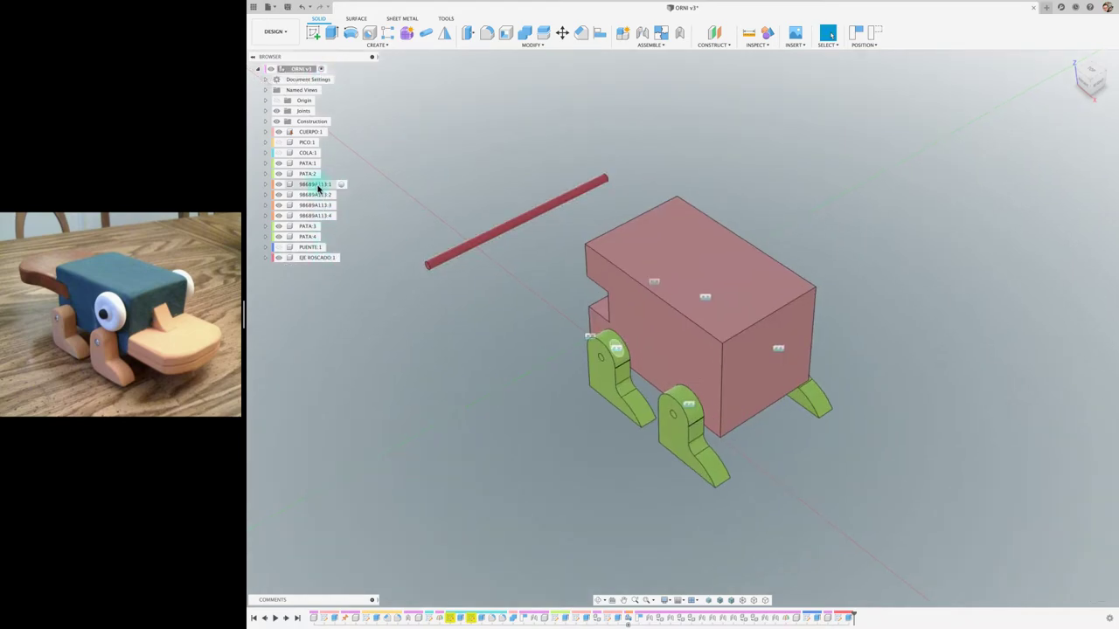
click(317, 184)
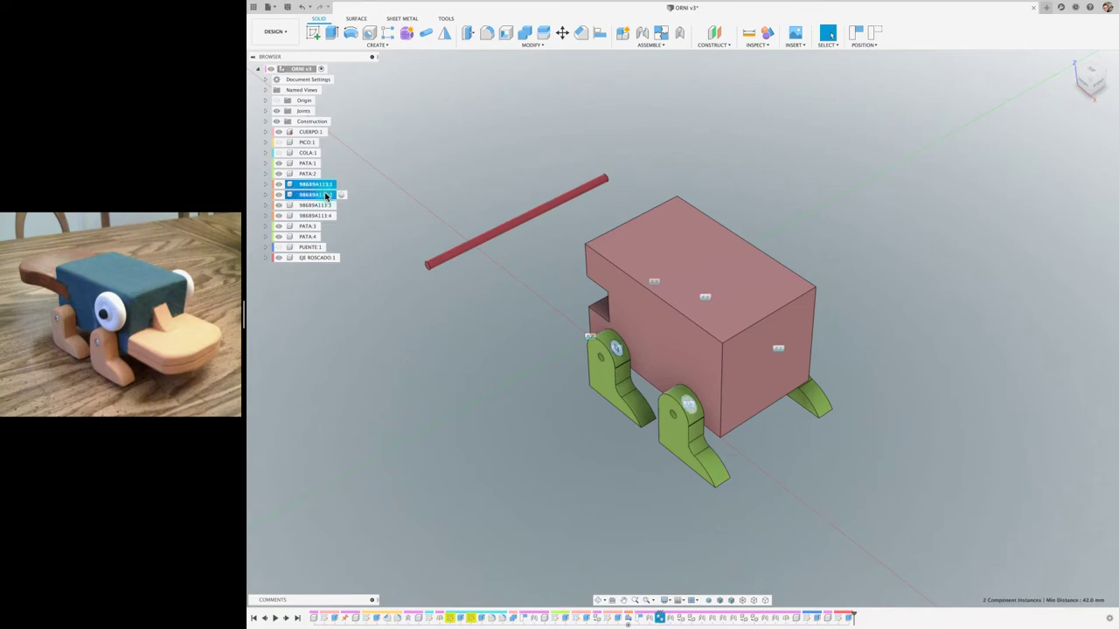
Copy and paste the washers, shifting the copies 23.9 mm along Z
key(ctrl+c)
key(ctrl+v)
drag(611, 385, 556, 383)
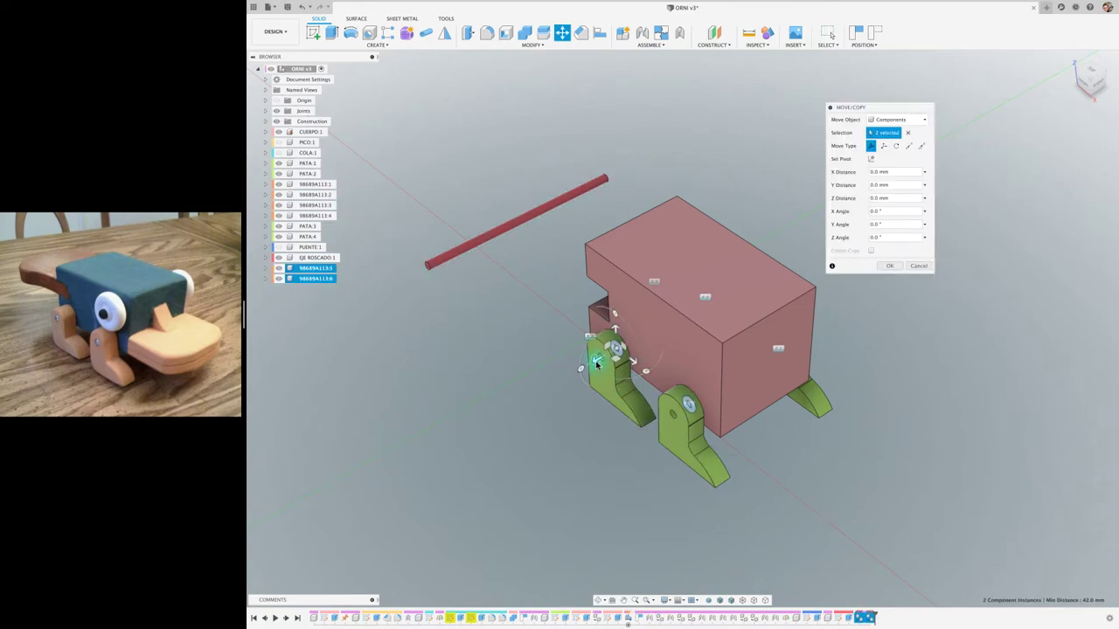
click(890, 266)
scroll(582, 512, up, 3)
scroll(581, 512, up, 2)
scroll(582, 513, up, 2)
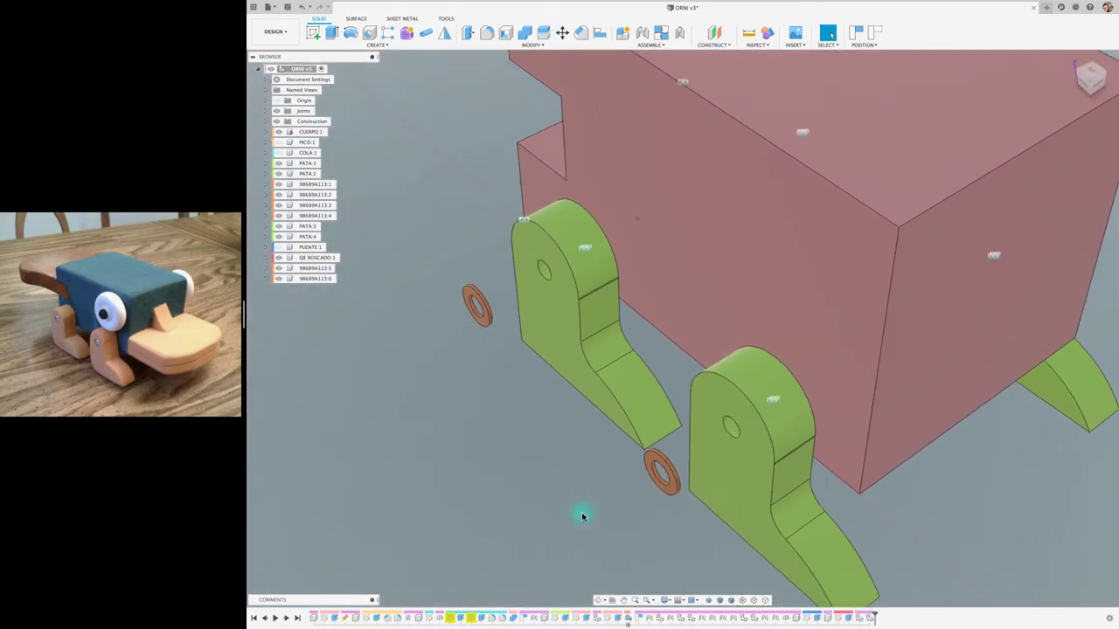
Joint the first washer copy into the PATA:1 front leg hole
key(j)
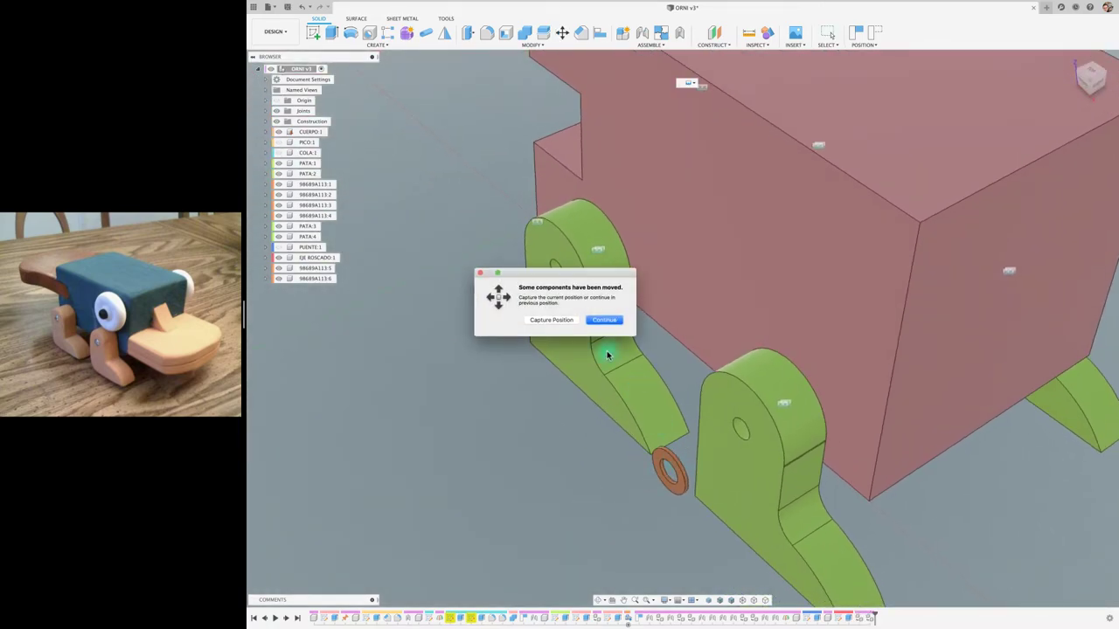
click(551, 320)
click(678, 461)
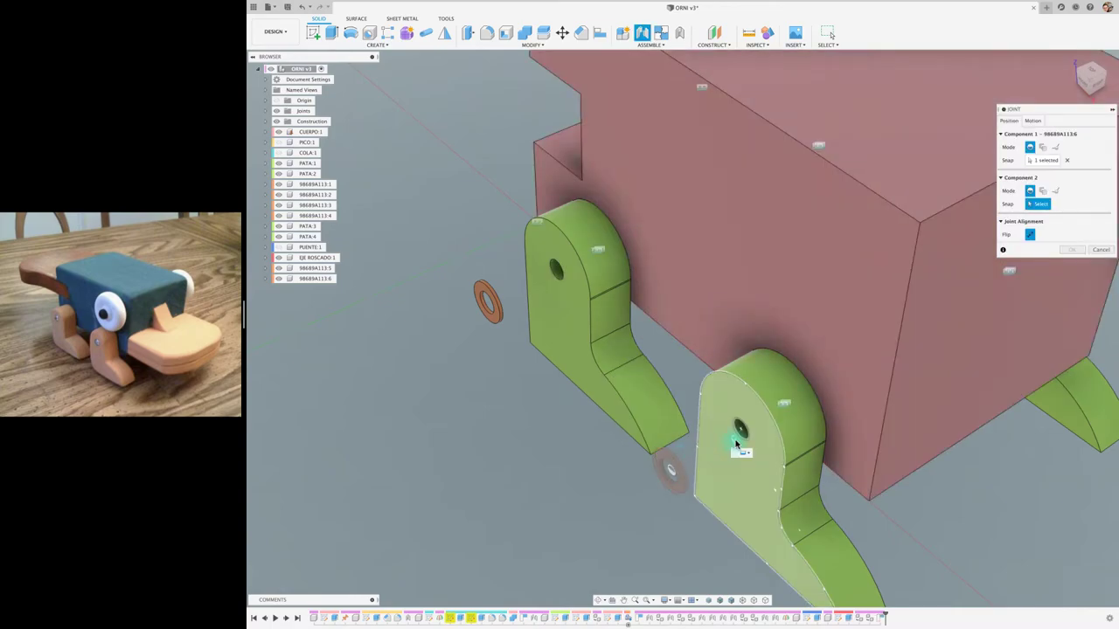
click(739, 431)
click(1068, 304)
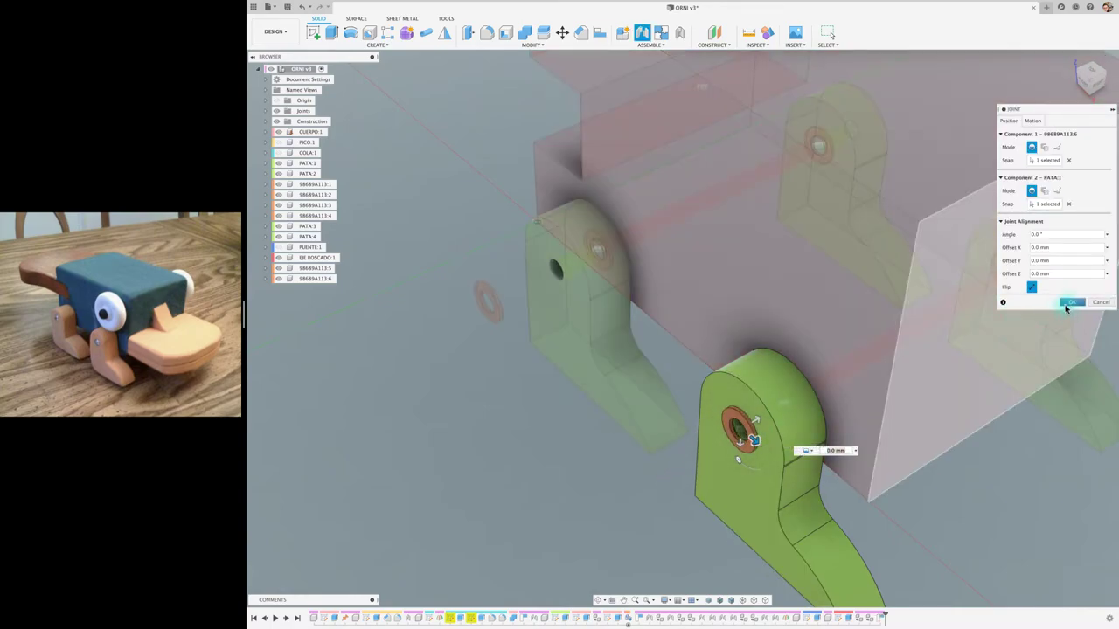
Joint the second washer copy into the PATA:2 front leg hole
key(j)
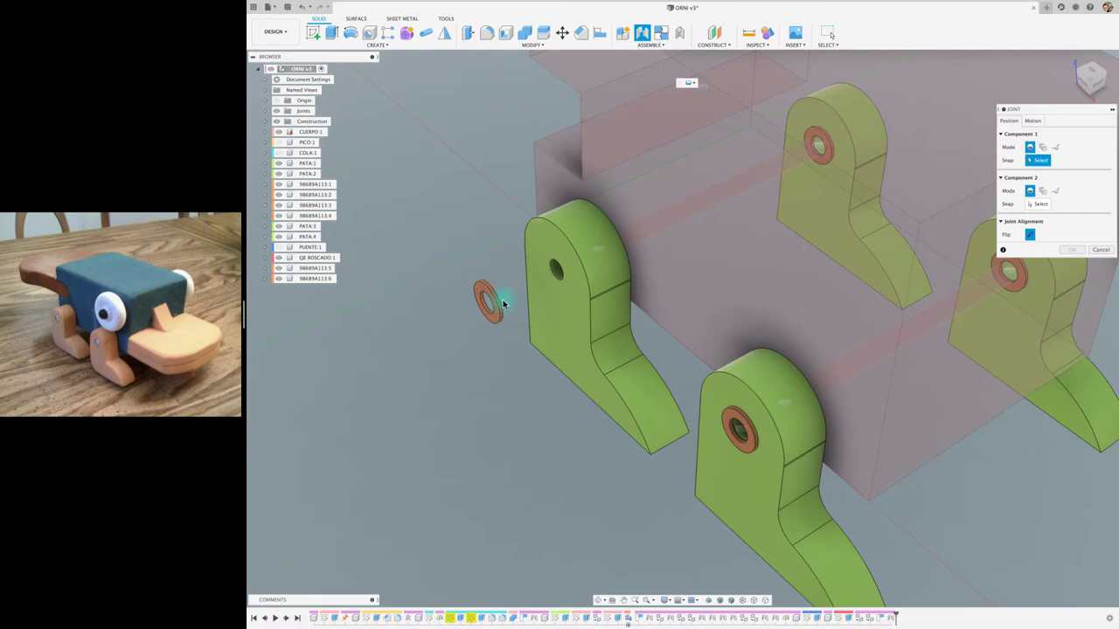
click(502, 305)
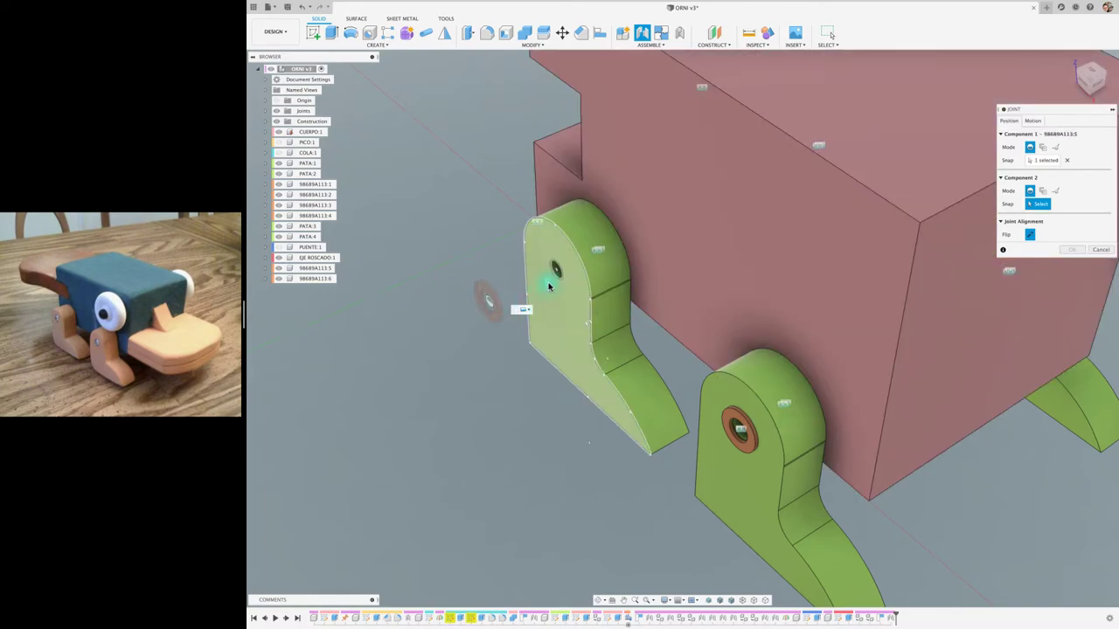
click(557, 274)
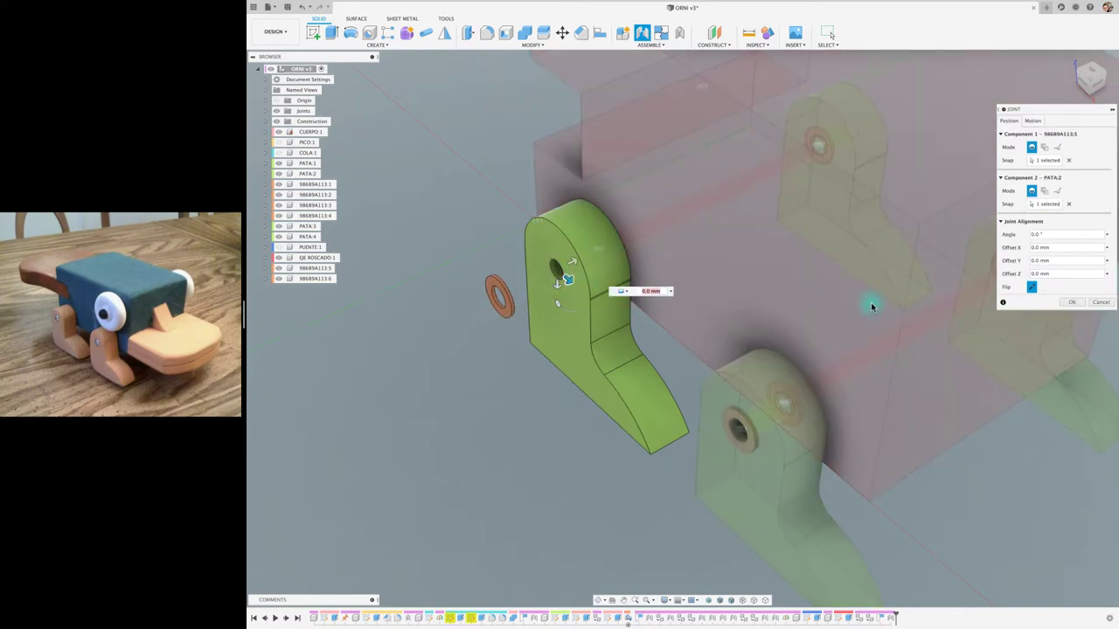
click(1071, 303)
scroll(554, 445, down, 2)
scroll(554, 444, down, 3)
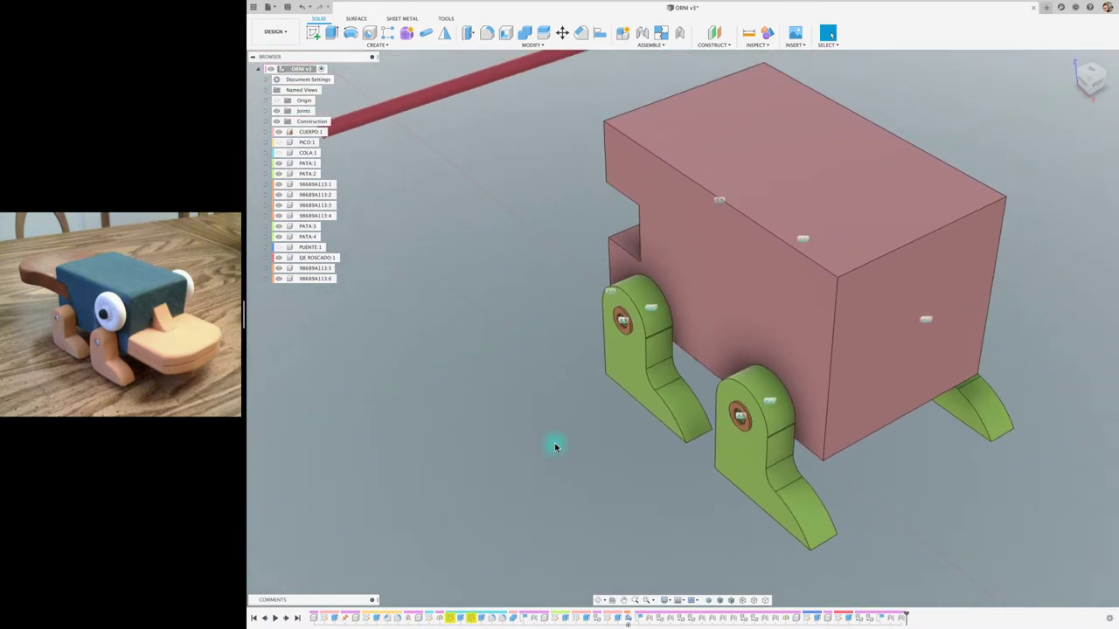
scroll(555, 444, down, 2)
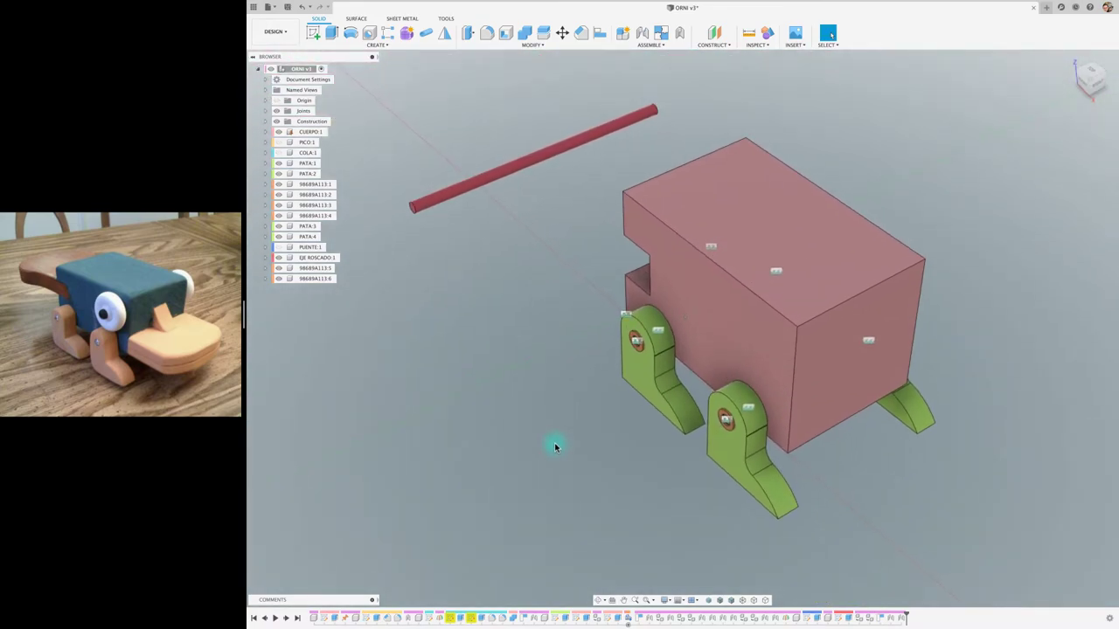
scroll(628, 212, up, 1)
In the McMaster-Carr catalogue, list Thumb Nuts filtered to metric M4 size
click(795, 45)
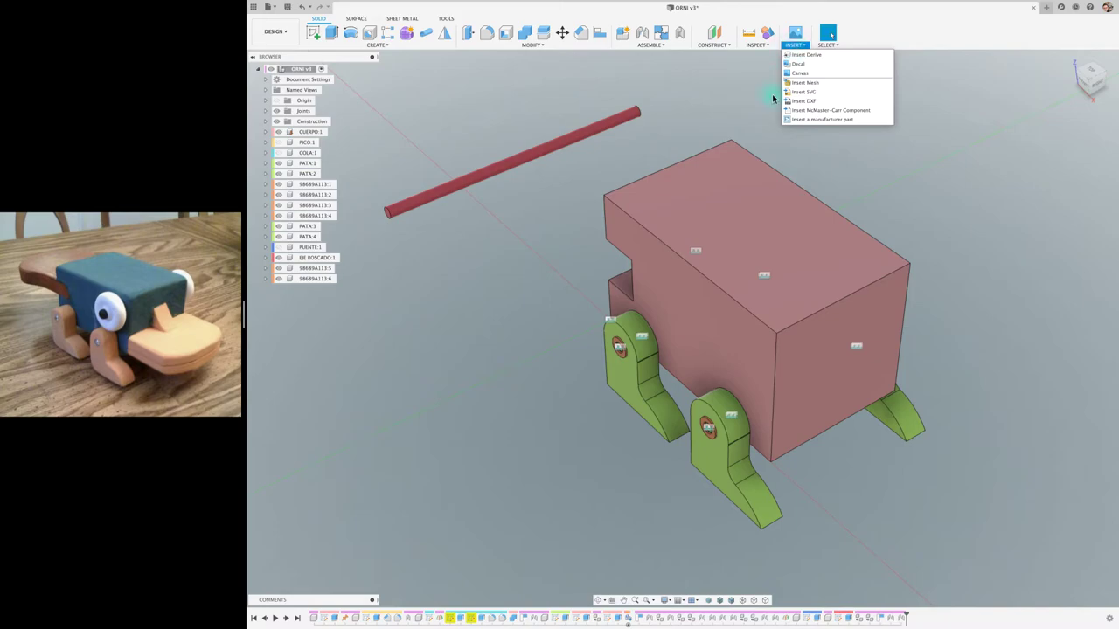
click(842, 110)
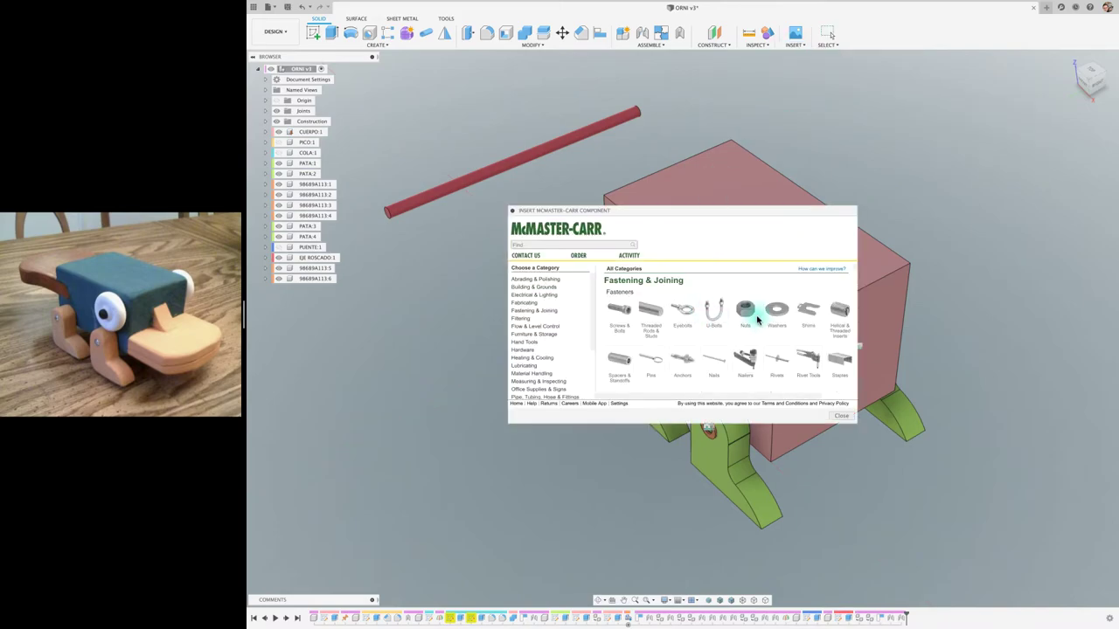
click(757, 311)
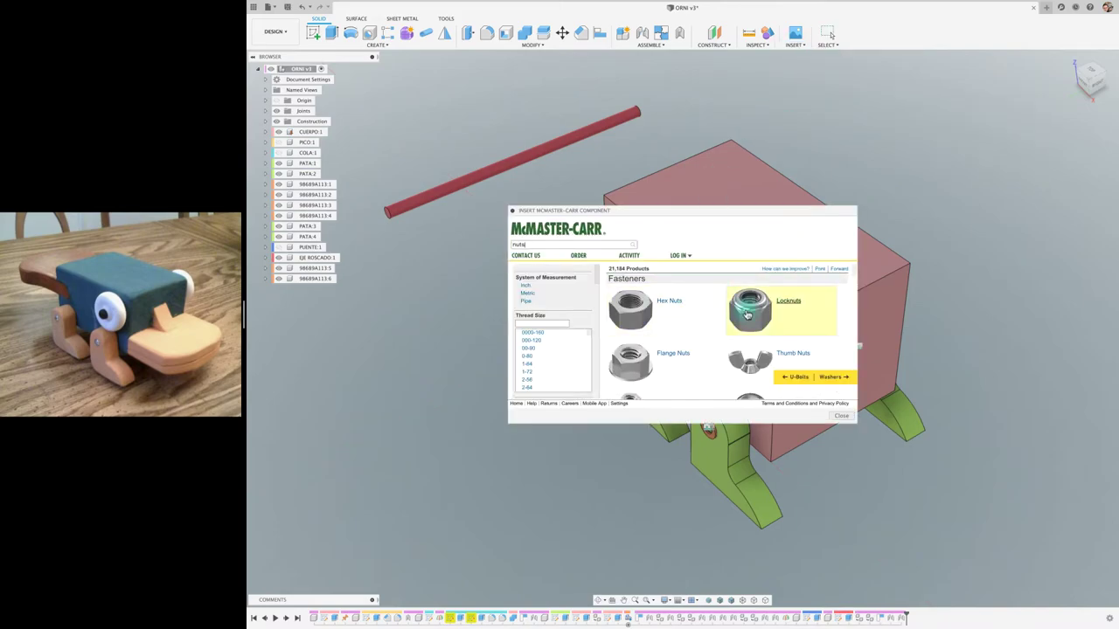
click(758, 368)
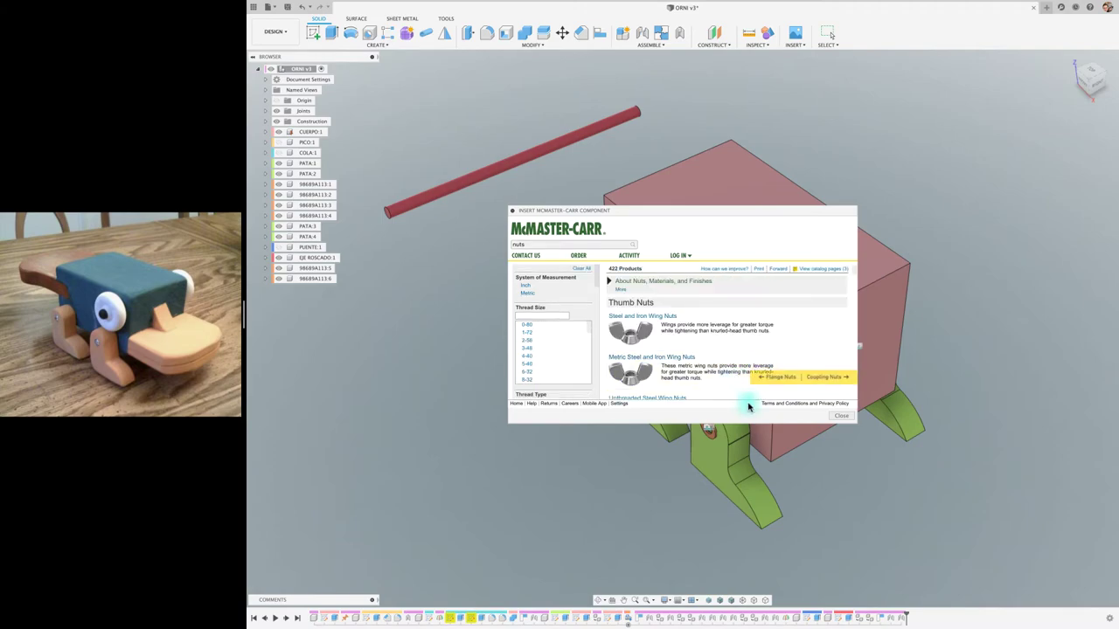
click(531, 294)
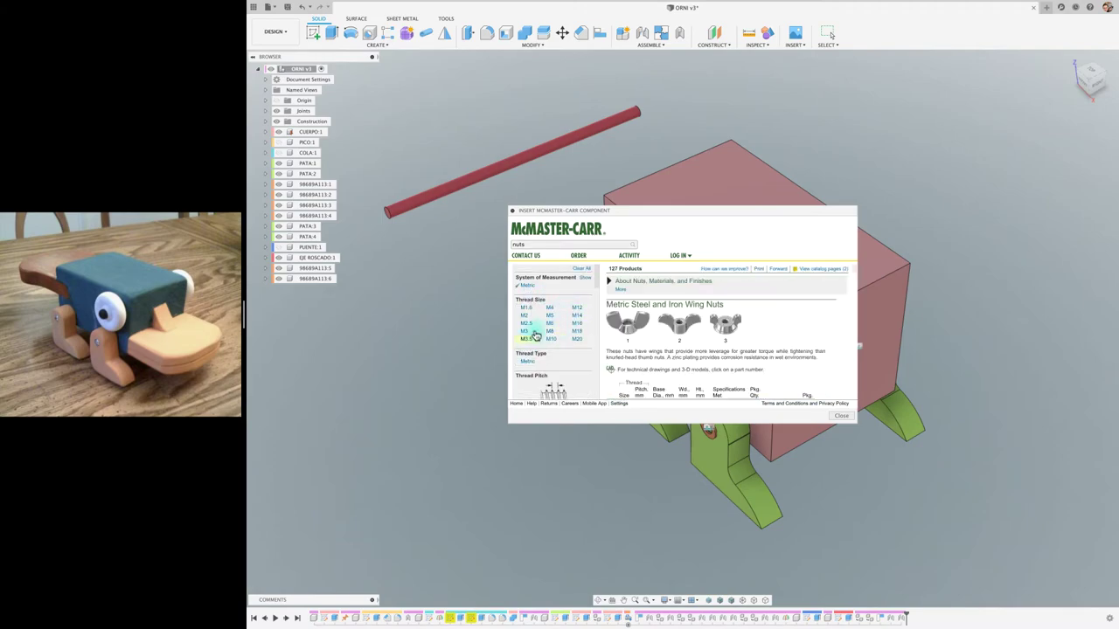
click(553, 308)
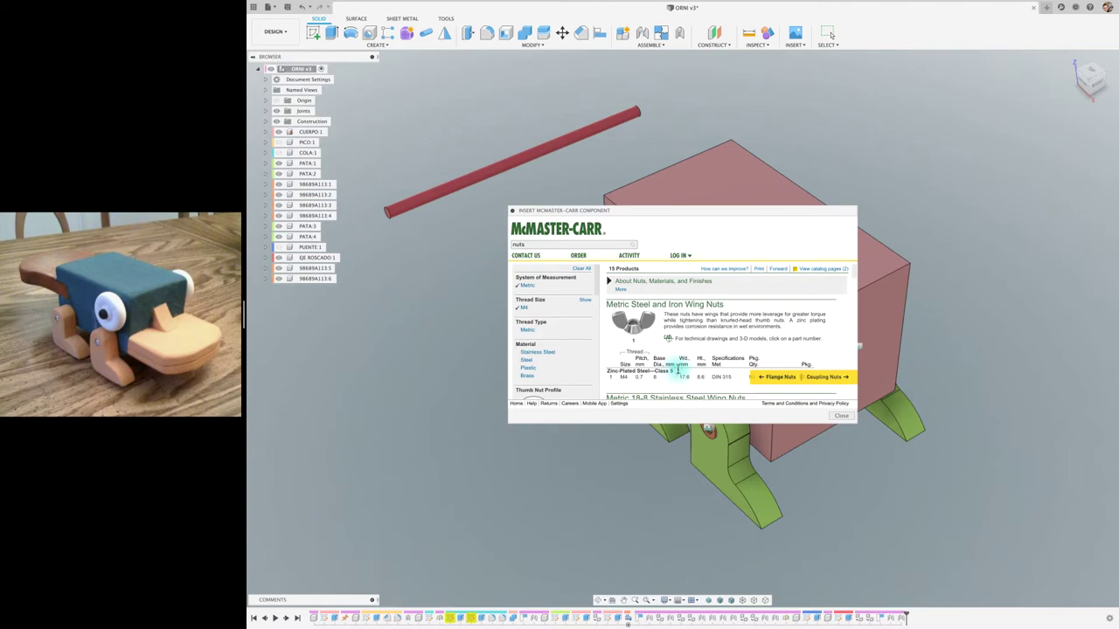
scroll(681, 352, down, 1)
click(657, 374)
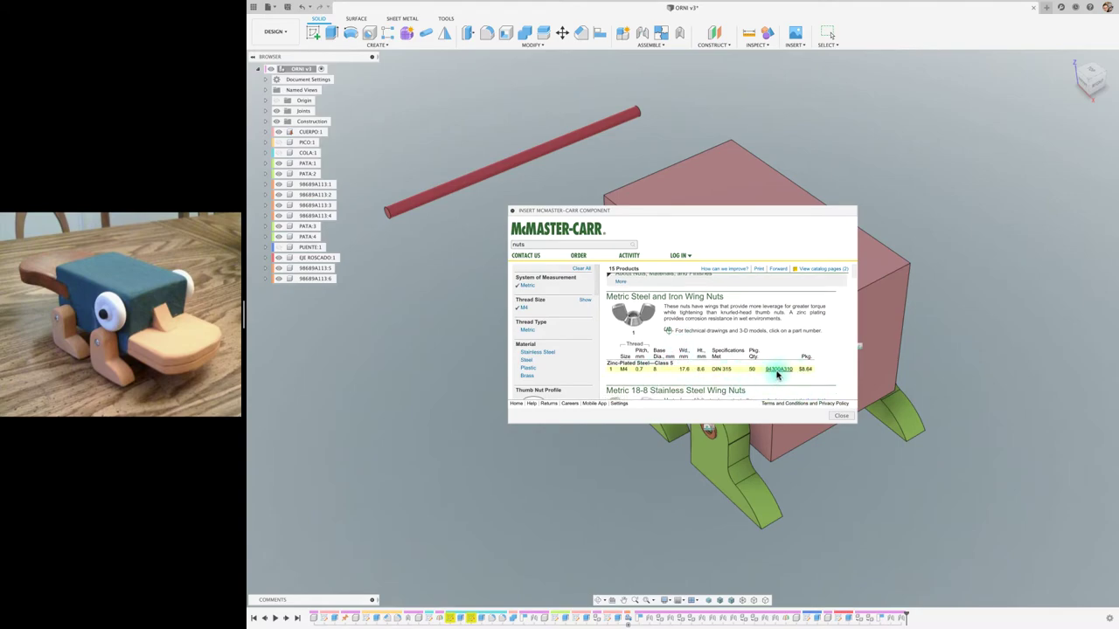
Open the product page of wing nut 94300A310 to get its 3-D STEP model
click(776, 370)
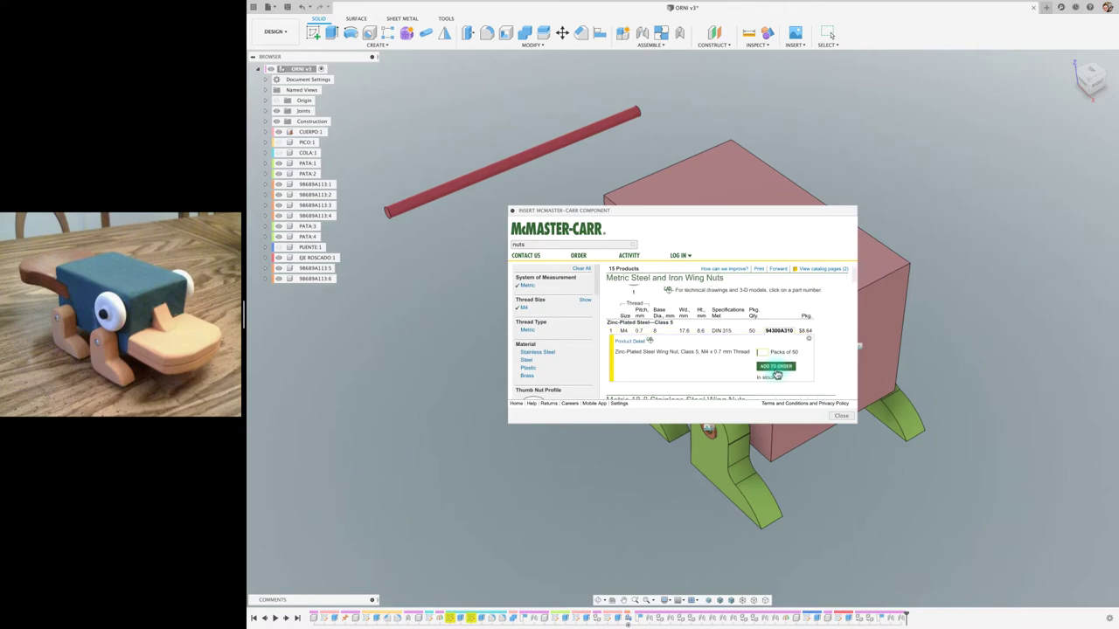
click(631, 342)
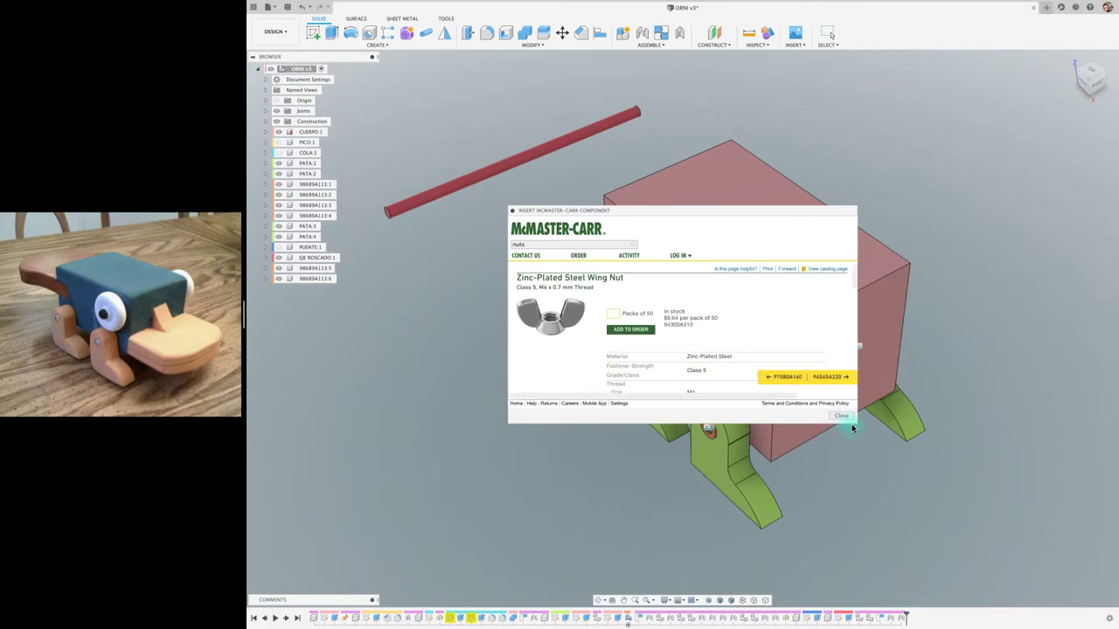
drag(854, 420, 1028, 542)
scroll(804, 441, down, 5)
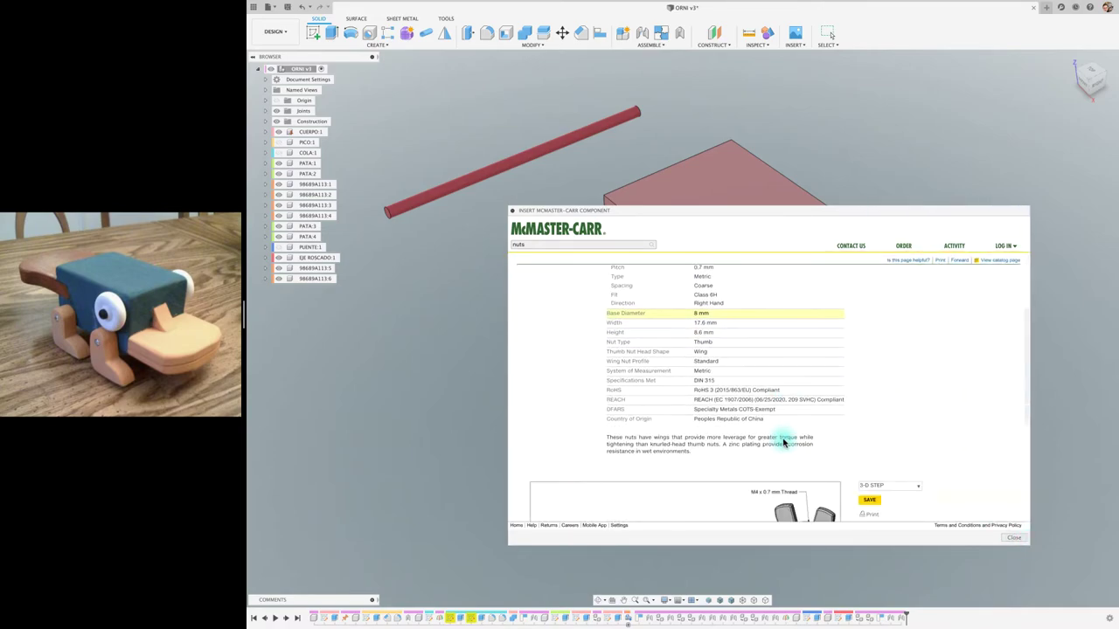
scroll(784, 442, down, 5)
scroll(783, 442, down, 1)
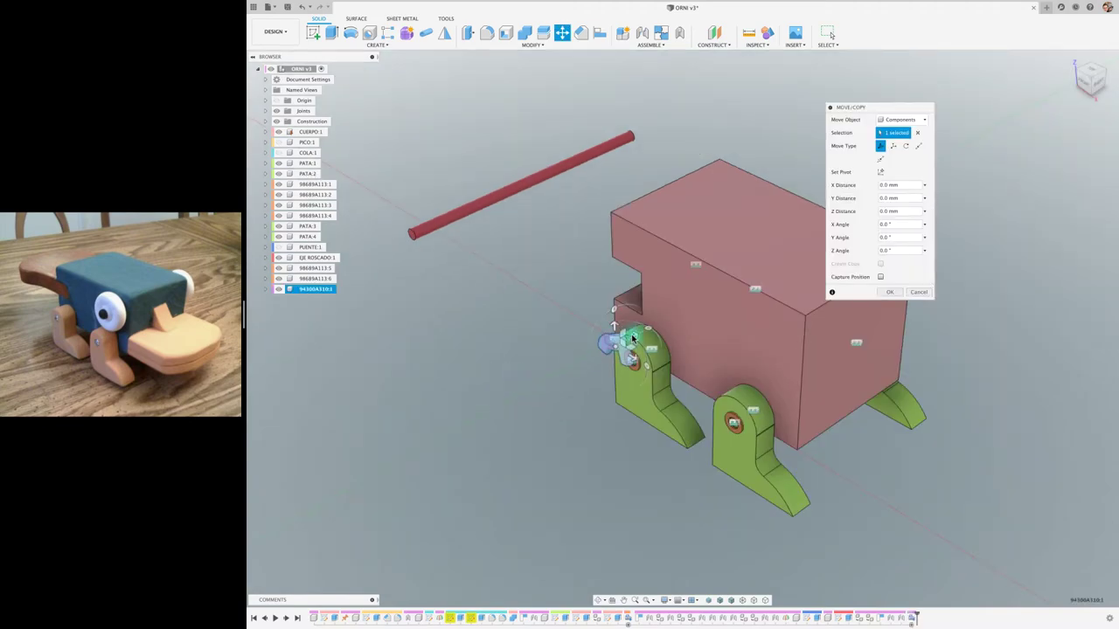
Rotate the inserted wing nut -90° about X and move it clear of the leg
mouse_move(611, 330)
mouse_down()
mouse_move(515, 387)
mouse_move(540, 389)
mouse_up()
scroll(490, 410, up, 2)
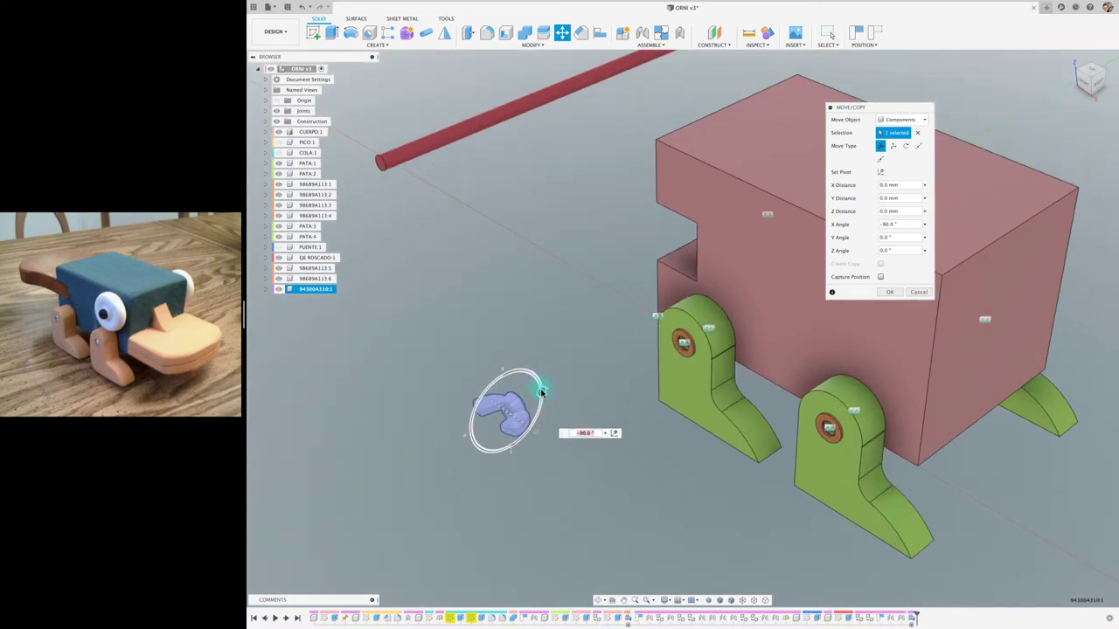
click(894, 298)
shift+middle_drag(522, 422, 592, 423)
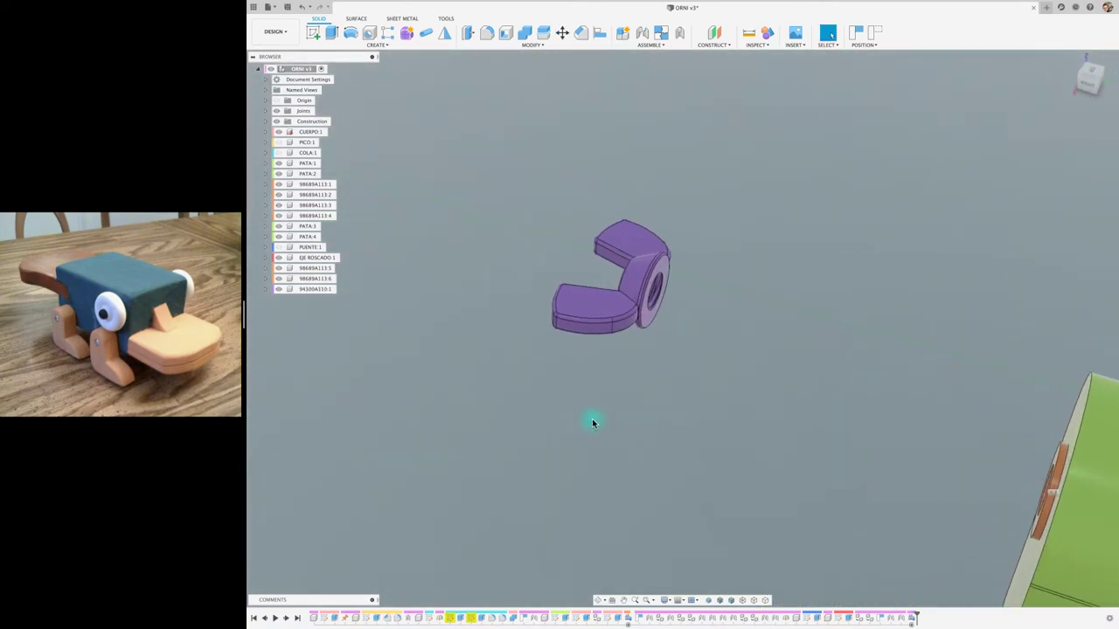
Joint wing nut 94300A310:1 onto washer 98689A113:5, twisted to about -52.6°
key(j)
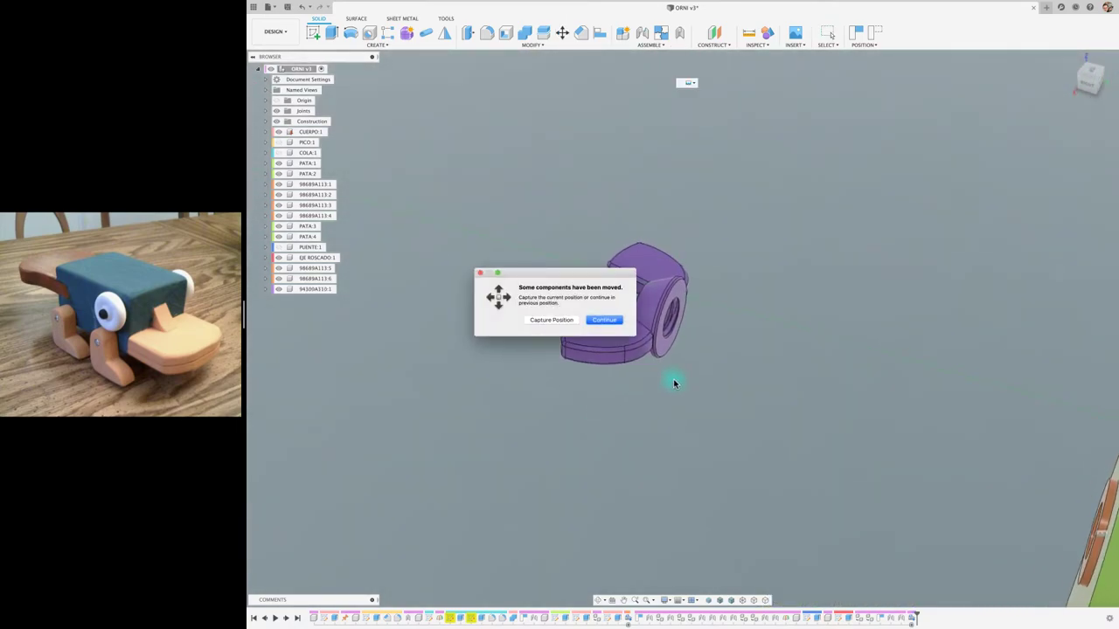
click(597, 320)
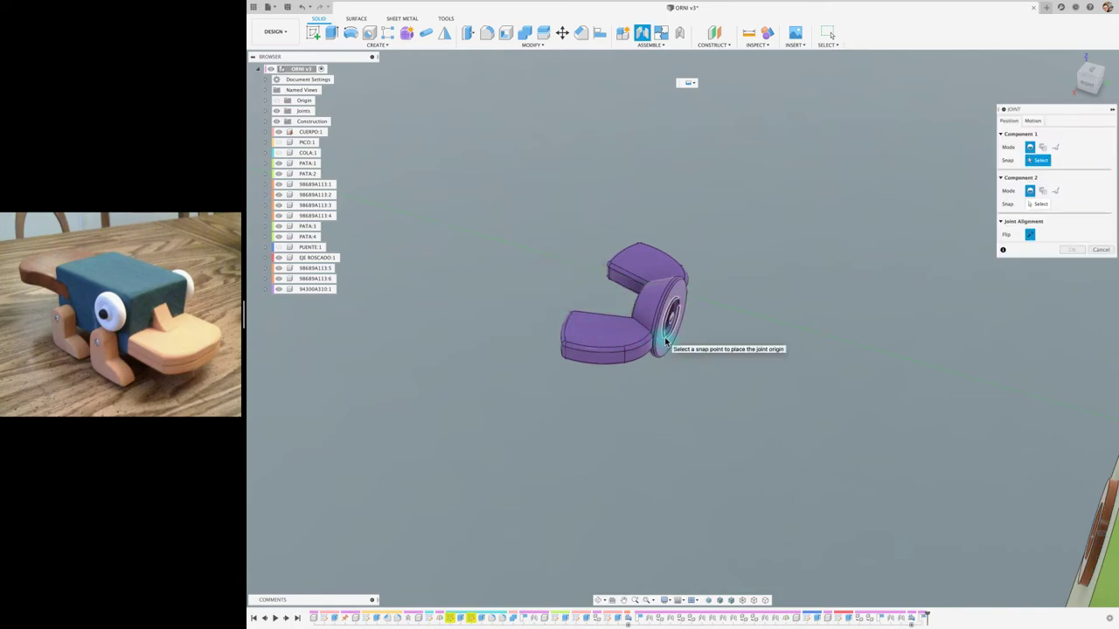
click(662, 348)
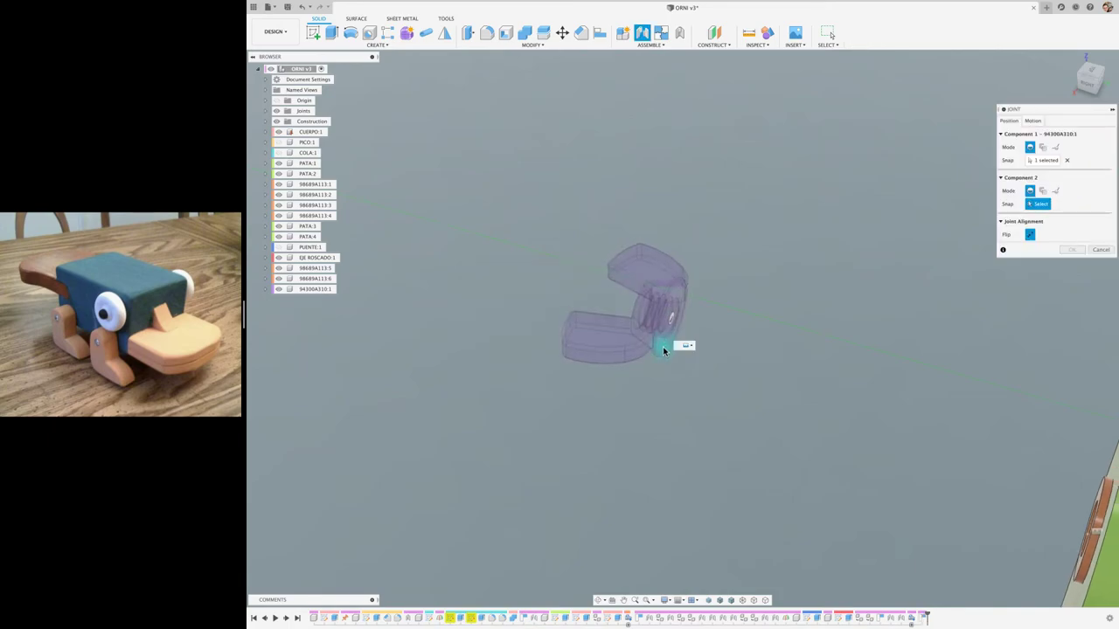
click(1103, 250)
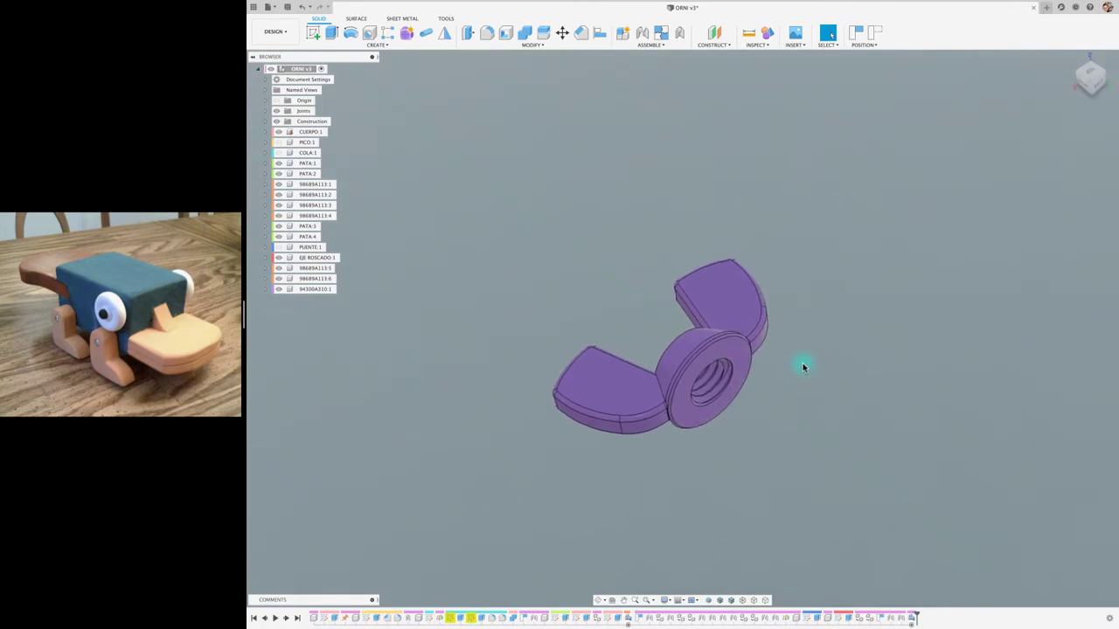
key(j)
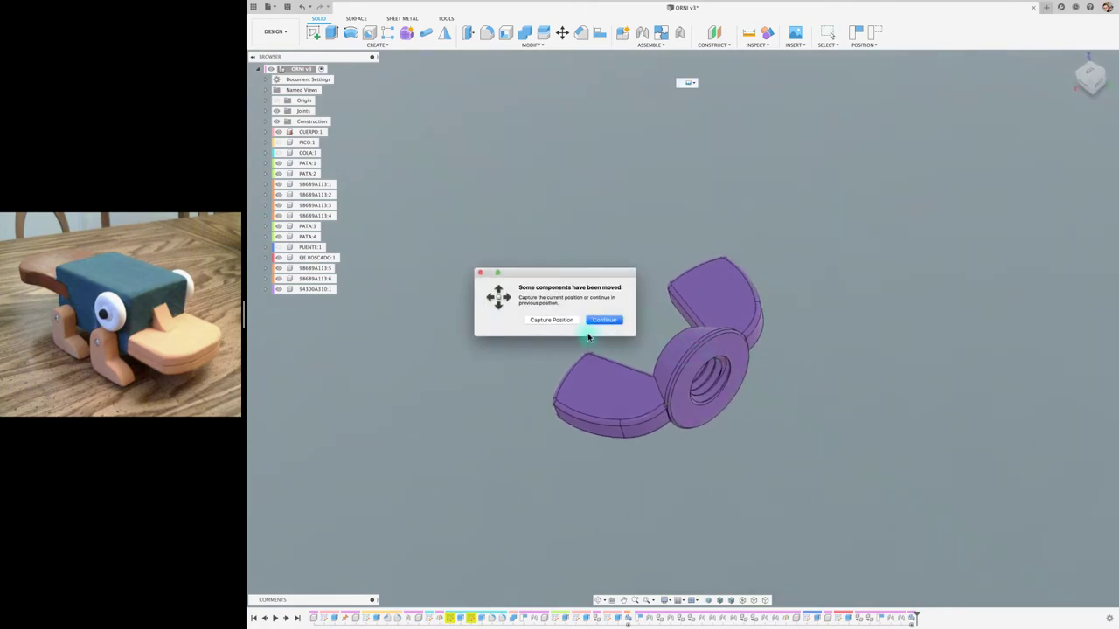
click(560, 326)
click(691, 354)
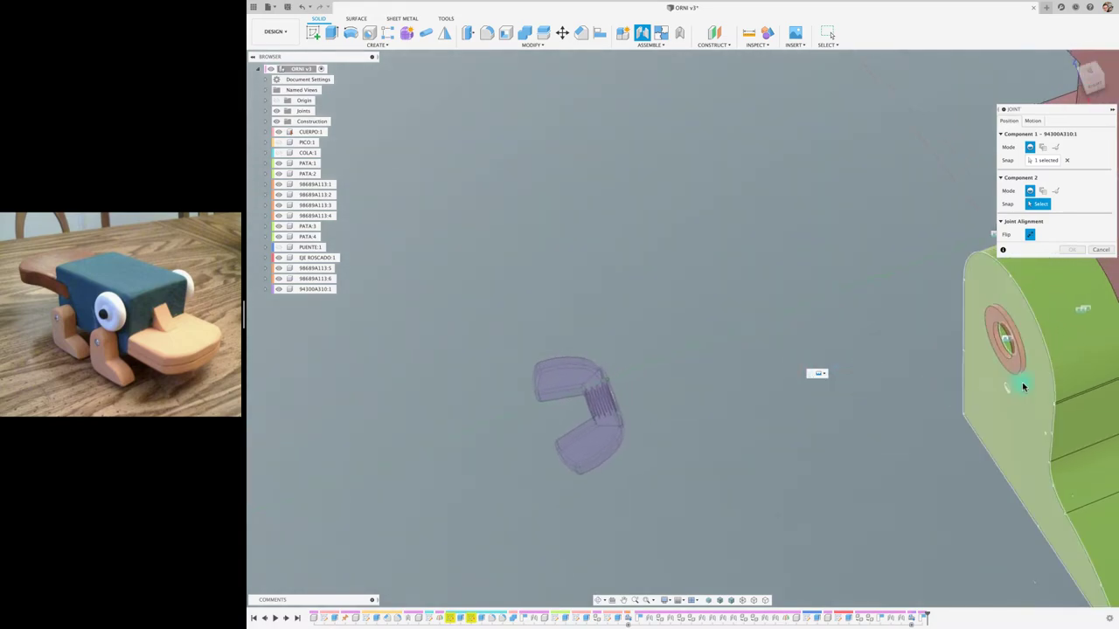
click(1006, 359)
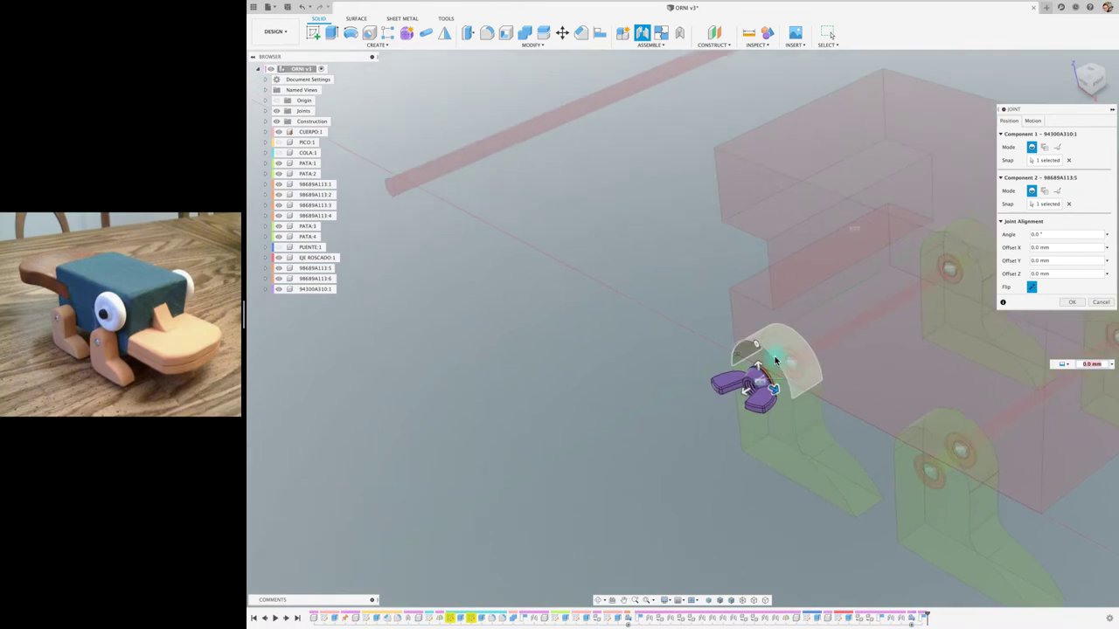
drag(757, 347, 783, 382)
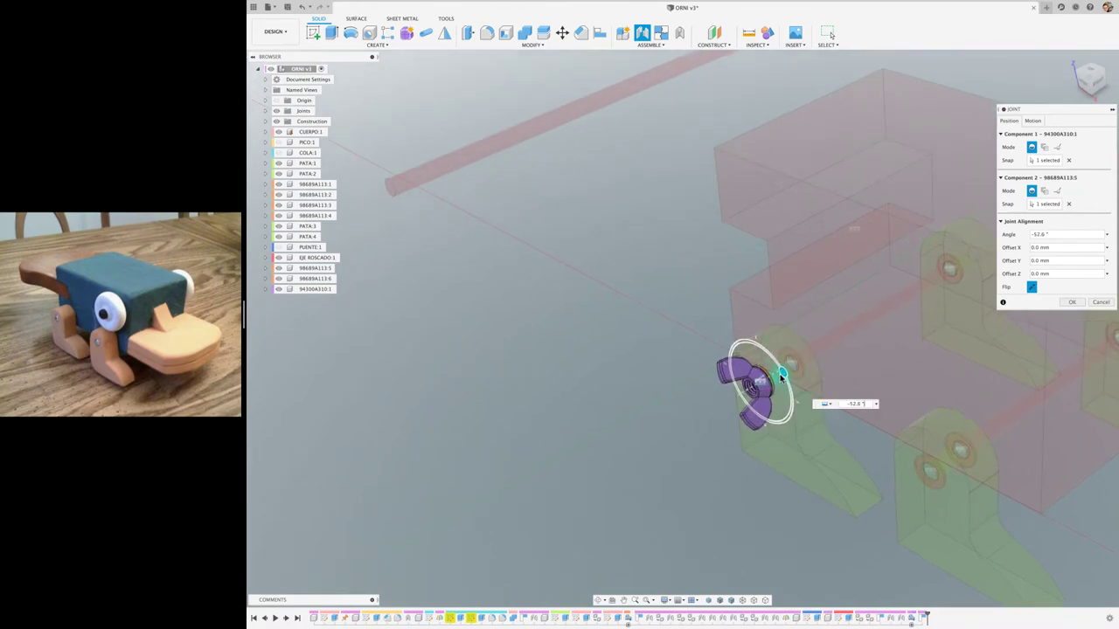
click(1070, 303)
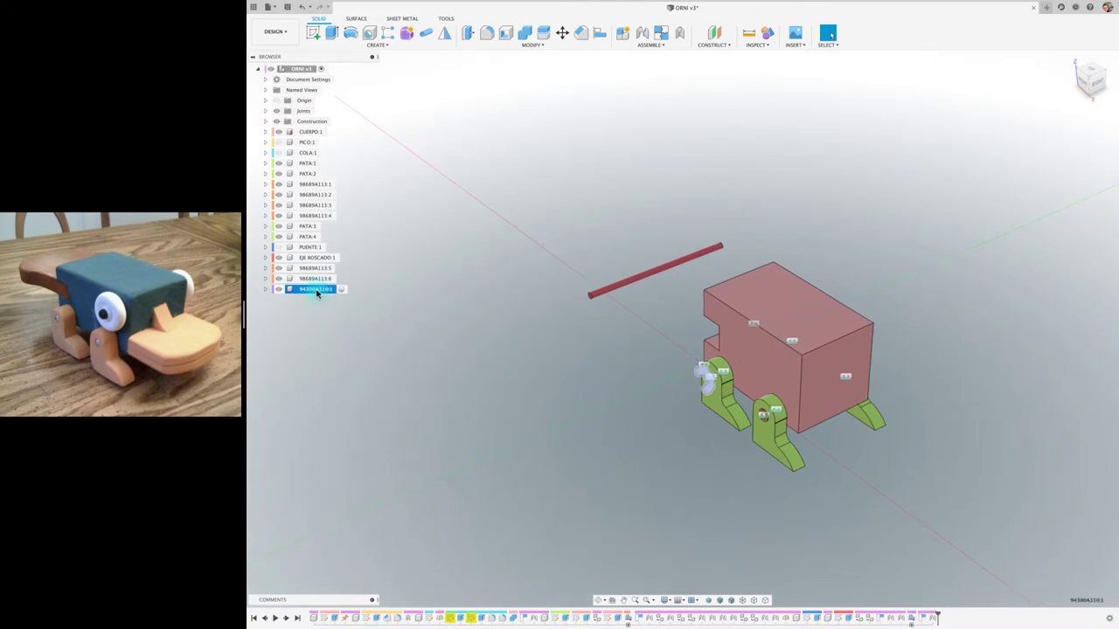
Paste a second wing nut copy, shifted 42.7 mm along X
key(ctrl+v)
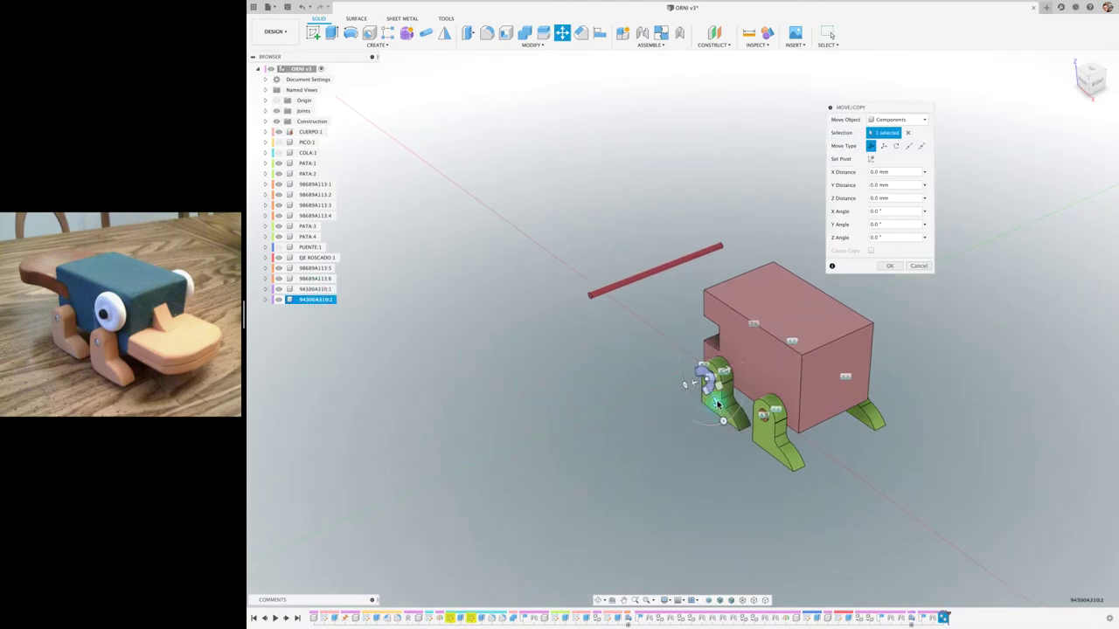
drag(717, 402, 694, 473)
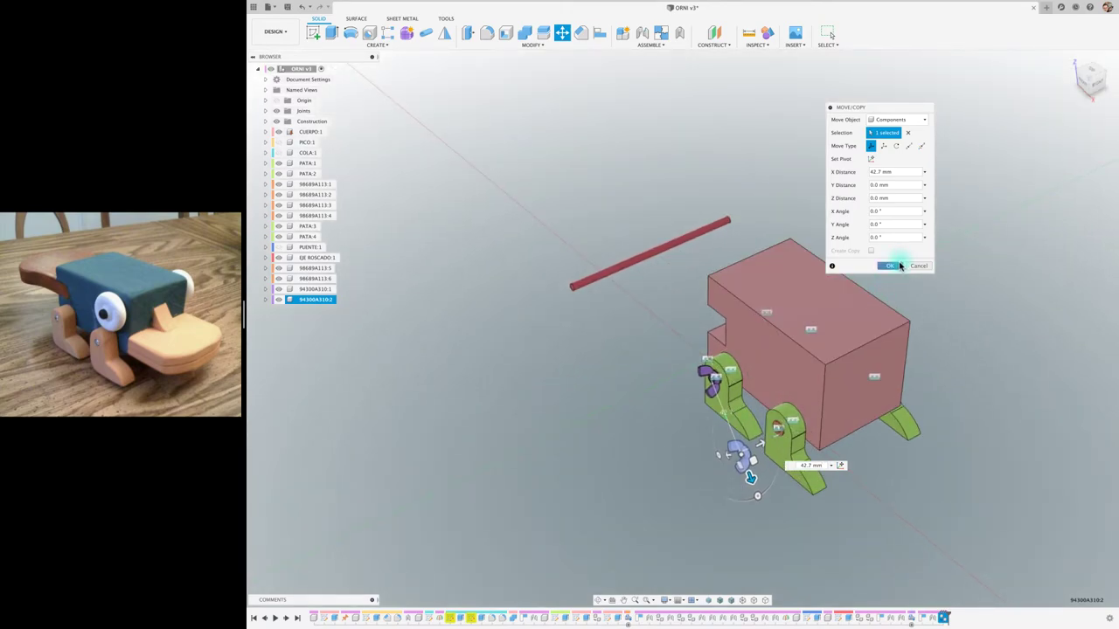
click(901, 266)
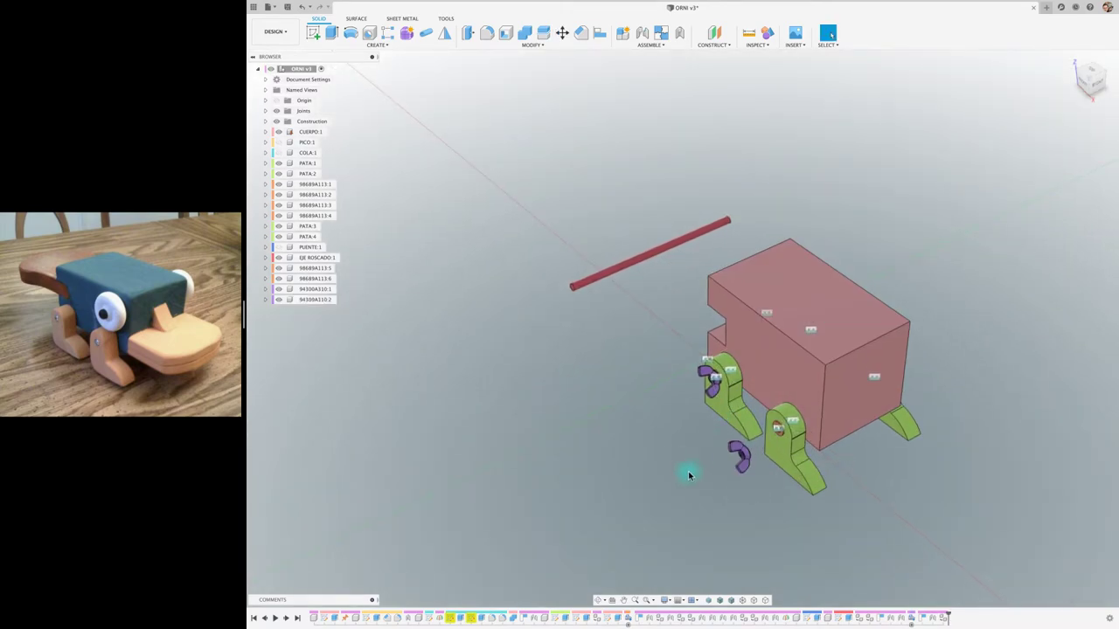
shift+middle_drag(687, 469, 687, 469)
scroll(688, 477, up, 3)
scroll(689, 476, up, 3)
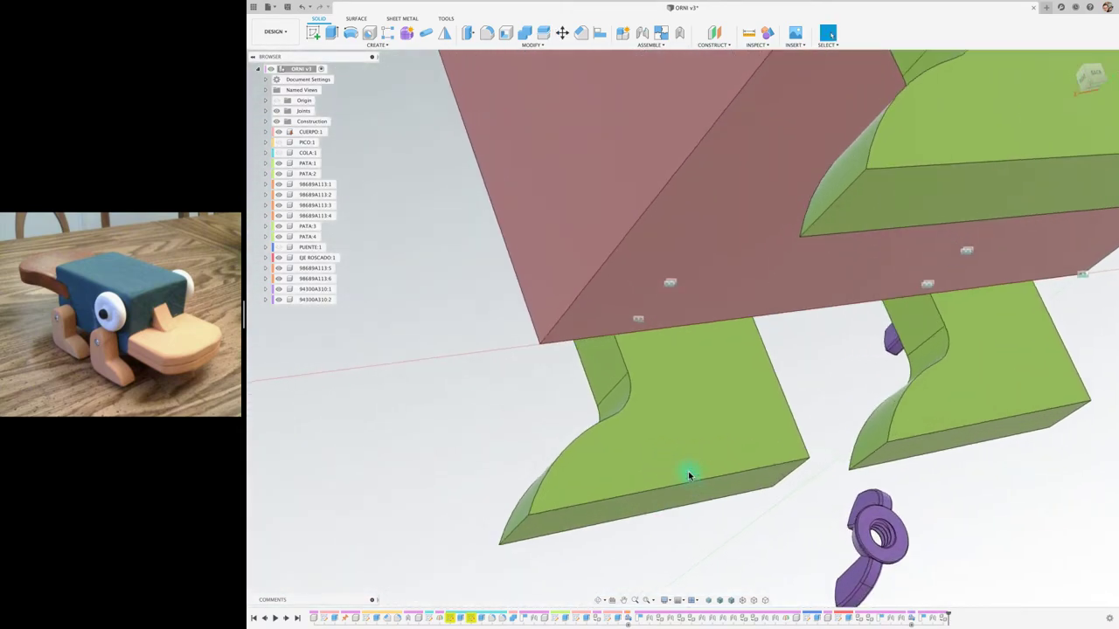
Joint wing nut 94300A310:2 onto washer 98689A113:6, turned to -135°
key(j)
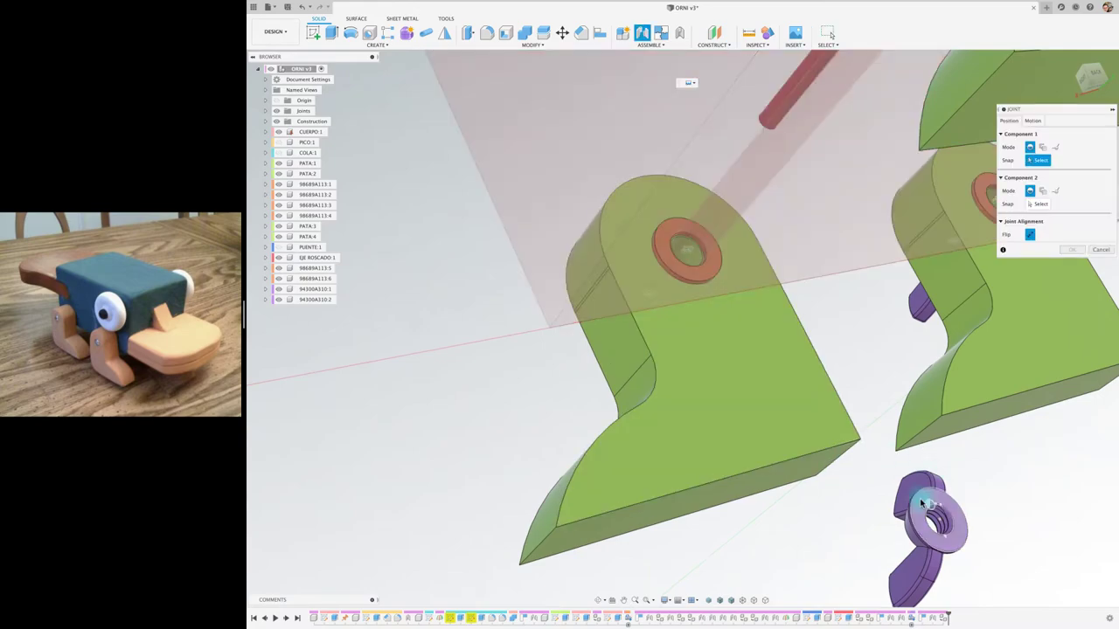
click(934, 520)
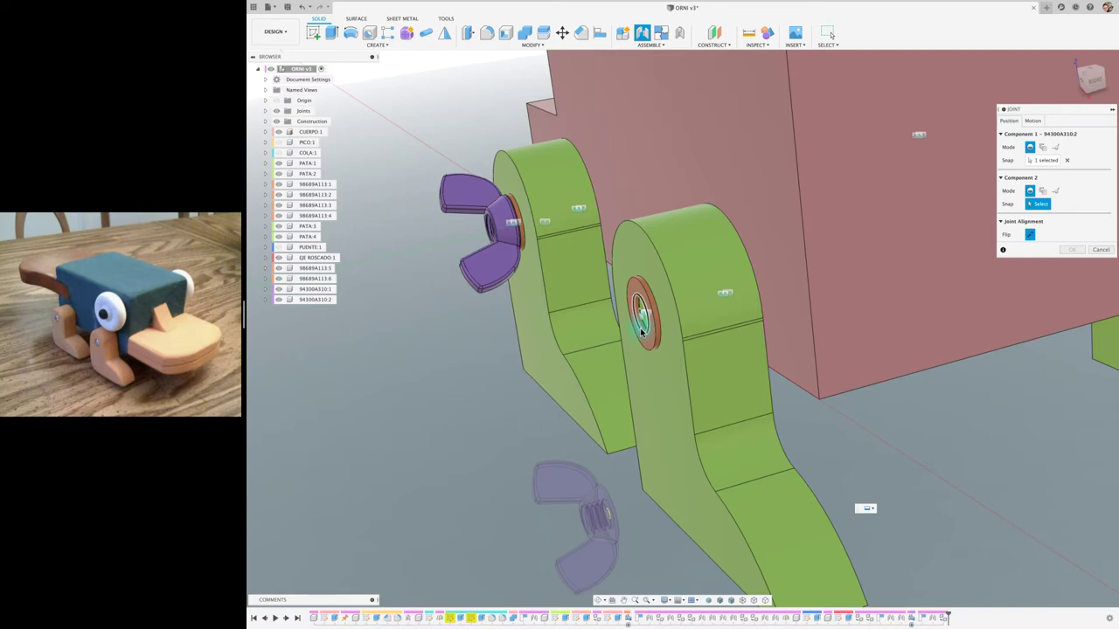
click(641, 331)
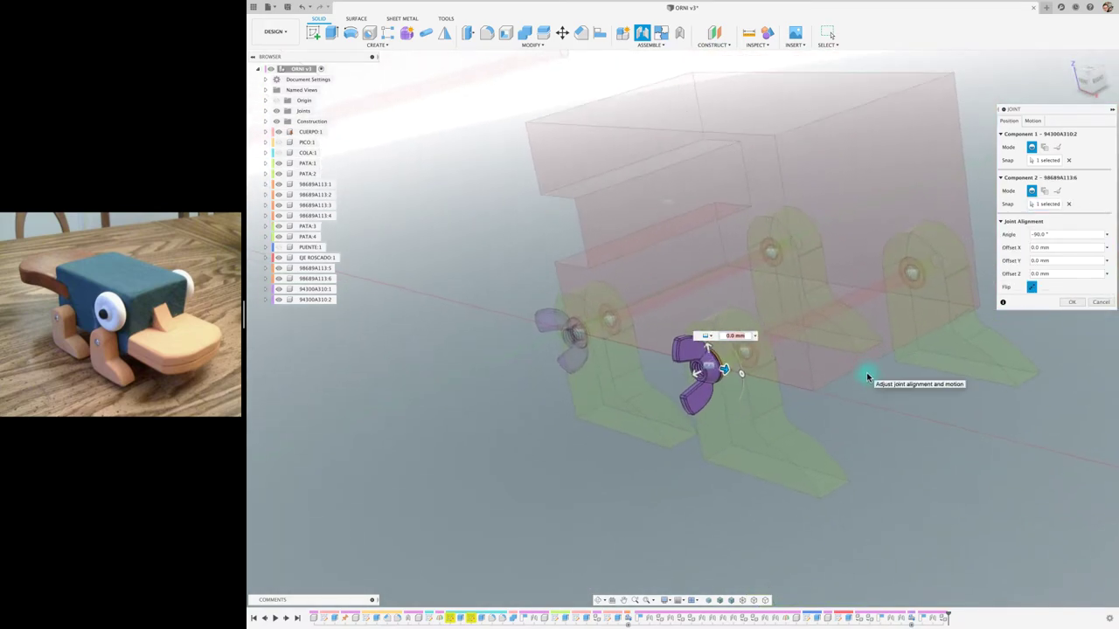
mouse_move(760, 401)
mouse_down()
mouse_move(750, 426)
mouse_move(762, 414)
mouse_up()
click(1073, 303)
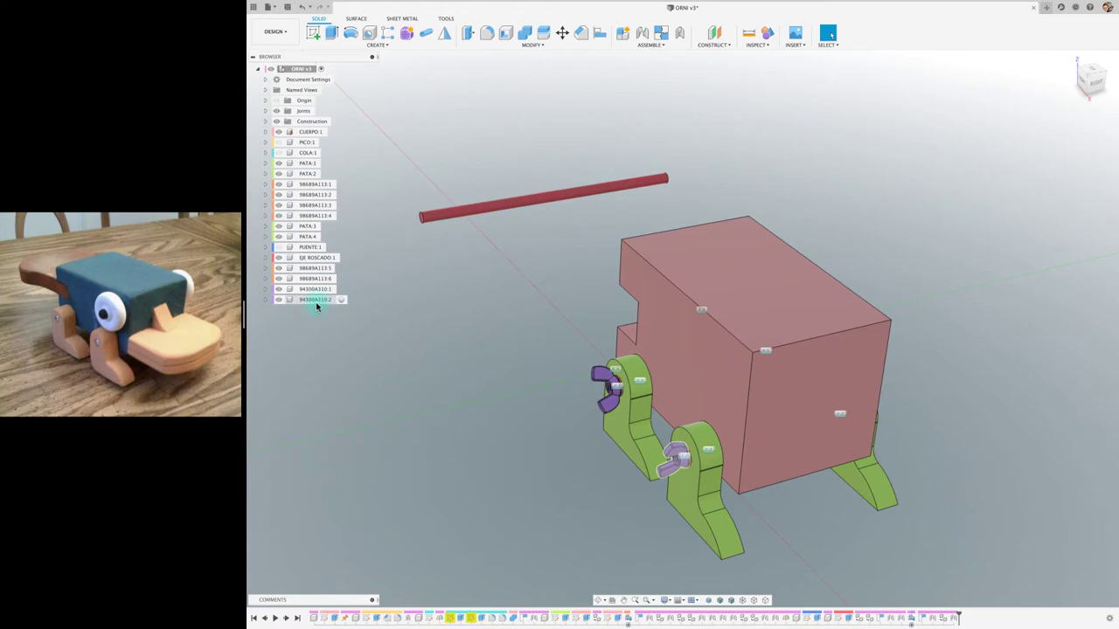
click(316, 300)
Copy both wing nuts and place the copies 141 mm across, past the body's far side
shift+click(317, 289)
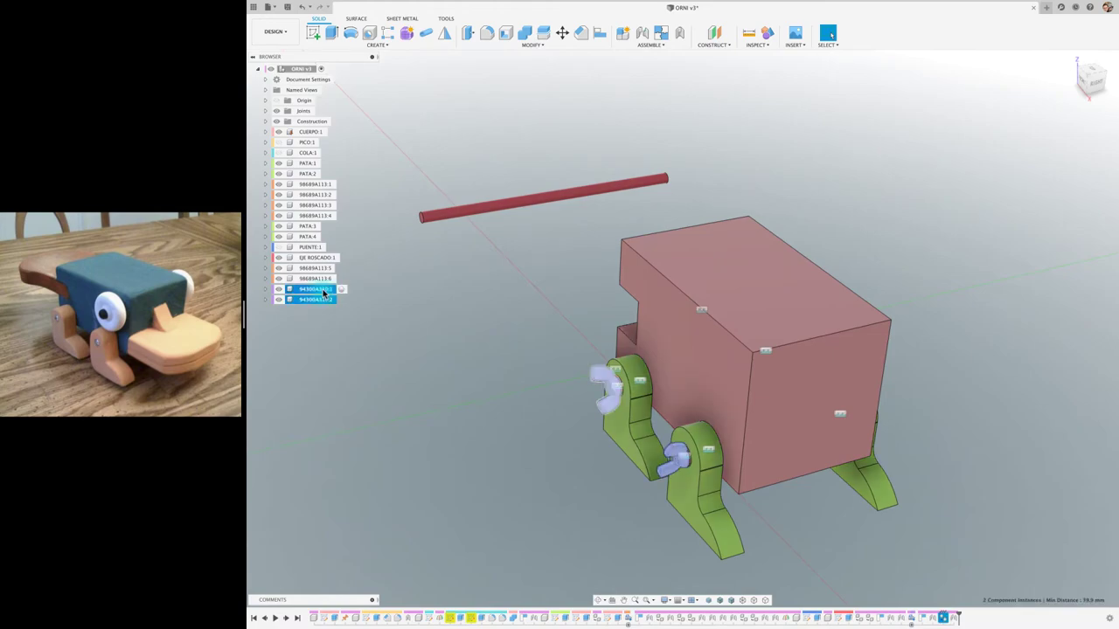
key(ctrl+c)
key(ctrl+v)
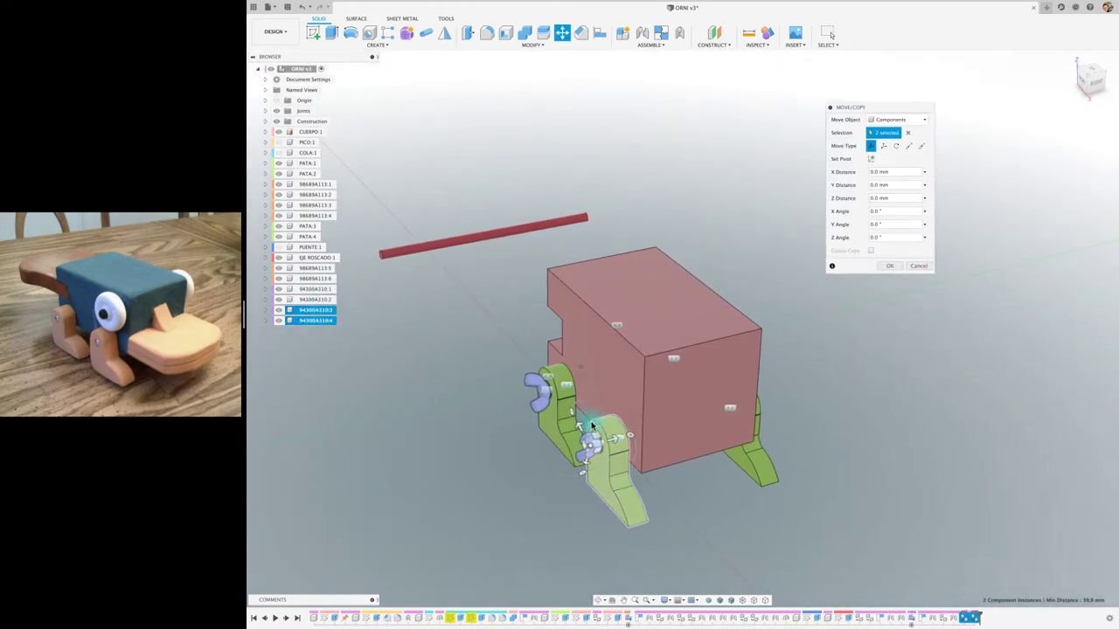
drag(610, 446, 861, 393)
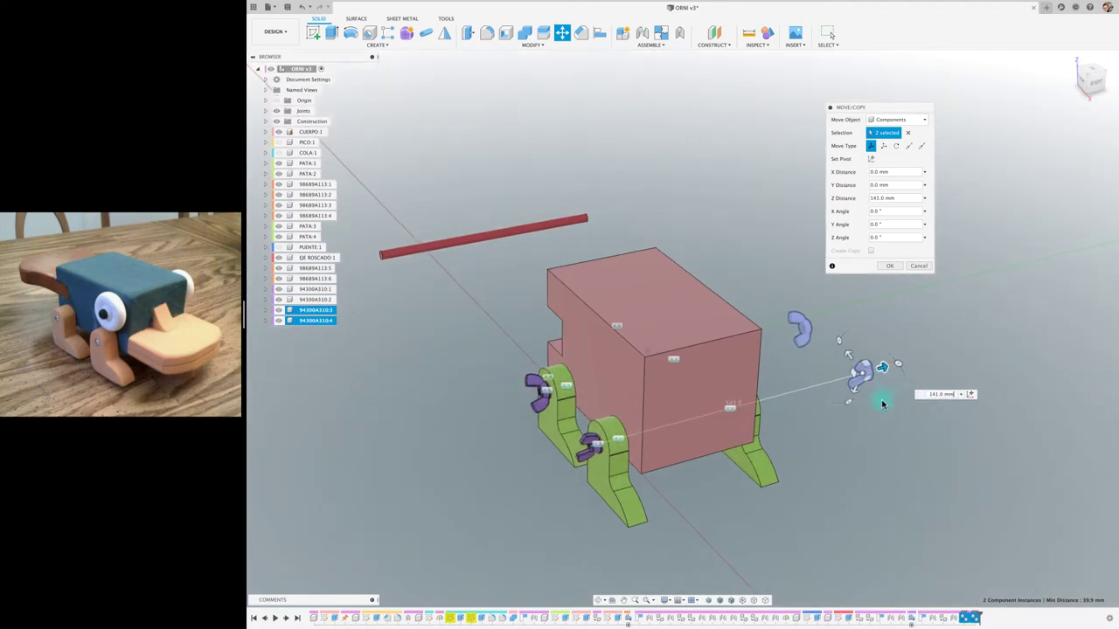
click(885, 272)
scroll(862, 380, down, 5)
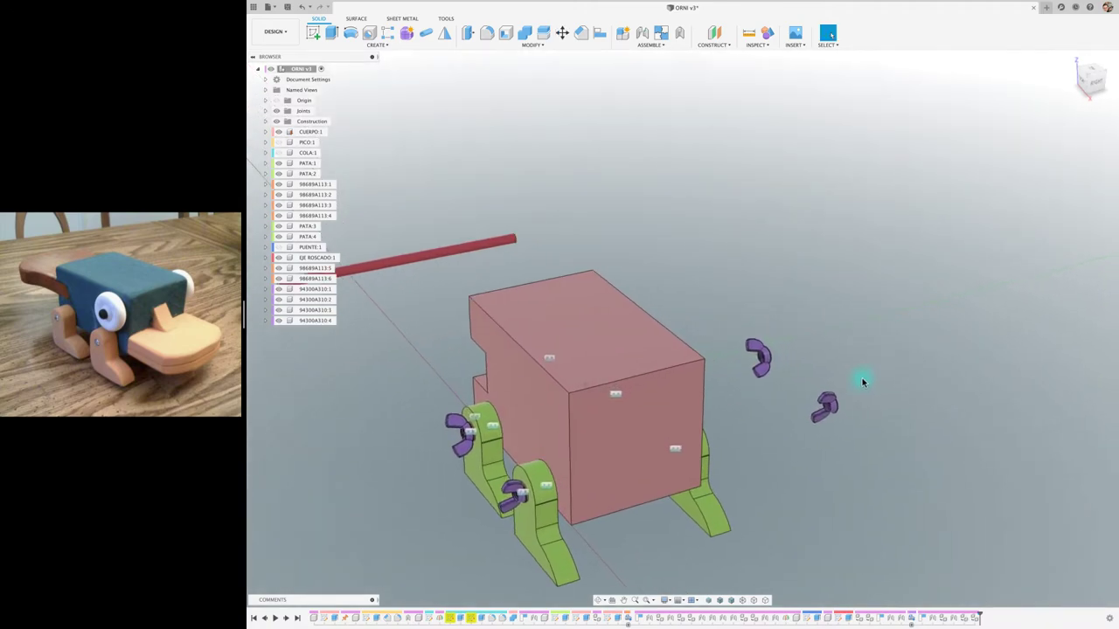
drag(830, 426, 804, 426)
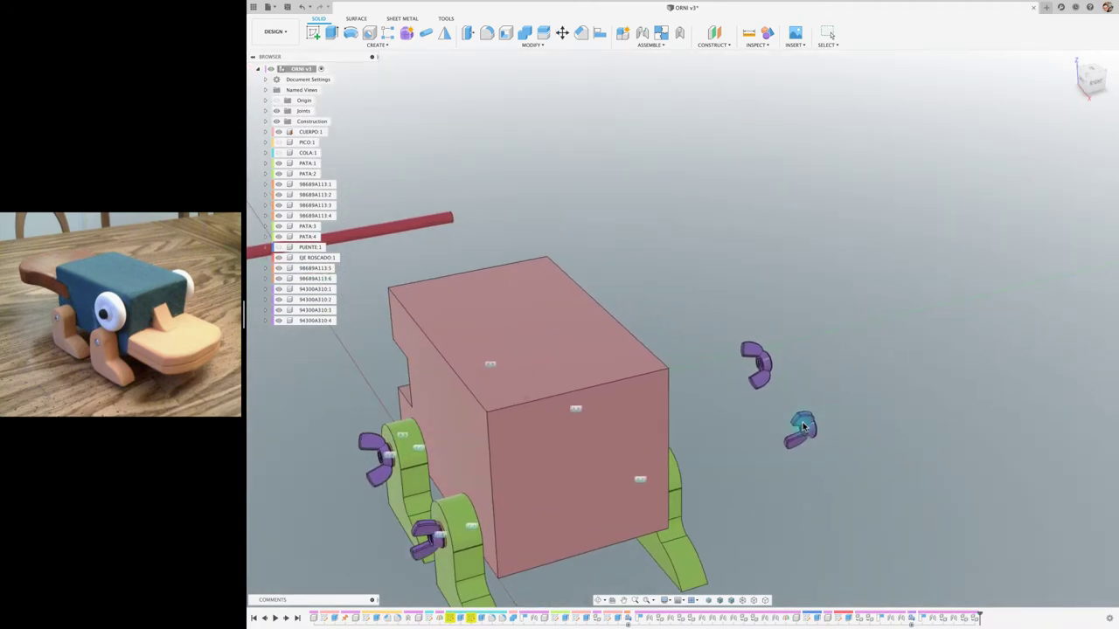
Rotate wing nut 94300A310:4 by 180° about its X axis
click(291, 322)
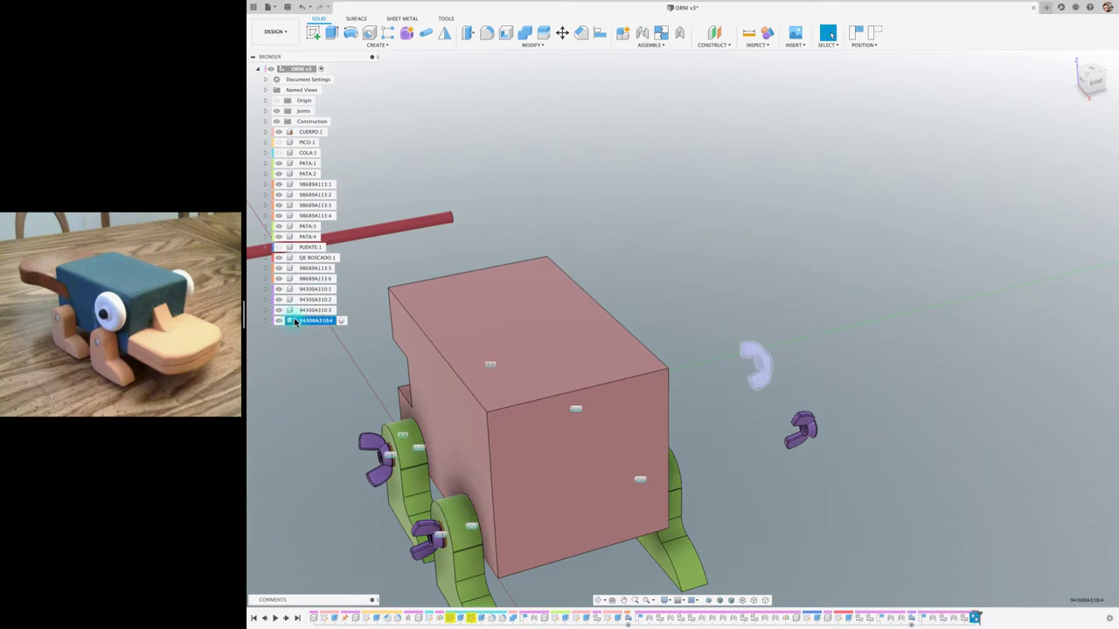
key(m)
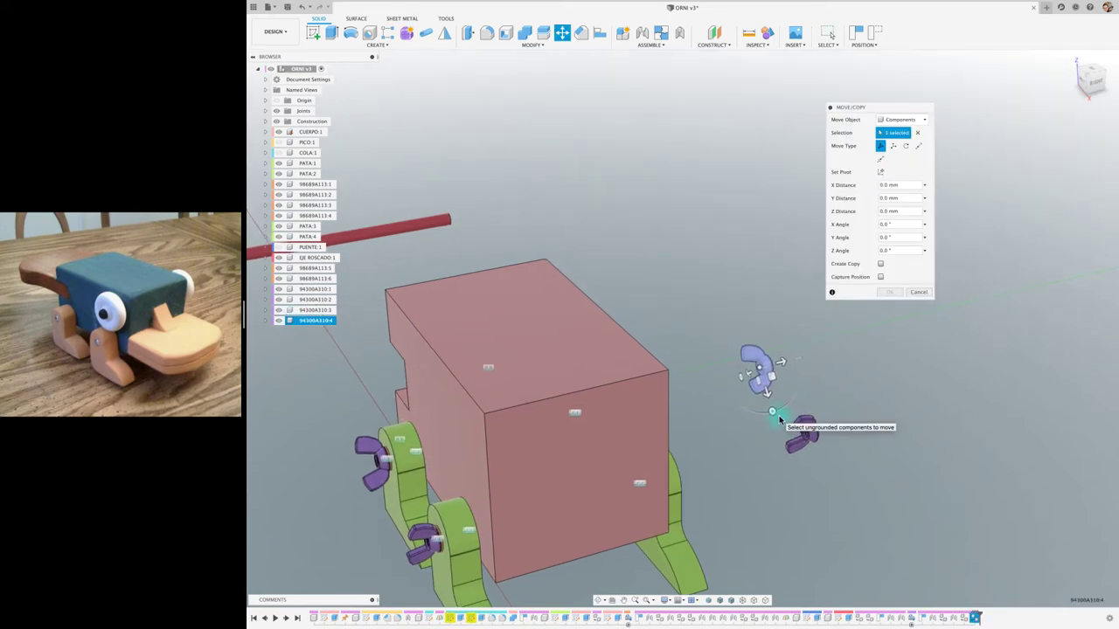
shift+middle_drag(781, 421, 825, 429)
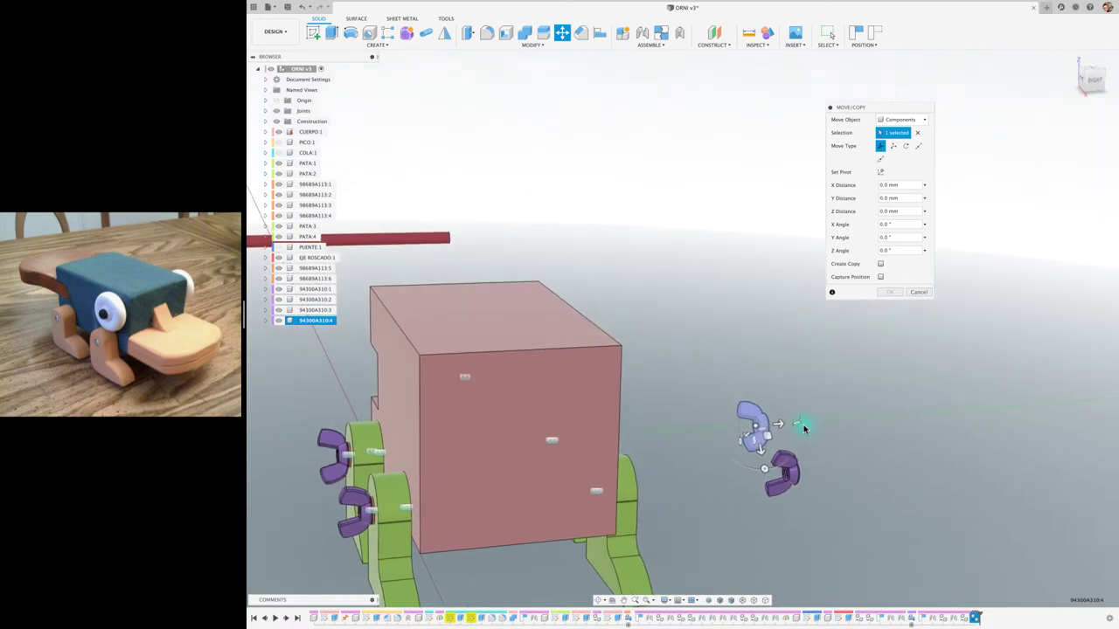
drag(801, 424, 746, 397)
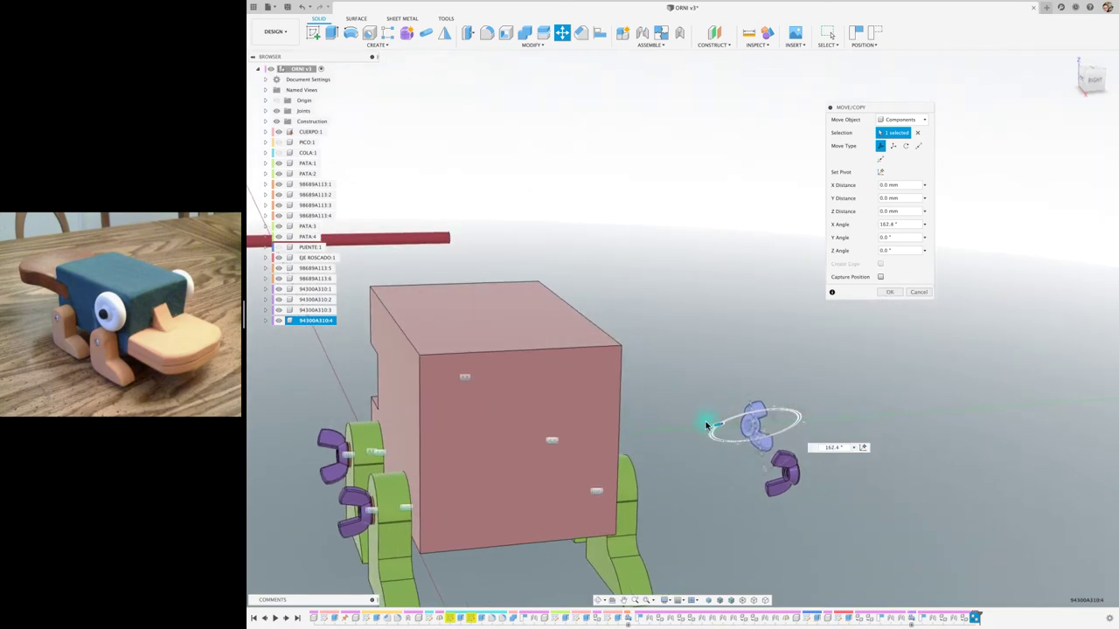
click(889, 292)
scroll(733, 457, up, 5)
scroll(740, 453, up, 2)
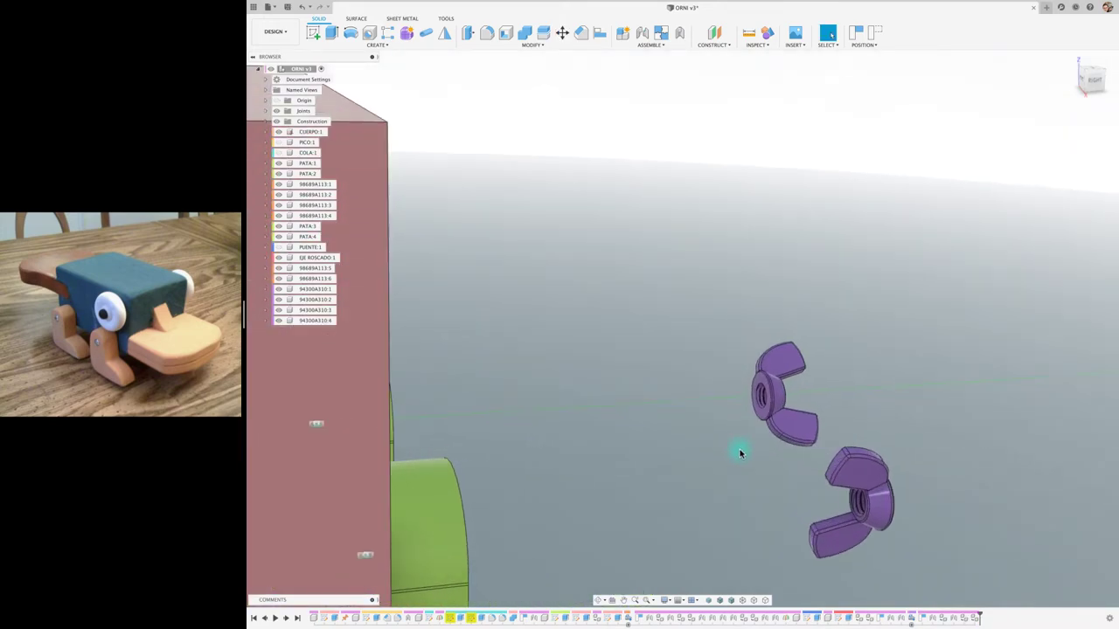
Start a joint on the copied wing nut, then cancel it unfinished
click(565, 320)
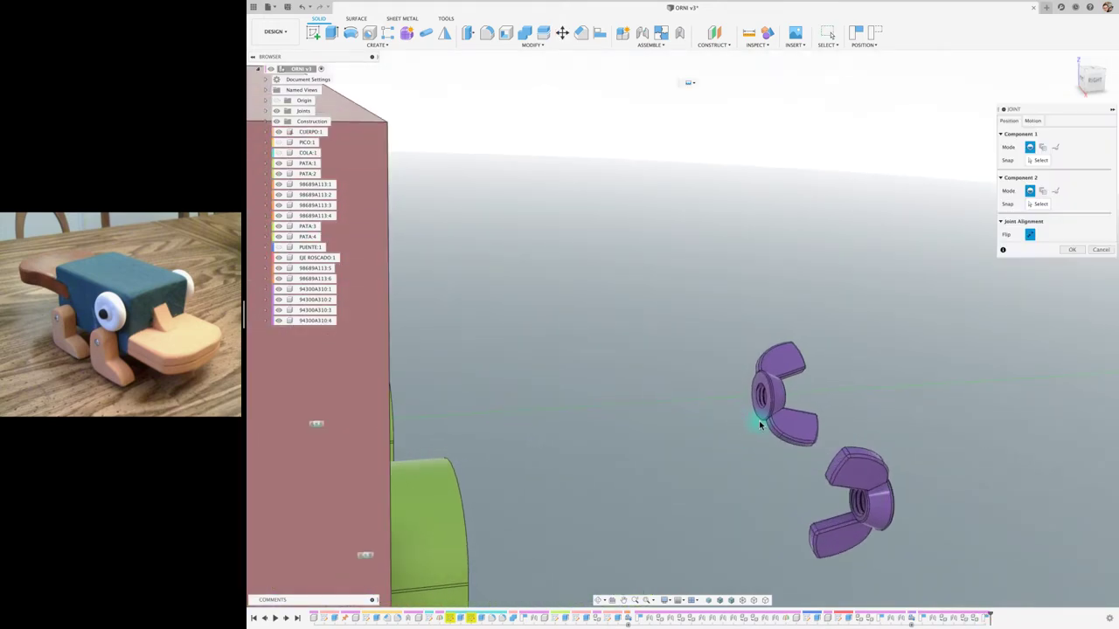
scroll(760, 420, up, 2)
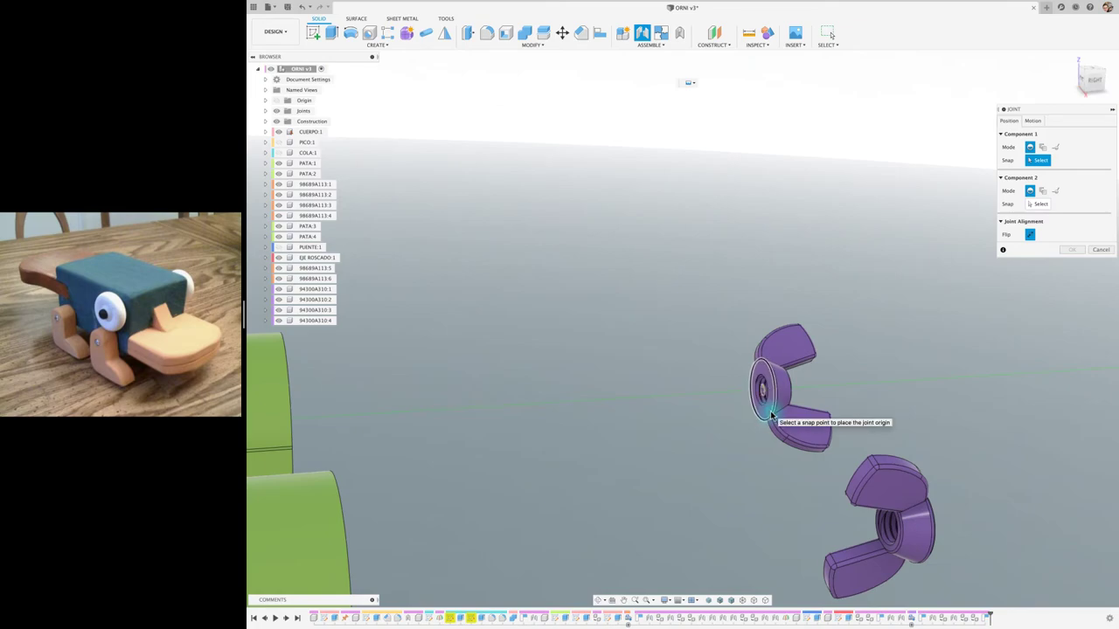
click(769, 418)
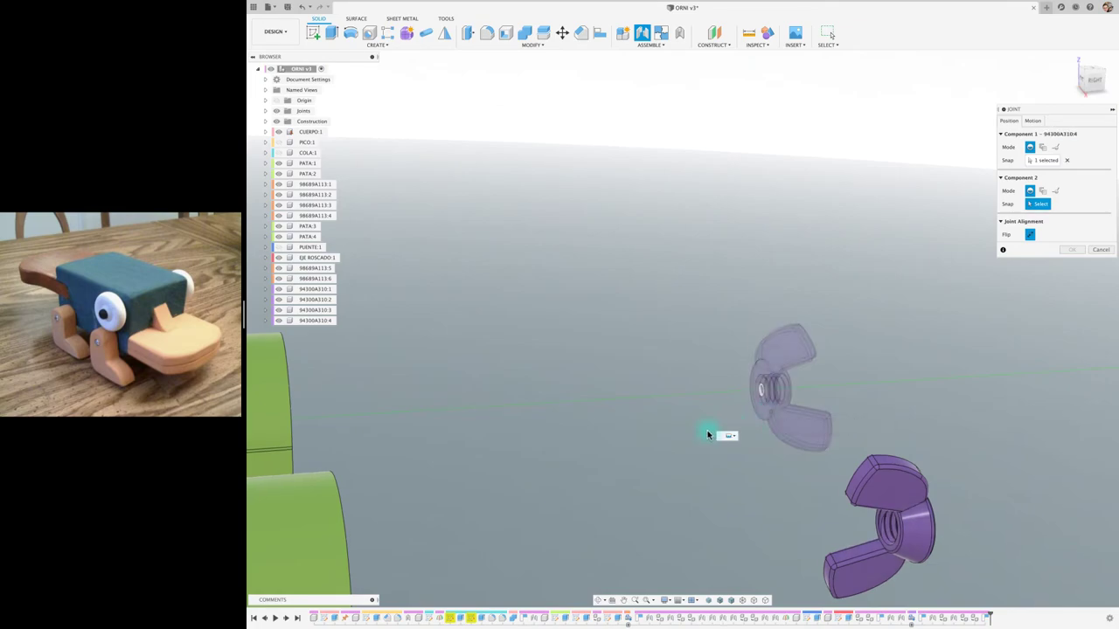
mouse_move(707, 429)
shift+middle_down()
mouse_move(545, 391)
mouse_move(590, 400)
mouse_move(724, 367)
mouse_move(493, 380)
mouse_move(425, 336)
shift+middle_up()
click(1102, 252)
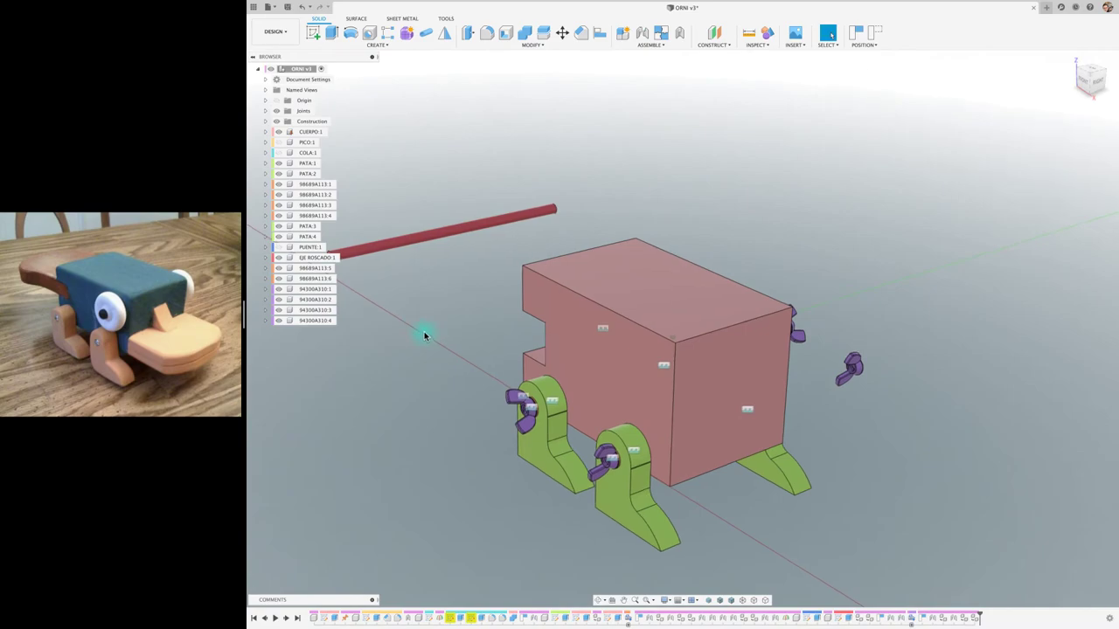
Copy the washers and move the copies past the body's far side
click(319, 279)
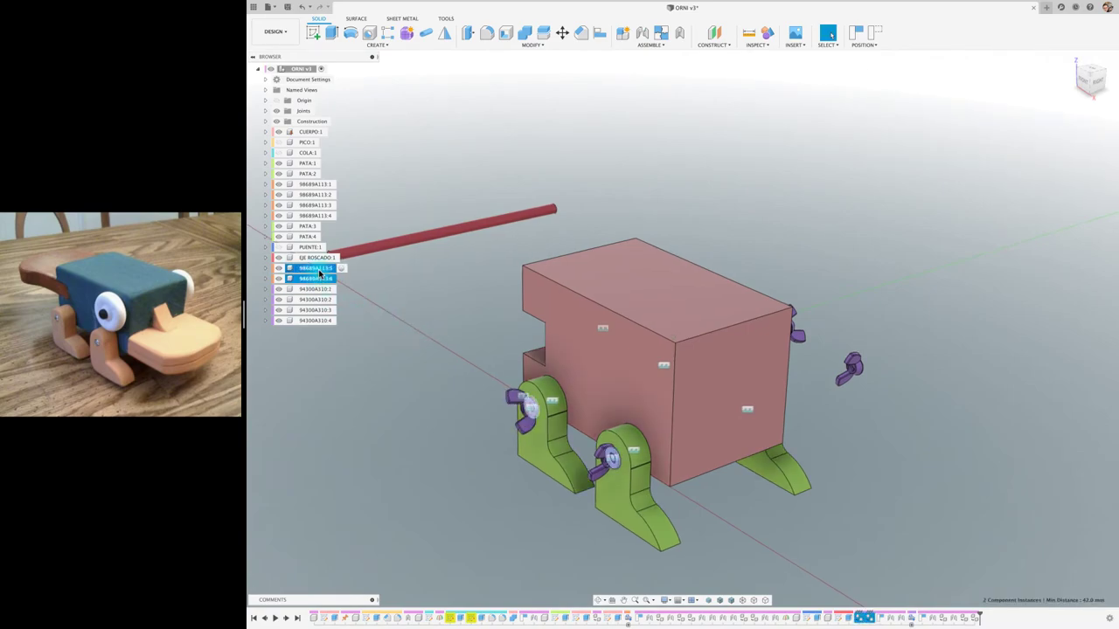
key(ctrl+c)
key(ctrl+v)
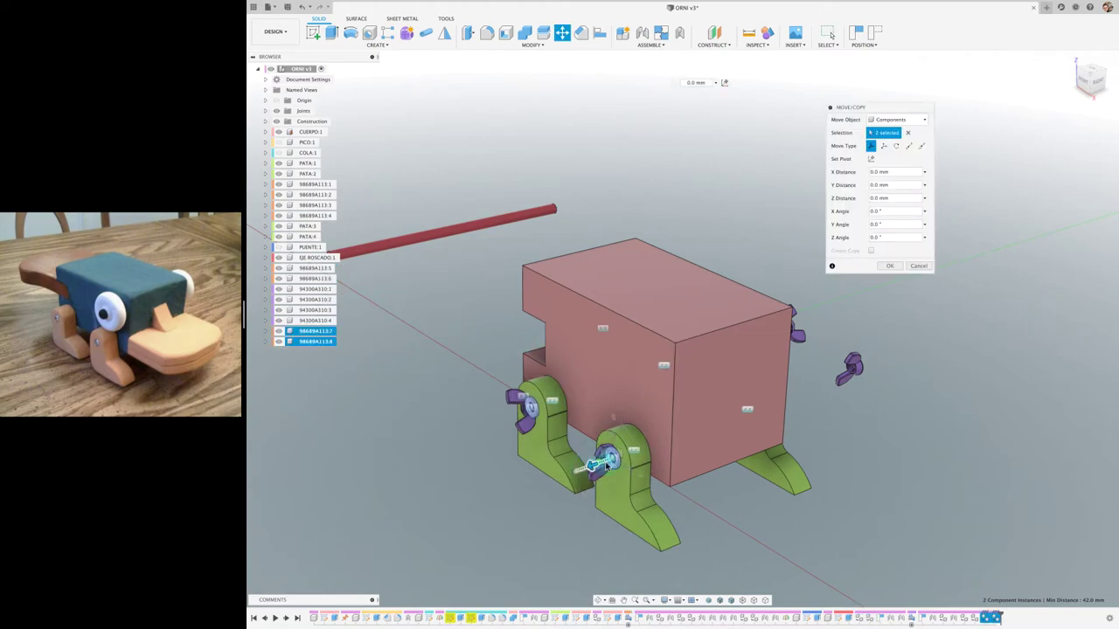
drag(606, 466, 893, 301)
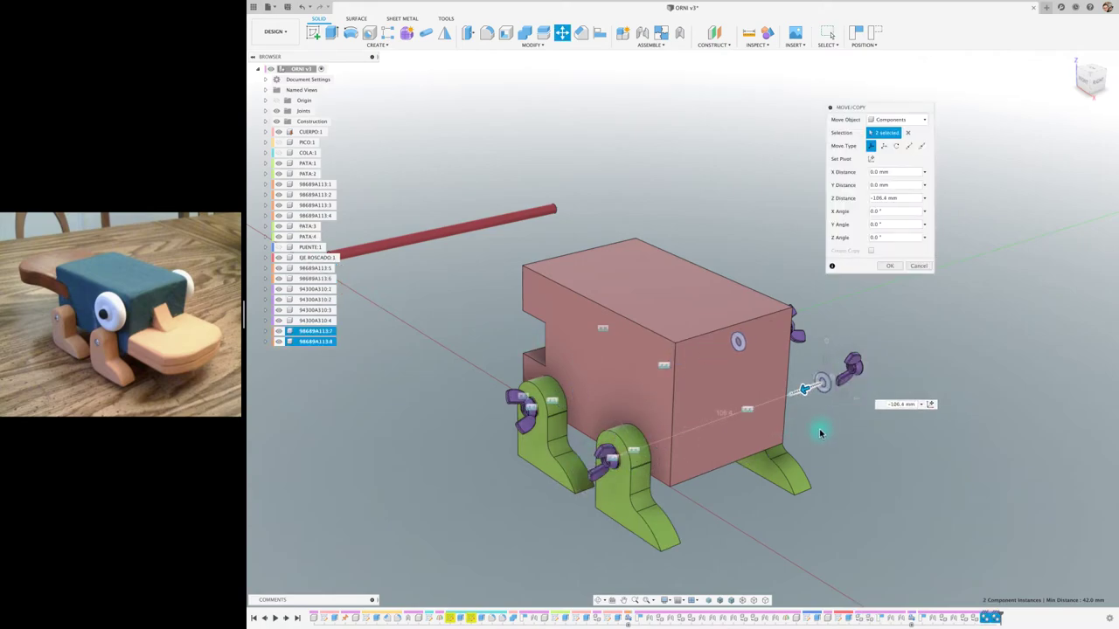
click(894, 265)
scroll(808, 435, up, 5)
scroll(808, 435, up, 3)
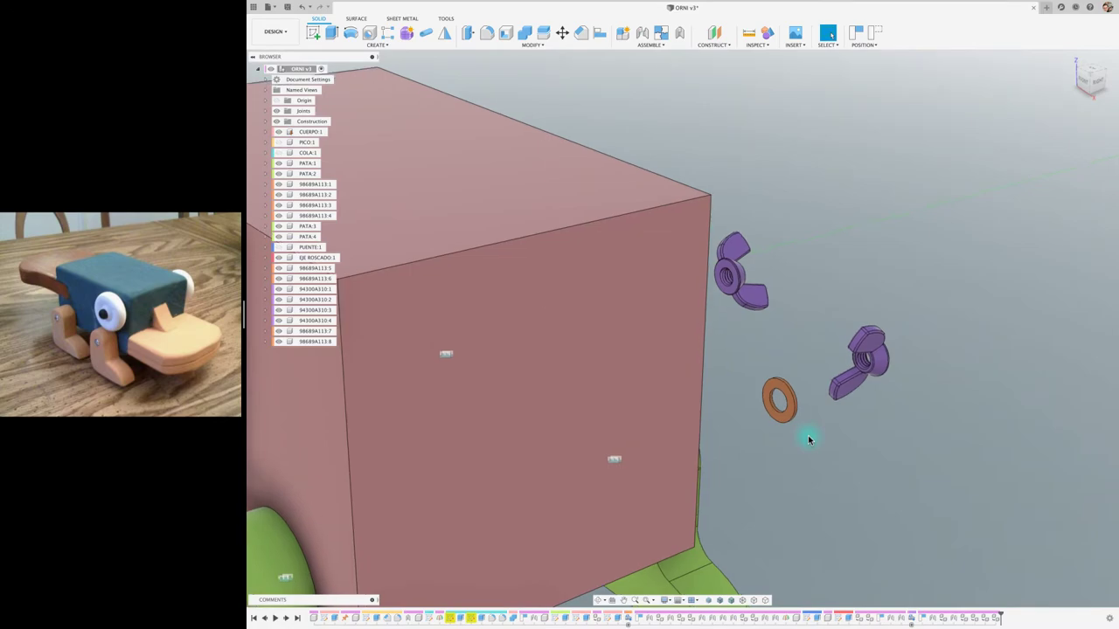
Joint one copied washer into the PATA:3 rear leg hole
key(j)
click(569, 320)
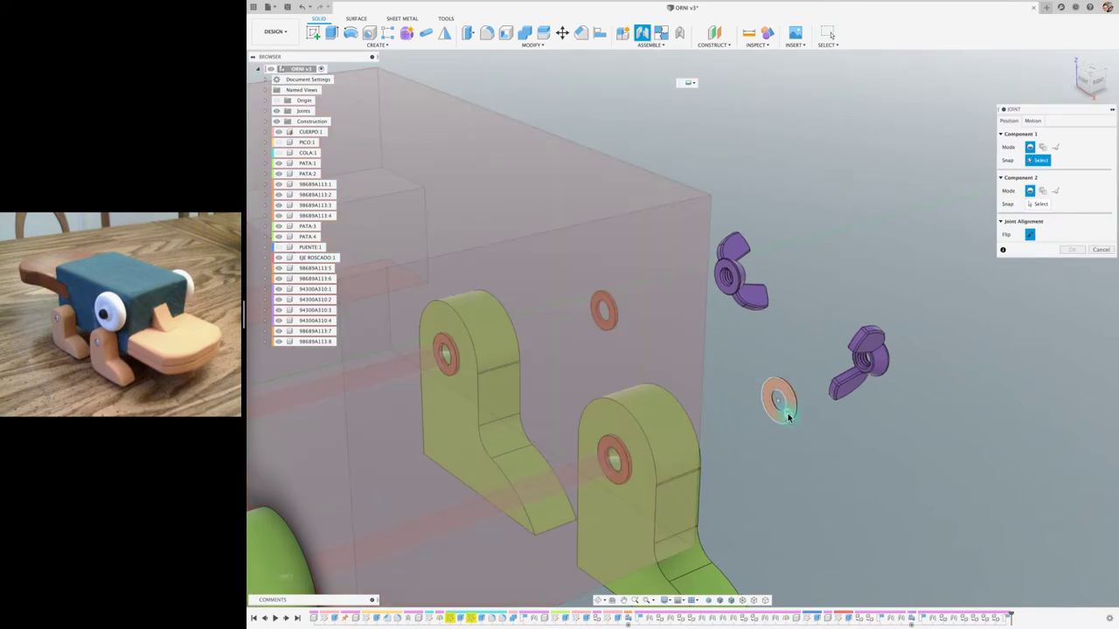
click(778, 402)
shift+middle_drag(793, 407, 824, 492)
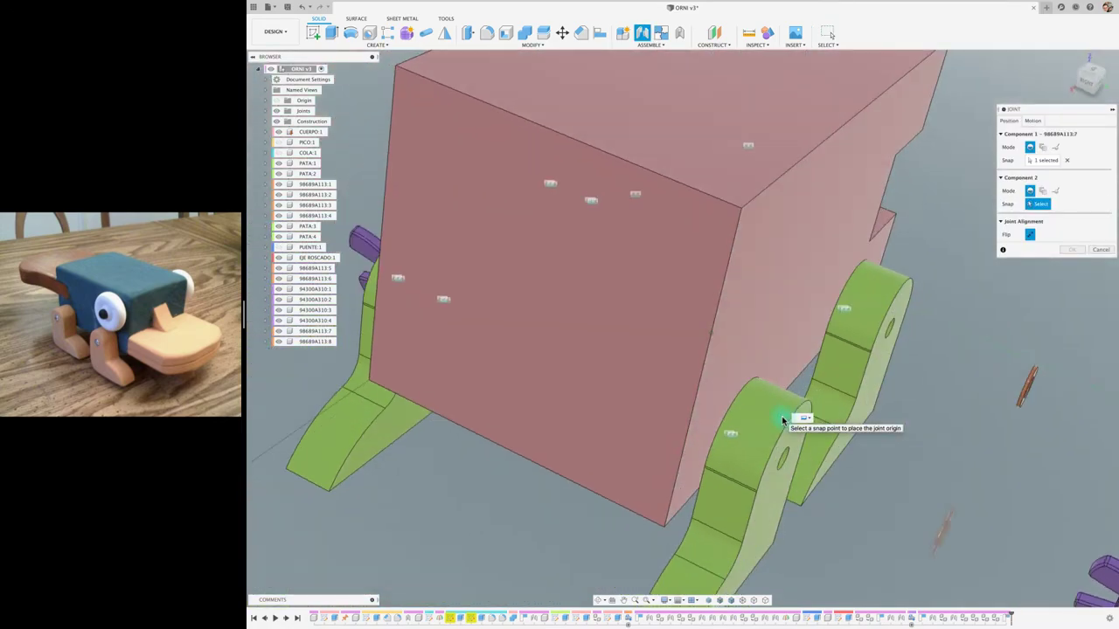
click(824, 493)
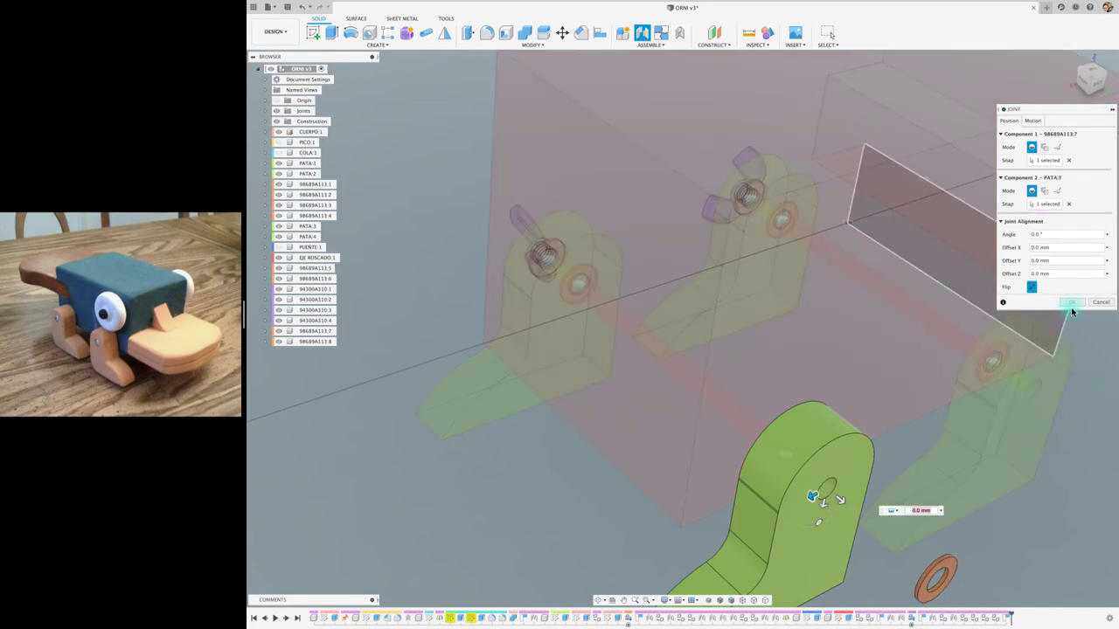
click(1074, 304)
shift+middle_drag(906, 407, 893, 397)
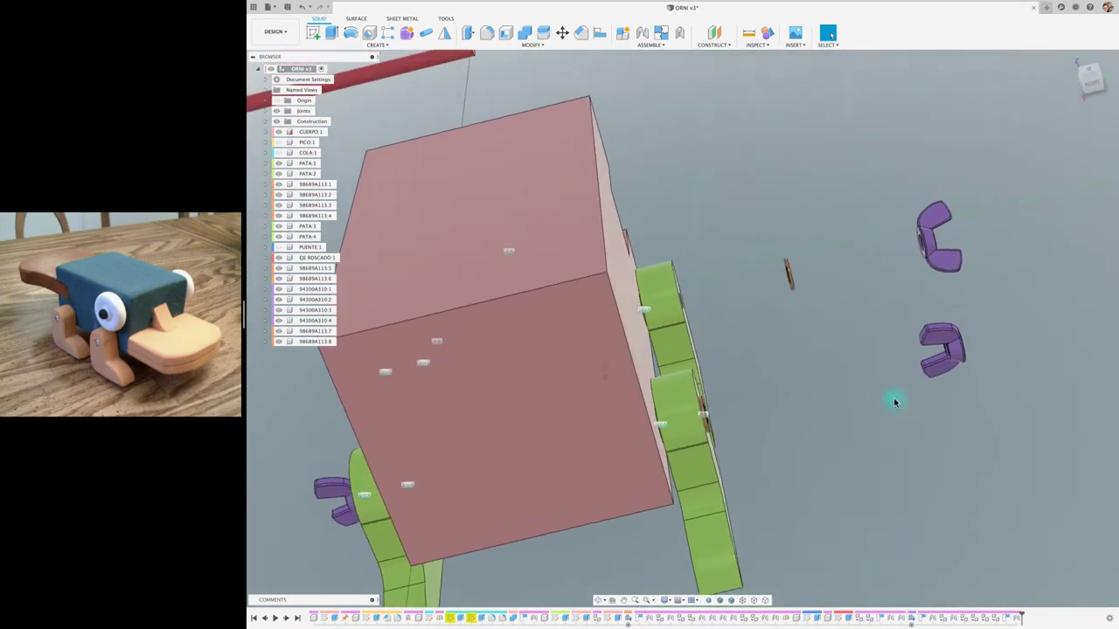
Joint the other copied washer into the PATA:4 rear leg hole
key(j)
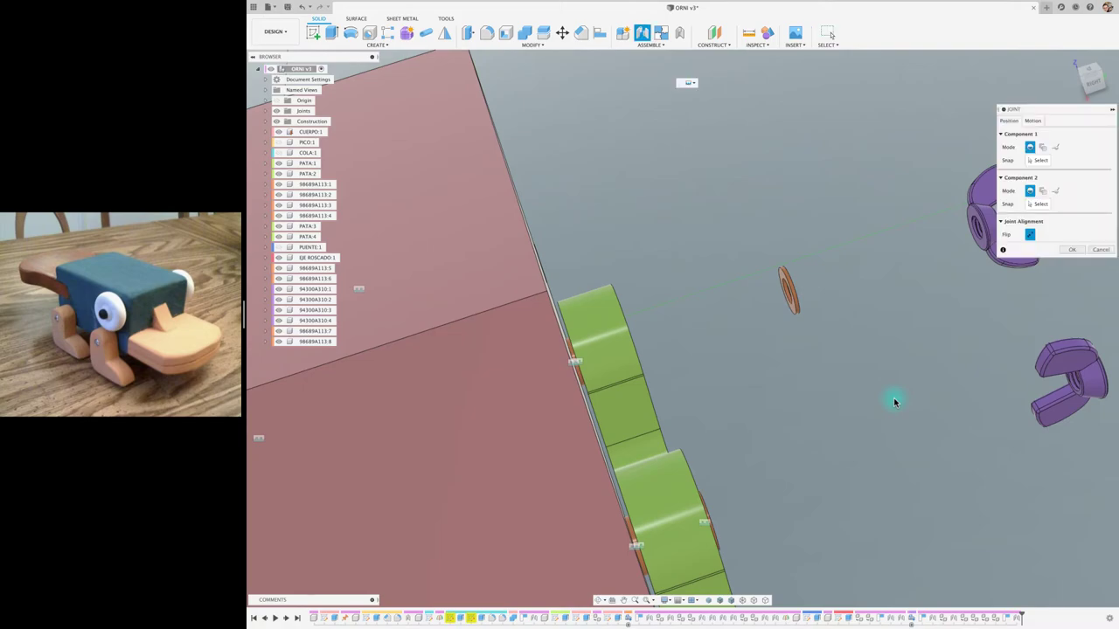
click(795, 306)
shift+middle_drag(749, 347, 676, 364)
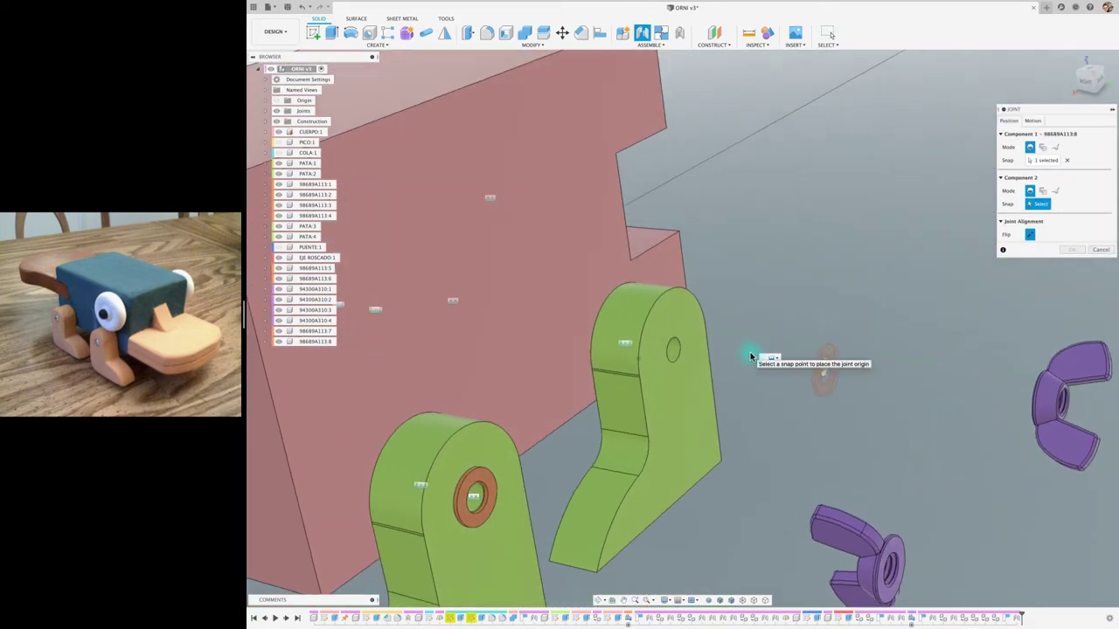
click(675, 365)
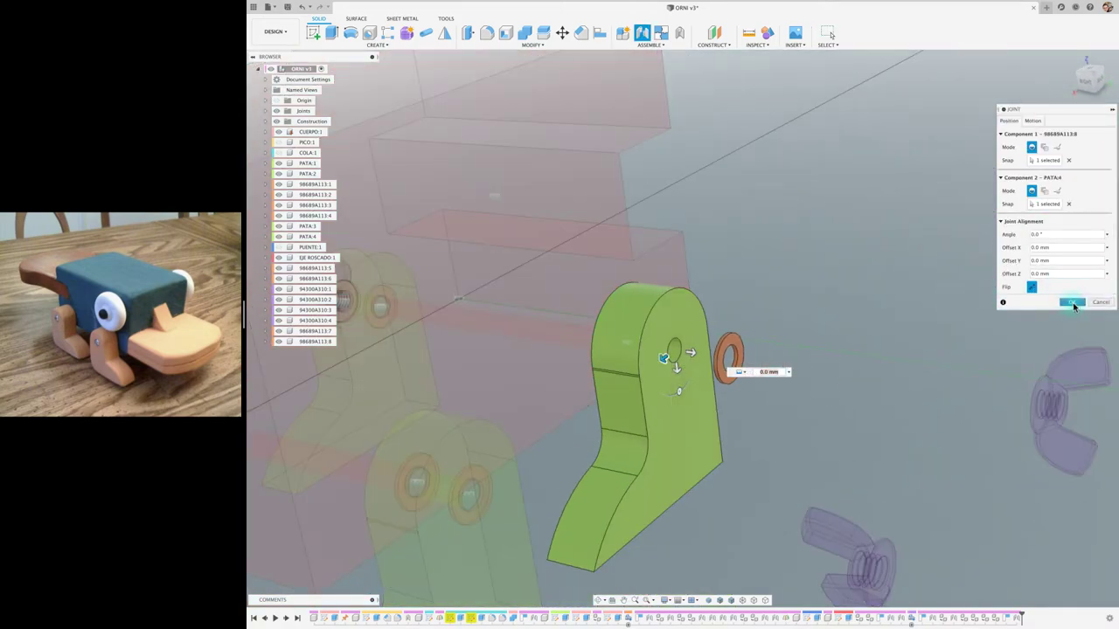
click(1072, 299)
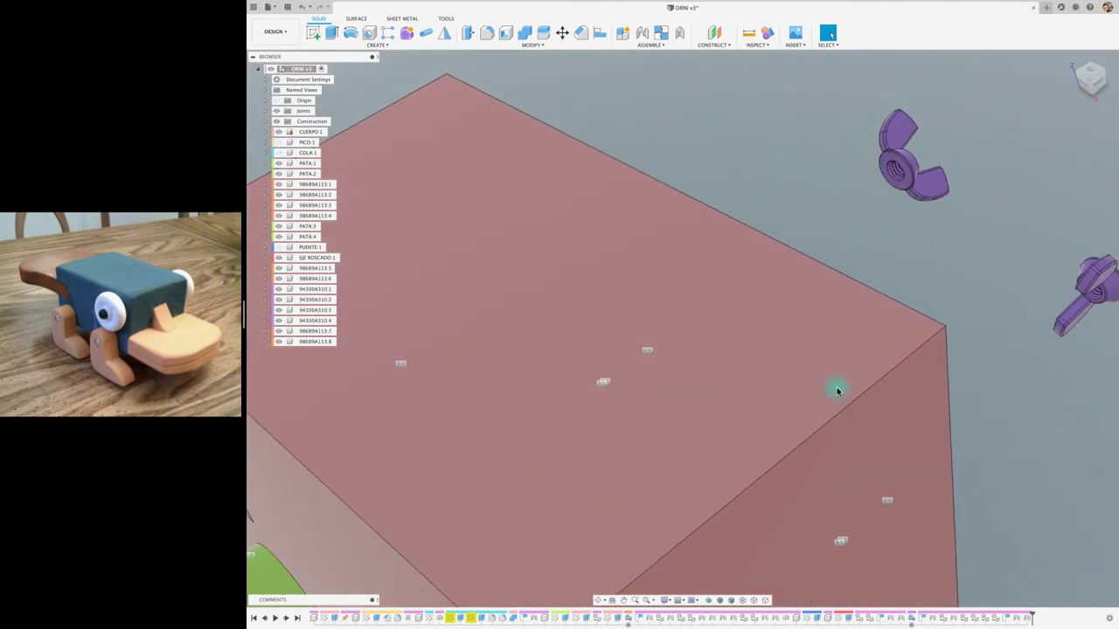
Joint wing nut 94300A310:4 onto the bolt hole of the rear leg
key(j)
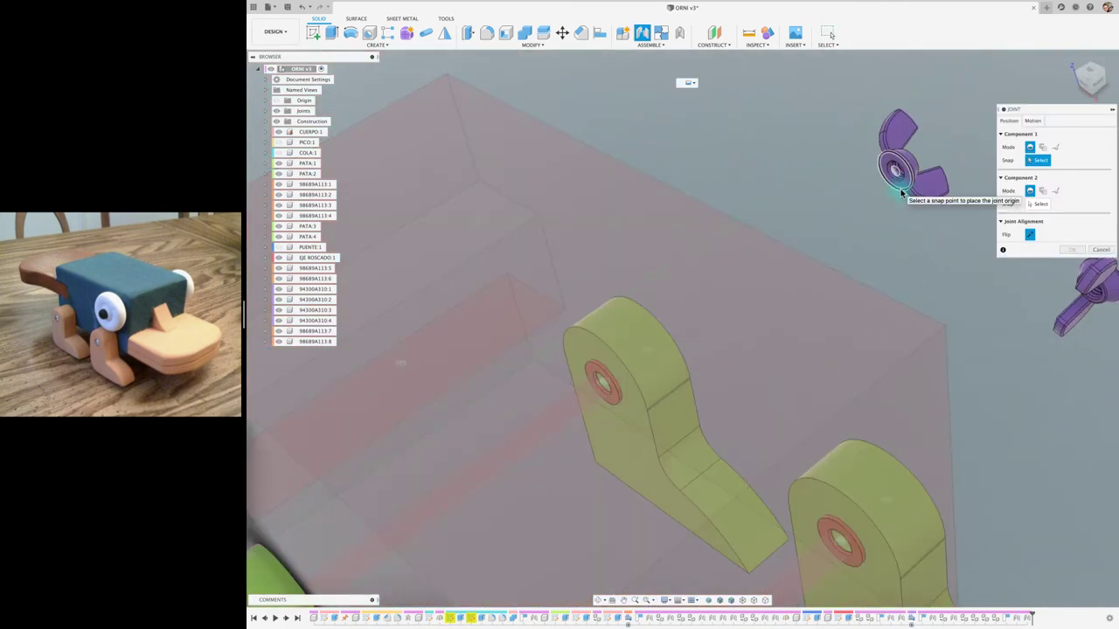
click(901, 193)
shift+middle_drag(902, 198, 912, 305)
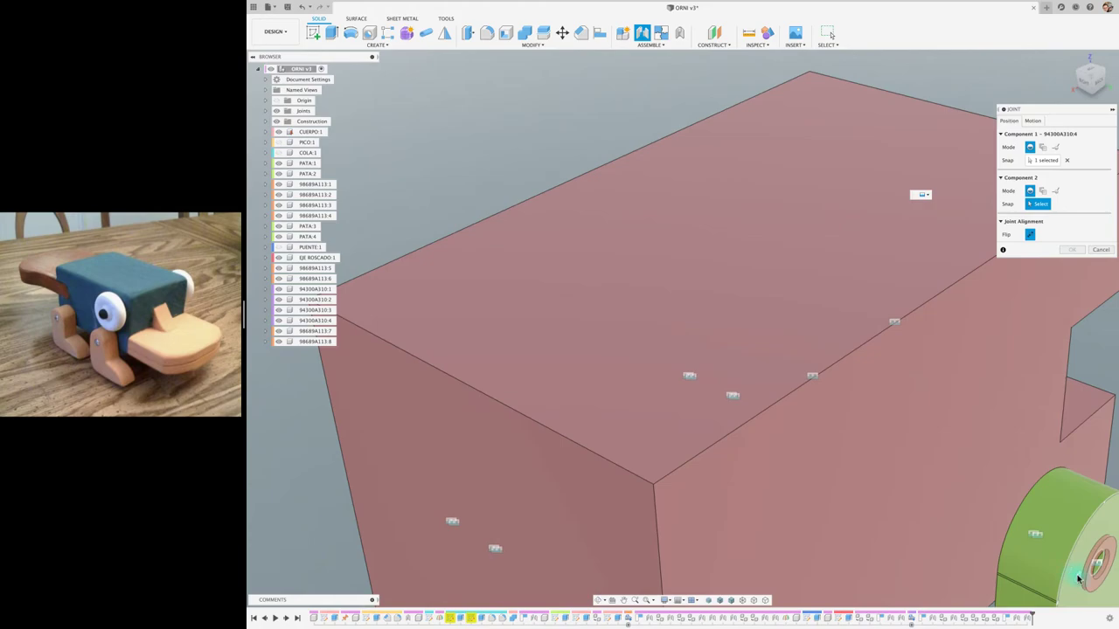
click(1087, 583)
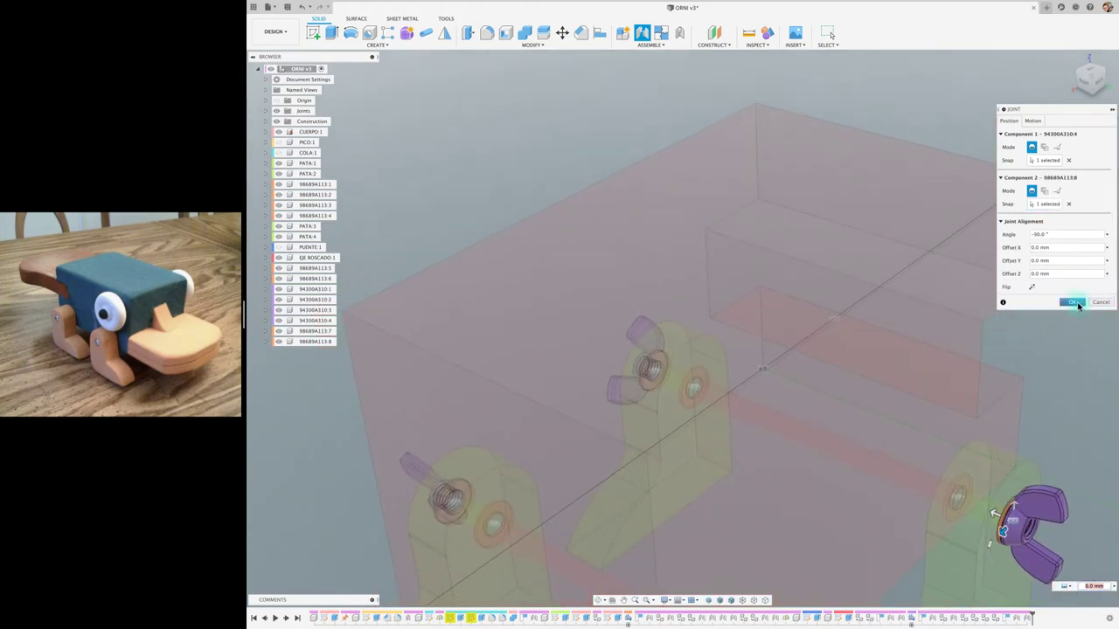
click(1072, 301)
shift+middle_drag(907, 366, 881, 471)
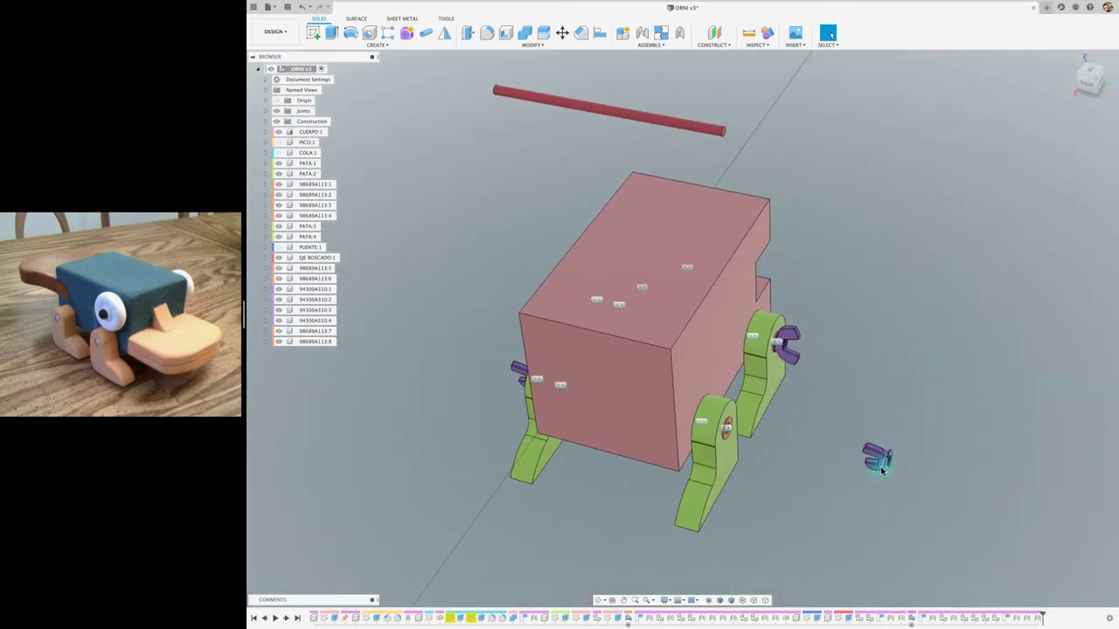
Delete the spare floating wing nut 94300A310:3, confirming past the warning
click(323, 310)
key(Delete)
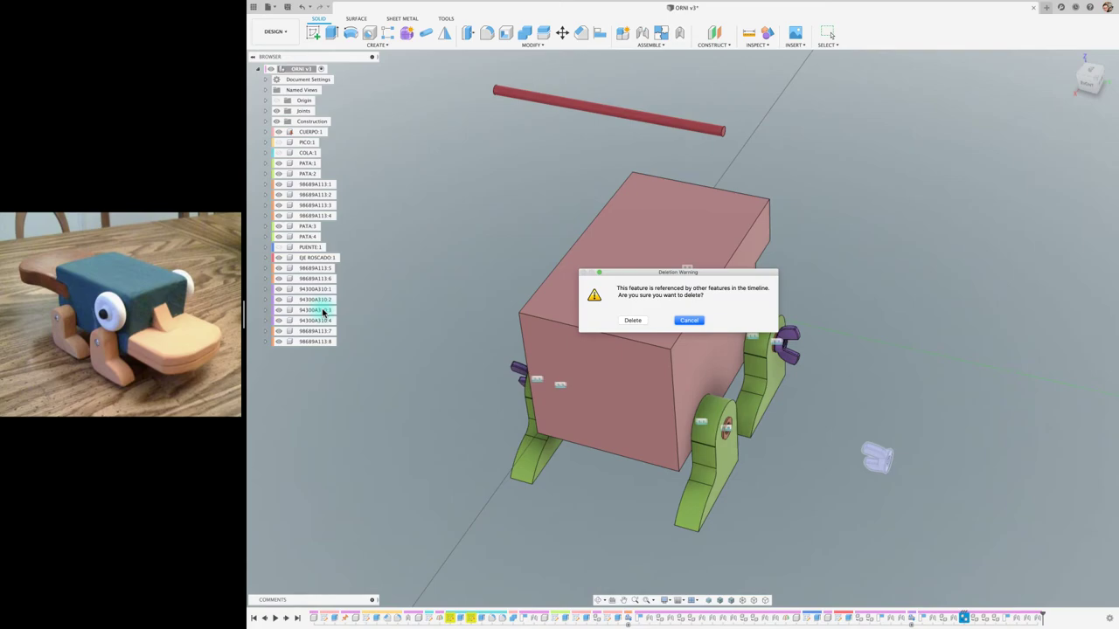
click(631, 320)
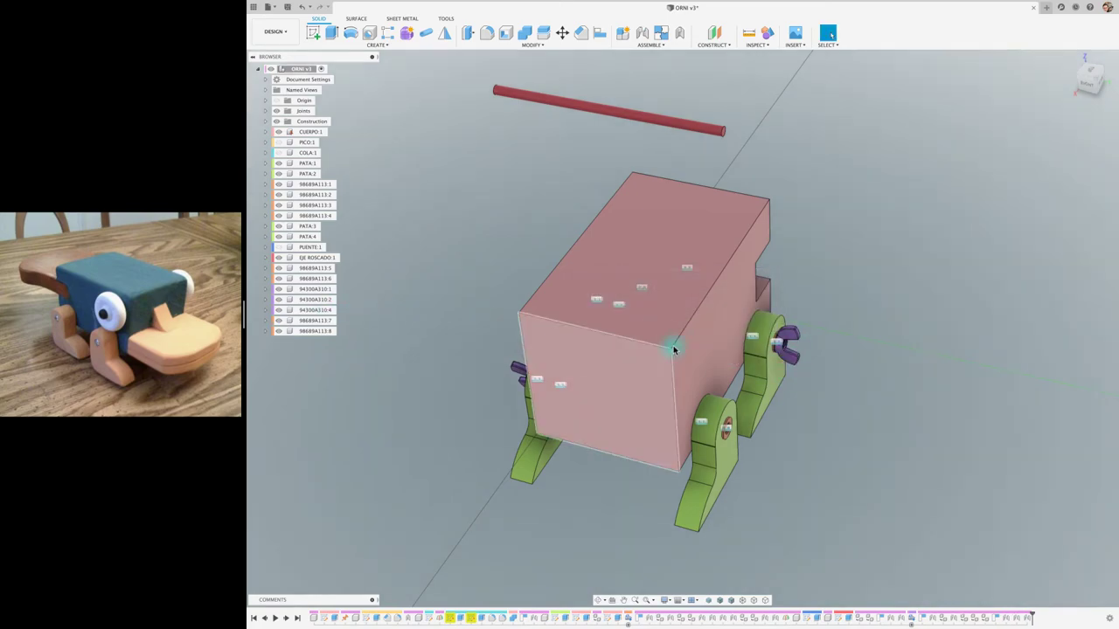
Paste a copy of a fitted wing nut and move it down to the front leg
click(792, 361)
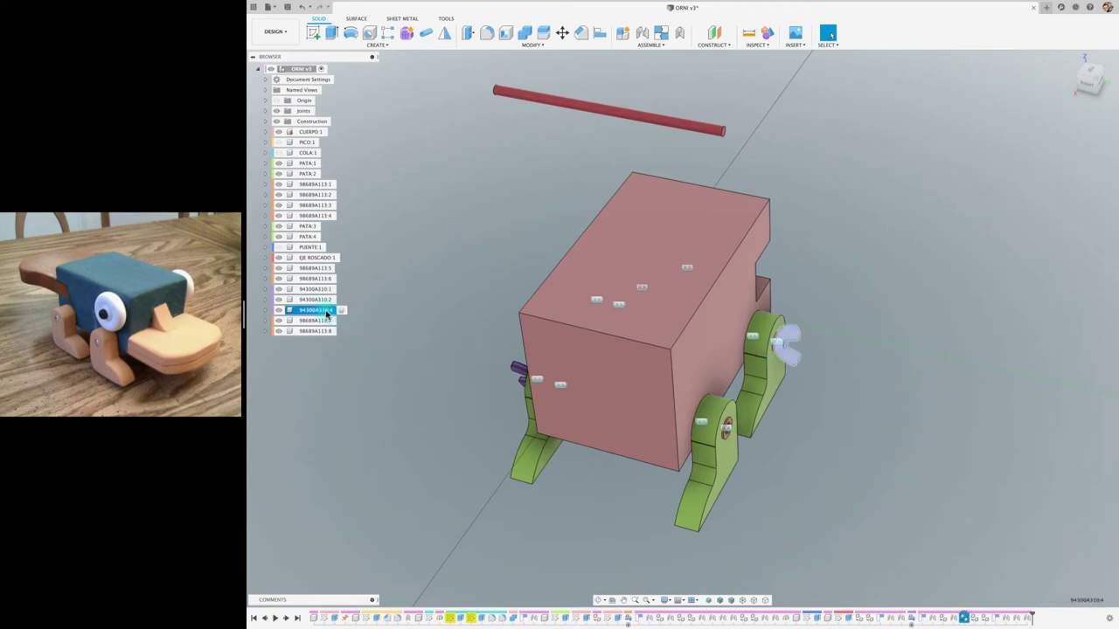
key(ctrl+v)
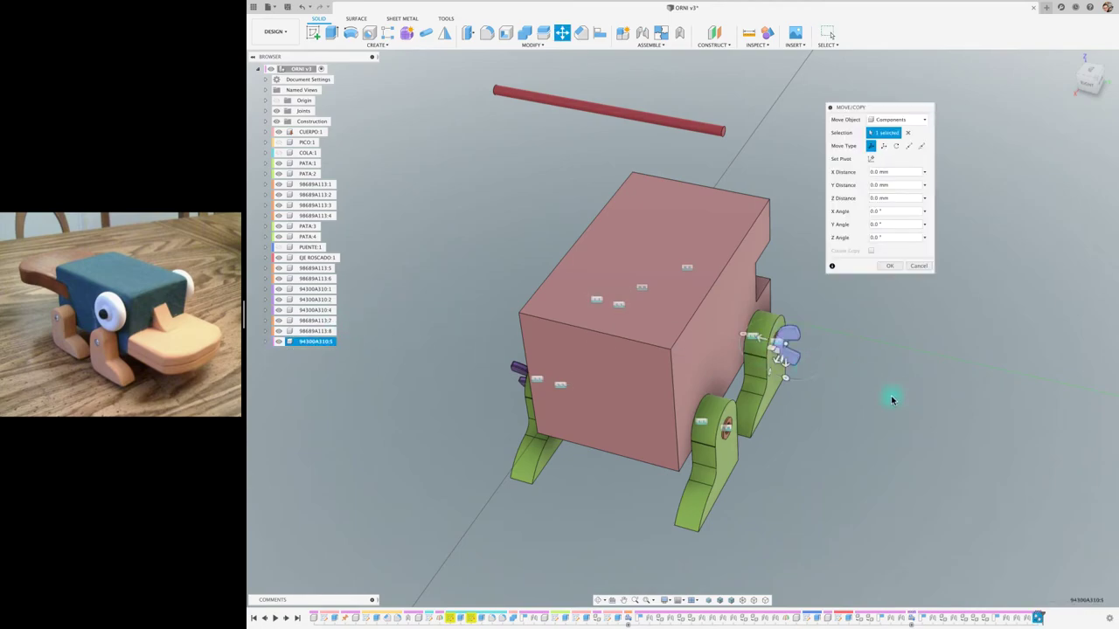
drag(777, 364, 709, 505)
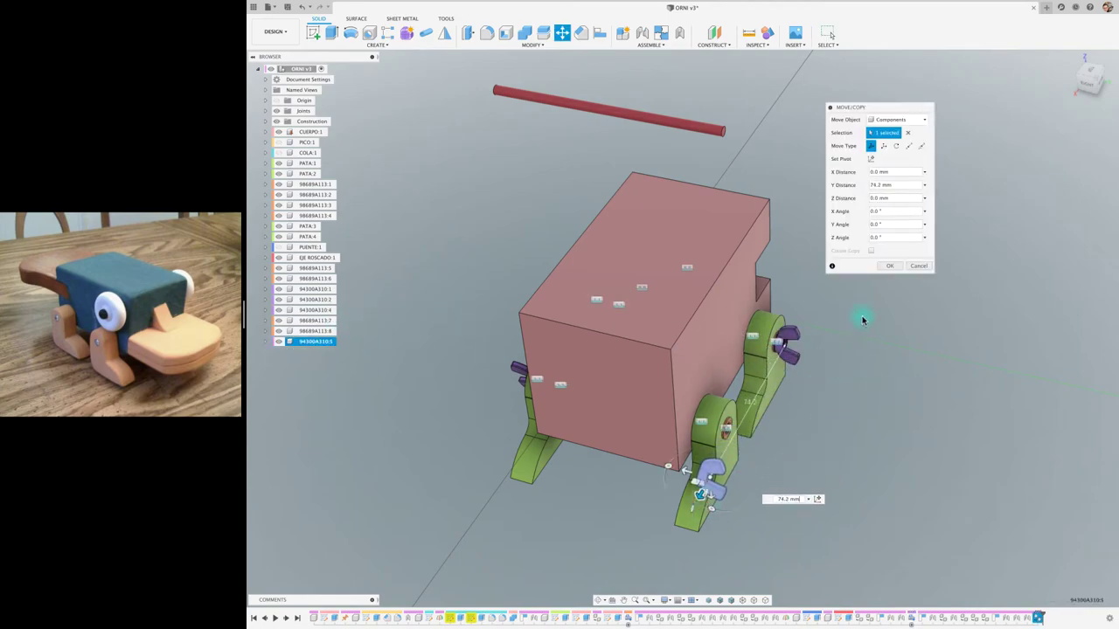
key(Return)
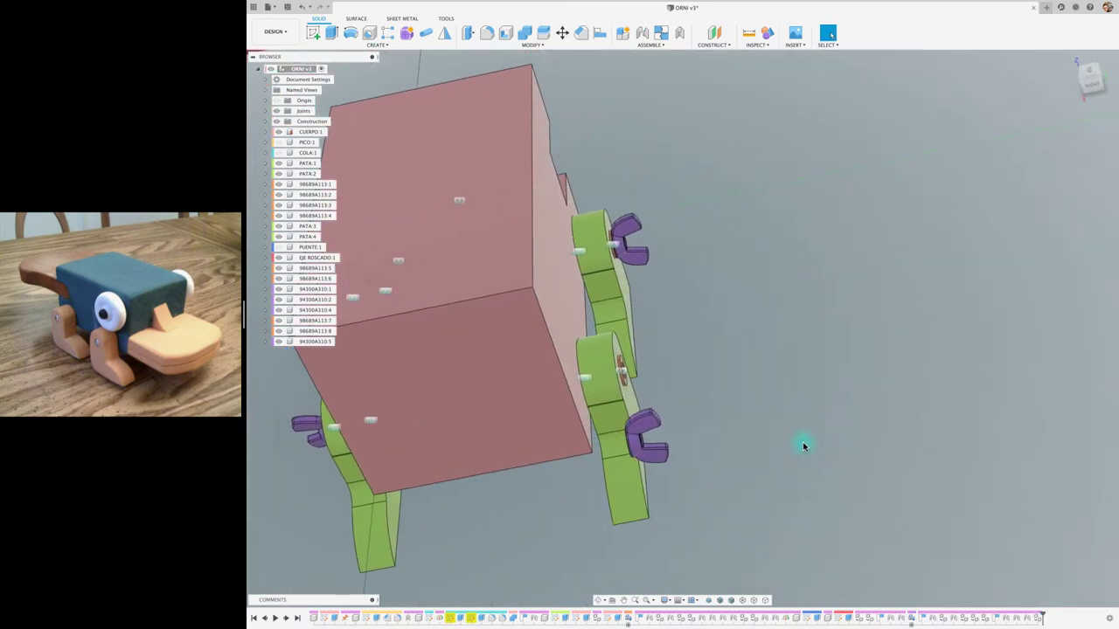
scroll(804, 444, up, 5)
scroll(804, 446, up, 2)
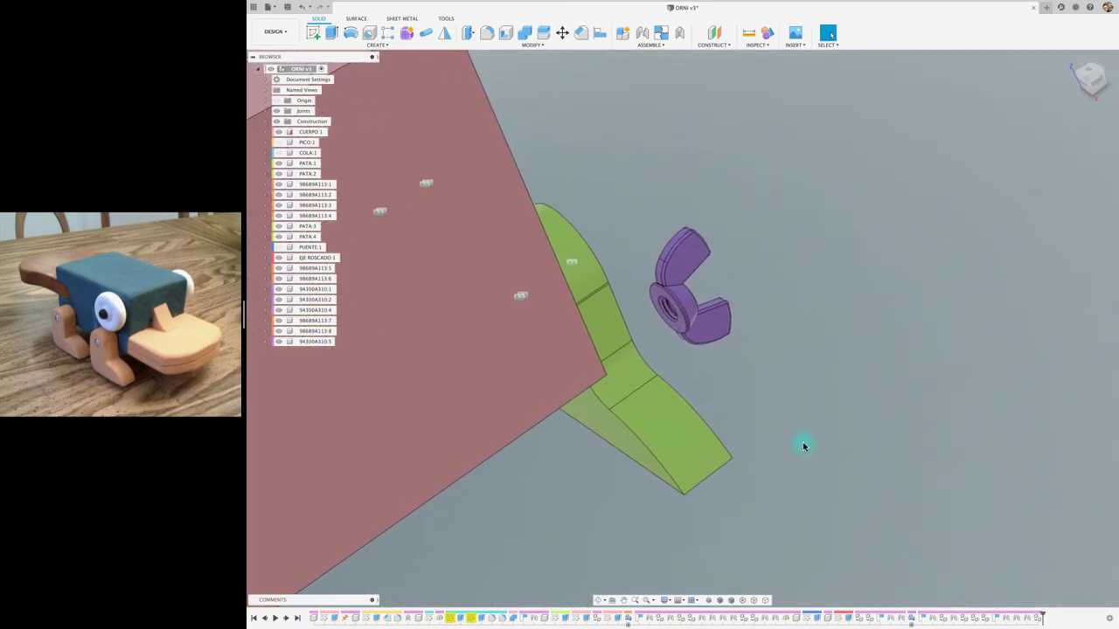
Joint the new wing nut's centre to the front leg's bolt hole
key(j)
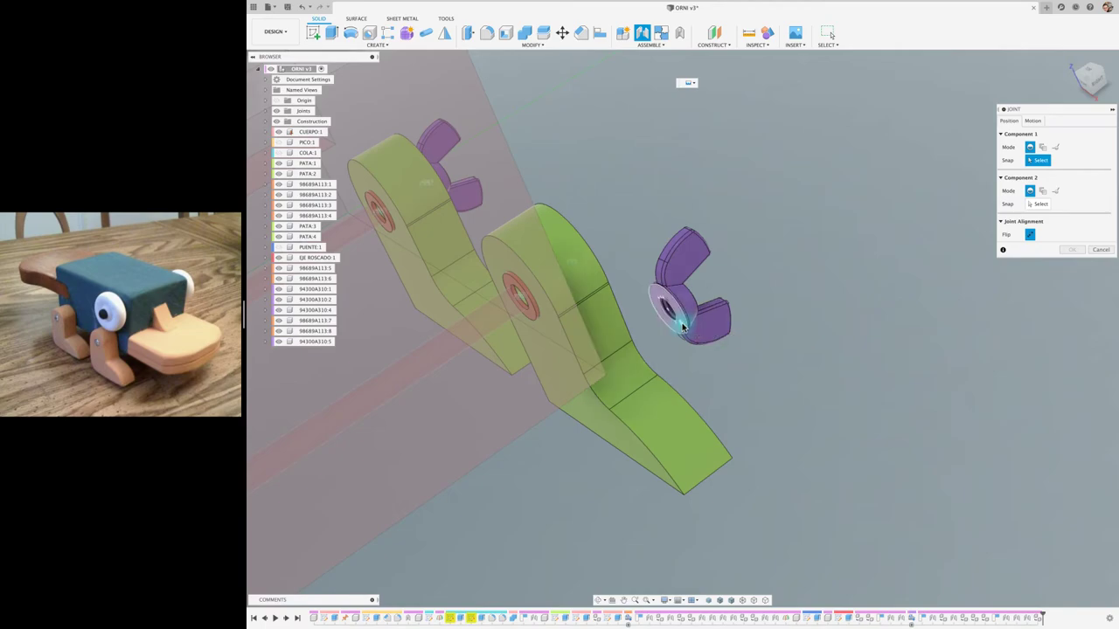
click(686, 326)
shift+middle_drag(692, 324, 846, 319)
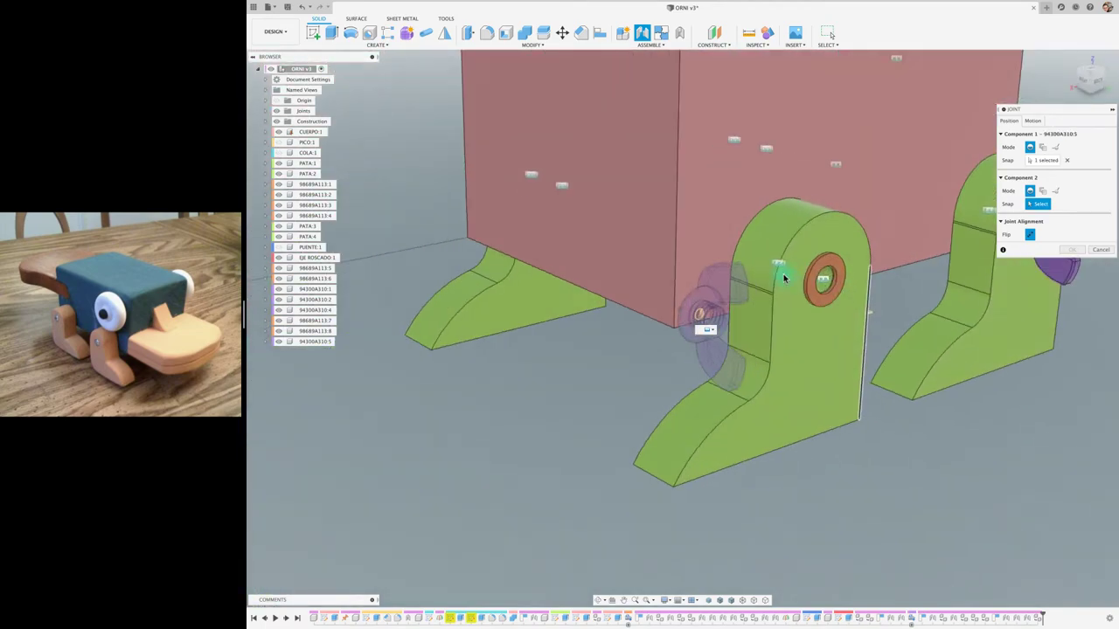
click(851, 320)
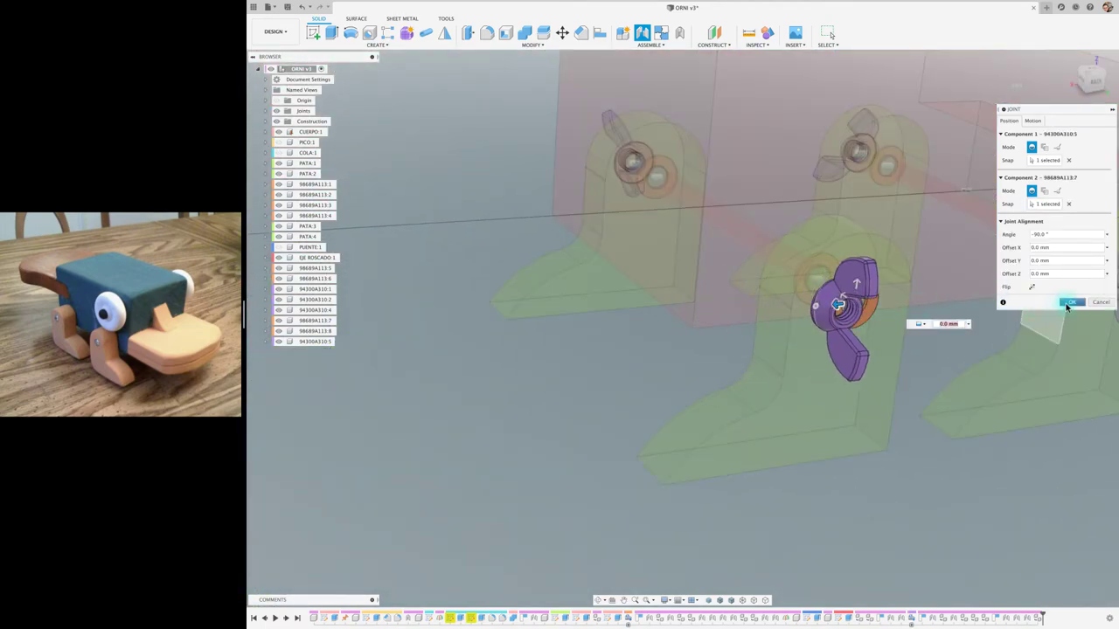
click(907, 448)
scroll(907, 447, down, 5)
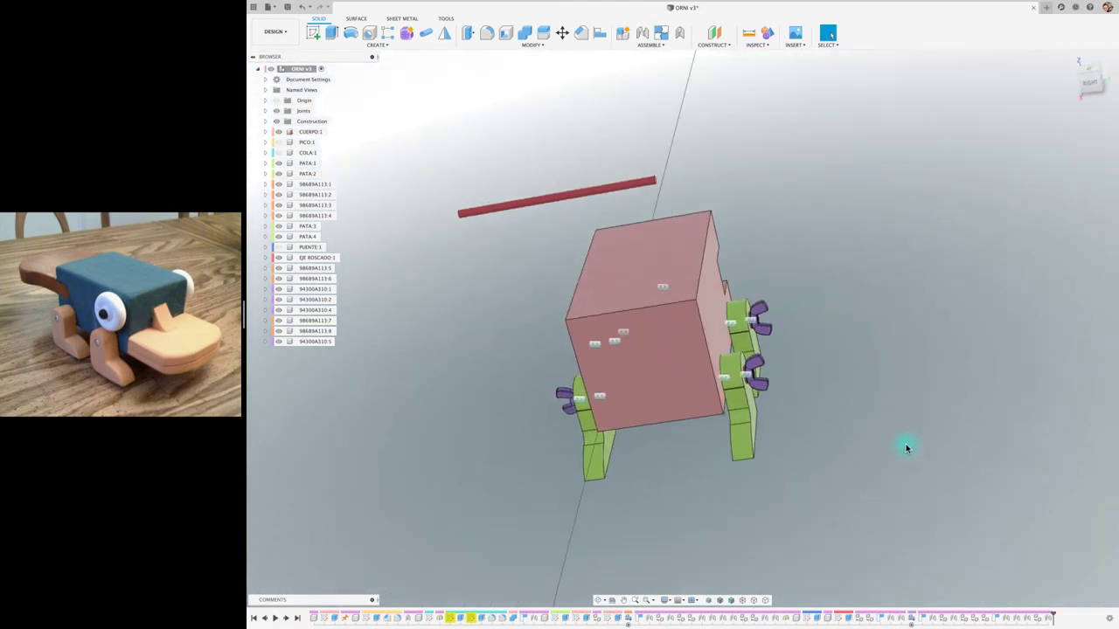
mouse_move(906, 447)
shift+middle_down()
mouse_move(587, 470)
mouse_move(591, 419)
shift+middle_up()
Joint the end of rod EJE ROSCADO:1 to the leg wing nut's centre
scroll(587, 471, up, 5)
scroll(618, 352, up, 3)
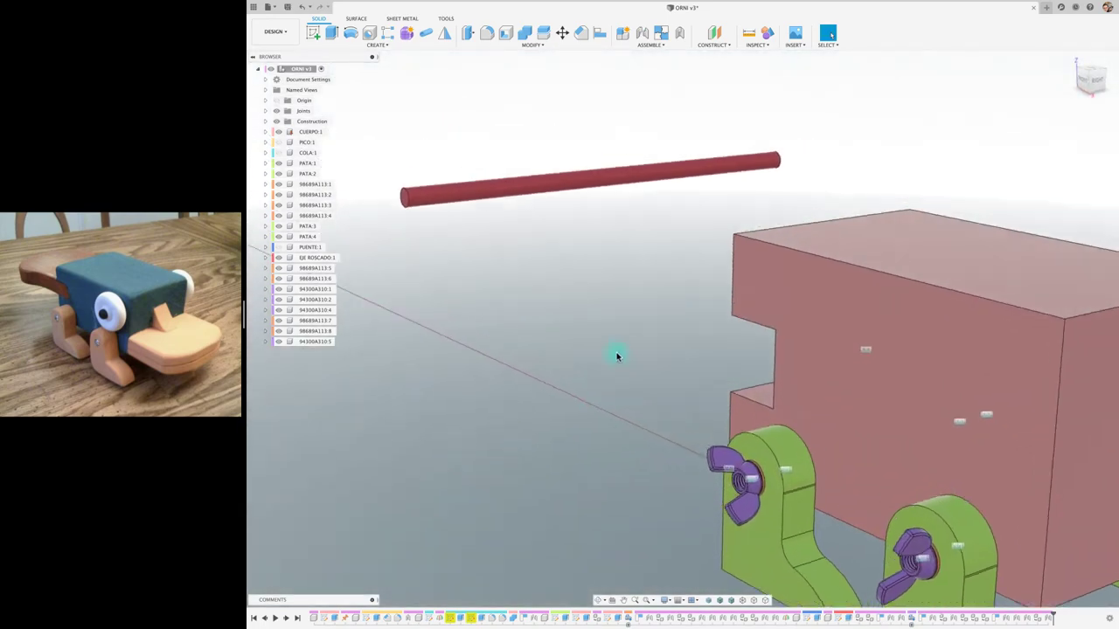
shift+middle_drag(617, 352, 612, 351)
scroll(612, 351, up, 5)
scroll(612, 351, down, 3)
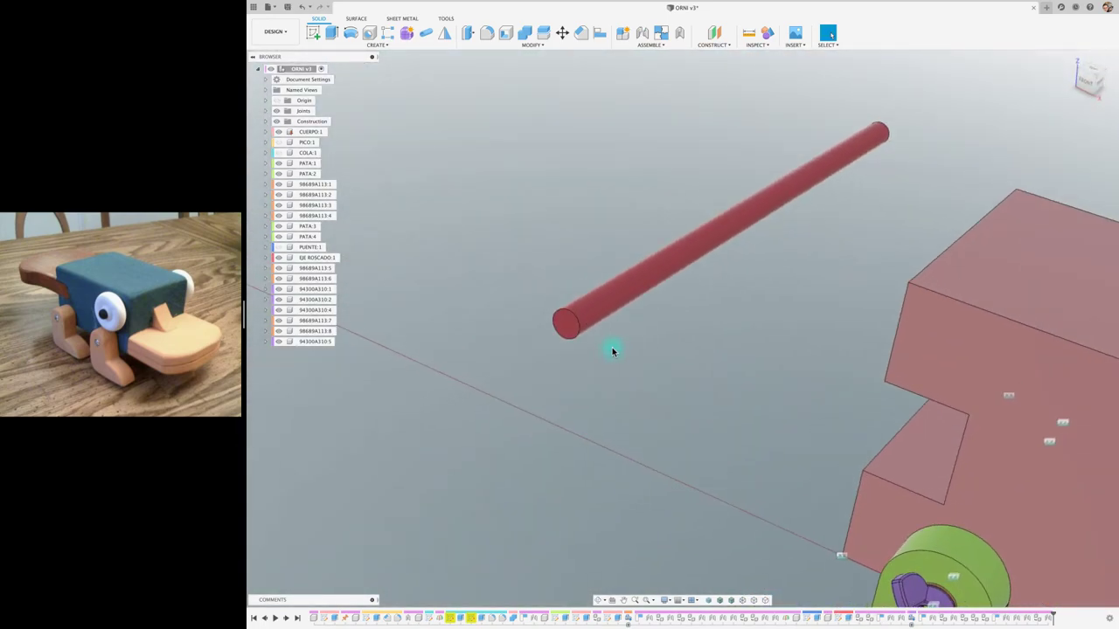
key(j)
click(581, 343)
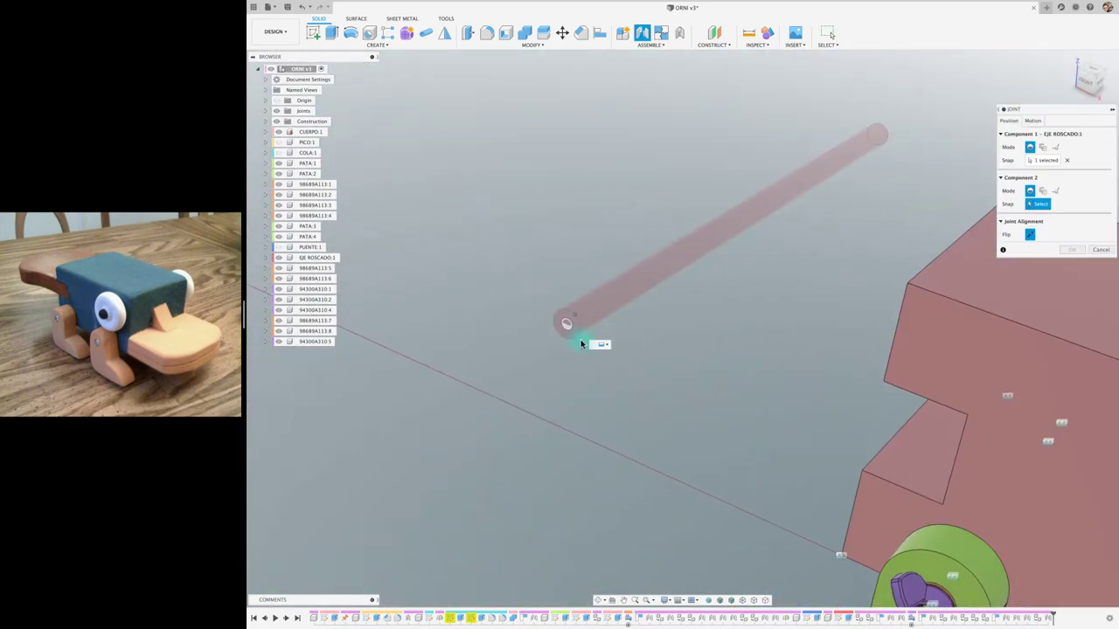
mouse_move(580, 344)
shift+middle_down()
mouse_move(664, 347)
mouse_move(711, 380)
shift+middle_up()
scroll(712, 380, down, 3)
scroll(724, 442, up, 5)
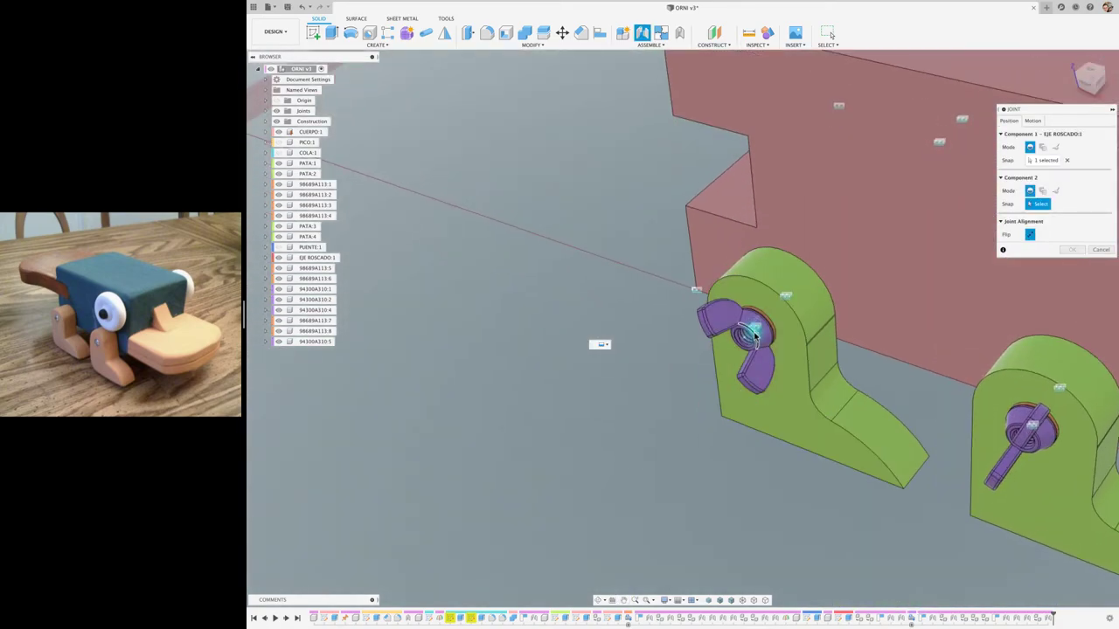
scroll(754, 335, up, 3)
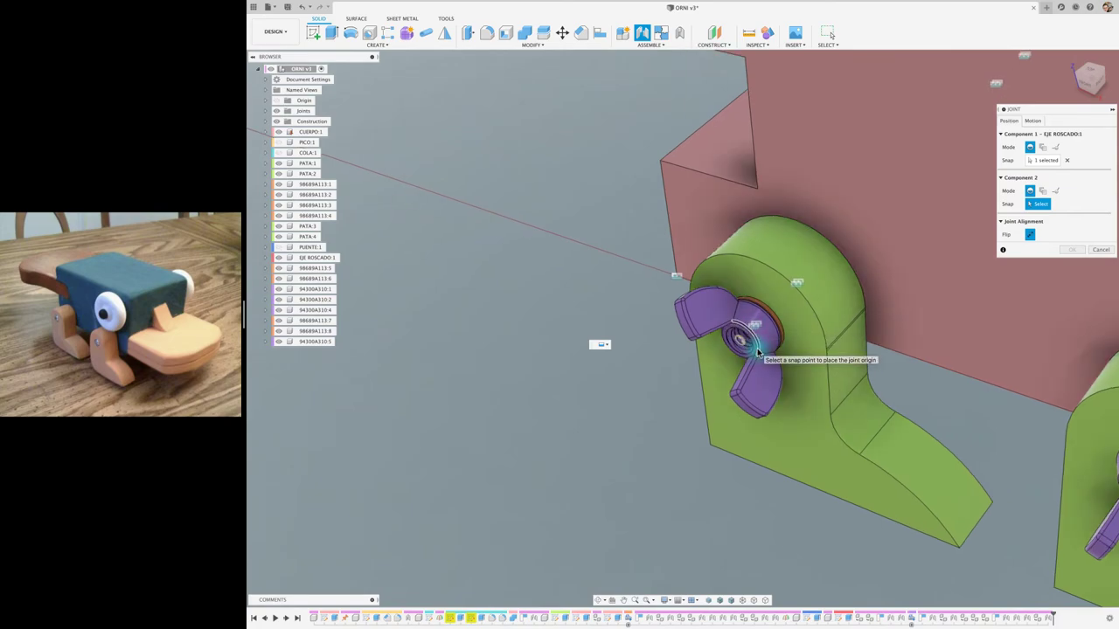
click(757, 350)
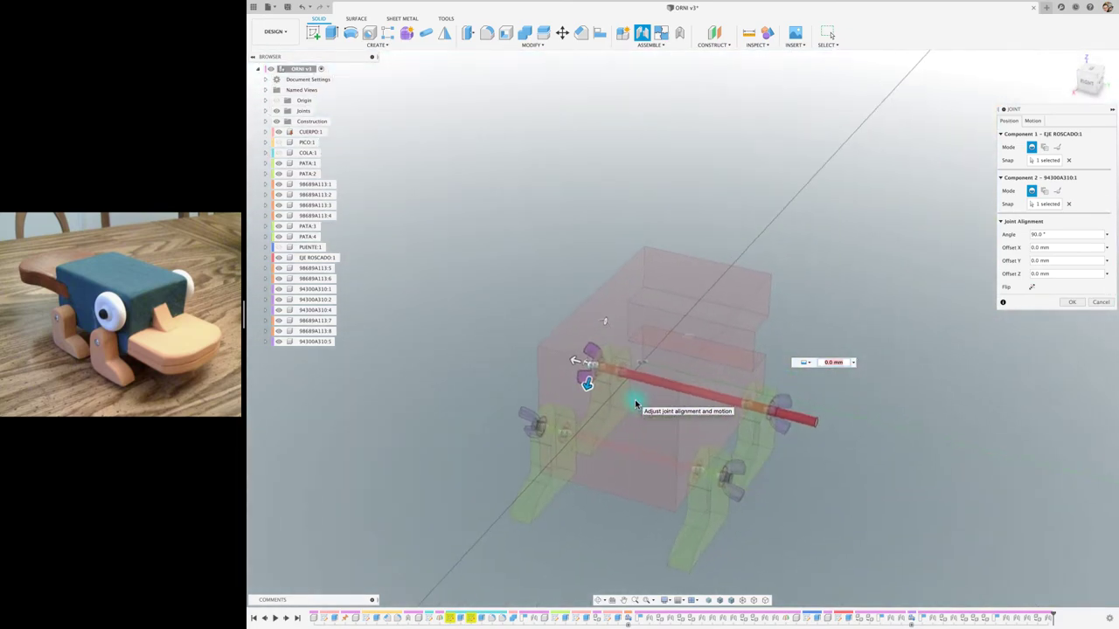
click(1076, 303)
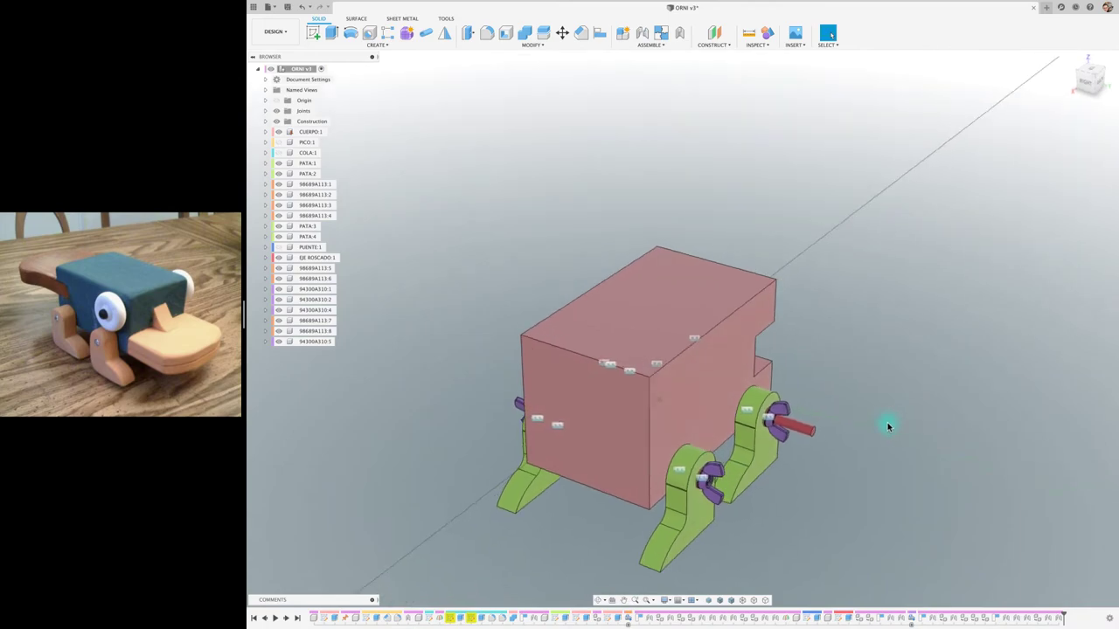
Select EJE ROSCADO:1 in the browser and inspect the axle from a new angle
scroll(887, 422, up, 3)
scroll(887, 424, up, 3)
shift+middle_drag(887, 426, 626, 202)
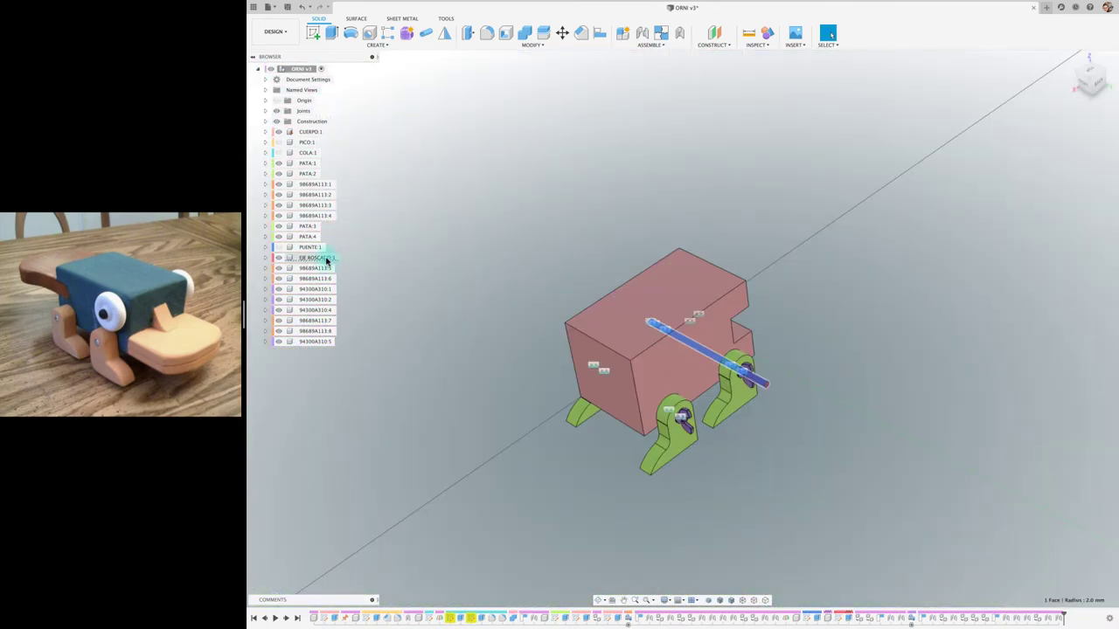
click(319, 258)
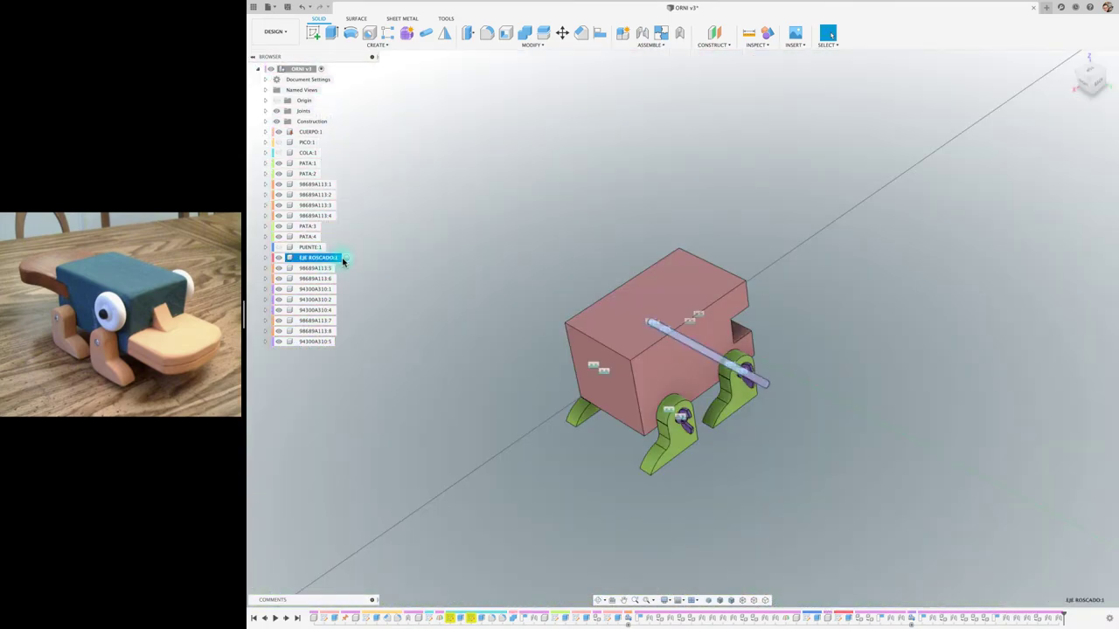
shift+middle_drag(479, 320, 922, 402)
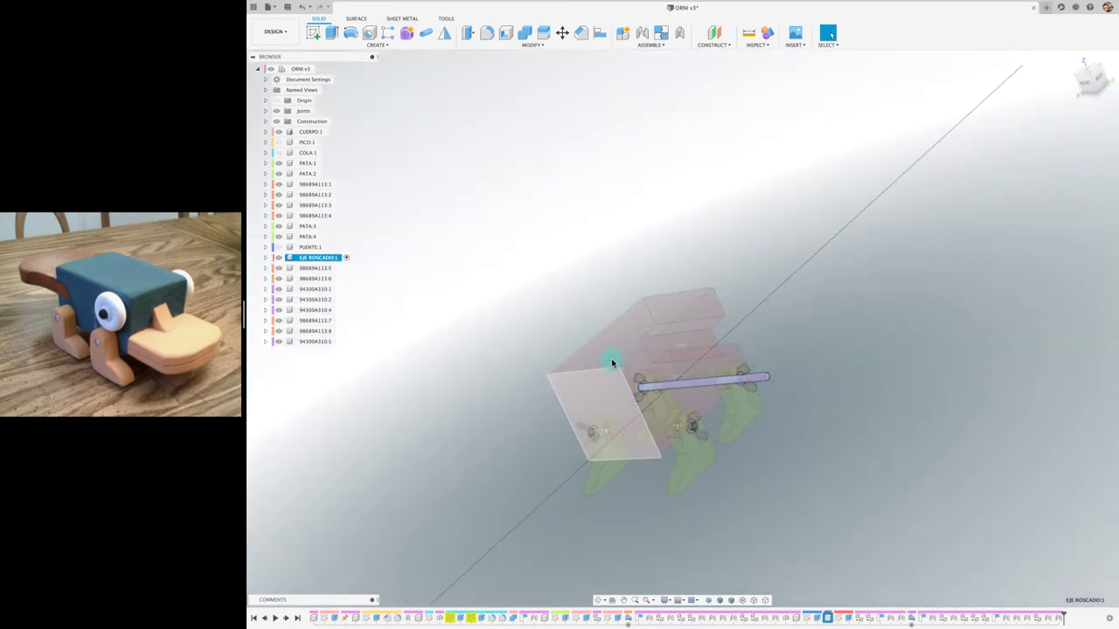
scroll(891, 407, up, 3)
scroll(891, 406, up, 2)
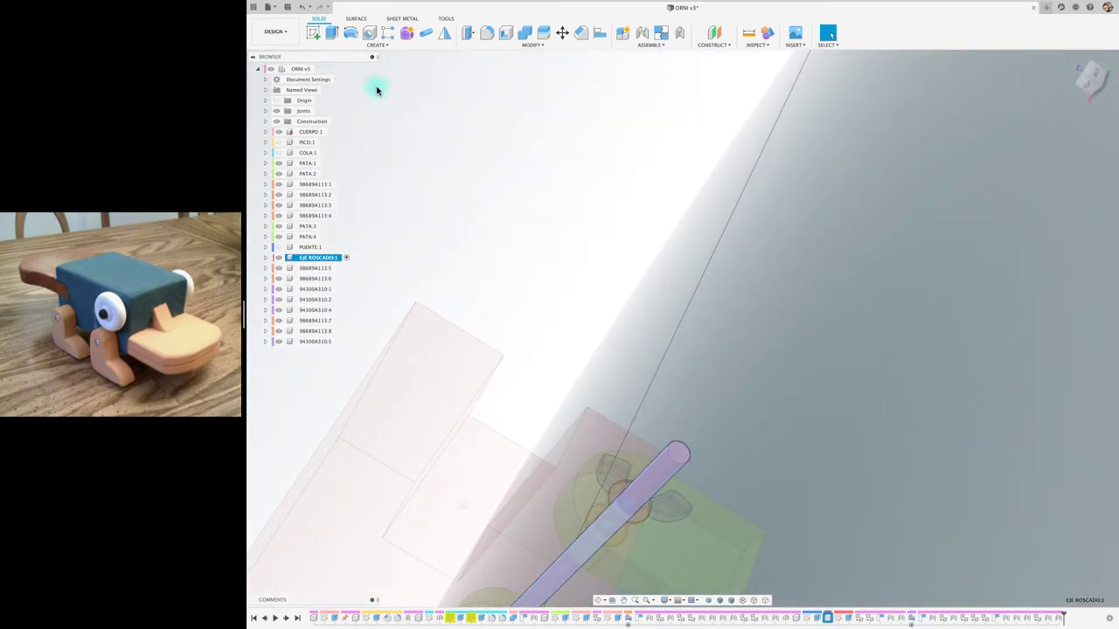
Start an extrude cut on the rod's end face with the extent set to To Object
click(331, 33)
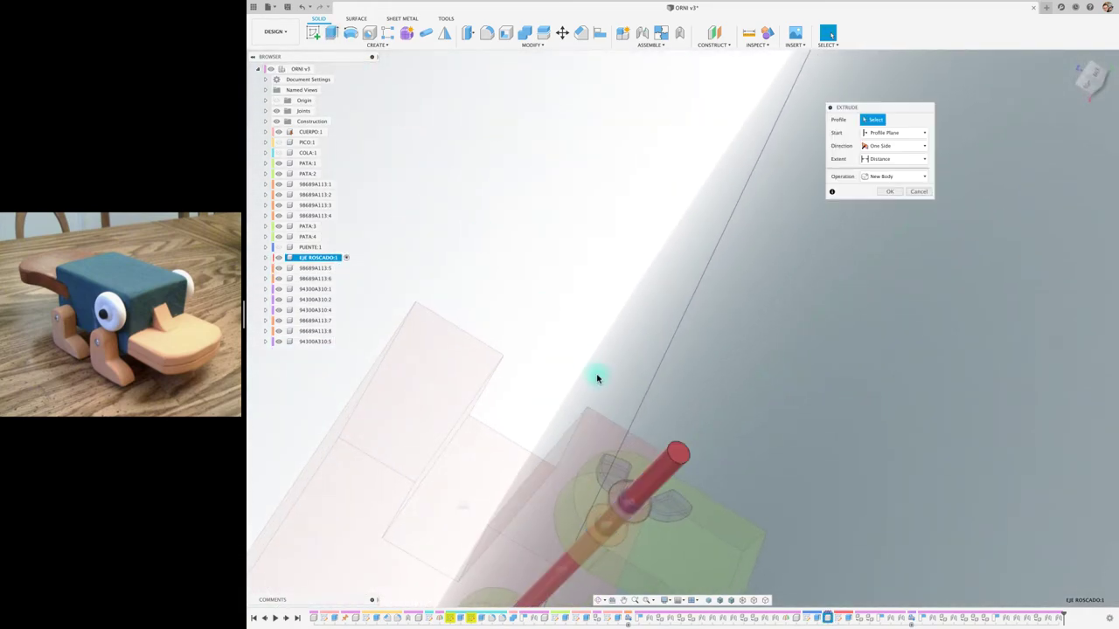
click(676, 458)
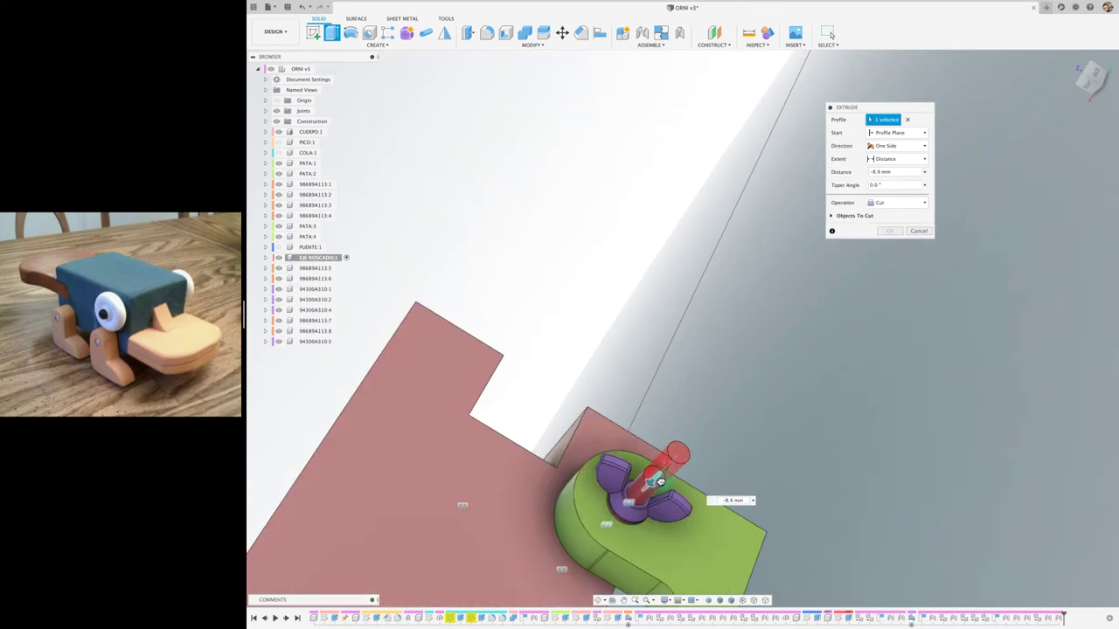
click(902, 163)
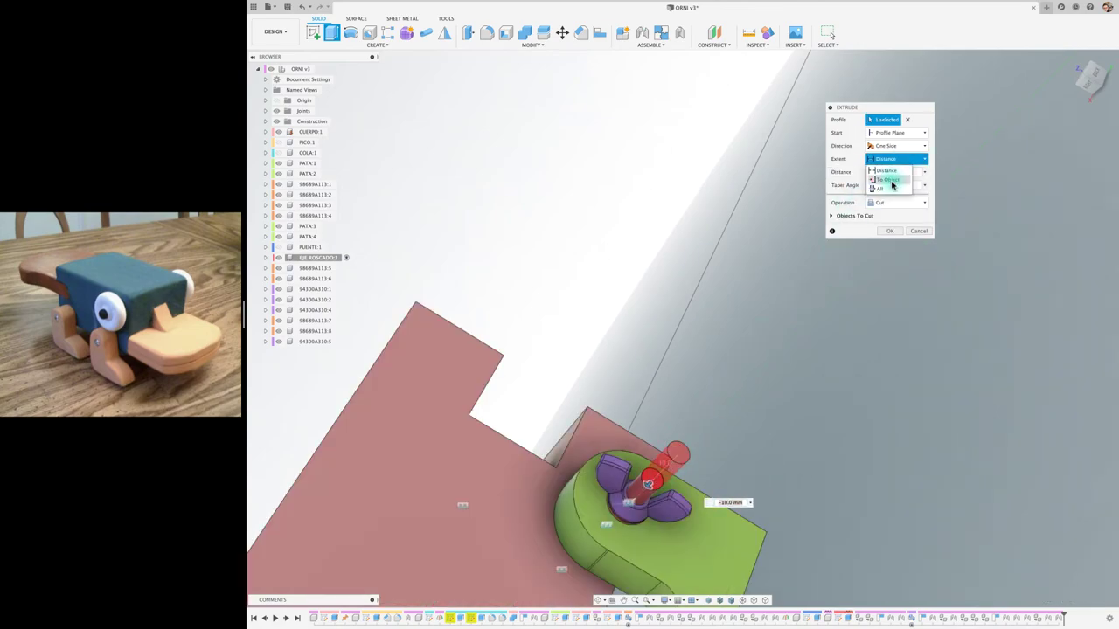
click(889, 180)
shift+middle_drag(647, 489, 627, 521)
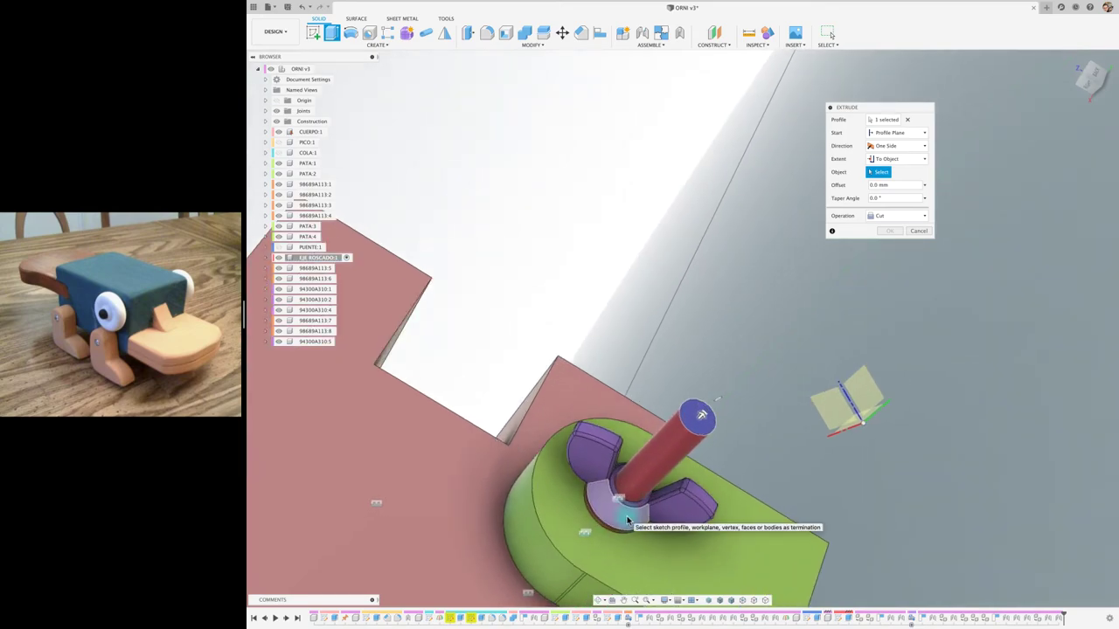
scroll(627, 521, up, 3)
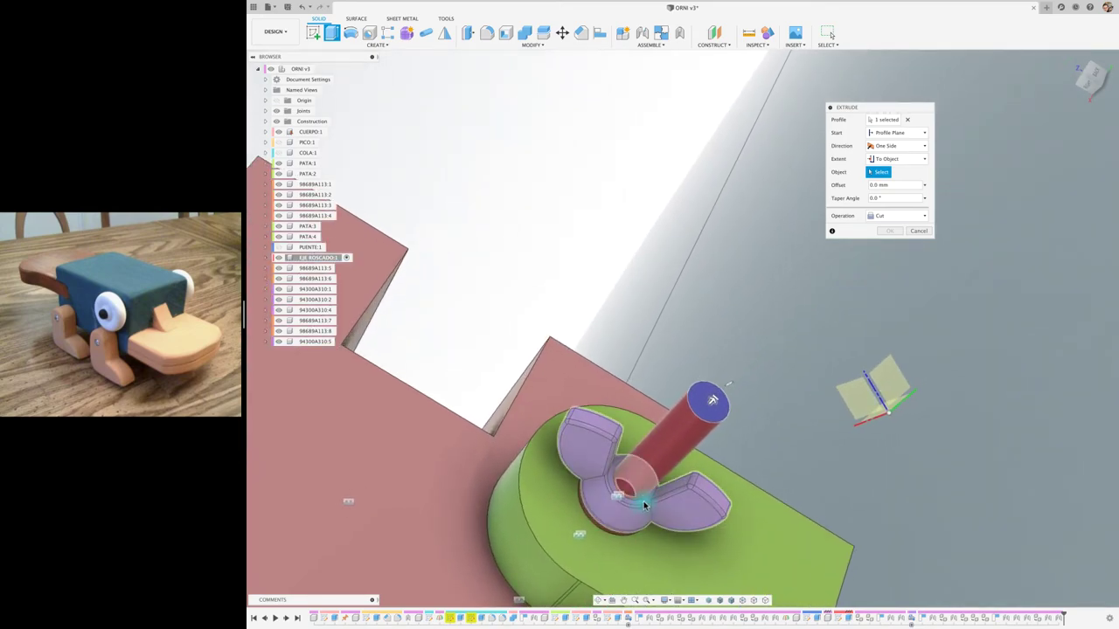
click(920, 160)
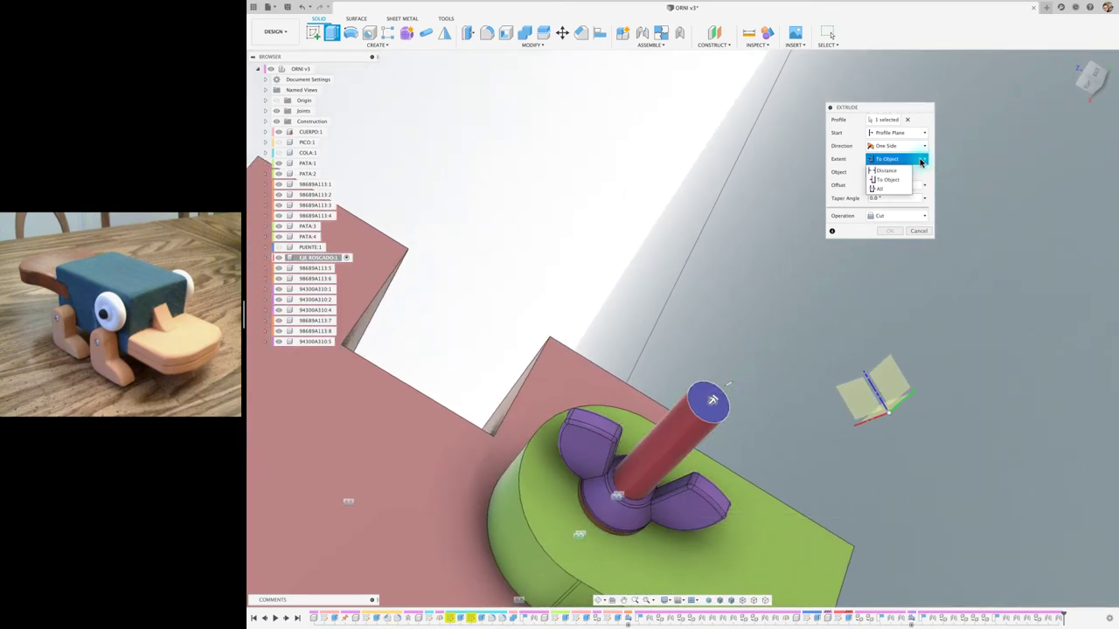
click(888, 181)
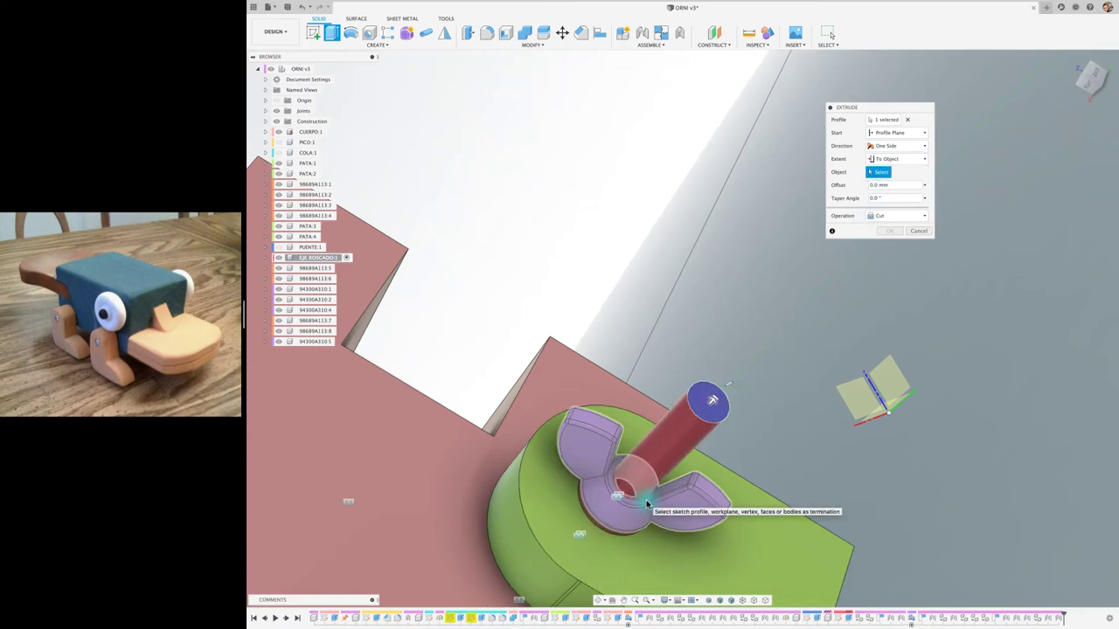
click(647, 504)
mouse_move(665, 490)
shift+middle_down()
mouse_move(815, 388)
mouse_move(883, 201)
shift+middle_up()
click(905, 159)
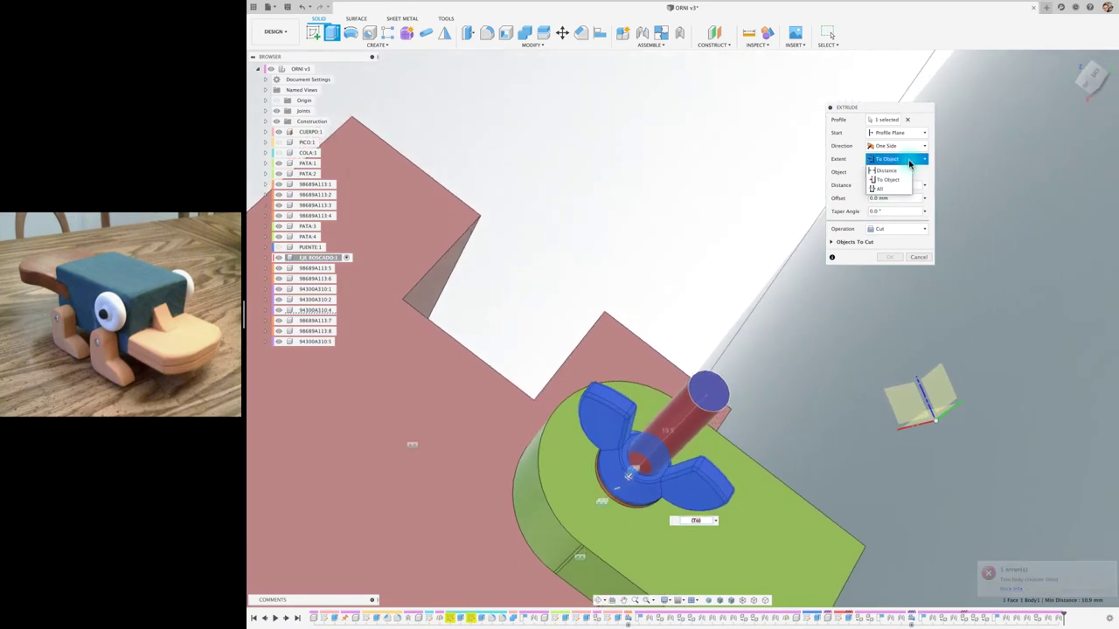
click(888, 179)
End the cut at the wing nut's ring face and view the whole assembly
scroll(655, 481, up, 2)
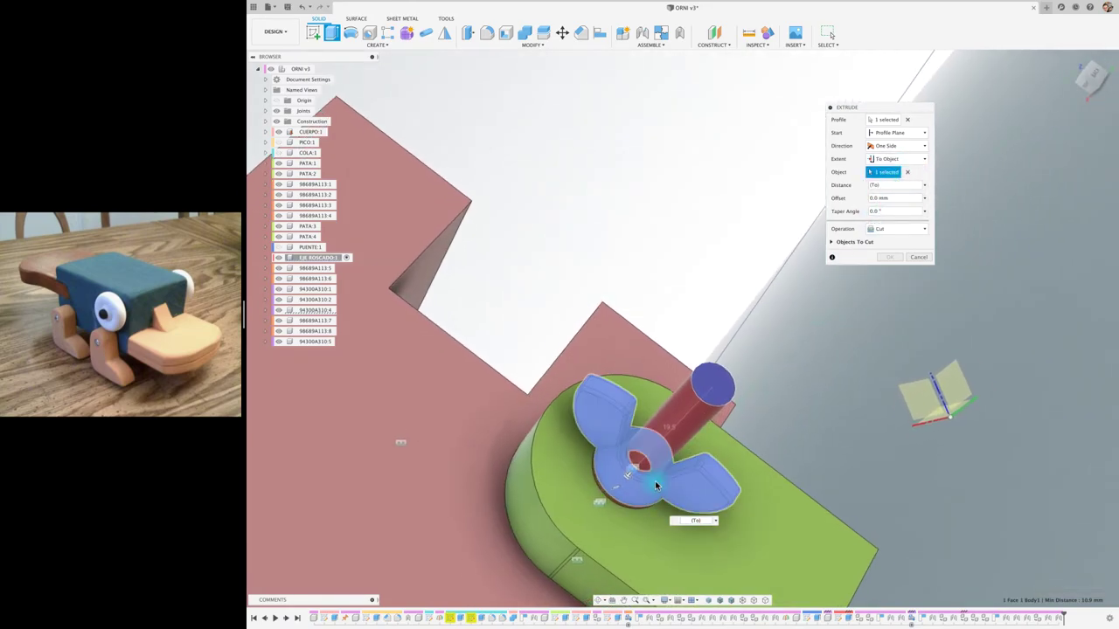
scroll(655, 481, up, 3)
scroll(655, 478, up, 3)
scroll(712, 514, up, 3)
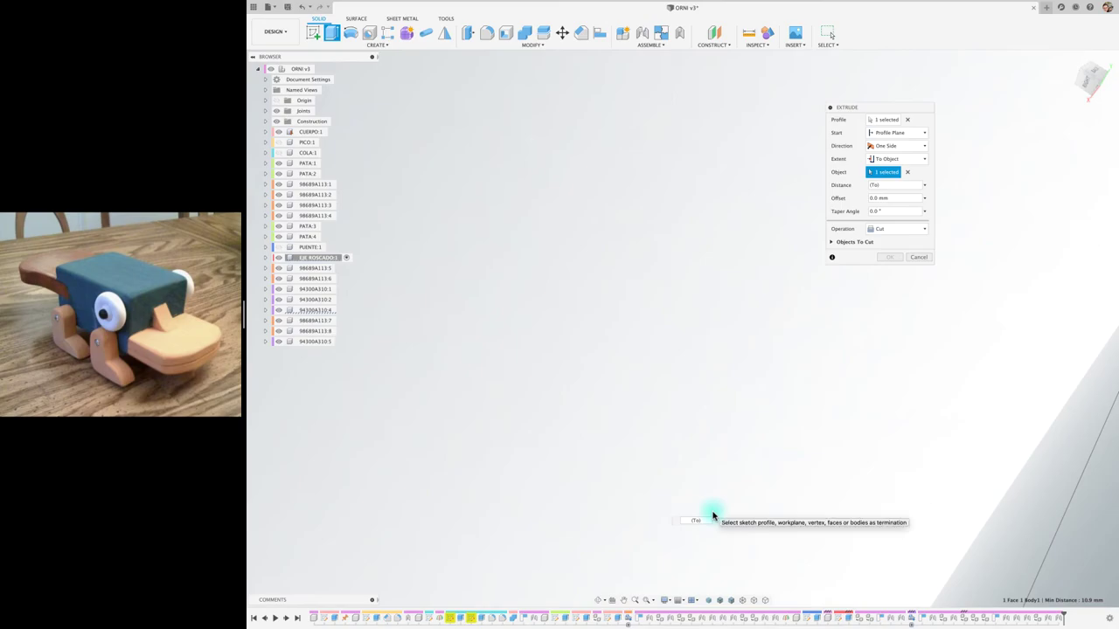
scroll(713, 516, up, 2)
scroll(713, 516, down, 5)
scroll(713, 516, up, 3)
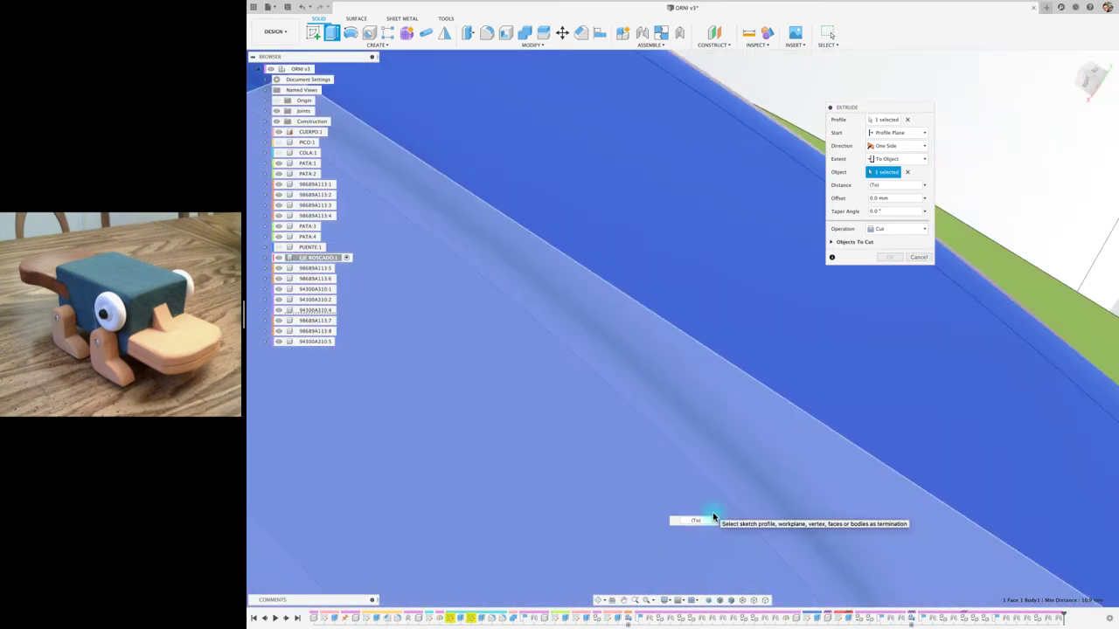
scroll(712, 515, down, 2)
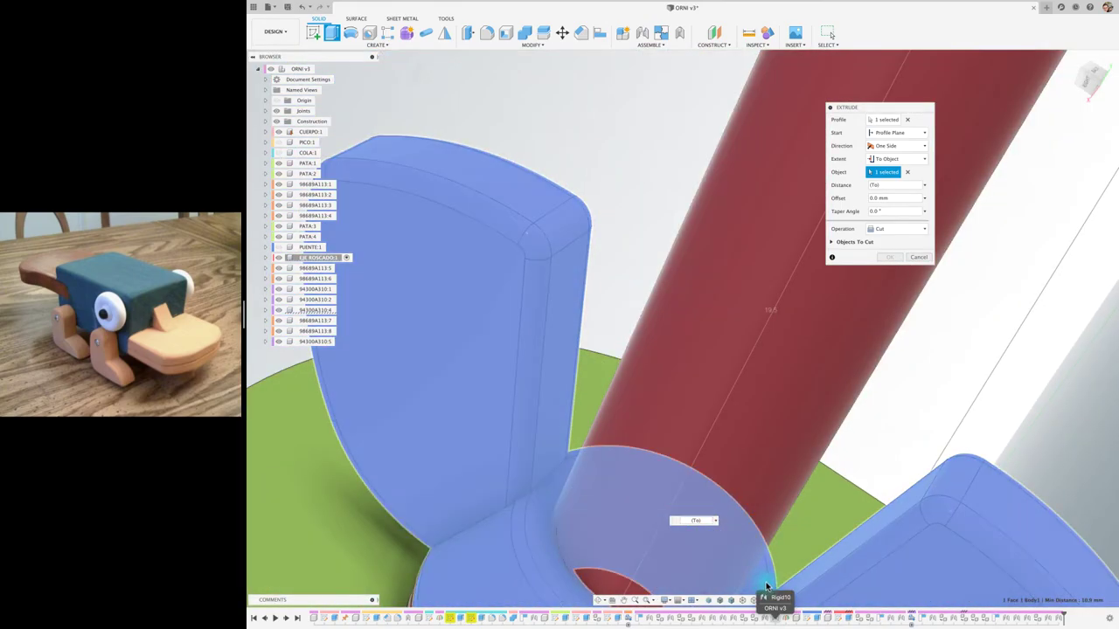
click(762, 581)
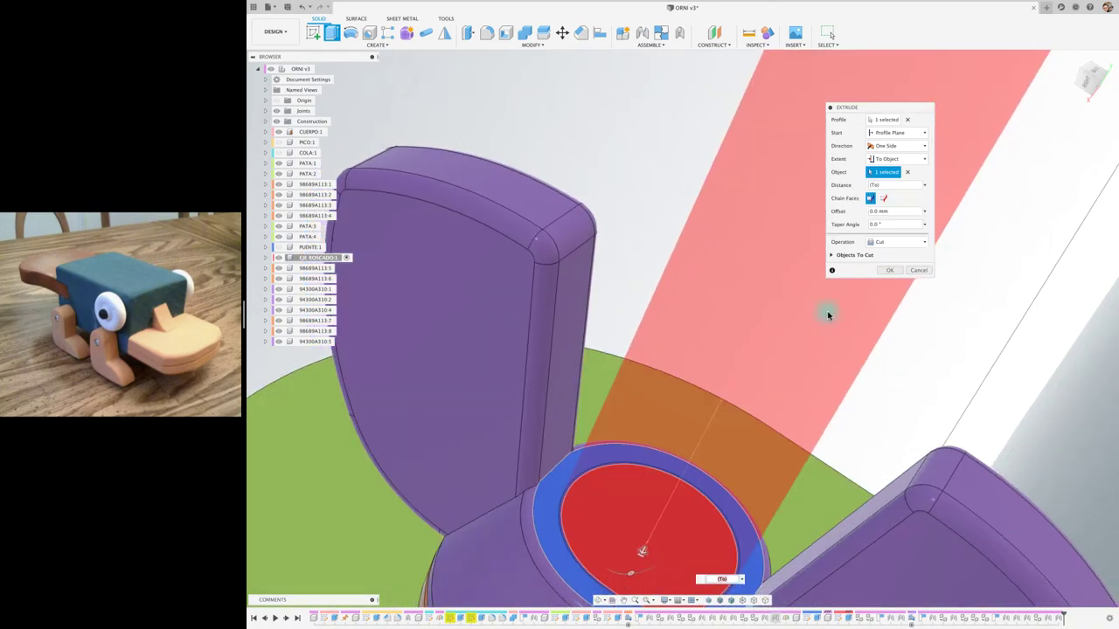
click(891, 271)
middle_click(832, 306)
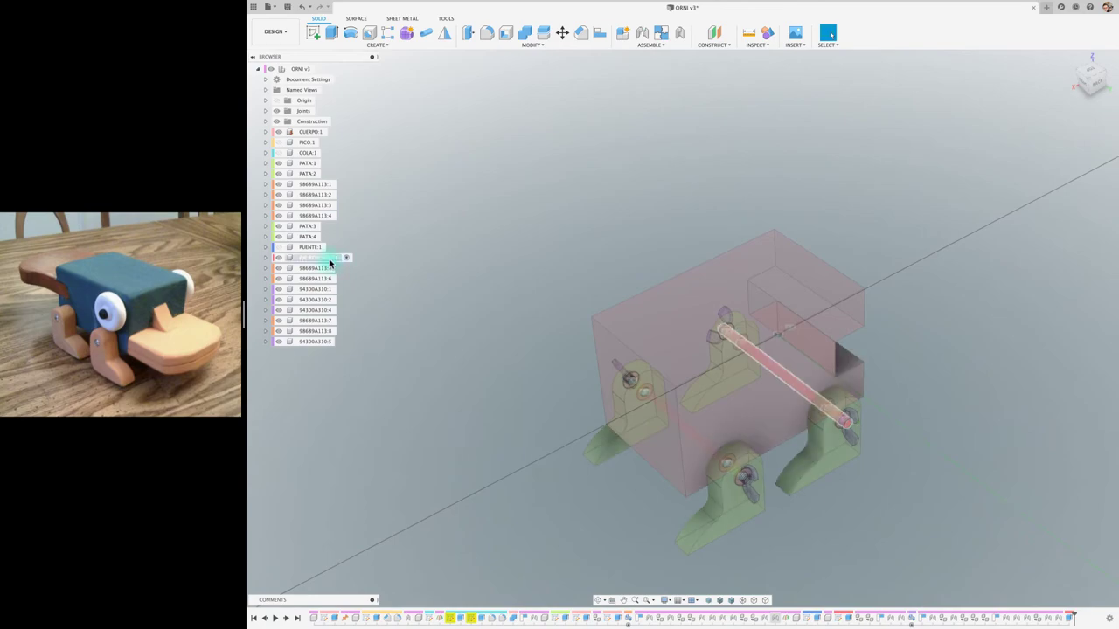
Isolate EJE ROSCADO and start a thread on the rod's cylindrical surface
right_click(332, 260)
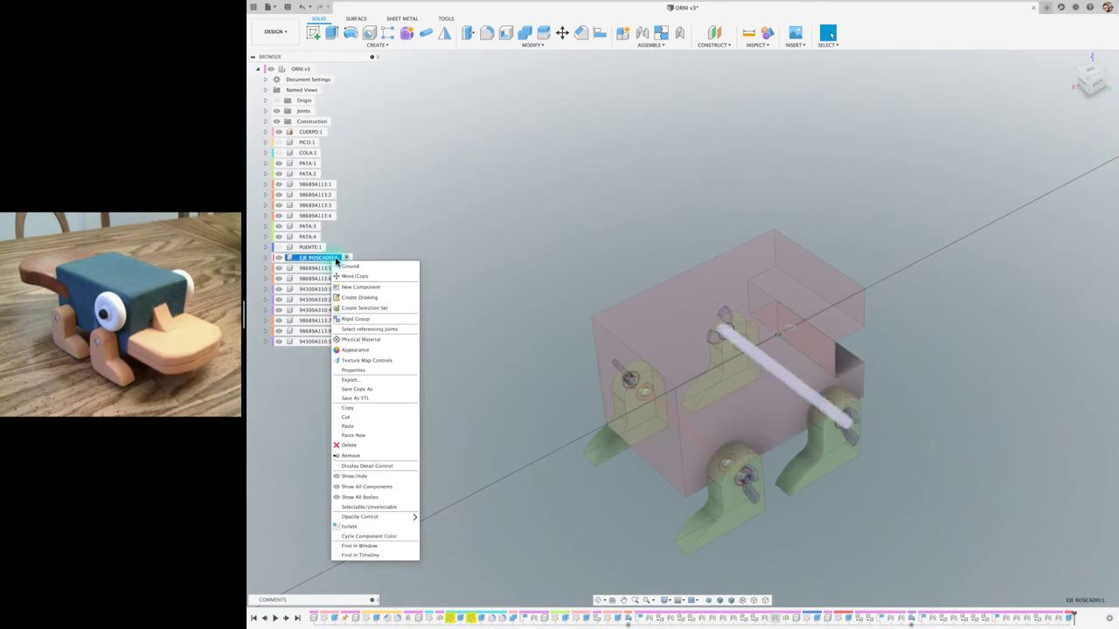
click(367, 528)
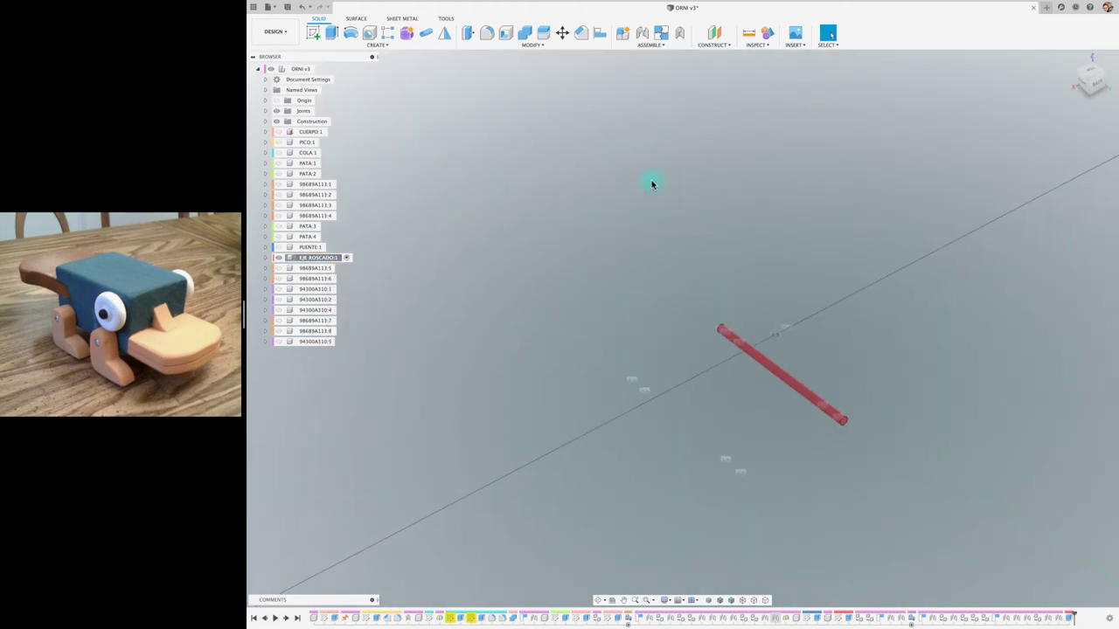
click(404, 44)
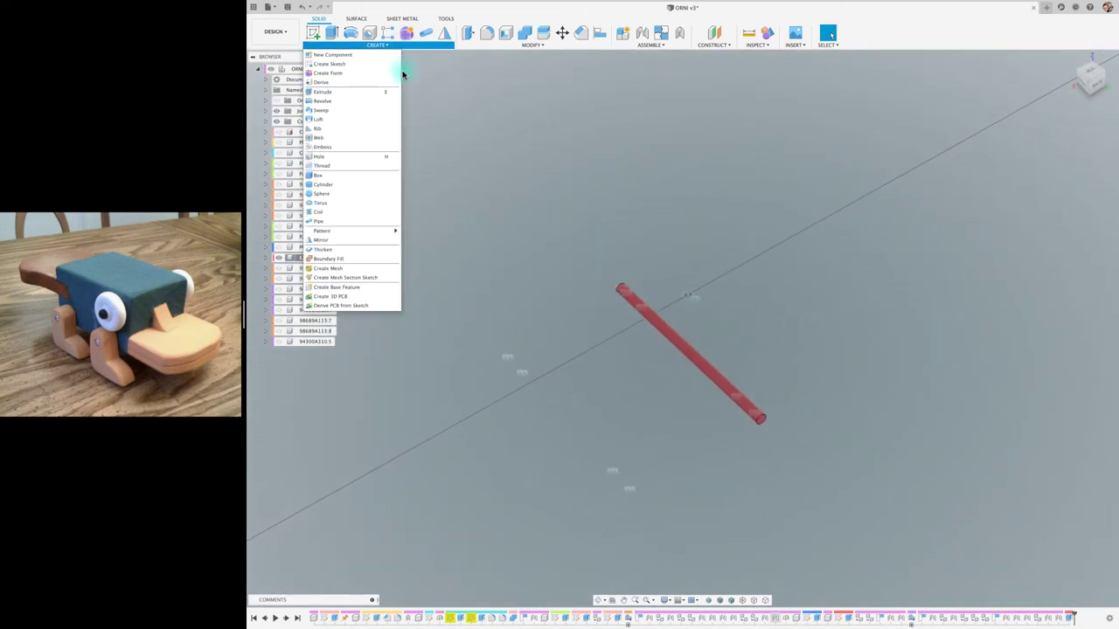
click(353, 166)
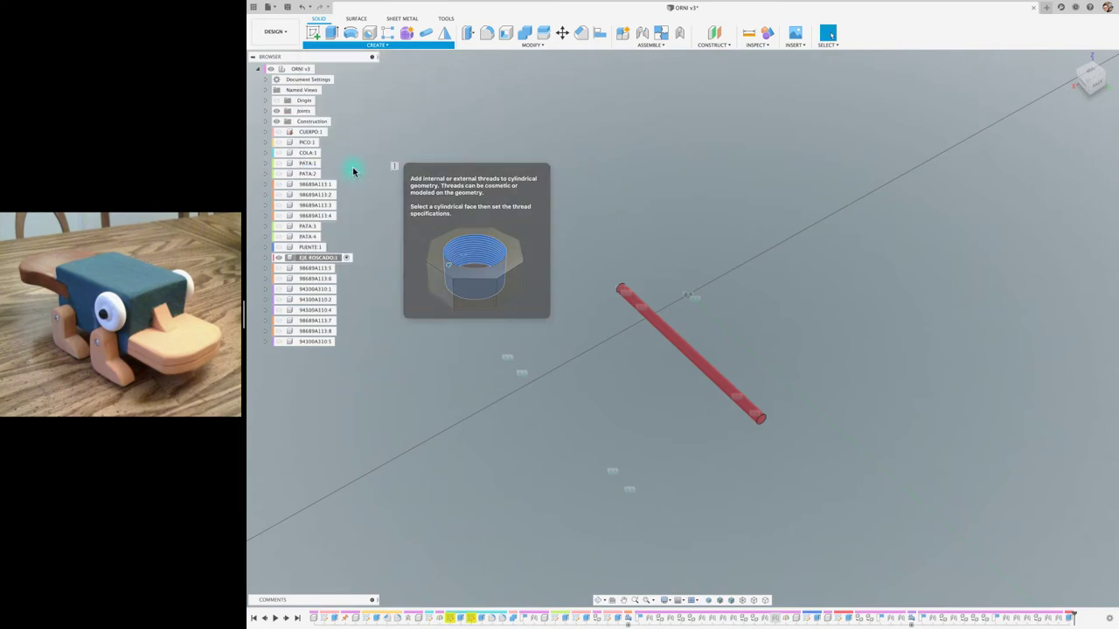
click(681, 346)
scroll(812, 307, up, 1)
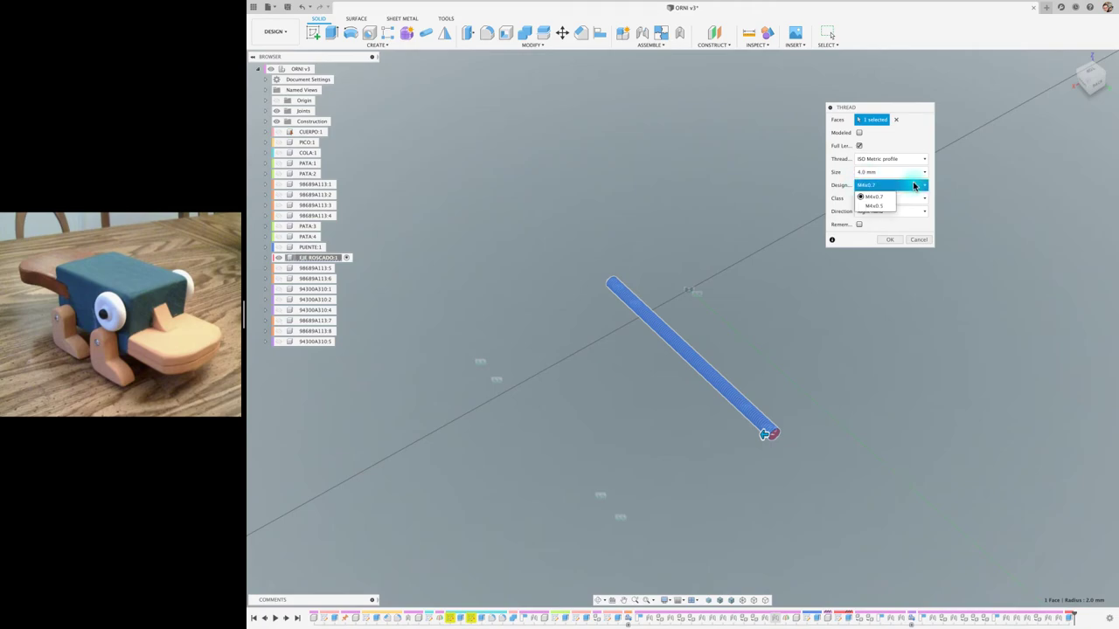
Apply a modeled full-length M4x0.7 ISO metric thread to the rod
click(883, 188)
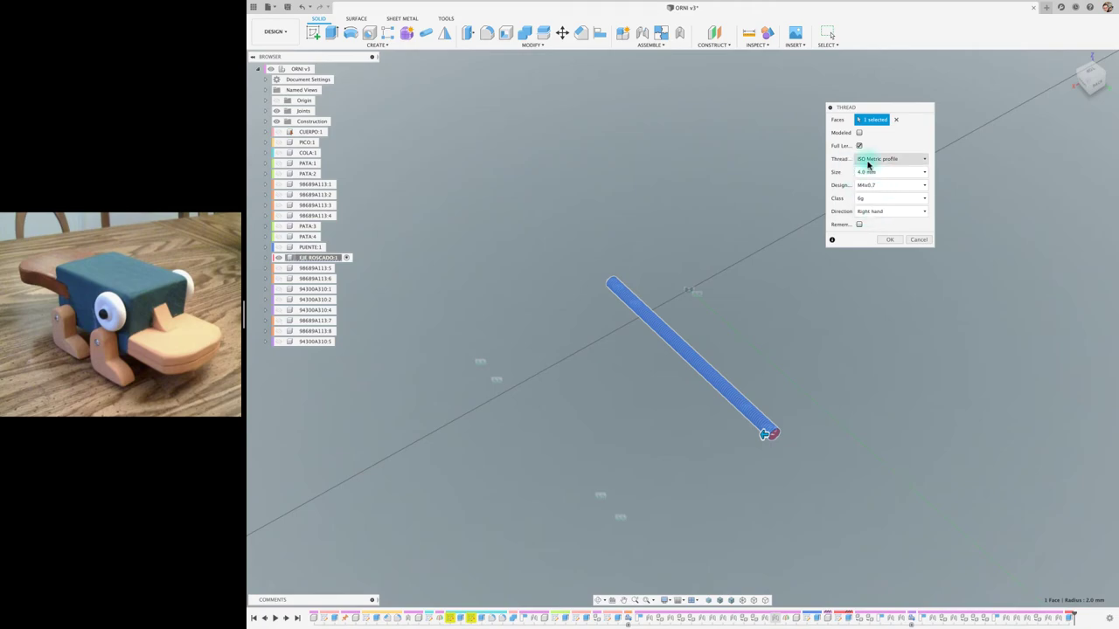
scroll(818, 201, up, 2)
scroll(772, 252, up, 3)
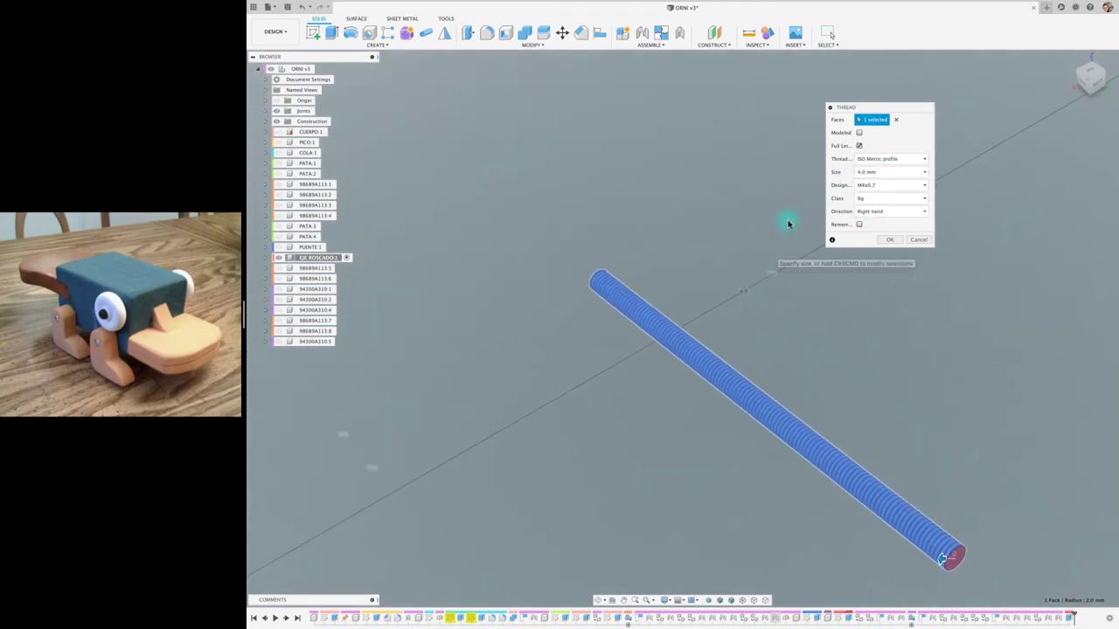
scroll(786, 220, up, 1)
scroll(862, 150, up, 1)
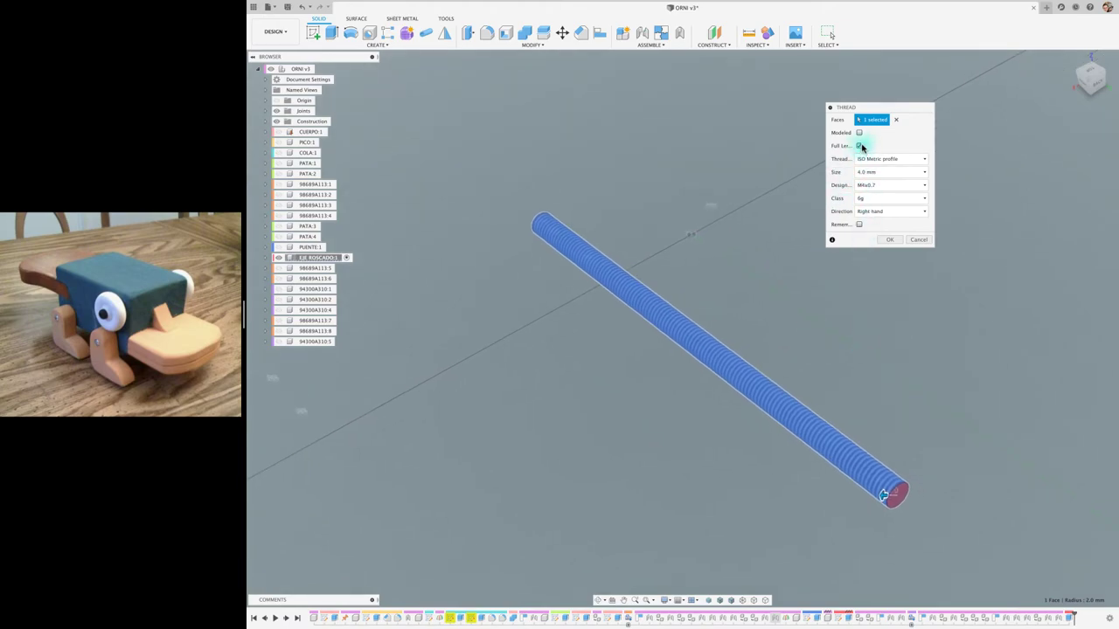
click(859, 133)
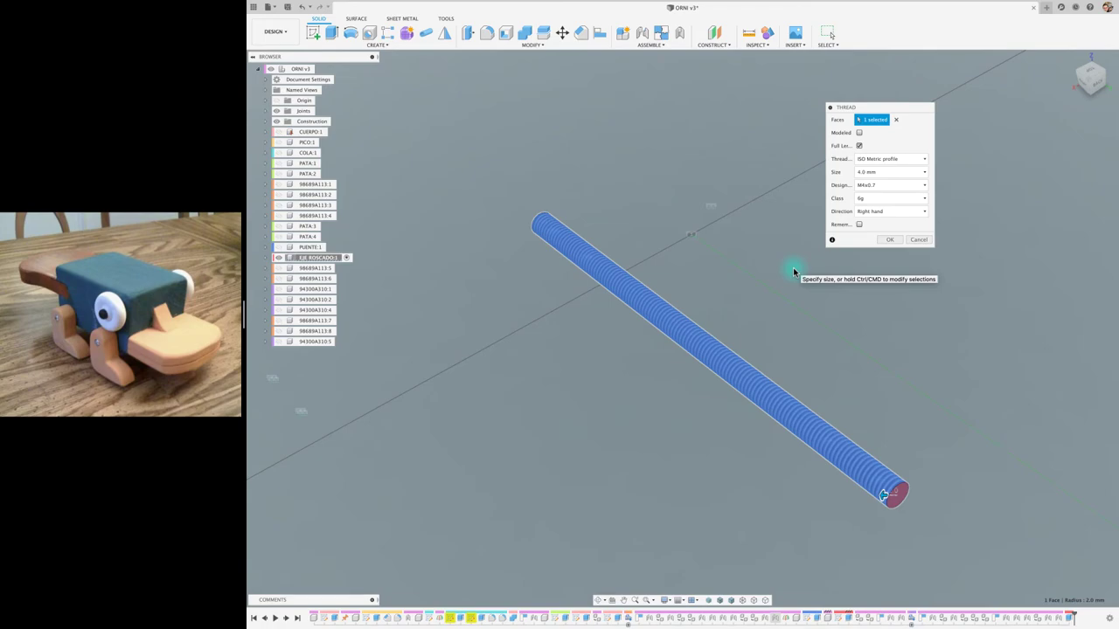
click(859, 133)
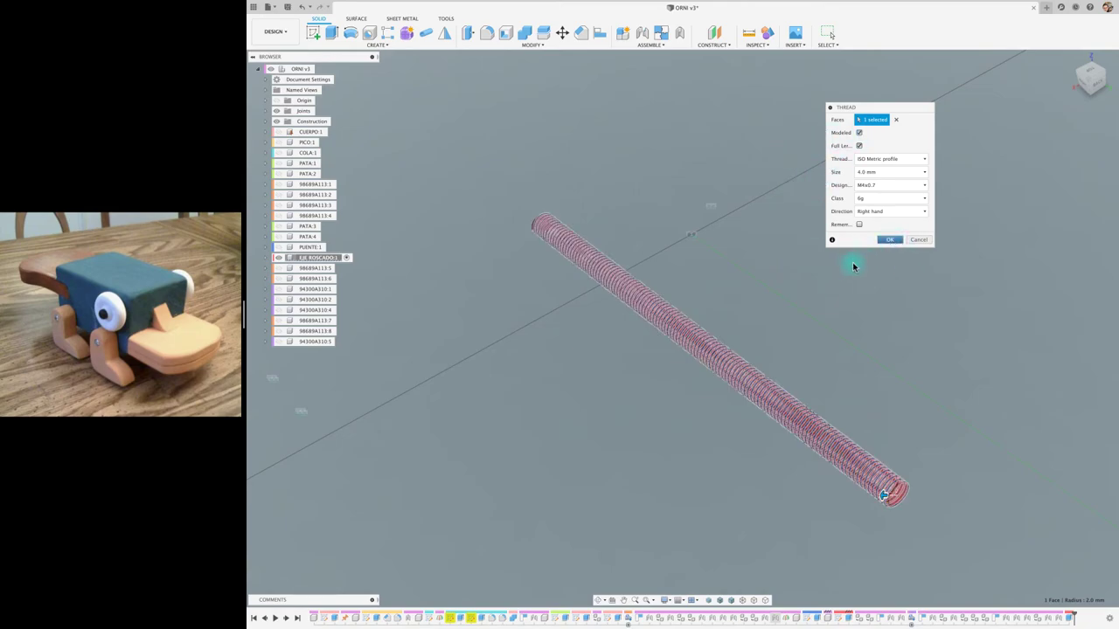
key(Return)
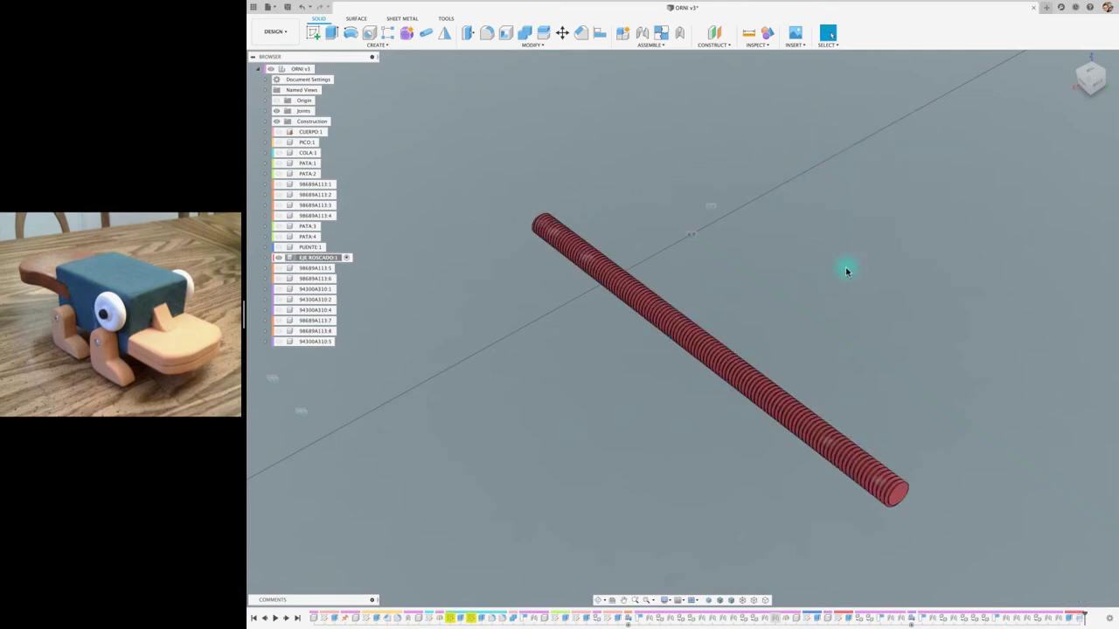
Unisolate EJE ROSCADO:1 so all other components show again
scroll(845, 271, down, 5)
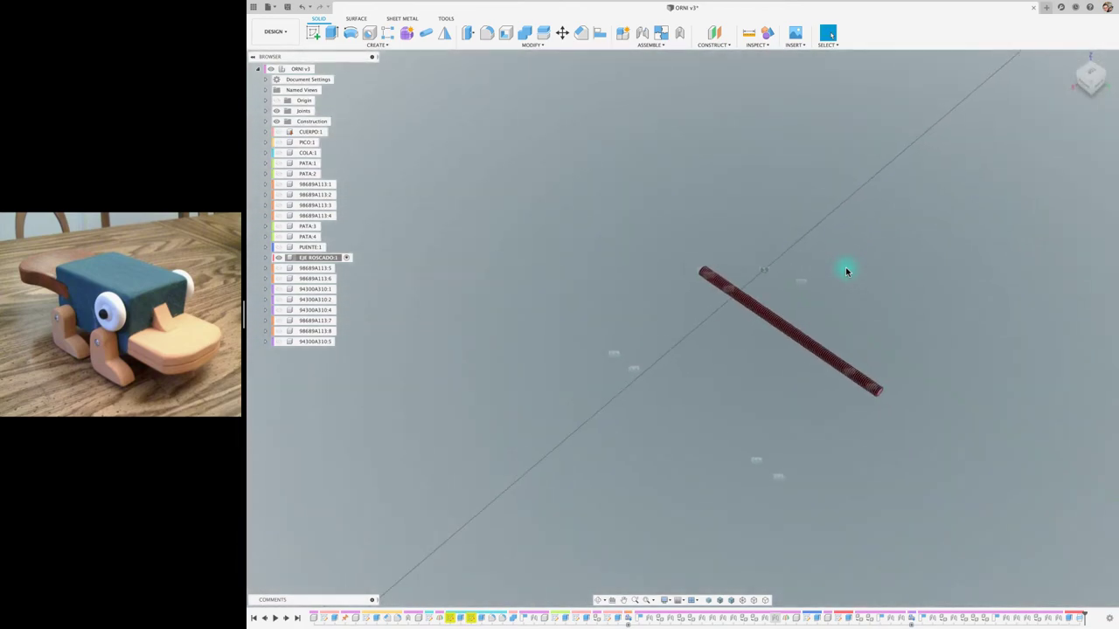
scroll(845, 271, up, 1)
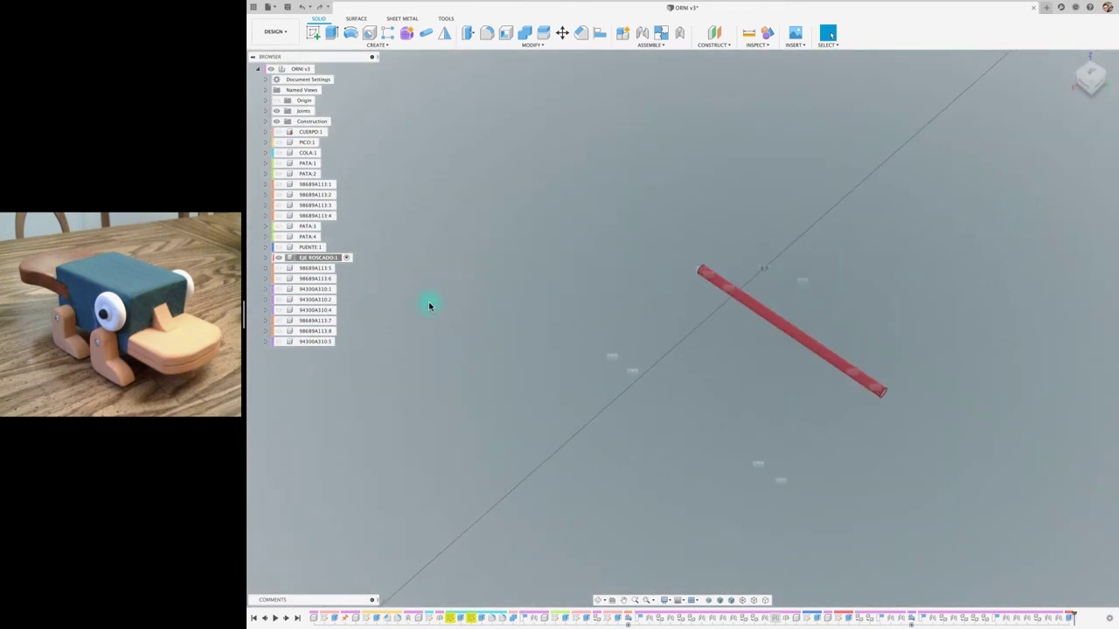
right_click(322, 257)
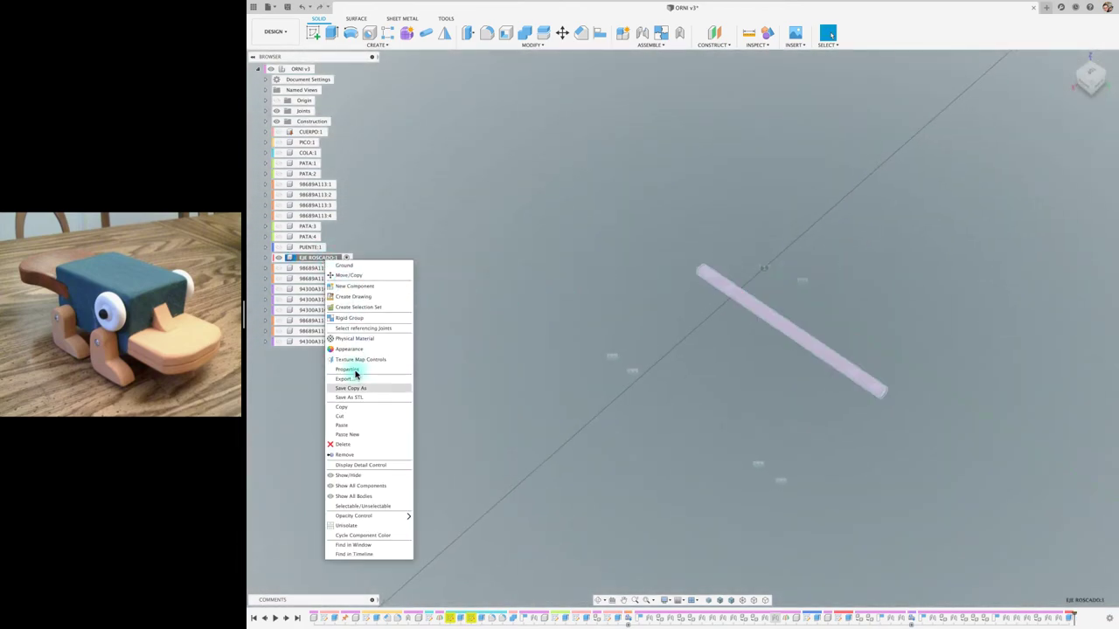
click(376, 524)
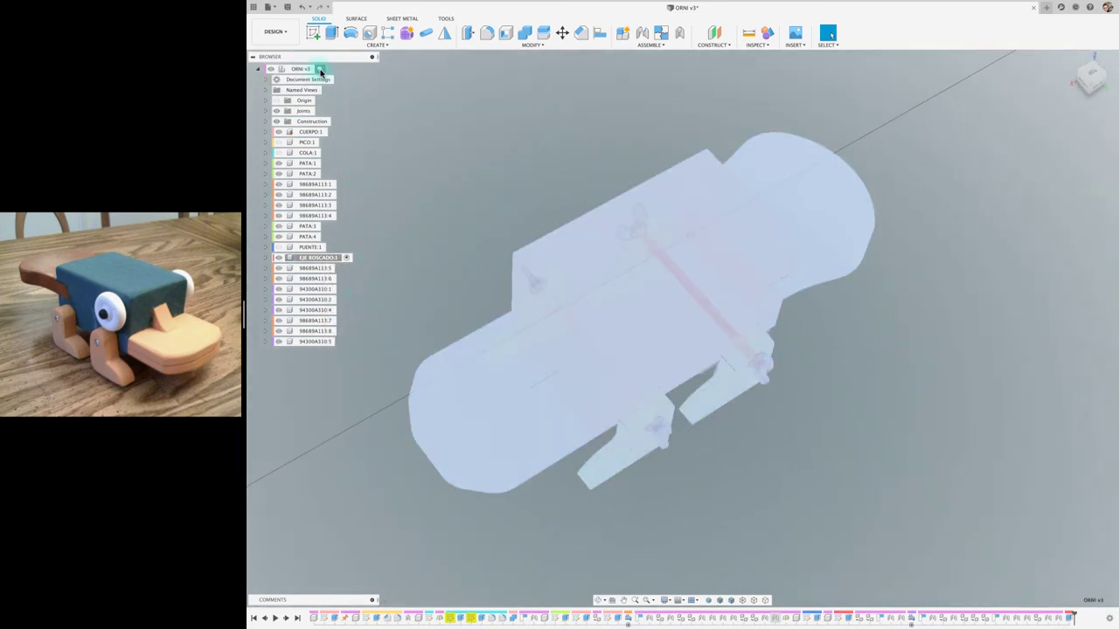
click(388, 116)
Save a new version of the design and select EJE ROSCADO:1
click(288, 8)
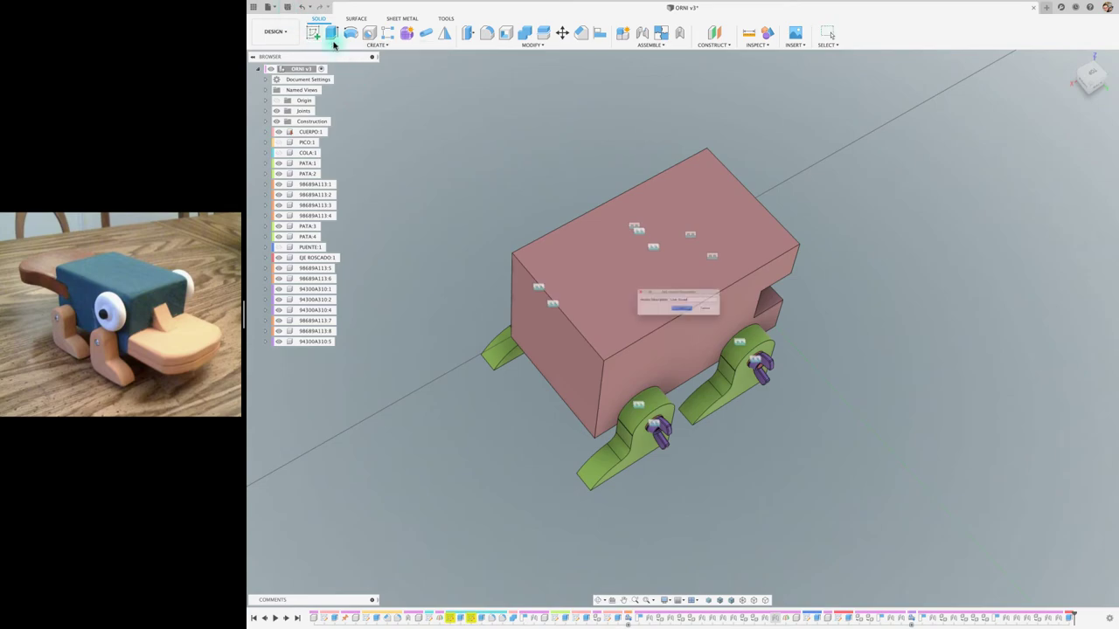
click(687, 315)
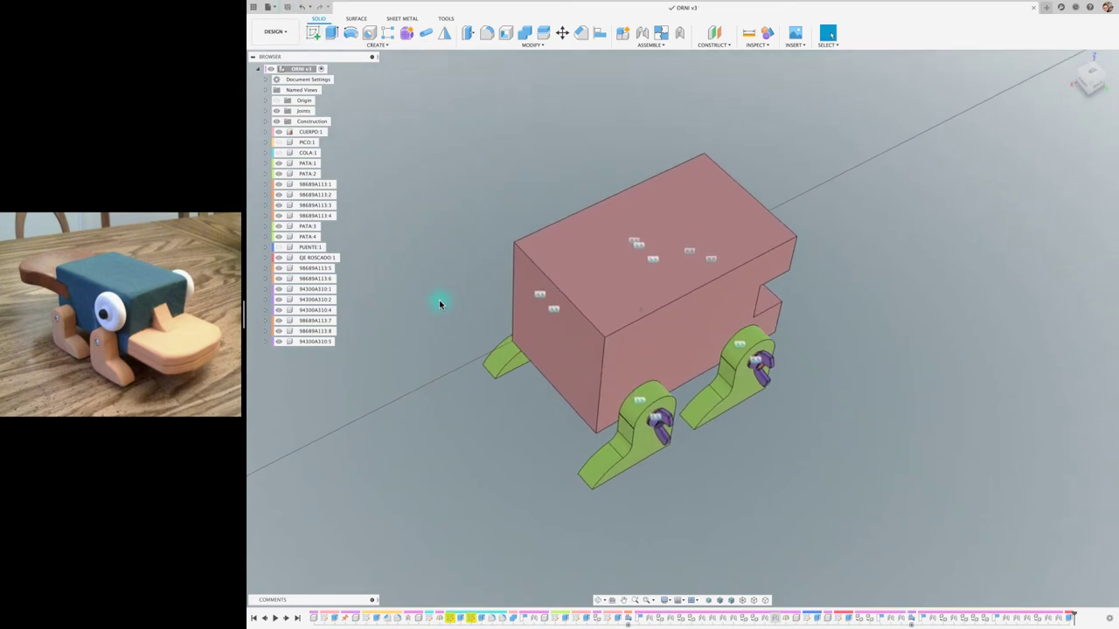
click(332, 259)
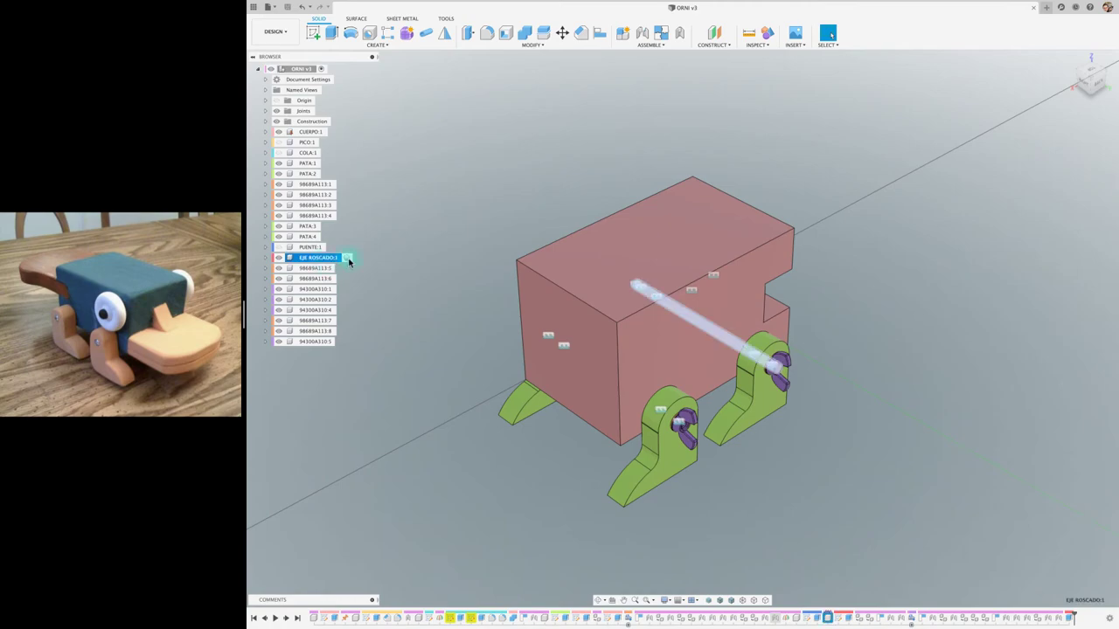
Copy the threaded rod as EJE ROSCADO:2 and move it 73 mm down below the body
key(ctrl+c)
key(ctrl+v)
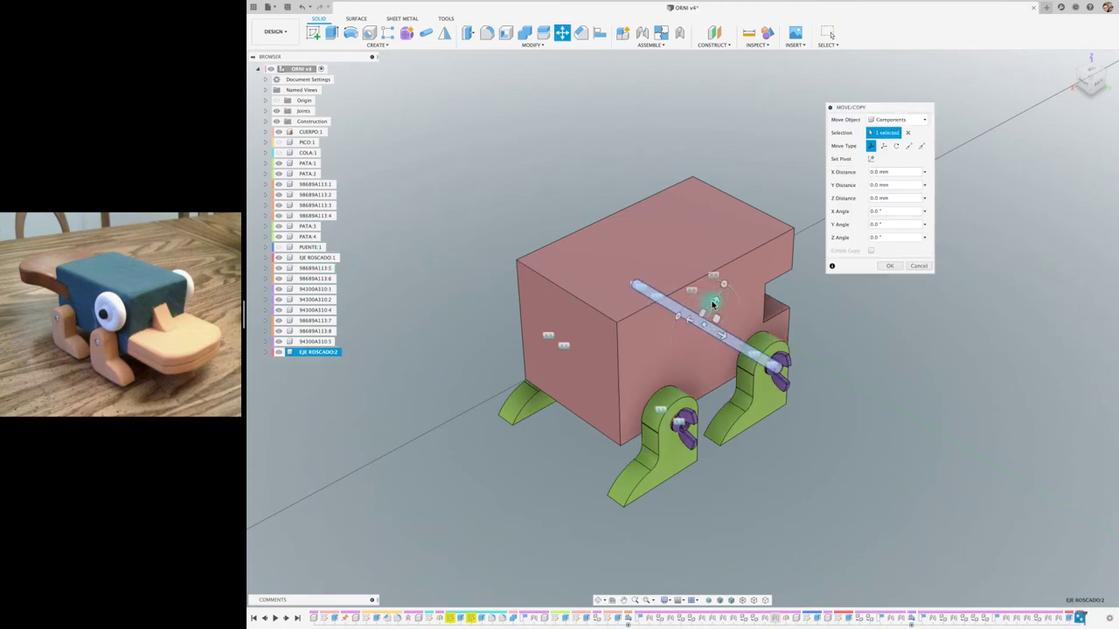
drag(714, 304, 516, 462)
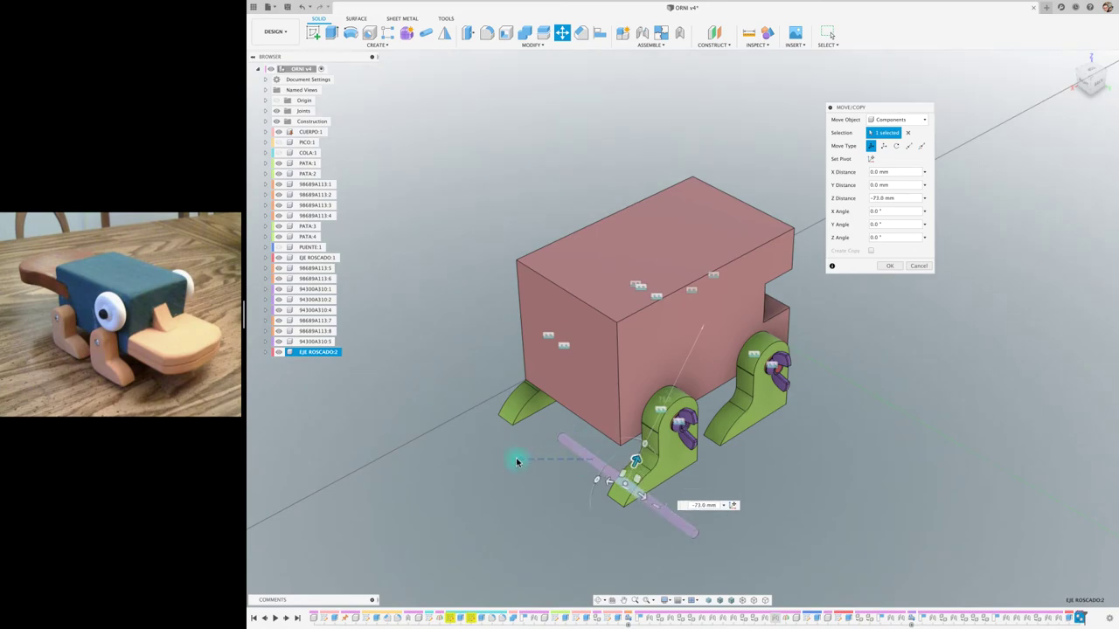
click(893, 267)
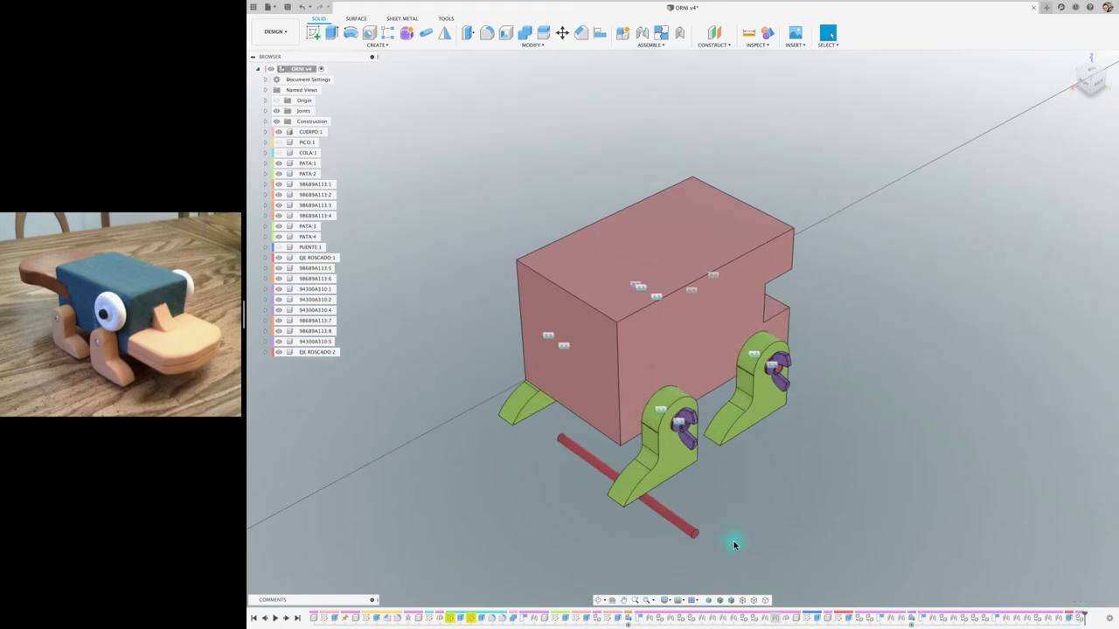
shift+middle_drag(735, 539, 734, 545)
Joint the rod's end to wing nut 94300A310:5
key(j)
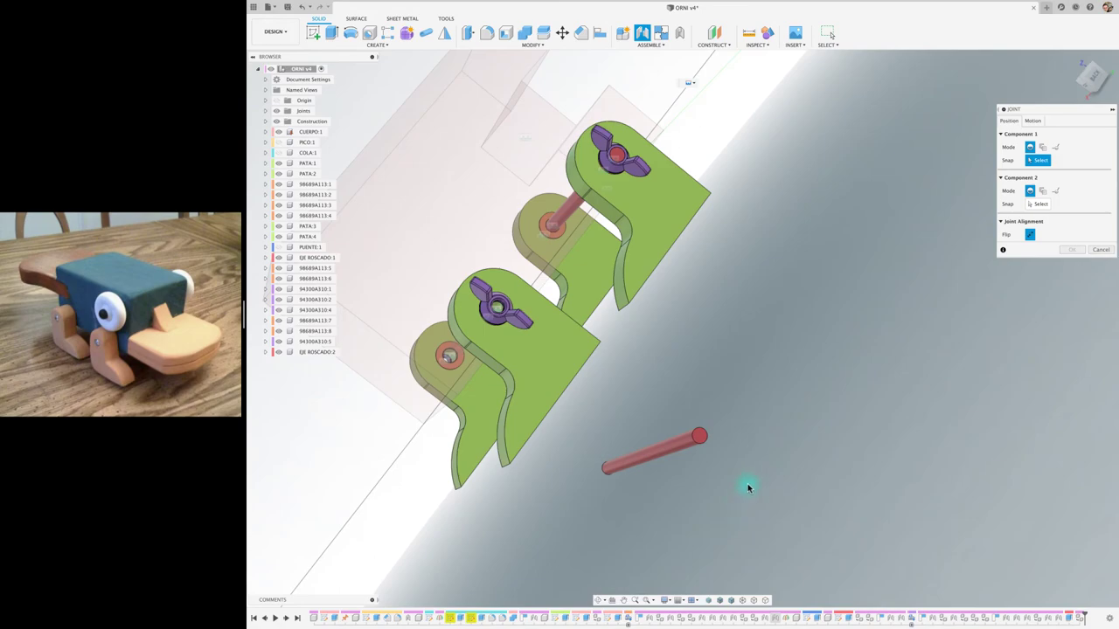
click(696, 437)
scroll(674, 442, up, 2)
scroll(674, 441, up, 5)
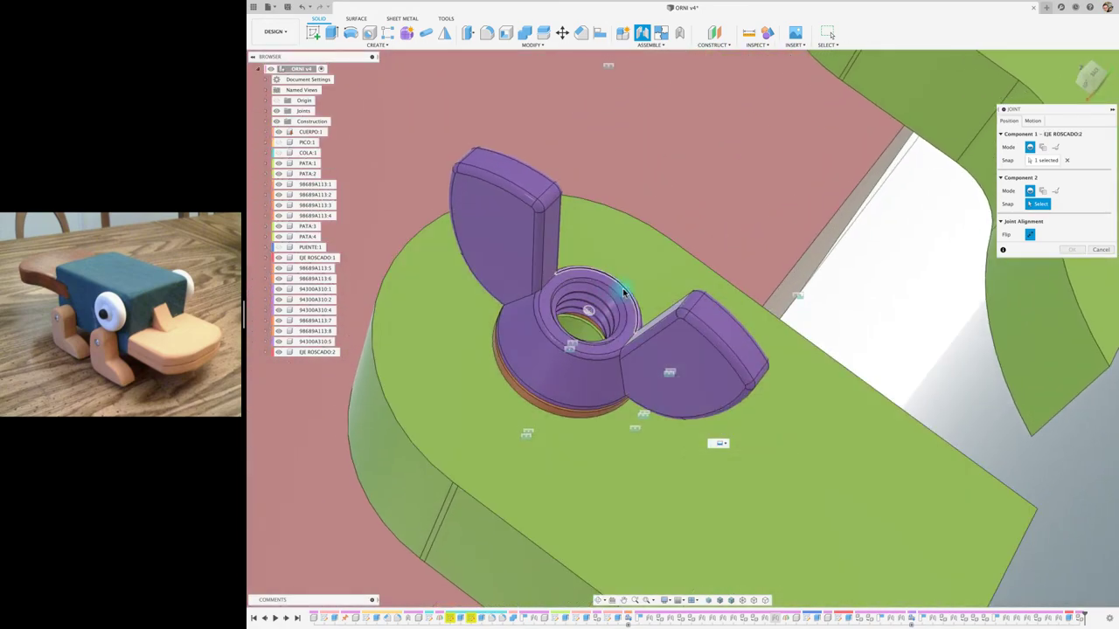
click(626, 291)
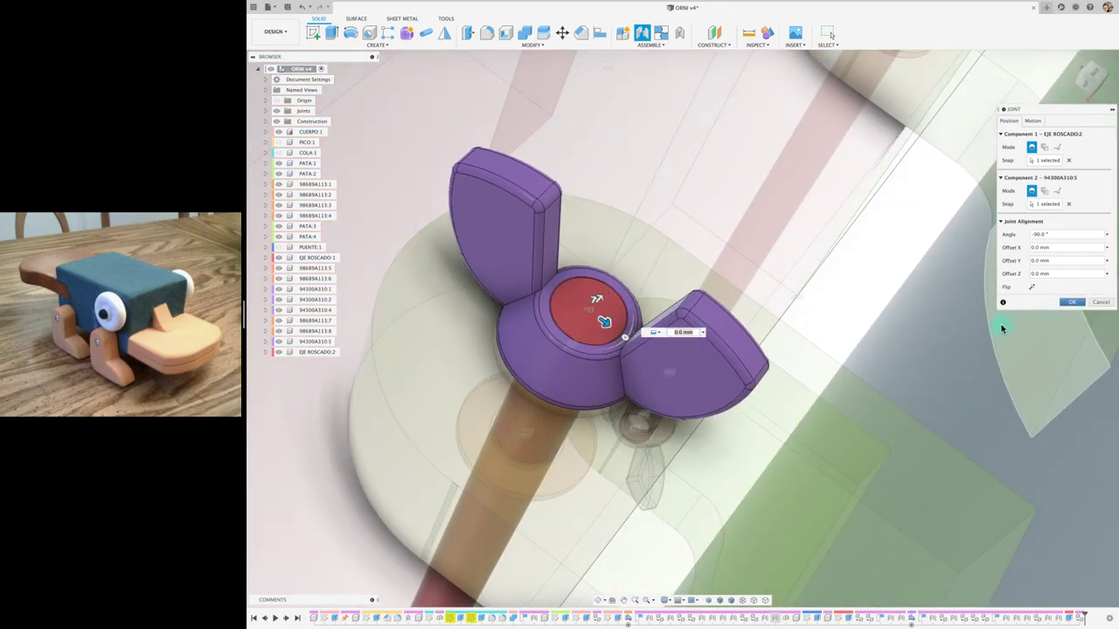
key(Return)
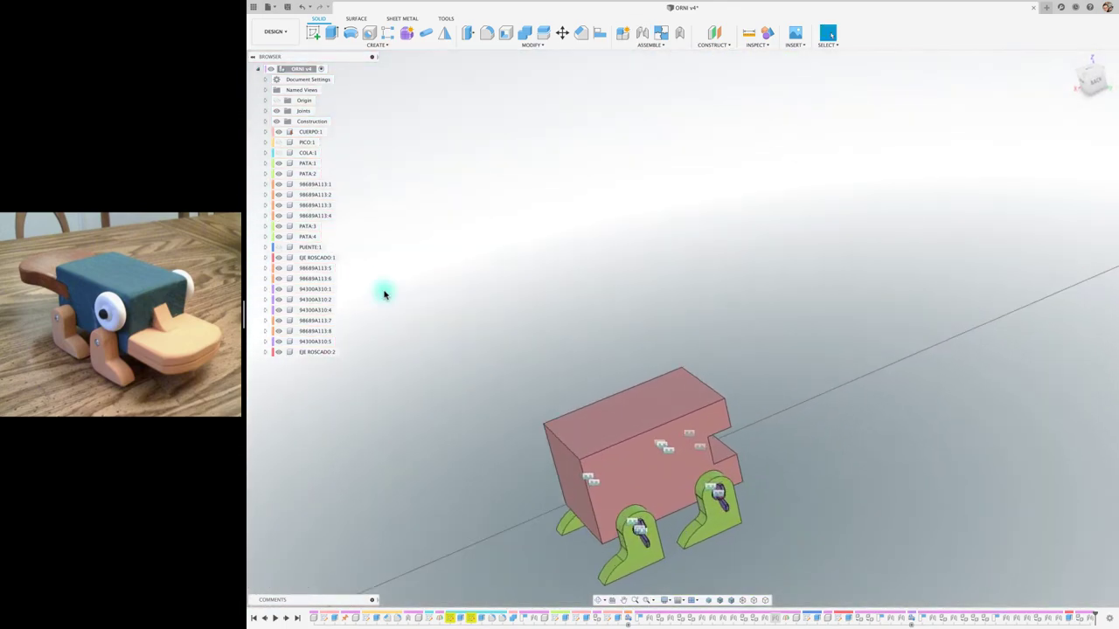
Isolate EJE ROSCADO:1, give it a modelled M4x0.7 thread, then unisolate it
click(325, 258)
right_click(328, 259)
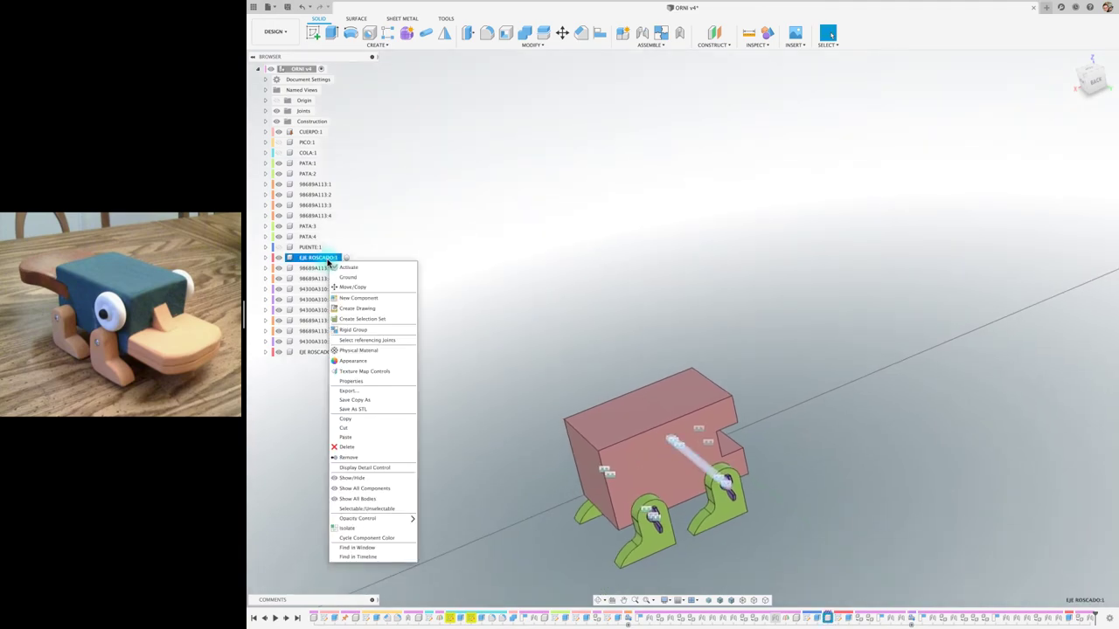
click(360, 528)
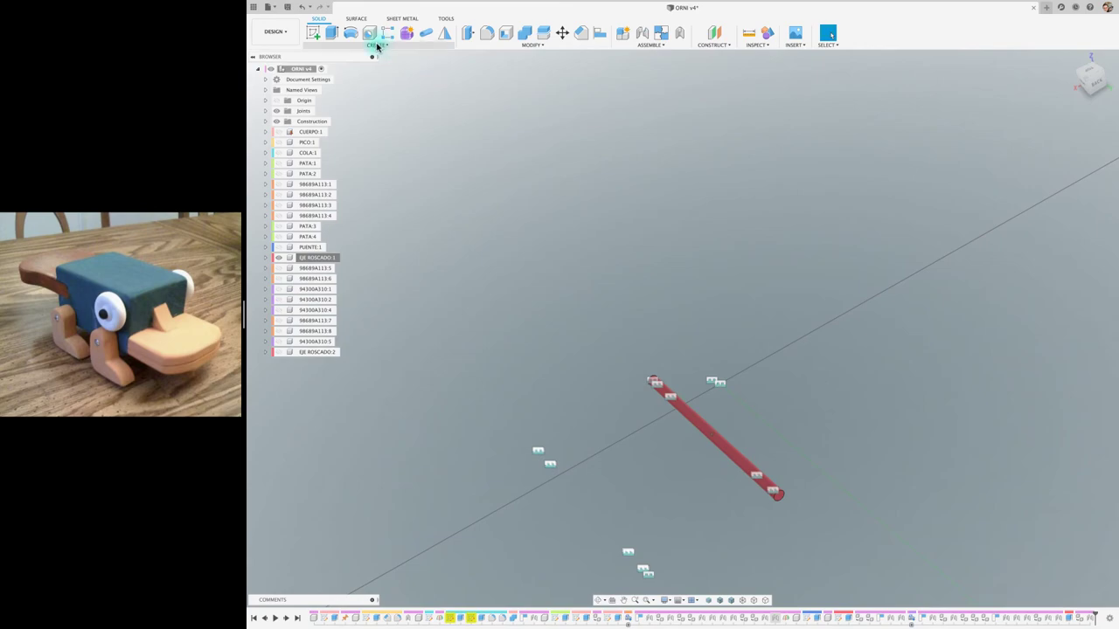
click(376, 45)
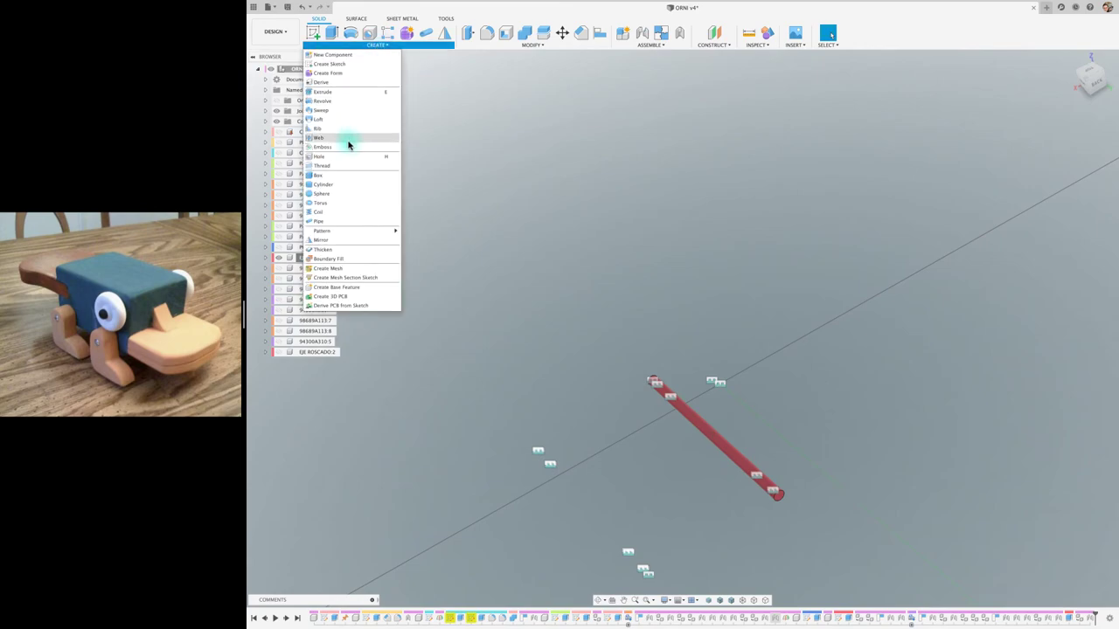
click(338, 166)
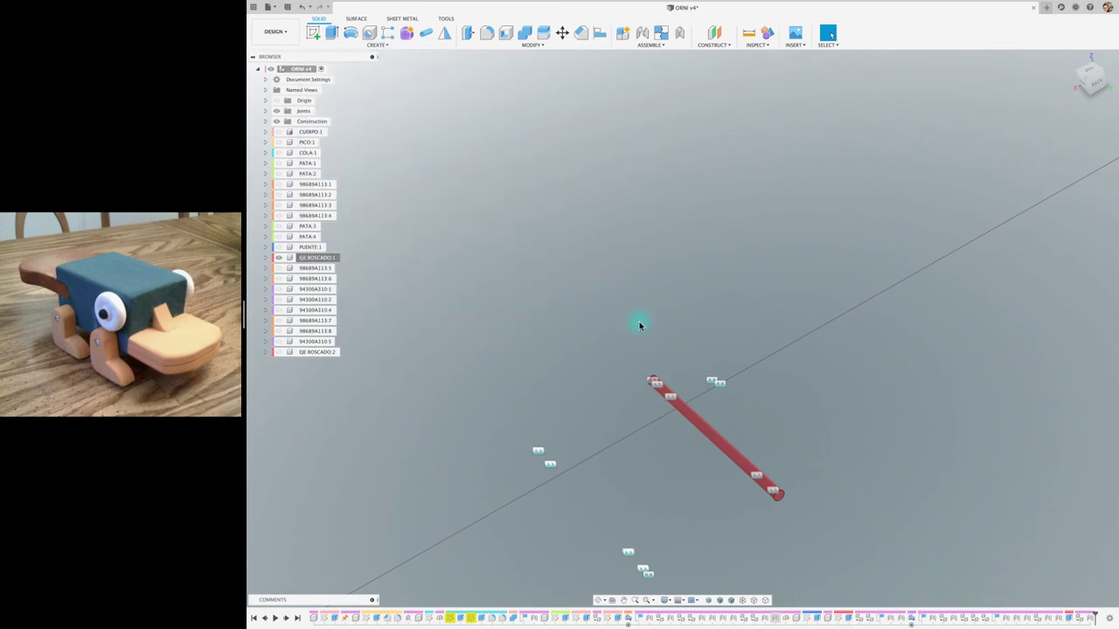
click(715, 444)
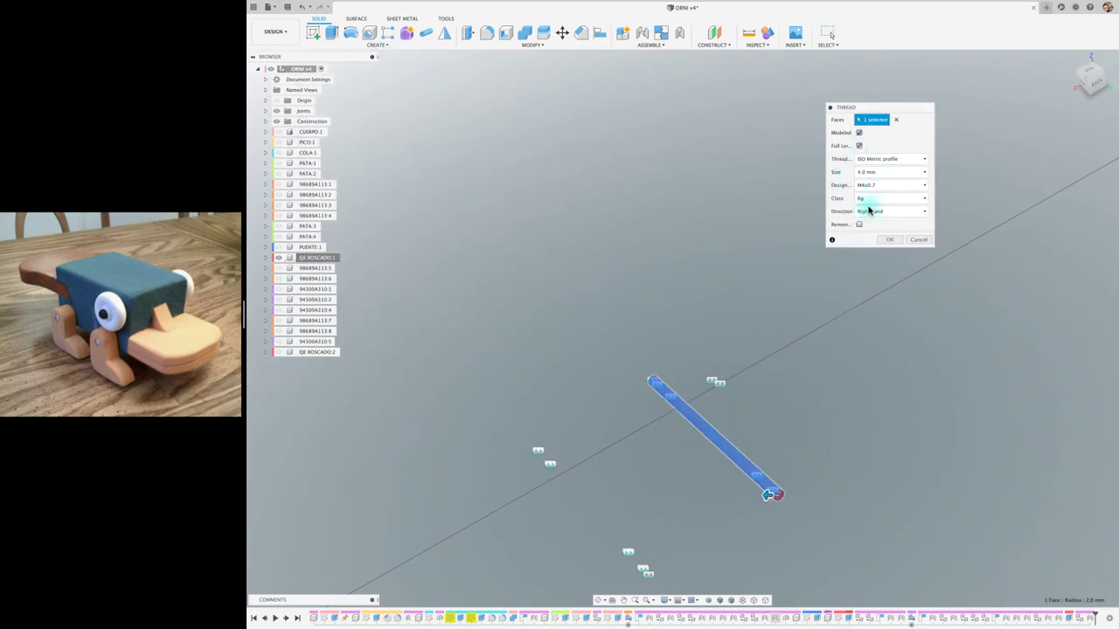
click(890, 241)
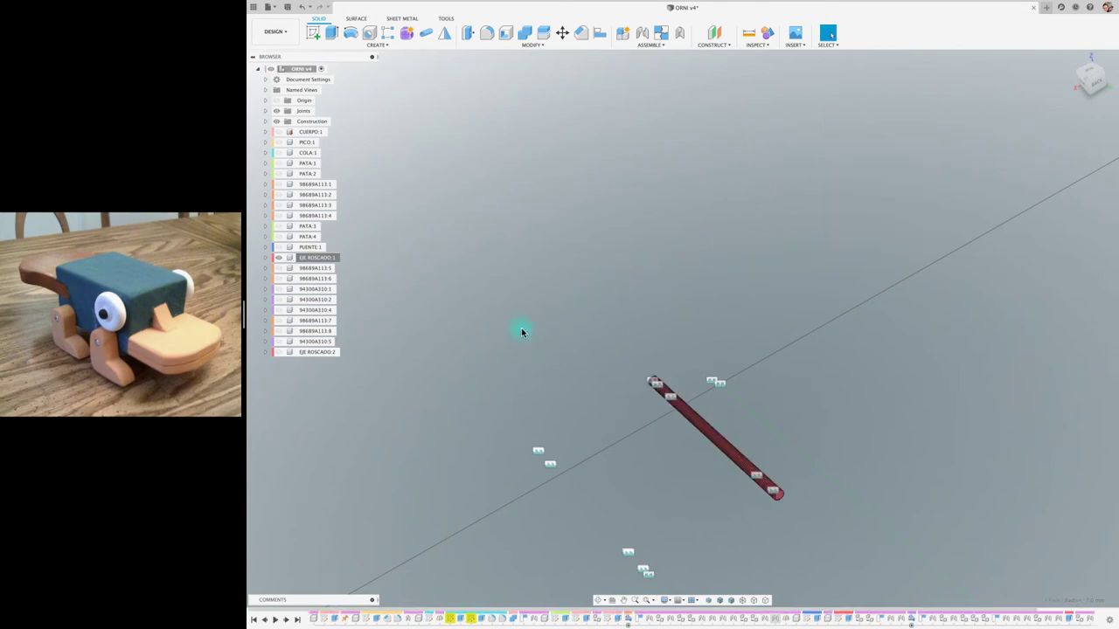
right_click(333, 262)
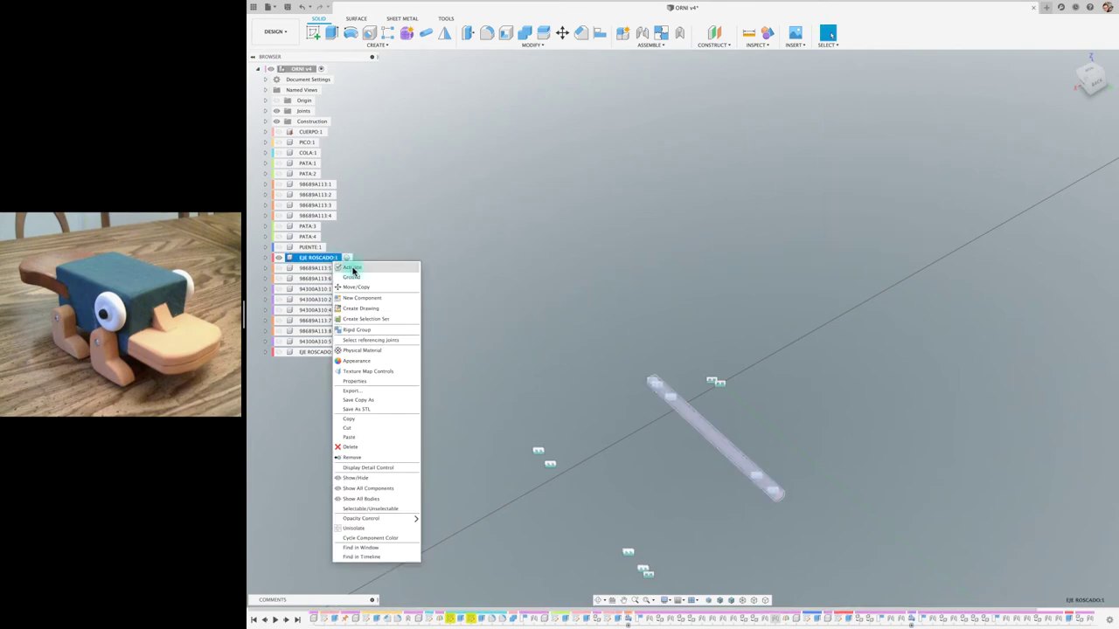
click(367, 528)
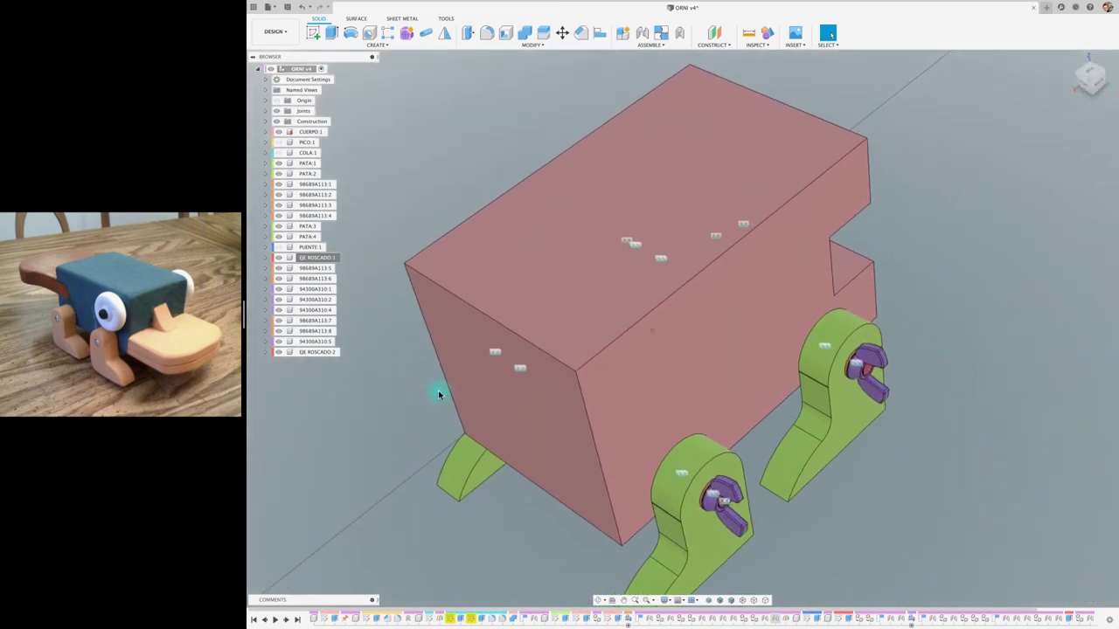
Isolate EJE ROSCADO:2 to inspect it, then unisolate to restore the other components
click(324, 351)
right_click(323, 351)
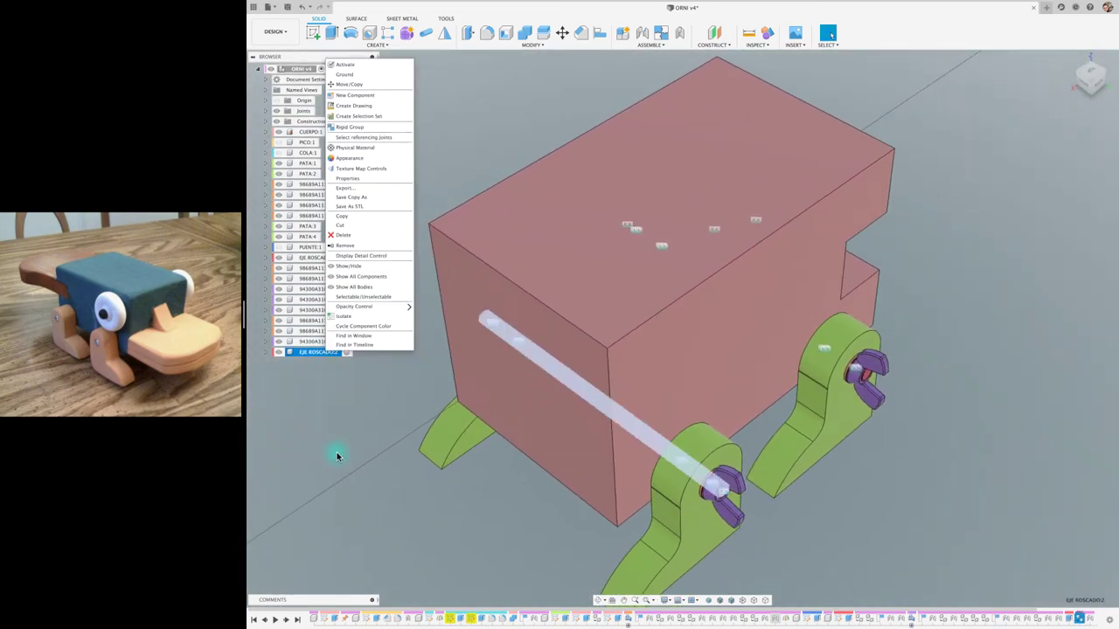
click(349, 318)
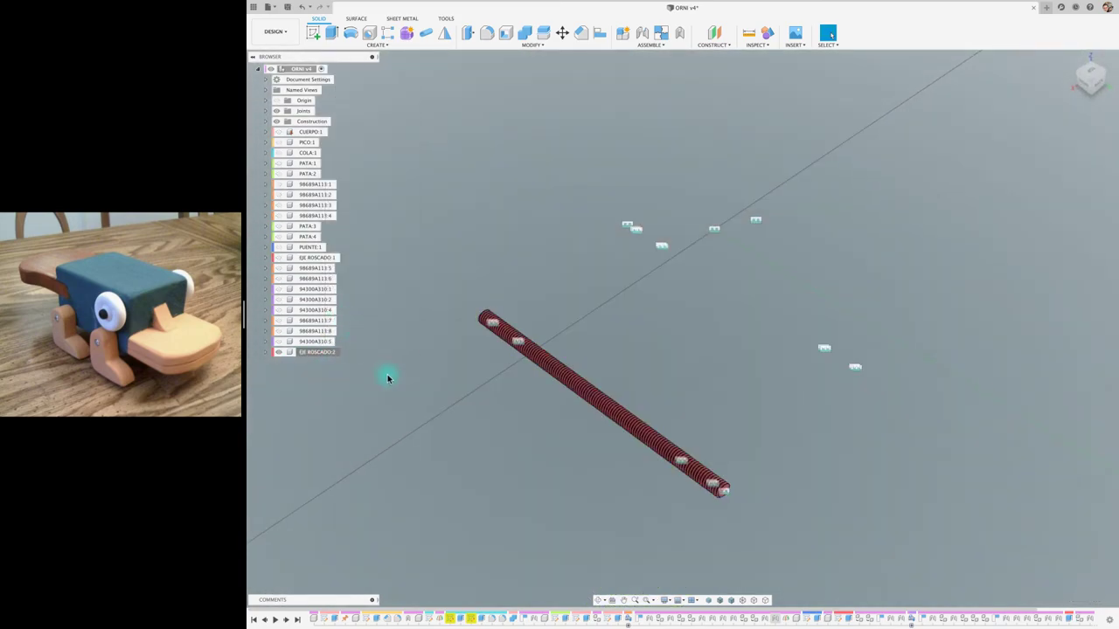
scroll(376, 372, down, 3)
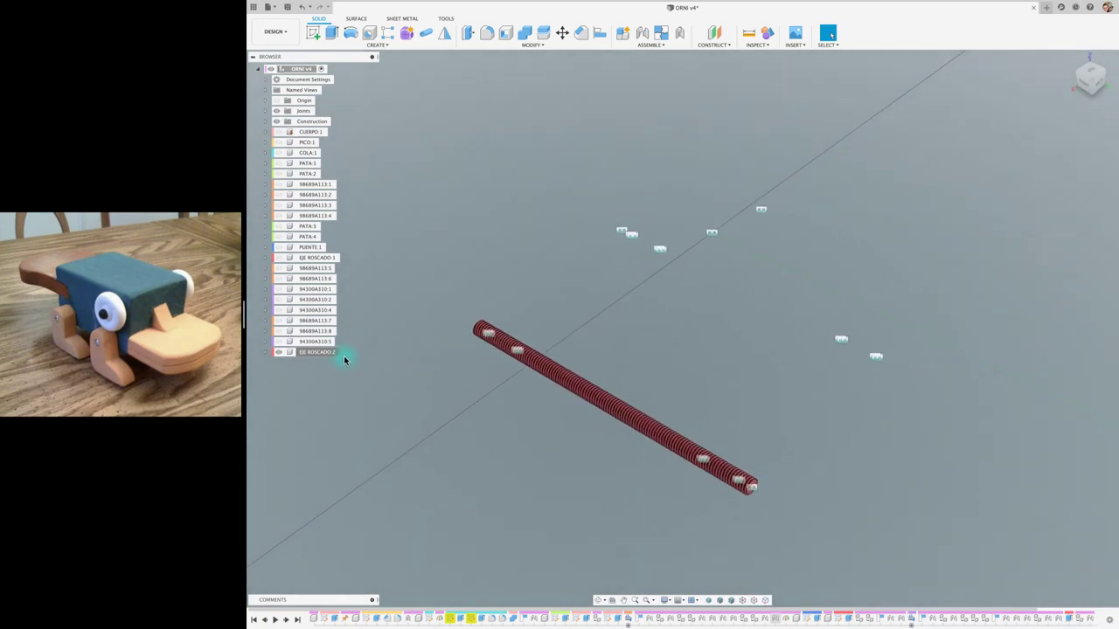
click(315, 69)
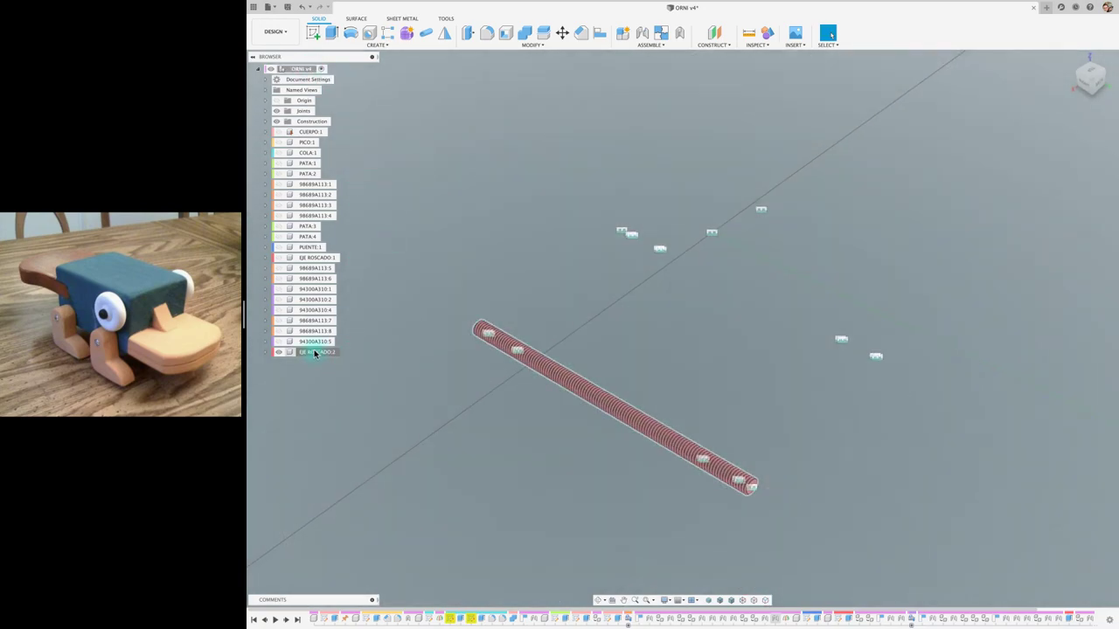
right_click(317, 351)
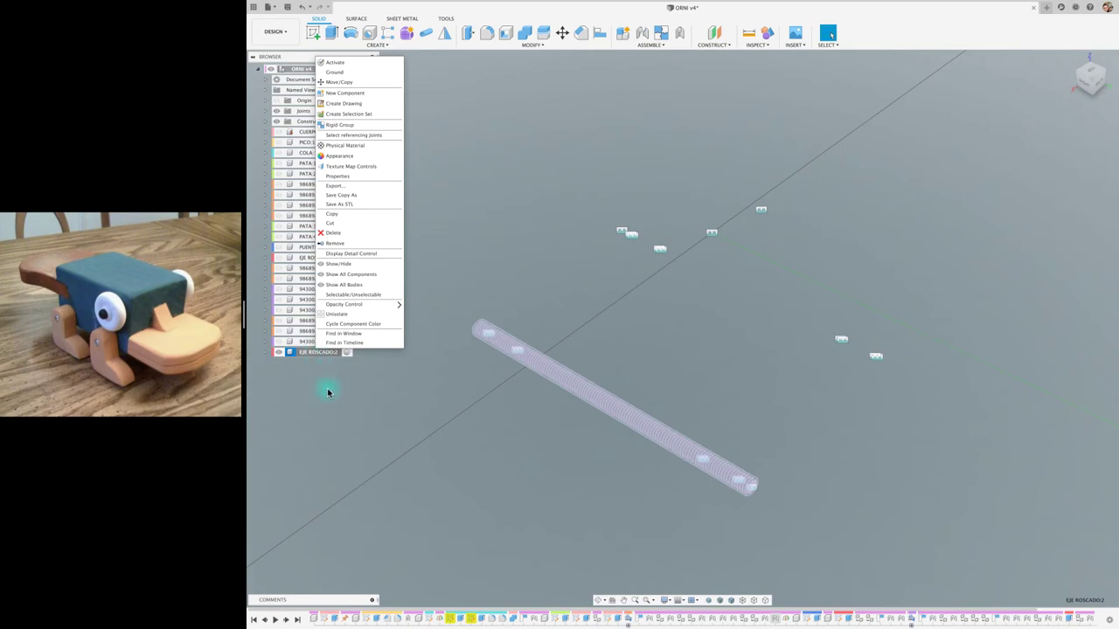
click(350, 315)
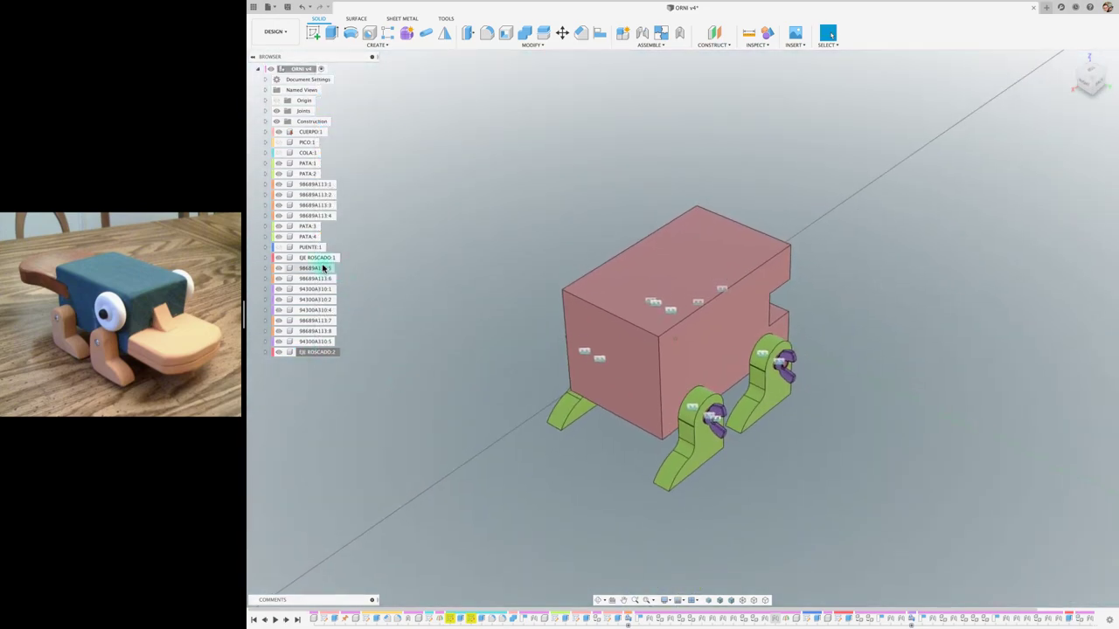
Turn on visibility of PUENTE:1, COLA:1 and PICO:1 and orbit the model
click(278, 247)
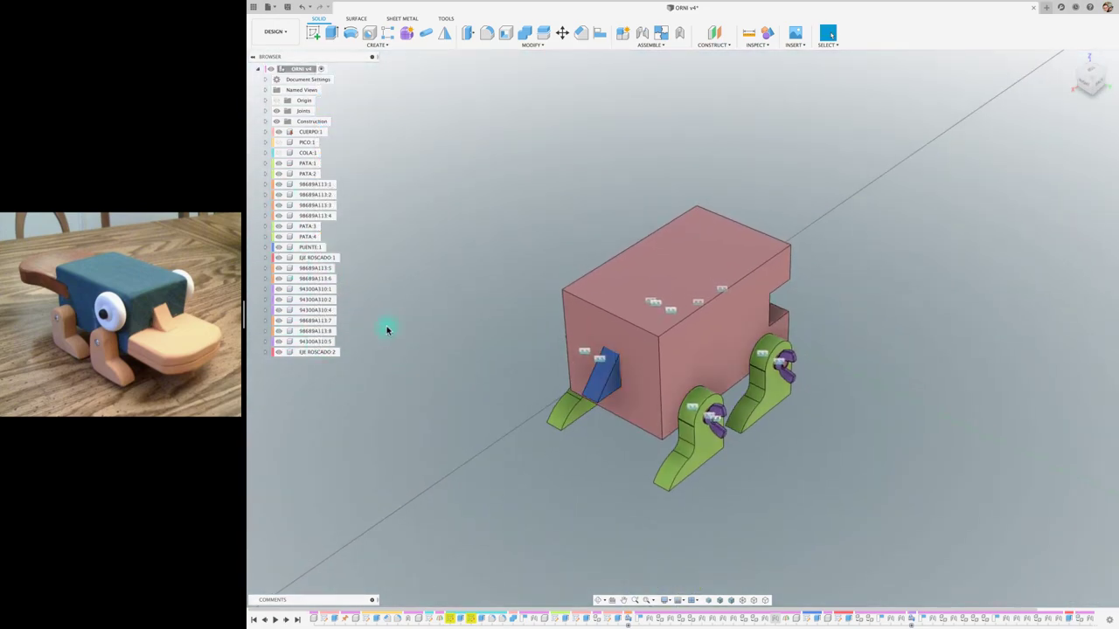
click(278, 152)
click(278, 141)
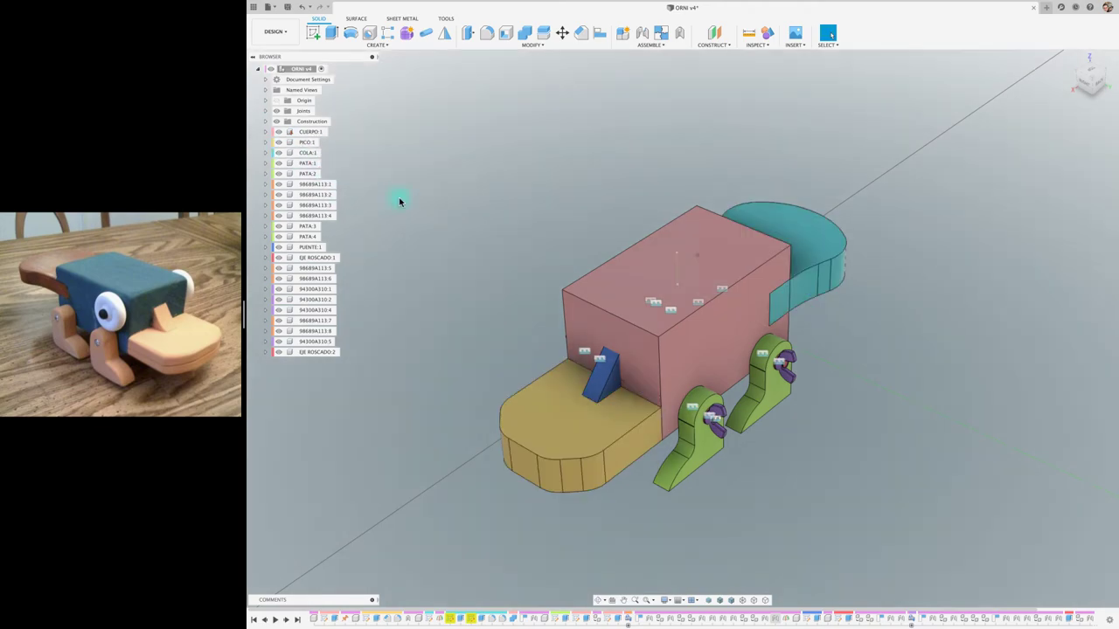
shift+middle_drag(399, 197, 414, 212)
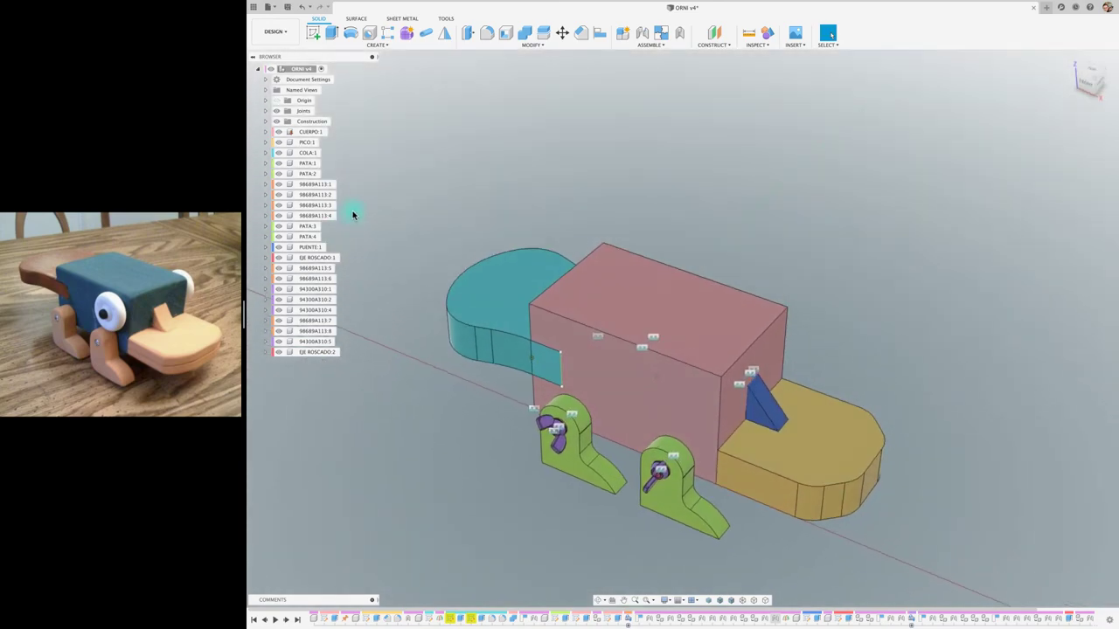
Create a new component named OJO under the top-level assembly
right_click(314, 72)
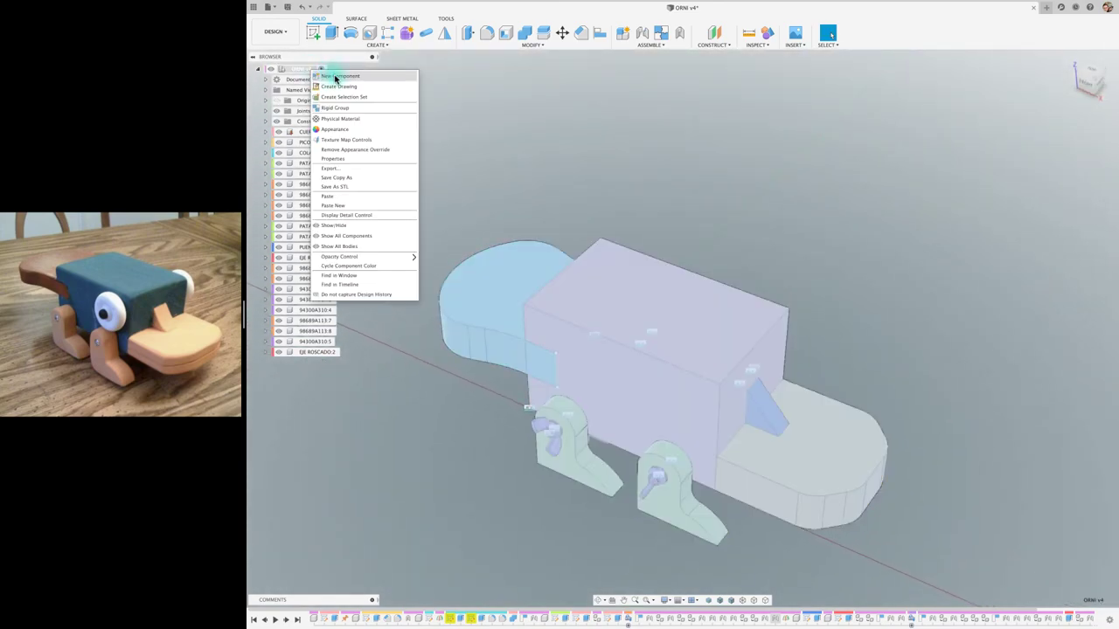
click(325, 79)
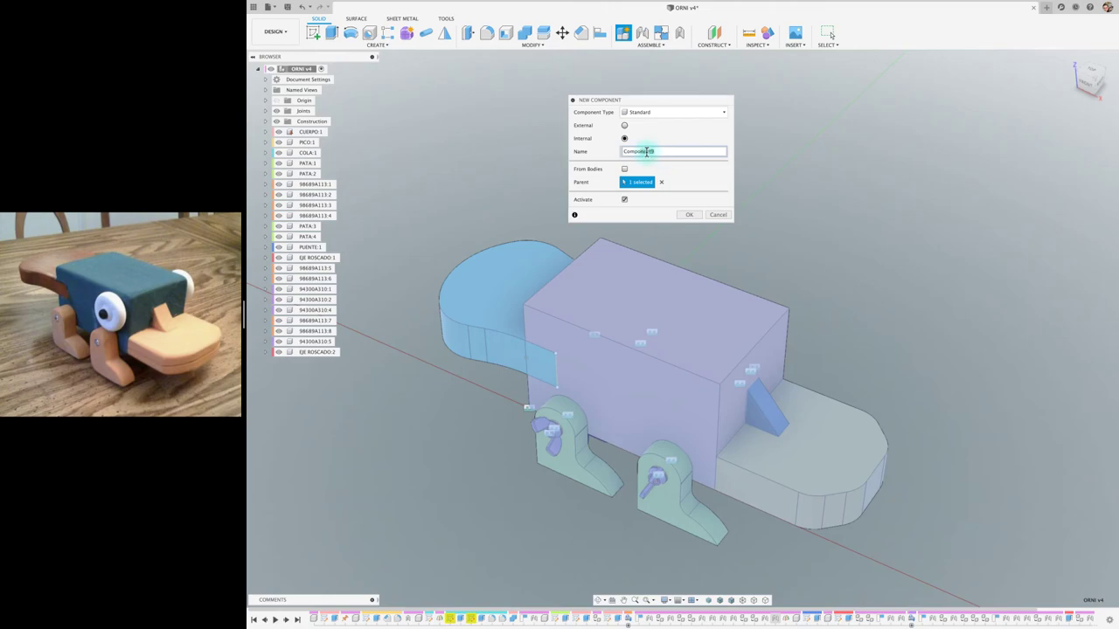
drag(647, 151, 593, 157)
text(OJO)
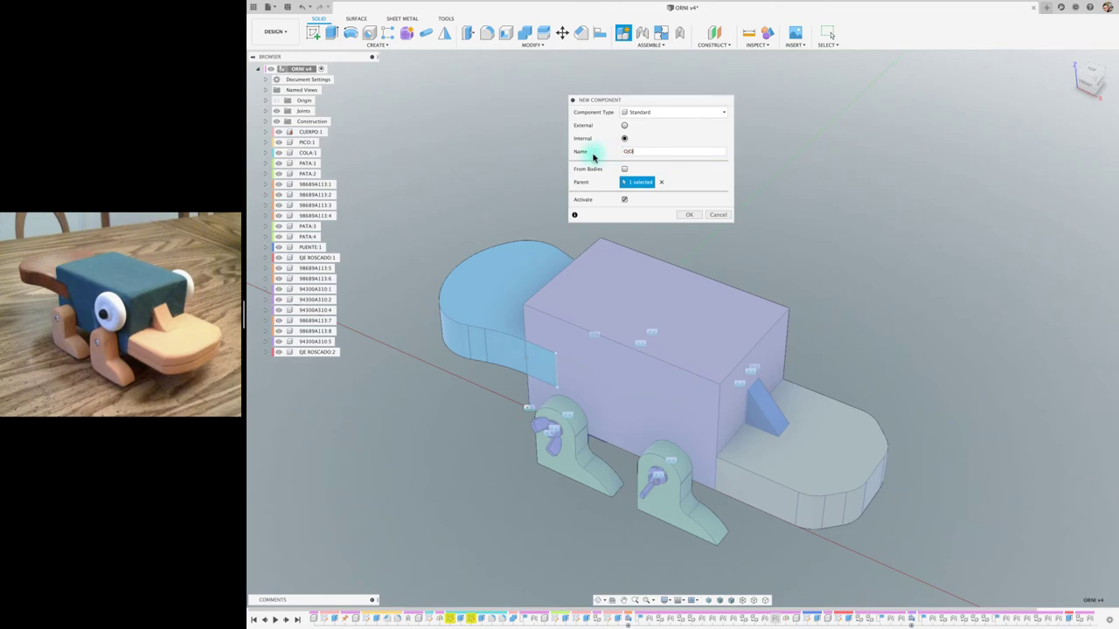
click(694, 215)
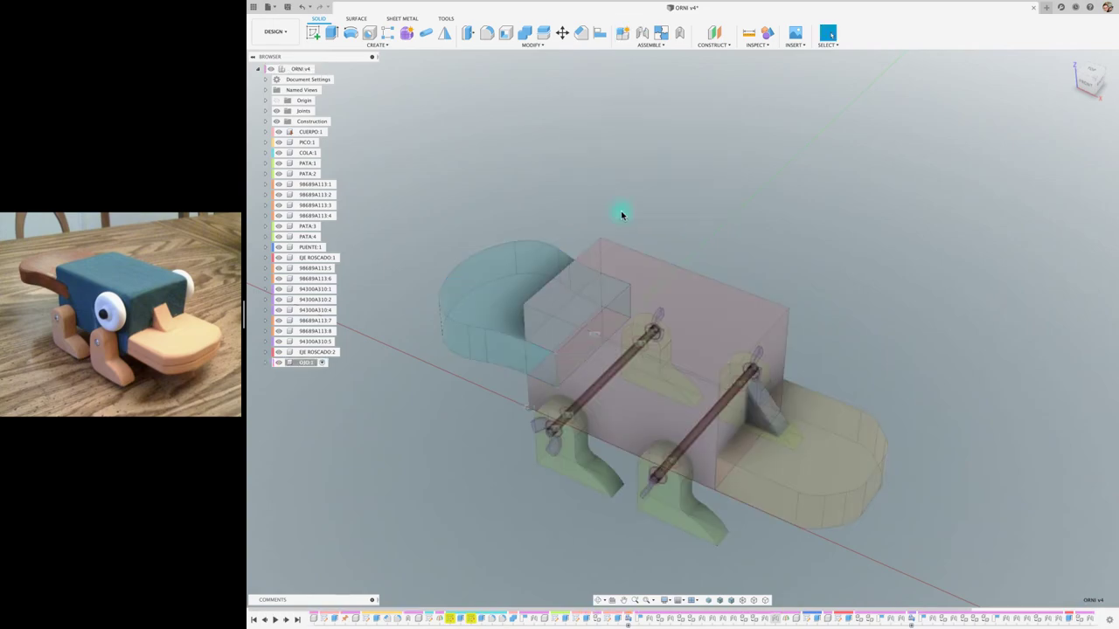
Sketch a center-diameter circle on the front plane high on the body, dimensioned 25 mm
click(313, 33)
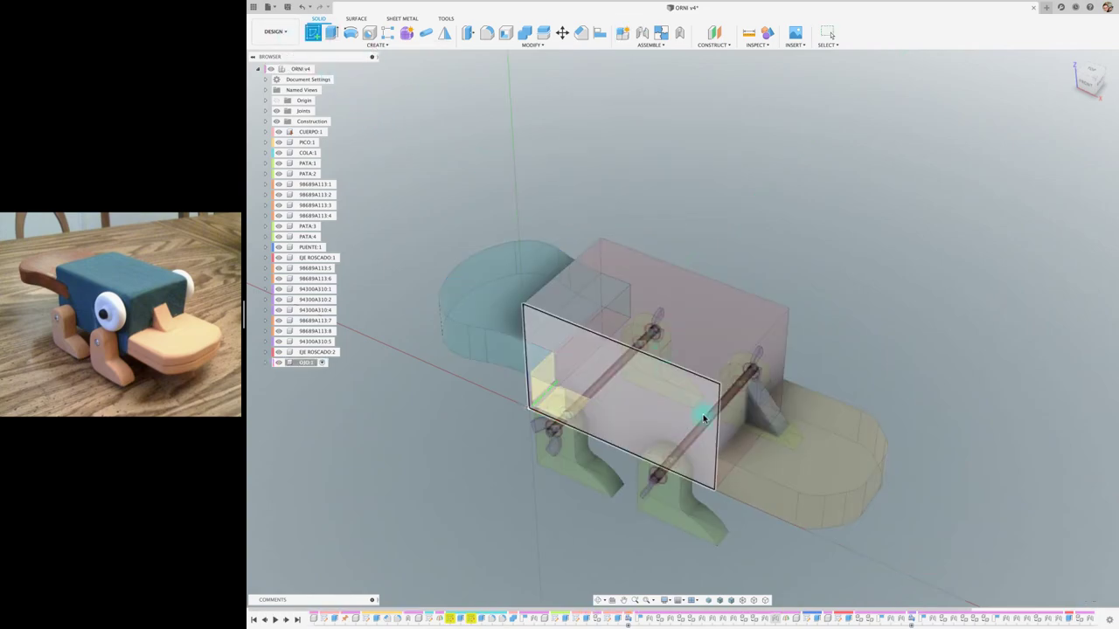
click(668, 410)
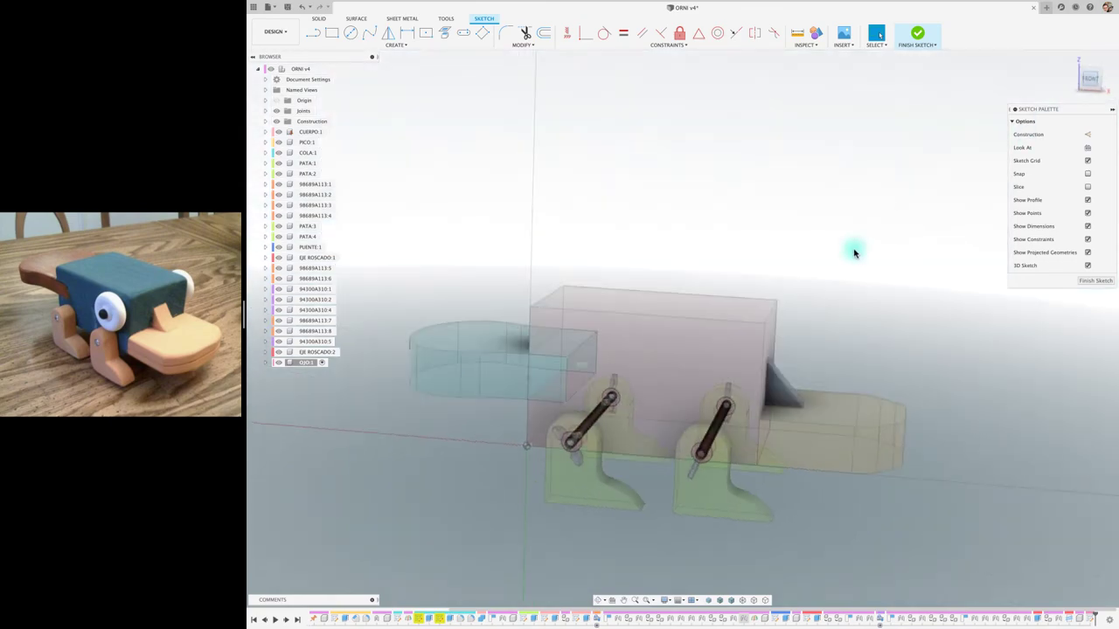
scroll(712, 292, up, 2)
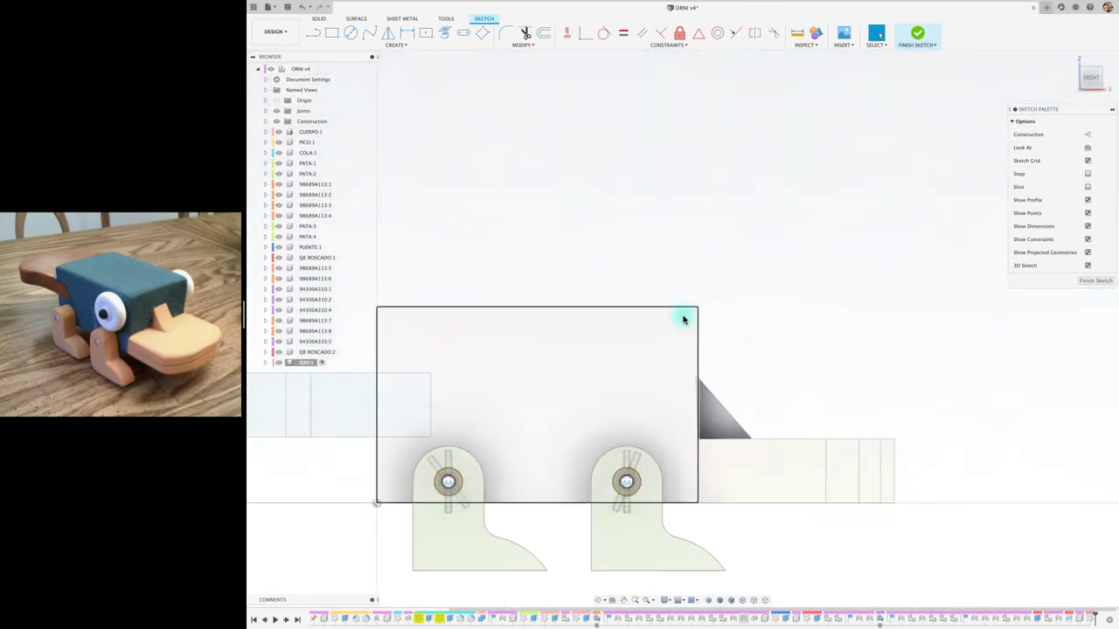
click(351, 33)
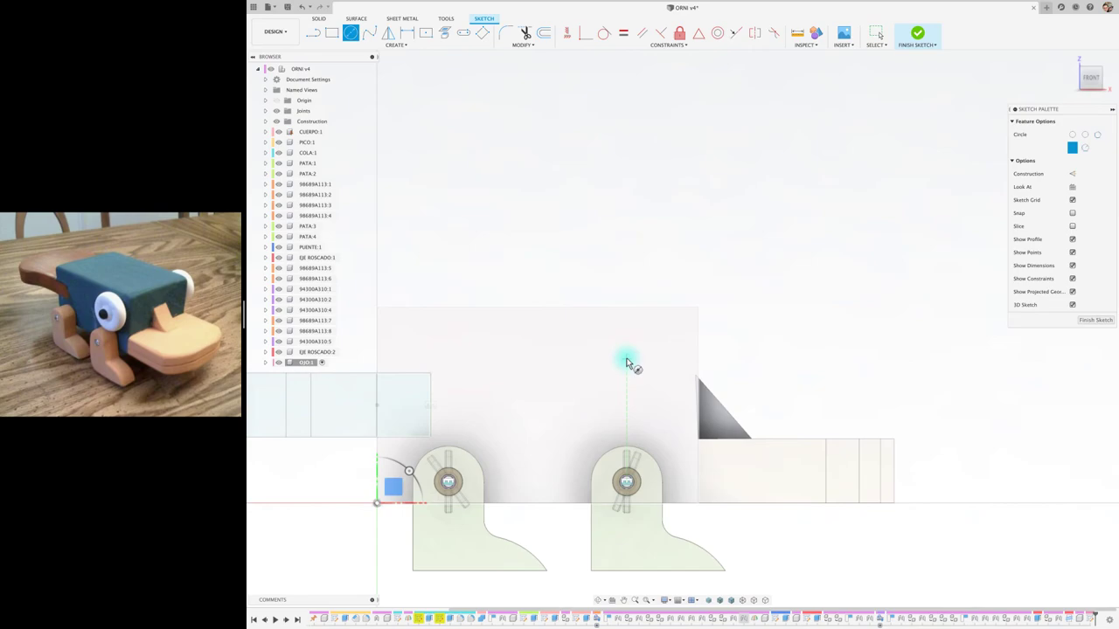
click(626, 358)
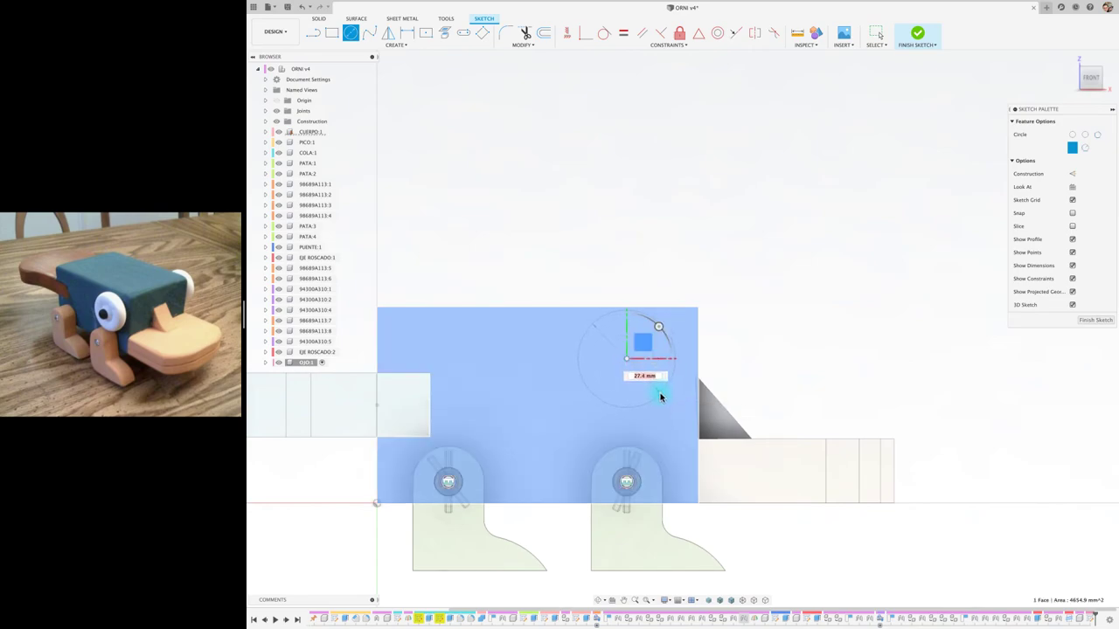
click(662, 398)
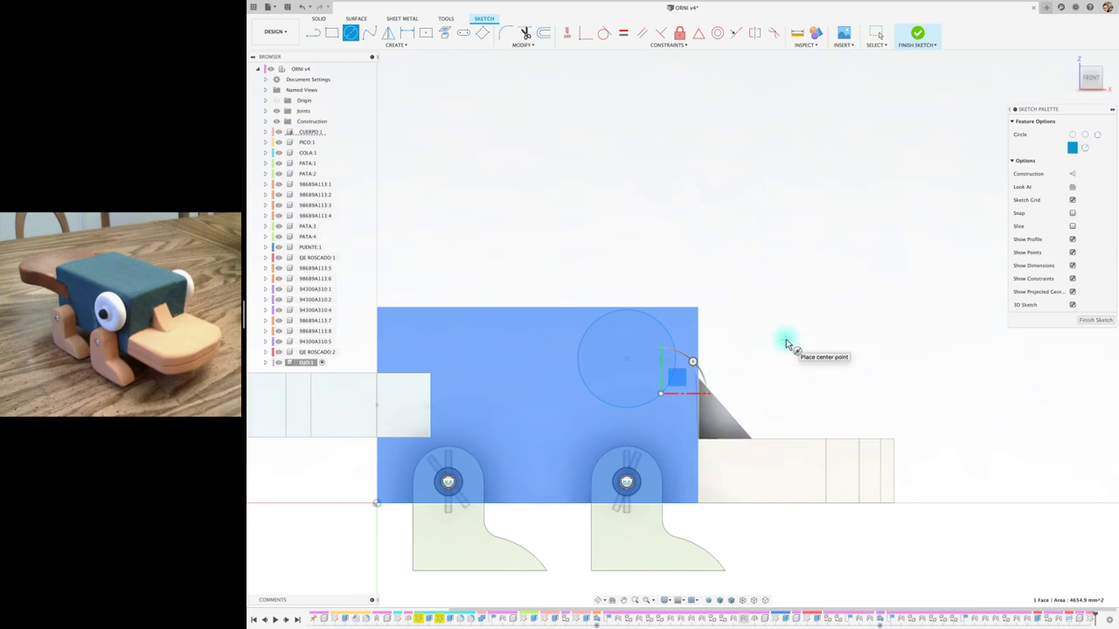
key(d)
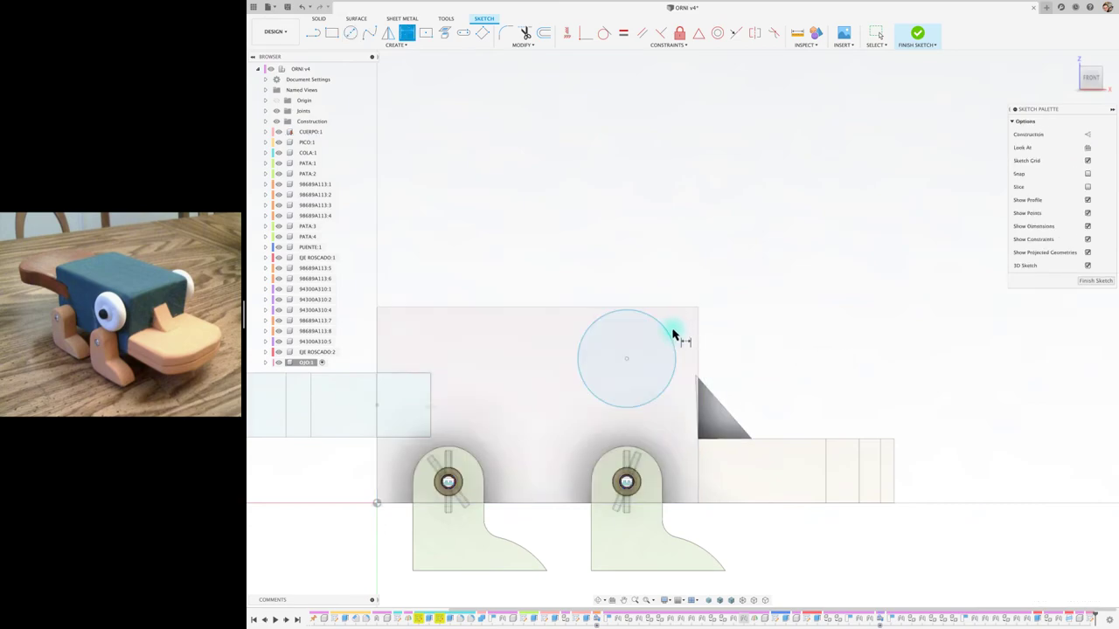
click(666, 328)
click(715, 277)
text(25)
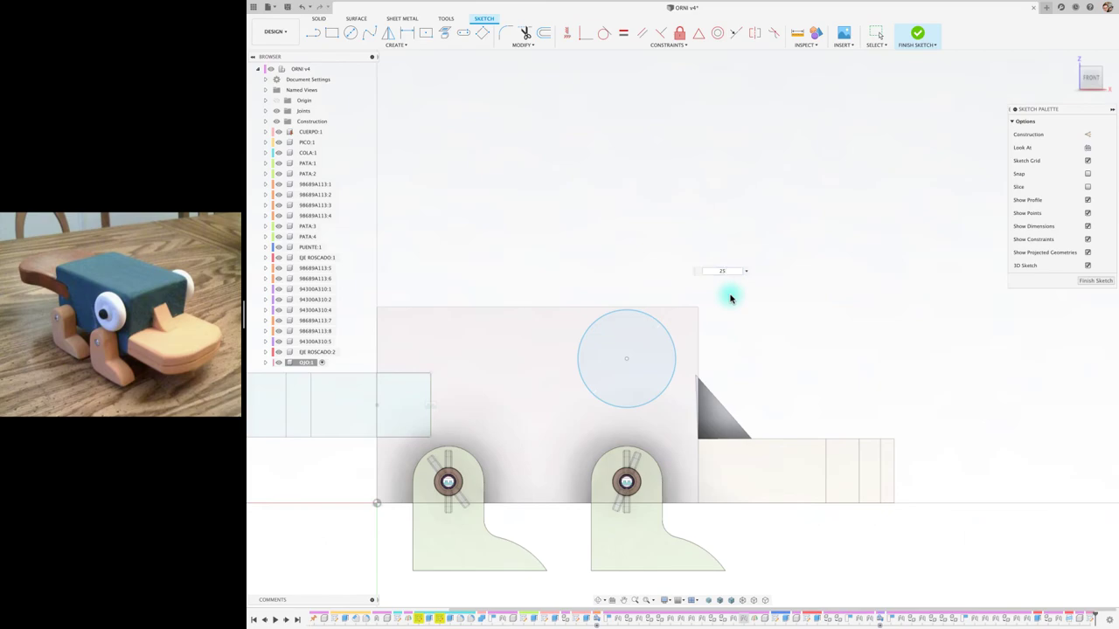
key(Return)
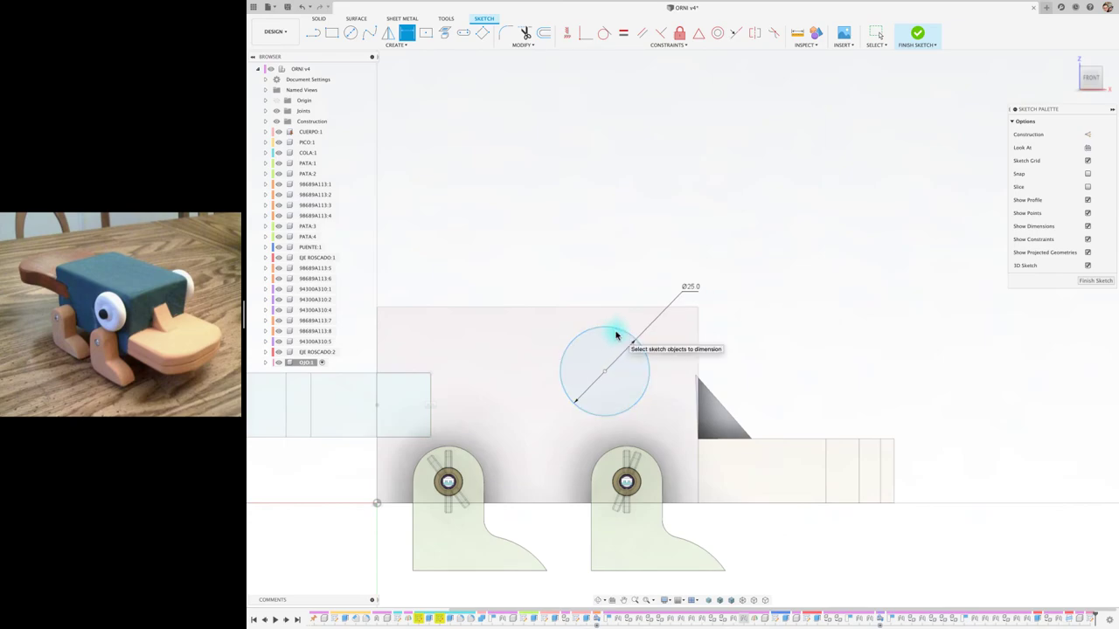
Move the eye circle to the right into place and return to the isometric view
key(m)
click(606, 375)
mouse_move(628, 372)
mouse_down()
mouse_move(673, 372)
mouse_move(648, 335)
mouse_up()
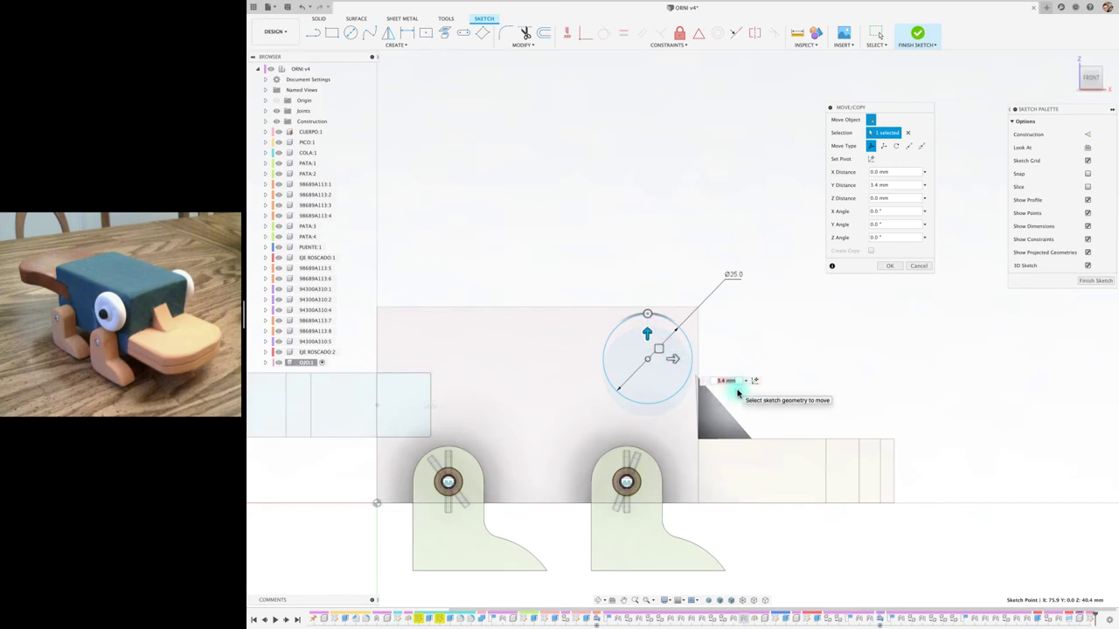
click(737, 393)
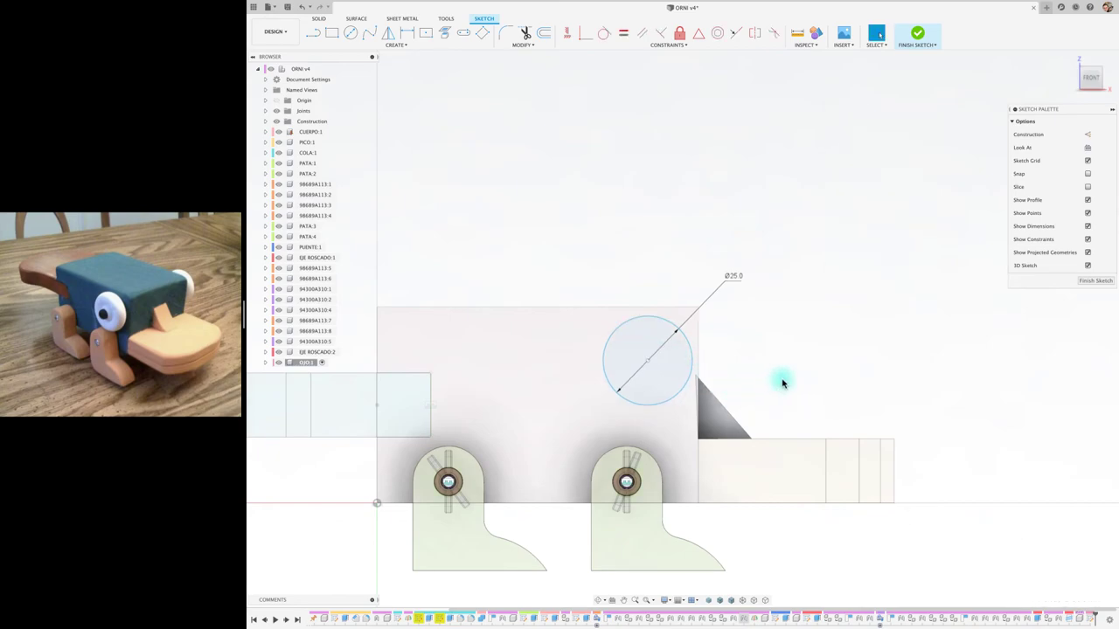
key(F6)
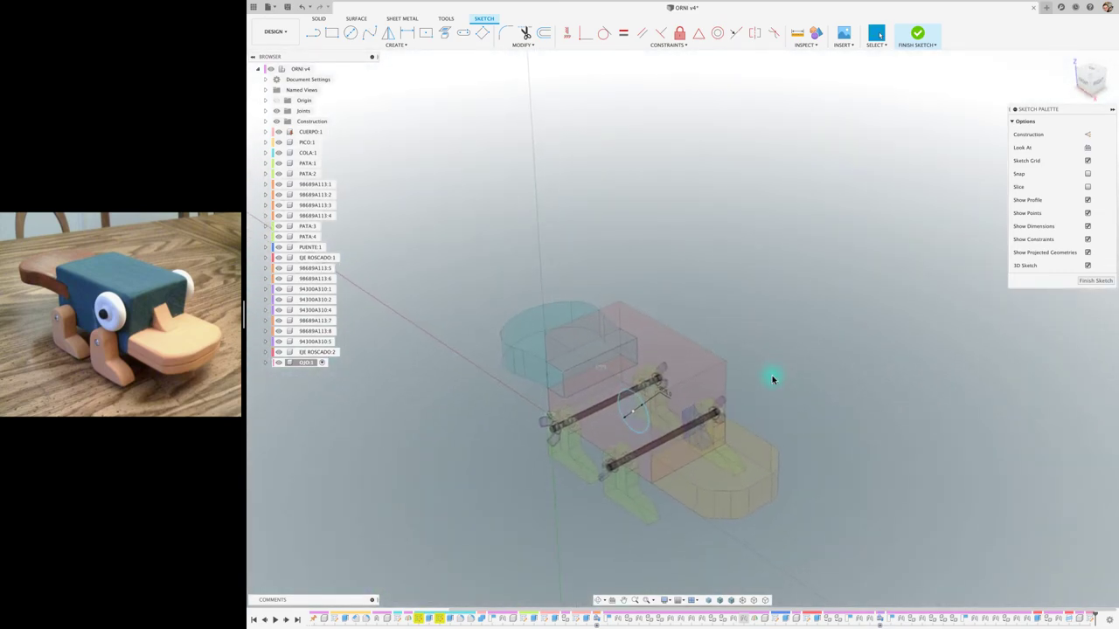
Extrude the 25 mm eye circle profile 9 mm outward as a new body
key(e)
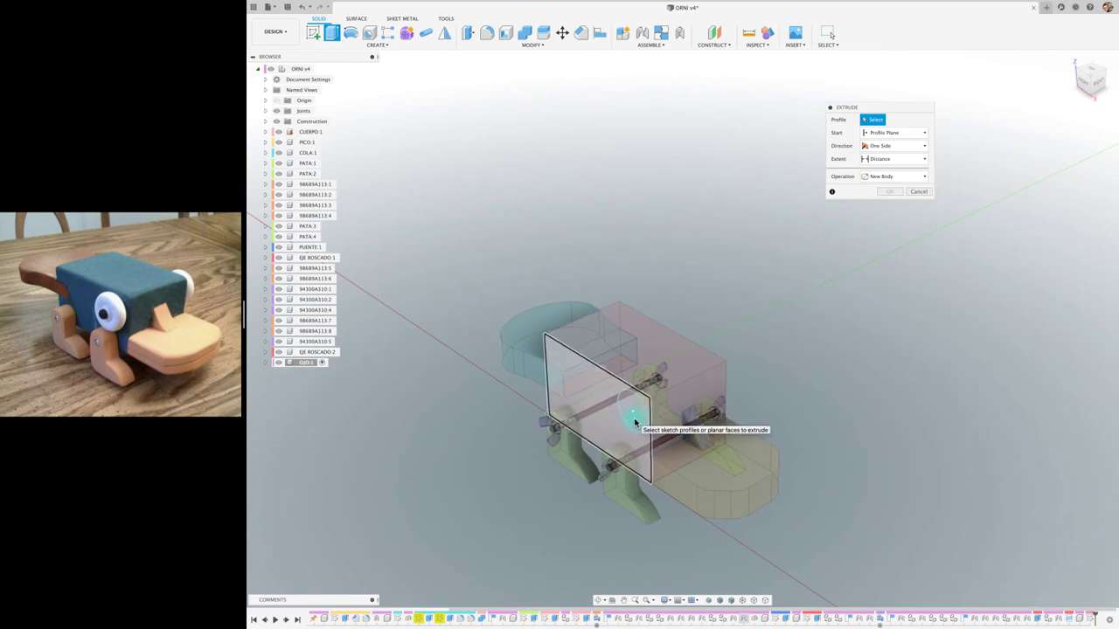
shift+middle_drag(635, 422, 641, 422)
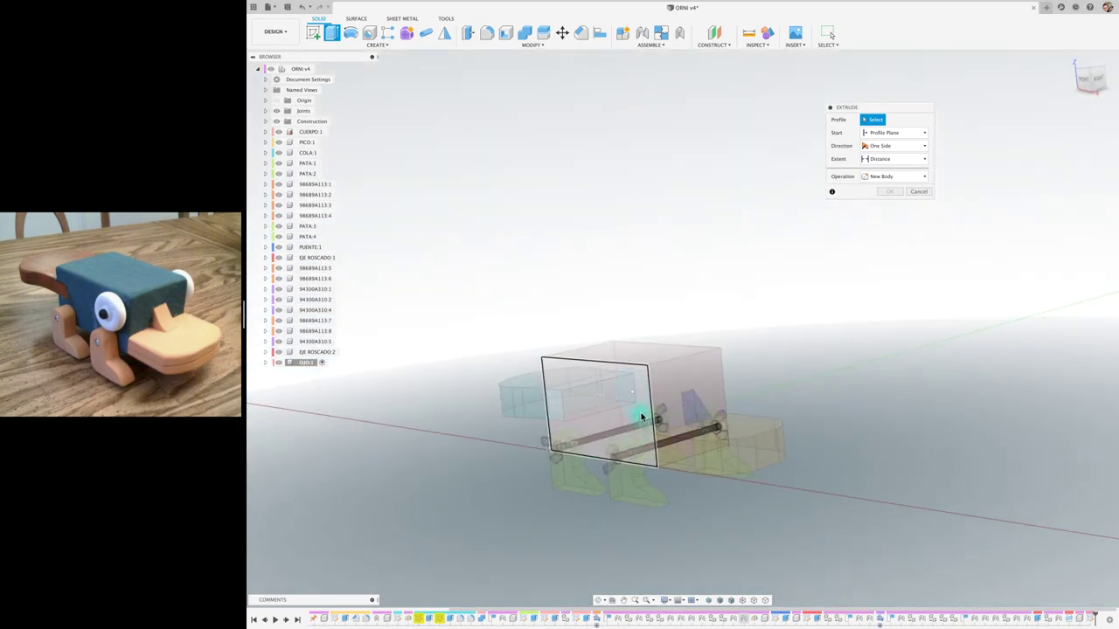
scroll(641, 417, up, 5)
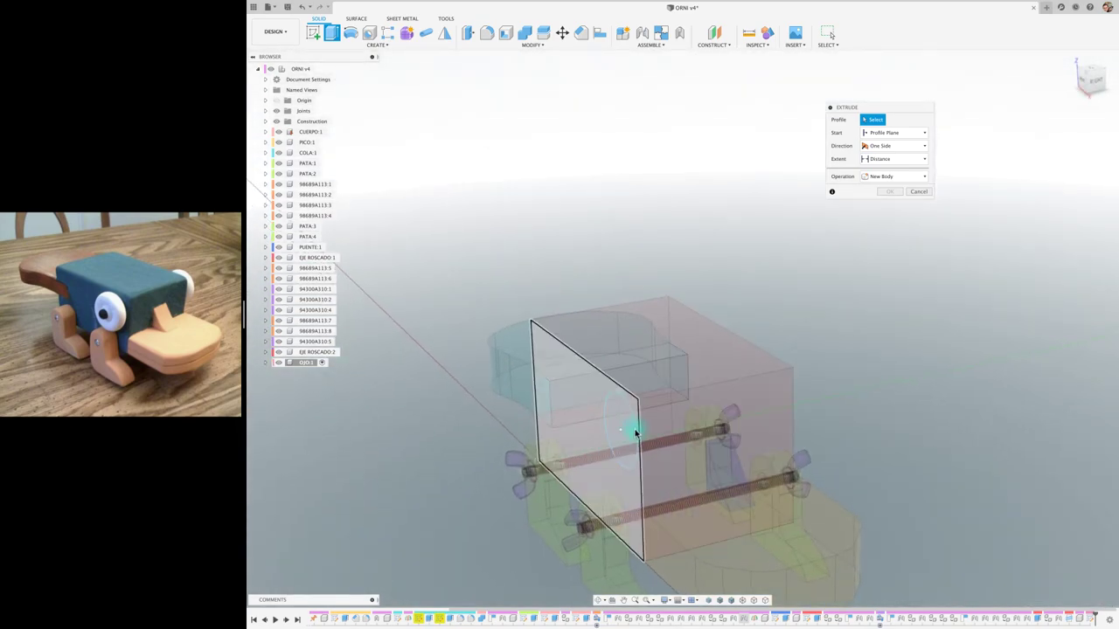
click(628, 427)
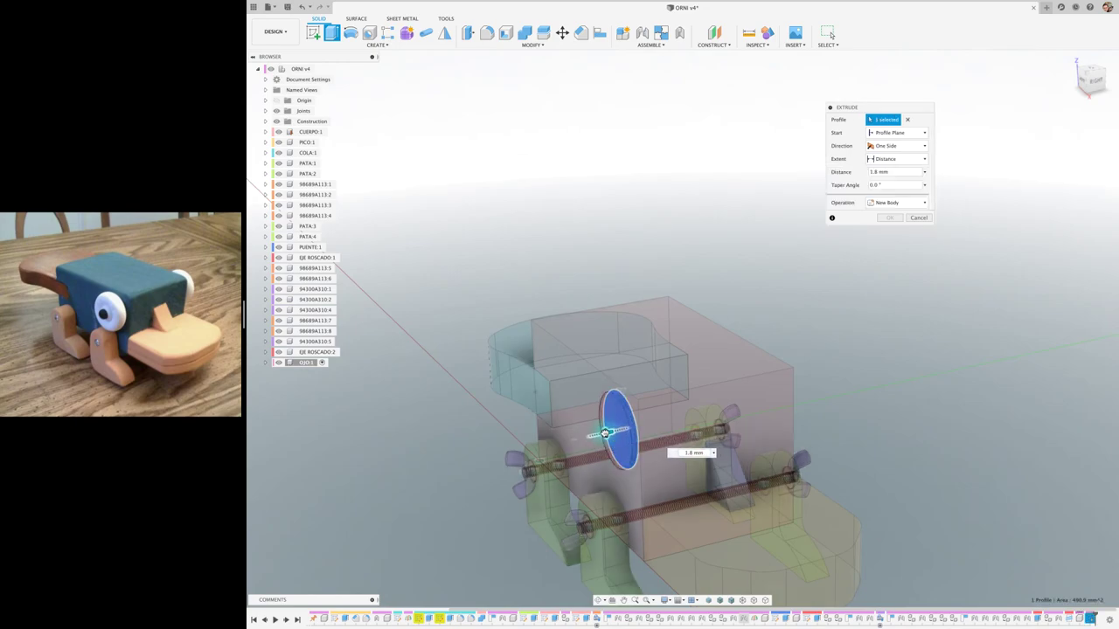
drag(604, 434, 563, 440)
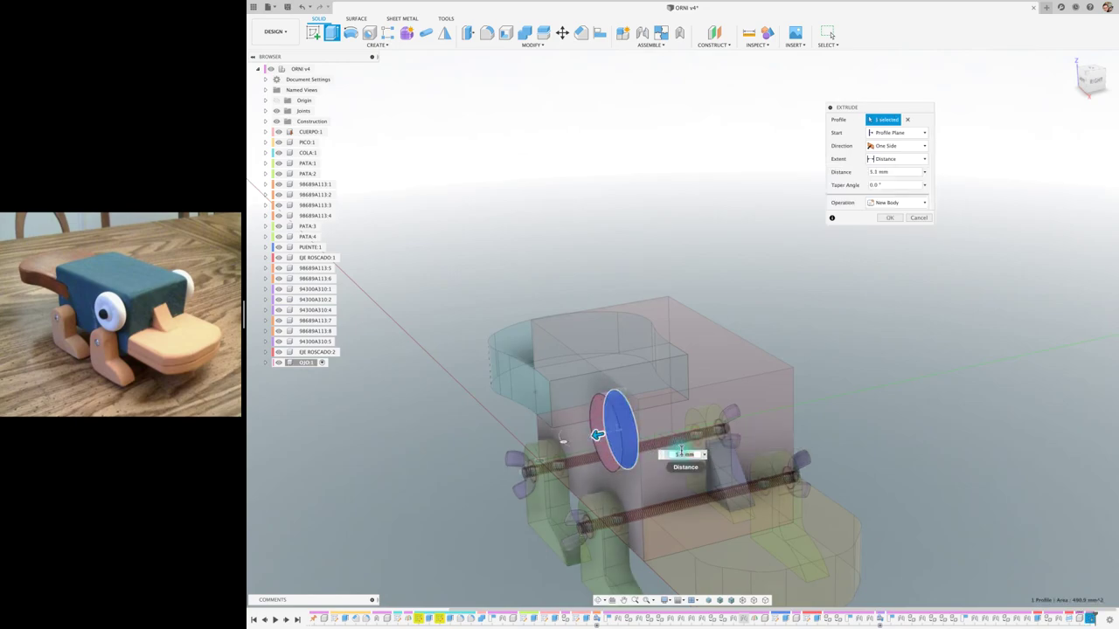
click(889, 218)
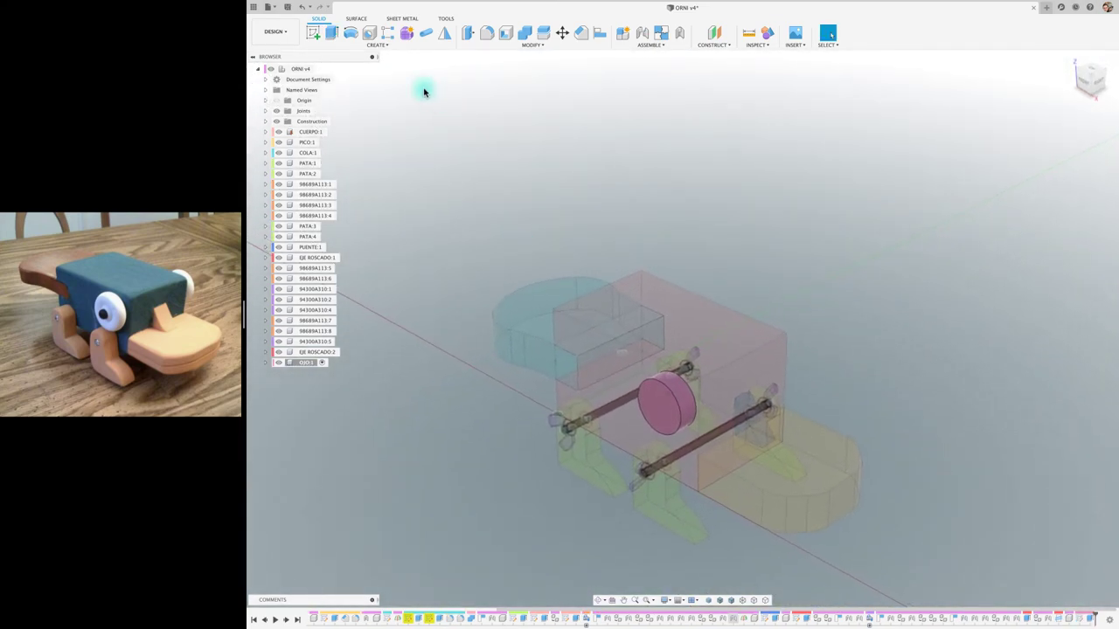
Sketch a small circle at the centre of the eye cylinder's outer face
click(320, 35)
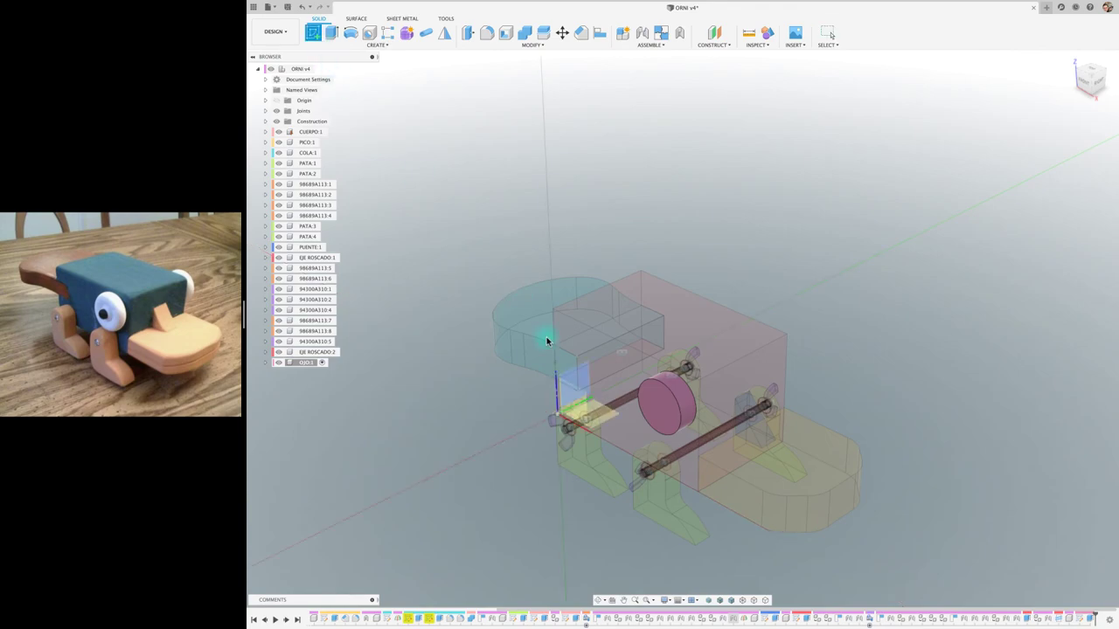
click(656, 415)
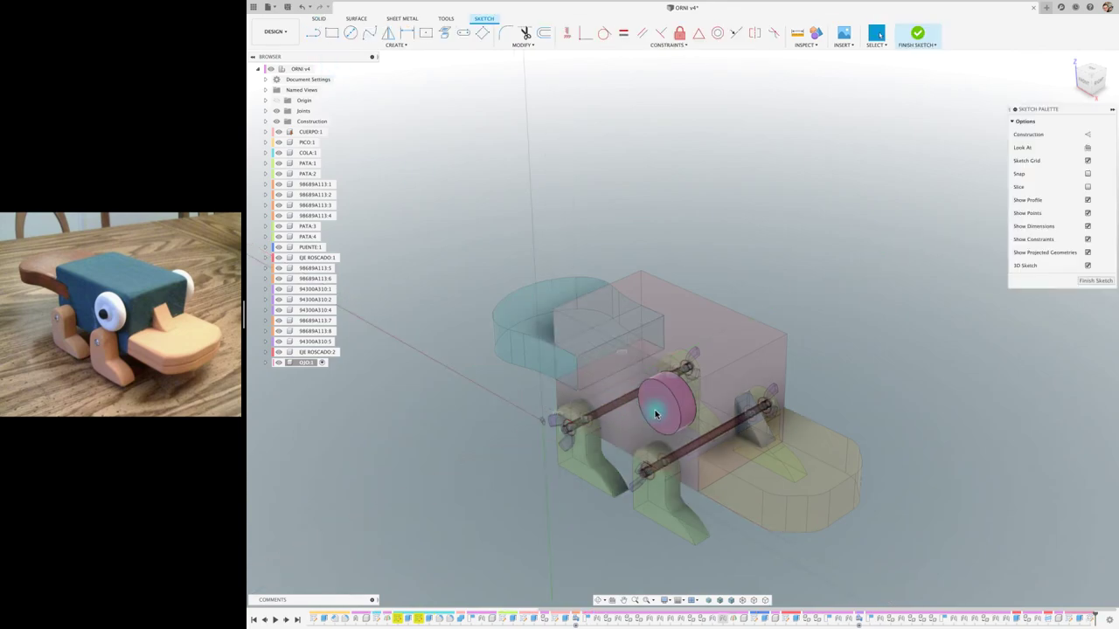
click(351, 32)
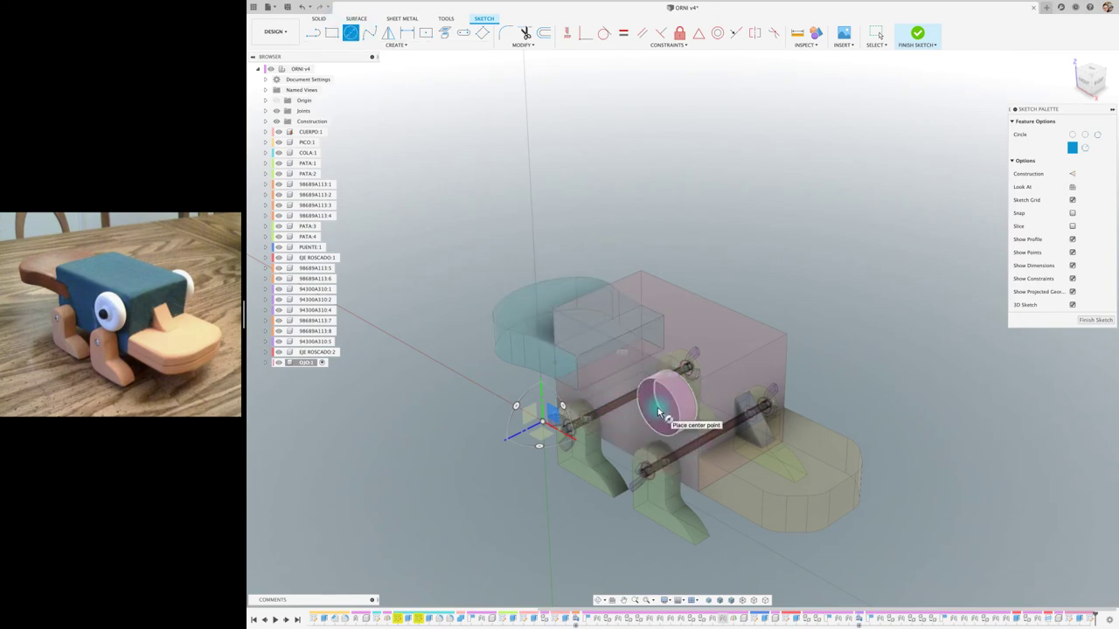
click(1085, 84)
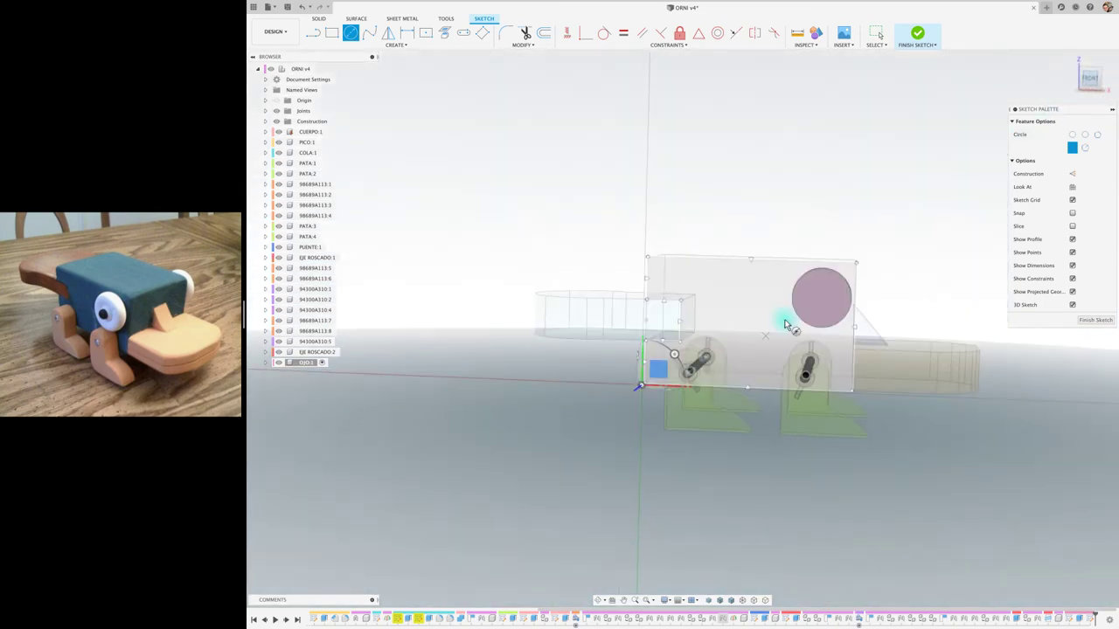
click(822, 284)
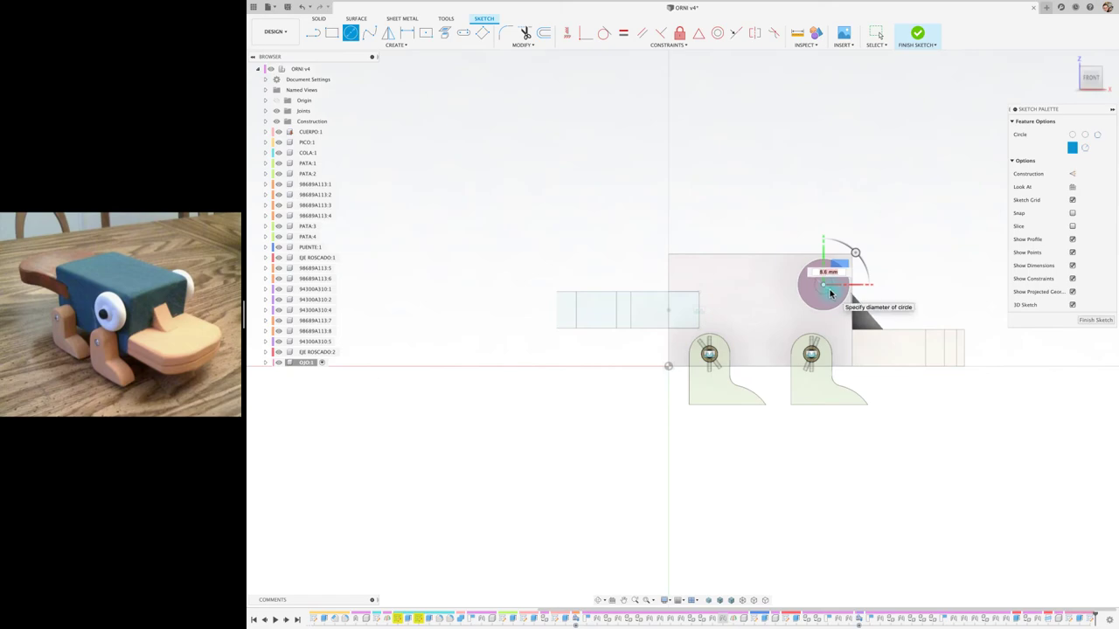
click(830, 294)
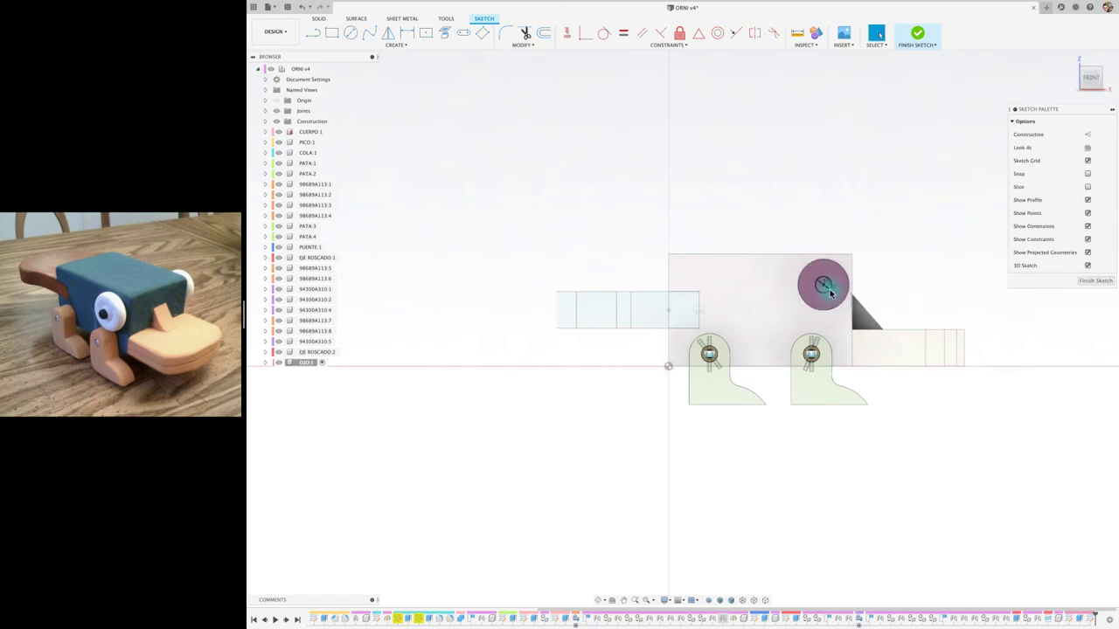
shift+middle_drag(848, 252, 853, 257)
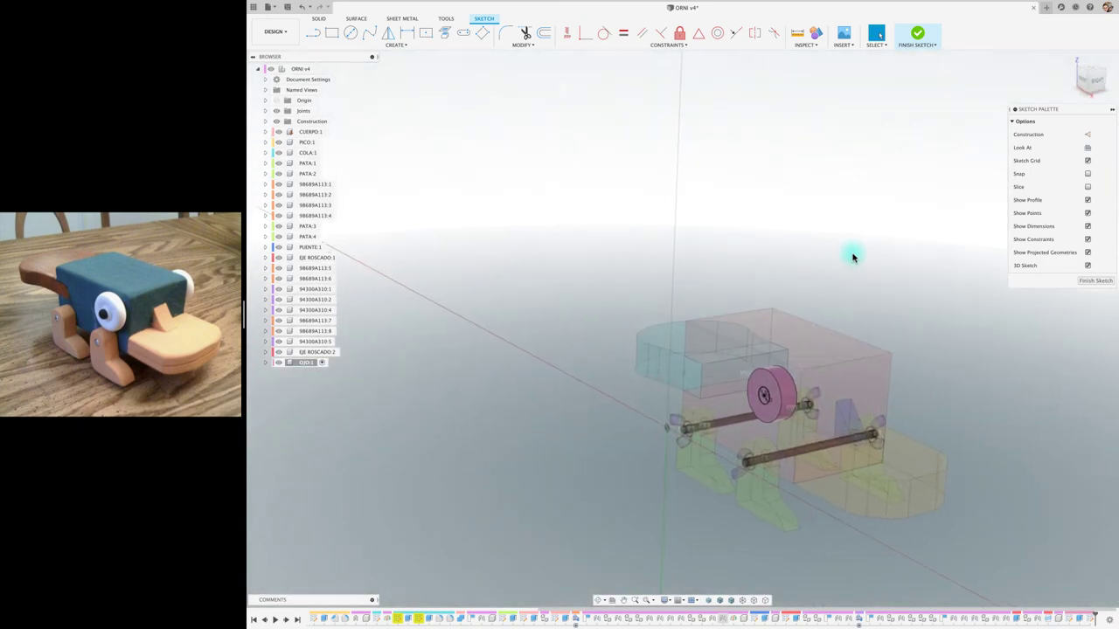
Cut the small circle 105.3 mm through the eye disc, turning it into a ring
key(e)
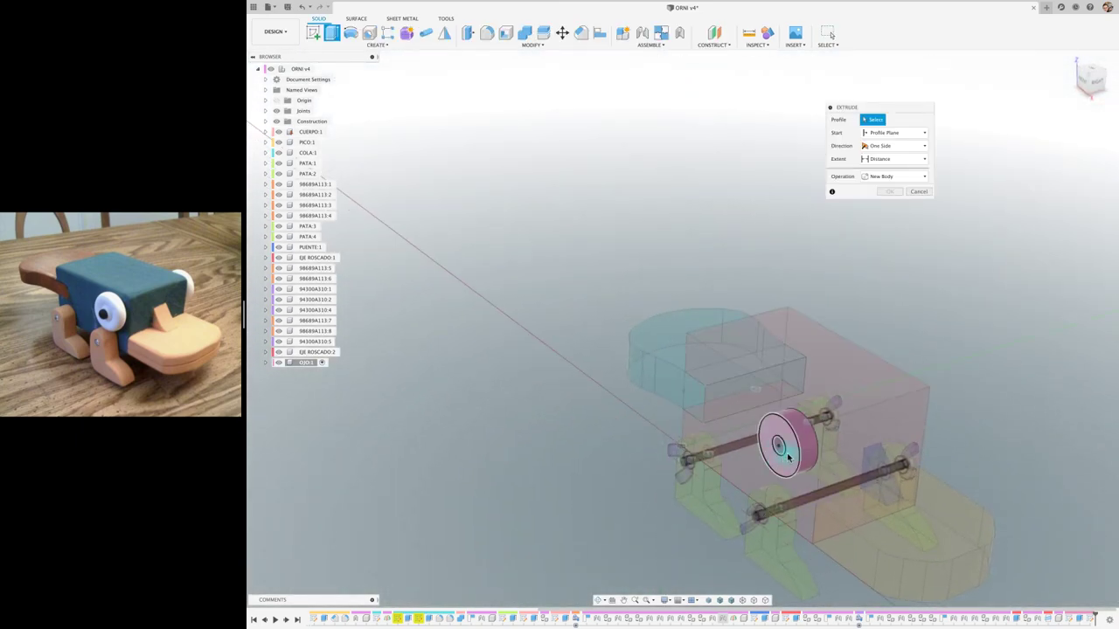
click(773, 450)
drag(774, 451, 966, 403)
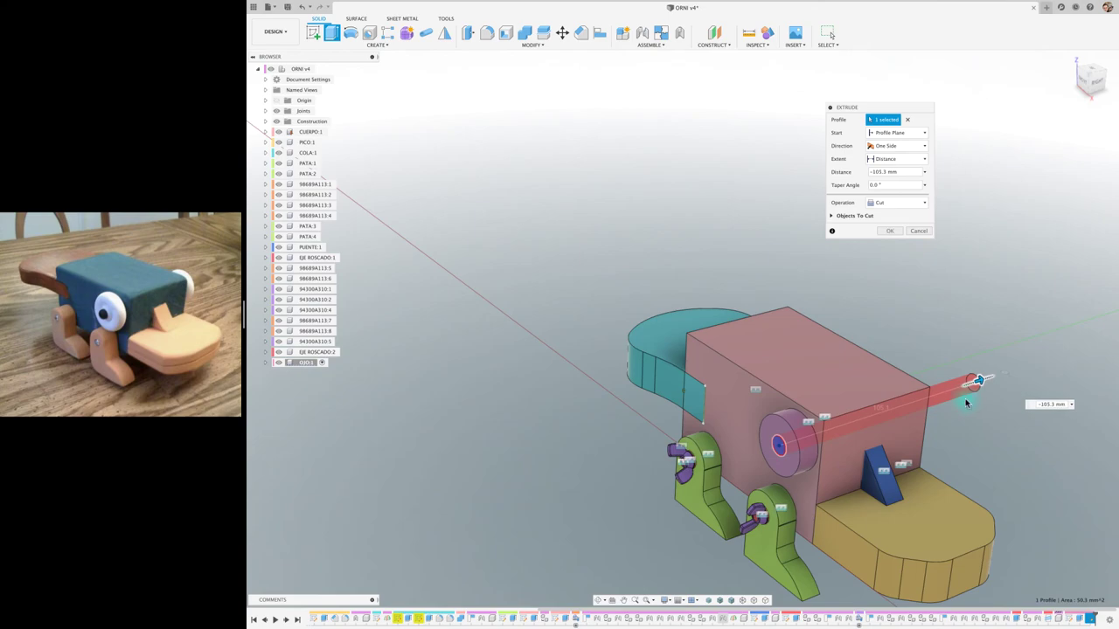
key(Return)
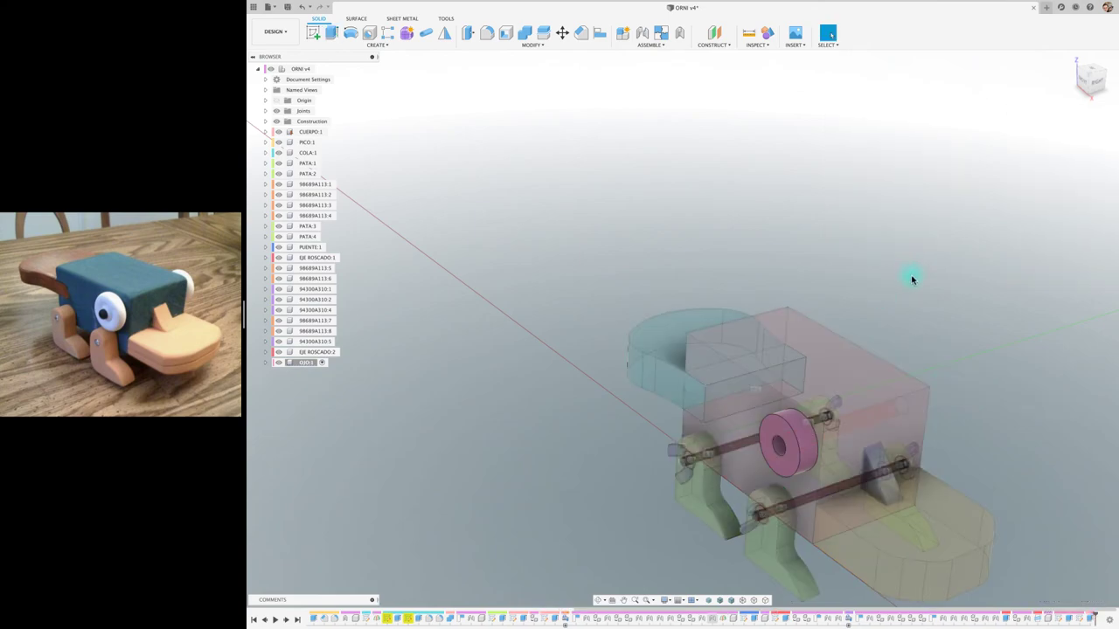
shift+middle_drag(911, 277, 878, 302)
scroll(599, 365, up, 2)
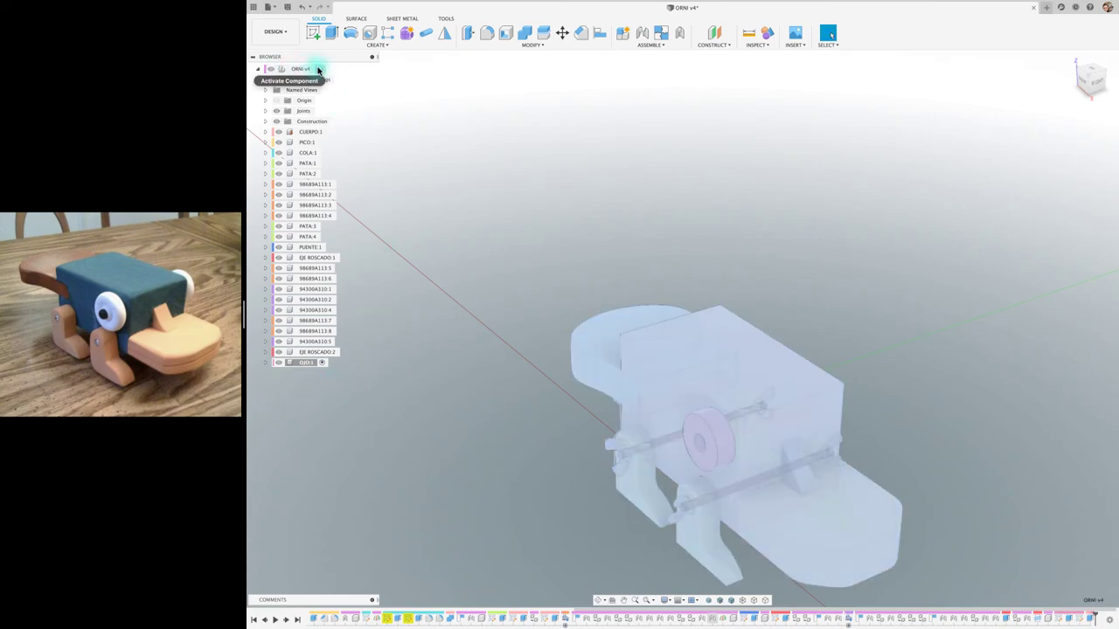
Copy OJO:1 as OJO:2 and move it 95.2 mm to the body's other side
click(320, 68)
click(303, 364)
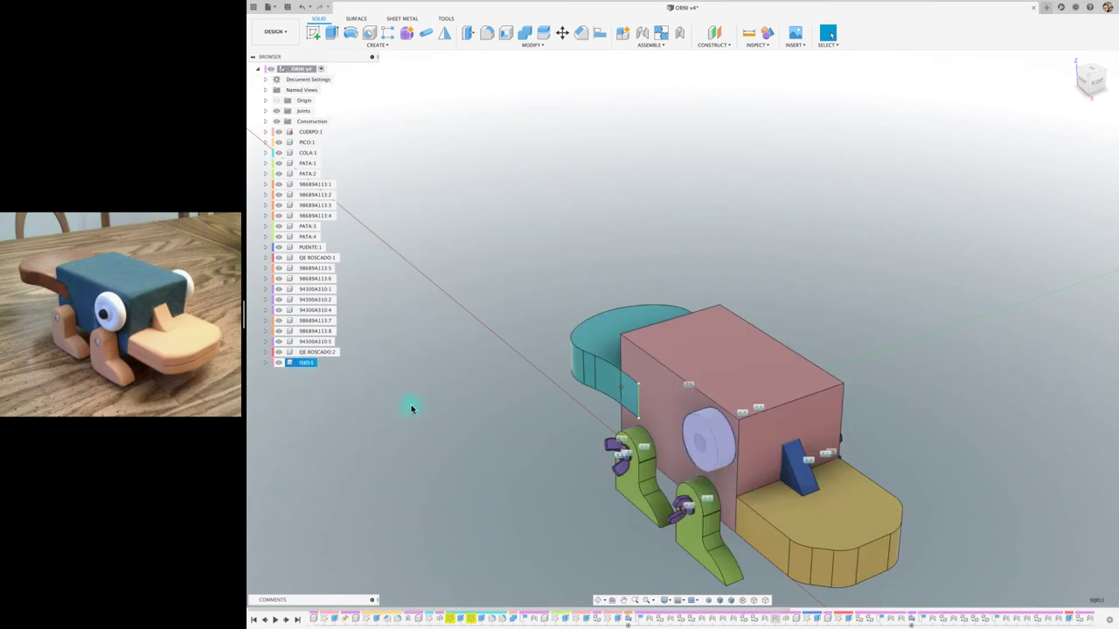
key(ctrl+c)
key(ctrl+v)
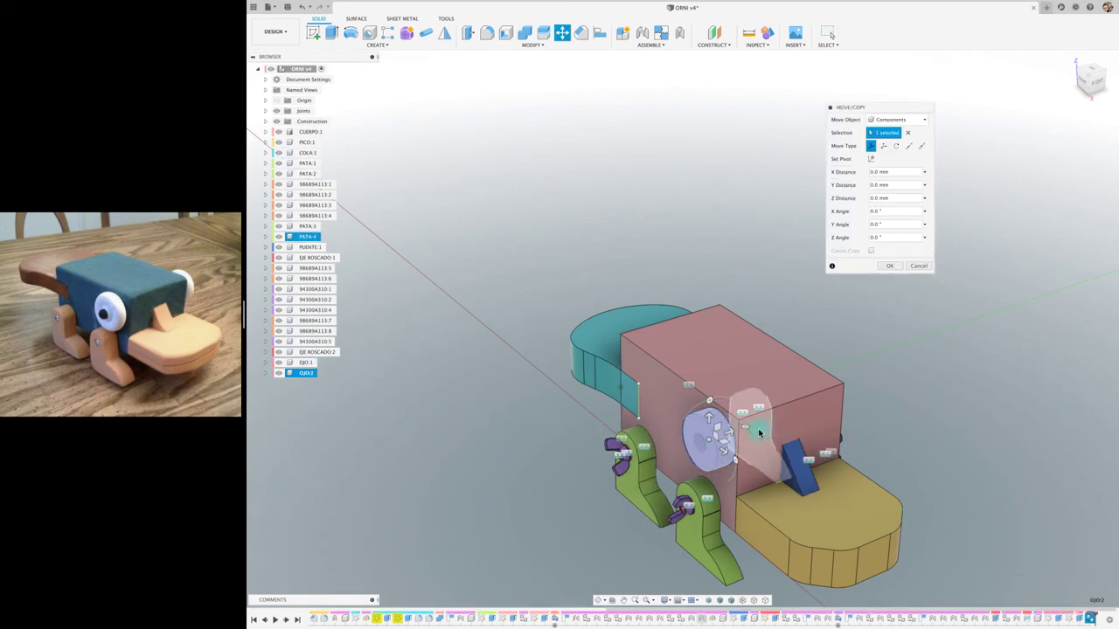
drag(730, 454, 907, 390)
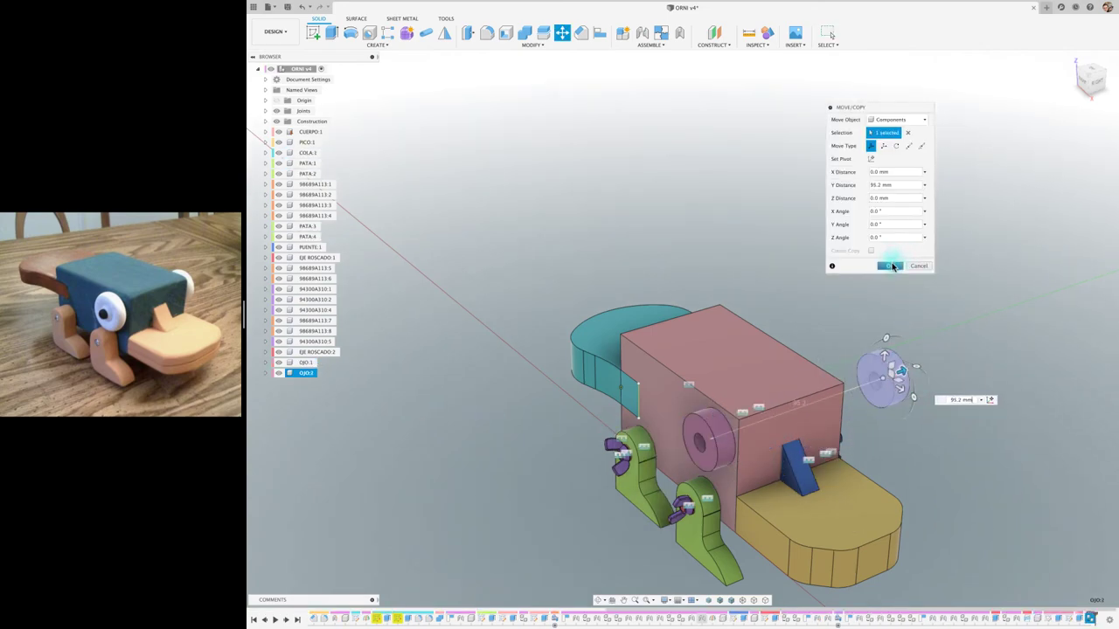
click(893, 266)
Joint the new OJO:2 eye onto the CUERPO:1 body
key(j)
click(865, 391)
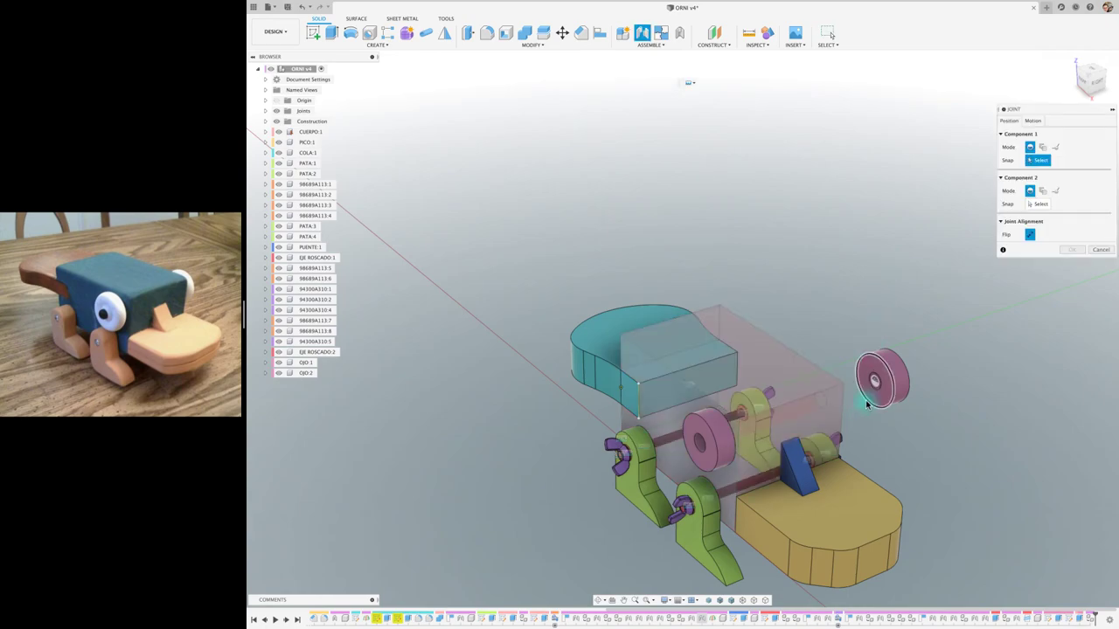
shift+middle_drag(866, 408, 748, 423)
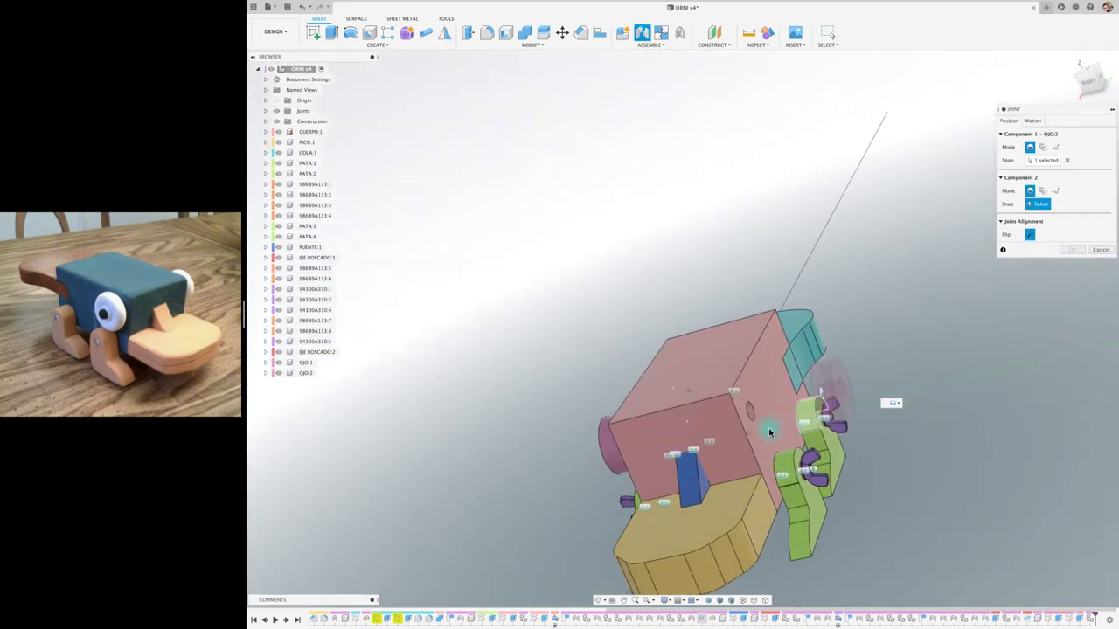
click(749, 423)
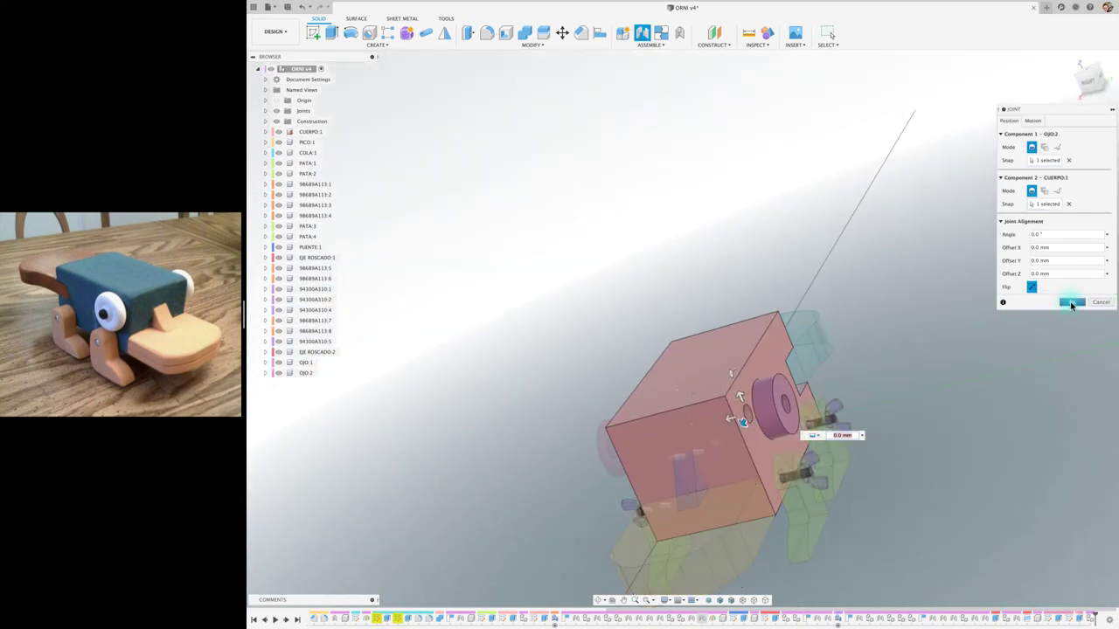
click(1069, 300)
shift+middle_drag(1031, 323, 528, 55)
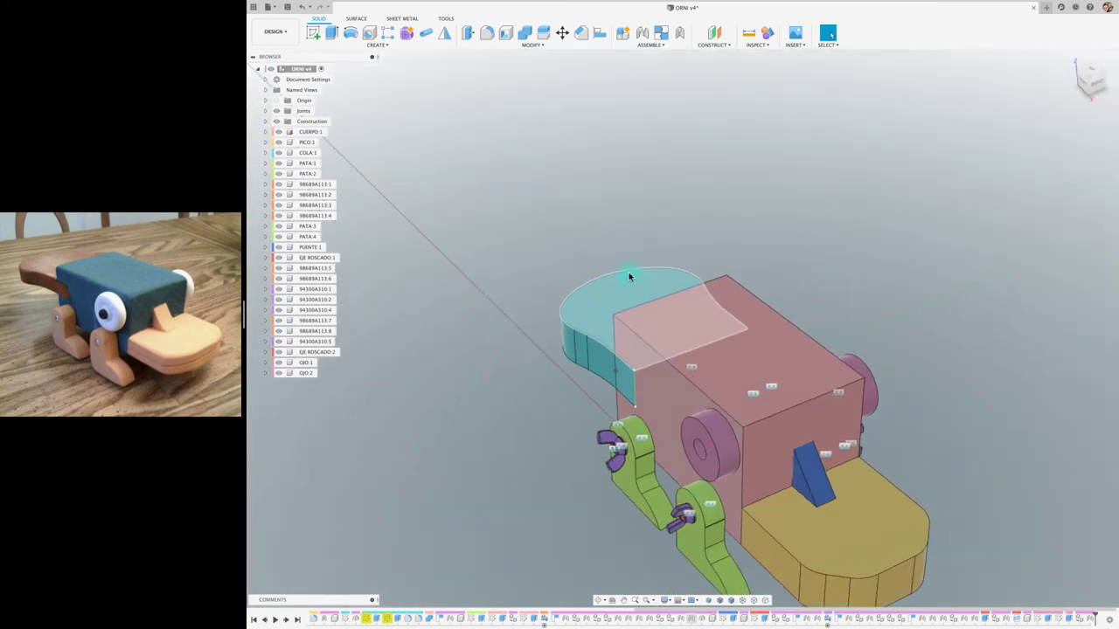
Round both rim edges of the eye disc beside the body with a small fillet
click(487, 32)
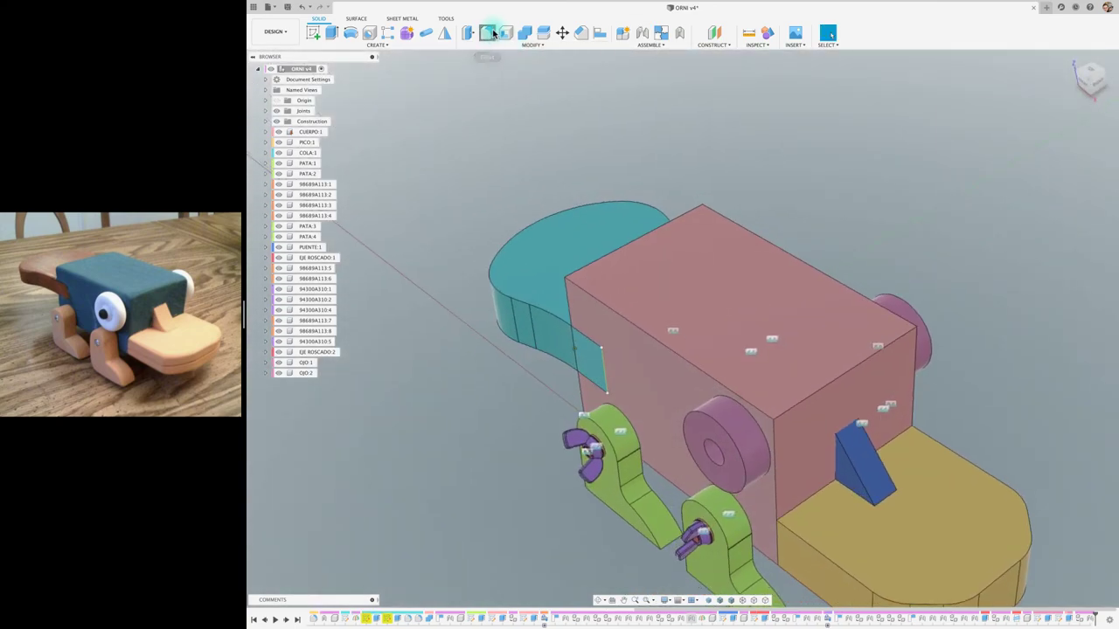
click(750, 426)
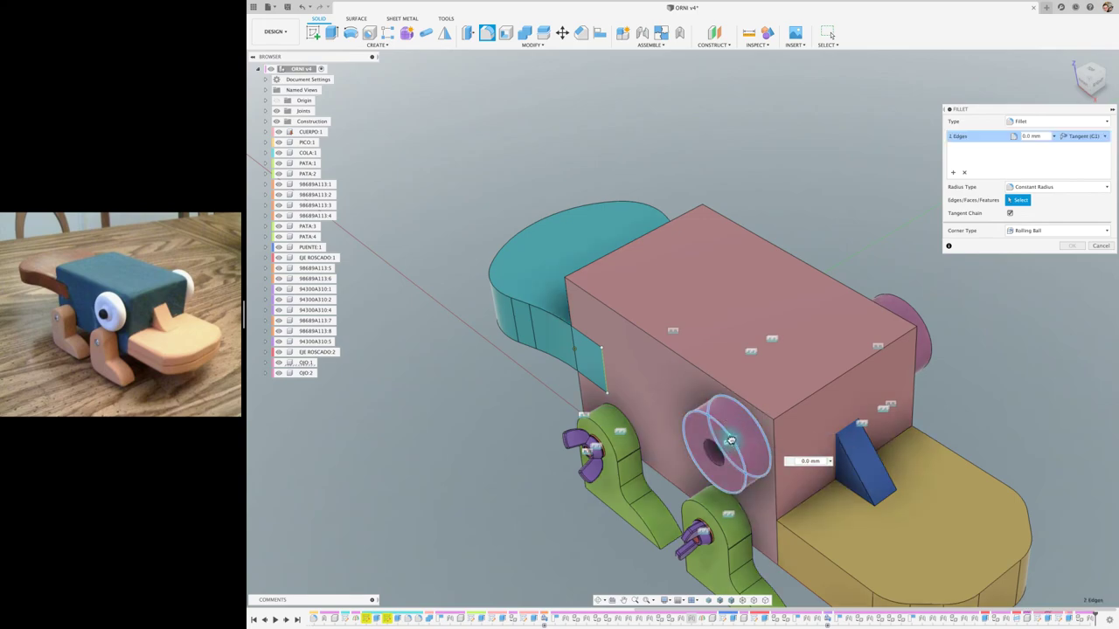
text(2.1)
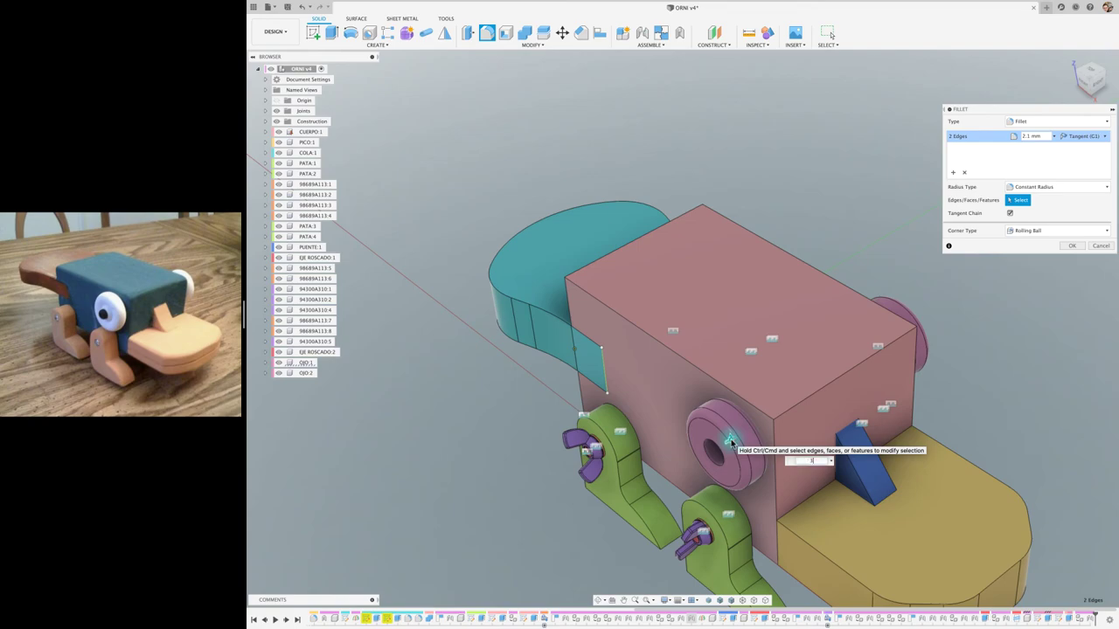
click(1073, 246)
shift+middle_drag(1012, 300, 430, 297)
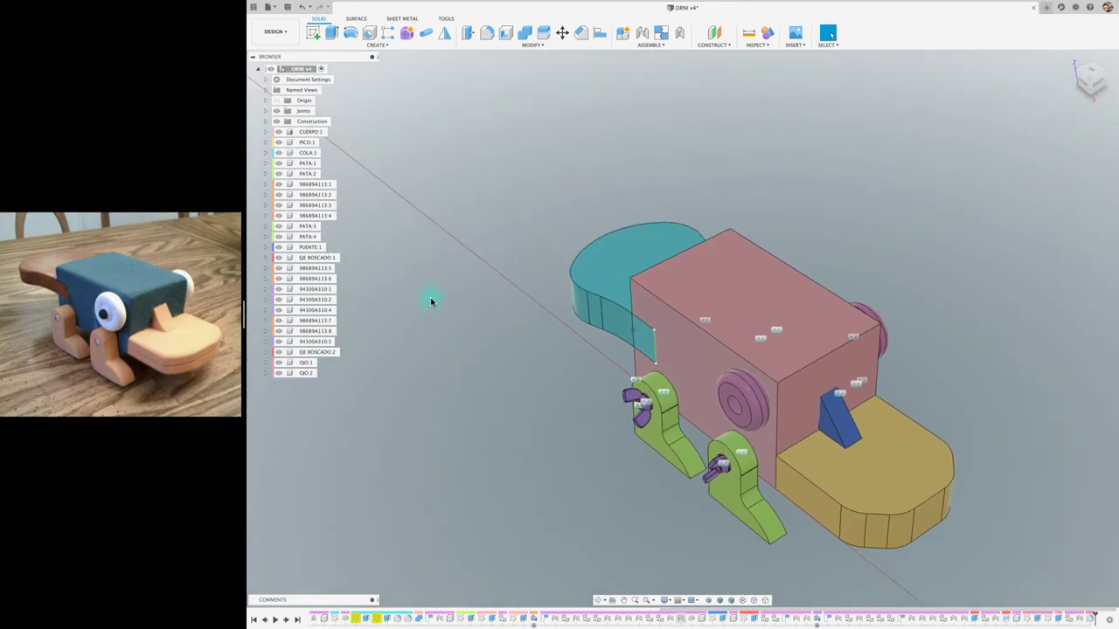
Create the EJE OJO component and project the eye's hole edge into a sketch on the eye disc
right_click(313, 73)
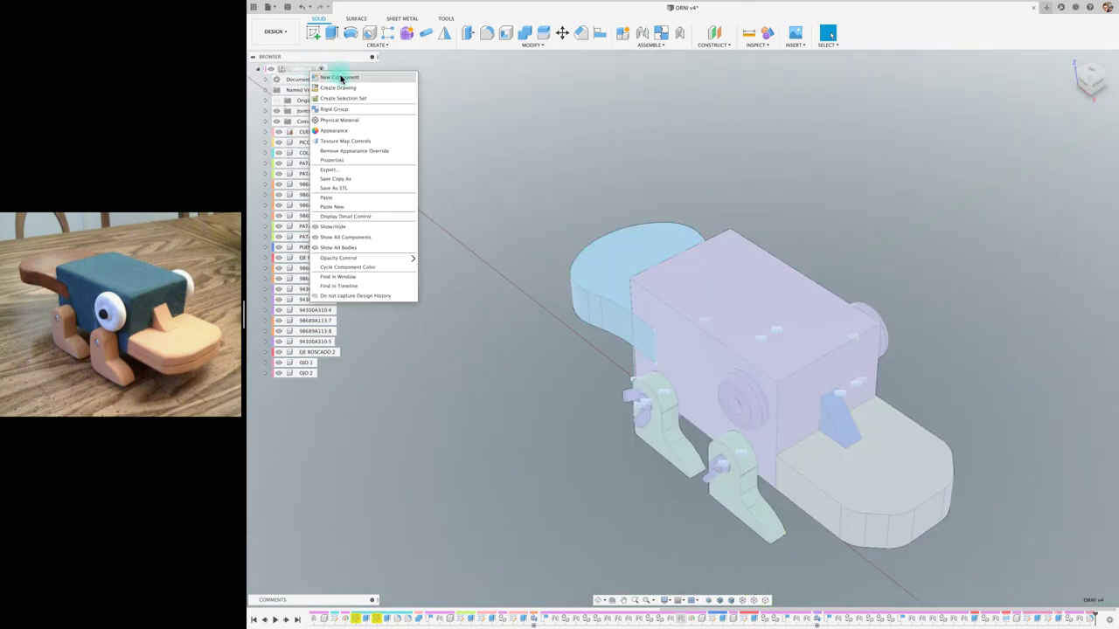
click(341, 80)
text(EJE OJO)
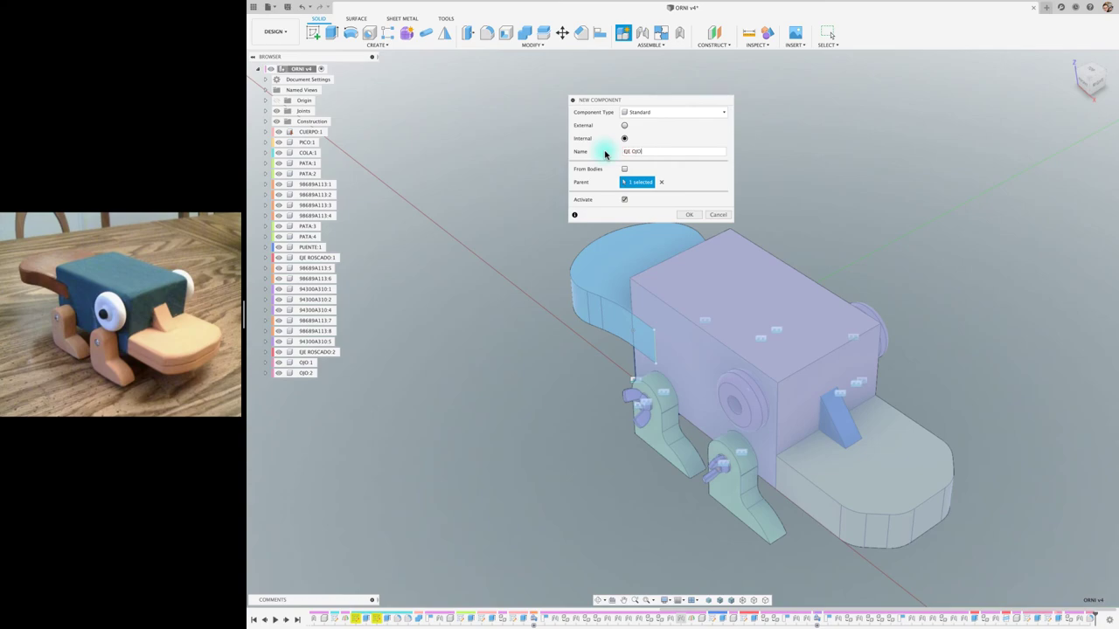
click(688, 215)
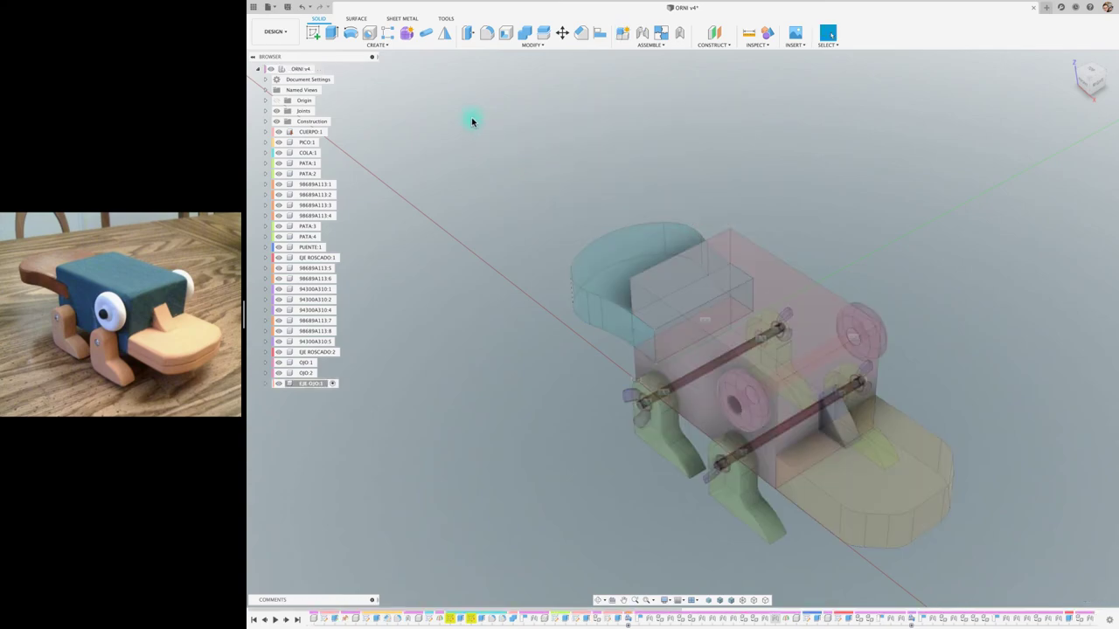
click(317, 35)
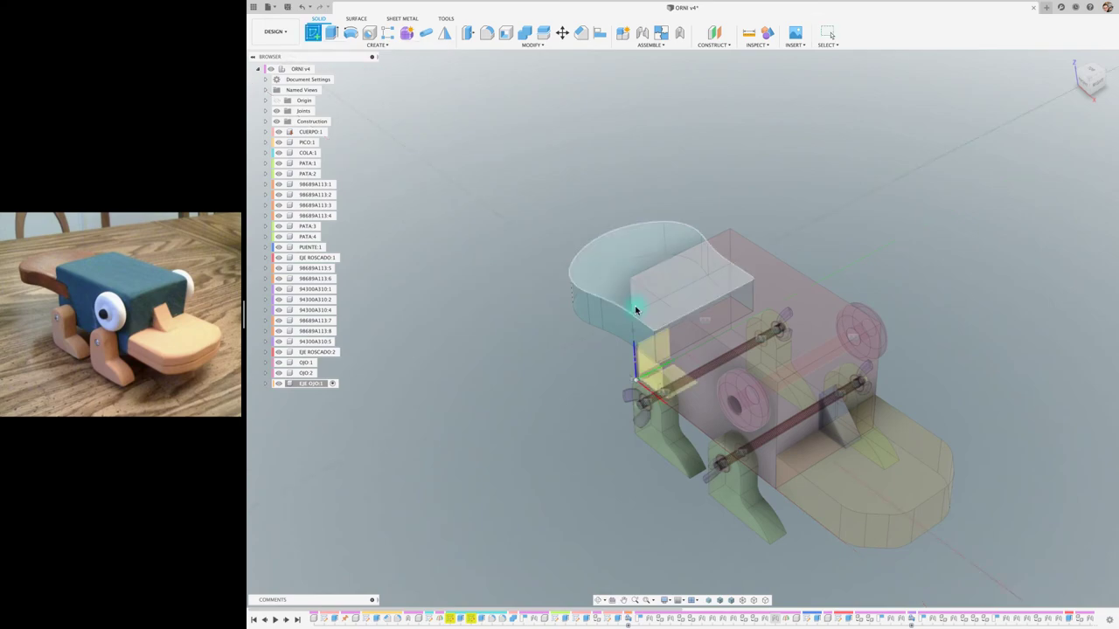
scroll(699, 487, up, 5)
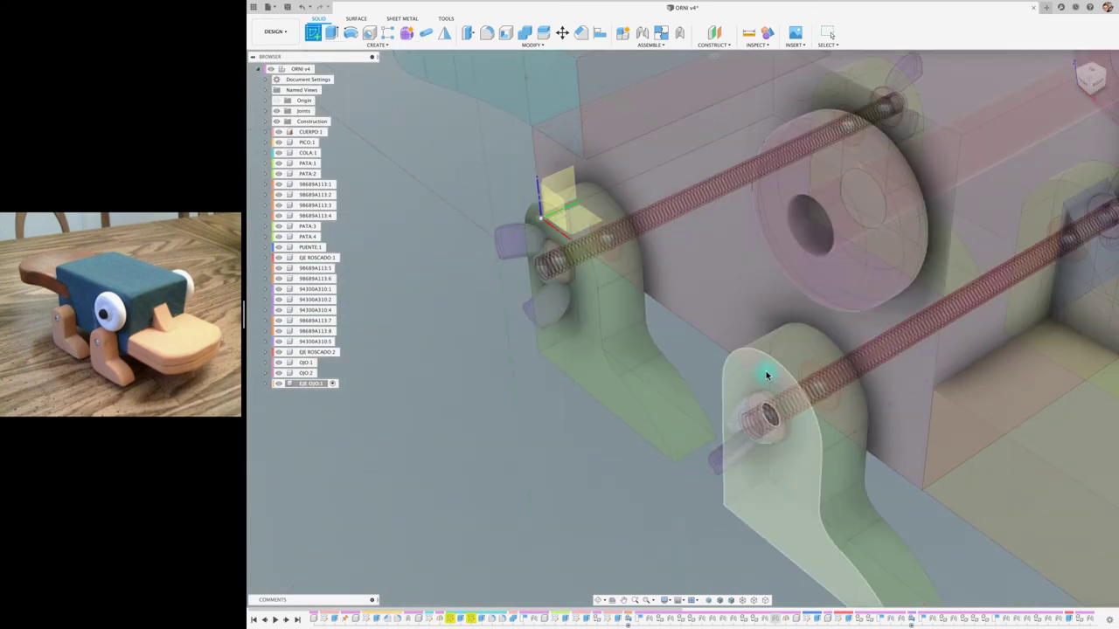
click(820, 265)
key(p)
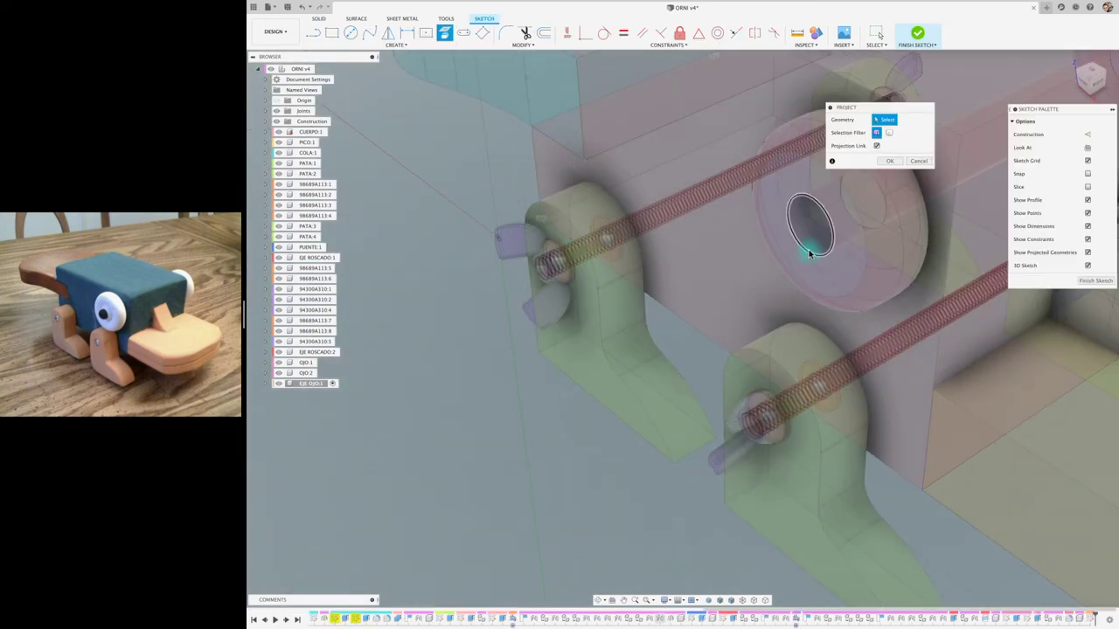
click(861, 183)
click(888, 162)
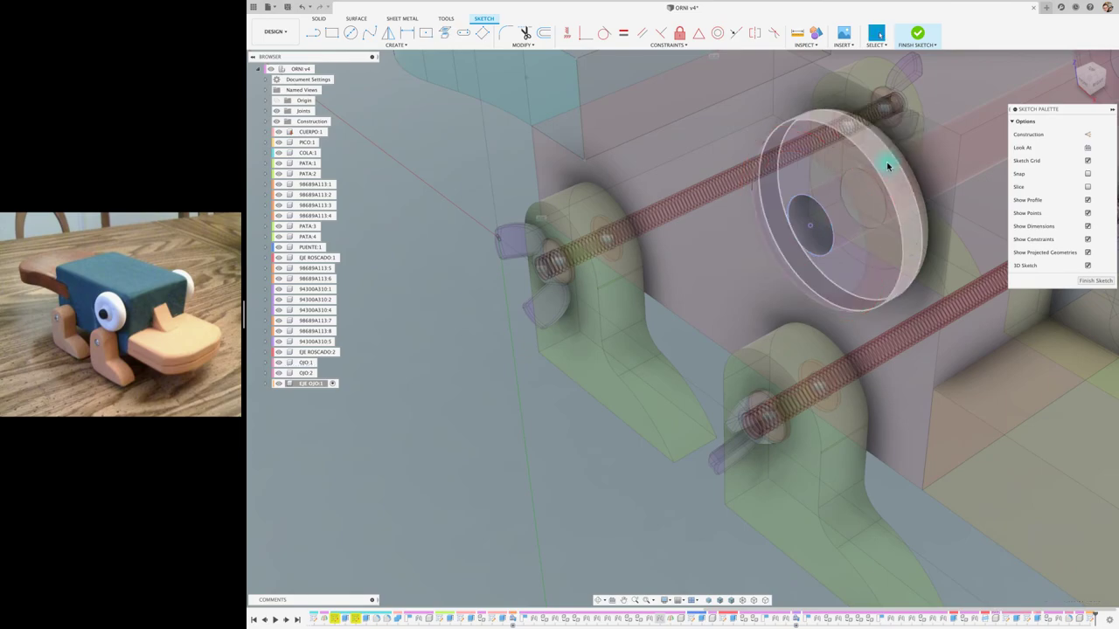
Extrude the hole circle as a rod through the body, ending at the opposite eye disc
key(e)
click(812, 242)
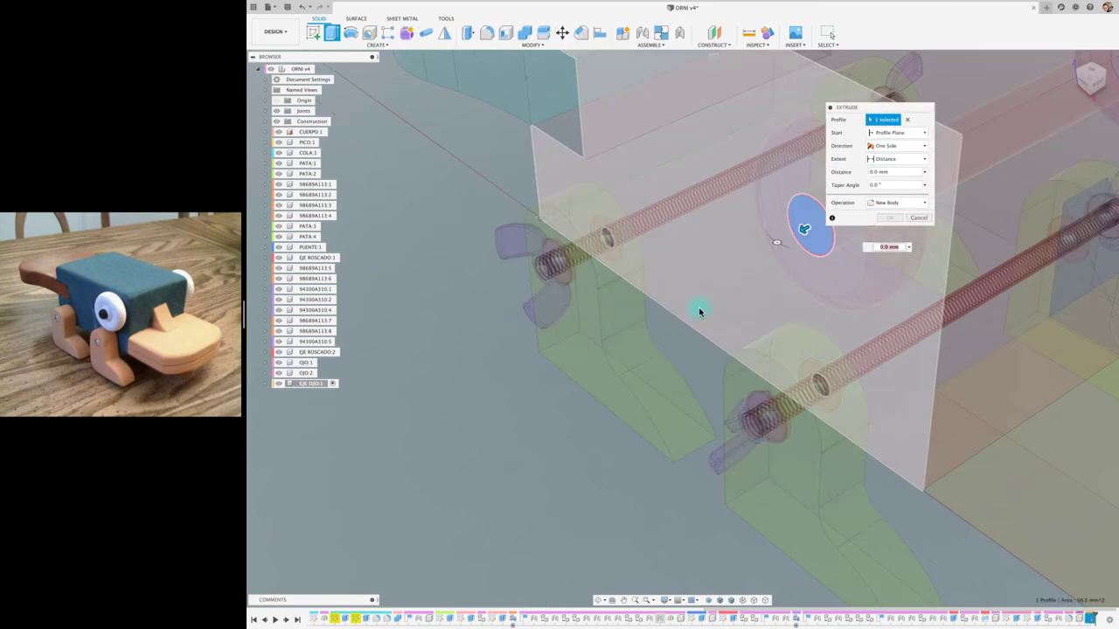
shift+middle_drag(699, 311, 636, 368)
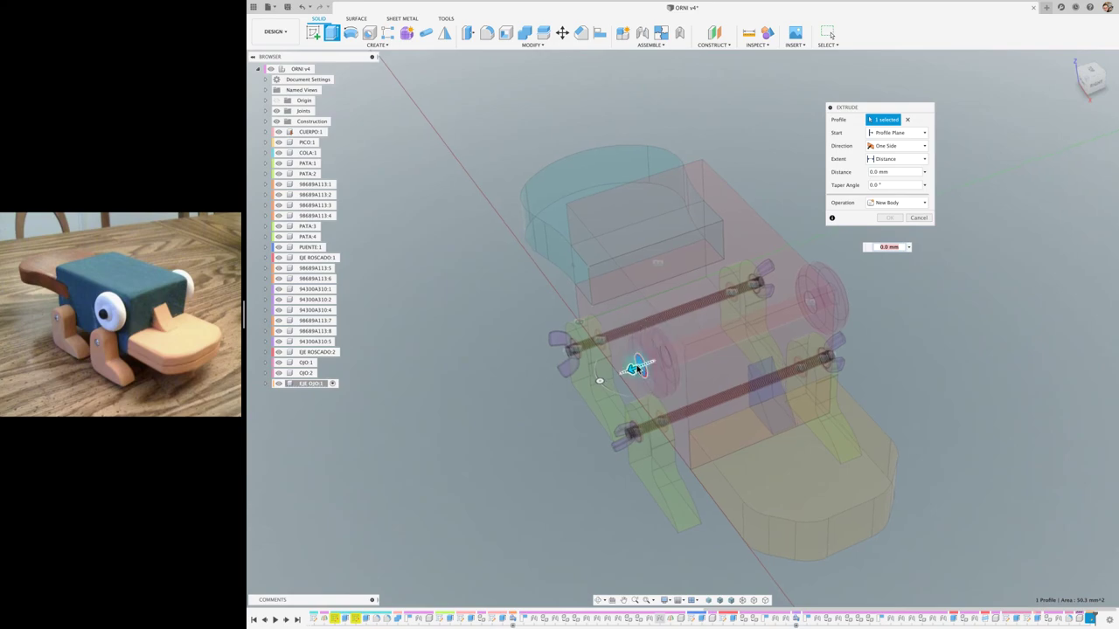
drag(657, 358, 849, 288)
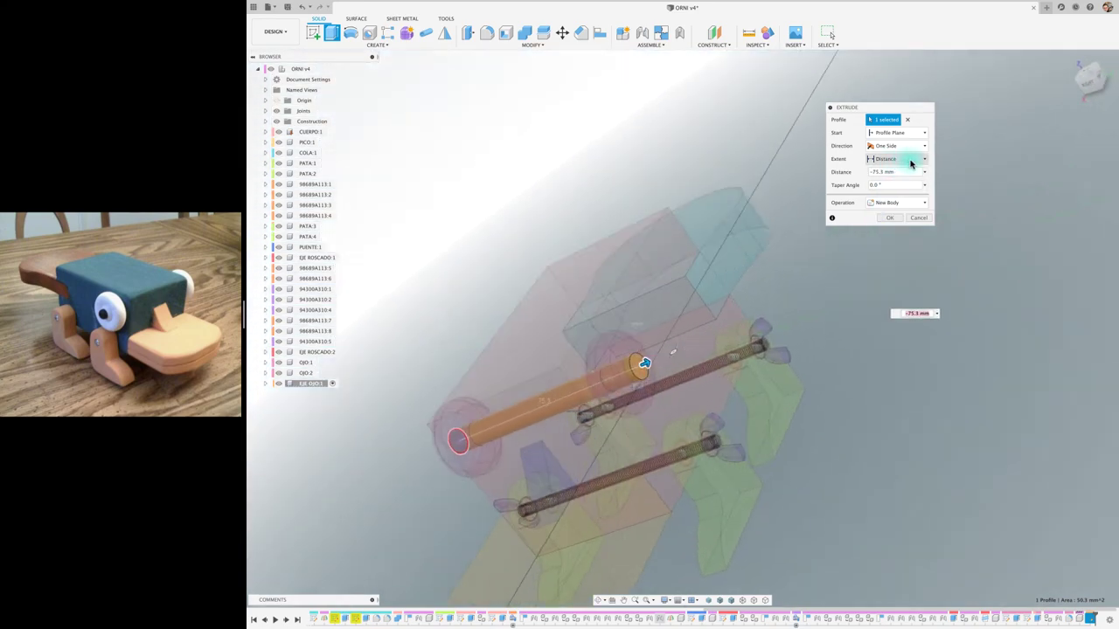
click(912, 160)
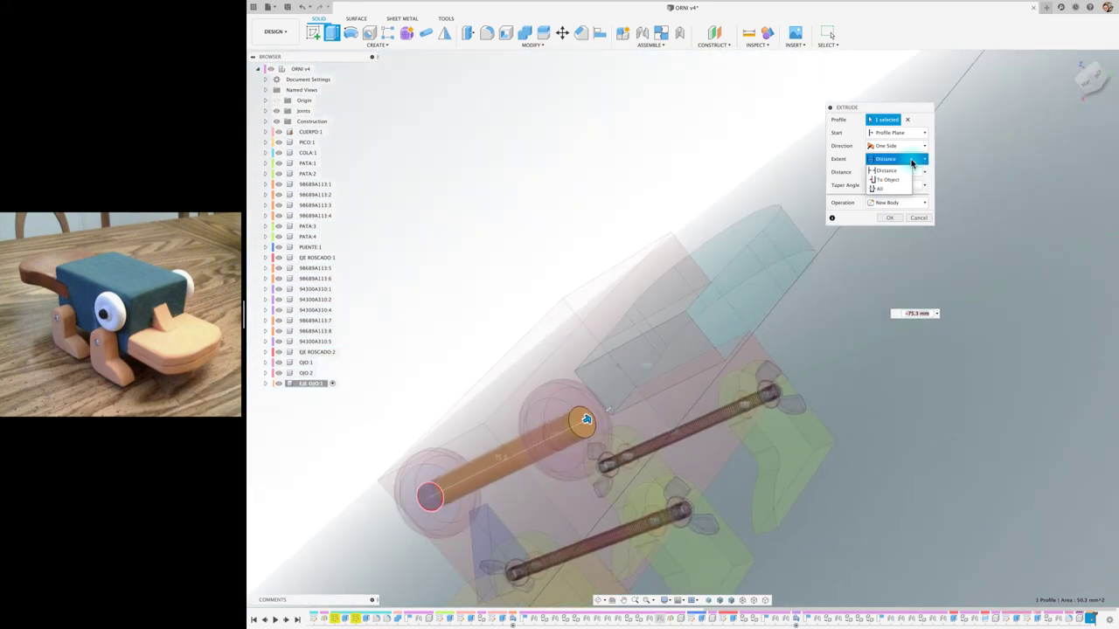
click(891, 181)
click(579, 396)
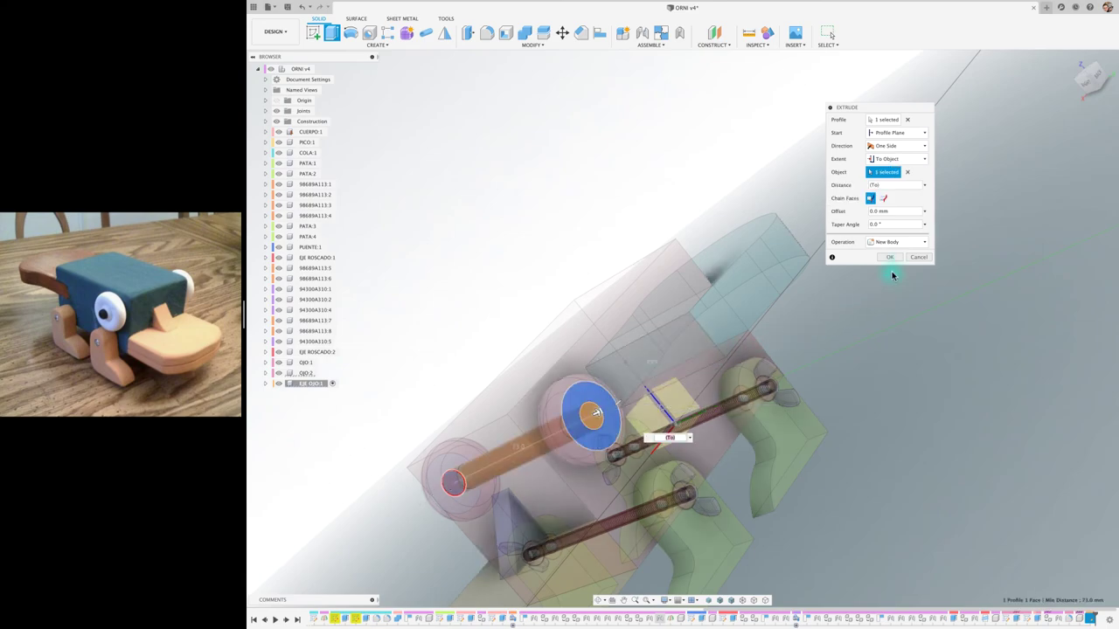
click(892, 257)
shift+middle_drag(892, 258, 607, 460)
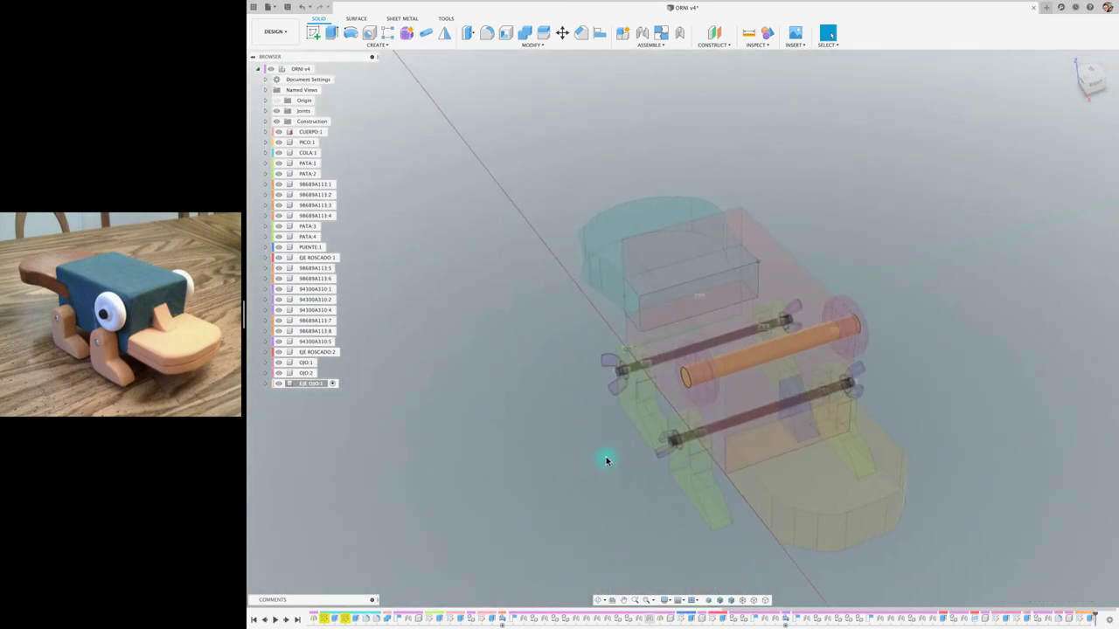
Cancel a trial 9 mm extrusion and hide the pink CUERPO:1 body
click(331, 34)
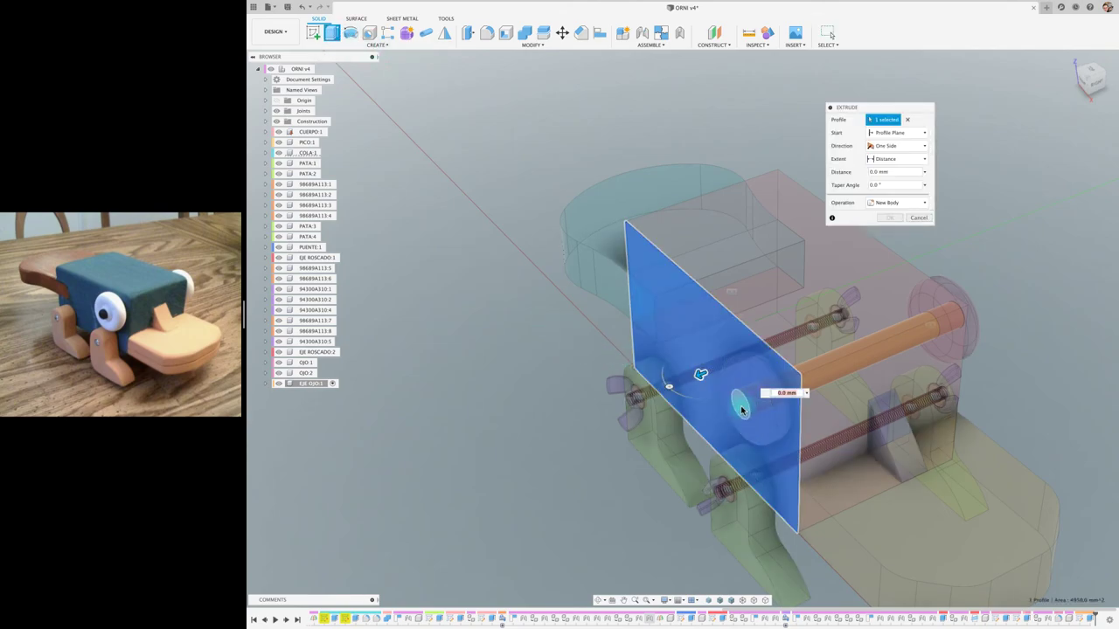
text(9)
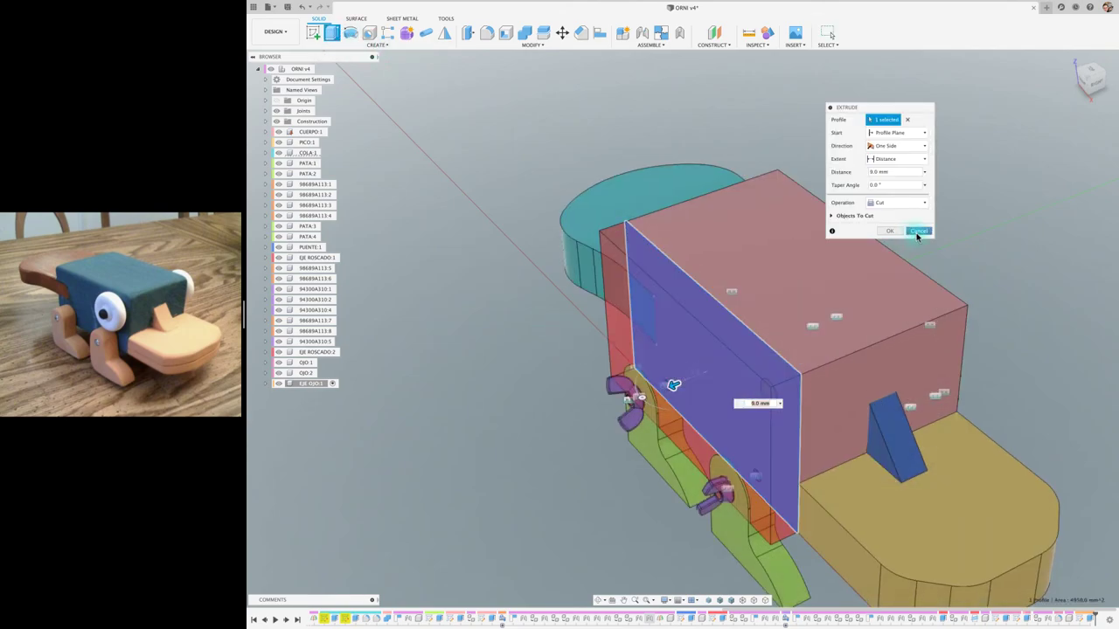
click(917, 232)
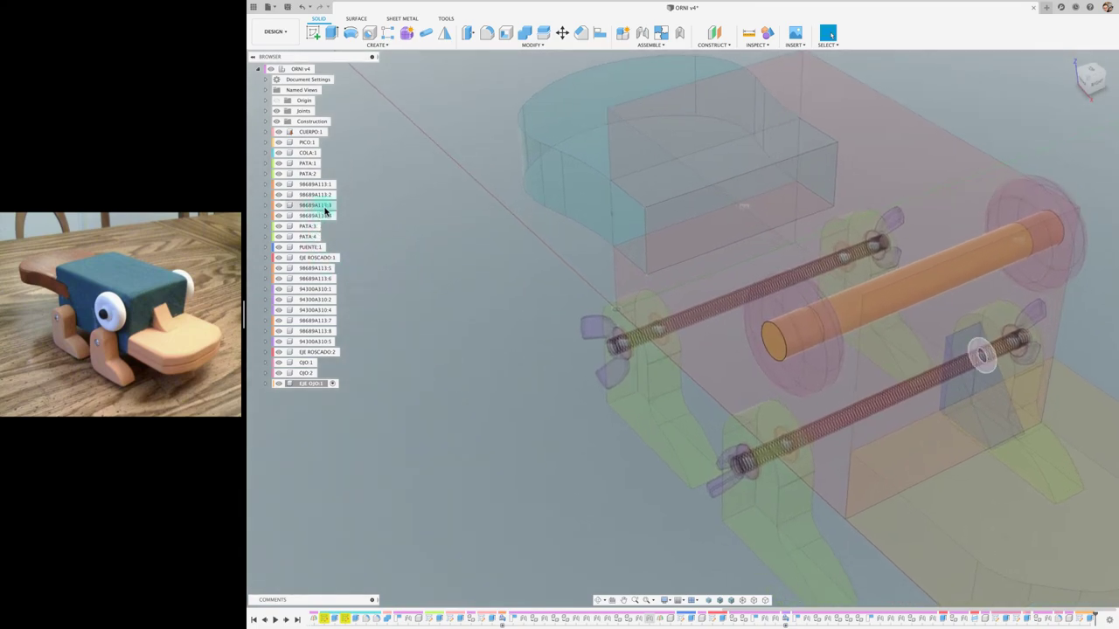
click(280, 132)
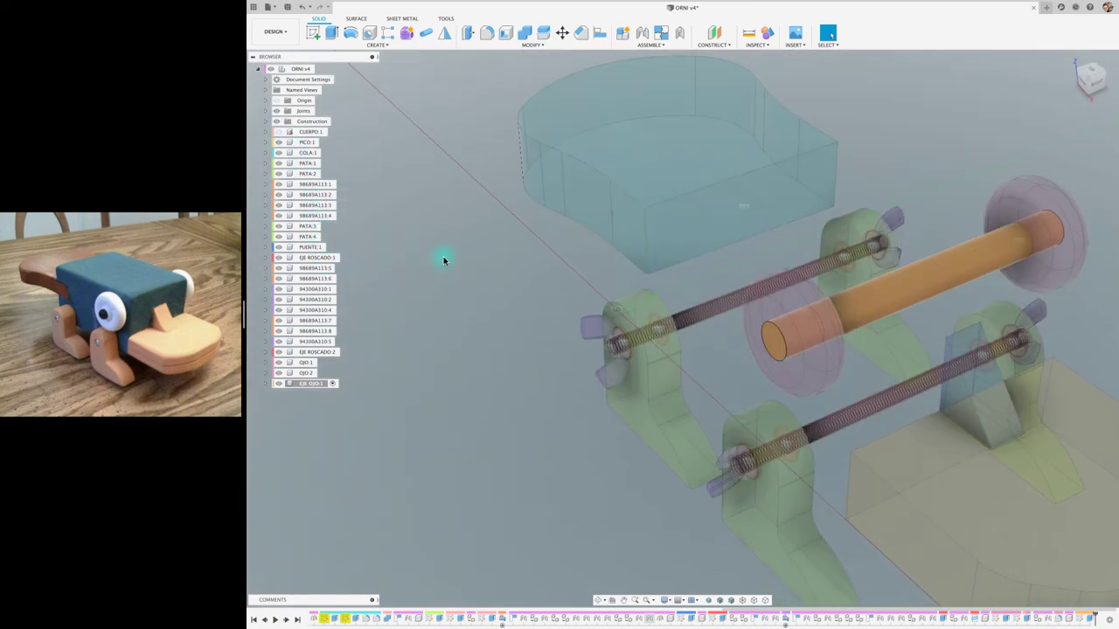
Start and cancel another plane-profile extrusion, then zoom in on the axles from the side
click(331, 38)
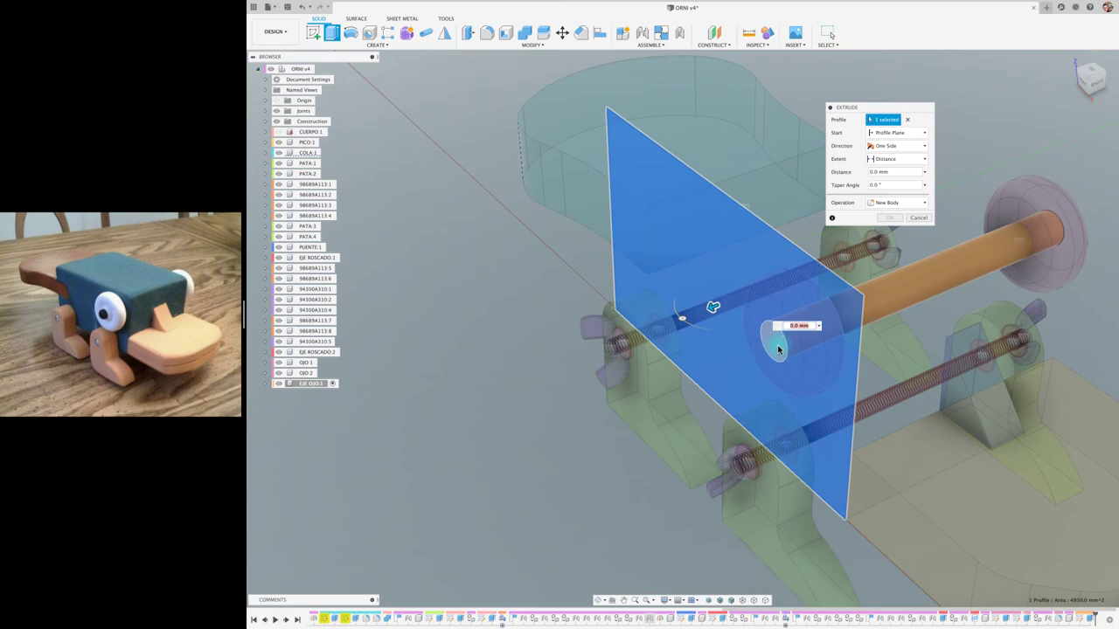
shift+middle_drag(712, 304, 644, 378)
shift+middle_drag(513, 350, 800, 252)
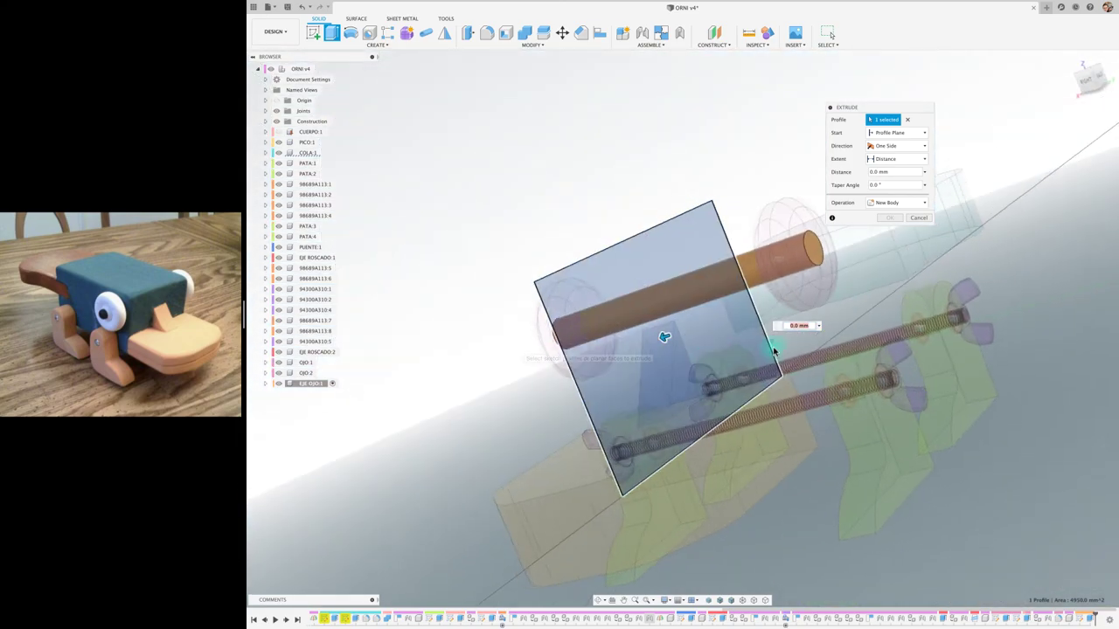
click(918, 218)
shift+middle_drag(600, 190, 487, 310)
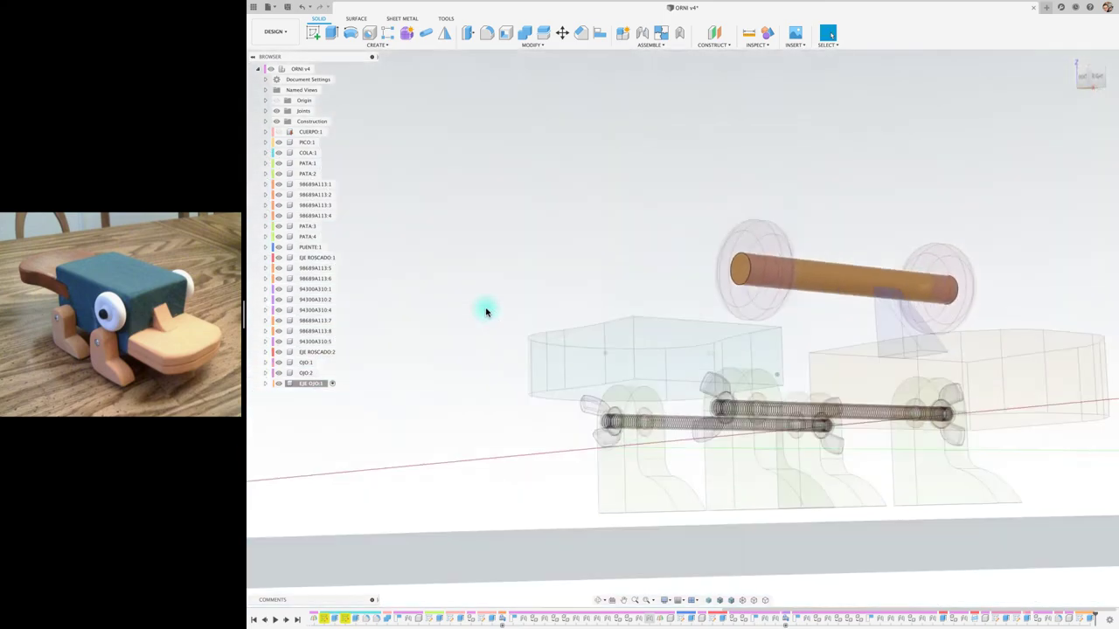
scroll(612, 200, up, 5)
scroll(612, 202, up, 3)
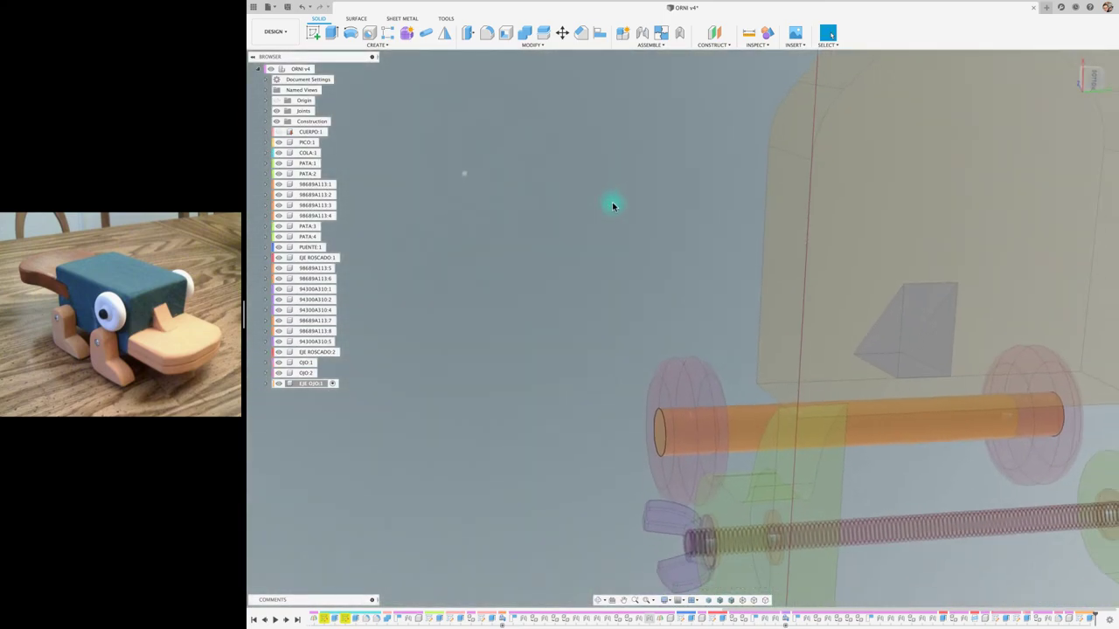
scroll(612, 202, up, 3)
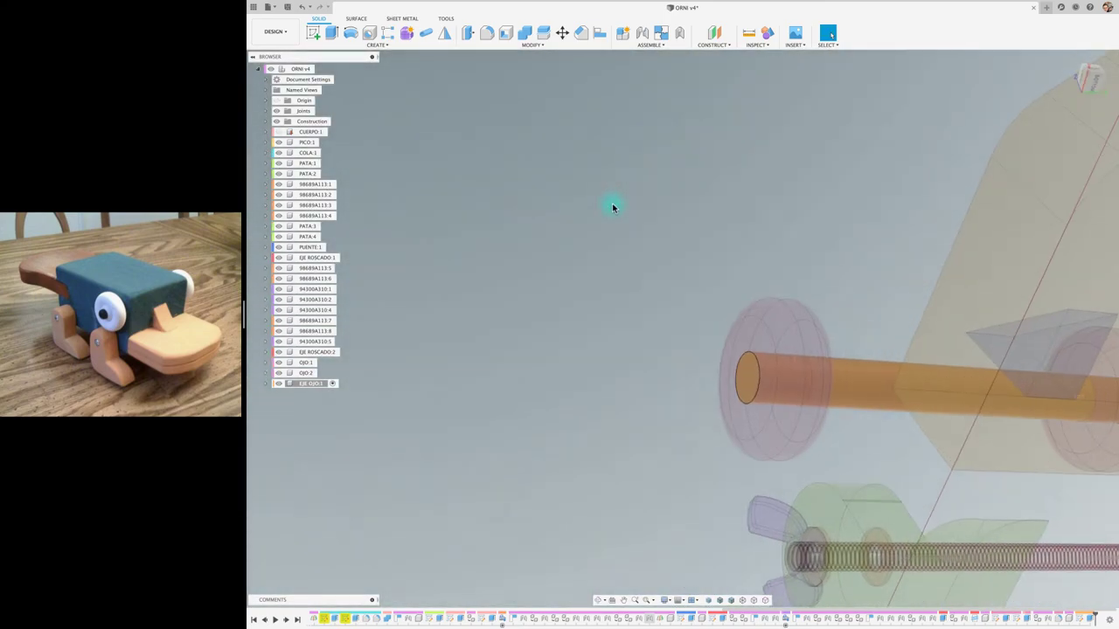
Start a 9 mm extrusion of the plane profile again and abandon it
click(331, 32)
text(9)
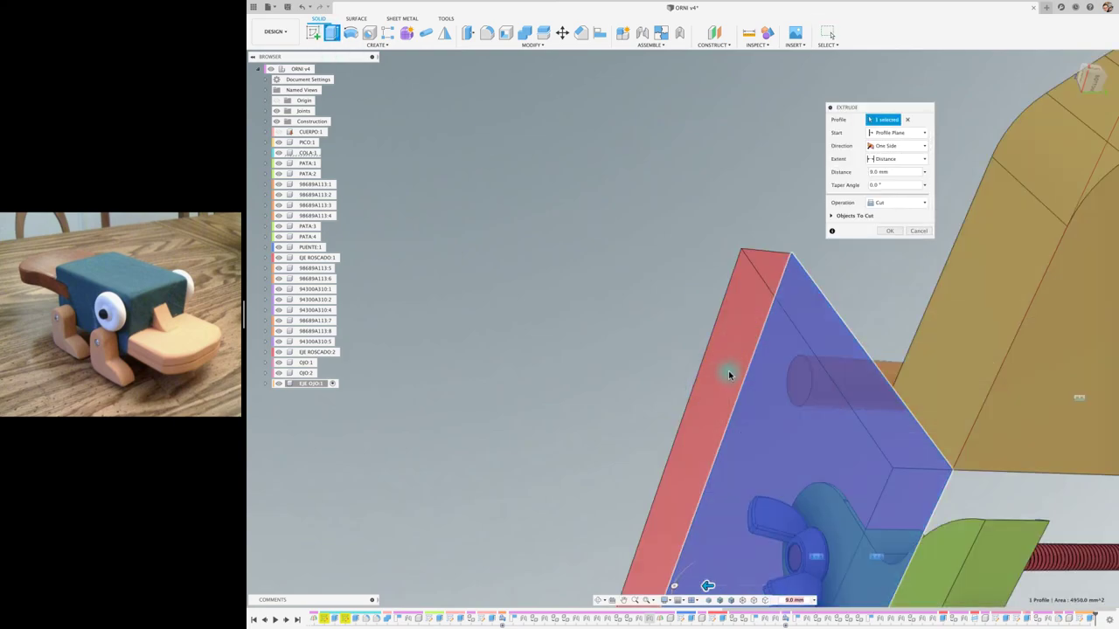
scroll(729, 370, down, 5)
scroll(925, 244, up, 2)
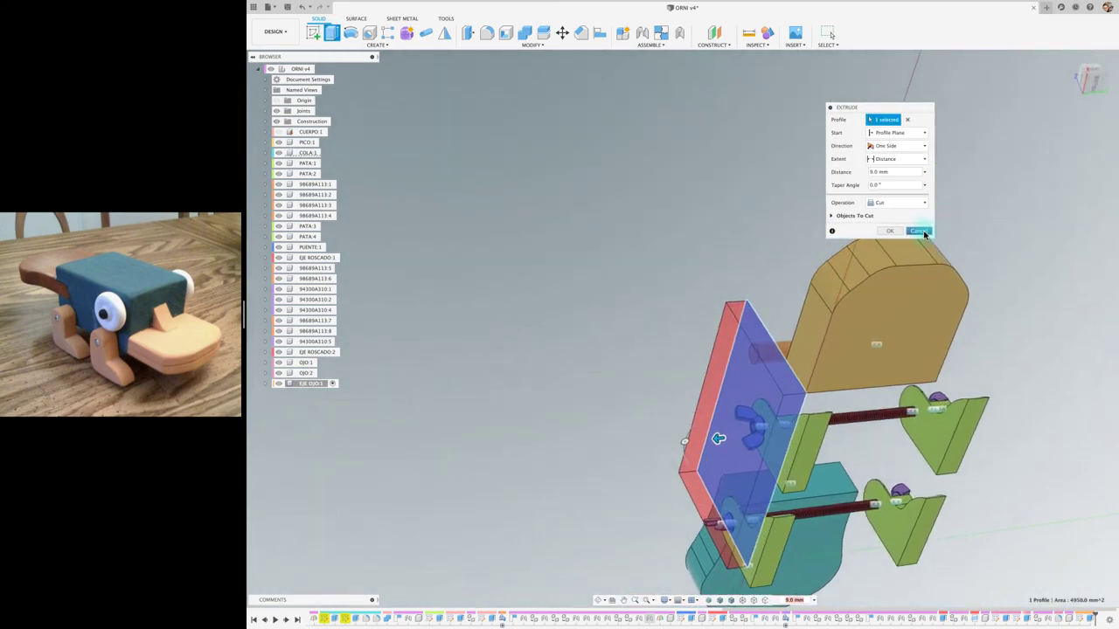
key(Return)
Sketch on the eye axle's end face and extrude it 5 mm outward, joined to the rod
click(318, 35)
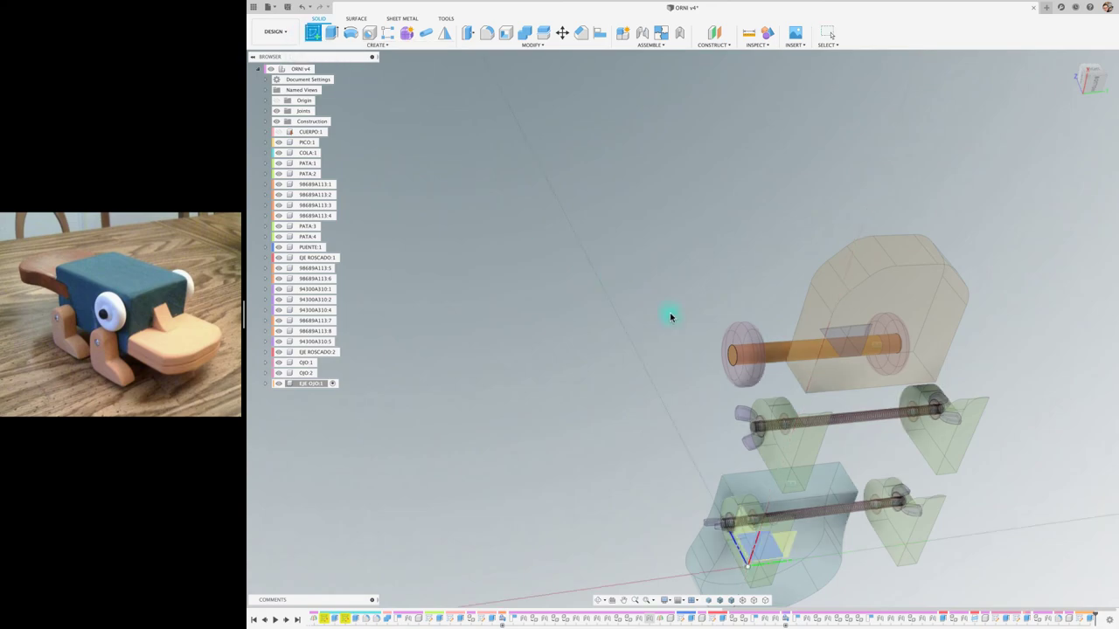
shift+middle_drag(729, 358, 660, 428)
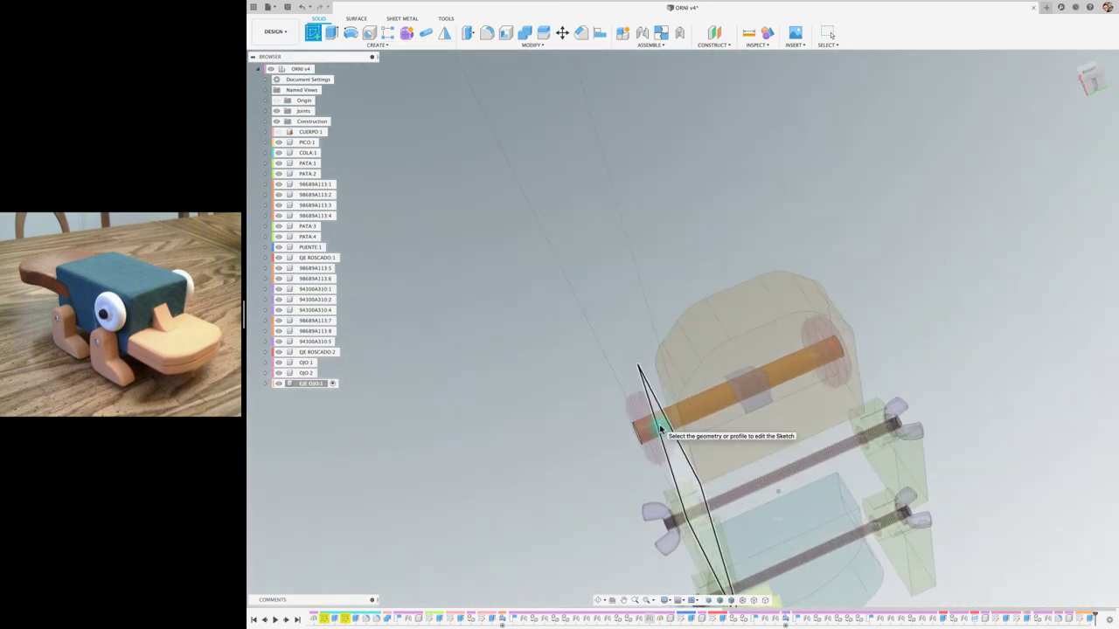
click(662, 428)
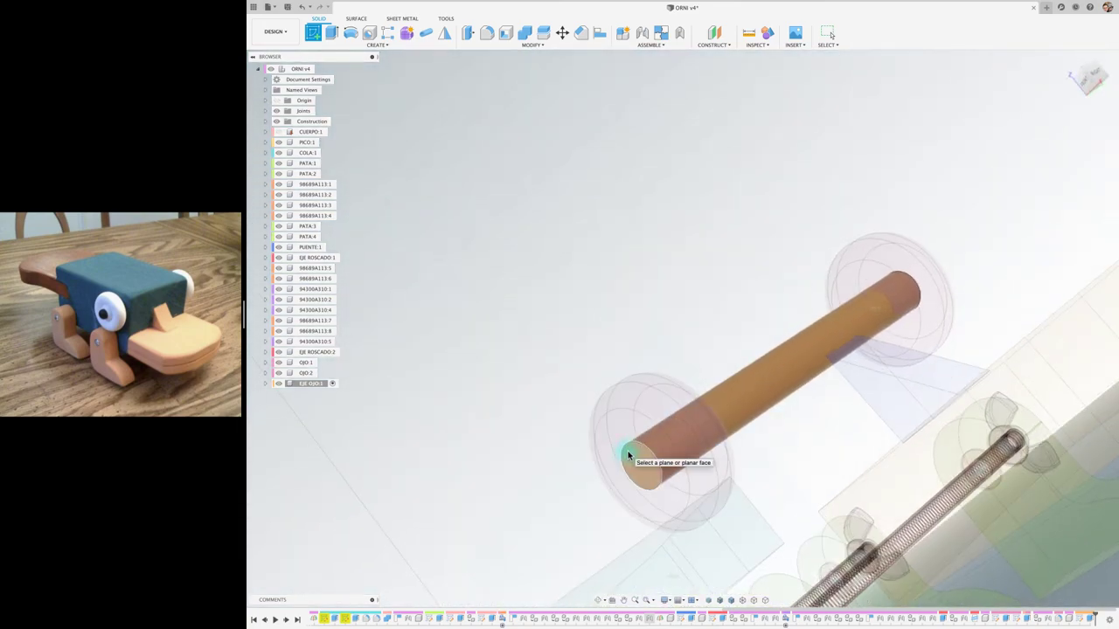
click(627, 454)
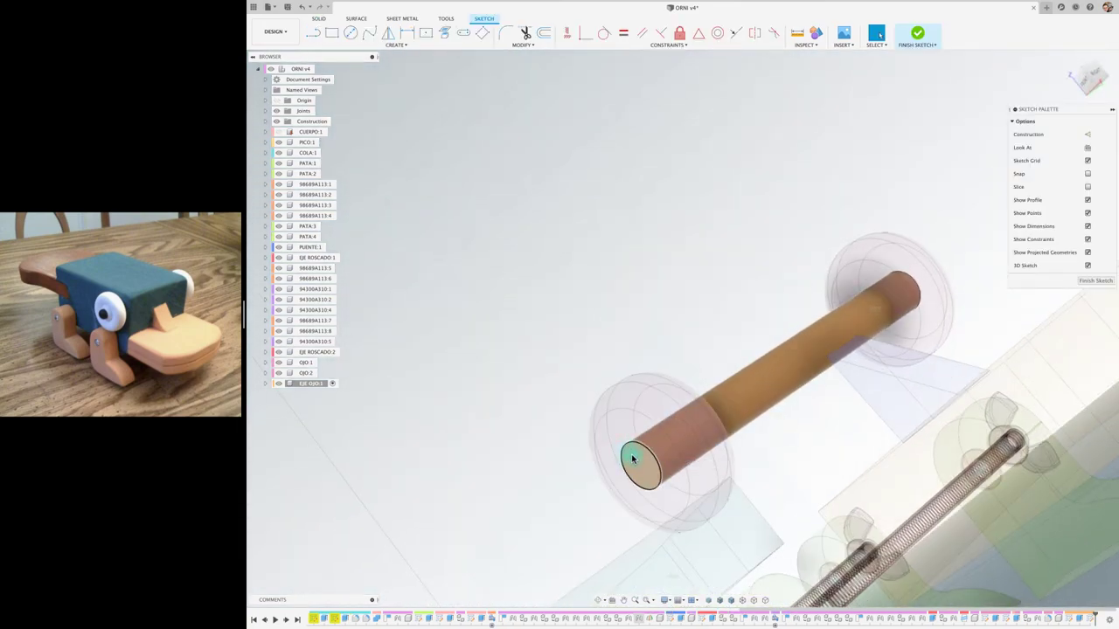
key(e)
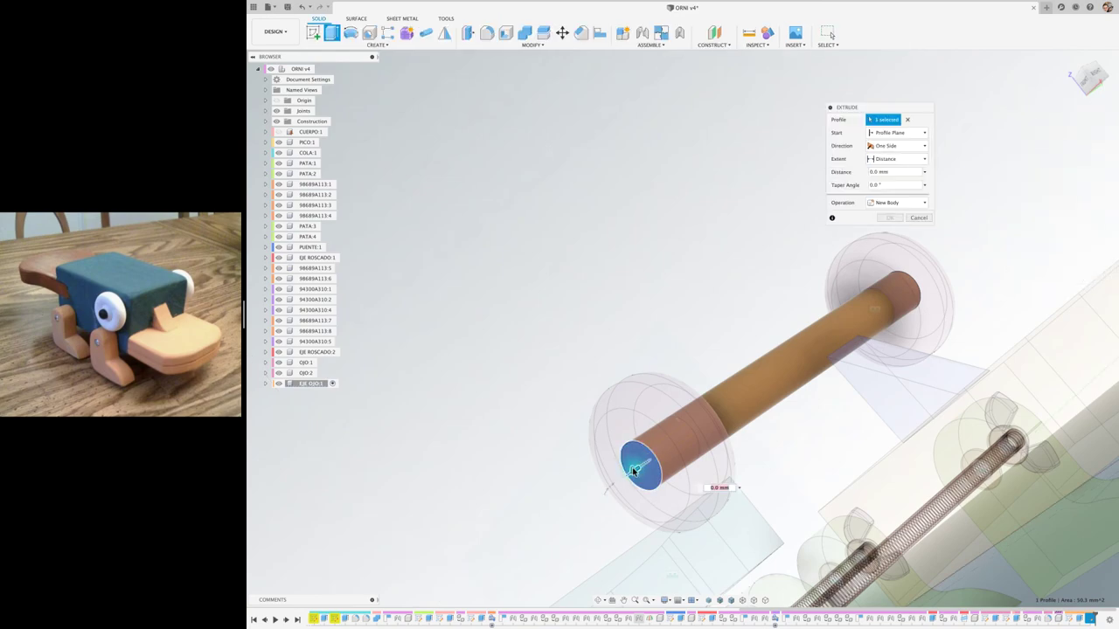
drag(634, 472, 613, 484)
text(5)
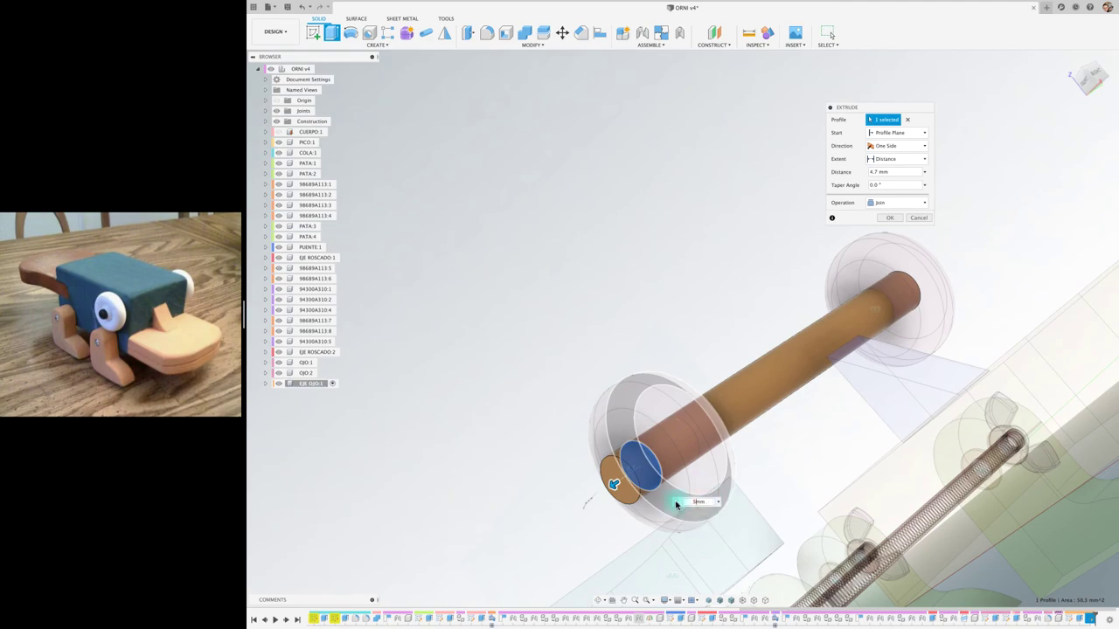
key(Return)
key(Return)
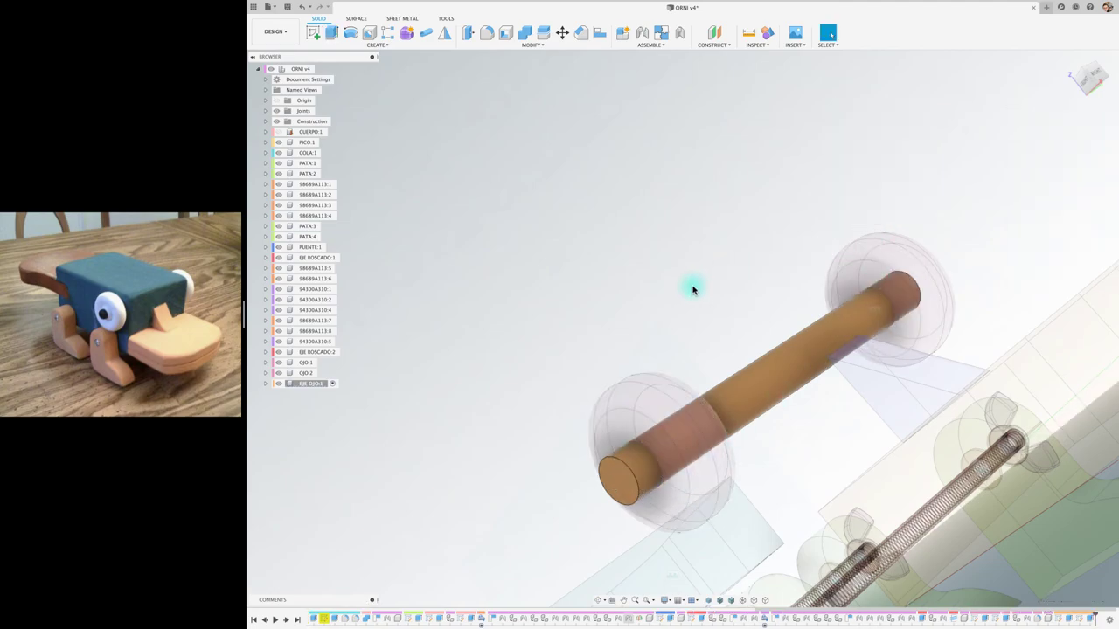
shift+middle_drag(691, 288, 586, 194)
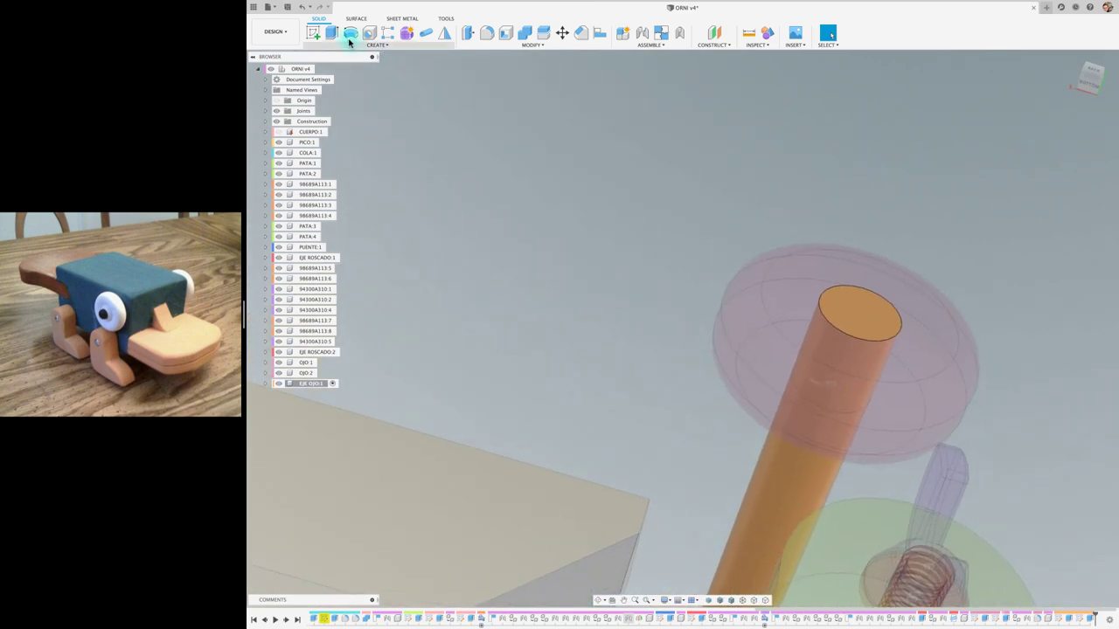
Abandon an unwanted cut extrusion on the axle's top face
click(334, 32)
click(881, 319)
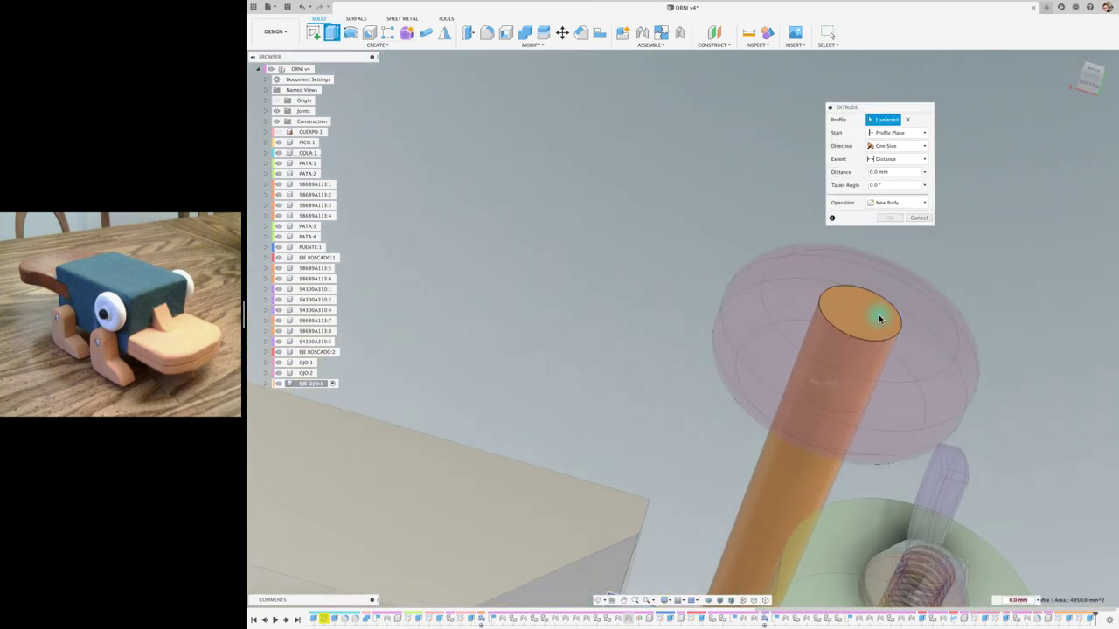
click(890, 230)
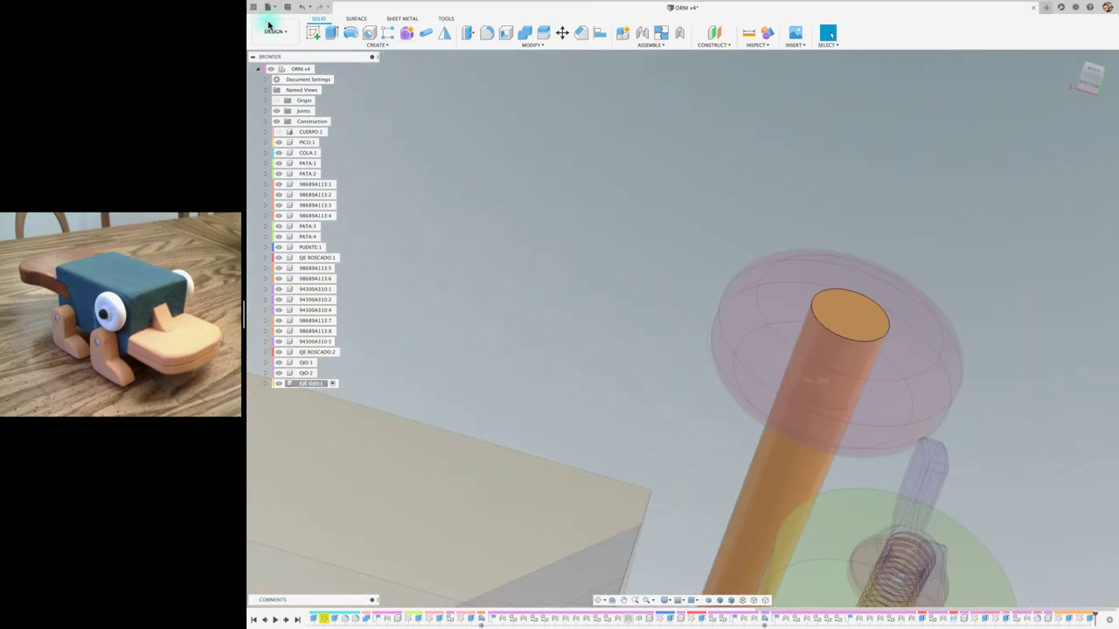
Extend the axle's other end 5 mm as a joined extrusion, then pick its top edge for a fillet
click(307, 32)
click(824, 306)
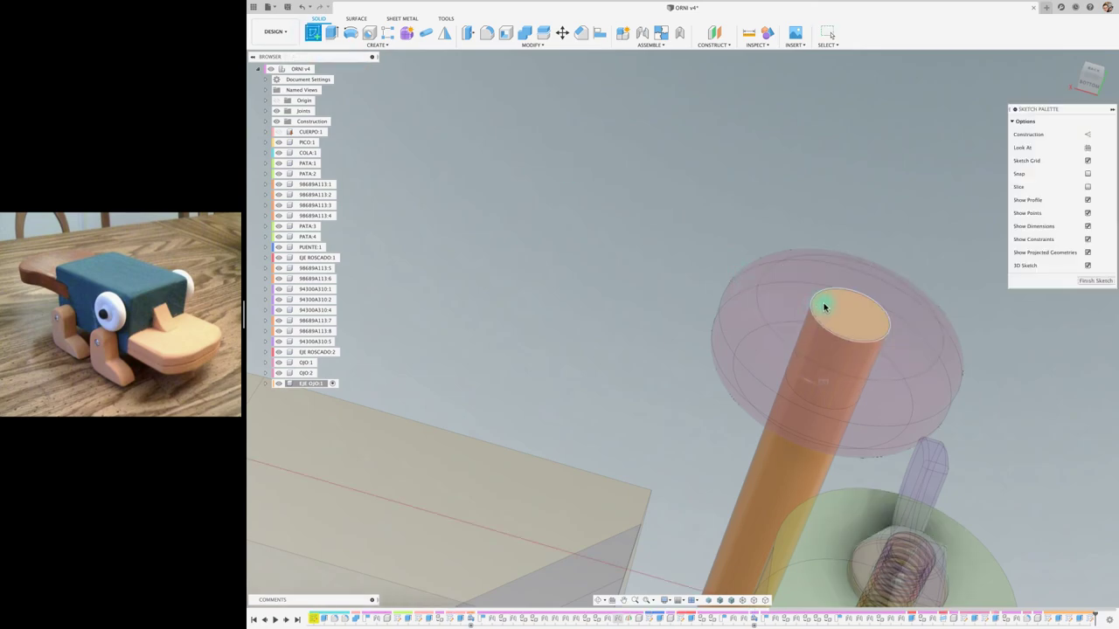
key(e)
click(853, 309)
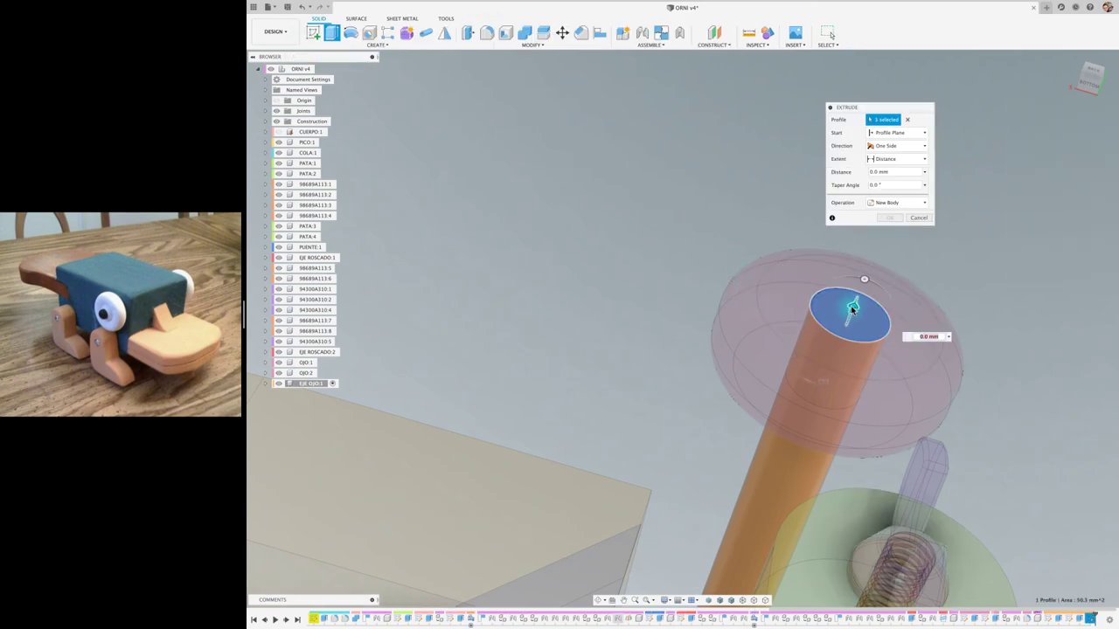
mouse_move(862, 293)
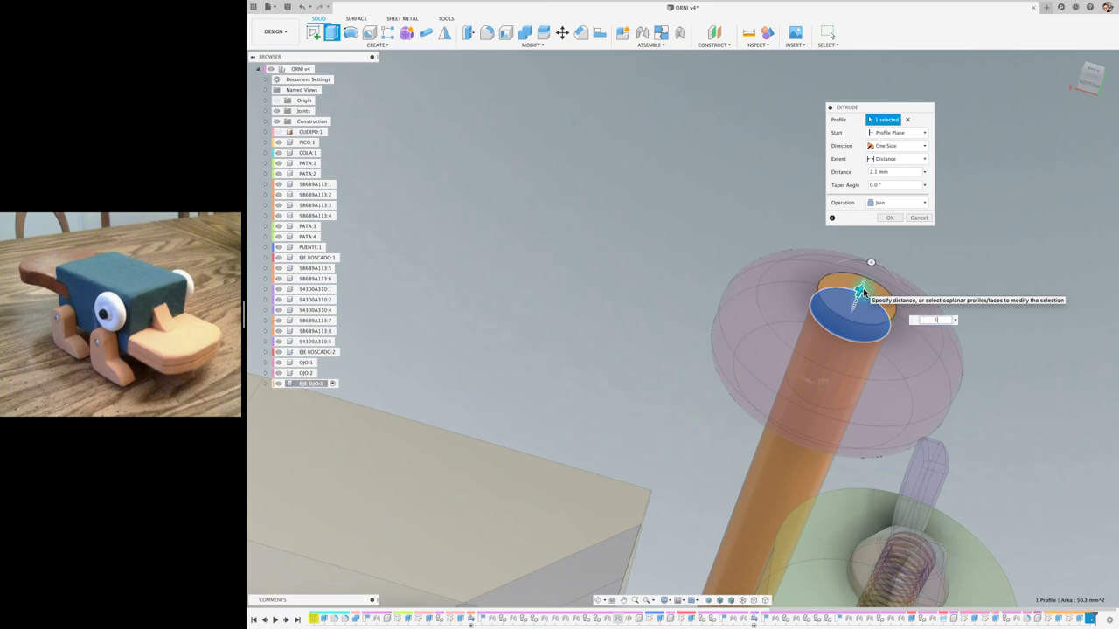
drag(861, 291, 918, 258)
click(890, 217)
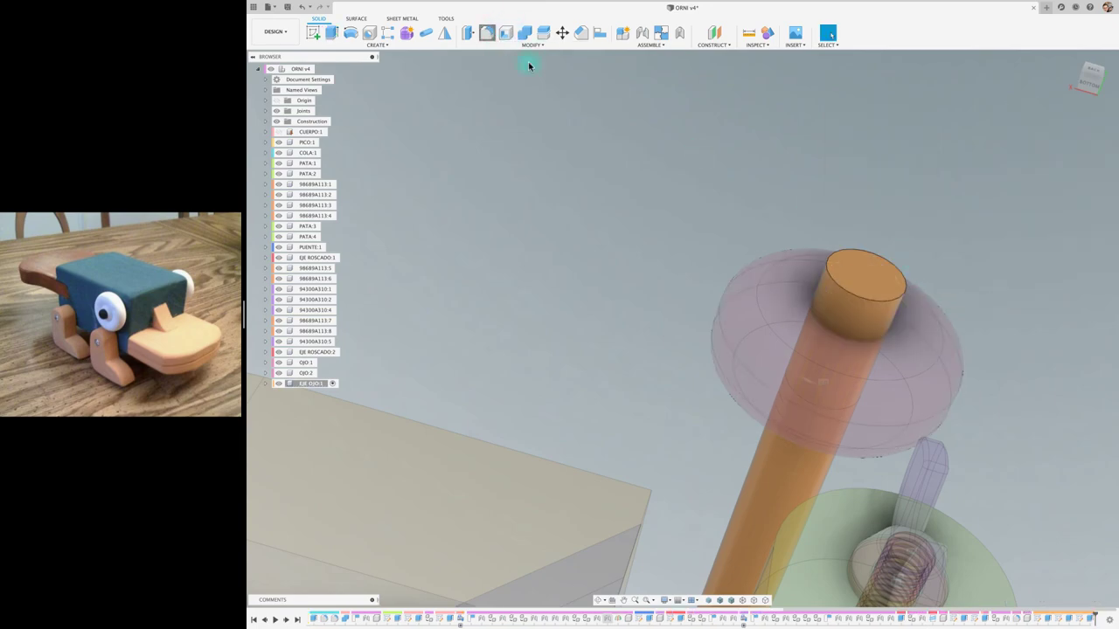
key(f)
click(861, 300)
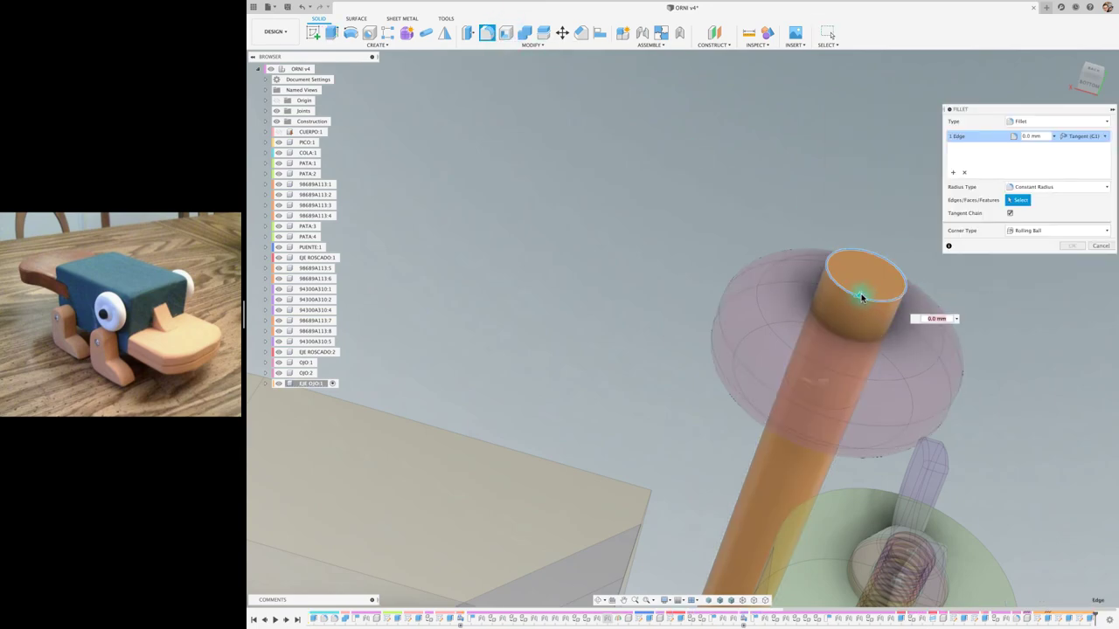
Fillet one axle end at 2 mm, fillet the other end's edge, and select ORNI v4
text(2)
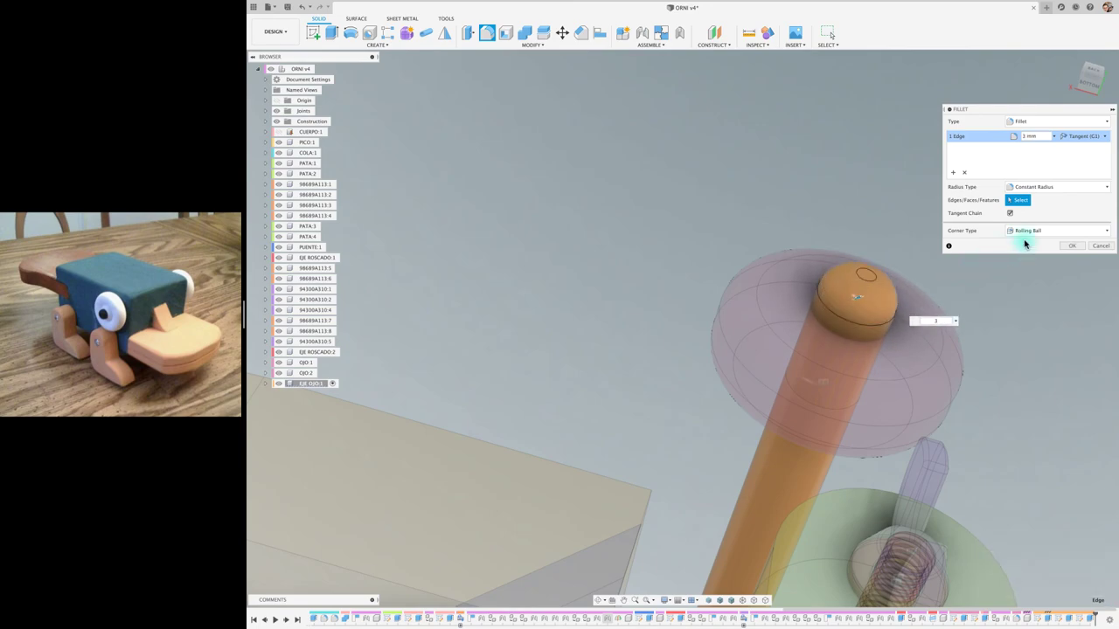
click(1071, 245)
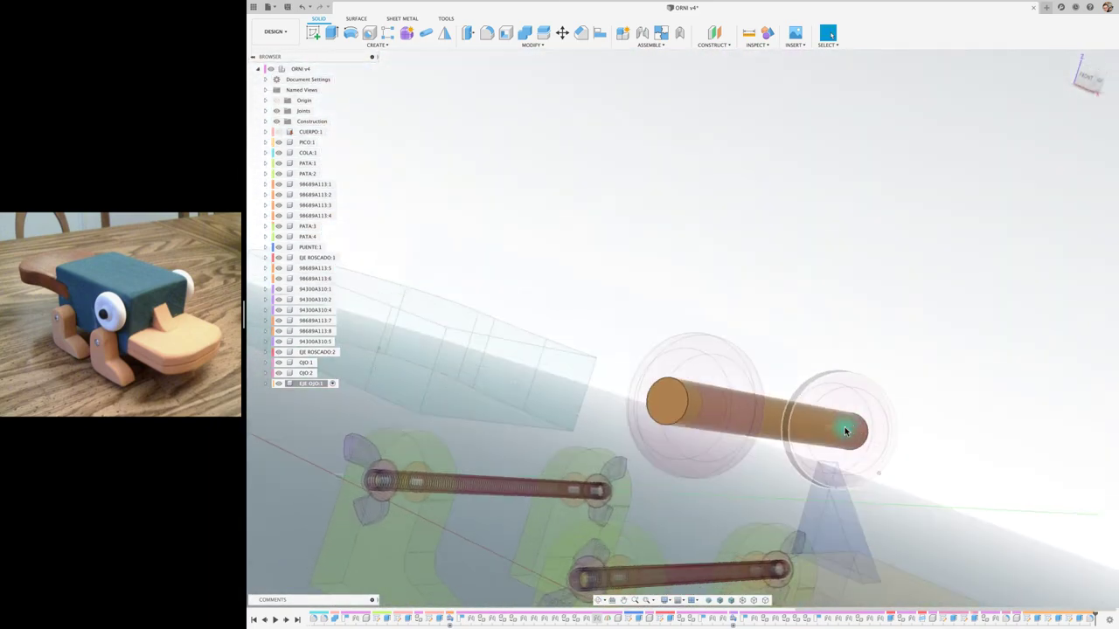
shift+middle_drag(845, 430, 528, 138)
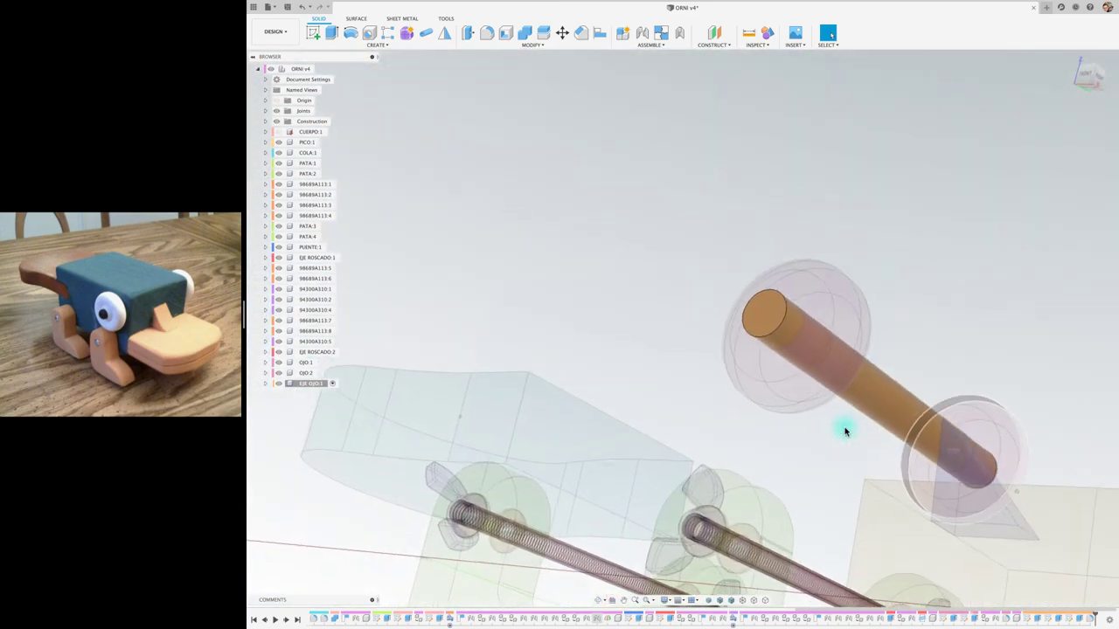
click(487, 33)
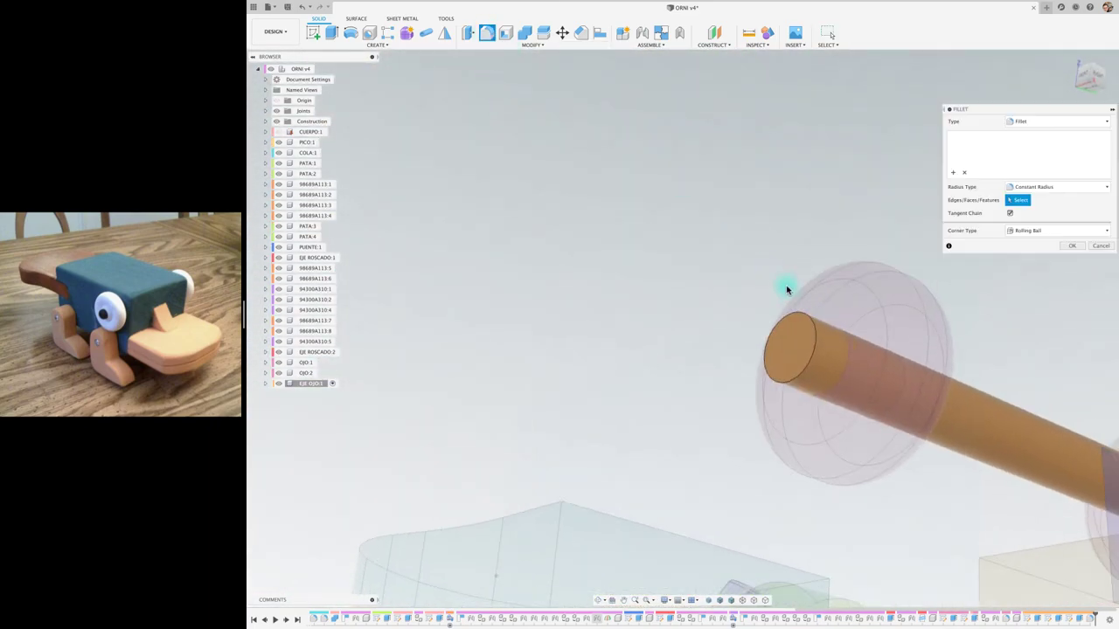
click(803, 329)
drag(811, 313, 812, 322)
click(1073, 247)
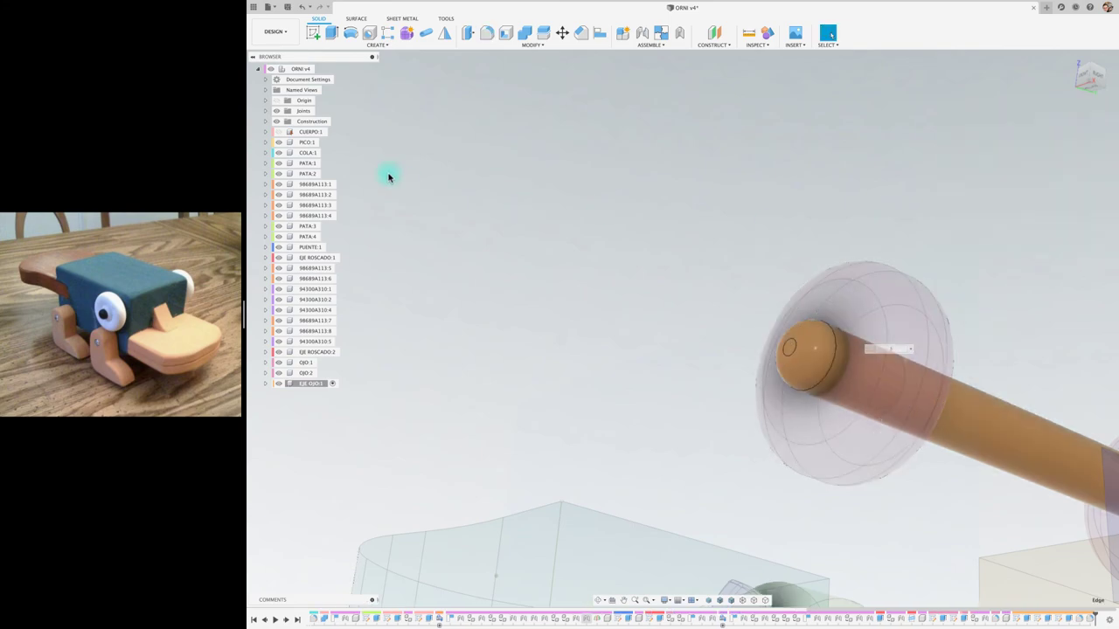
click(302, 75)
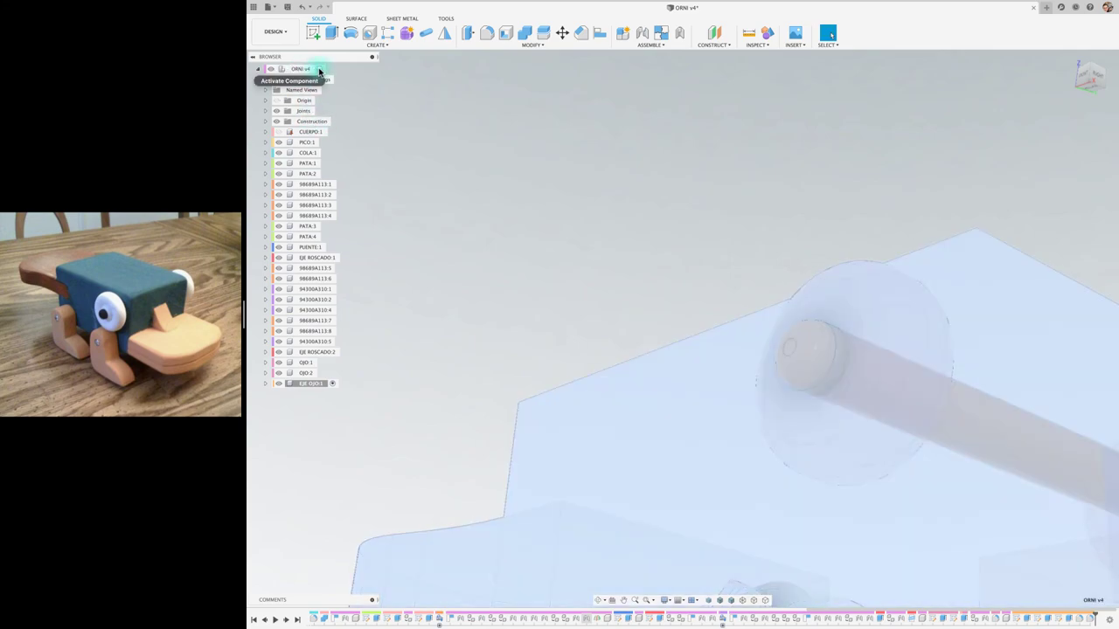
Activate the ORNI v4 assembly and unhide the CUERPO body
click(319, 70)
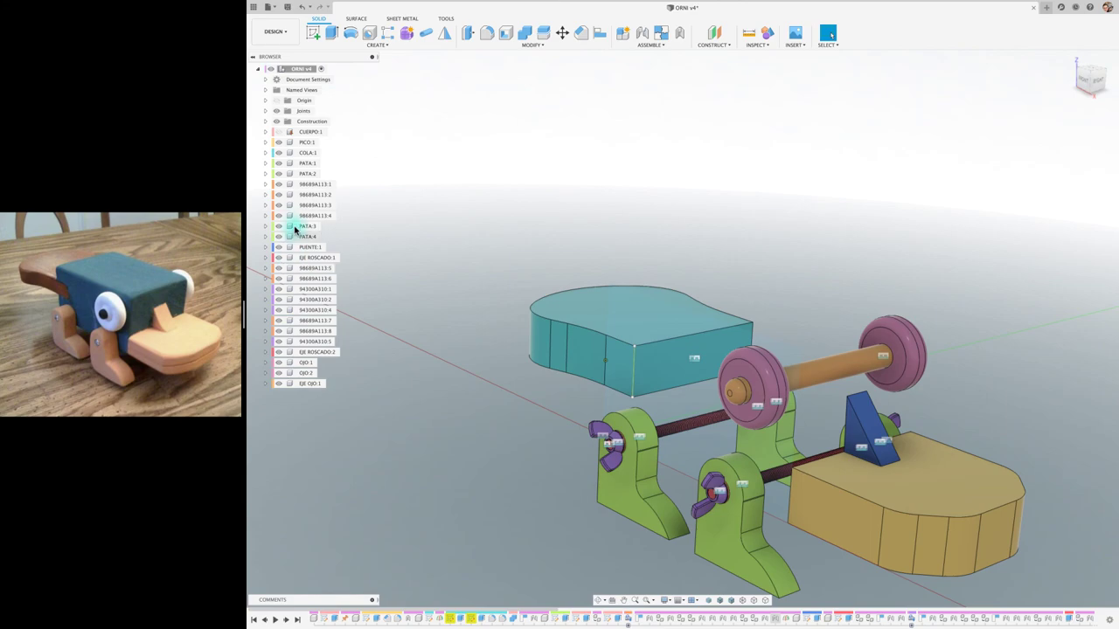
click(278, 131)
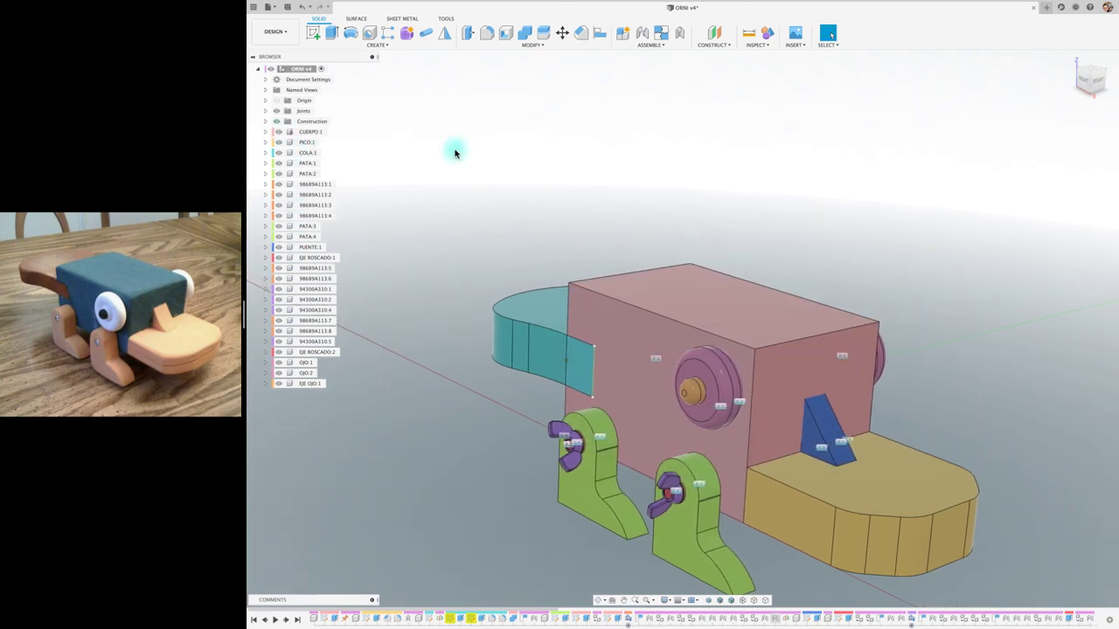
shift+middle_drag(767, 294, 904, 257)
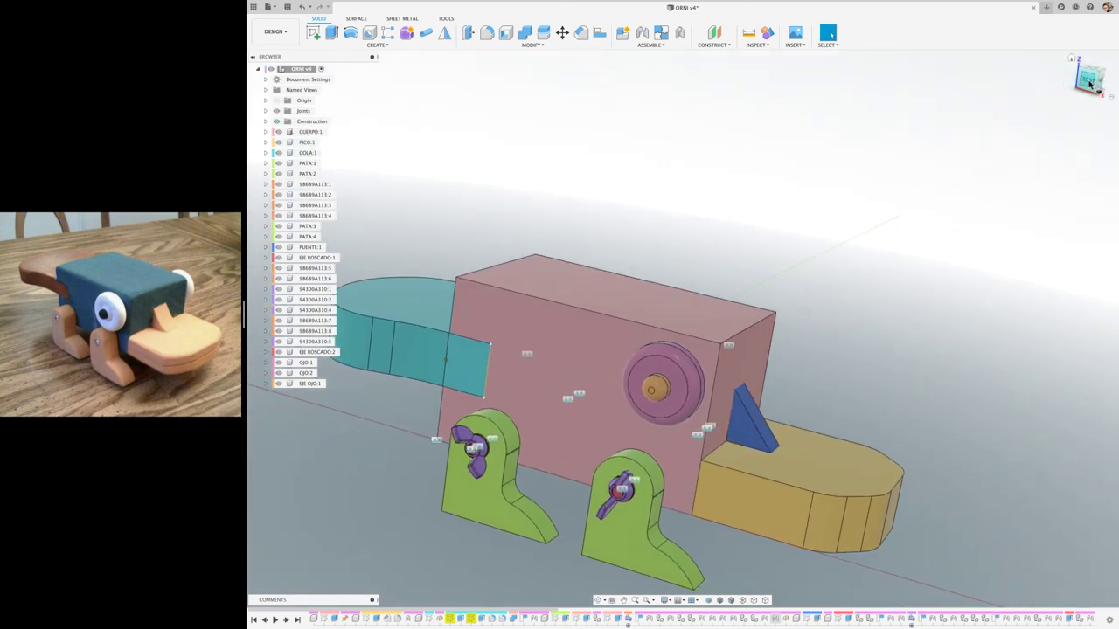
View the whole toy from the front and select the blue bridge wedge's face
click(1090, 81)
middle_drag(762, 286, 600, 330)
scroll(600, 331, up, 4)
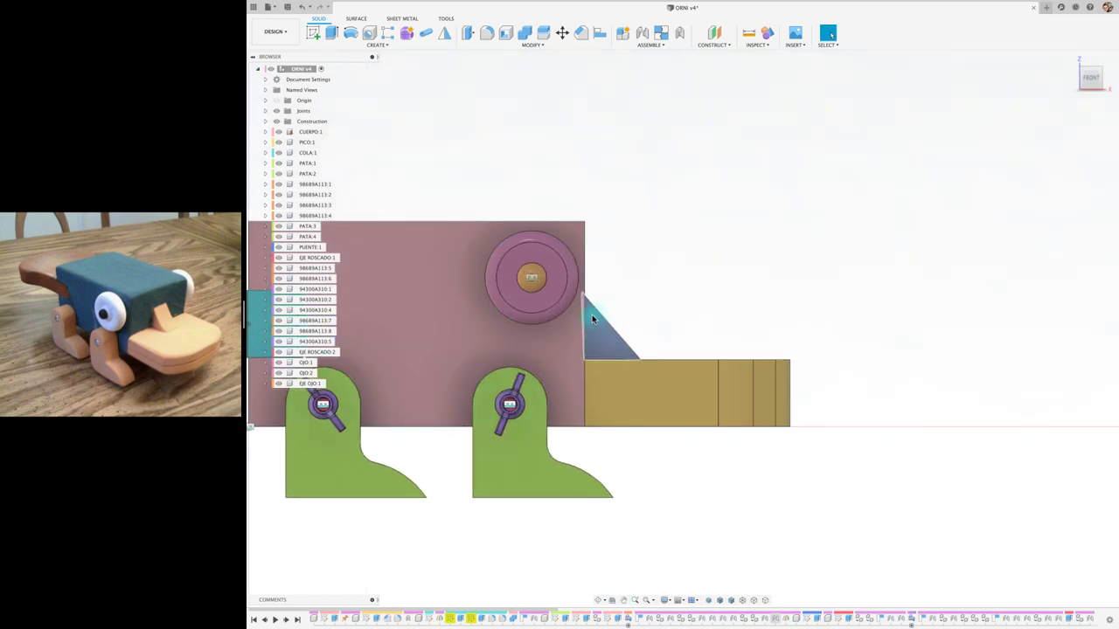
scroll(592, 319, up, 3)
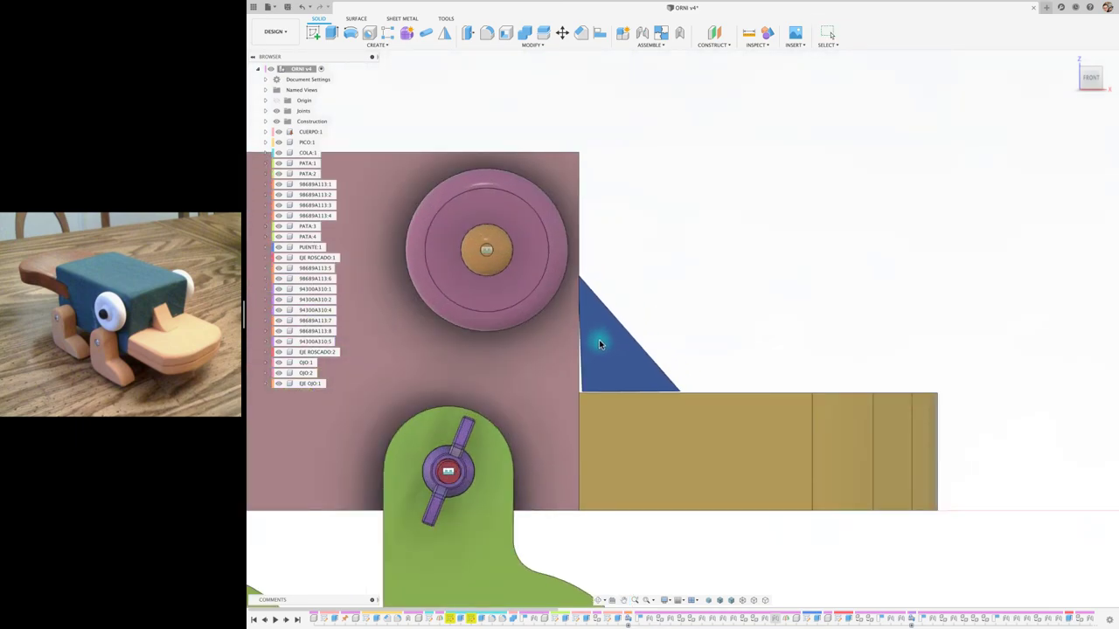
drag(599, 344, 712, 314)
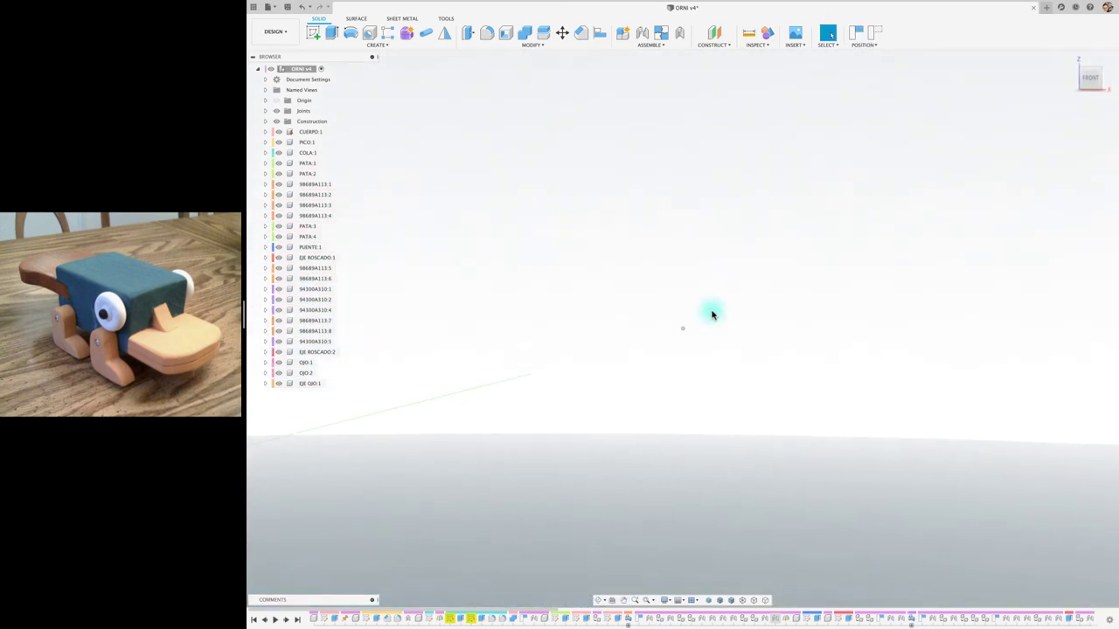
scroll(712, 315, down, 5)
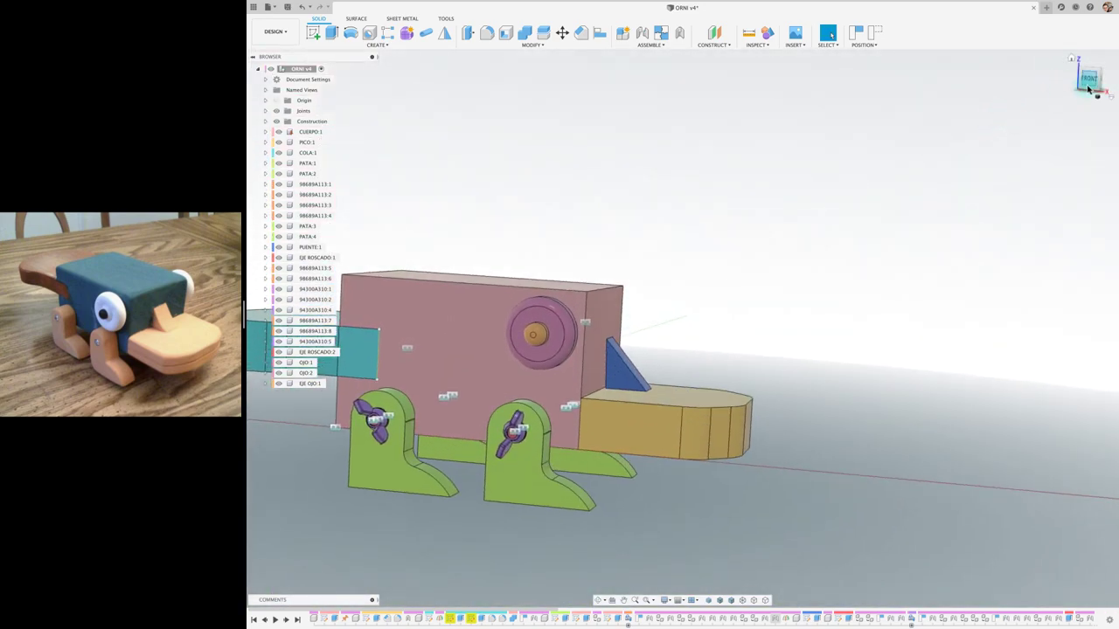
click(1088, 81)
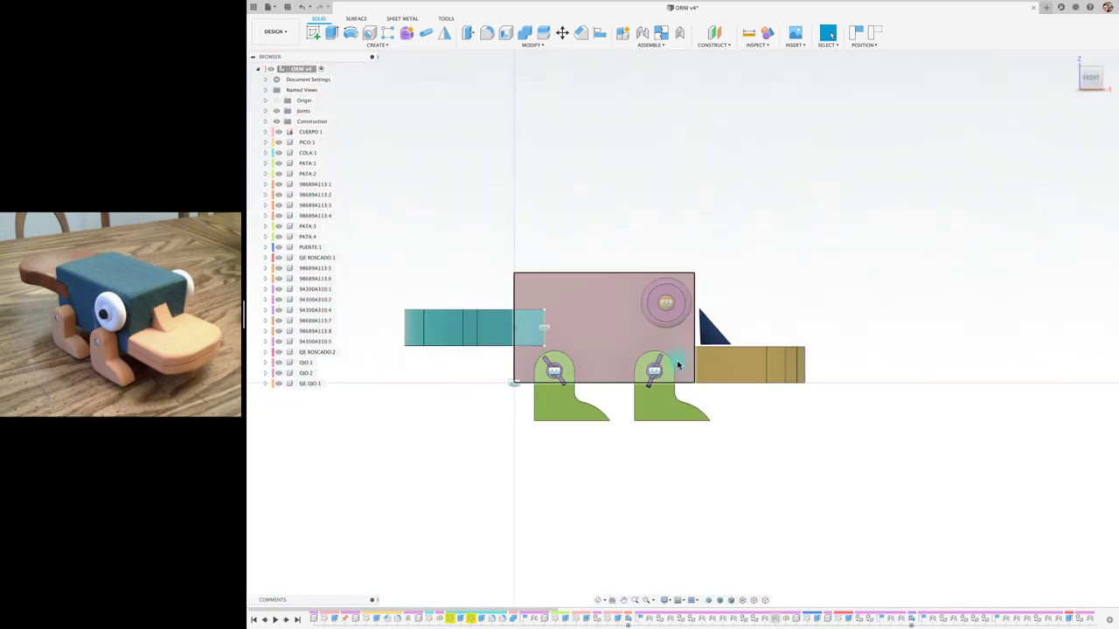
click(715, 337)
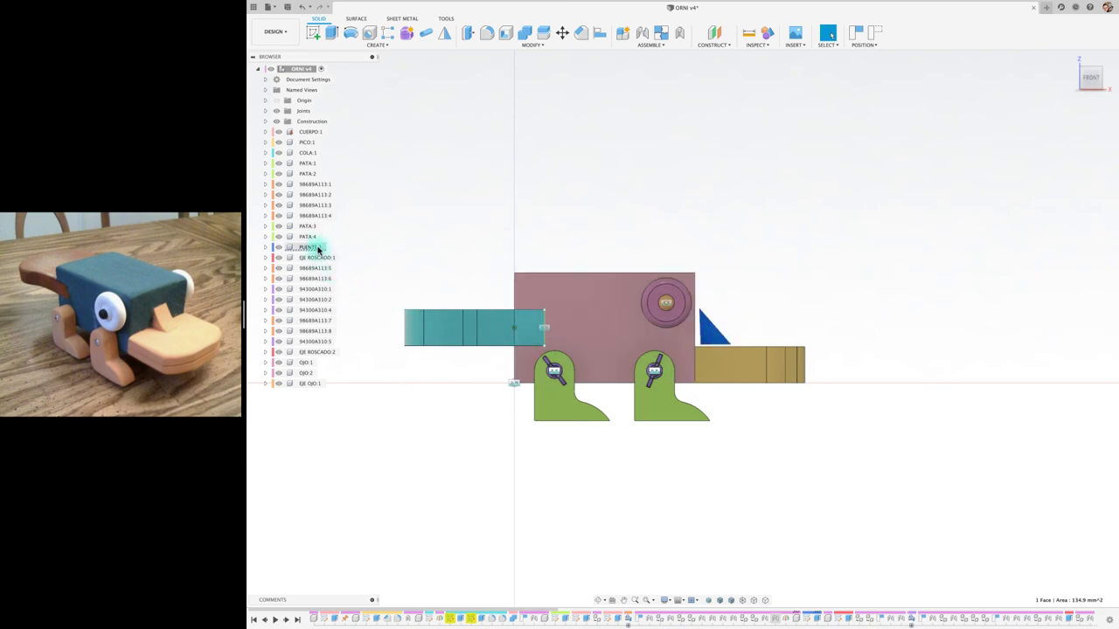
Activate PUENTE:1 and sketch a vertical line up from the wedge's bottom-left corner
click(333, 248)
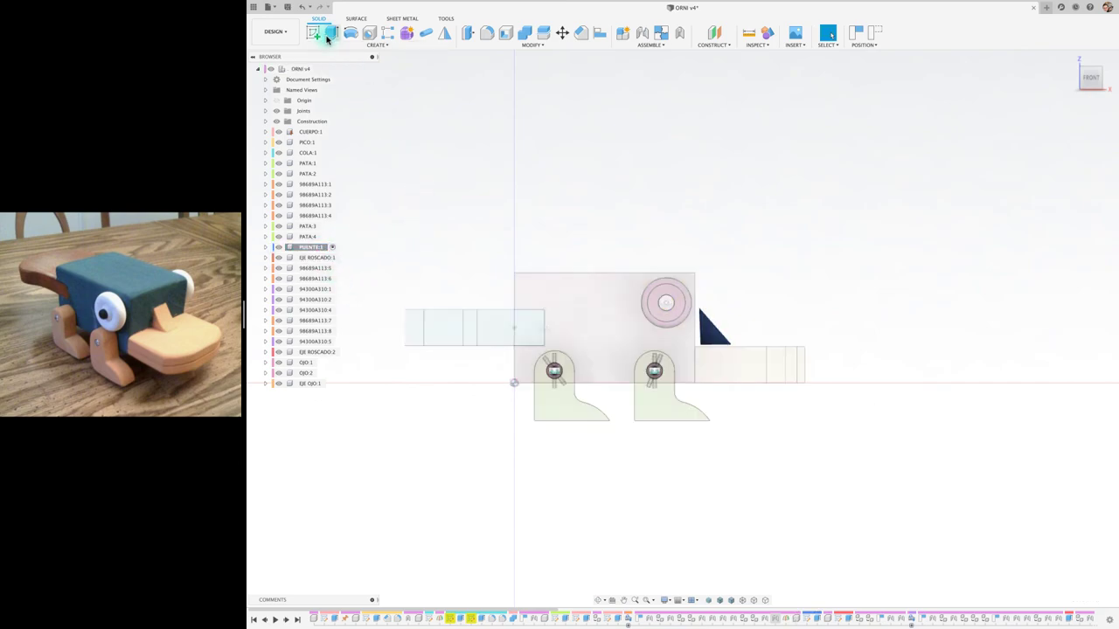
click(731, 336)
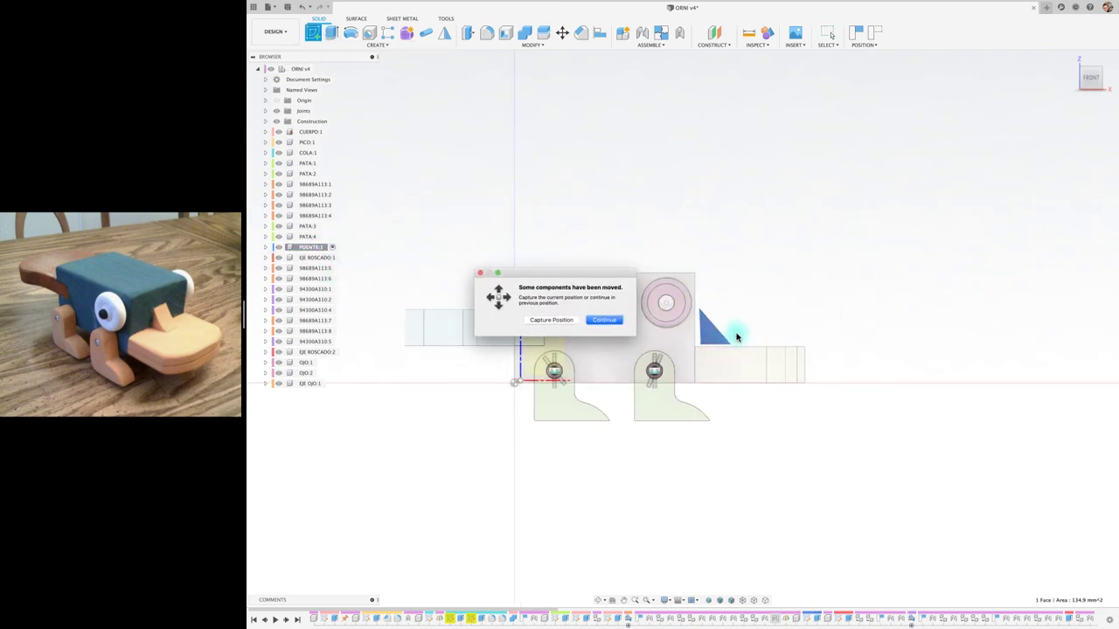
click(603, 320)
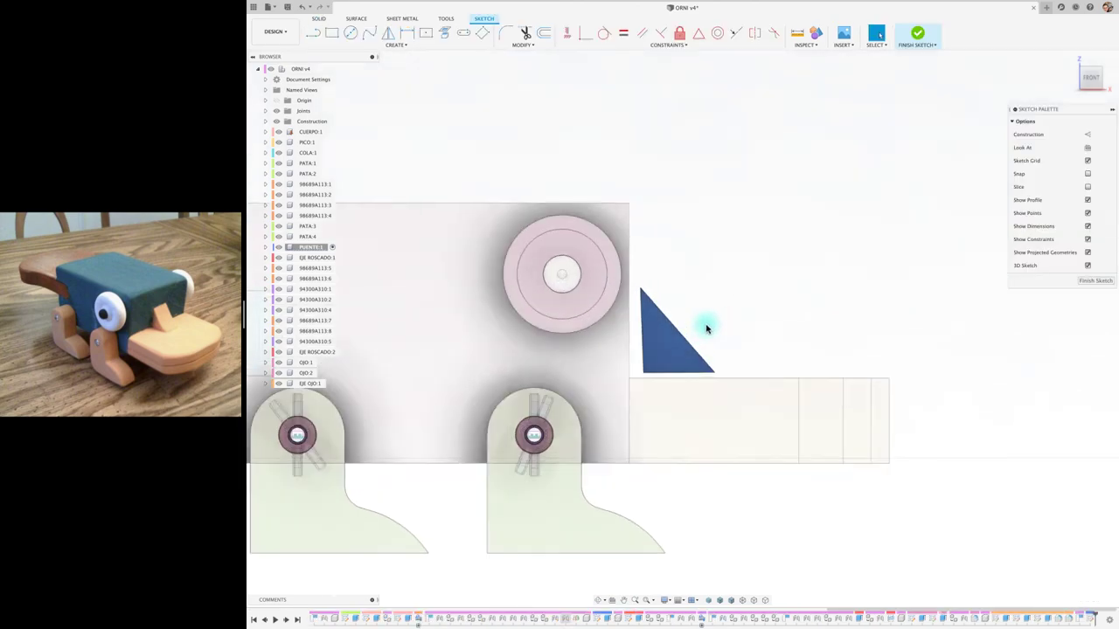
key(l)
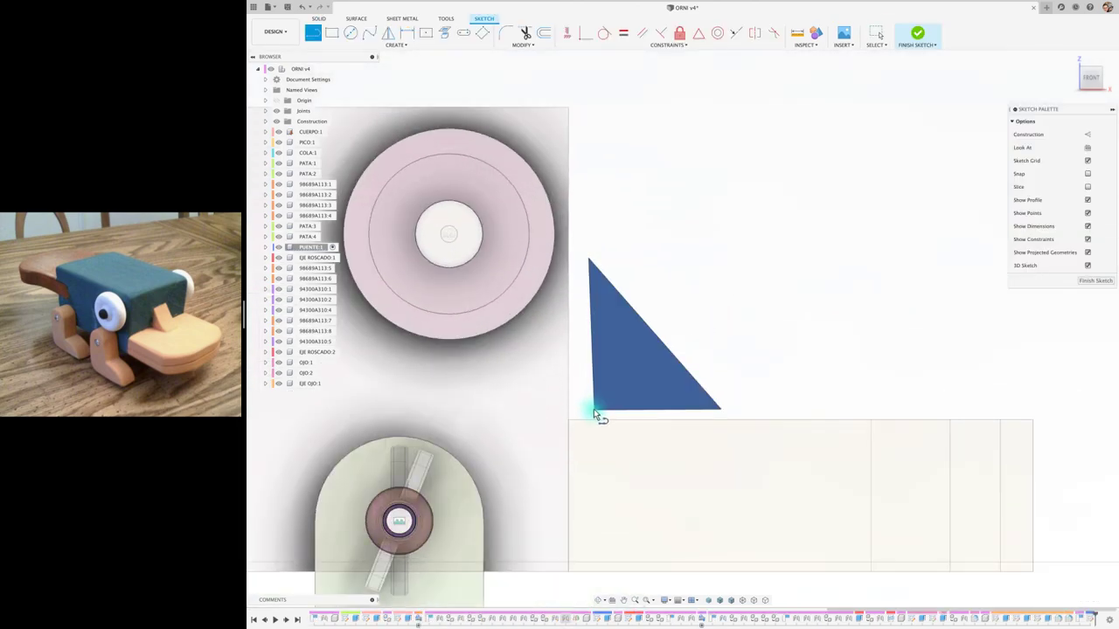
click(594, 409)
click(596, 216)
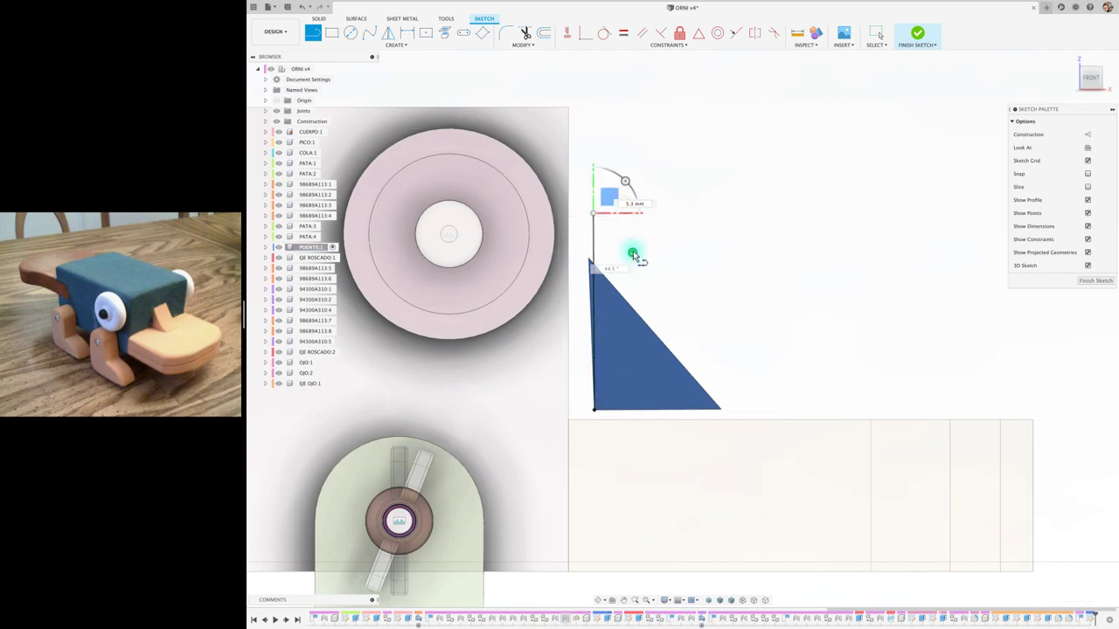
Cut the thin sliver profile 49.5 mm through the blue wedge
key(e)
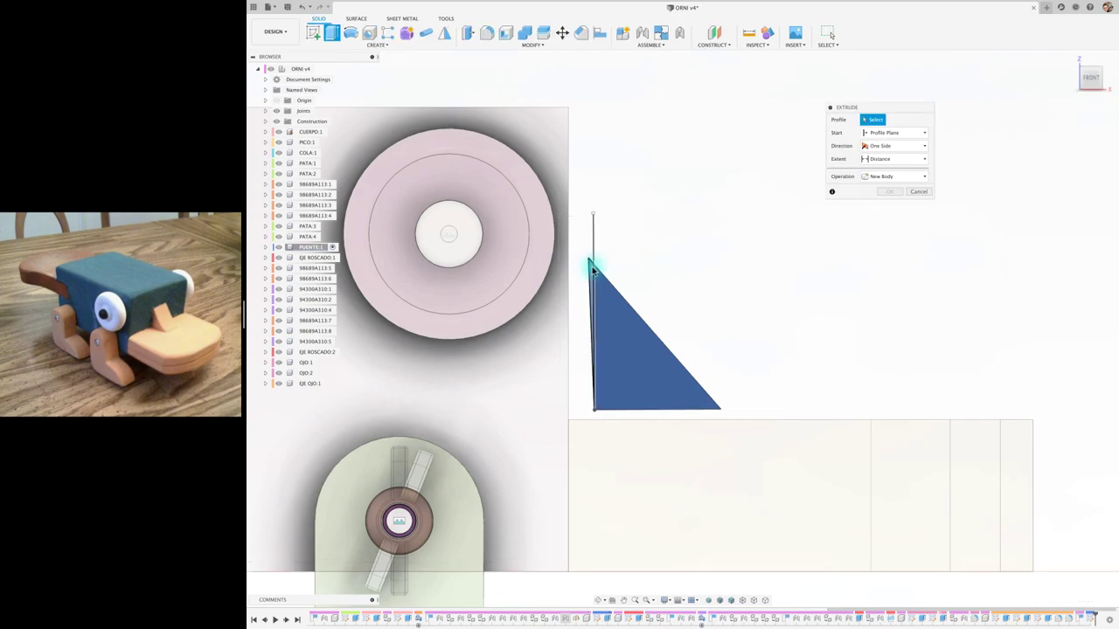
click(592, 268)
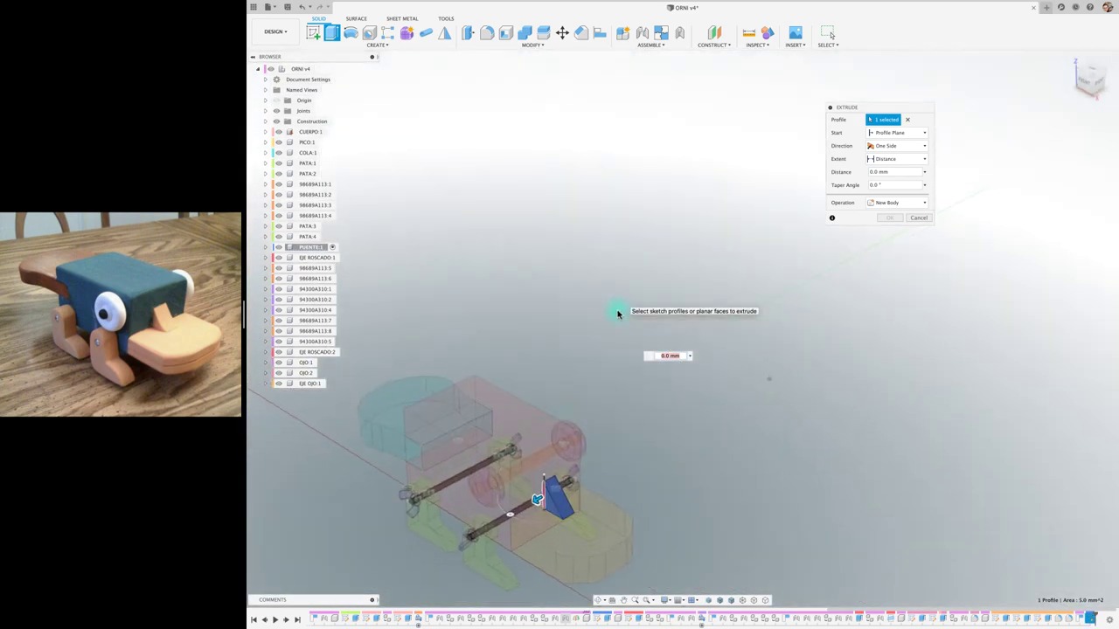
shift+middle_drag(617, 313, 502, 577)
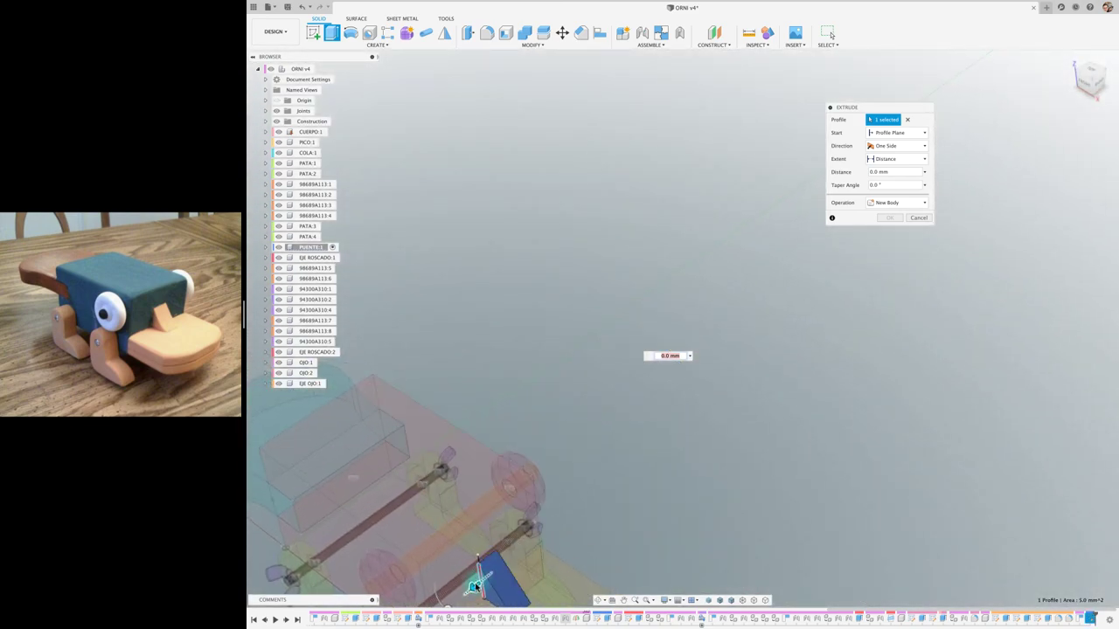
drag(473, 586, 638, 480)
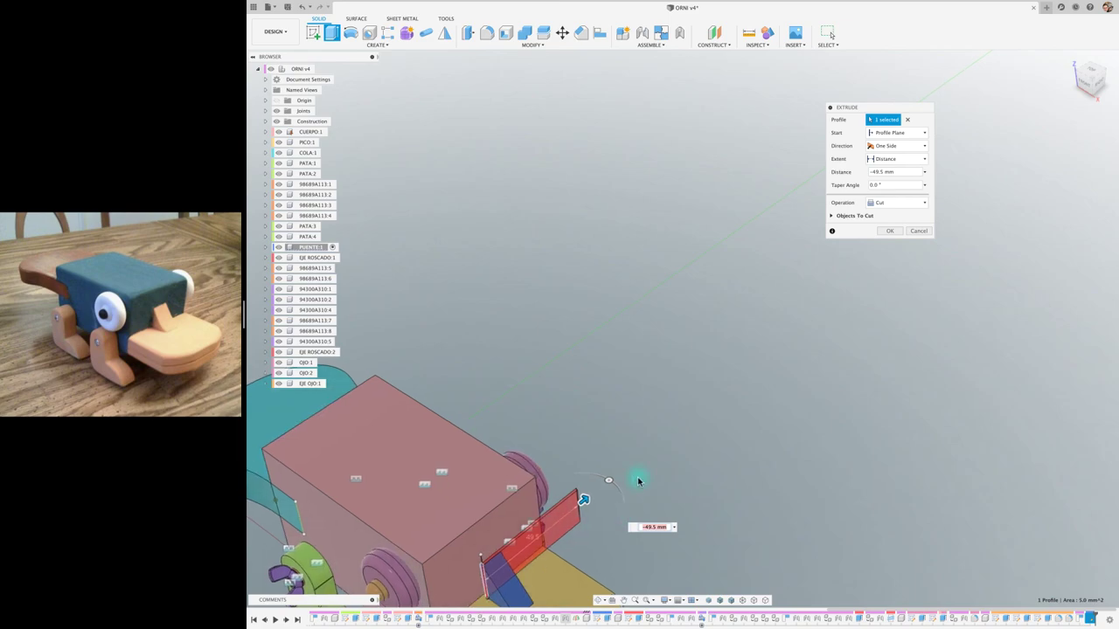
middle_drag(639, 481, 699, 376)
click(890, 231)
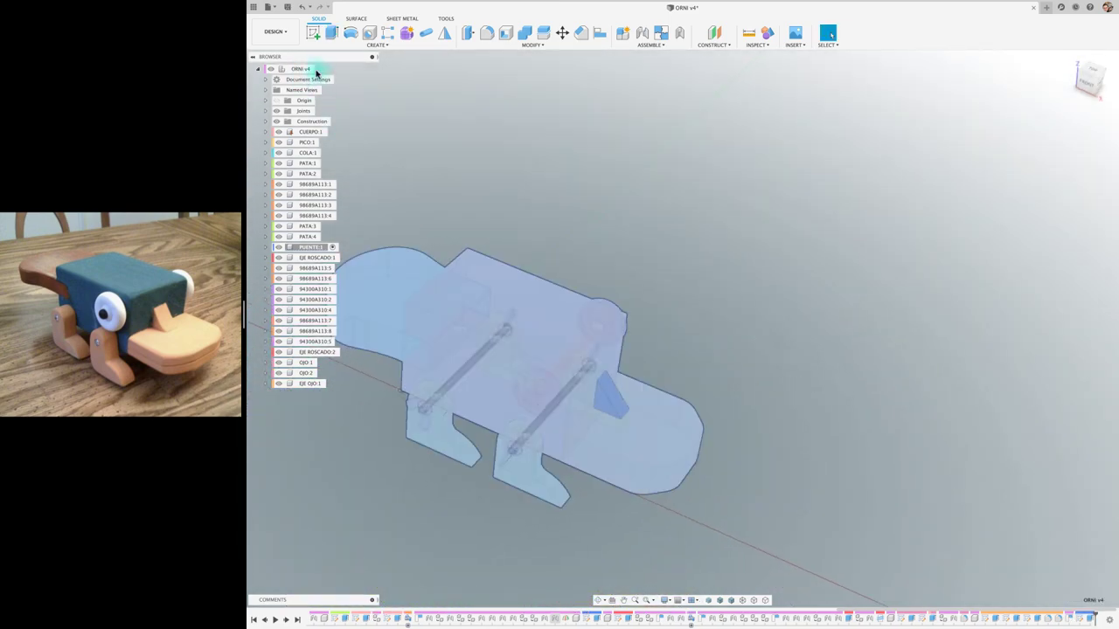
With ORNI v4 active, joint an edge of wedge PUENTE:1 to an edge of bill PICO:1
click(321, 69)
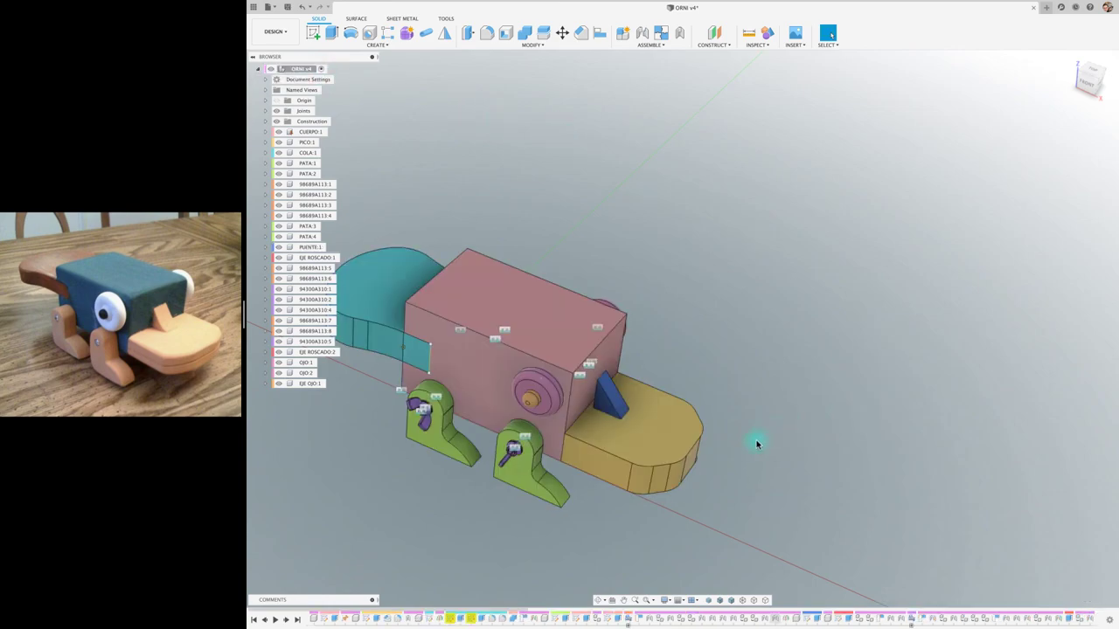
scroll(700, 391, up, 5)
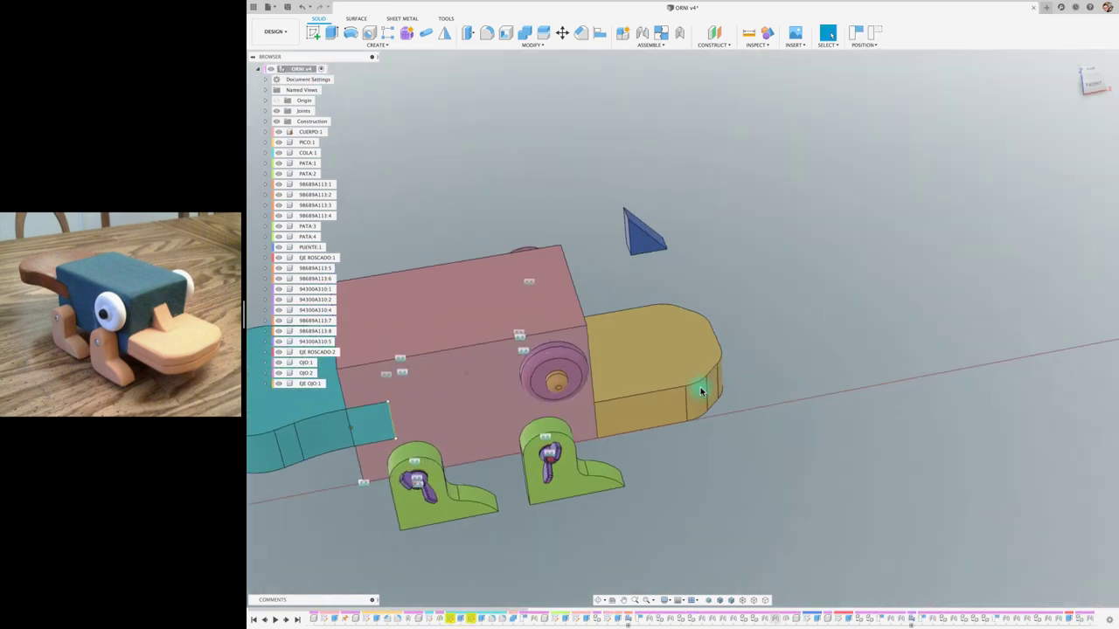
key(j)
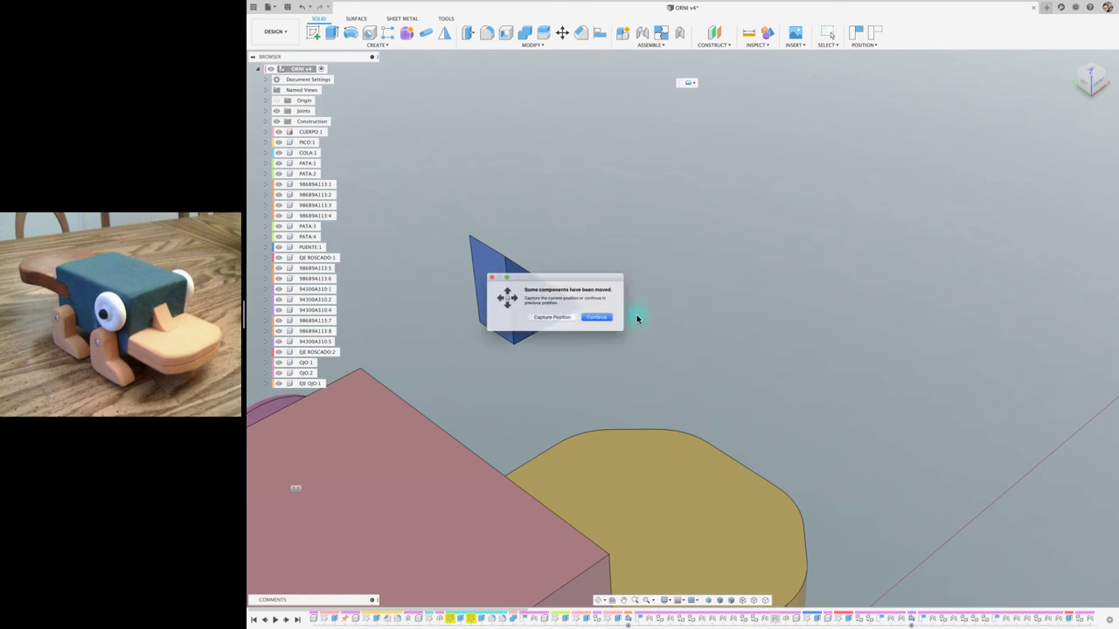
click(569, 318)
click(494, 335)
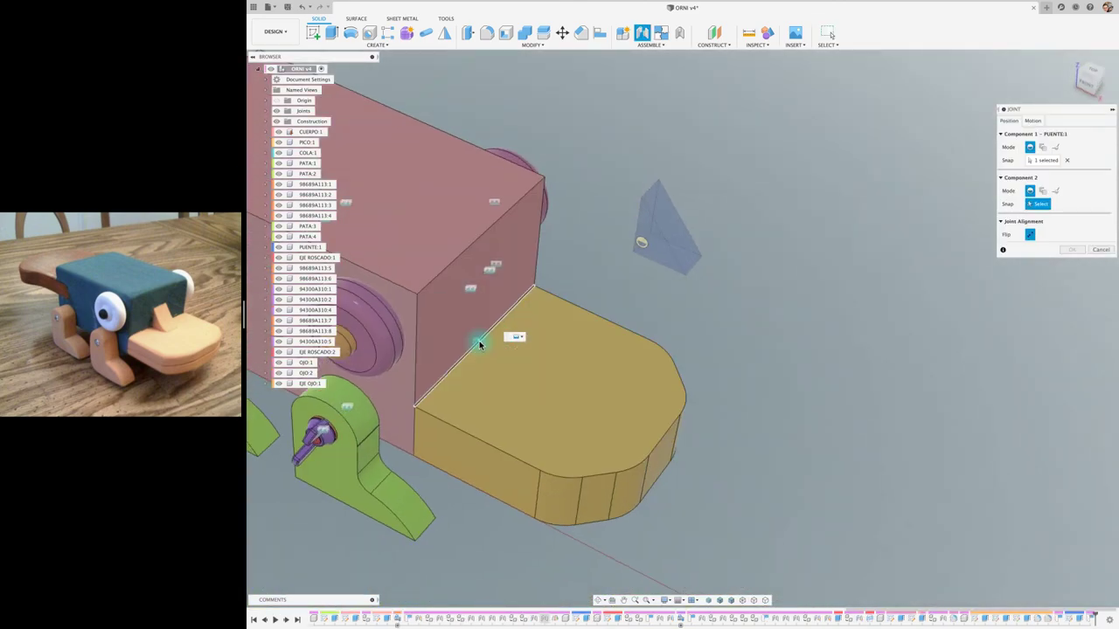
click(479, 345)
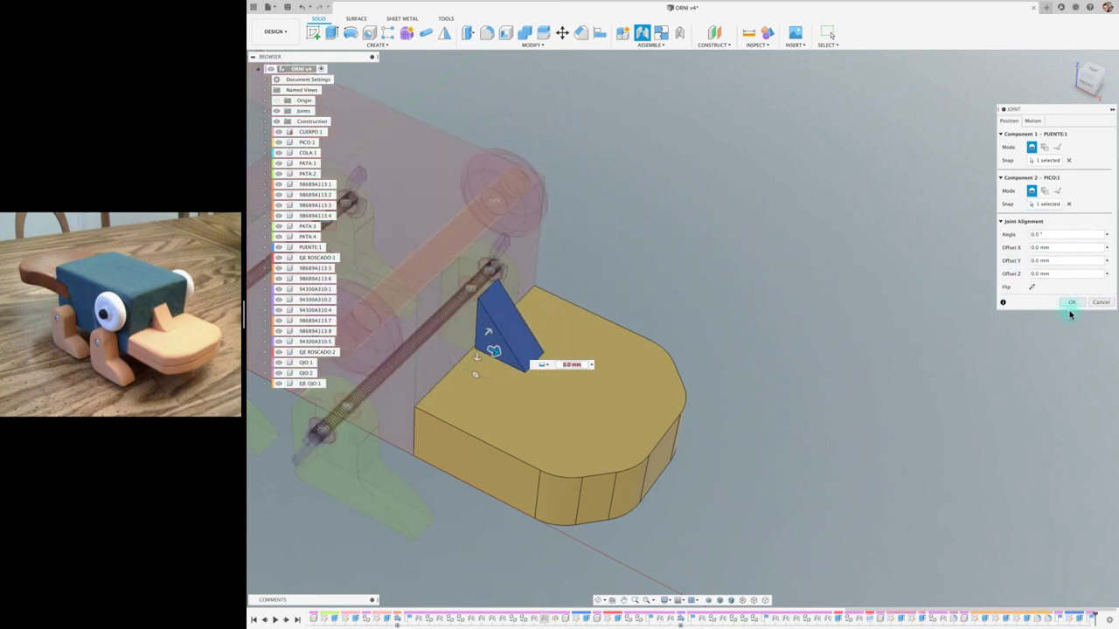
click(1075, 302)
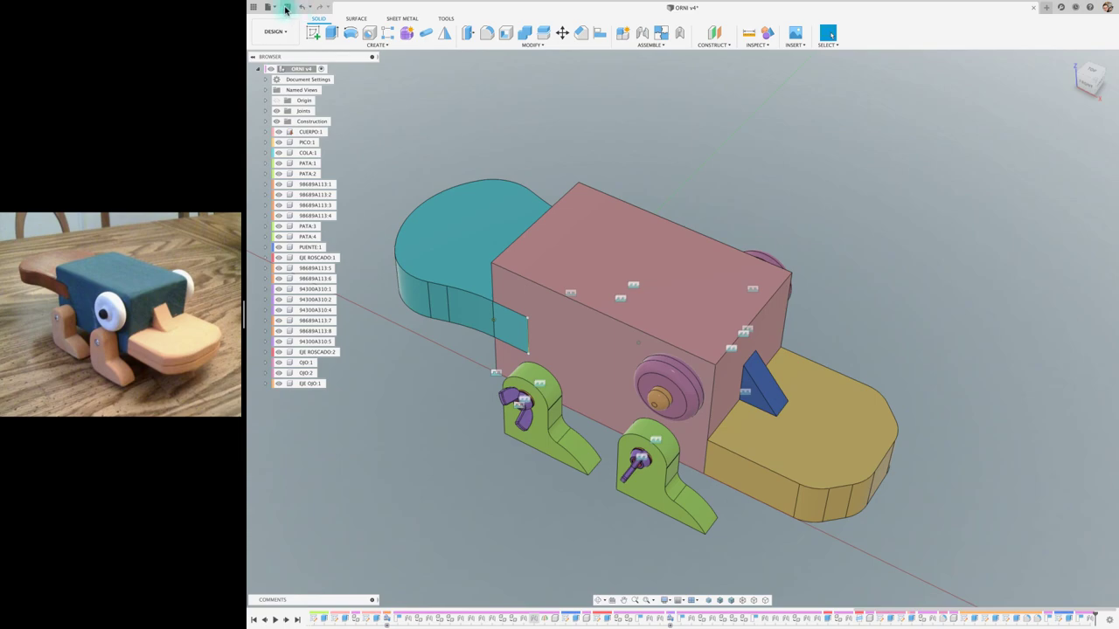
Save the platypus design as version v5 and maximize the window
click(646, 323)
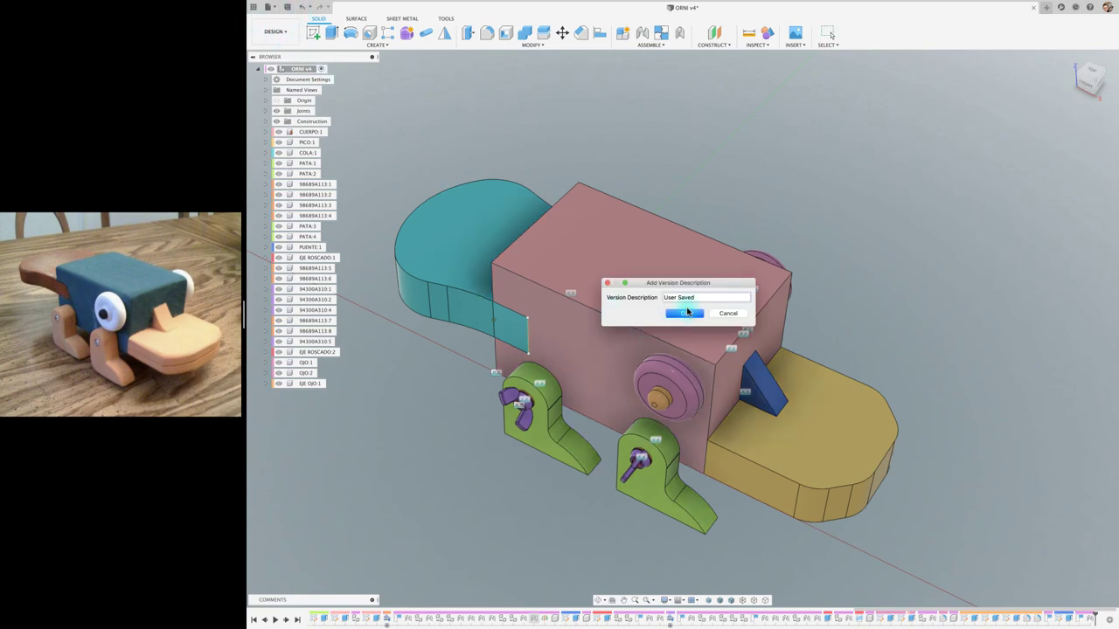
click(686, 313)
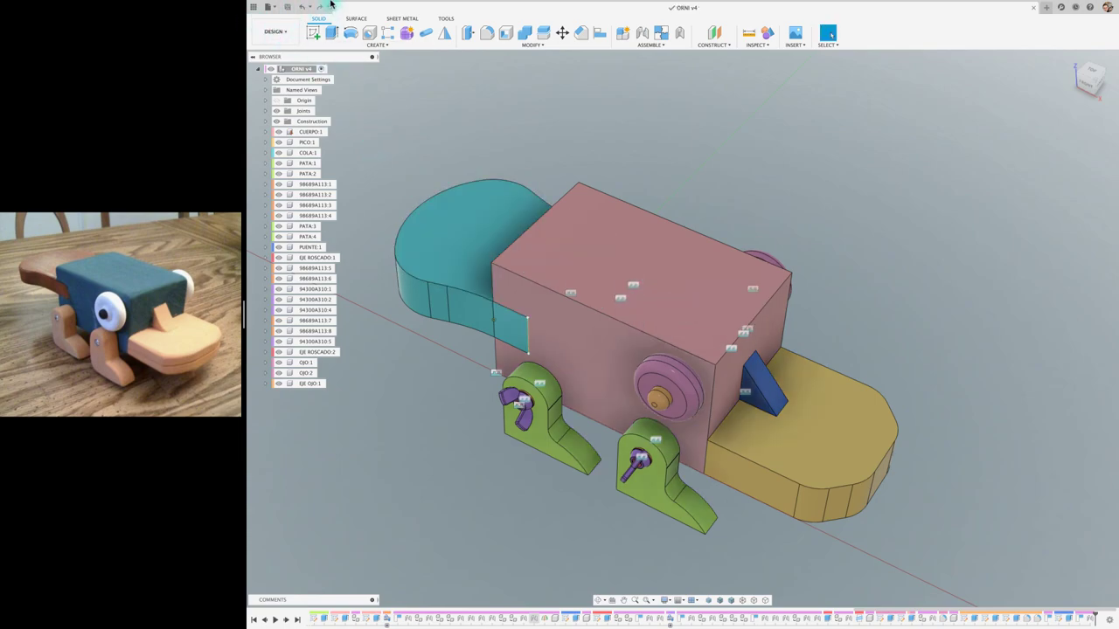
click(271, 15)
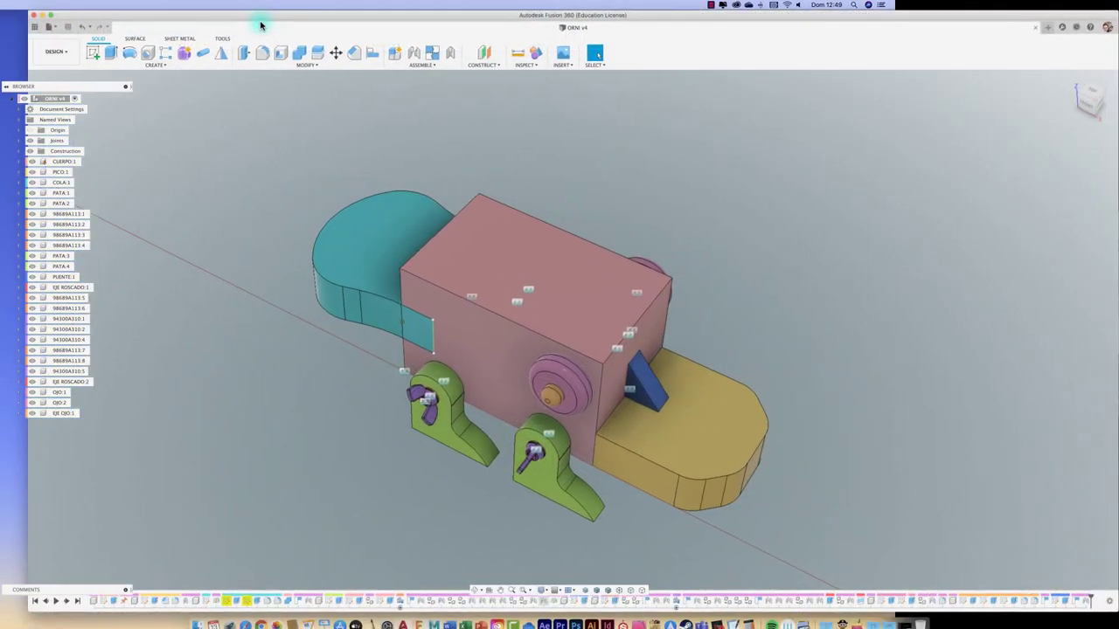
Switch to full-screen view and turn off All Work Features to hide joint markers
click(547, 593)
click(487, 518)
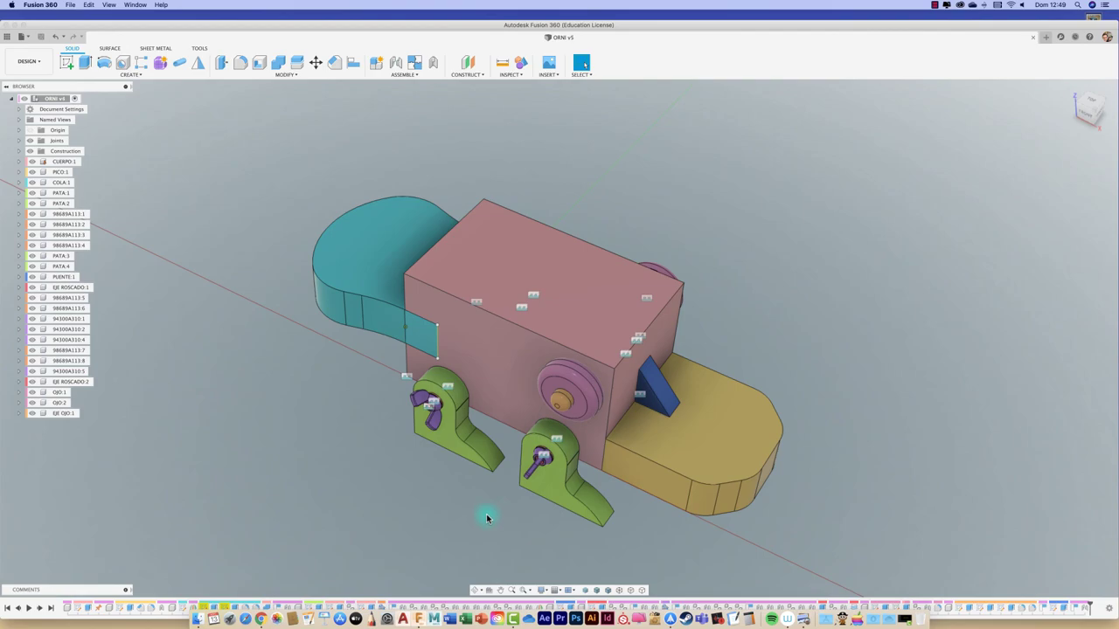
middle_drag(434, 497, 466, 525)
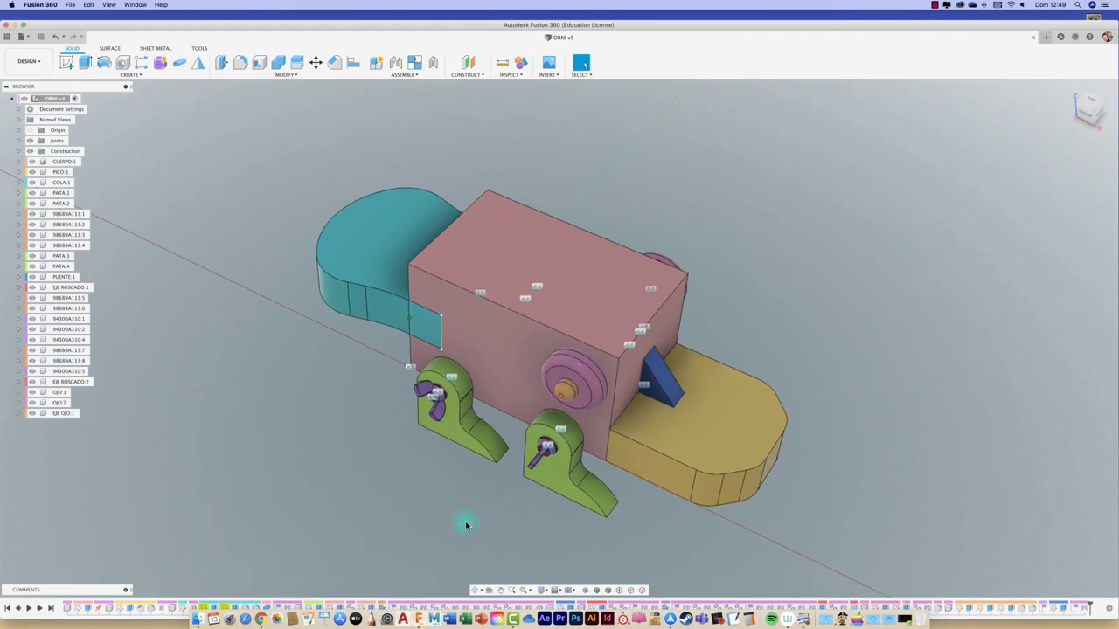
click(543, 590)
click(559, 580)
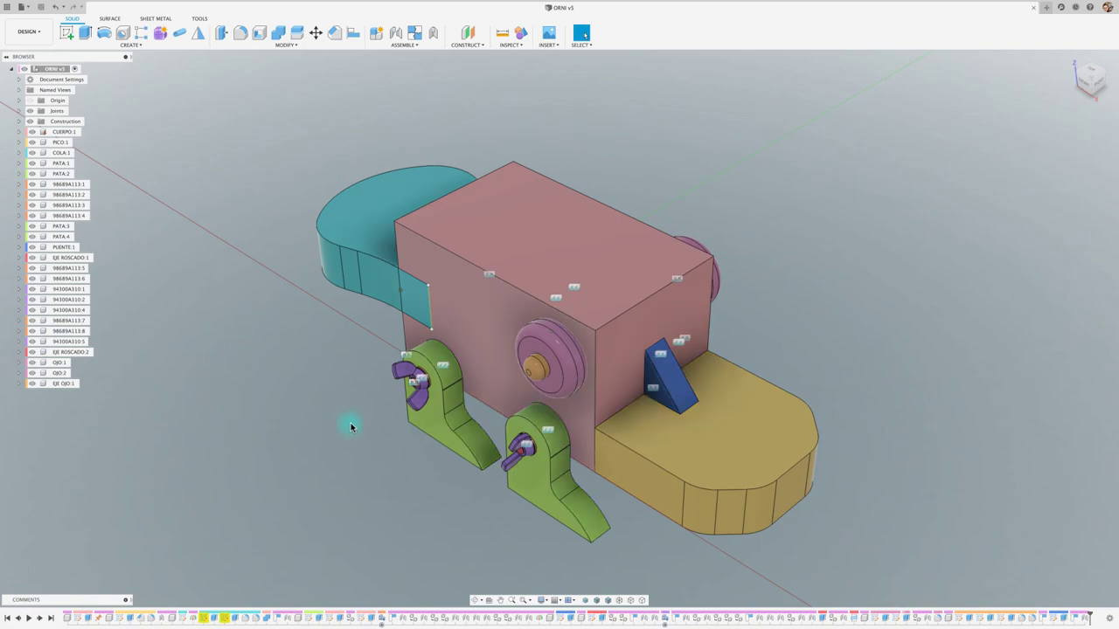
click(548, 601)
mouse_move(567, 561)
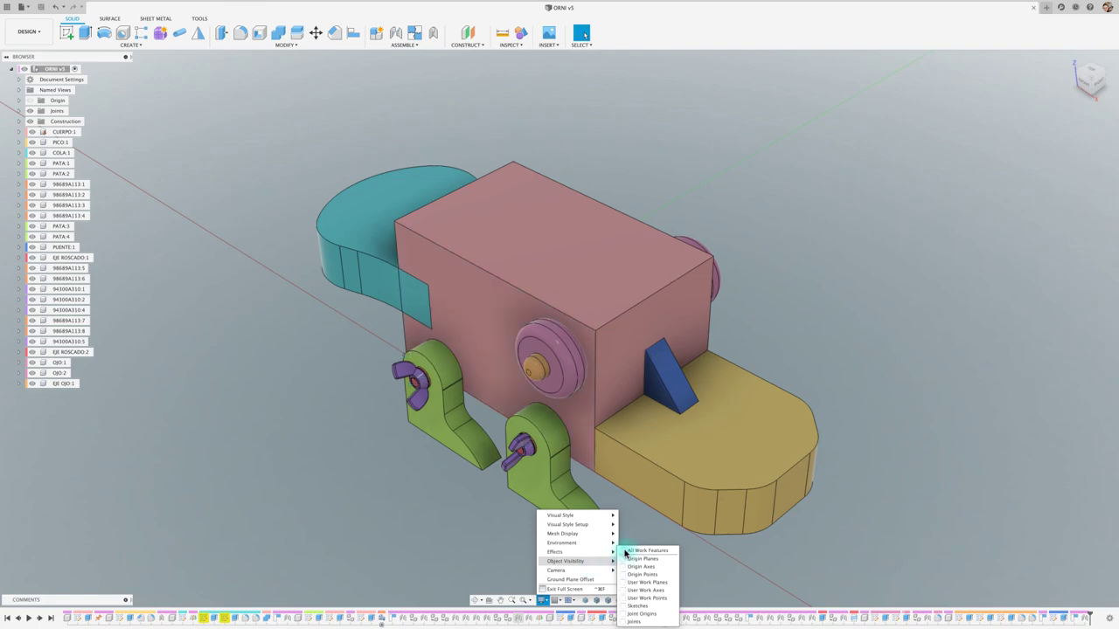
click(441, 534)
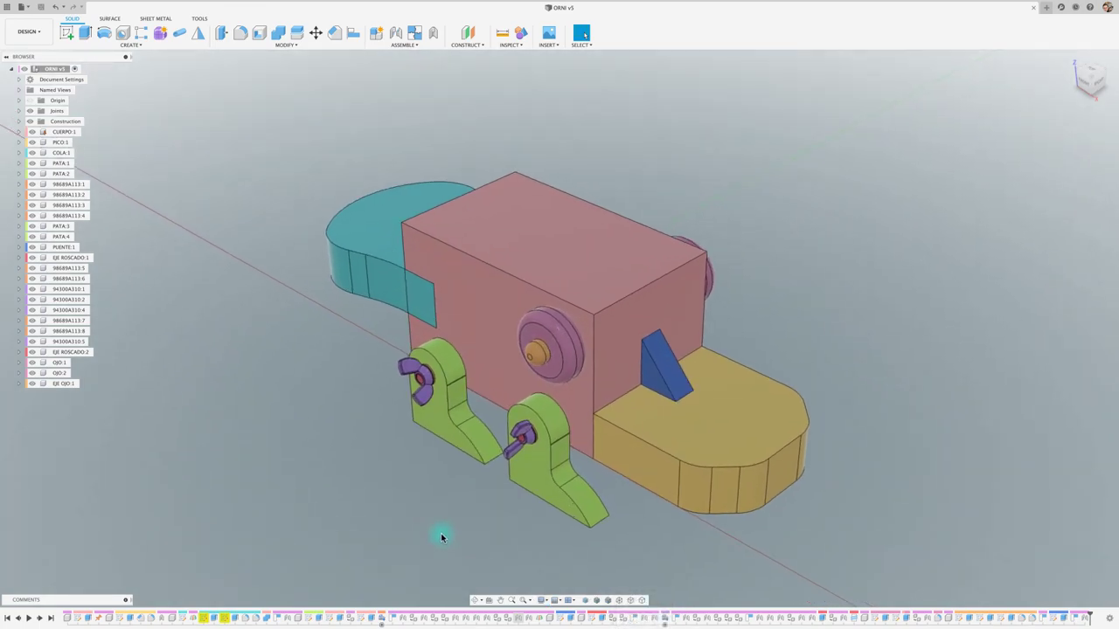